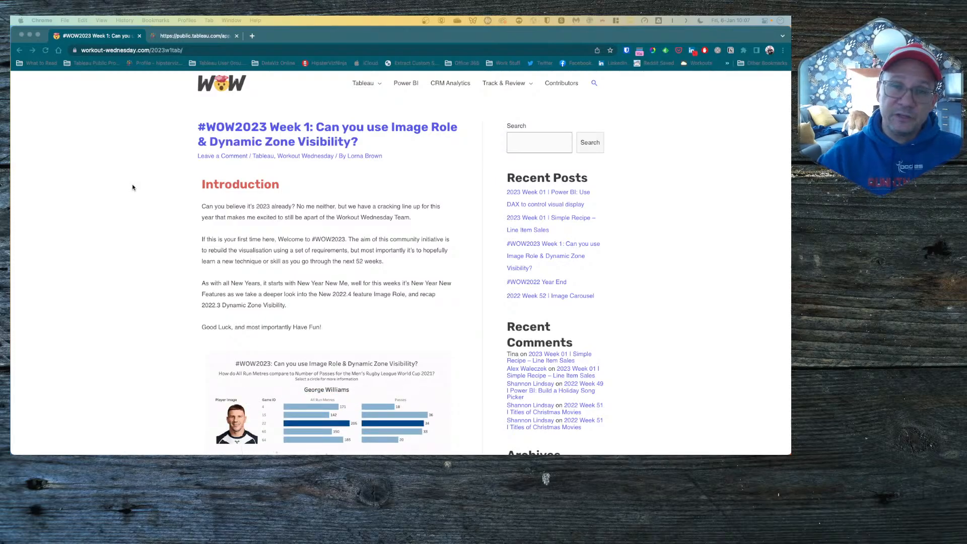
# Step: Scroll through the Workout Wednesday challenge page to review its requirements
pyautogui.scroll(-5, 327, 258)
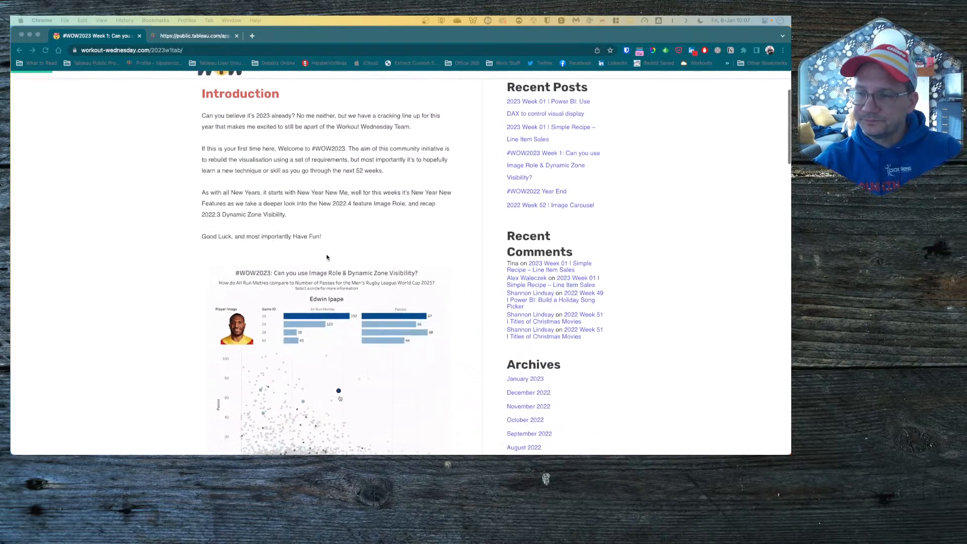
pyautogui.scroll(-5, 327, 258)
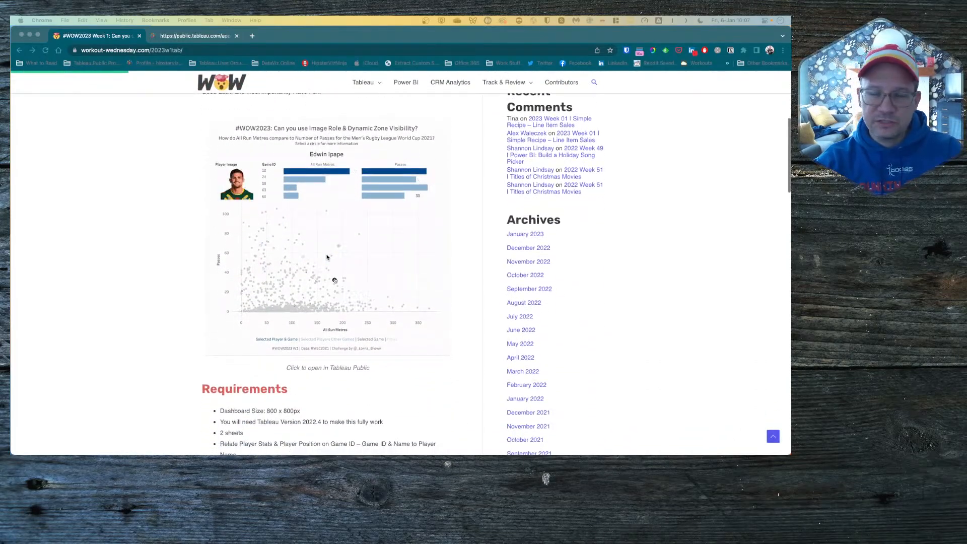
pyautogui.scroll(-2, 327, 258)
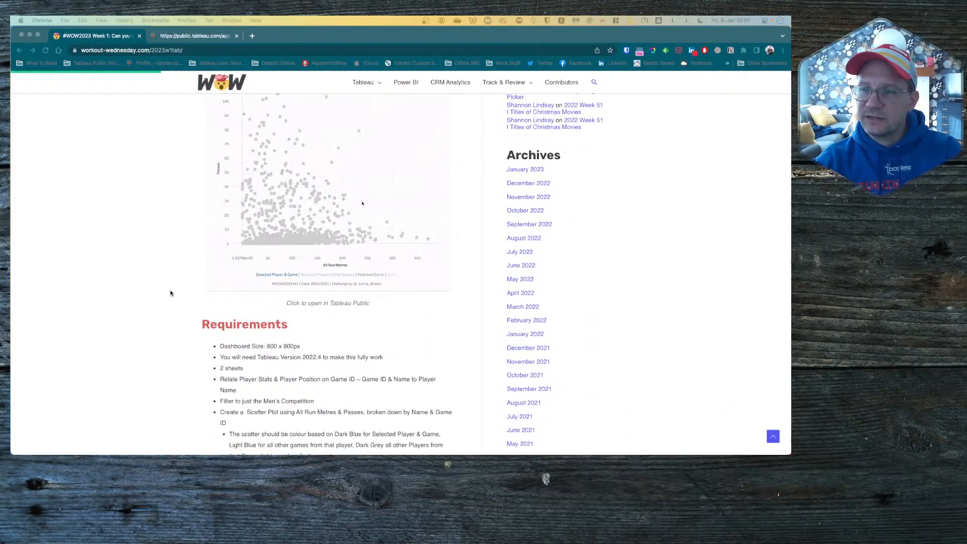
pyautogui.scroll(2, 204, 273)
pyautogui.scroll(4, 204, 273)
pyautogui.scroll(-5, 204, 273)
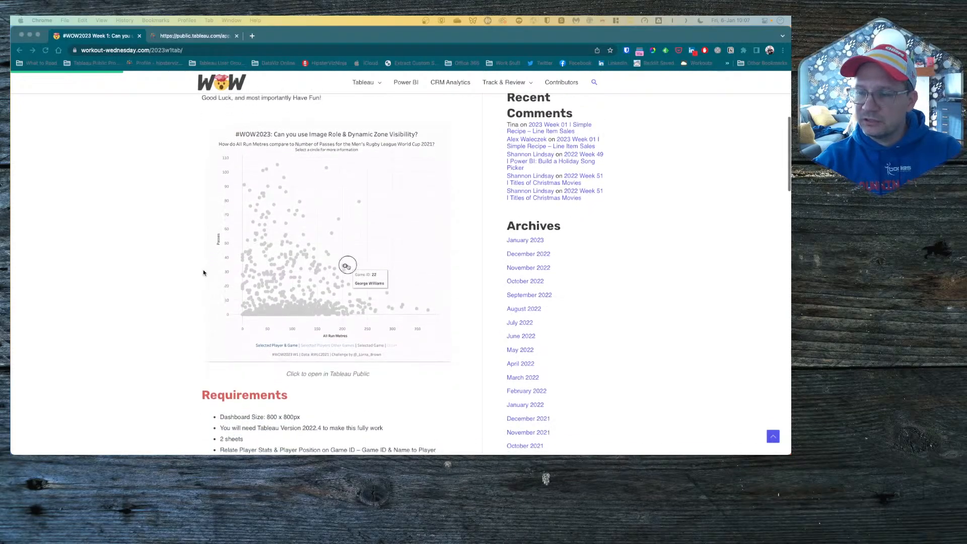
pyautogui.scroll(-3, 204, 272)
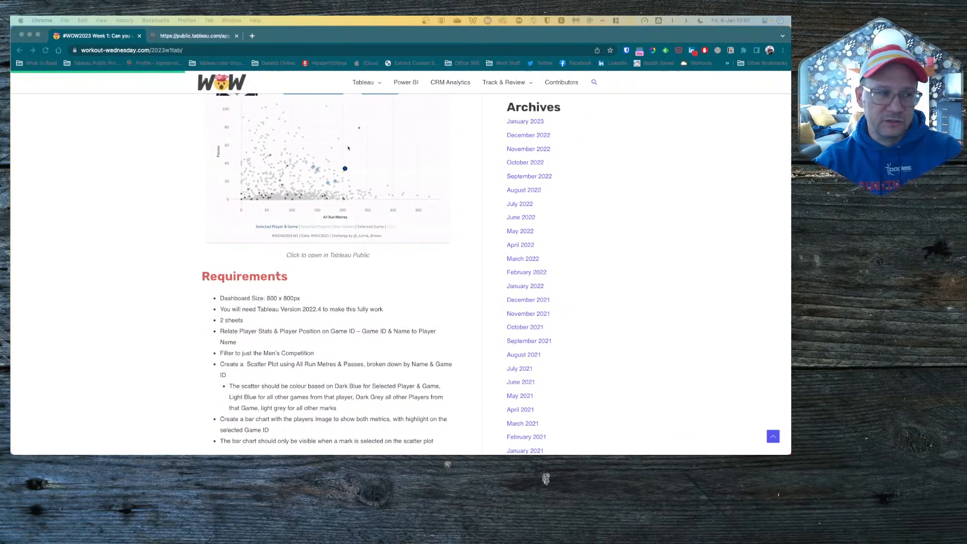
pyautogui.scroll(6, 232, 261)
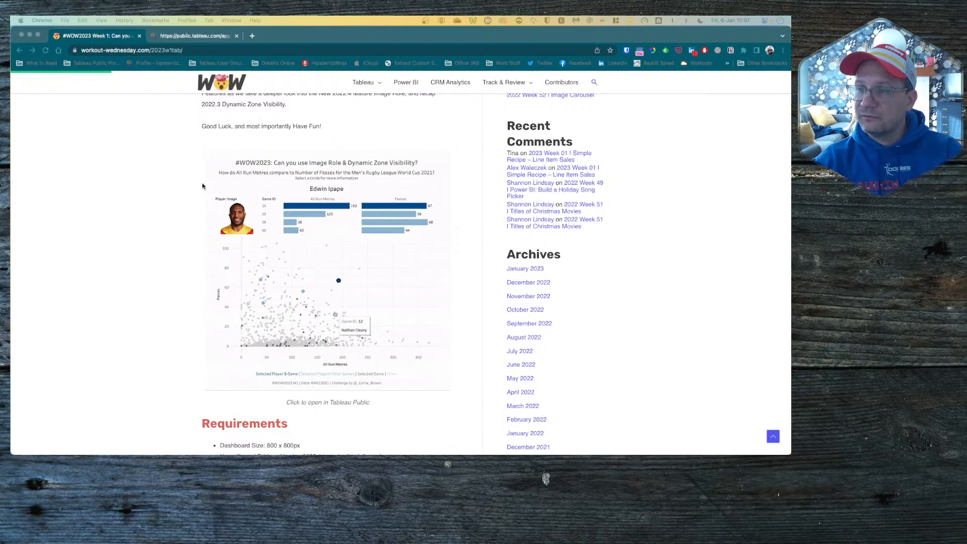
pyautogui.scroll(1, 202, 186)
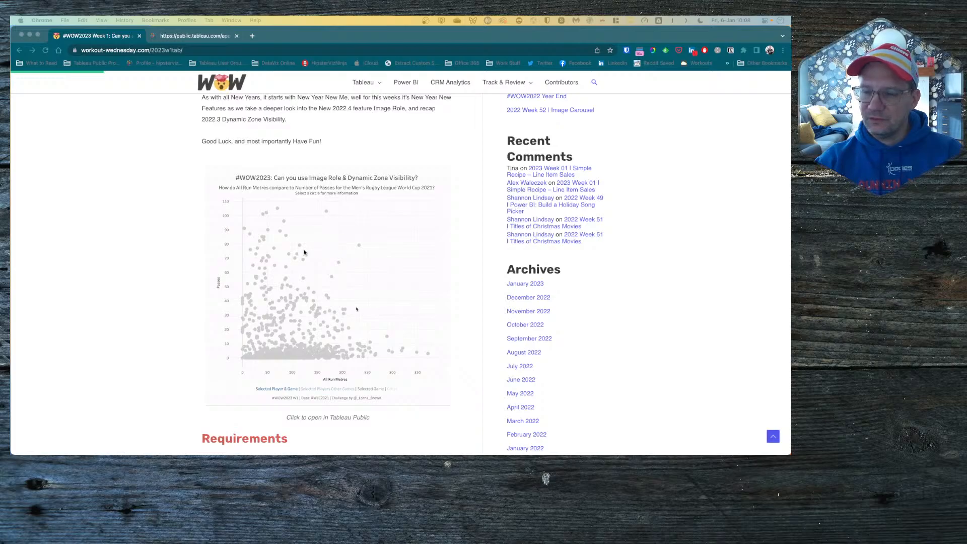
# Step: Open the RLWC 2021 Google Sheet from the Dataset section's 'here' link
pyautogui.scroll(-5, 217, 340)
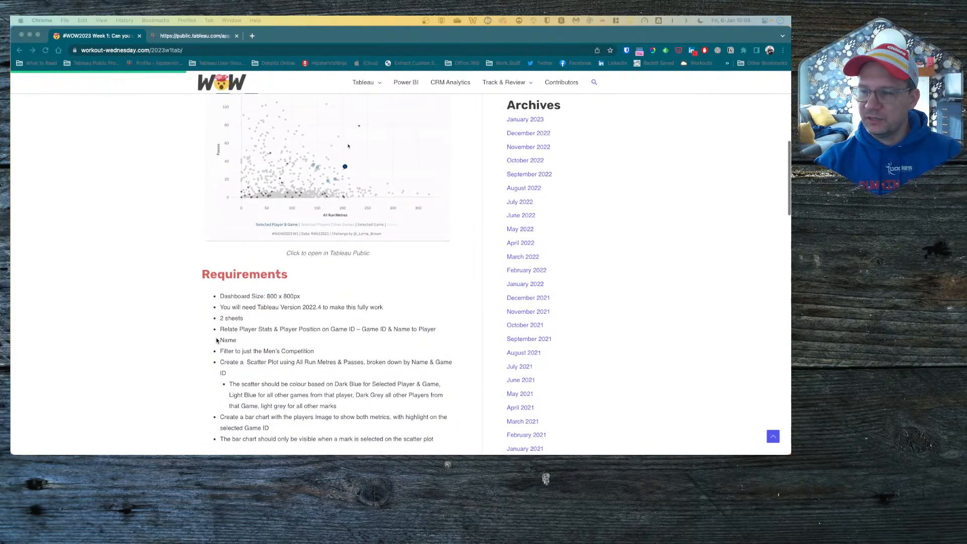
pyautogui.scroll(-3, 217, 341)
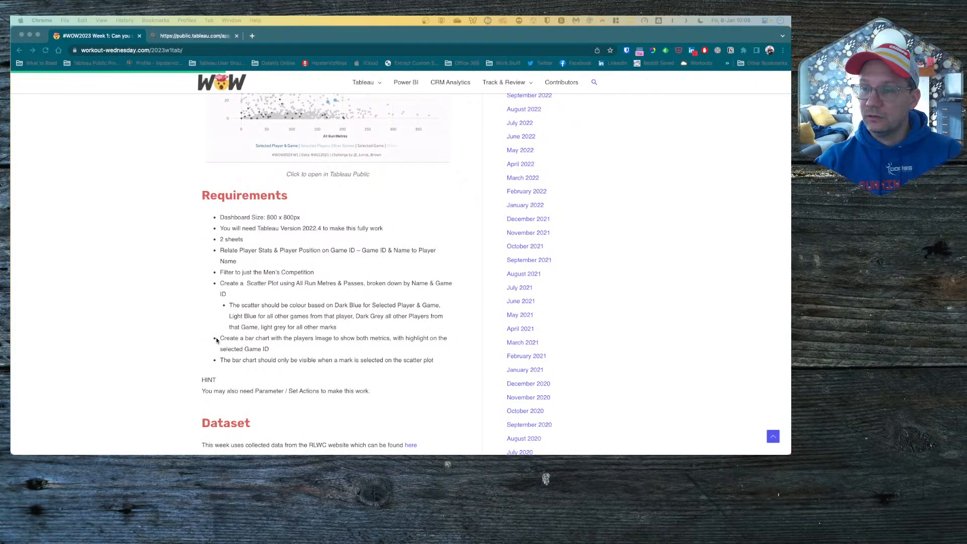
pyautogui.moveTo(229, 448)
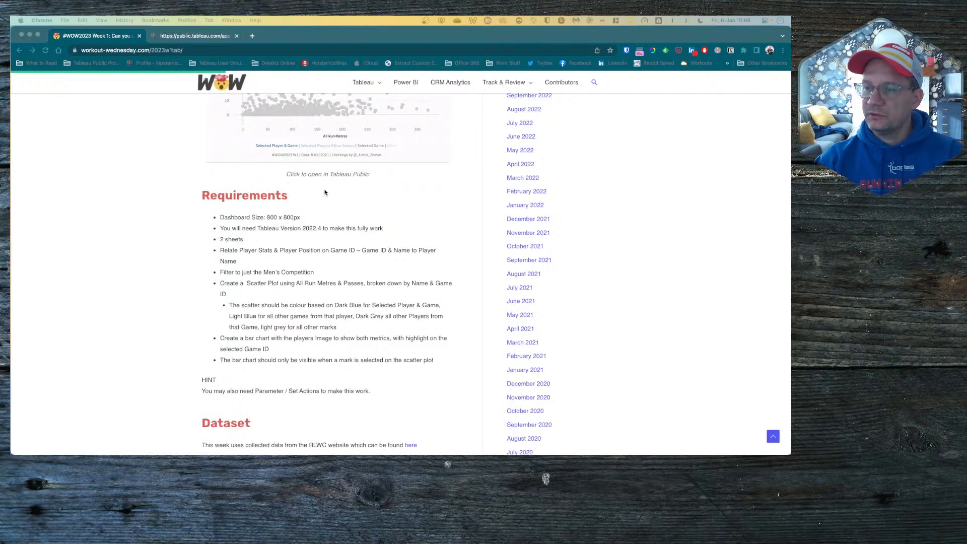
pyautogui.scroll(-4, 328, 227)
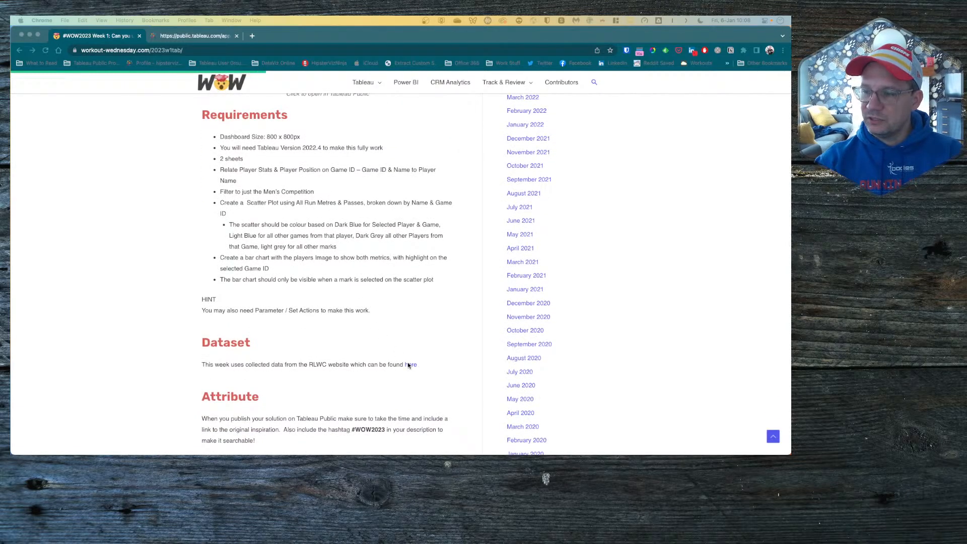
pyautogui.click(414, 352)
pyautogui.click(412, 366)
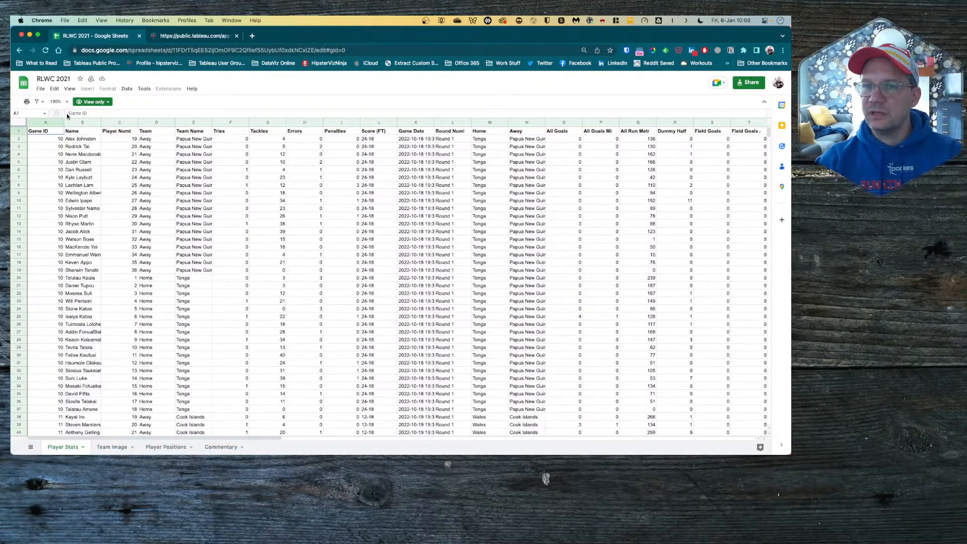
# Step: Download the Player Stats sheet as Comma Separated Values (.csv) and return to Tableau
pyautogui.click(40, 90)
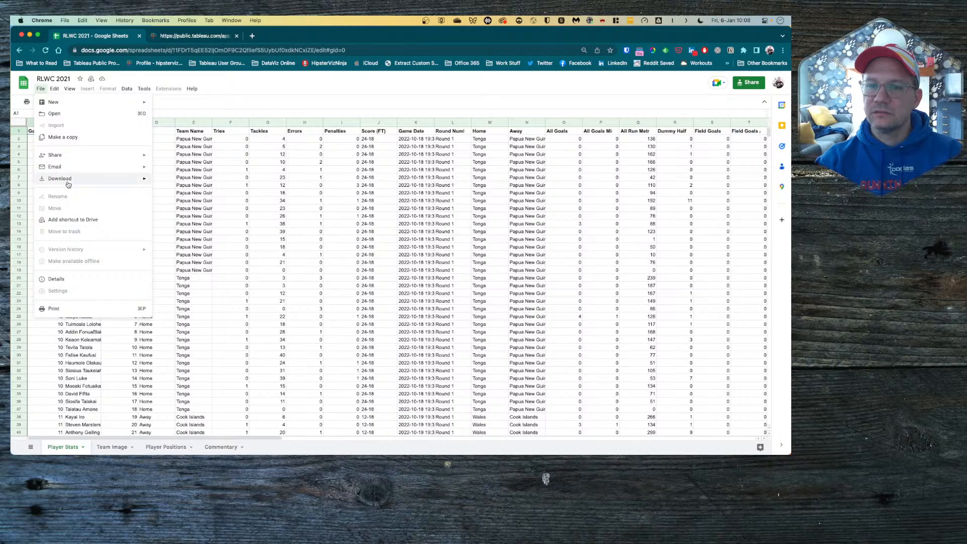
pyautogui.moveTo(70, 179)
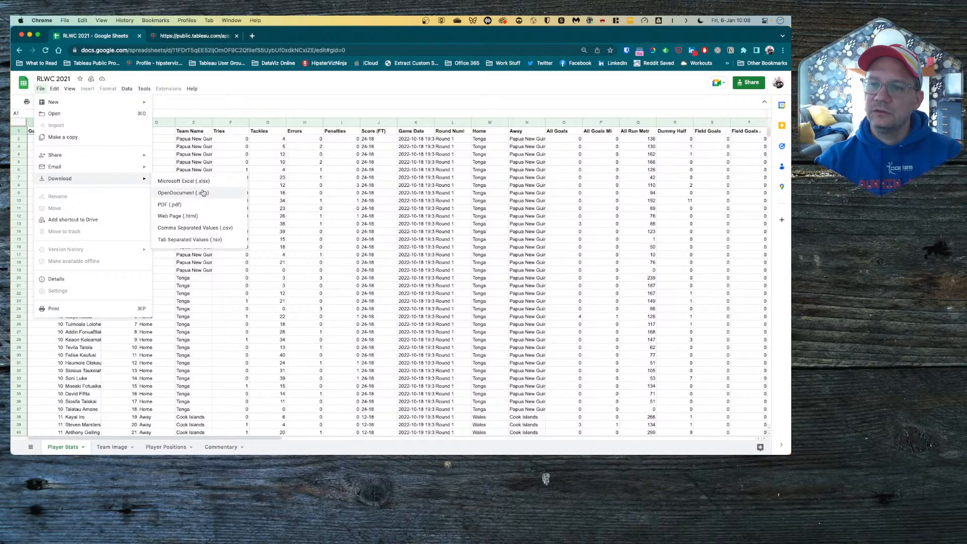
pyautogui.click(197, 229)
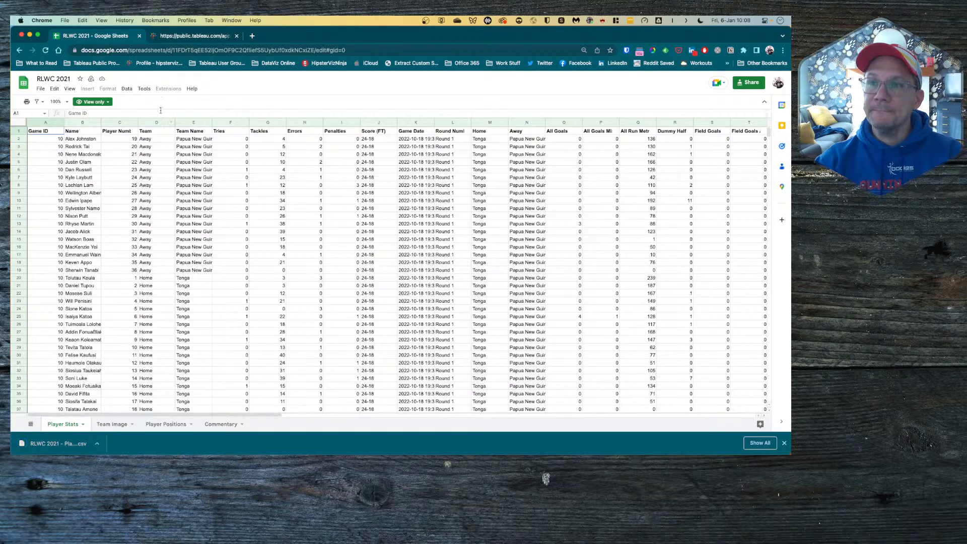
pyautogui.hotkey('ctrl', 'Right')
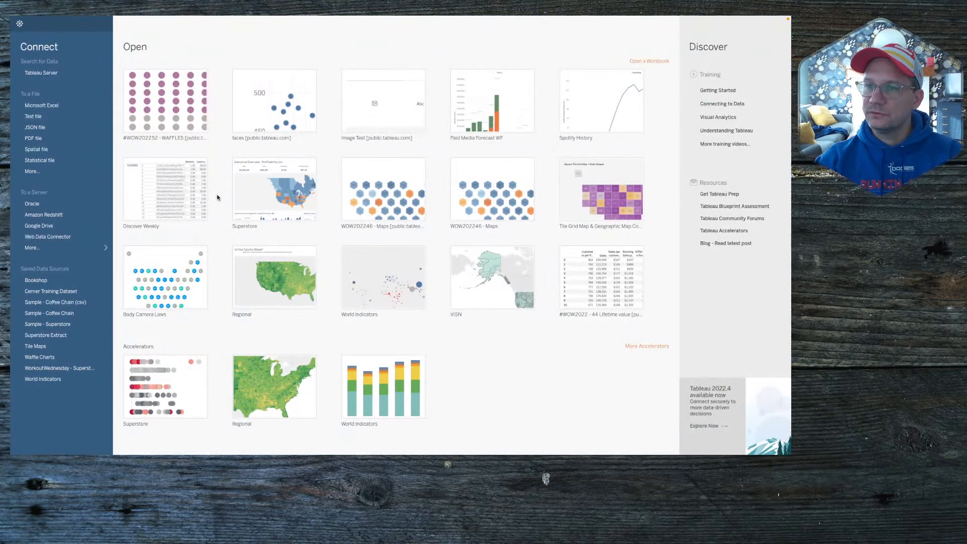
# Step: Connect to RLWC 2021 - Player Stats.csv from the Downloads folder as a text file
pyautogui.click(34, 116)
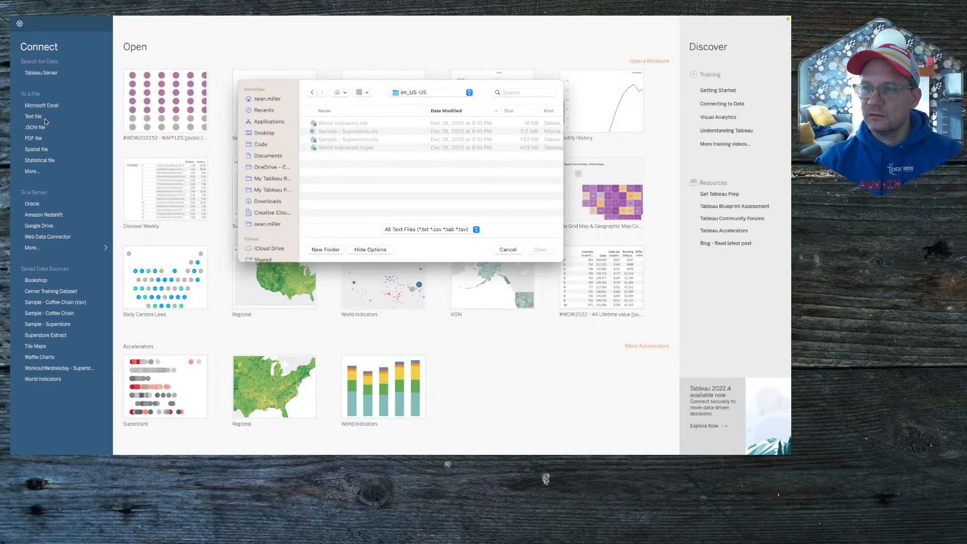
pyautogui.click(271, 134)
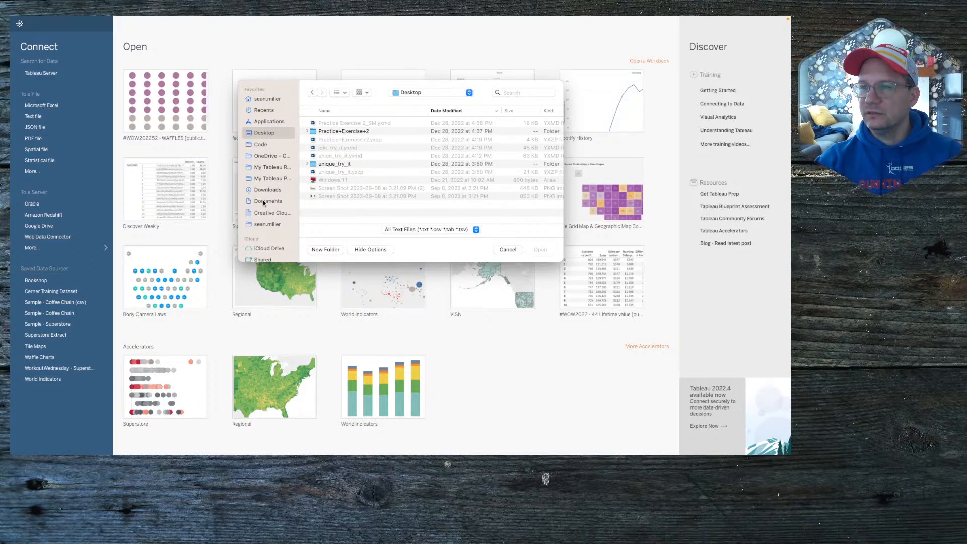
pyautogui.click(264, 202)
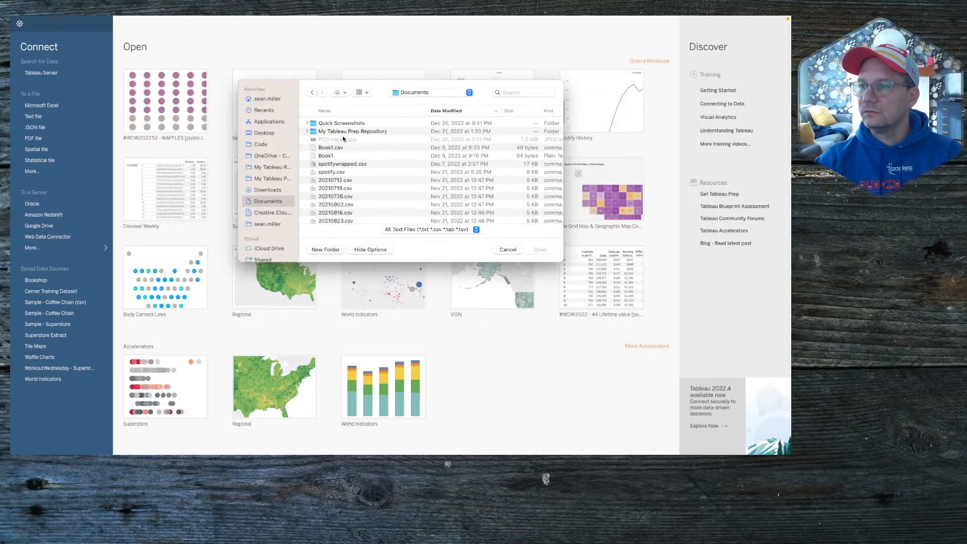
pyautogui.click(264, 191)
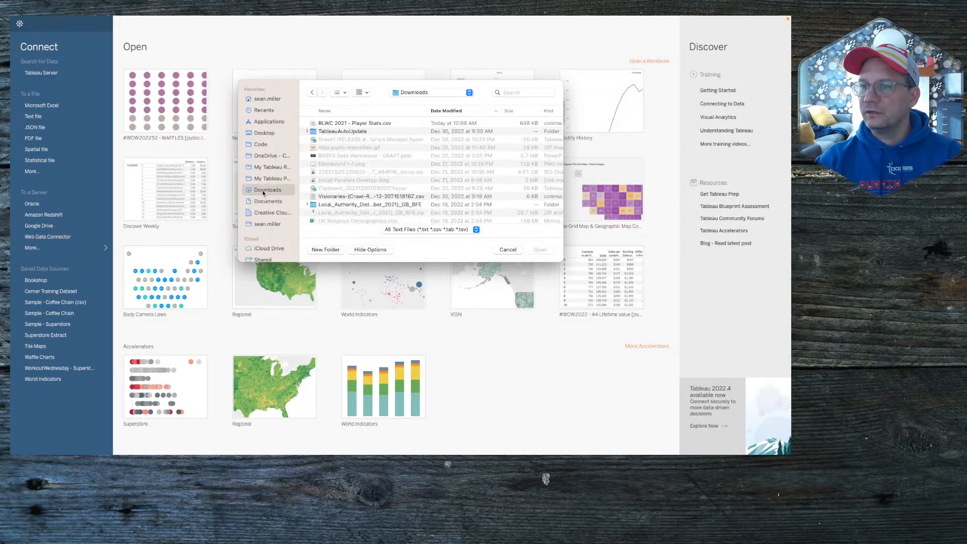
pyautogui.click(344, 124)
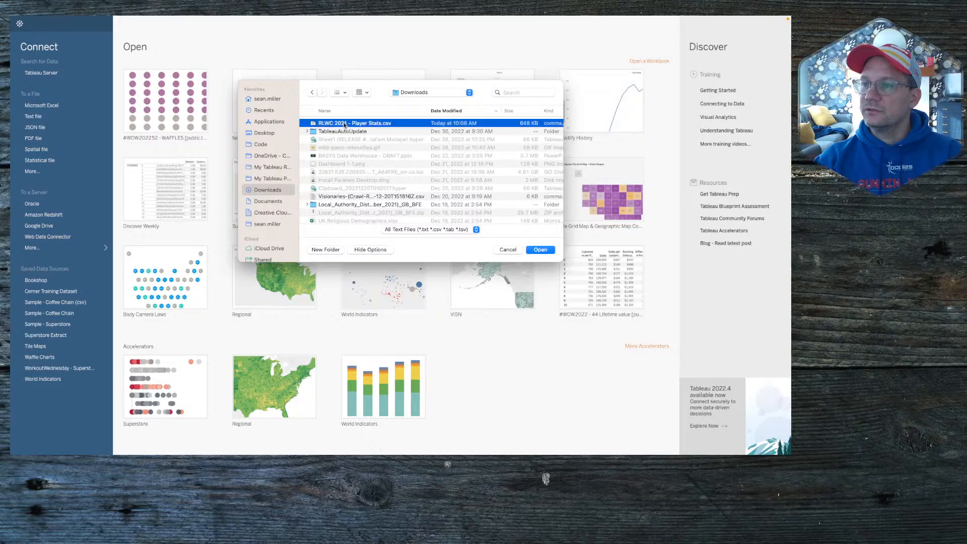
pyautogui.click(540, 250)
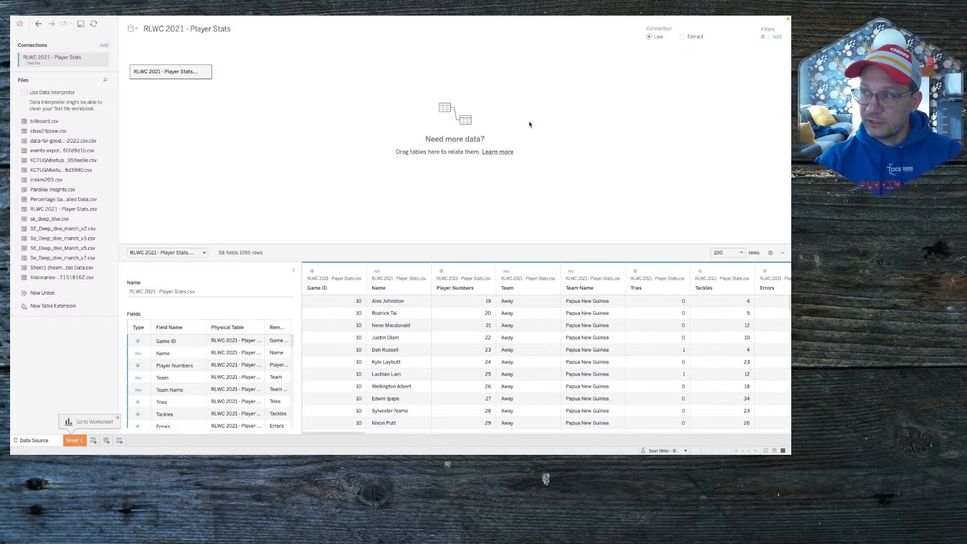
# Step: Switch the connection to Extract and save the extract while opening Sheet 1
pyautogui.click(682, 36)
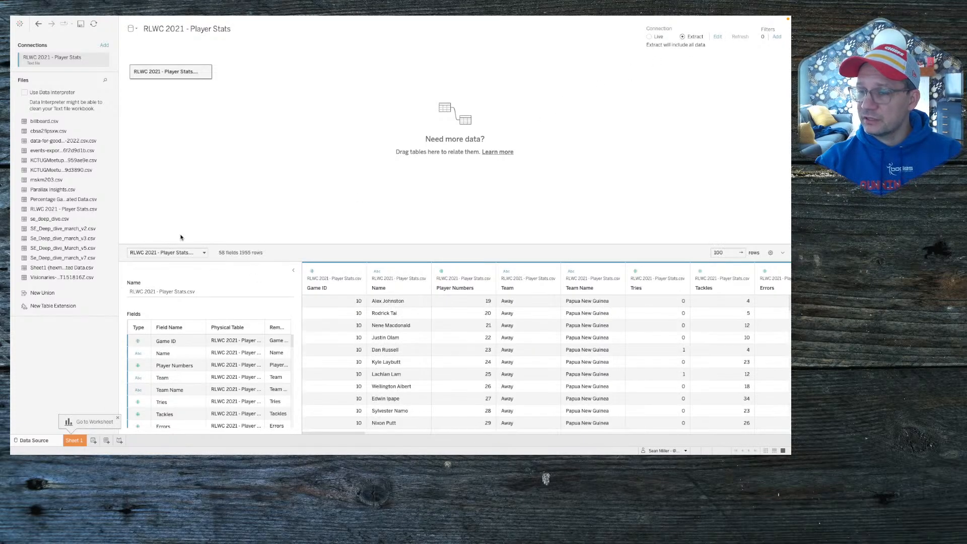
pyautogui.click(71, 440)
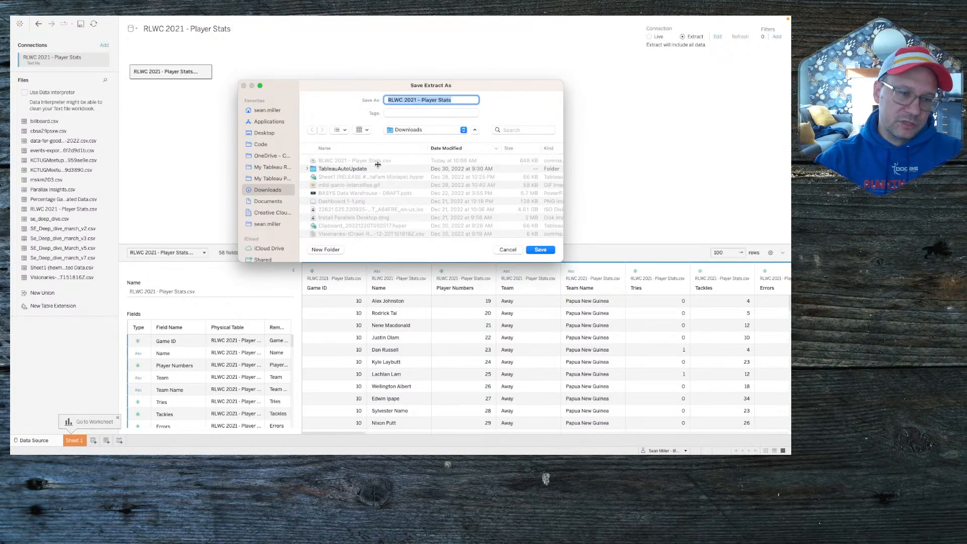
pyautogui.click(542, 250)
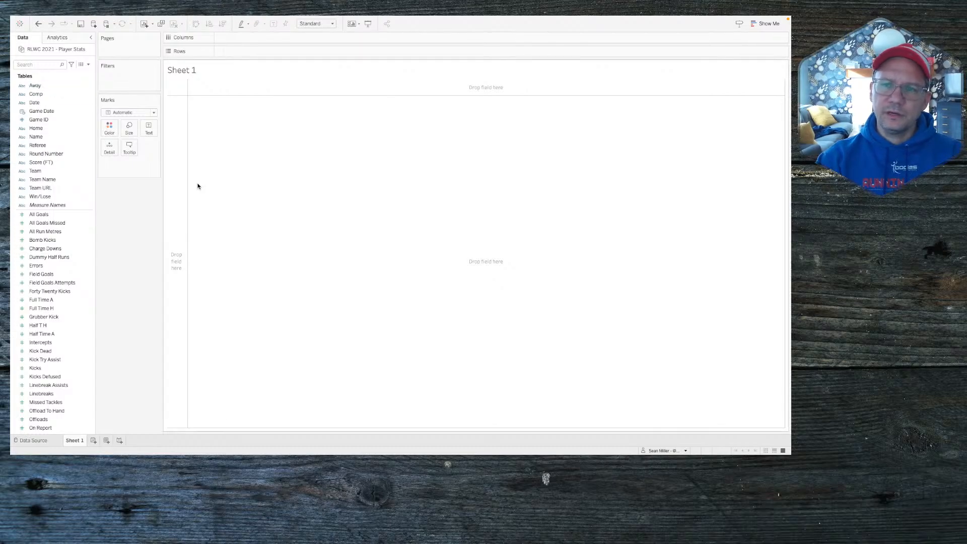
# Step: Reopen the RLWC 2021 Google Sheet and download the whole workbook as Microsoft Excel (.xlsx)
pyautogui.hotkey('ctrl', 'Left')
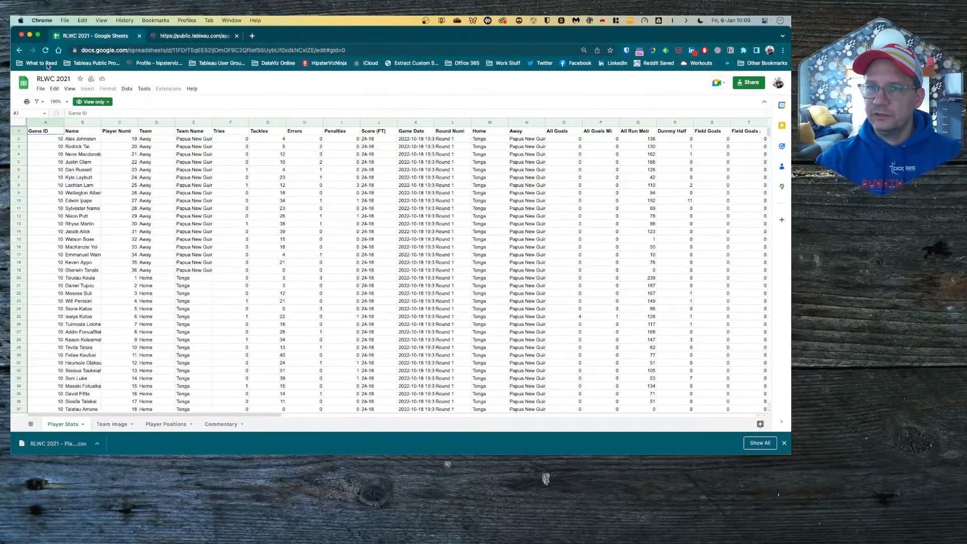
pyautogui.click(19, 50)
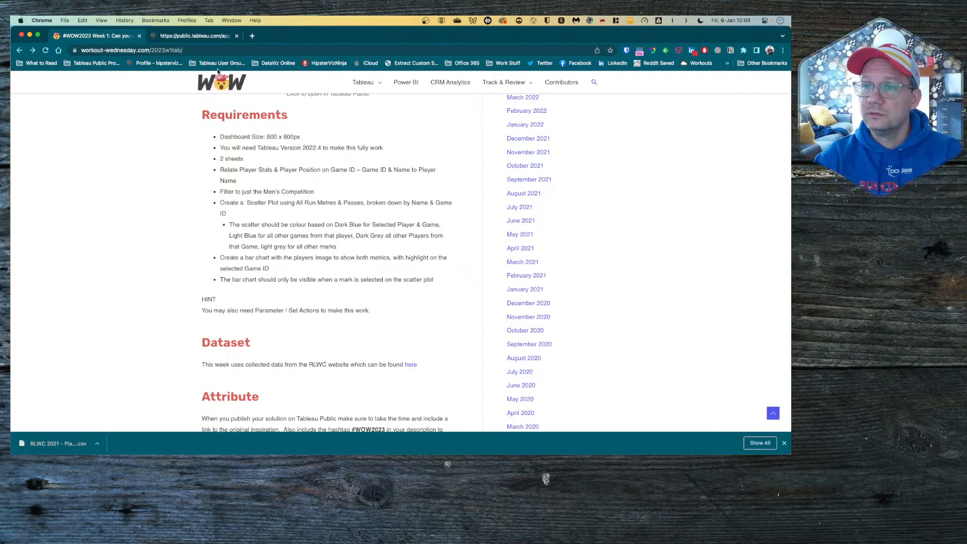
pyautogui.click(410, 366)
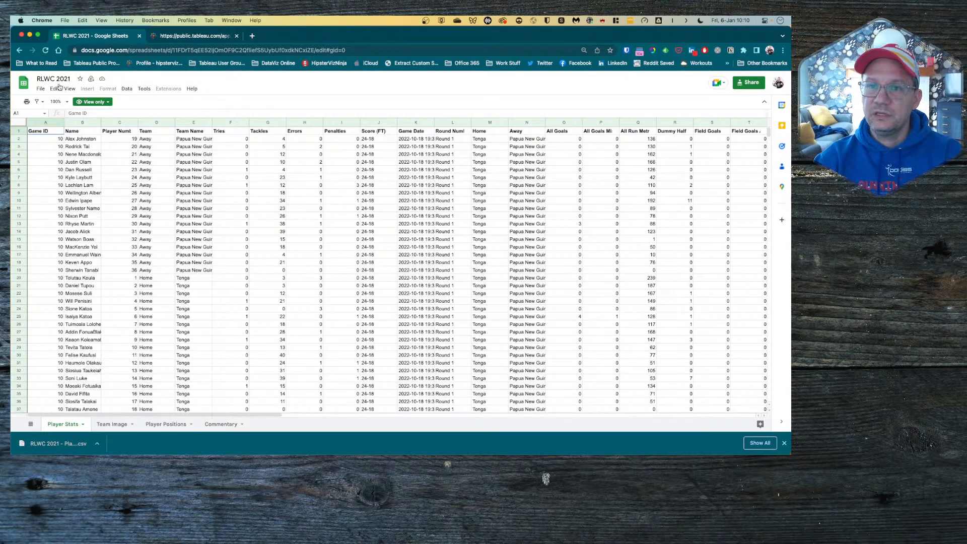
pyautogui.click(42, 92)
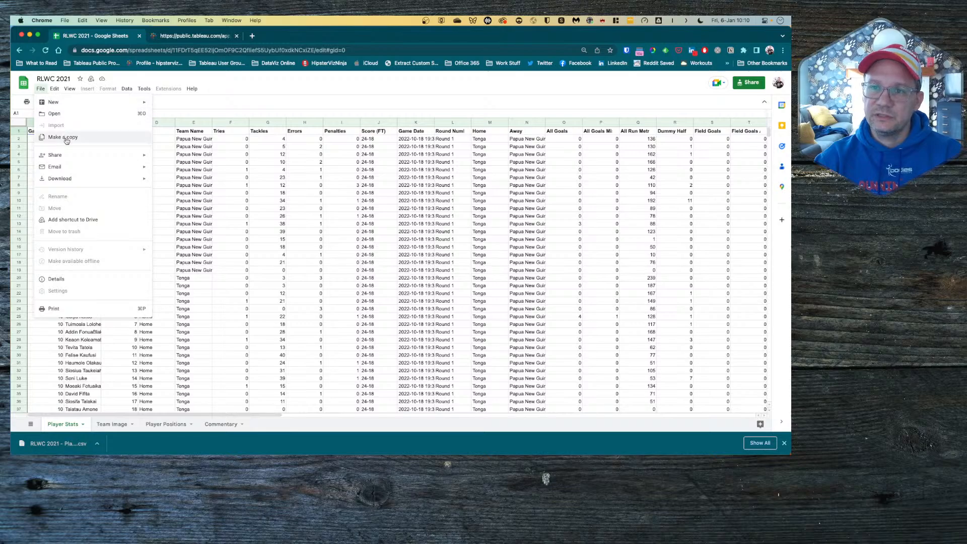
pyautogui.moveTo(69, 176)
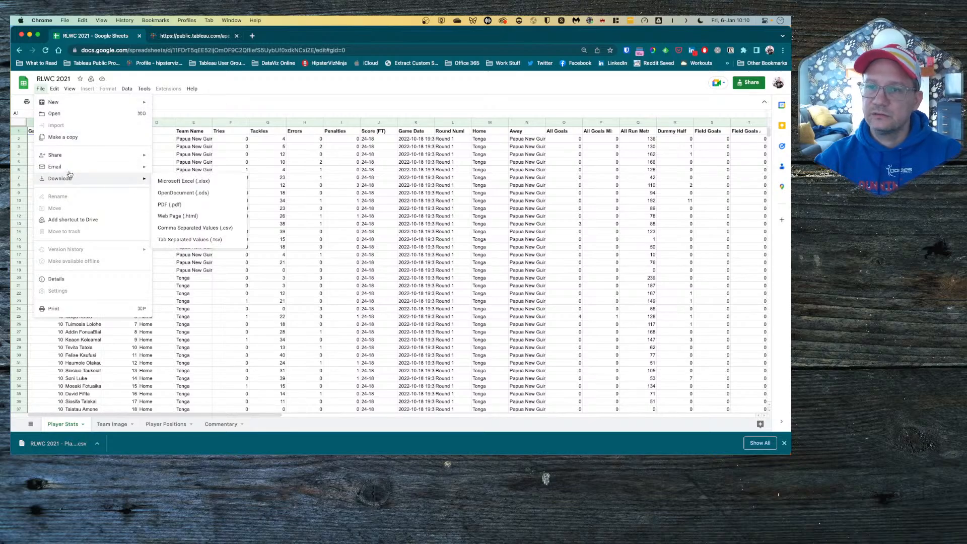
pyautogui.click(185, 181)
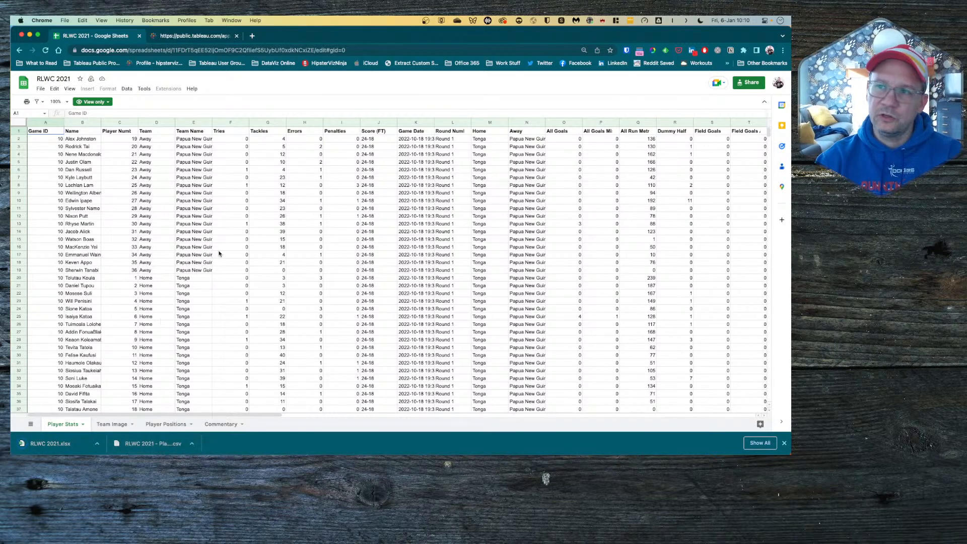
# Step: Close the old Player Stats CSV data source in Tableau
pyautogui.hotkey('ctrl', 'Right')
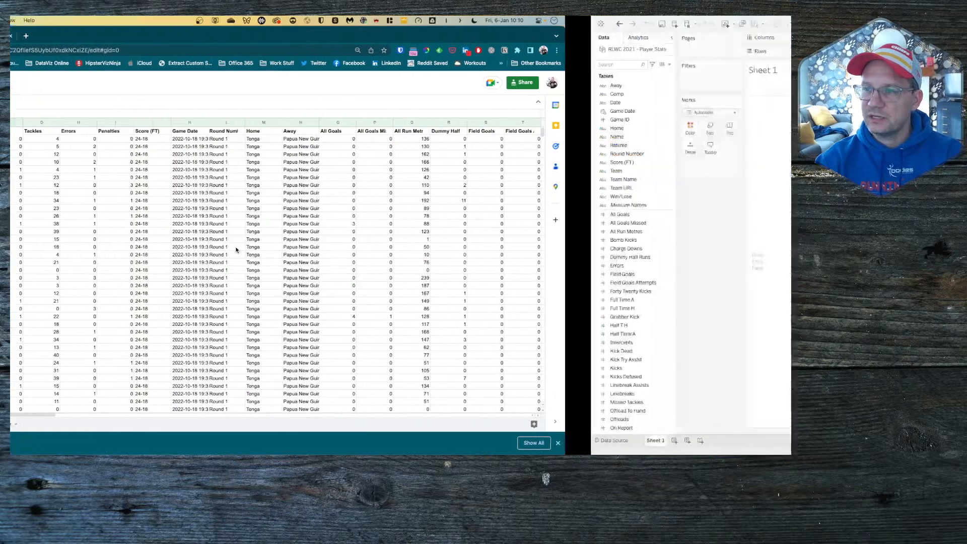
pyautogui.rightClick(51, 49)
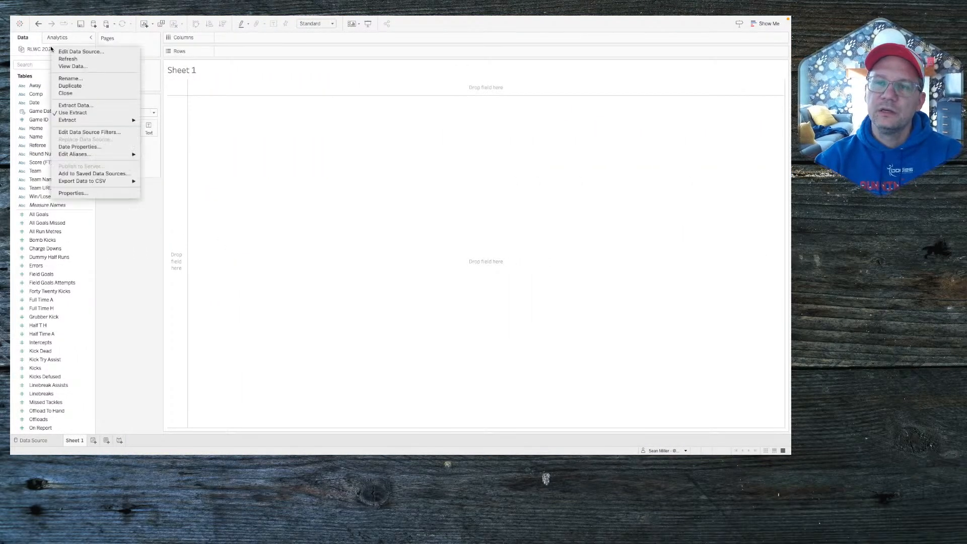
pyautogui.click(71, 94)
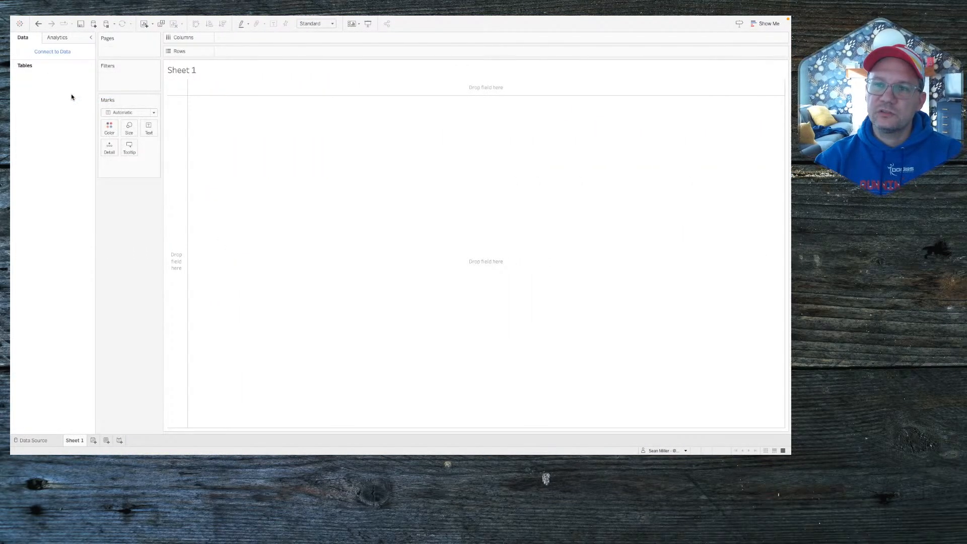
# Step: Connect to the RLWC 2021.xlsx workbook as a Microsoft Excel source
pyautogui.click(57, 52)
pyautogui.click(112, 103)
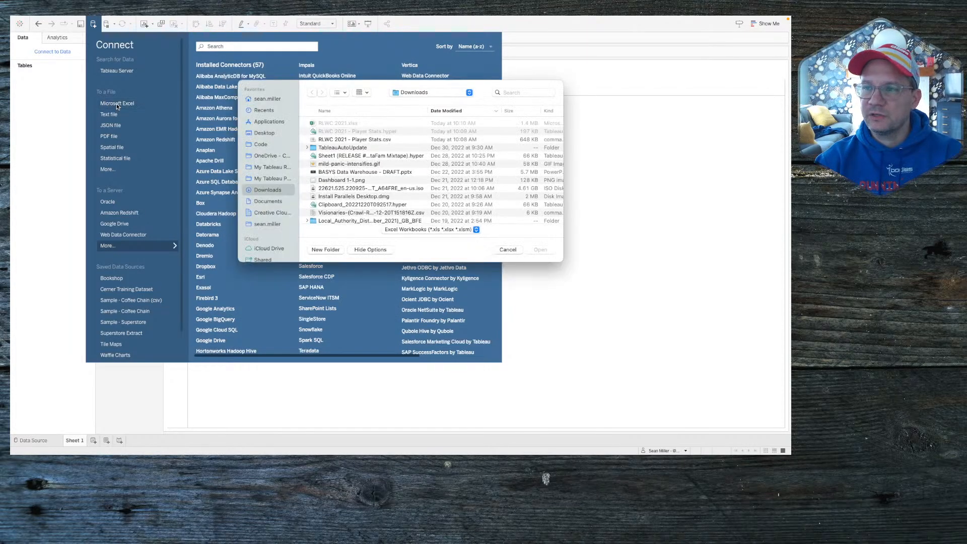
pyautogui.doubleClick(353, 122)
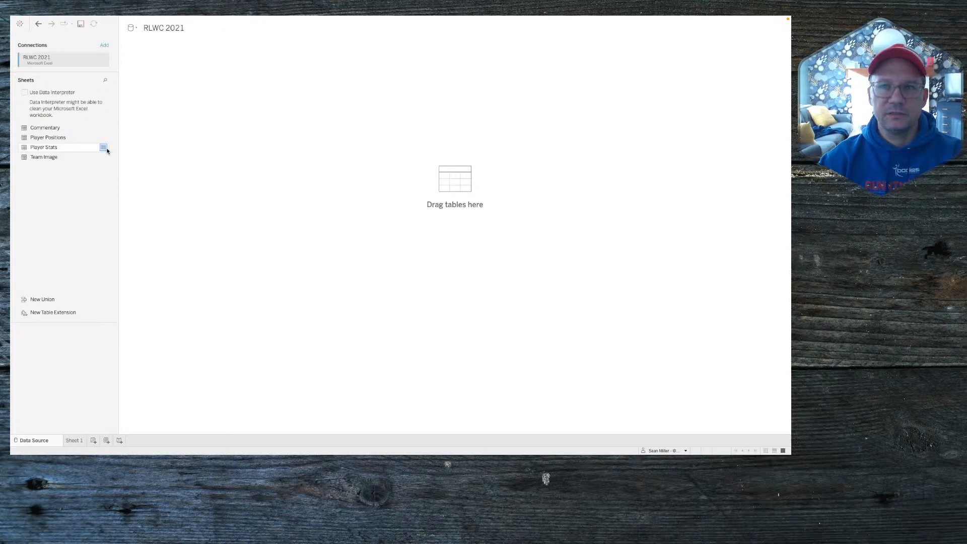
# Step: Check the challenge's relationship requirements, then place Player Positions on the data source canvas
pyautogui.hotkey('ctrl', 'Left')
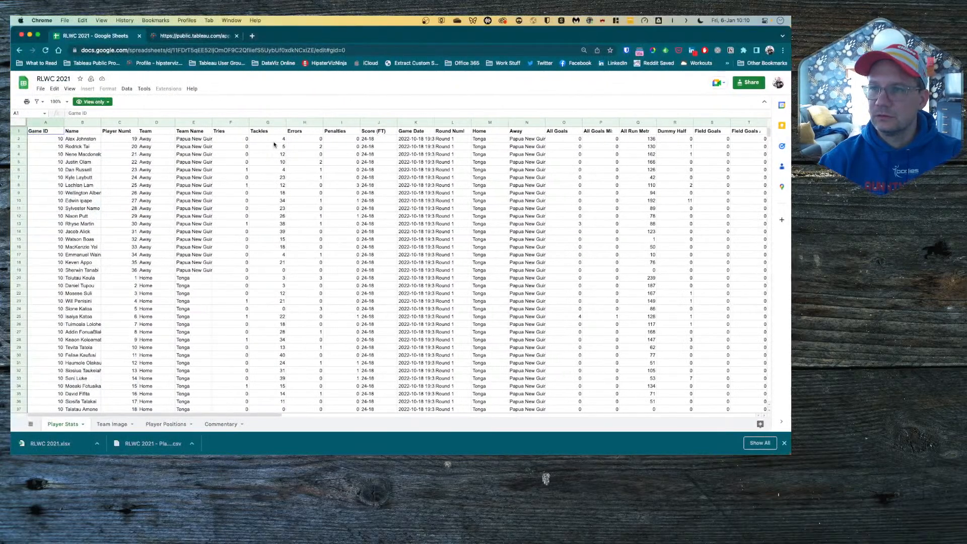
pyautogui.click(20, 50)
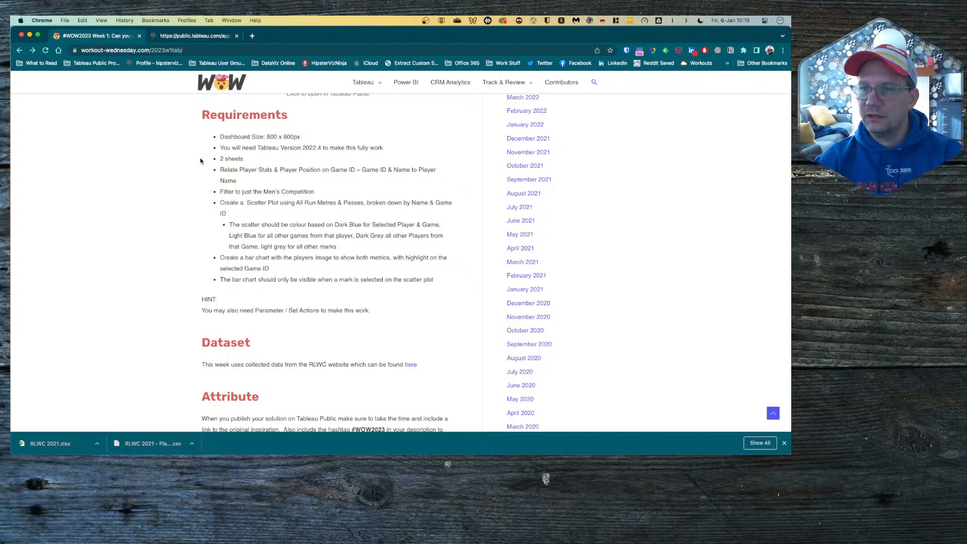
pyautogui.hotkey('ctrl', 'Right')
pyautogui.hotkey('ctrl', 'Left')
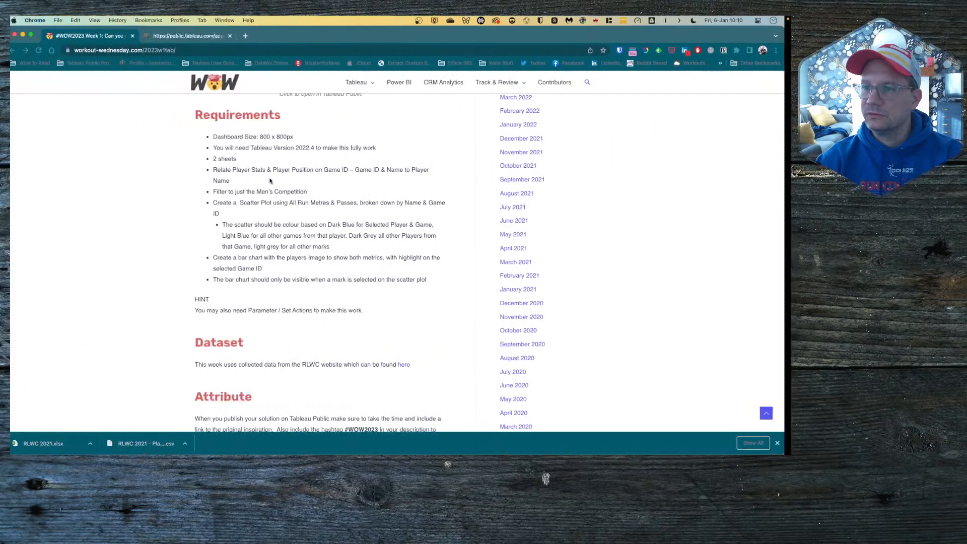
pyautogui.hotkey('ctrl', 'Right')
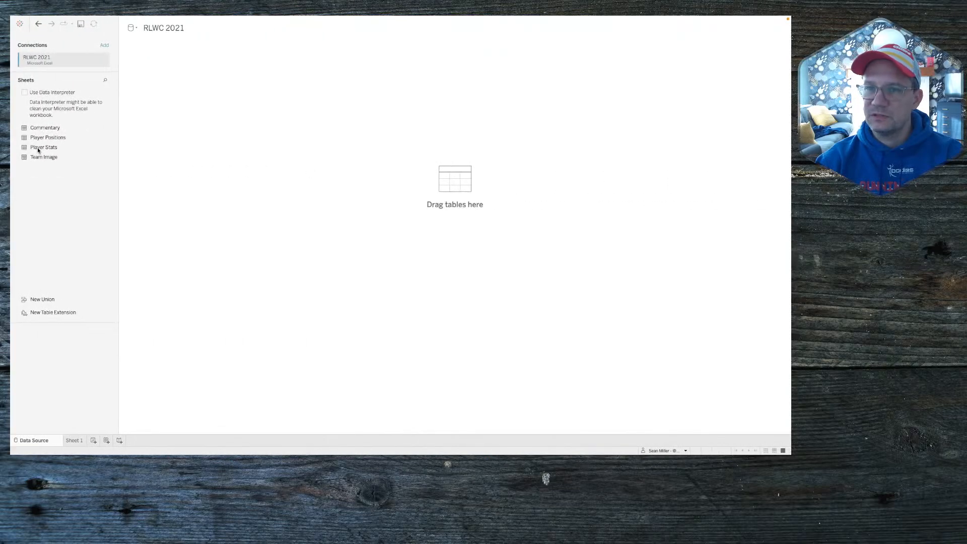
pyautogui.moveTo(48, 137); pyautogui.dragTo(128, 121)
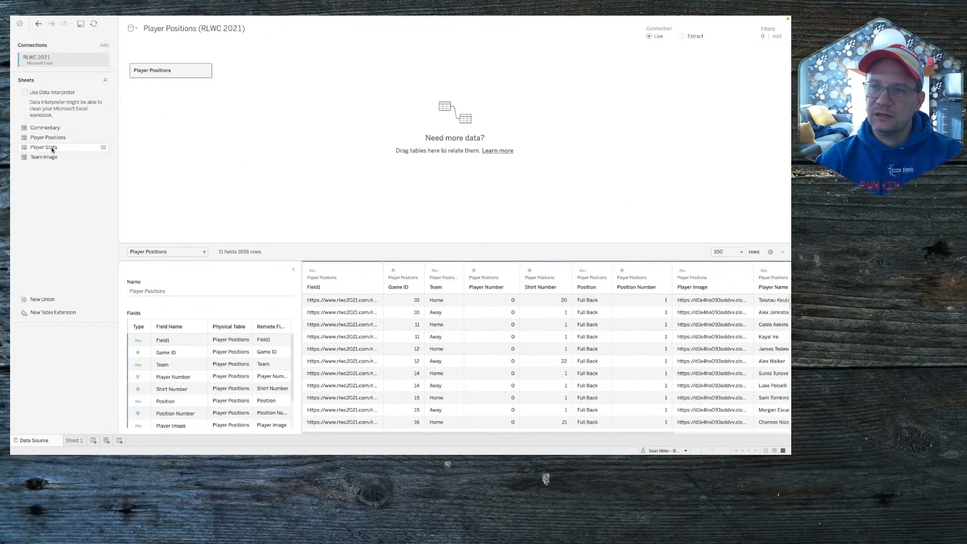
# Step: Relate Player Stats to Player Positions on Game ID = Game ID
pyautogui.moveTo(52, 149); pyautogui.dragTo(204, 133)
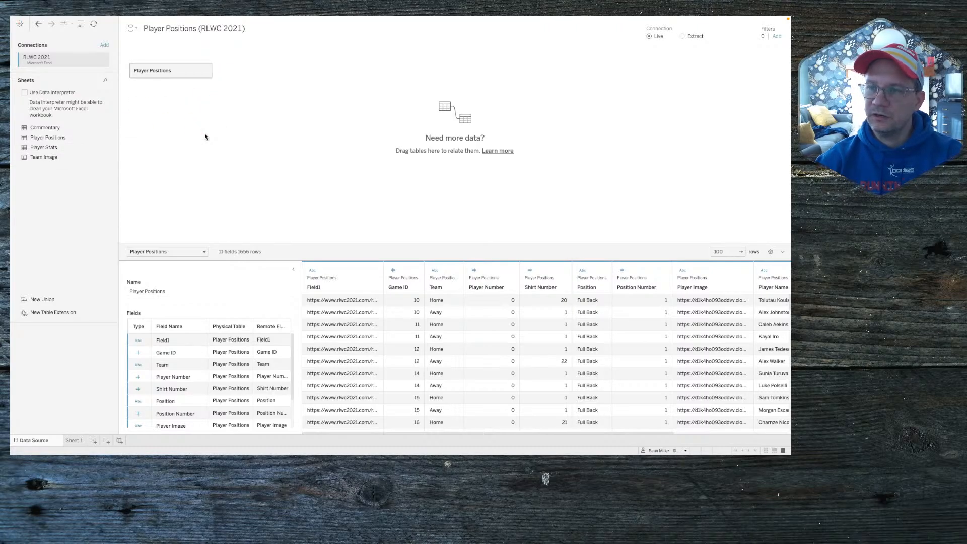
pyautogui.click(156, 312)
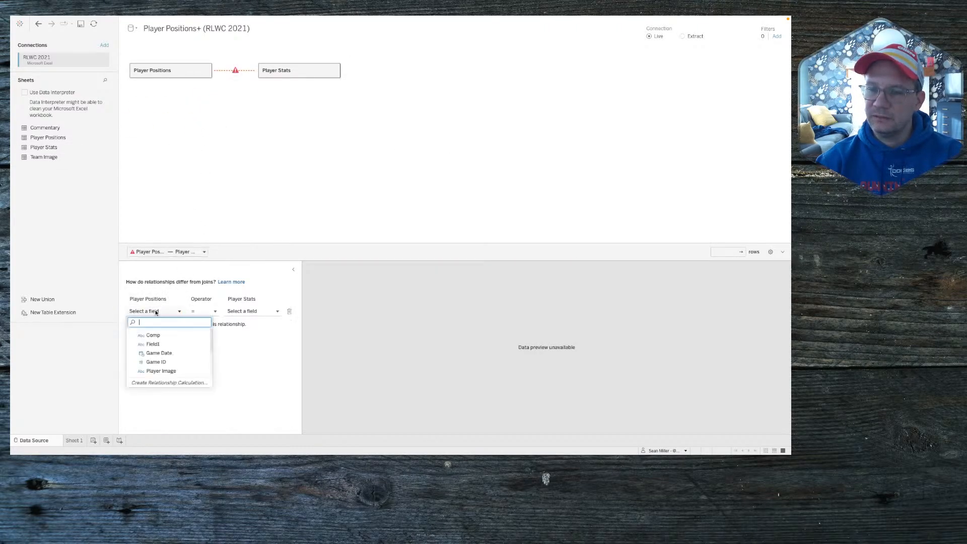
pyautogui.click(158, 370)
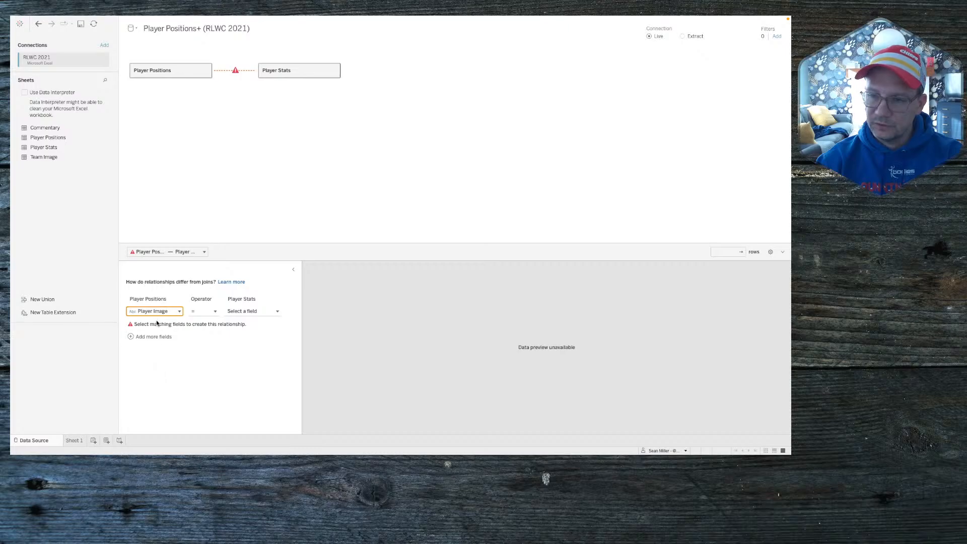
pyautogui.click(156, 312)
pyautogui.click(156, 362)
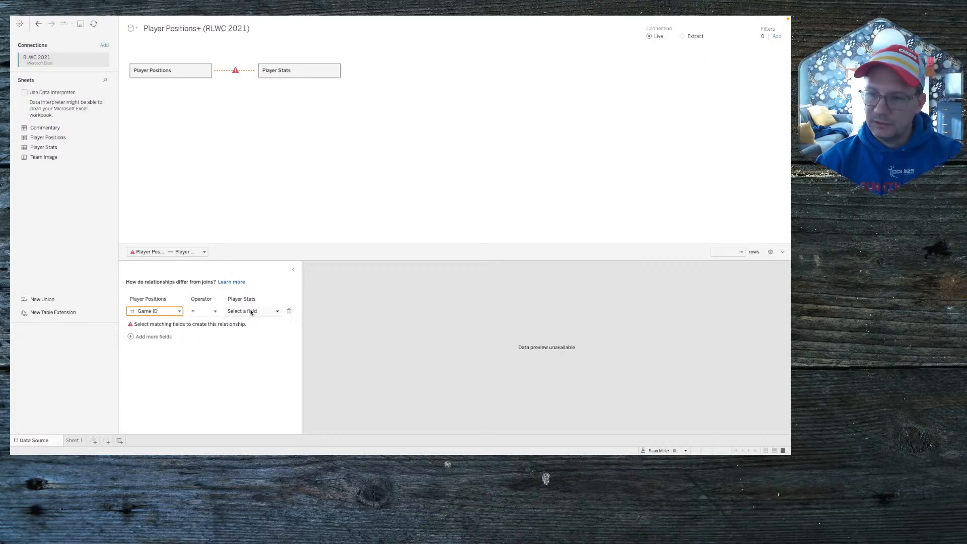
pyautogui.click(277, 312)
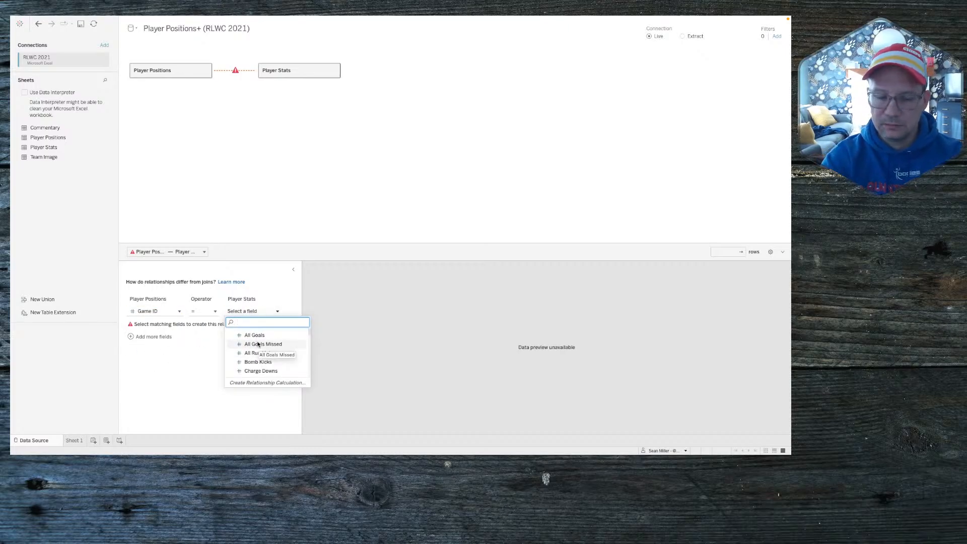
pyautogui.write('game')
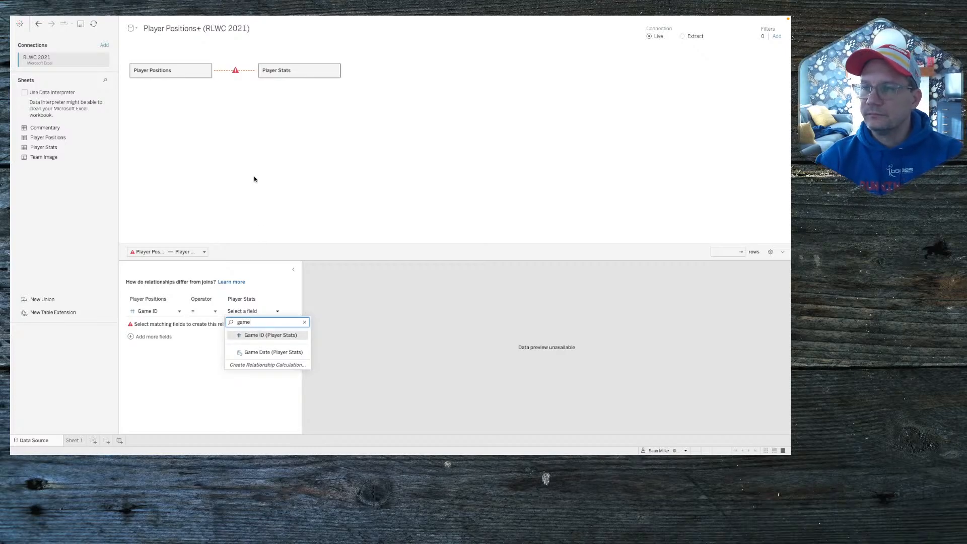
pyautogui.press('super+Tab')
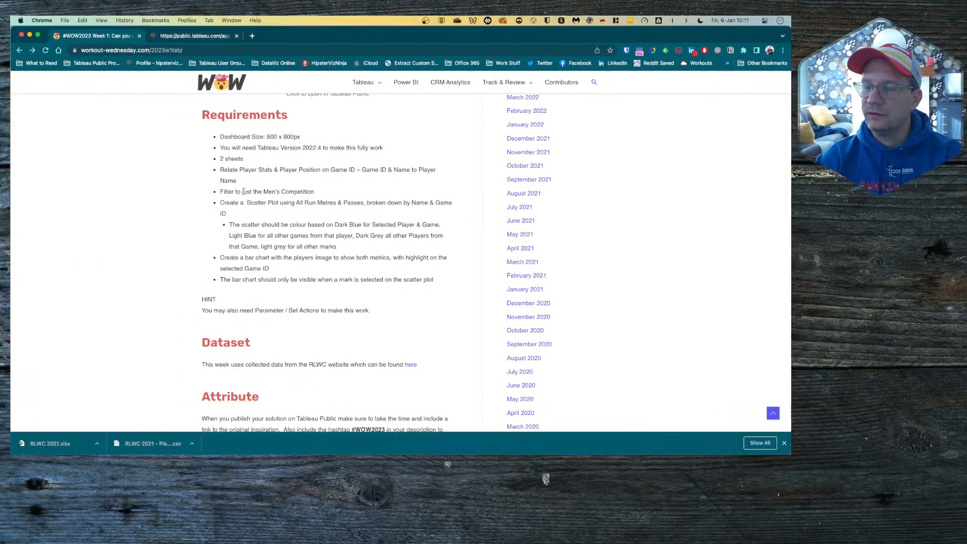
pyautogui.hotkey('ctrl', 'Right')
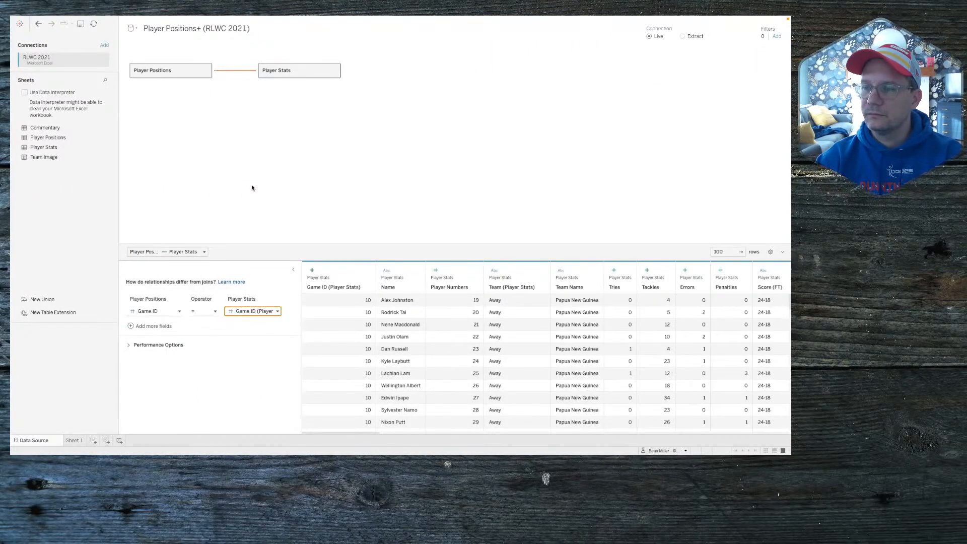
pyautogui.hotkey('ctrl', 'Left')
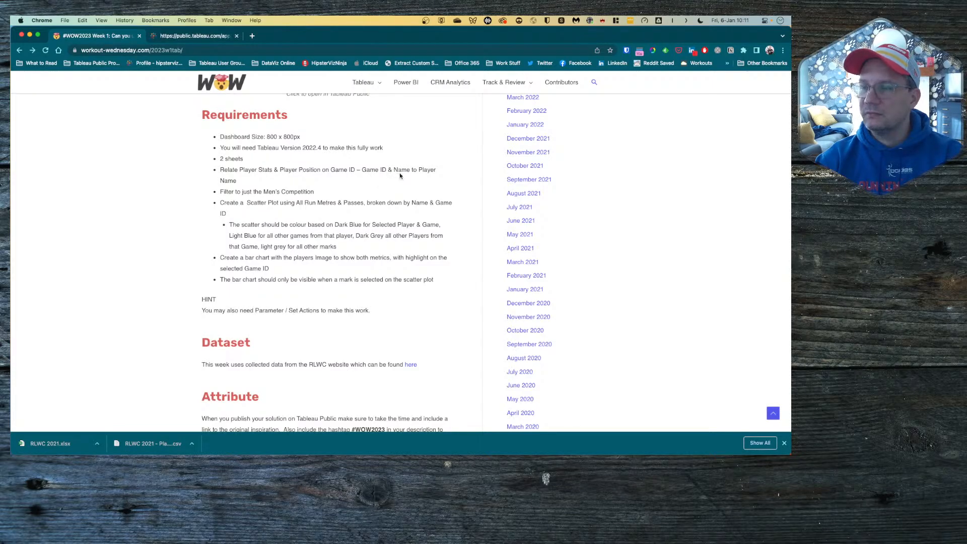
pyautogui.hotkey('ctrl', 'Right')
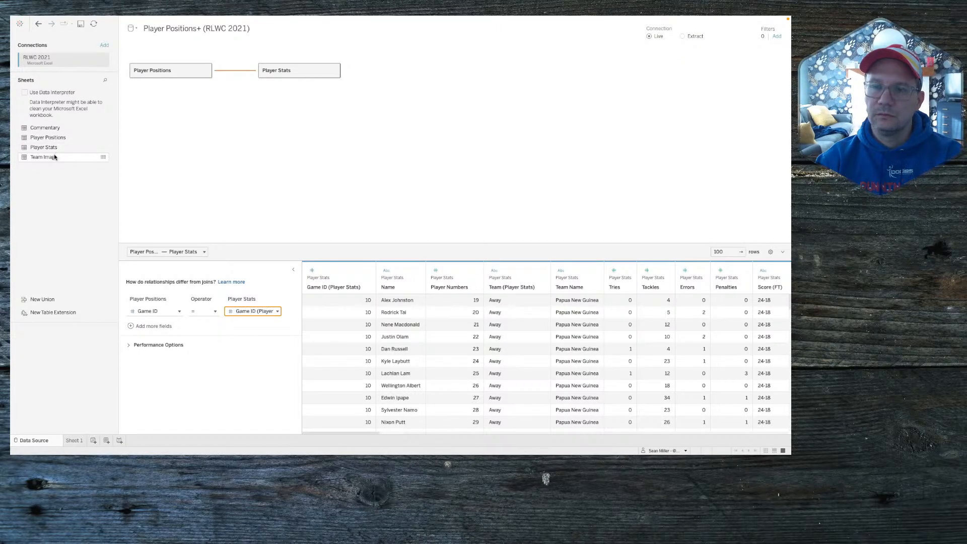
# Step: Preview the Team Image sheet's data, then close the preview
pyautogui.click(103, 158)
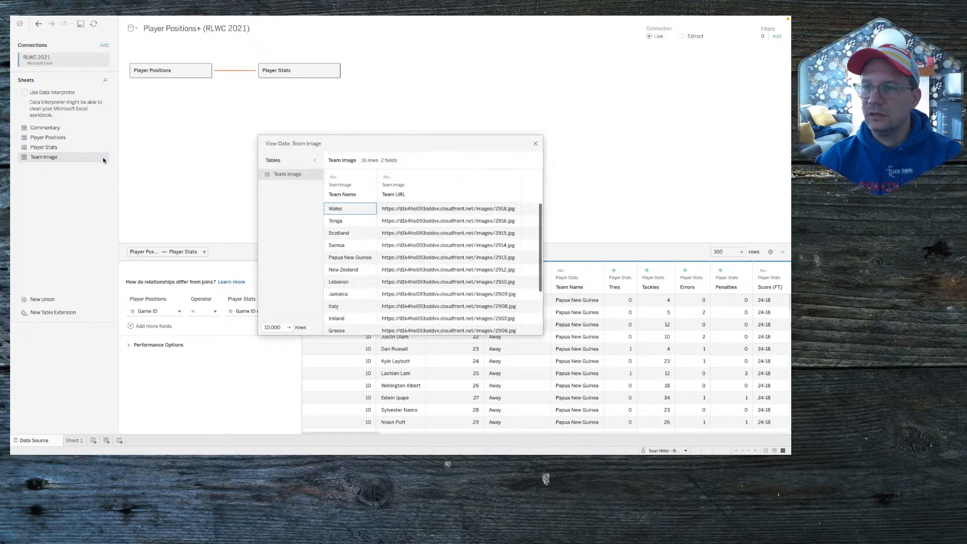
pyautogui.scroll(-3, 372, 241)
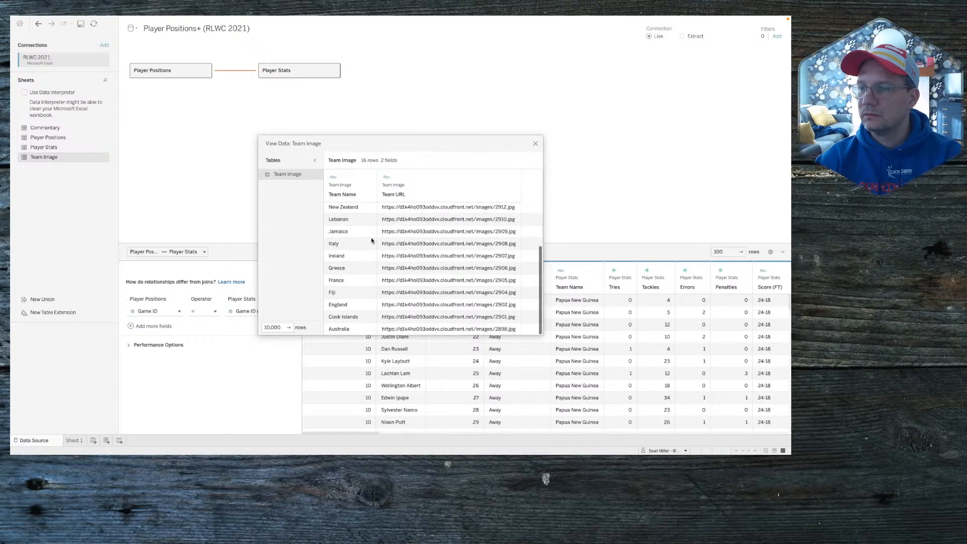
pyautogui.scroll(3, 372, 241)
pyautogui.click(536, 145)
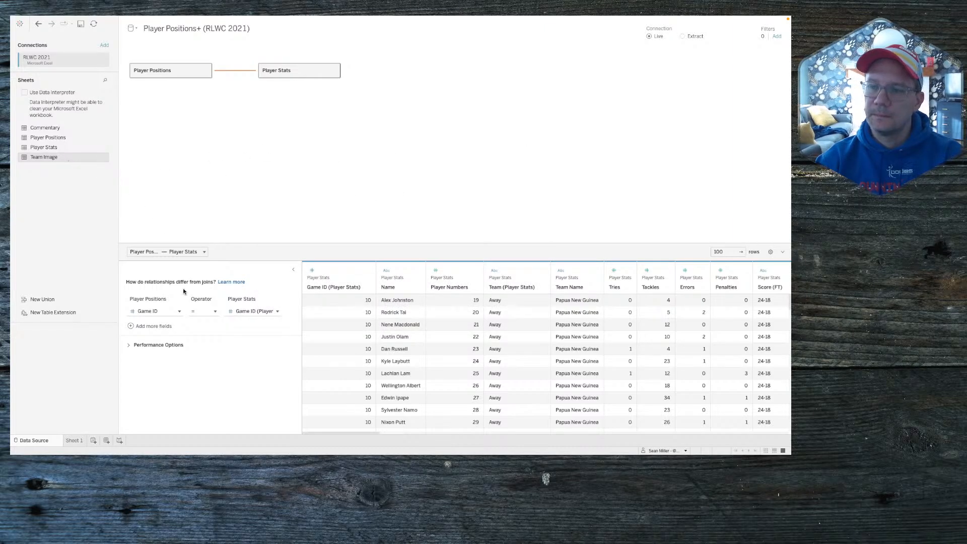
# Step: Add a second relationship field pair matching Player Name to Name
pyautogui.click(156, 326)
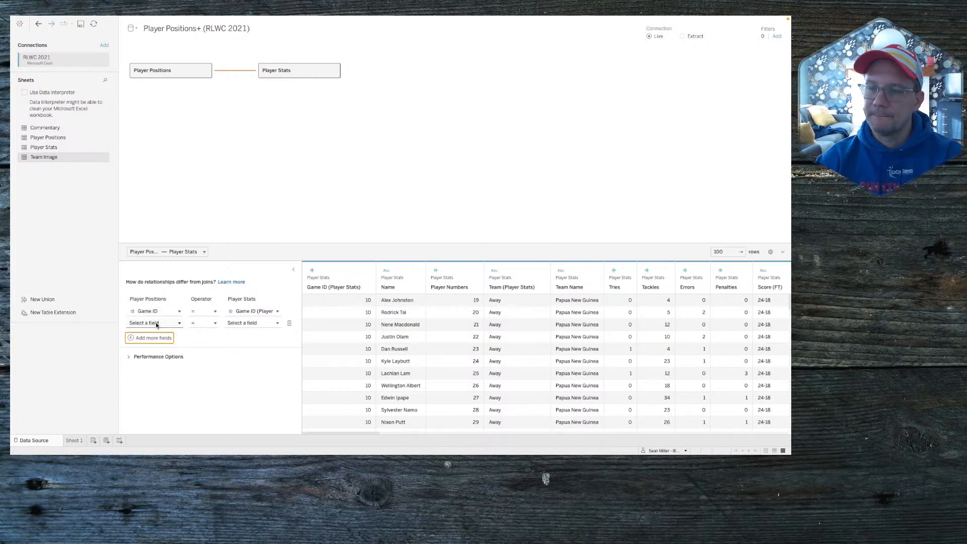
pyautogui.click(156, 324)
pyautogui.write('name')
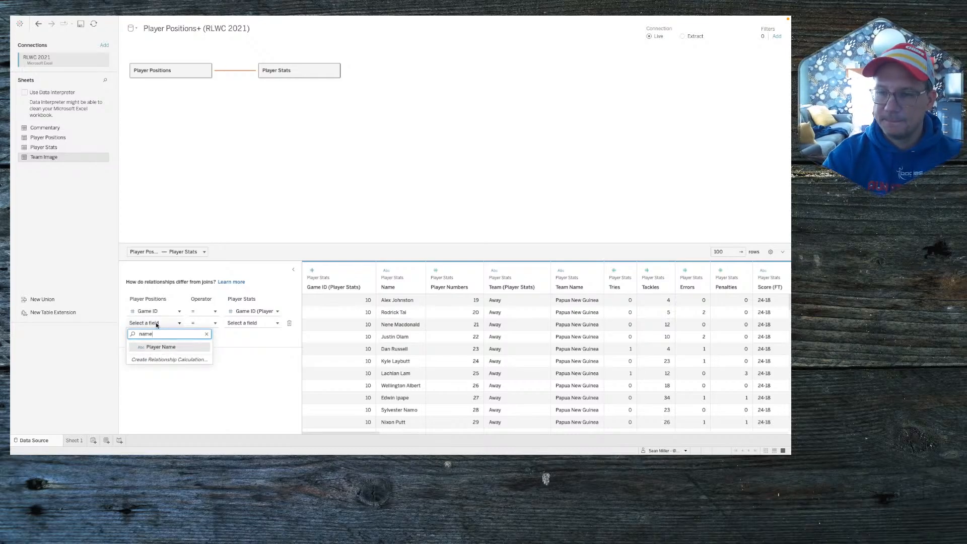
pyautogui.press('Return')
pyautogui.click(235, 323)
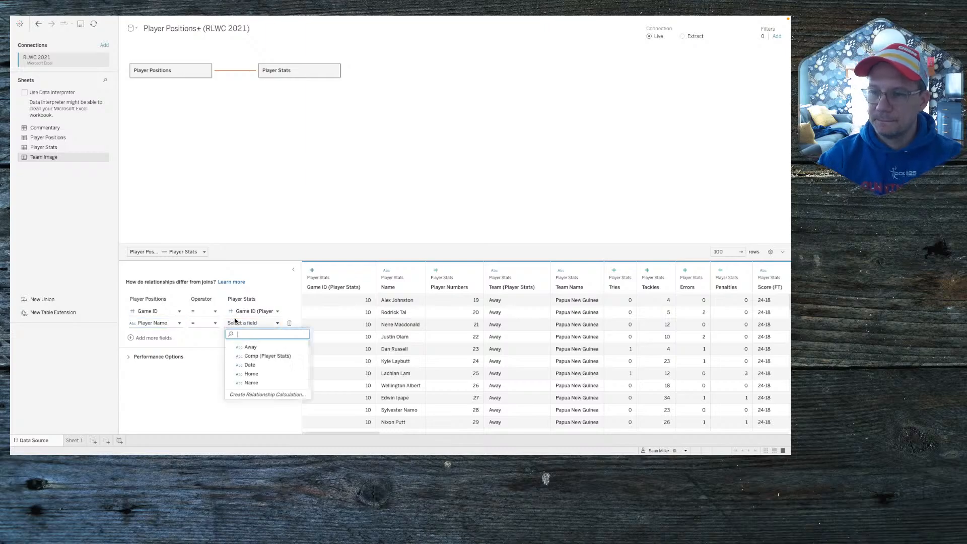
pyautogui.write('name')
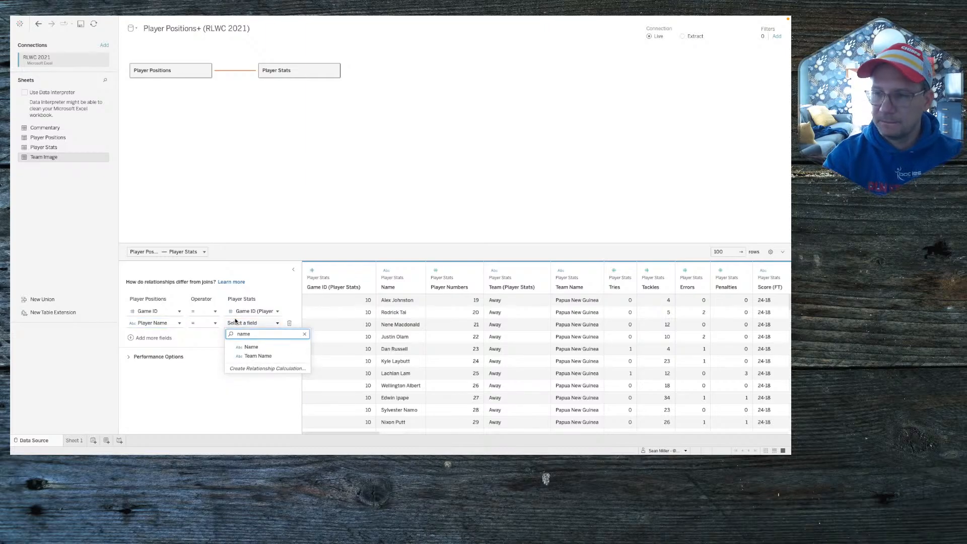
pyautogui.press('Return')
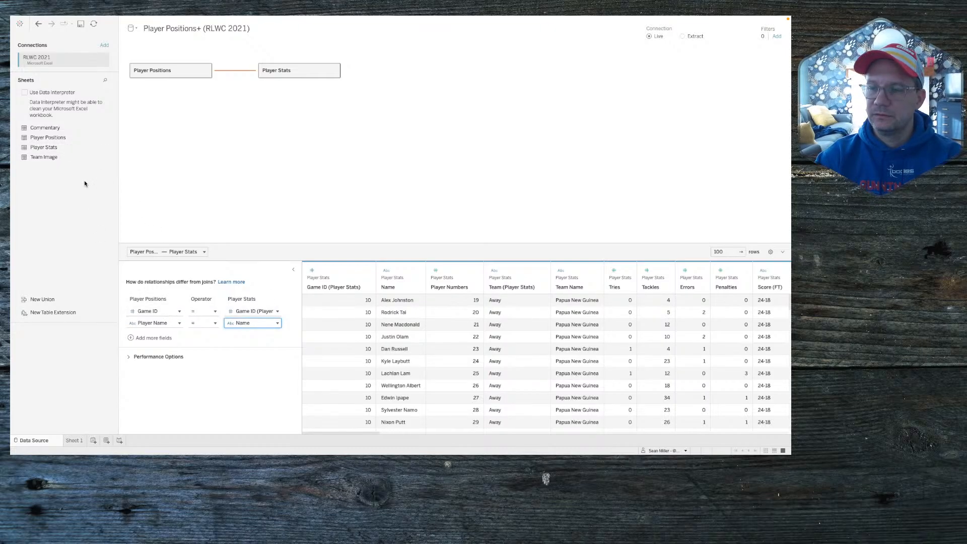
# Step: Relate Team Image to Player Stats on Team Name = Team Name instead of Player Positions
pyautogui.moveTo(56, 158); pyautogui.dragTo(231, 154)
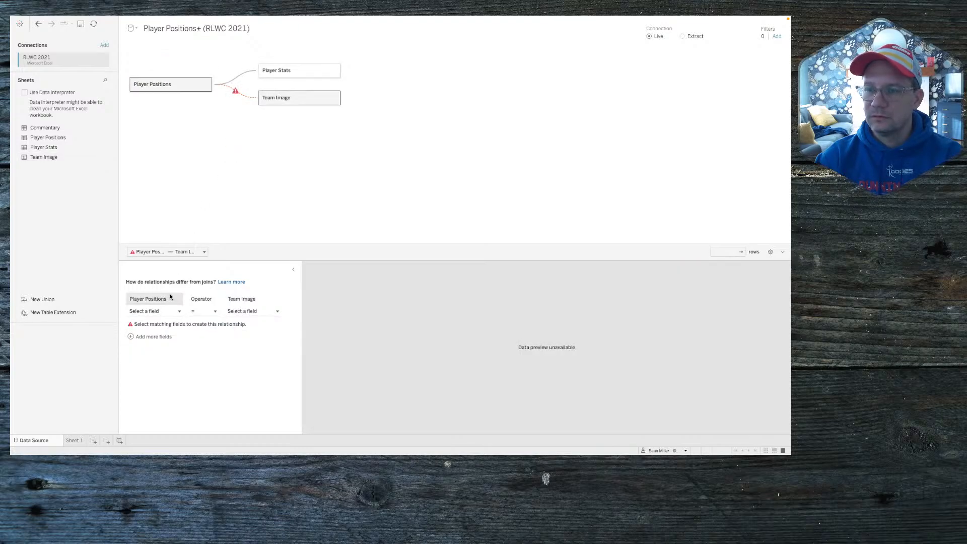
pyautogui.click(162, 312)
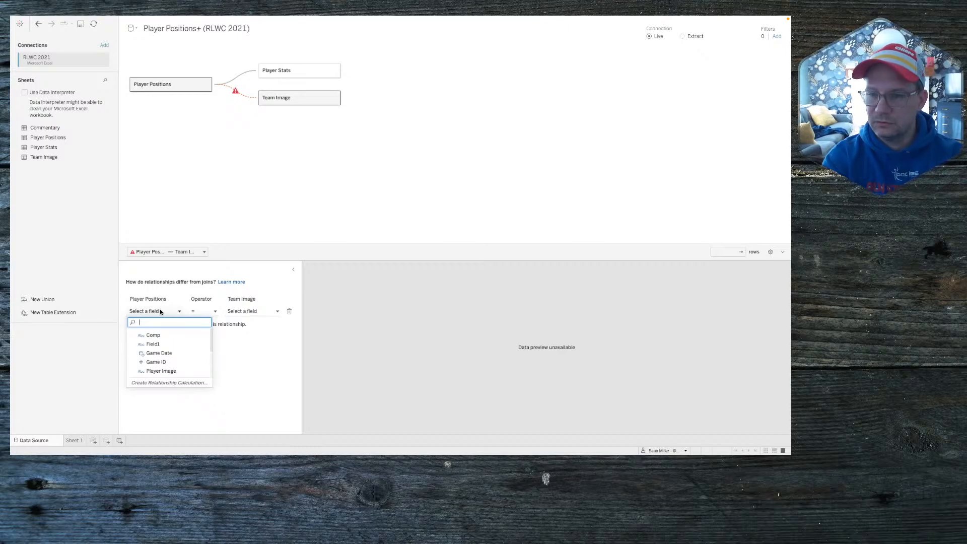
pyautogui.write('name')
pyautogui.press('BackSpace')
pyautogui.press('BackSpace')
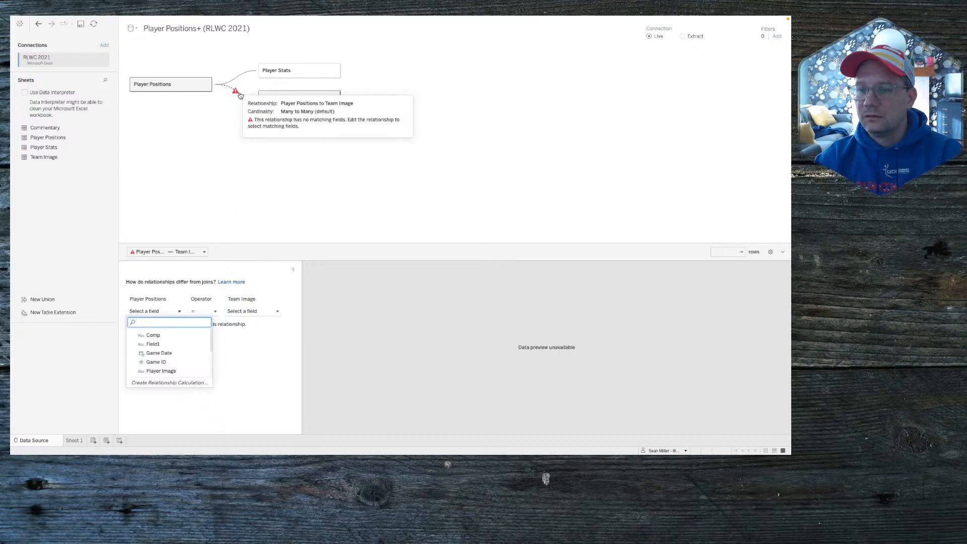
pyautogui.click(135, 301)
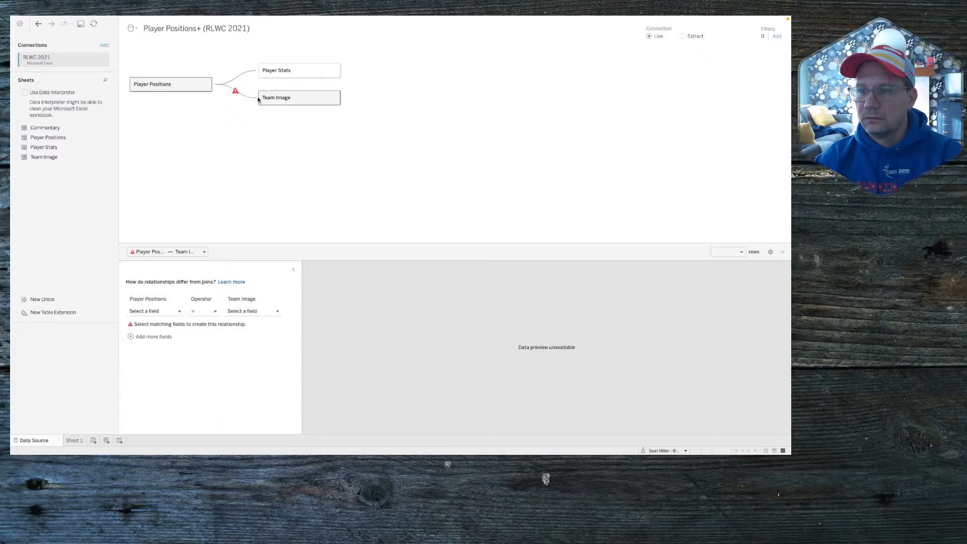
pyautogui.moveTo(236, 93)
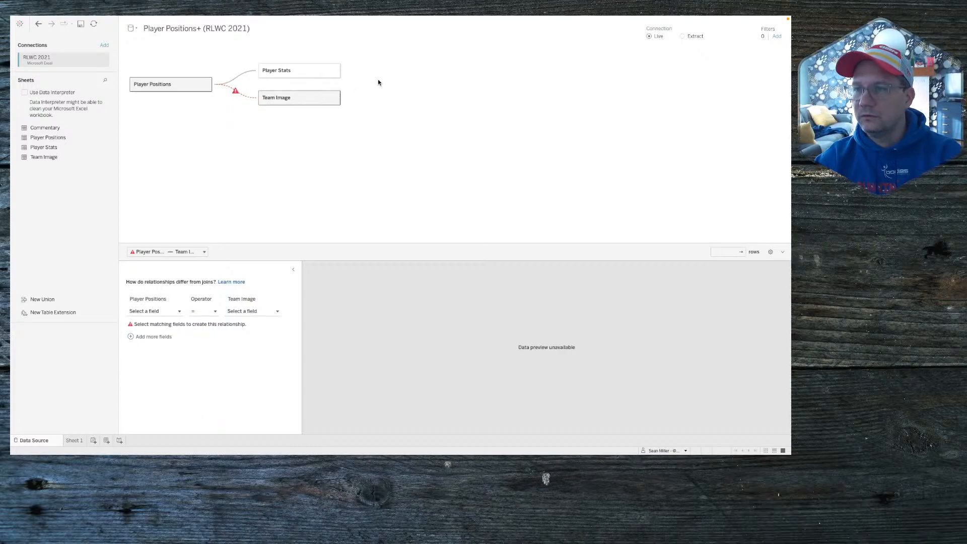
pyautogui.moveTo(305, 97); pyautogui.dragTo(404, 84)
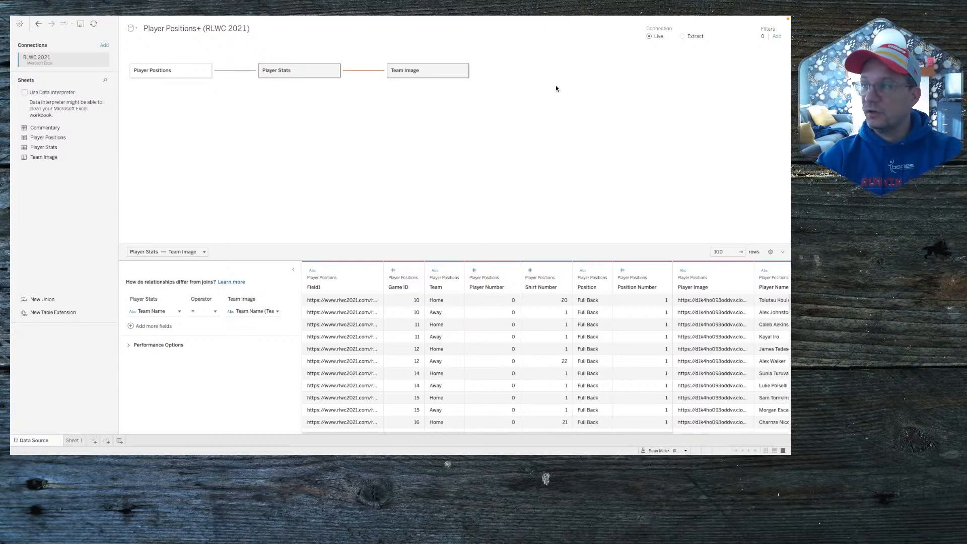
# Step: Switch to Extract, widen the Field1 column to show full URLs, and go to Sheet 1
pyautogui.click(692, 36)
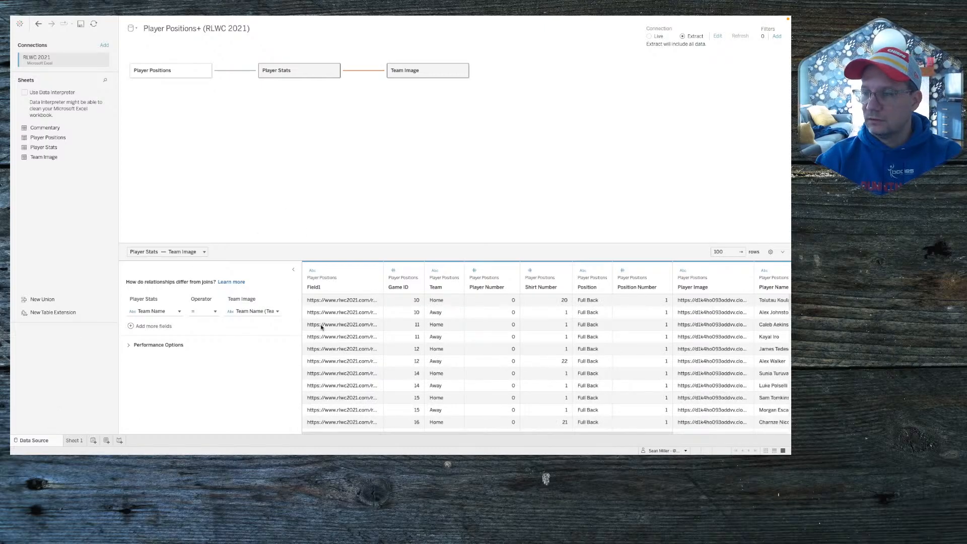
pyautogui.click(374, 272)
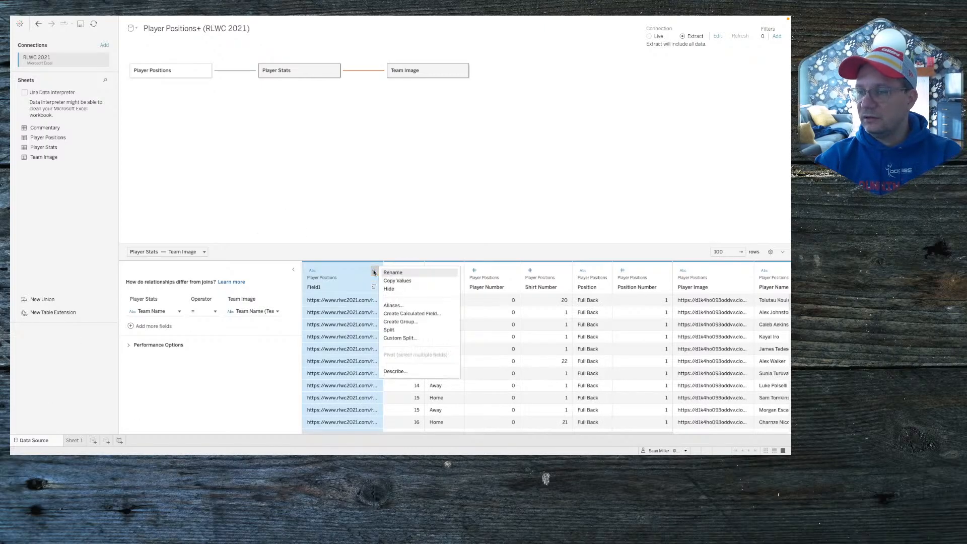
pyautogui.click(347, 349)
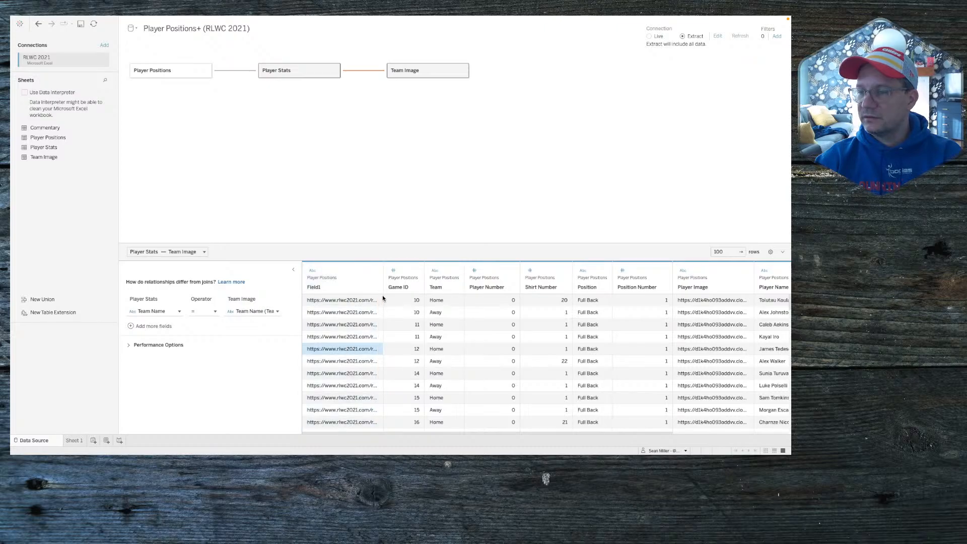
pyautogui.moveTo(383, 290)
pyautogui.mouseDown()
pyautogui.moveTo(466, 288)
pyautogui.moveTo(352, 305)
pyautogui.moveTo(393, 297)
pyautogui.moveTo(381, 280)
pyautogui.mouseUp()
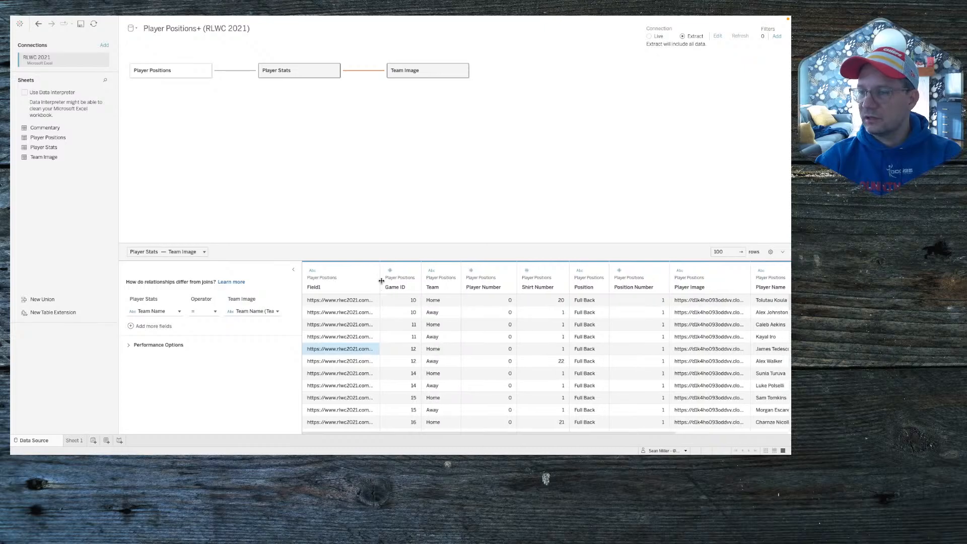
pyautogui.hscroll(4, 454, 353)
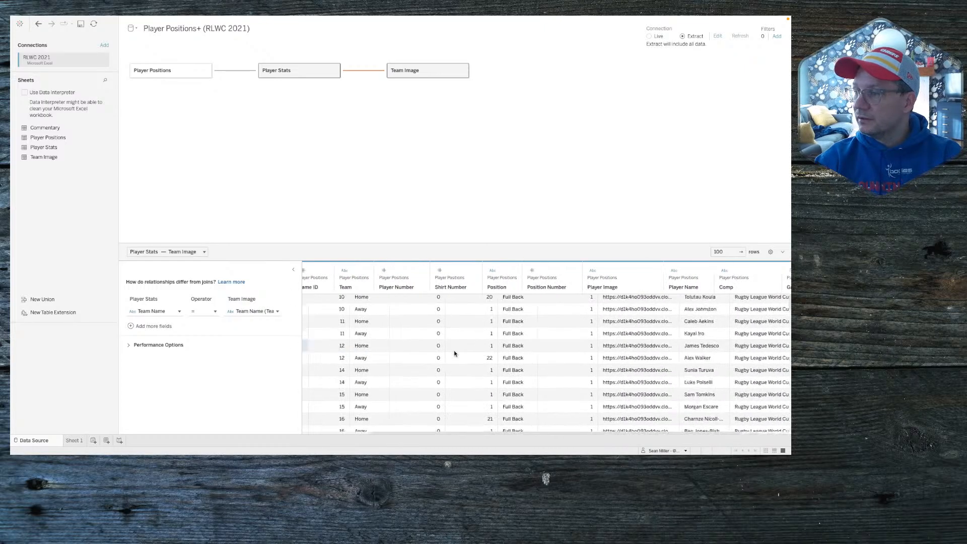
pyautogui.hscroll(-4, 455, 353)
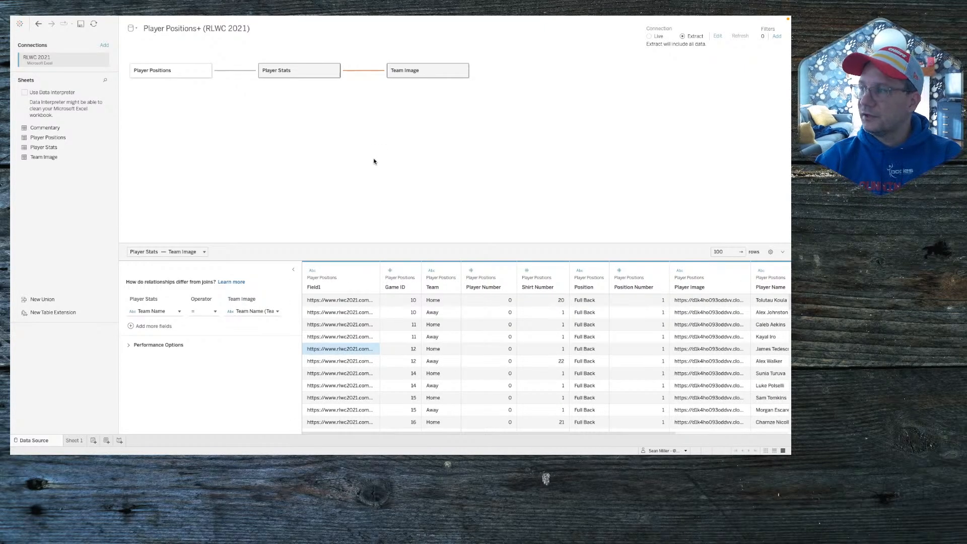
pyautogui.click(73, 441)
# Step: Save the extract under its default name, then add Game ID and Player Name to Detail
pyautogui.click(541, 250)
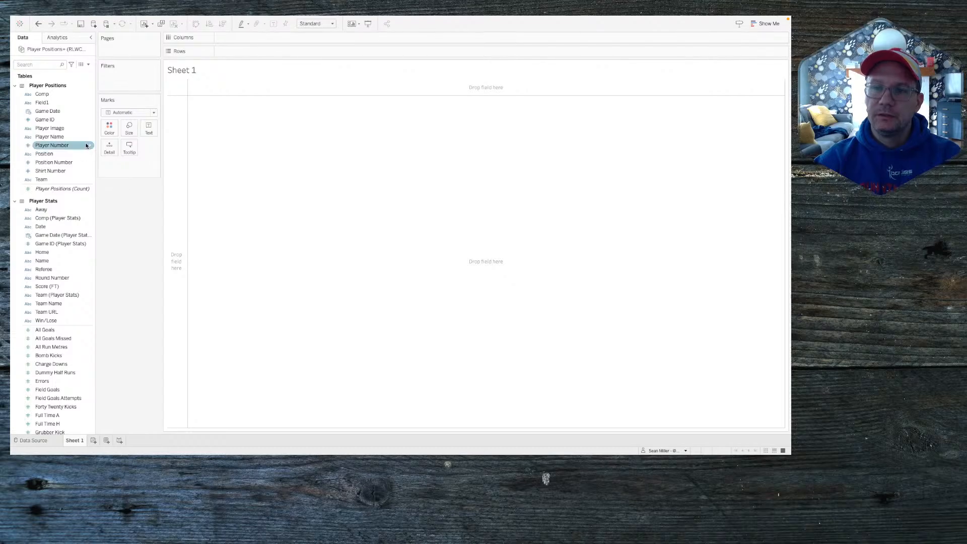
pyautogui.moveTo(58, 120); pyautogui.dragTo(118, 147)
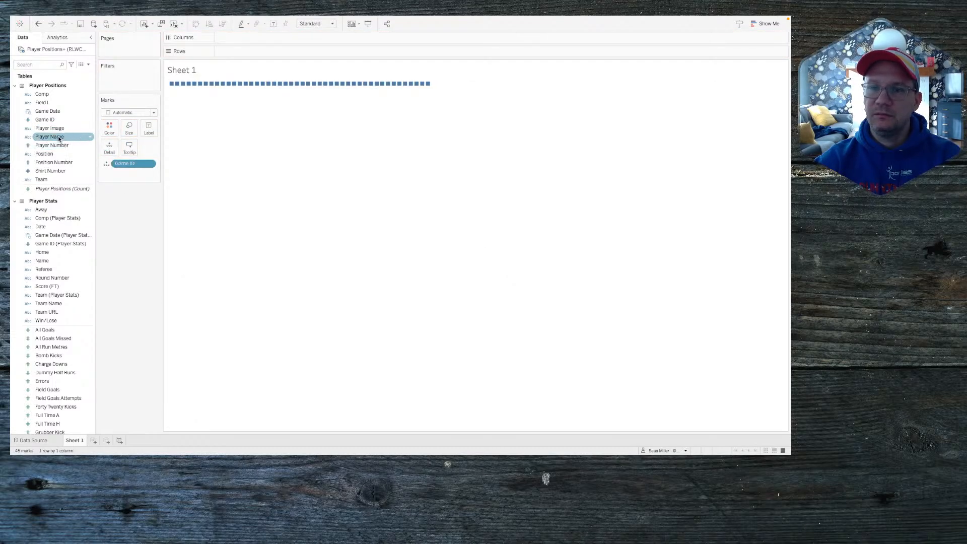
pyautogui.moveTo(55, 136); pyautogui.dragTo(113, 152)
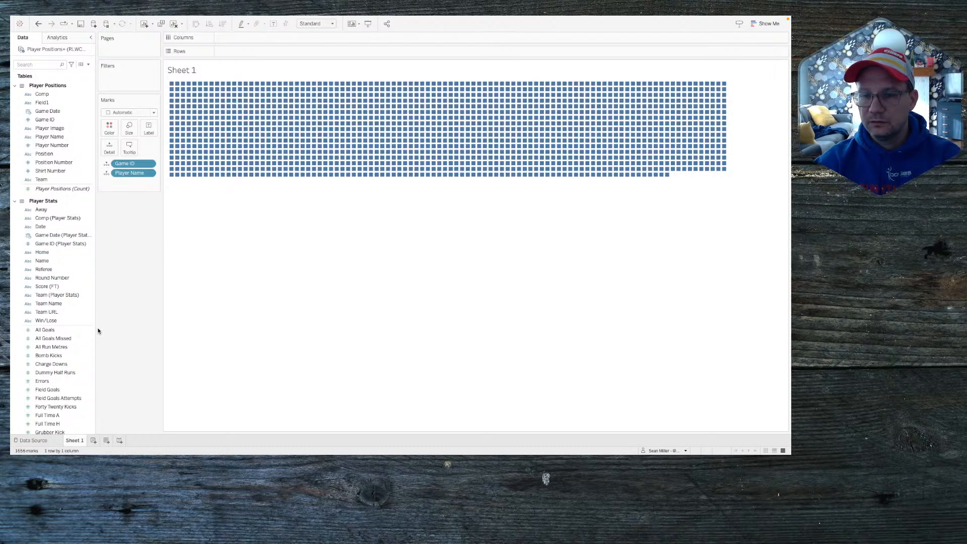
# Step: Put SUM(Passes) on Rows, giving one stacked bar of about 22K
pyautogui.scroll(-3, 77, 374)
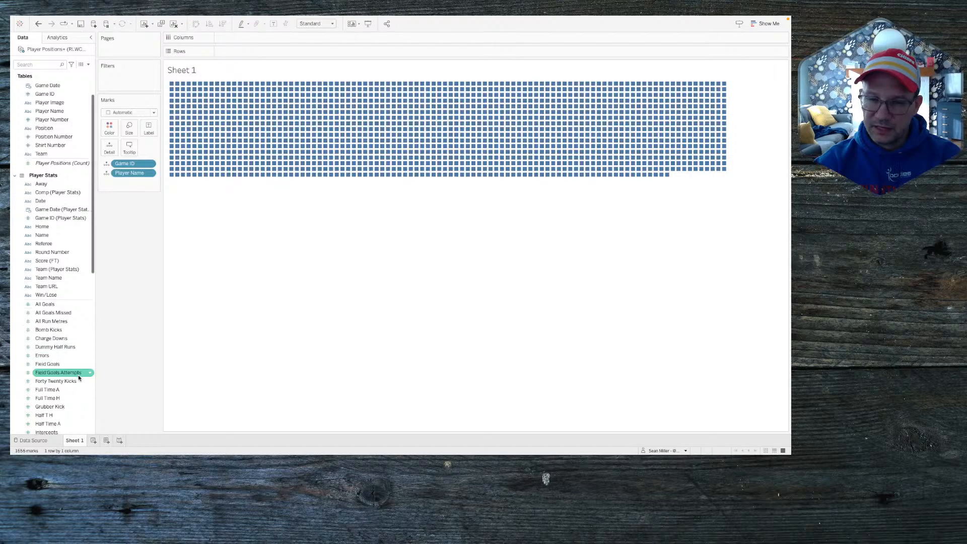
pyautogui.scroll(-3, 78, 374)
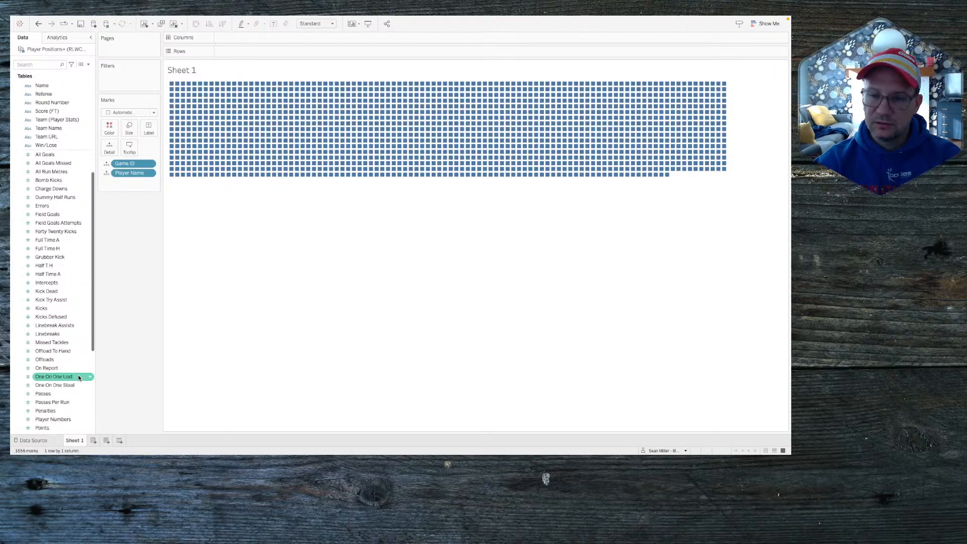
pyautogui.moveTo(54, 395); pyautogui.dragTo(244, 51)
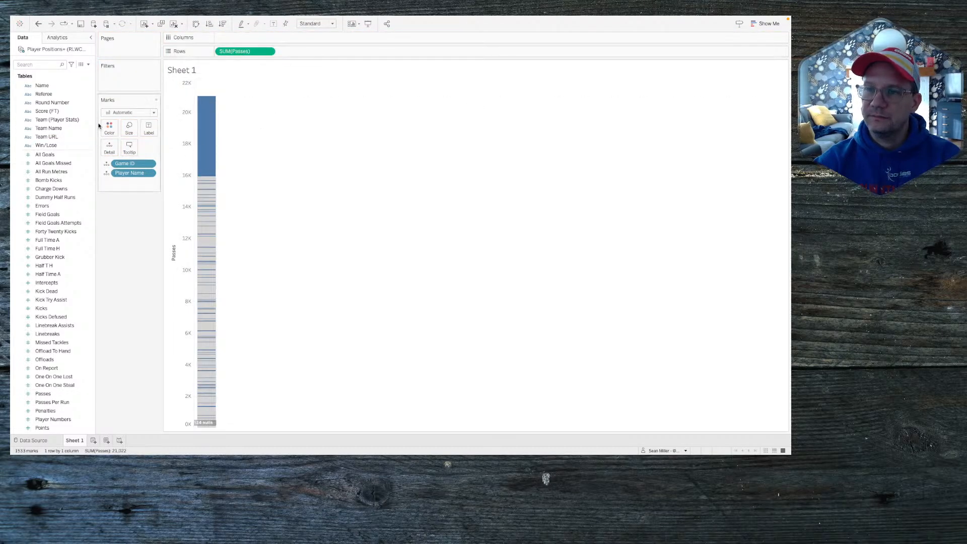
# Step: Switch the marks to Circle and put All Run Metres on Columns against Passes
pyautogui.click(126, 112)
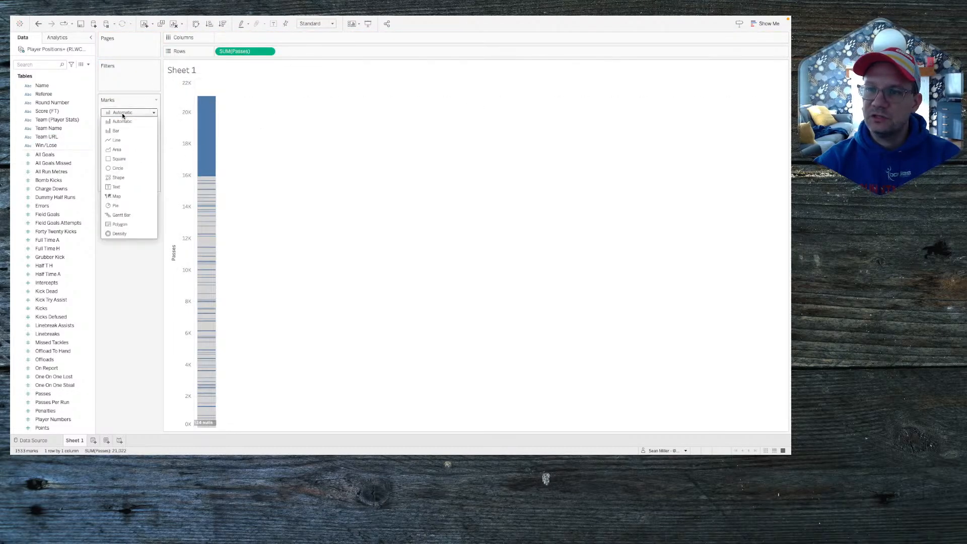
pyautogui.click(126, 169)
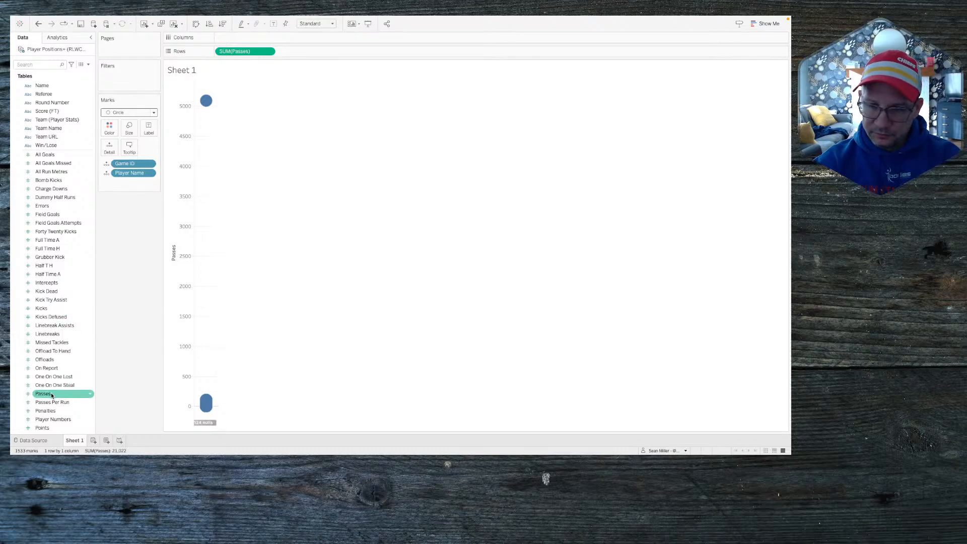
pyautogui.scroll(-1, 51, 394)
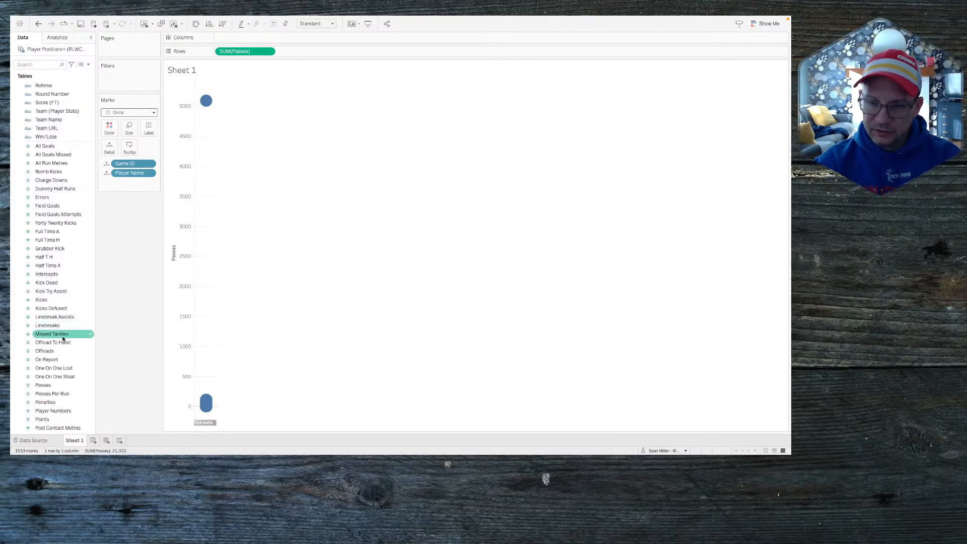
pyautogui.scroll(-3, 61, 348)
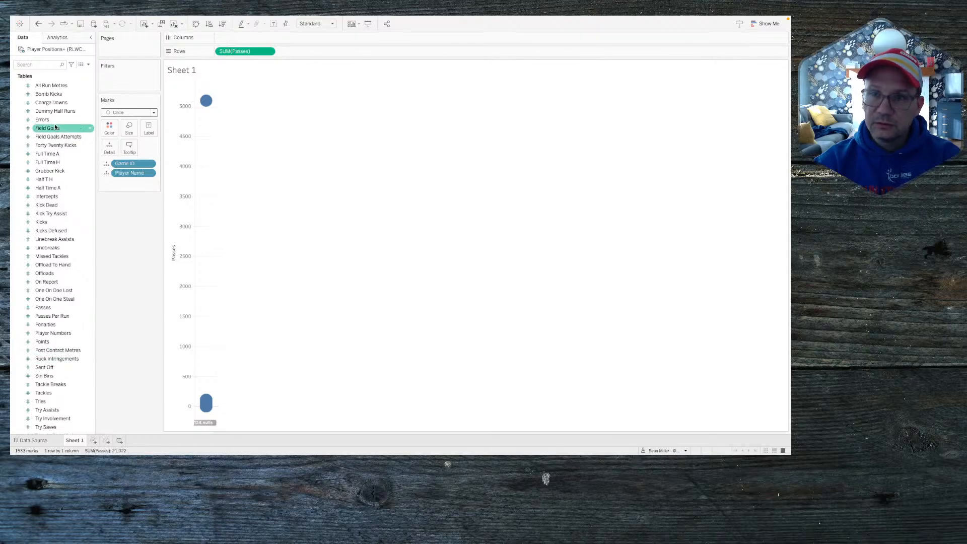
pyautogui.click(47, 64)
pyautogui.write('met')
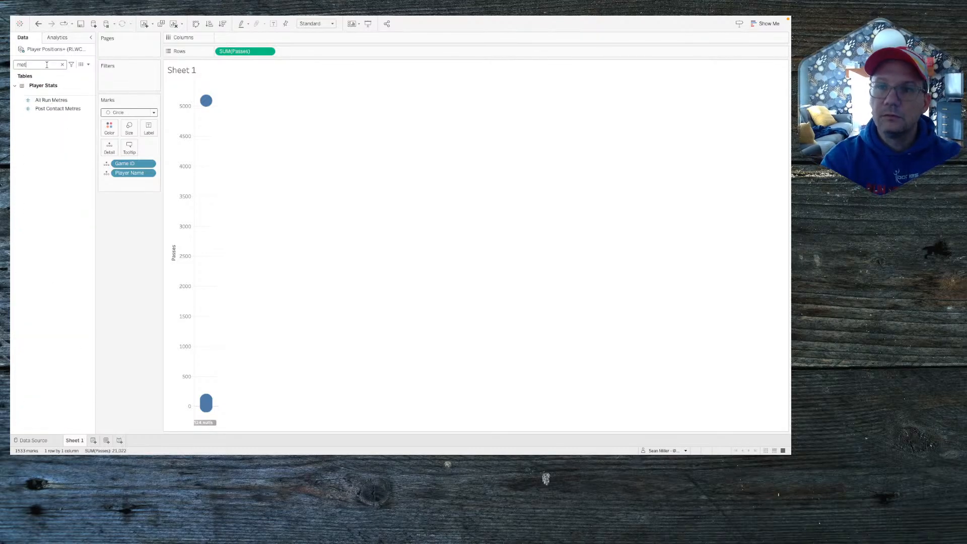
pyautogui.moveTo(51, 99); pyautogui.dragTo(243, 40)
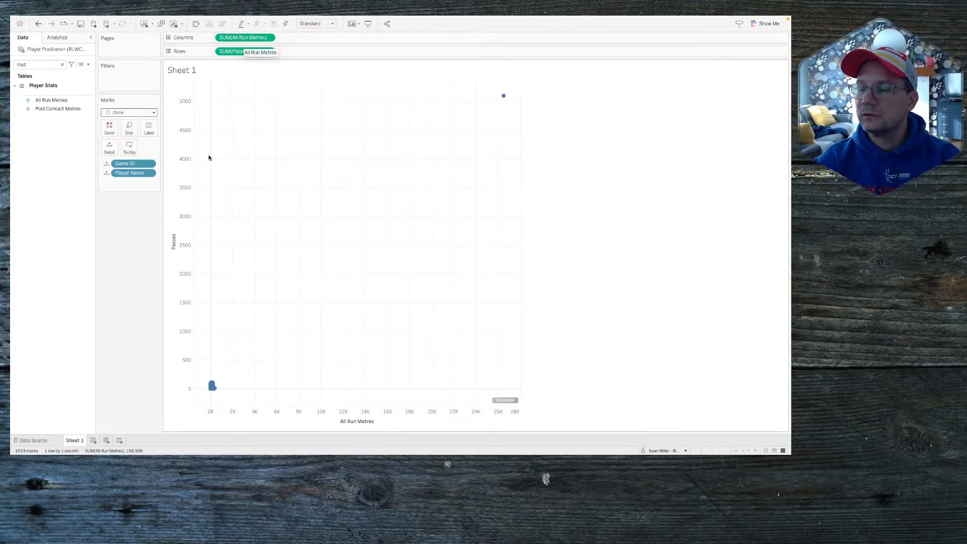
# Step: Select the 26,494-metre outlier mark and exclude it from the scatter
pyautogui.moveTo(505, 97)
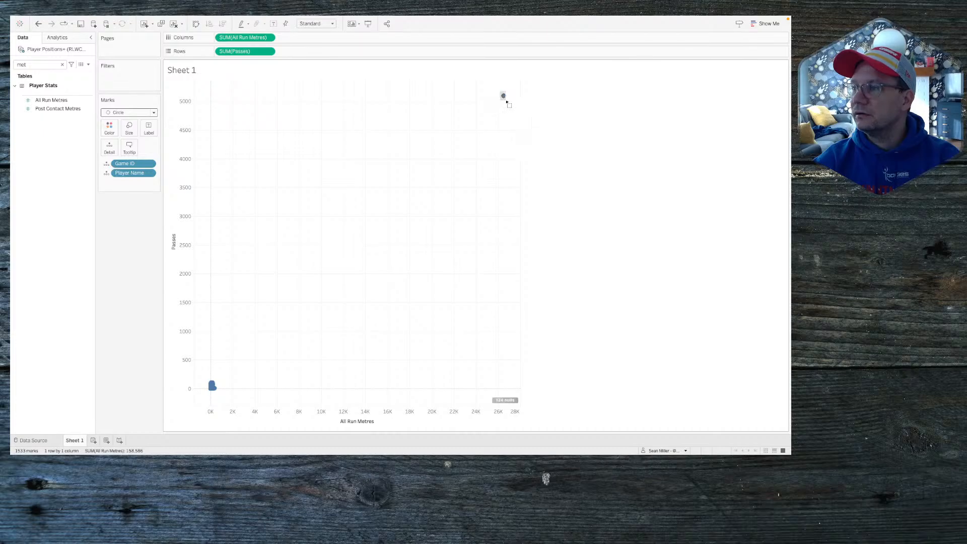
pyautogui.moveTo(501, 93); pyautogui.dragTo(513, 105)
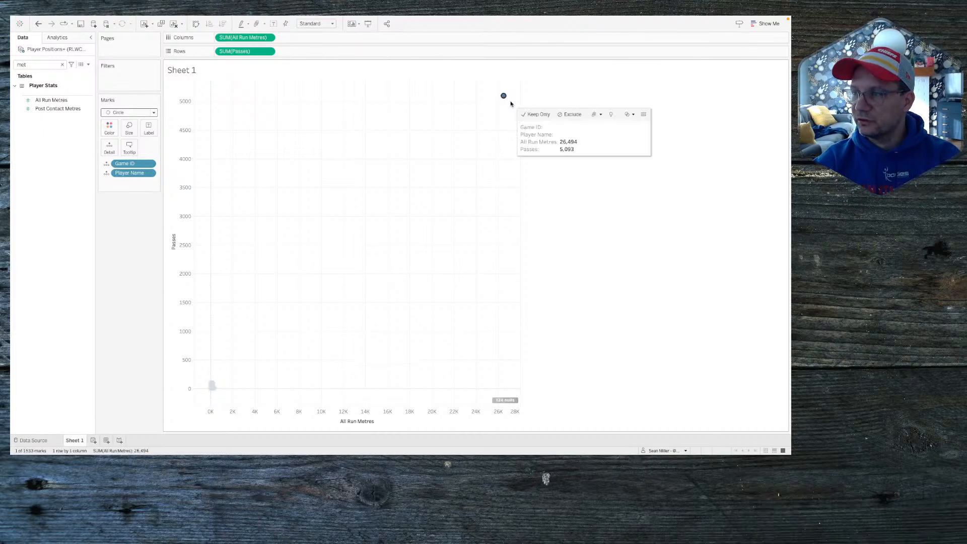
pyautogui.click(572, 114)
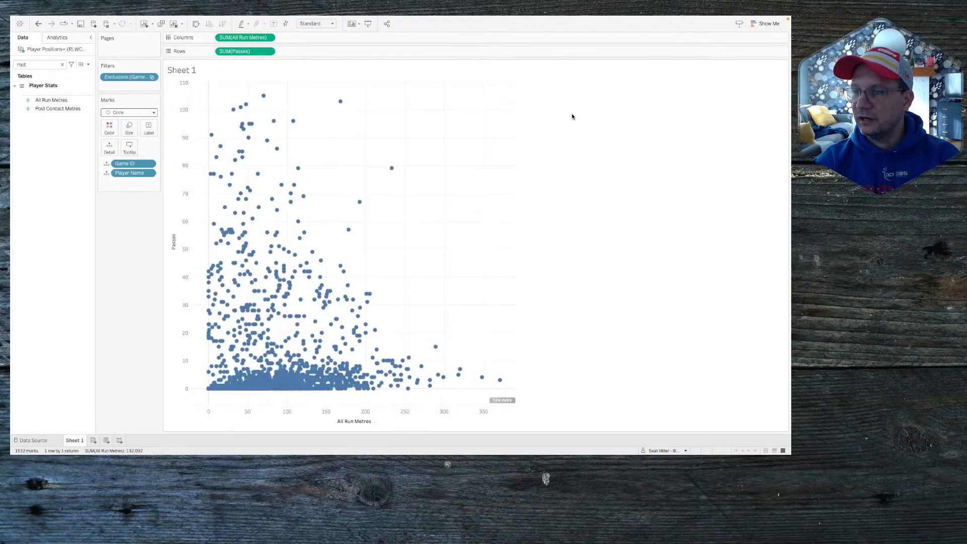
# Step: Open the published Tableau Public version of the challenge viz in Chrome for comparison
pyautogui.press('super+Tab')
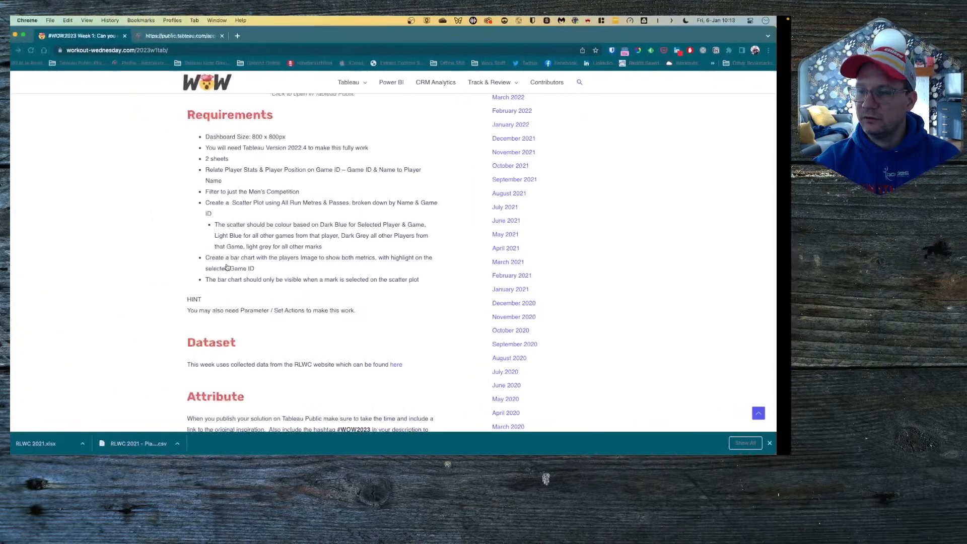
pyautogui.scroll(5, 193, 177)
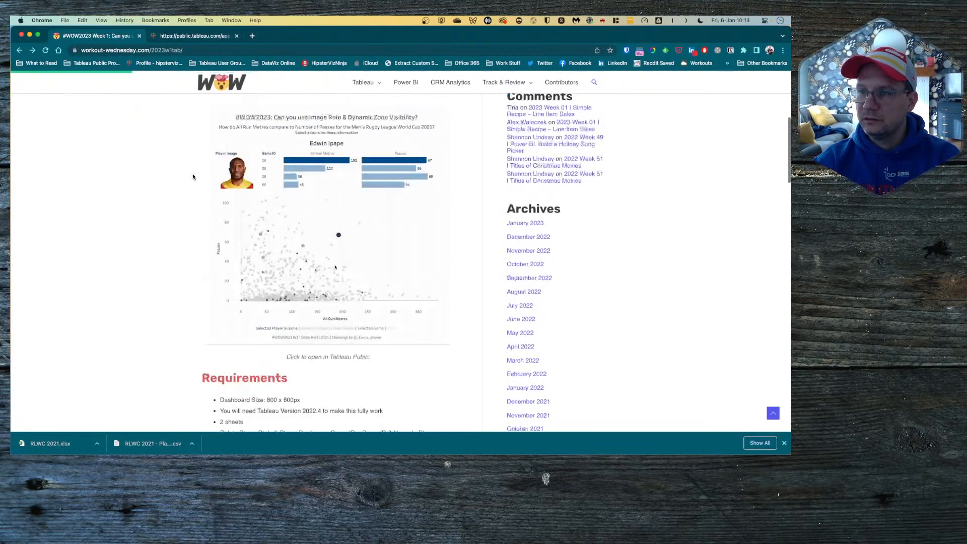
pyautogui.click(196, 35)
pyautogui.scroll(-2, 218, 263)
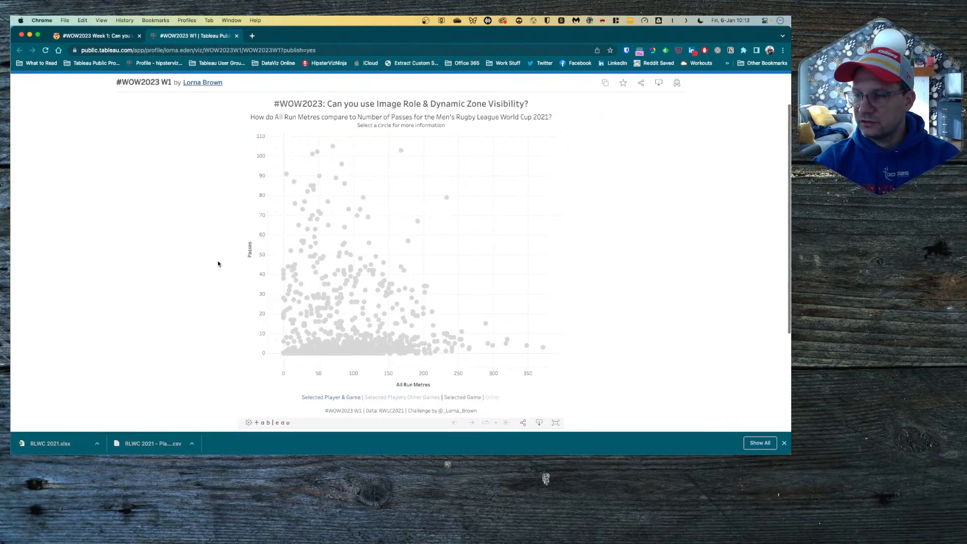
# Step: Back in Tableau, filter out the 124 null All Run Metres values
pyautogui.press('super+Tab')
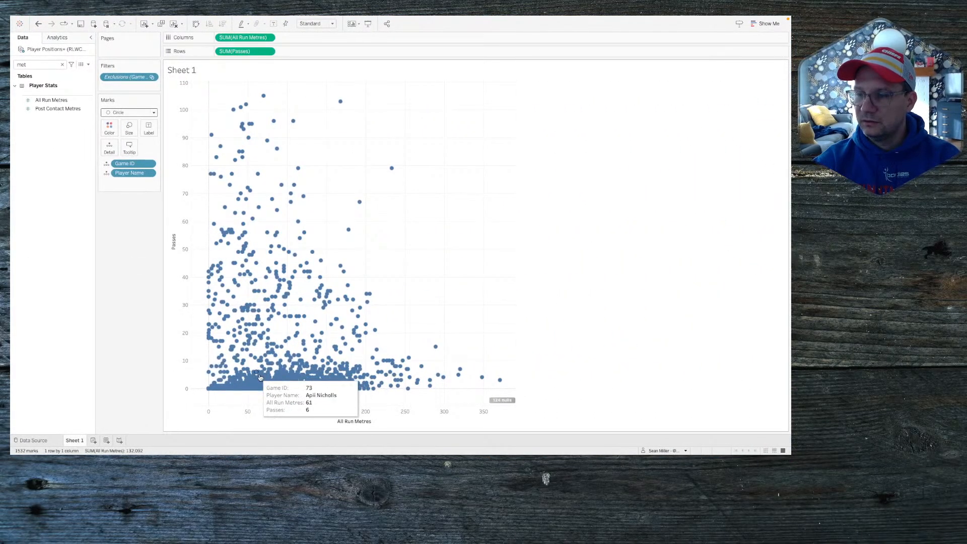
pyautogui.click(504, 400)
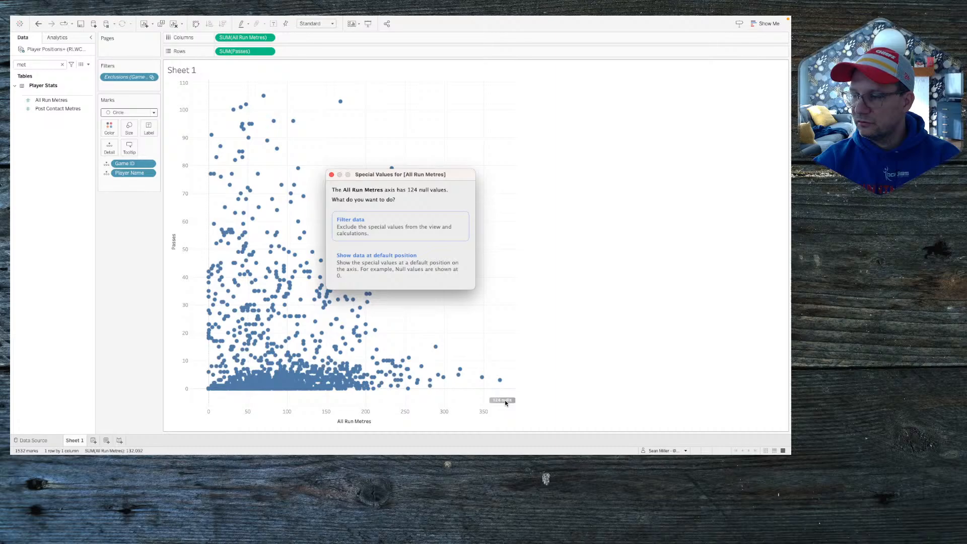
pyautogui.click(423, 224)
# Step: Test selecting and clearing a group of low marks in the published viz, then return
pyautogui.hotkey('ctrl', 'Left')
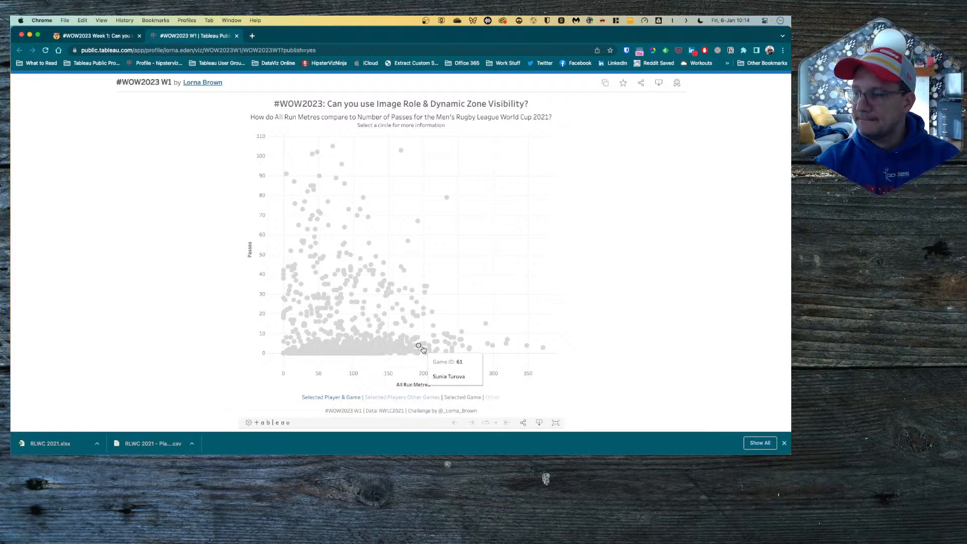
pyautogui.moveTo(418, 327); pyautogui.dragTo(352, 316)
pyautogui.click(509, 258)
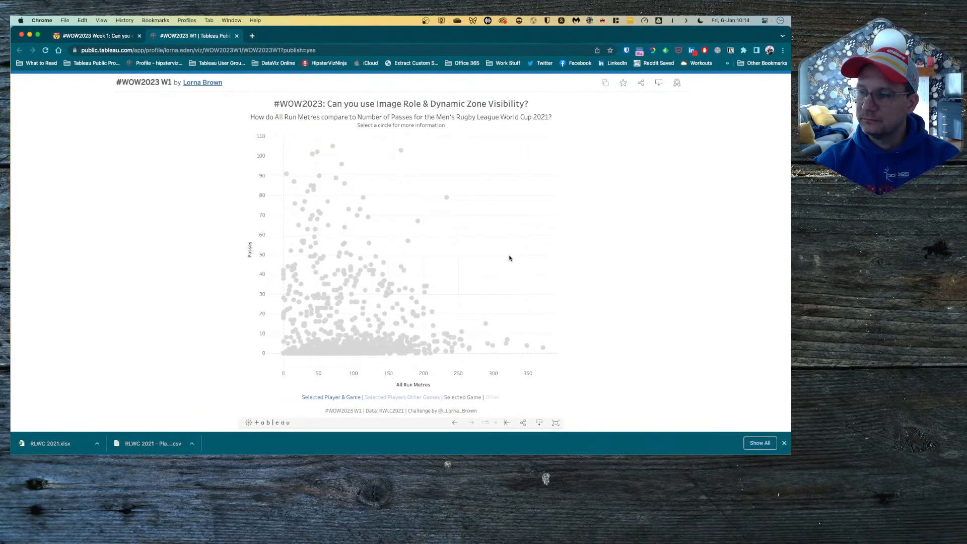
pyautogui.hotkey('ctrl', 'Right')
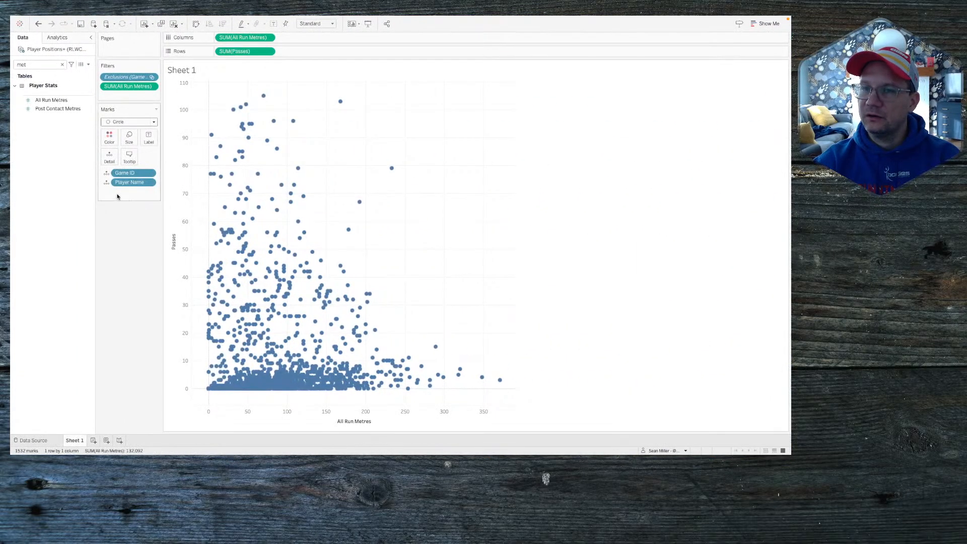
# Step: Open and close the Data pane options, then switch to the published viz in Chrome
pyautogui.click(88, 65)
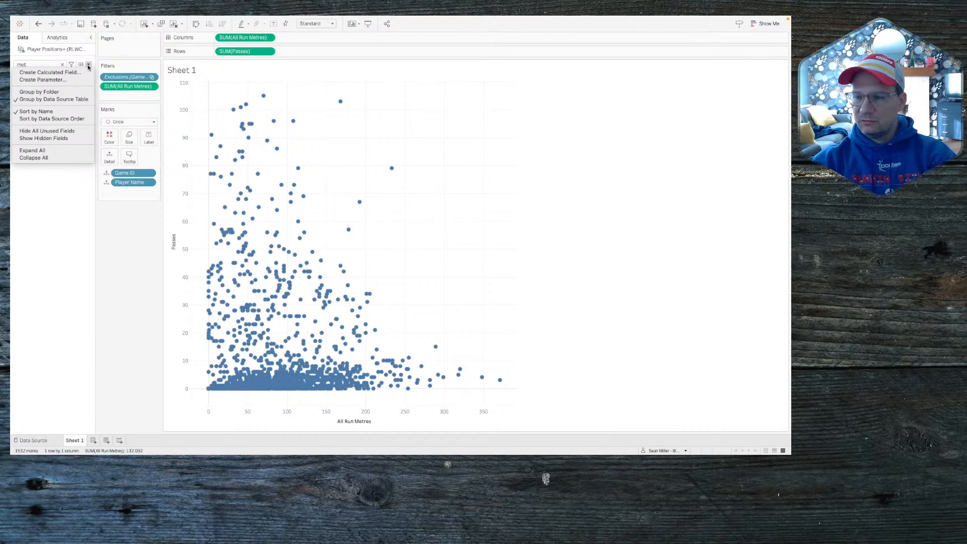
pyautogui.click(401, 147)
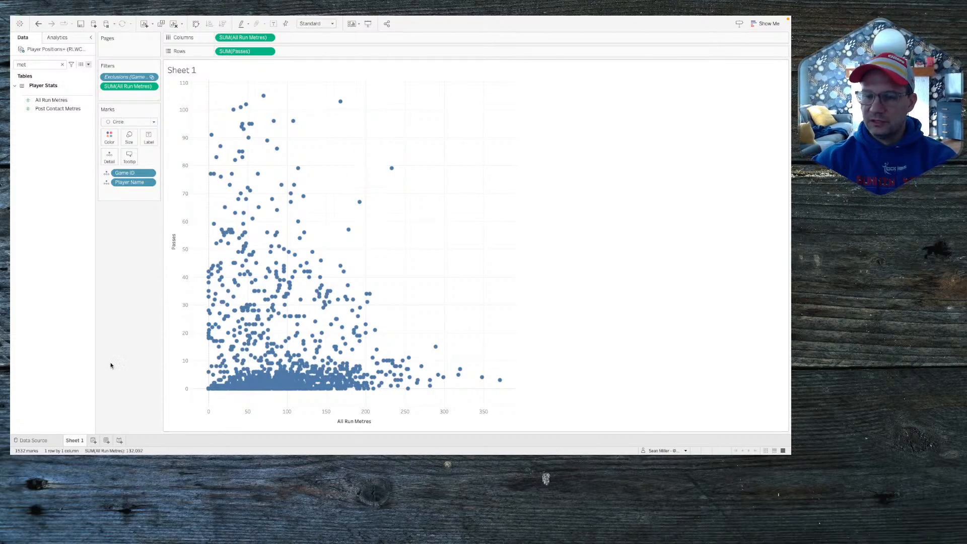
pyautogui.hotkey('ctrl', 'Left')
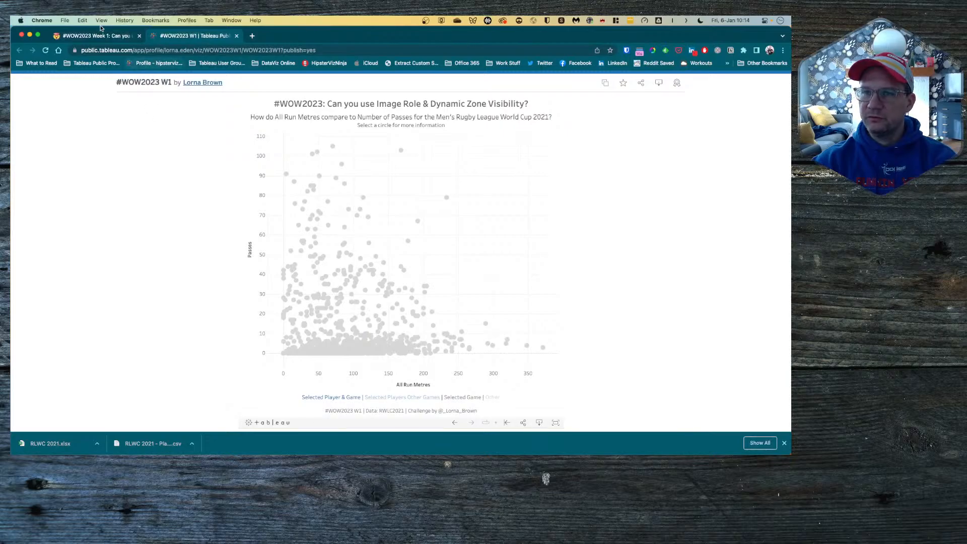
# Step: Read the Workout Wednesday challenge requirements, then return to the Tableau workbook
pyautogui.click(95, 33)
pyautogui.scroll(-2, 211, 336)
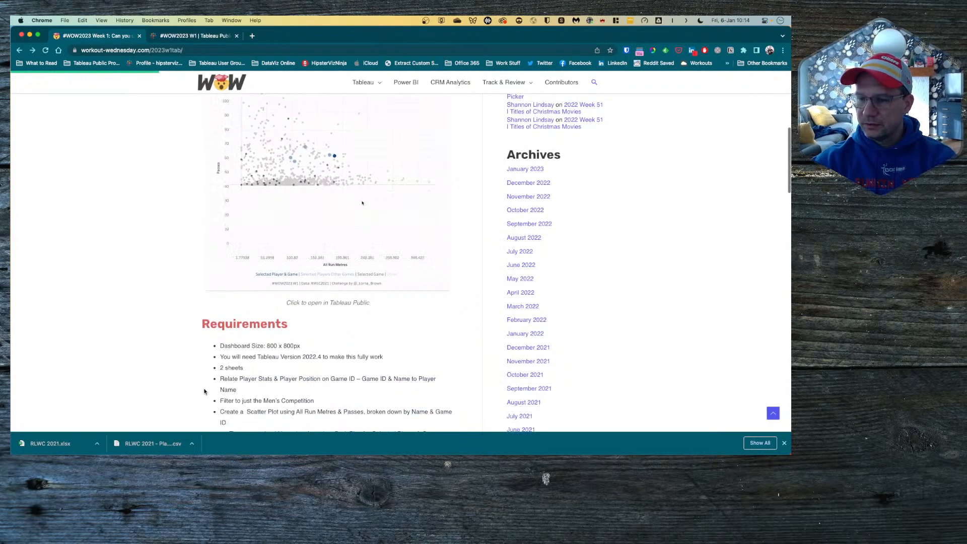
pyautogui.scroll(-1, 276, 404)
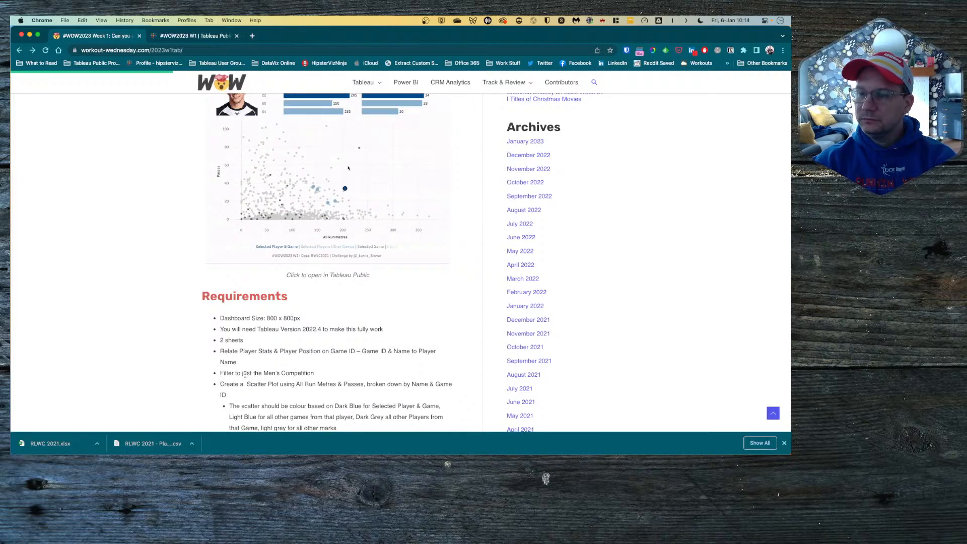
pyautogui.hotkey('ctrl', 'Right')
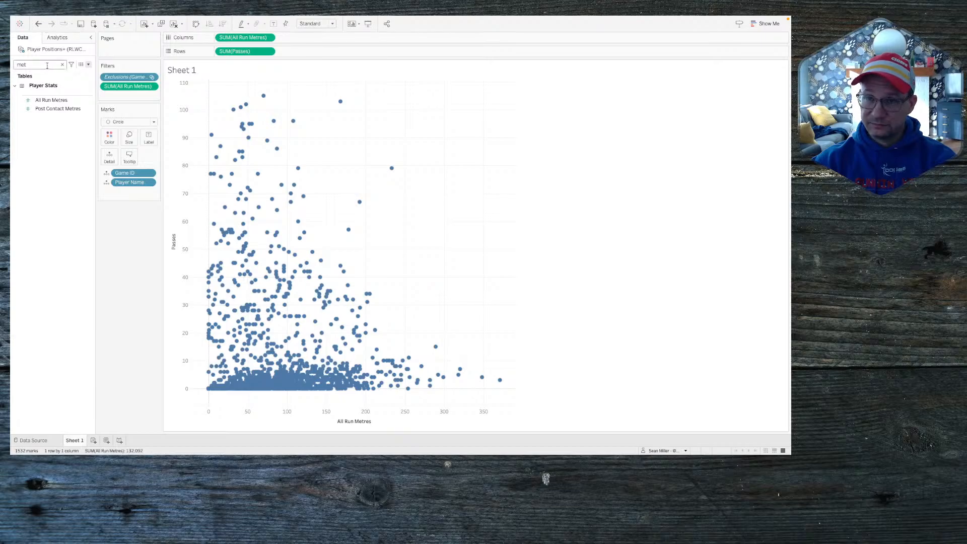
# Step: Search the fields for Comp and try it as a sheet filter, then cancel
pyautogui.press('BackSpace')
pyautogui.press('BackSpace')
pyautogui.press('BackSpace')
pyautogui.write('gnd')
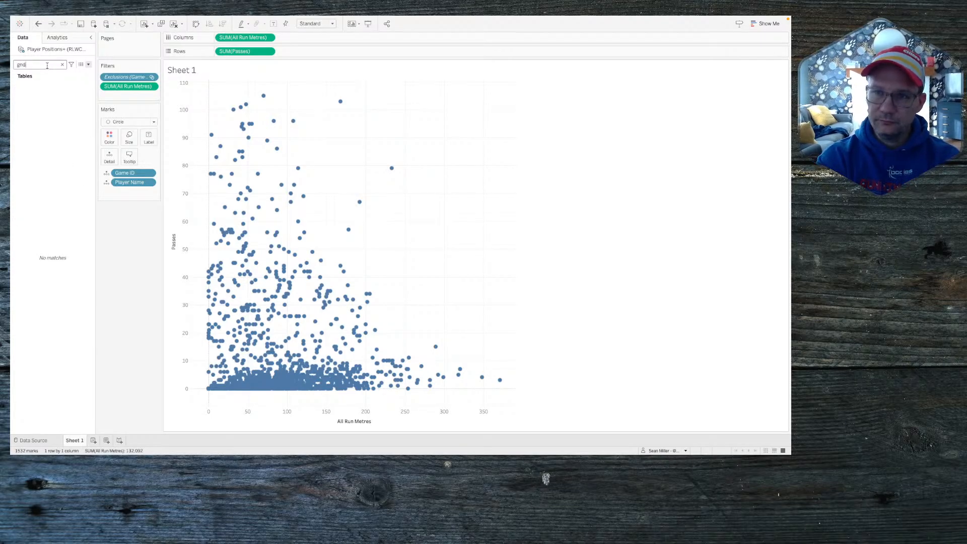
pyautogui.press('BackSpace')
pyautogui.press('BackSpace')
pyautogui.press('BackSpace')
pyautogui.write('com')
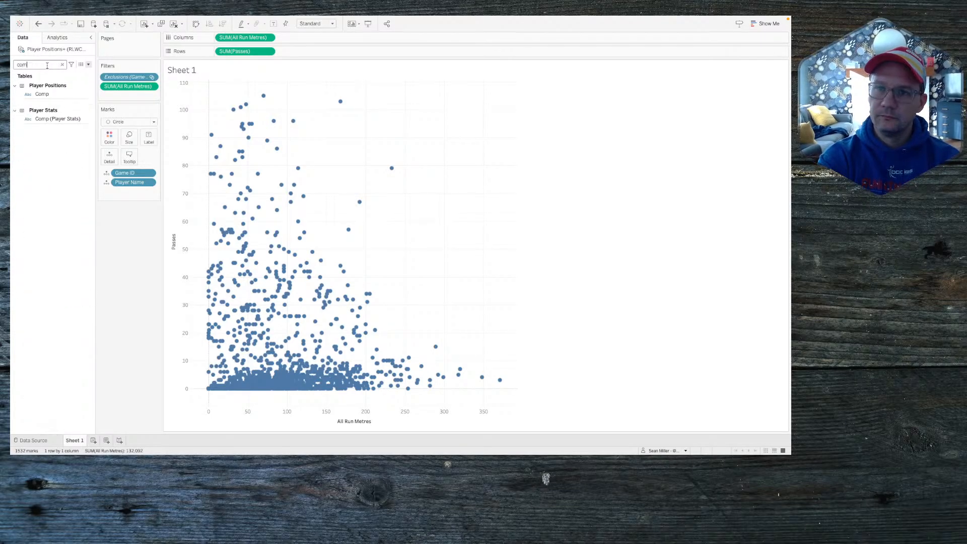
pyautogui.moveTo(42, 94); pyautogui.dragTo(122, 99)
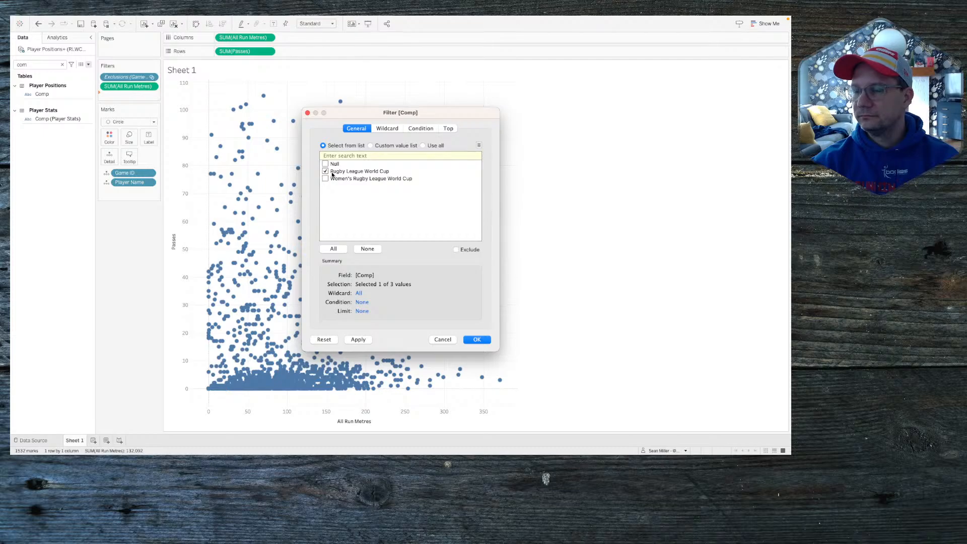
pyautogui.click(442, 340)
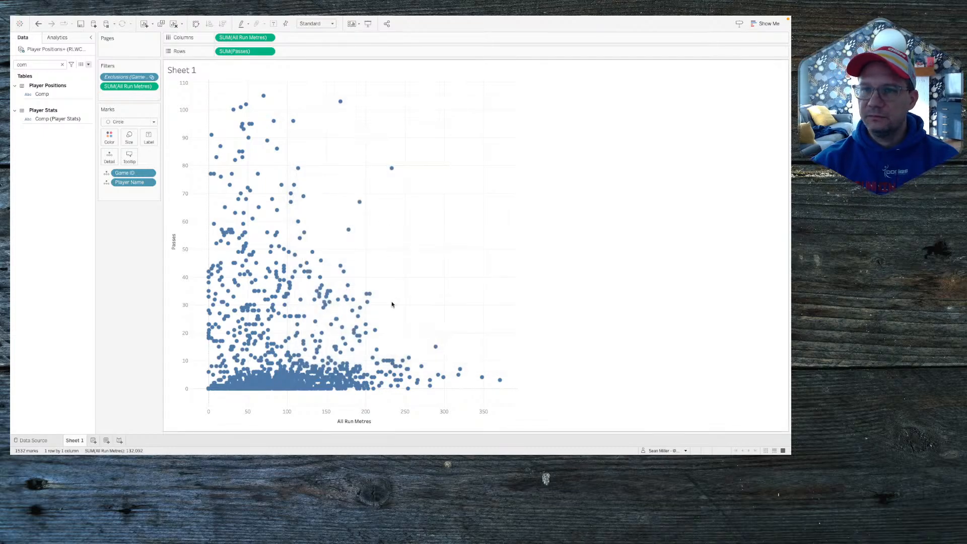
# Step: Add a Comp data source filter keeping only Rugby League World Cup
pyautogui.click(82, 20)
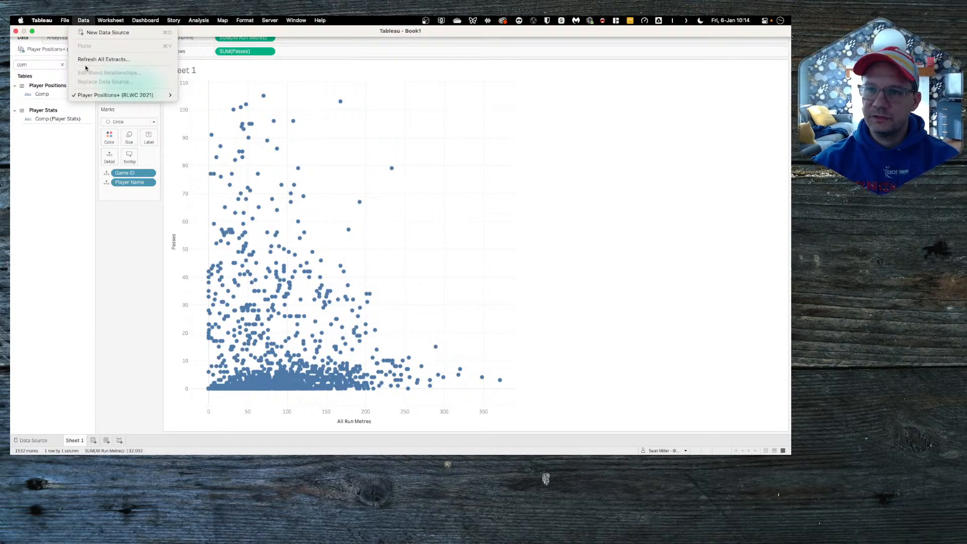
pyautogui.moveTo(151, 95)
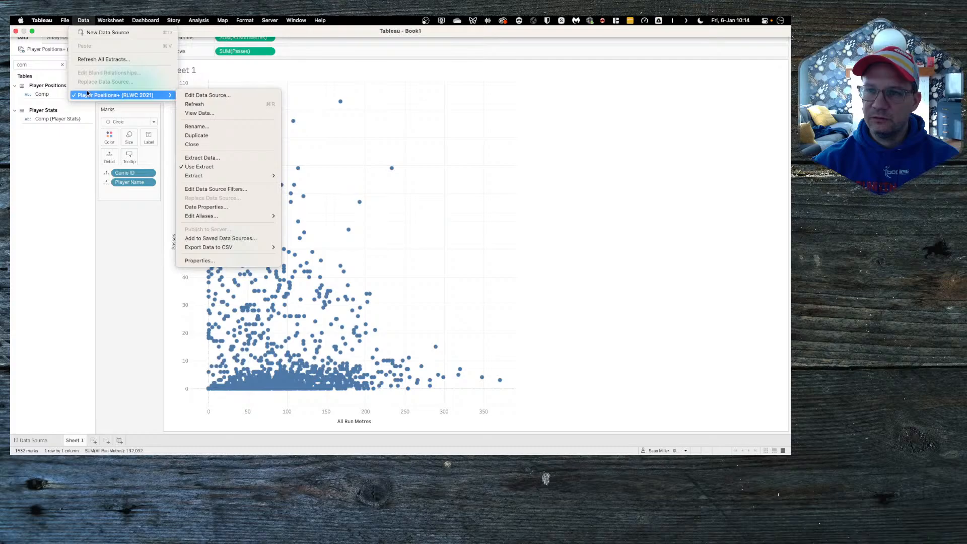
pyautogui.click(205, 188)
pyautogui.click(318, 248)
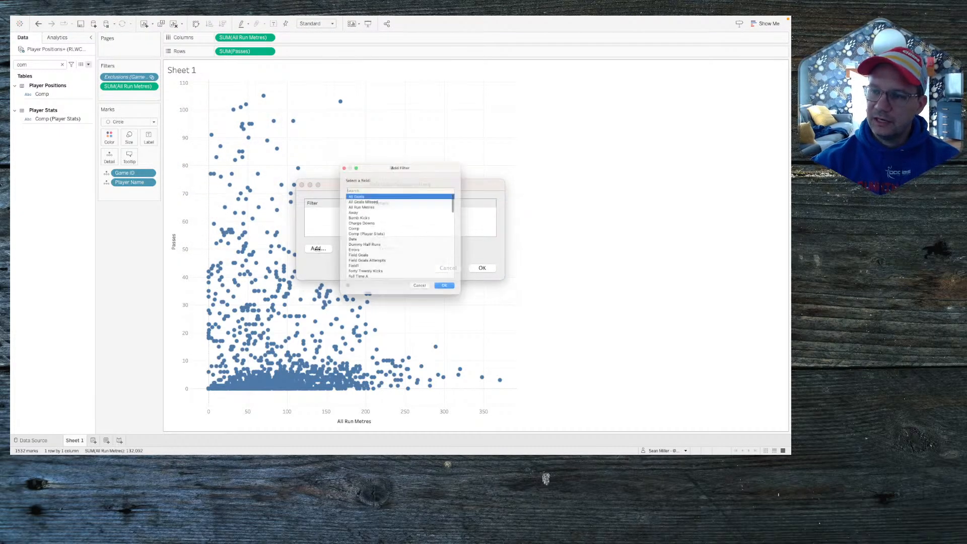
pyautogui.write('comp')
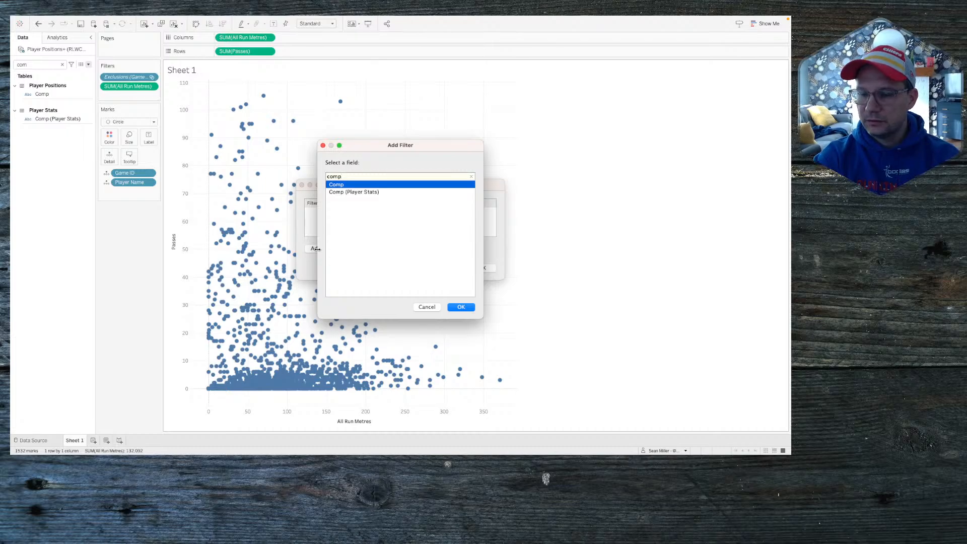
pyautogui.press('Return')
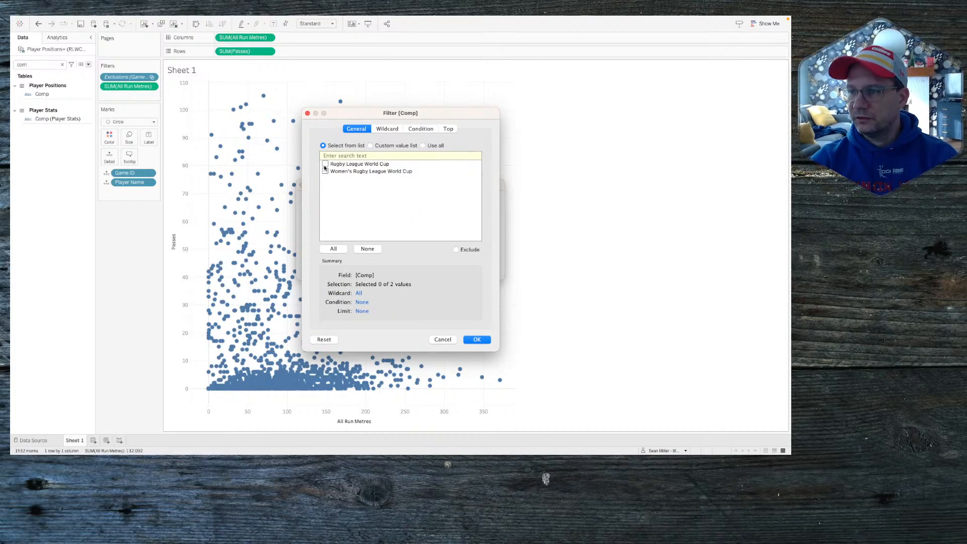
pyautogui.click(477, 340)
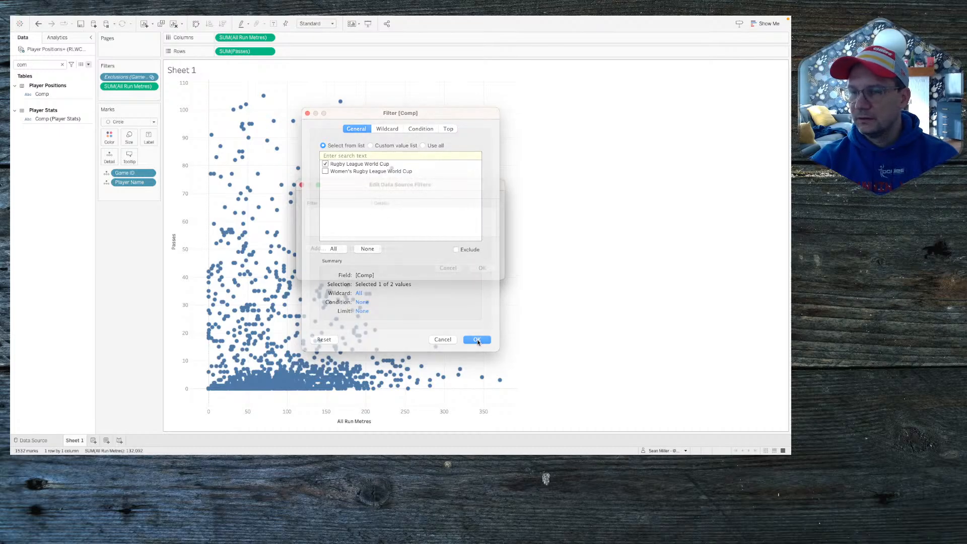
pyautogui.click(481, 269)
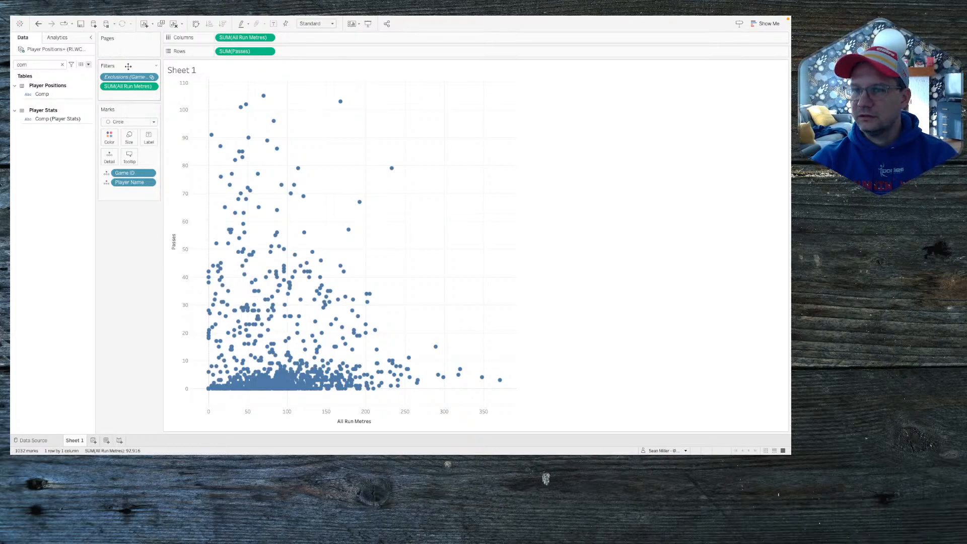
# Step: Remove the Exclusions and SUM(All Run Metres) filters and hide the 84 nulls indicator
pyautogui.moveTo(128, 79); pyautogui.dragTo(133, 237)
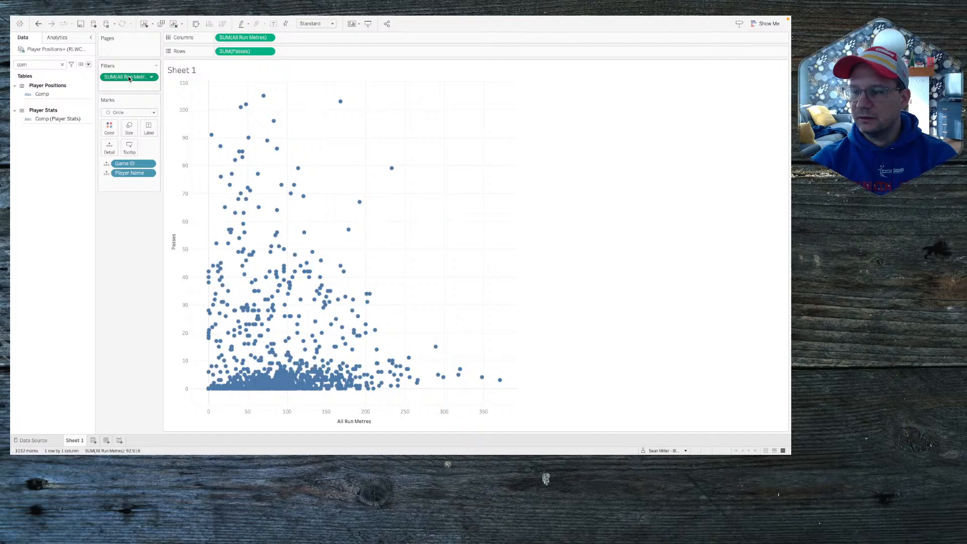
pyautogui.moveTo(128, 75); pyautogui.dragTo(137, 265)
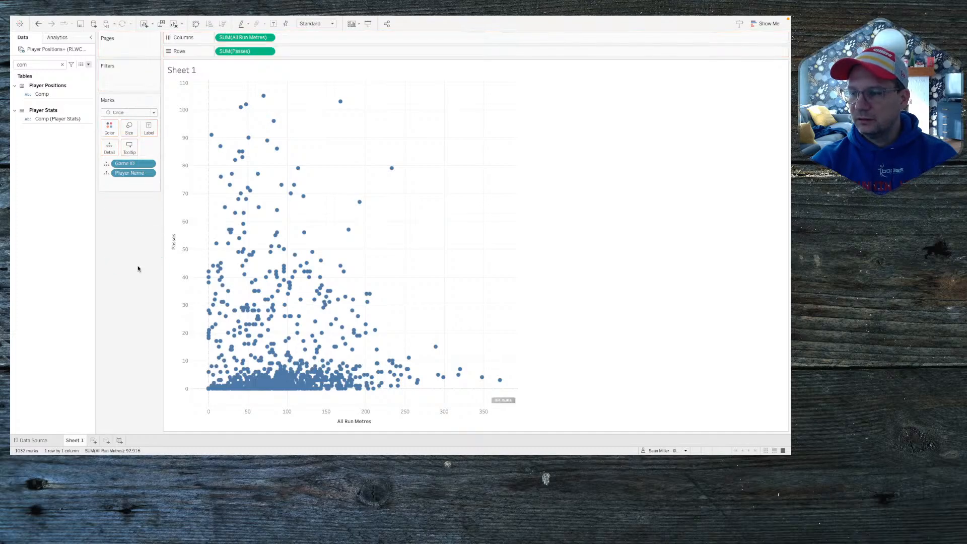
pyautogui.rightClick(503, 402)
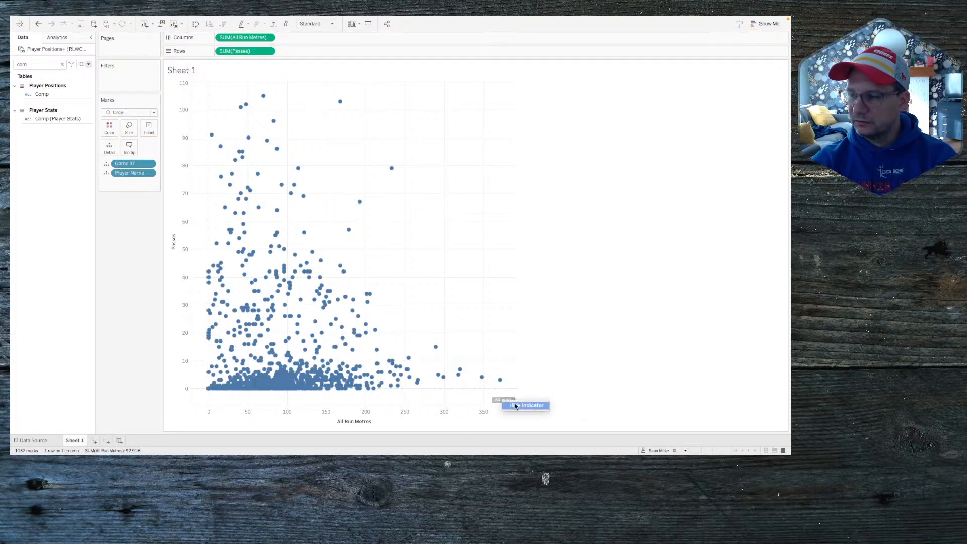
pyautogui.click(514, 404)
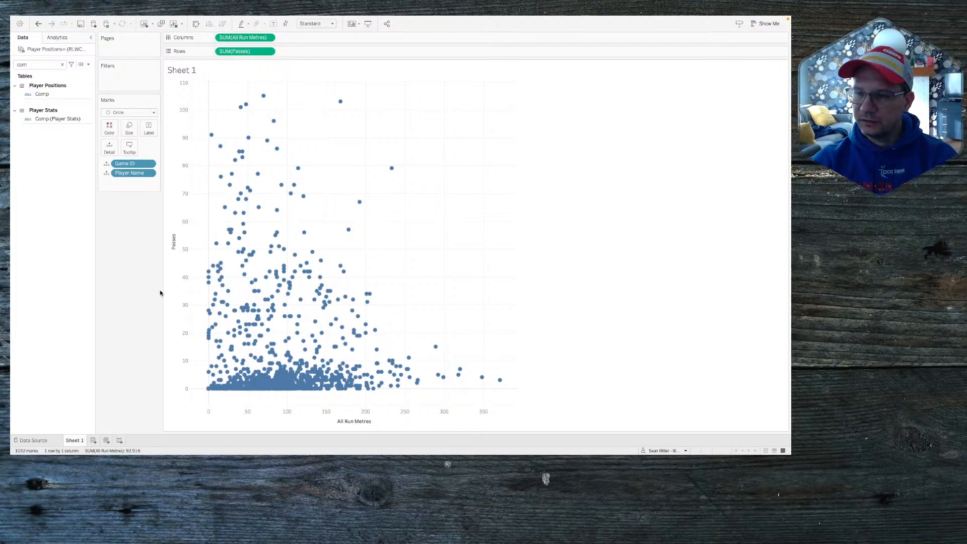
pyautogui.hotkey('ctrl', 'Left')
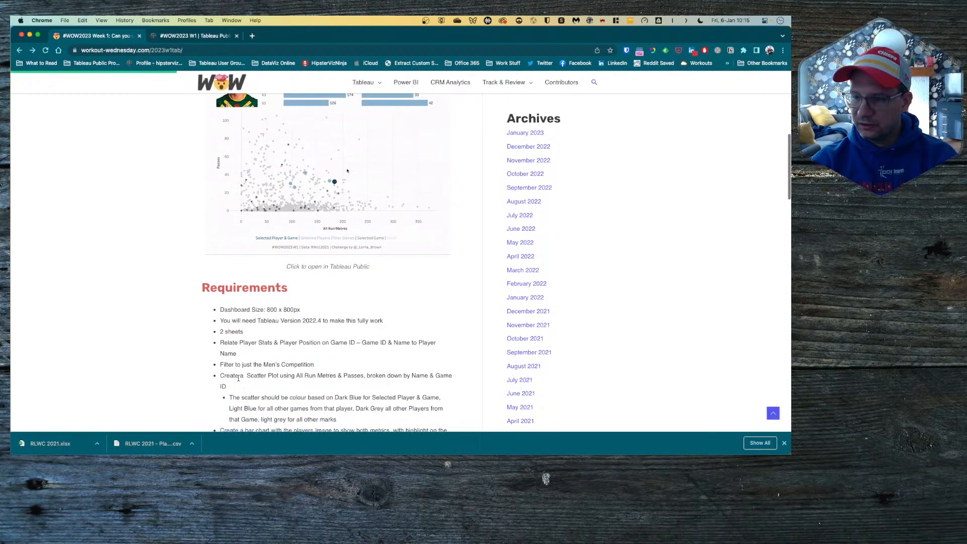
pyautogui.scroll(-1, 240, 377)
pyautogui.scroll(-1, 240, 377)
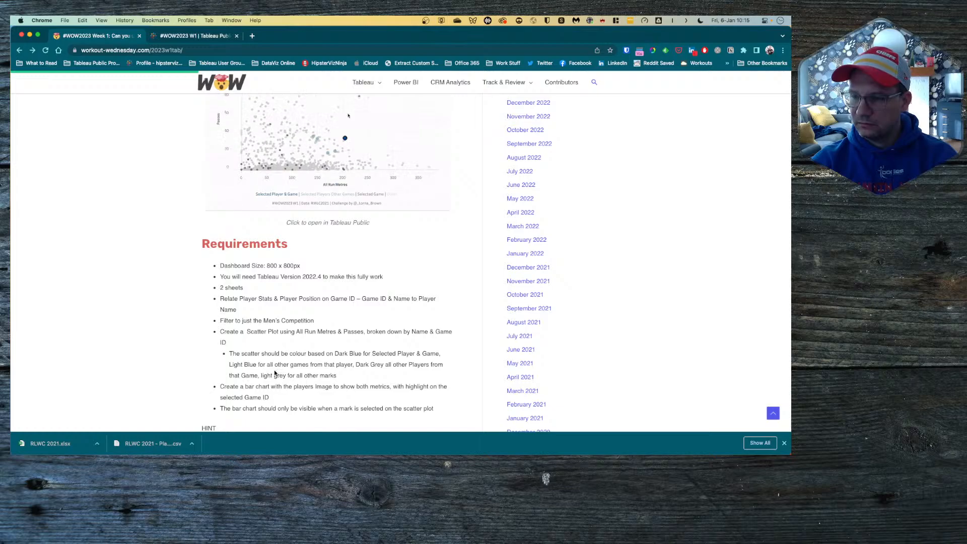
pyautogui.scroll(-1, 224, 377)
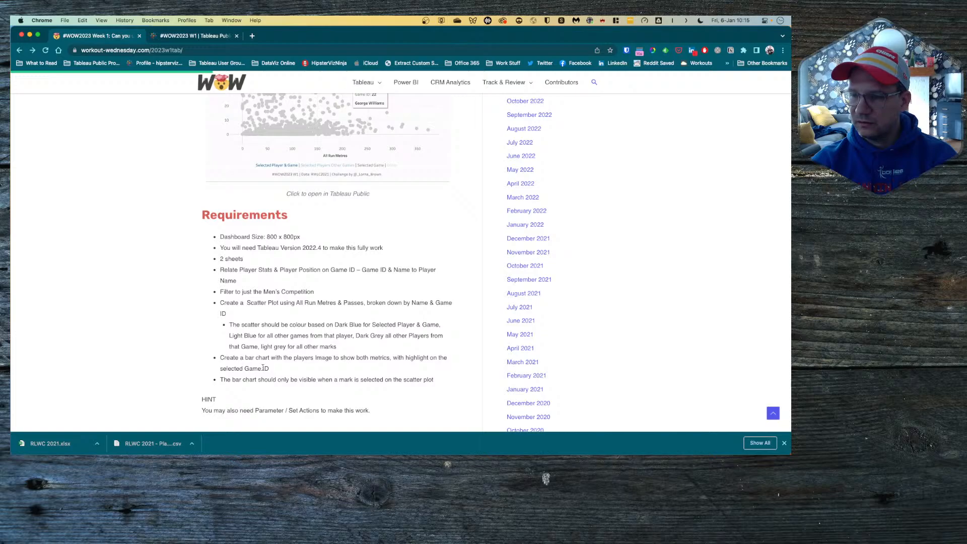
pyautogui.scroll(5, 263, 369)
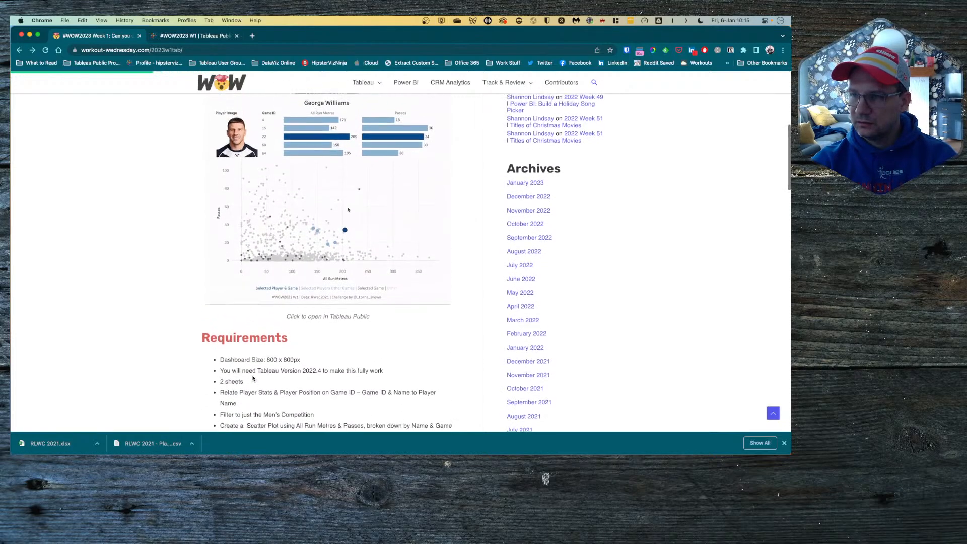
pyautogui.scroll(-6, 253, 378)
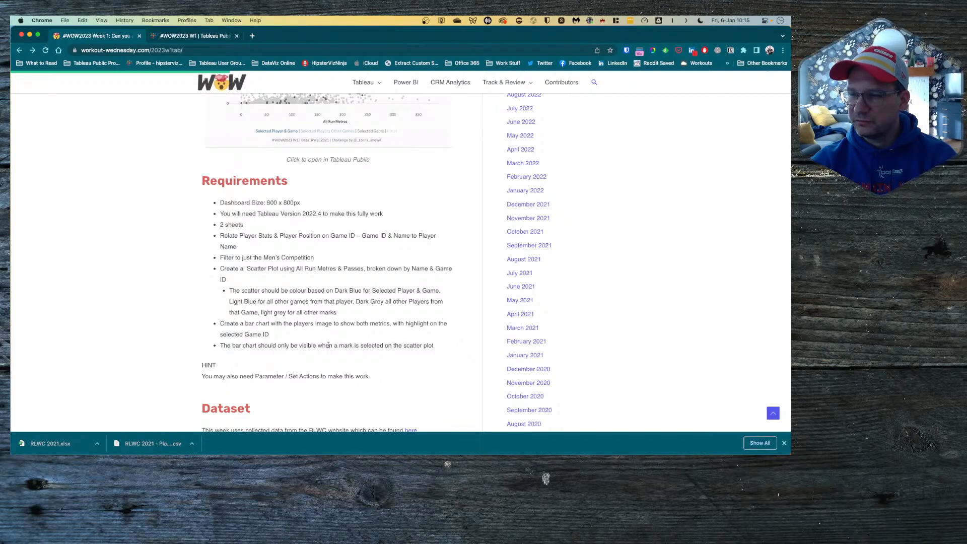
pyautogui.scroll(7, 328, 345)
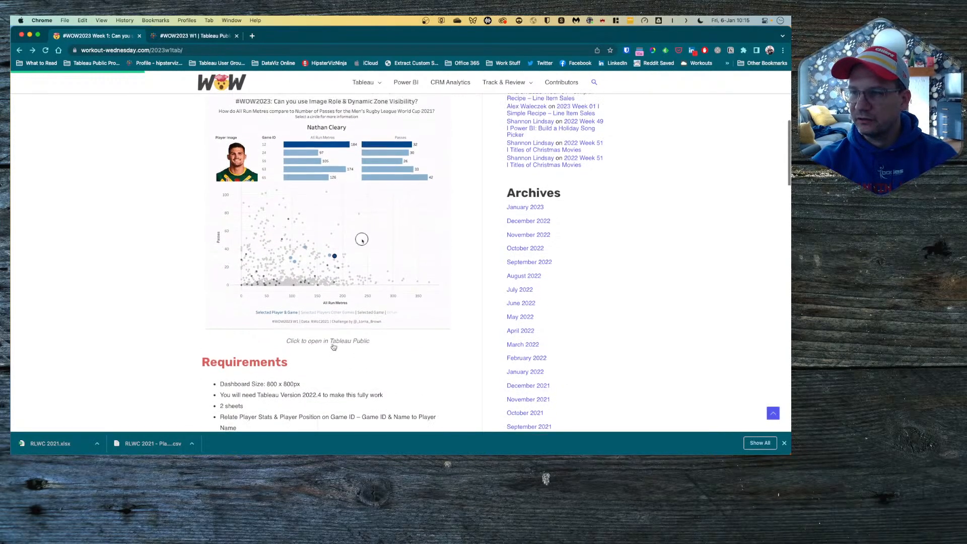
pyautogui.hotkey('ctrl', 'Right')
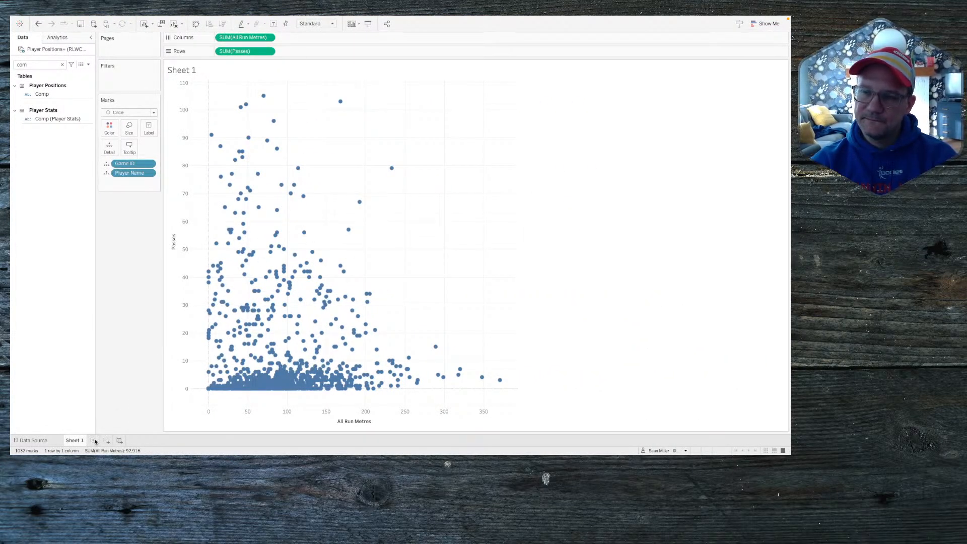
# Step: Search the Data pane for 'play' and open the Player Name field's context menu
pyautogui.moveTo(362, 206)
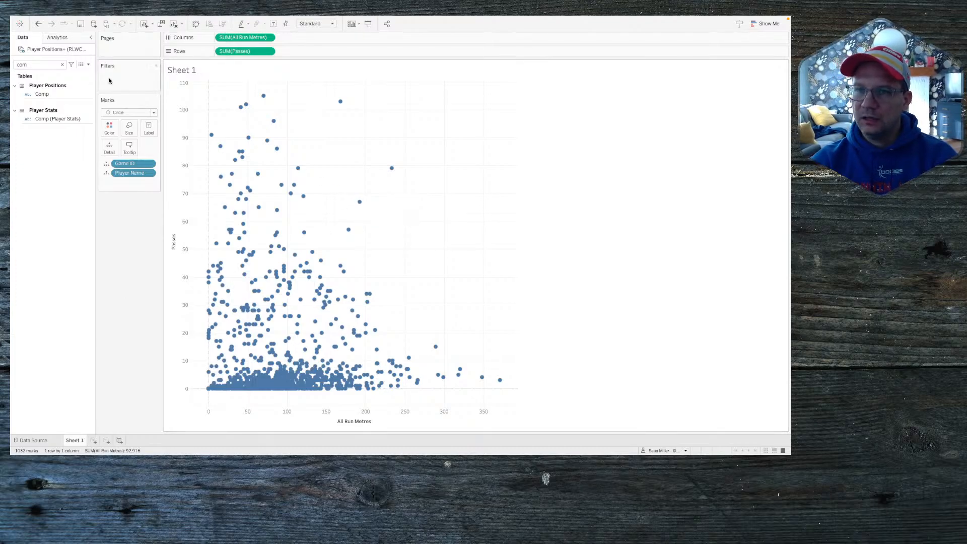
pyautogui.click(55, 66)
pyautogui.press('BackSpace')
pyautogui.press('BackSpace')
pyautogui.press('BackSpace')
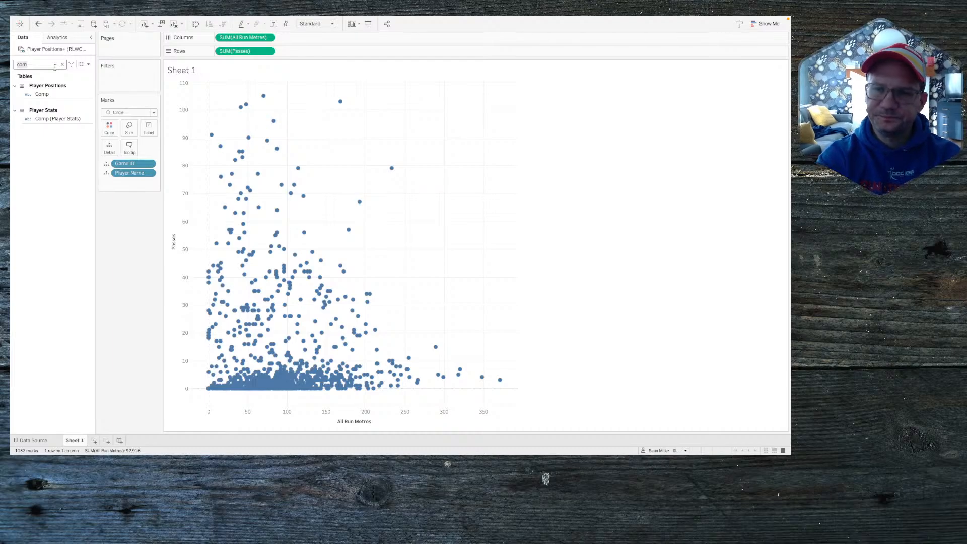
pyautogui.write('play')
pyautogui.click(50, 102)
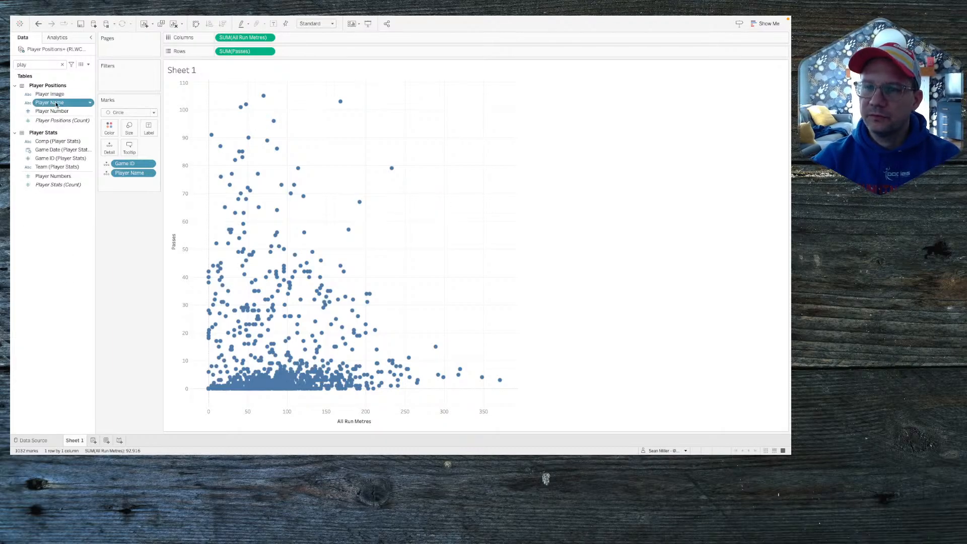
pyautogui.rightClick(56, 104)
# Step: Create Player Name Set from Player Name using Select from list, with no players checked
pyautogui.moveTo(79, 166)
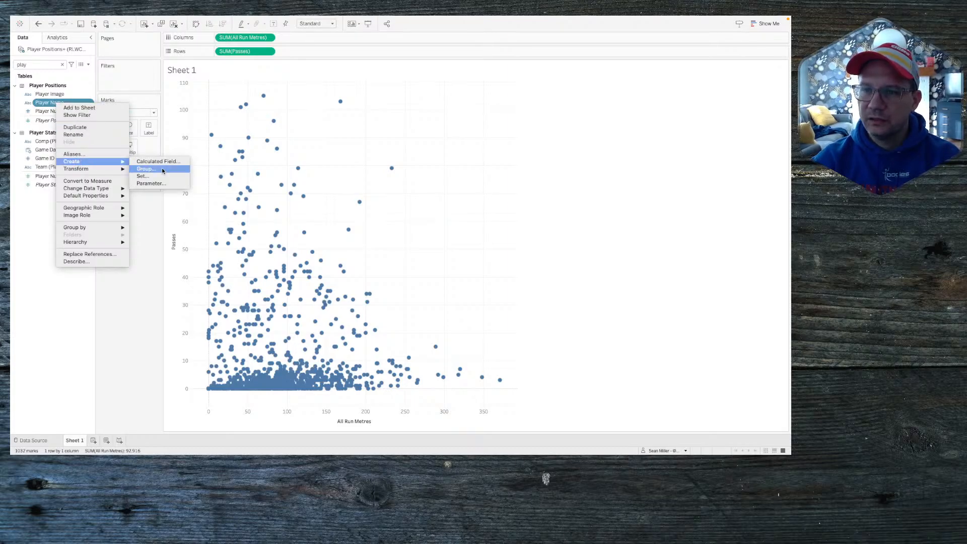
pyautogui.click(150, 176)
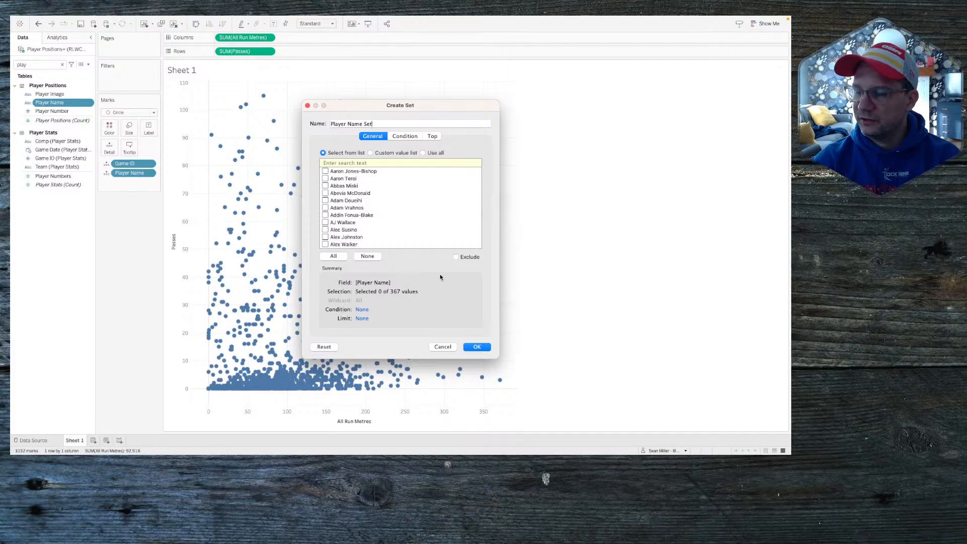
pyautogui.click(427, 153)
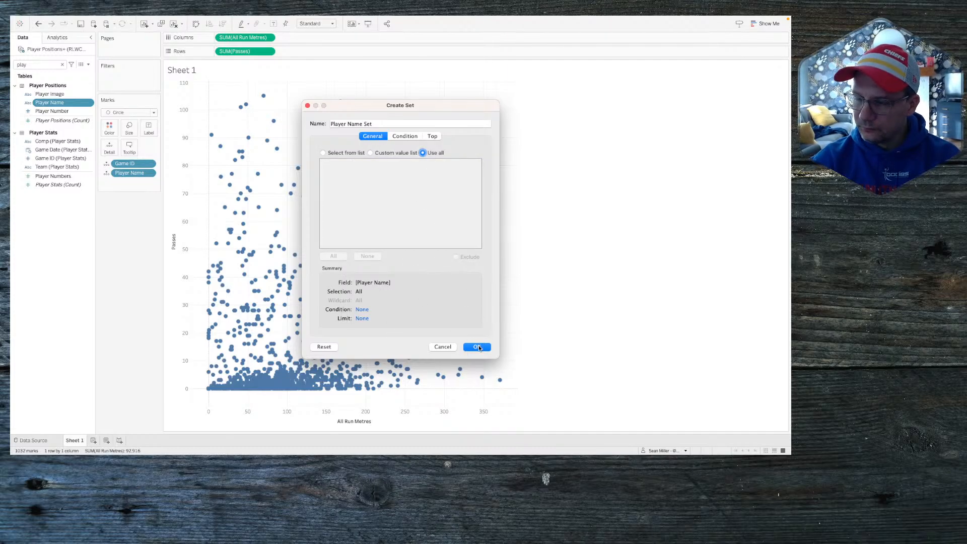
pyautogui.click(338, 154)
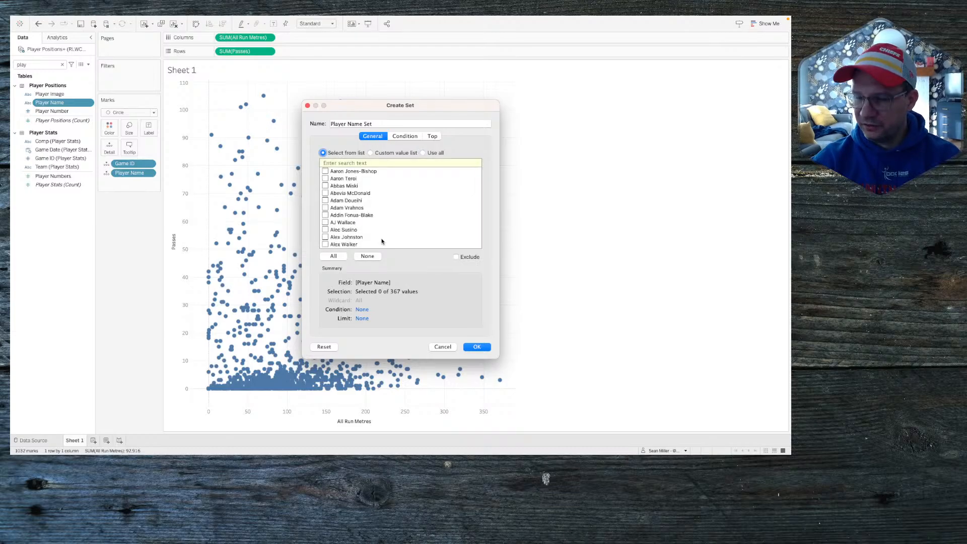
pyautogui.click(476, 347)
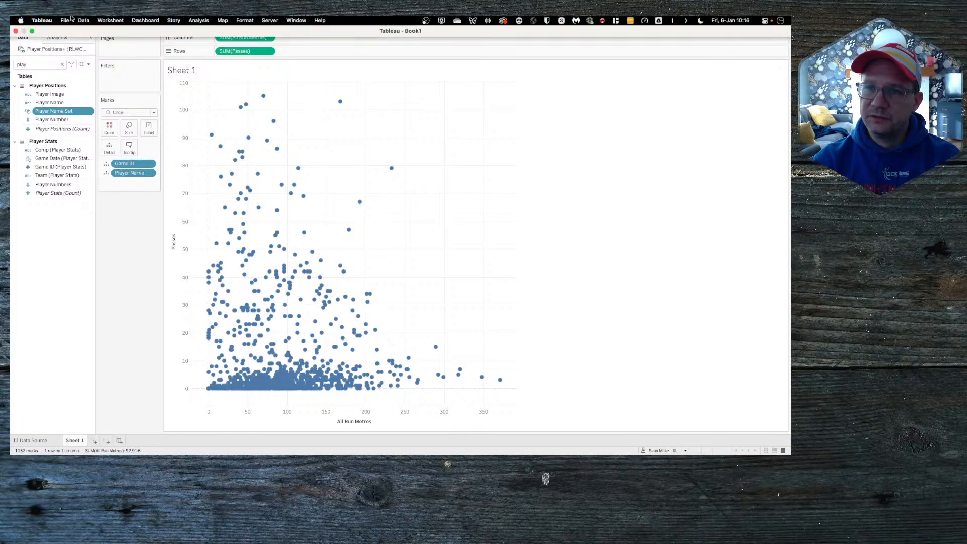
# Step: Add a Change Set Values action triggered from Sheet 1 of the Player Positions+ source
pyautogui.click(118, 21)
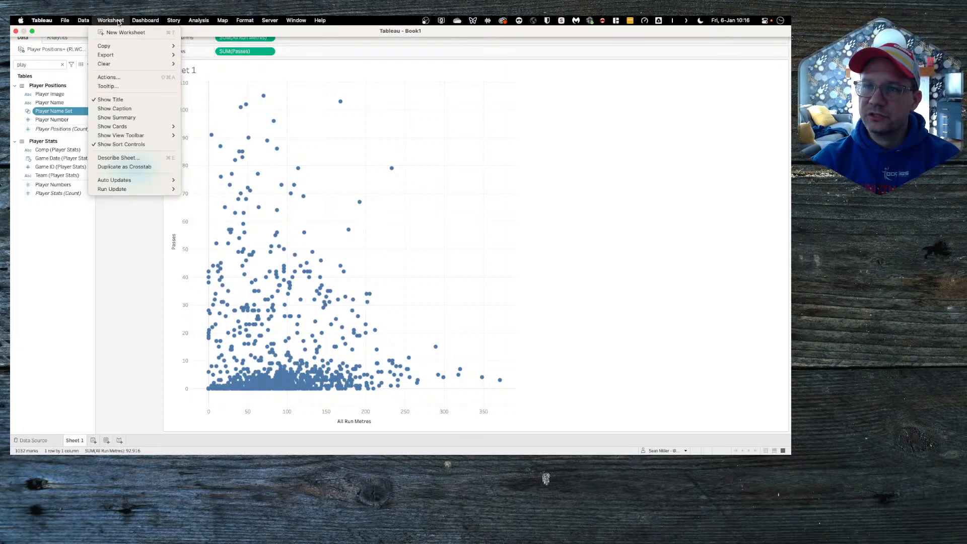
pyautogui.click(109, 78)
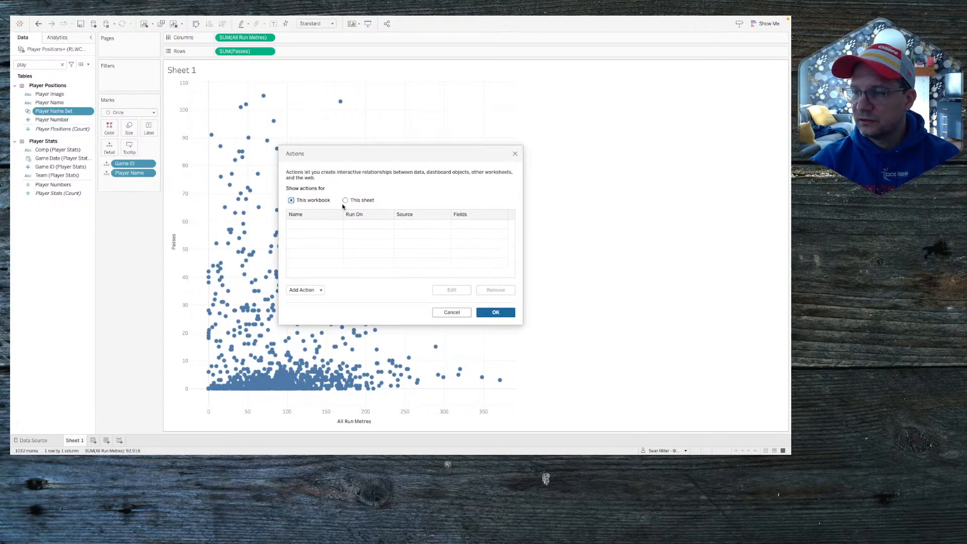
pyautogui.click(305, 290)
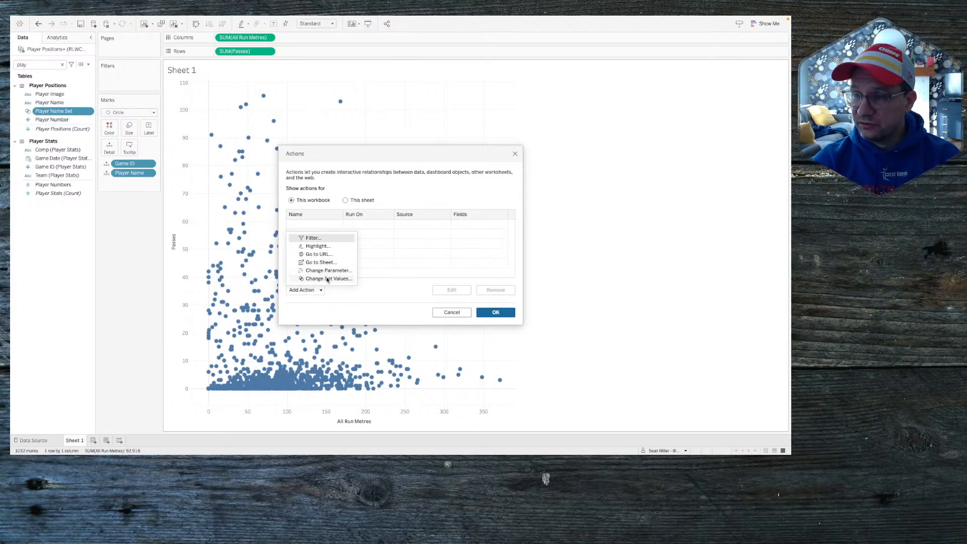
pyautogui.click(327, 280)
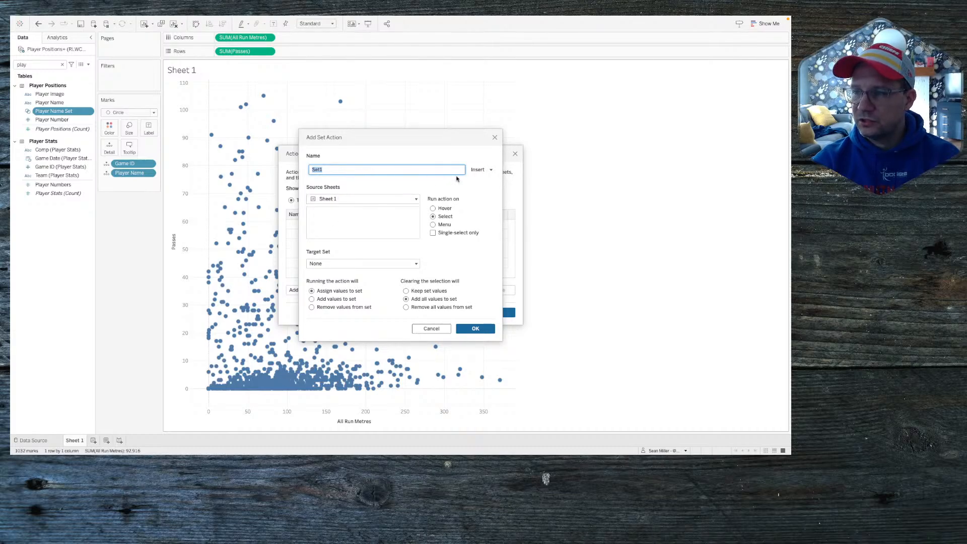
pyautogui.click(358, 199)
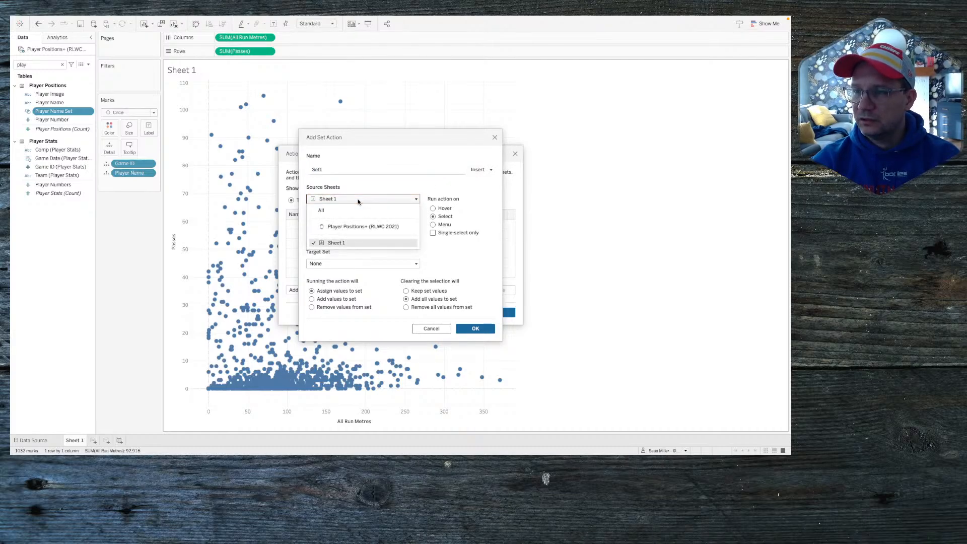
pyautogui.click(355, 227)
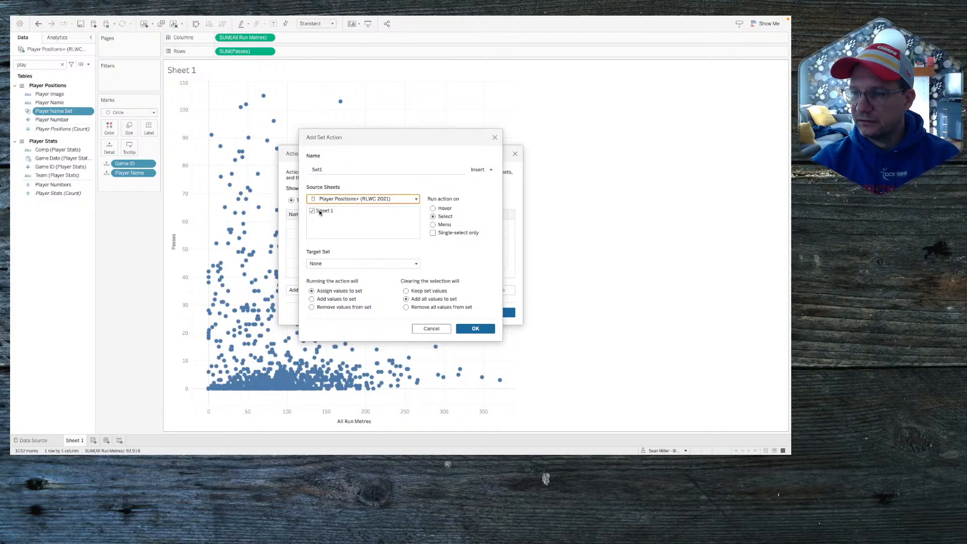
# Step: Target Player Name Set, remove all values on clear, and name the action 'player select'
pyautogui.click(319, 264)
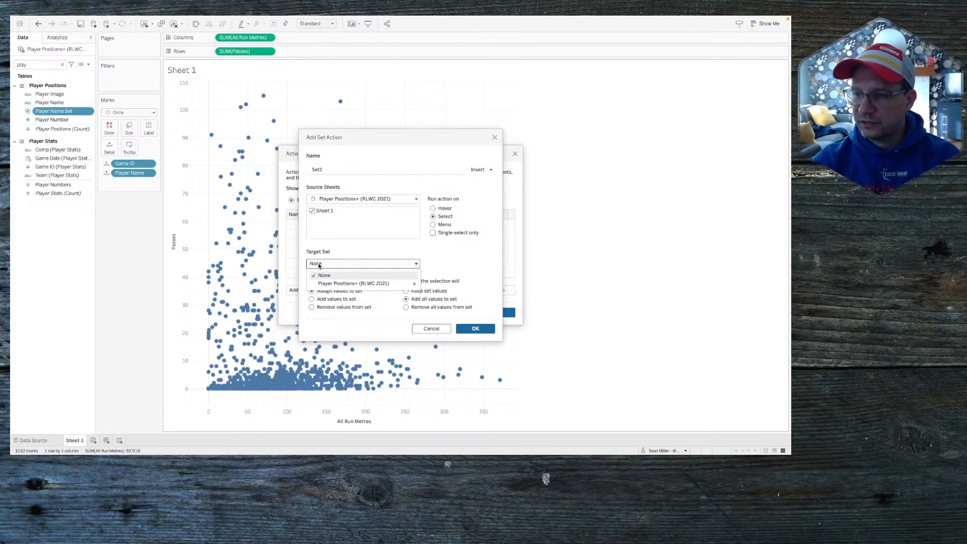
pyautogui.moveTo(337, 285)
pyautogui.click(443, 285)
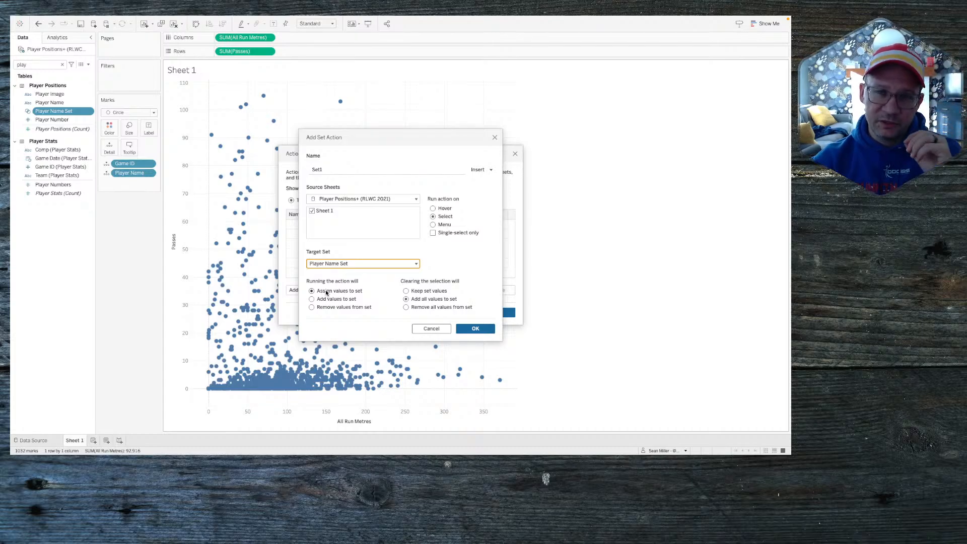
pyautogui.click(406, 308)
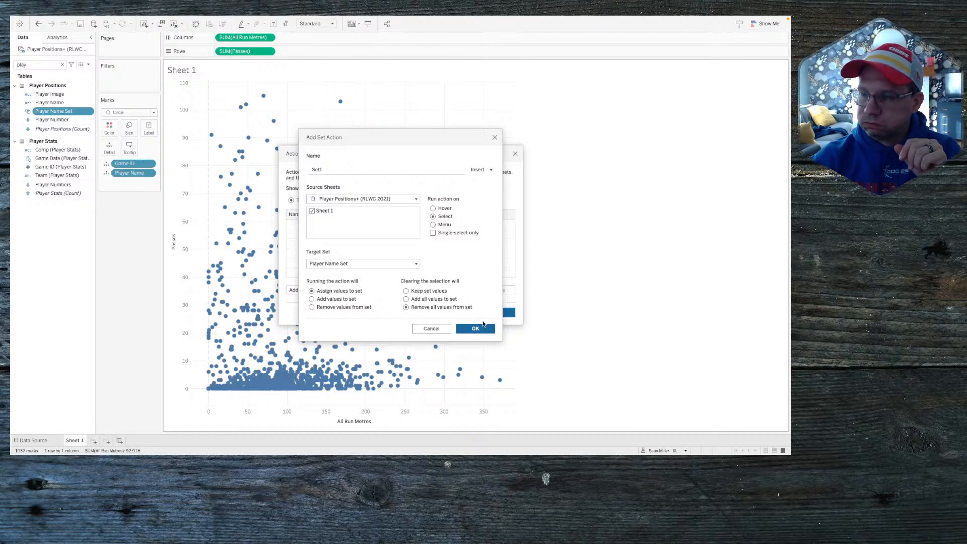
pyautogui.doubleClick(337, 169)
pyautogui.write('P')
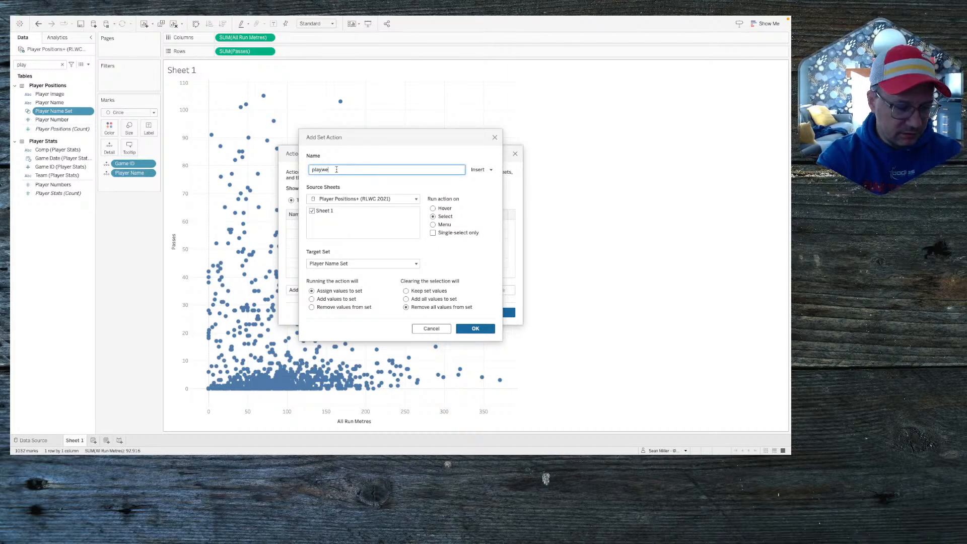
pyautogui.write('layer ')
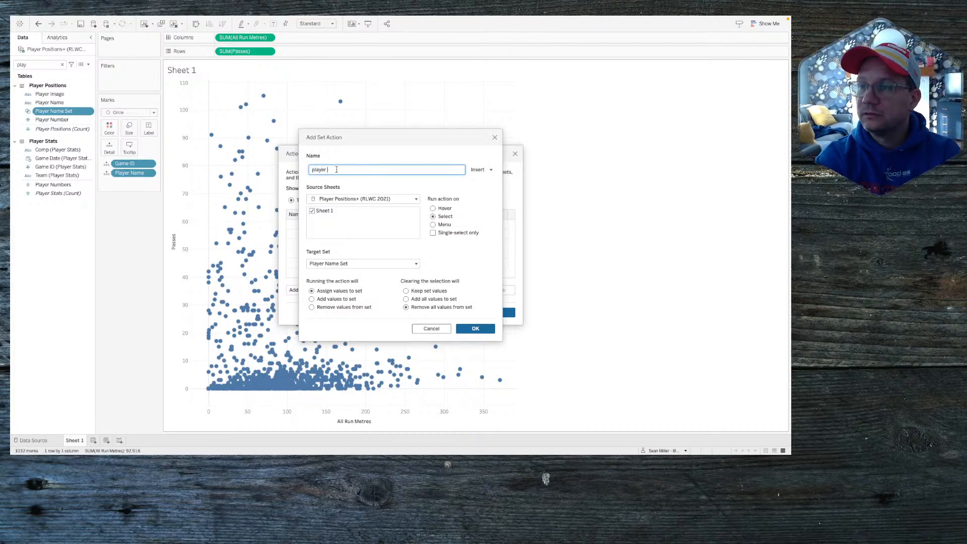
pyautogui.write('select')
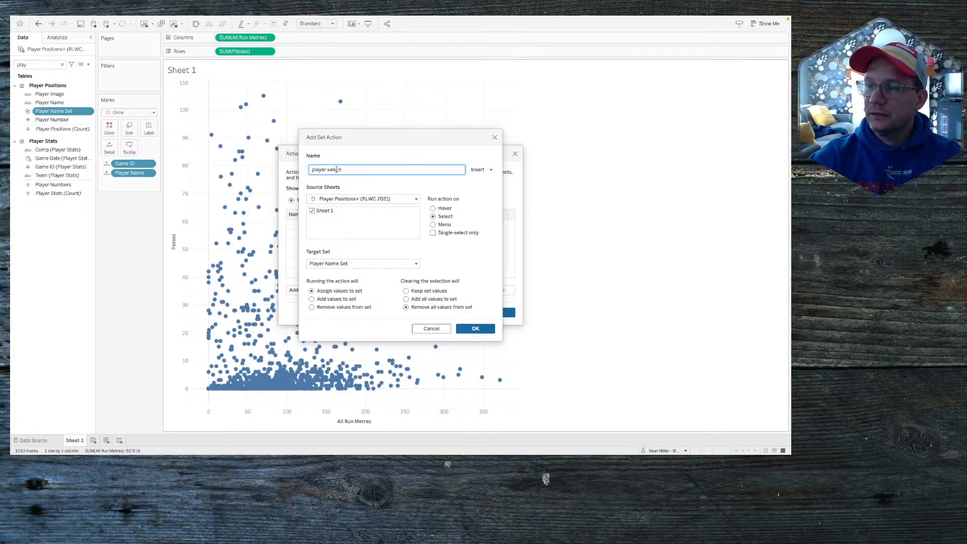
pyautogui.click(470, 330)
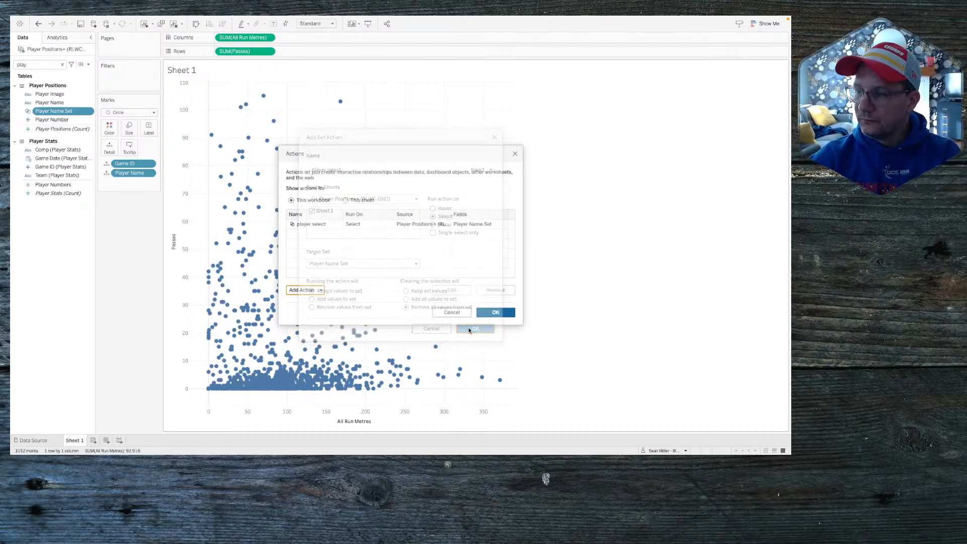
# Step: Colour the scatter marks by Player Name Set membership and test it by selecting one mark
pyautogui.click(496, 312)
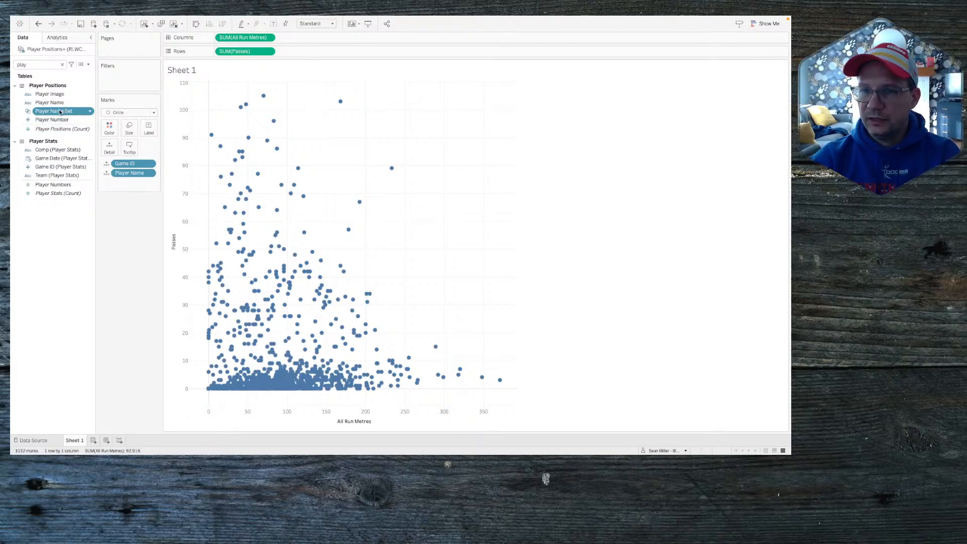
pyautogui.moveTo(58, 112); pyautogui.dragTo(107, 128)
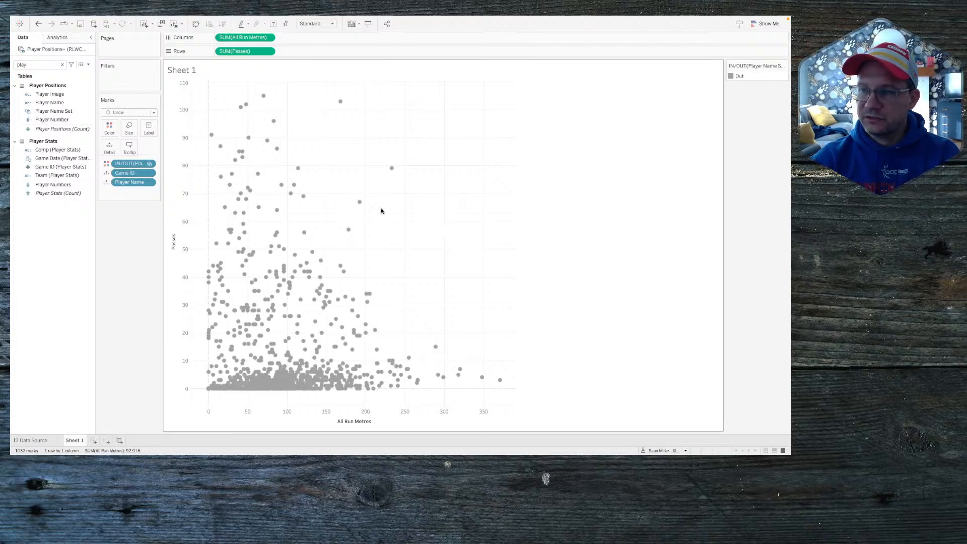
pyautogui.click(361, 203)
pyautogui.click(386, 210)
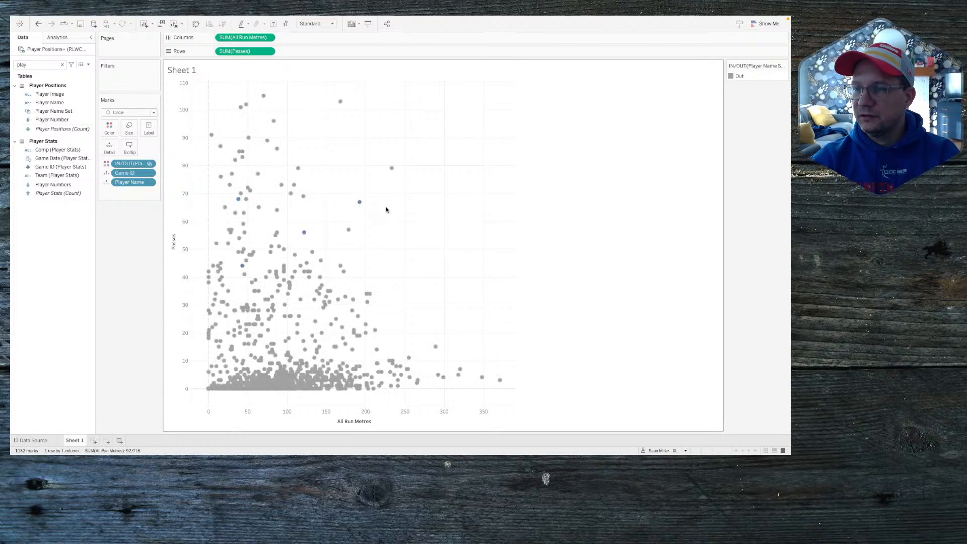
# Step: Select and clear the same player's mark repeatedly to confirm the set fills and empties
pyautogui.click(359, 202)
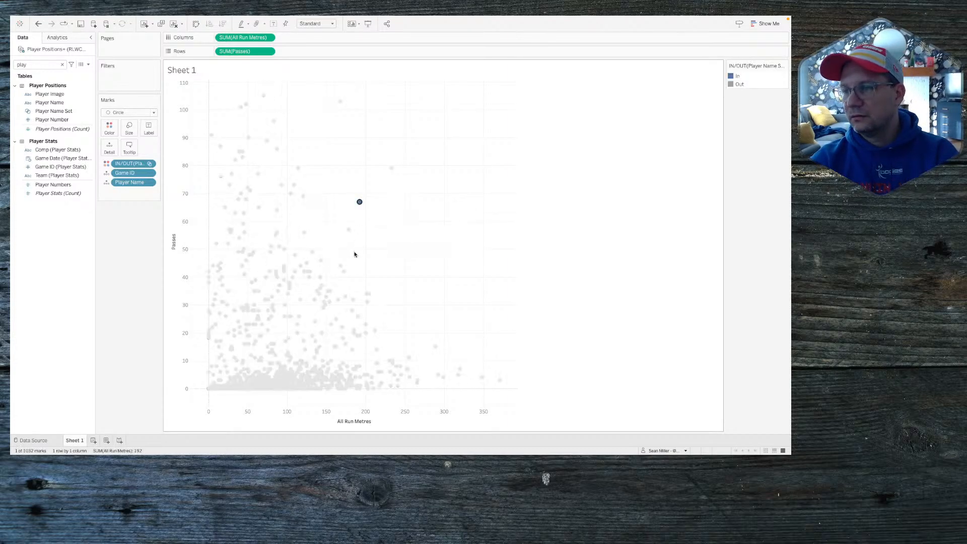
pyautogui.click(384, 204)
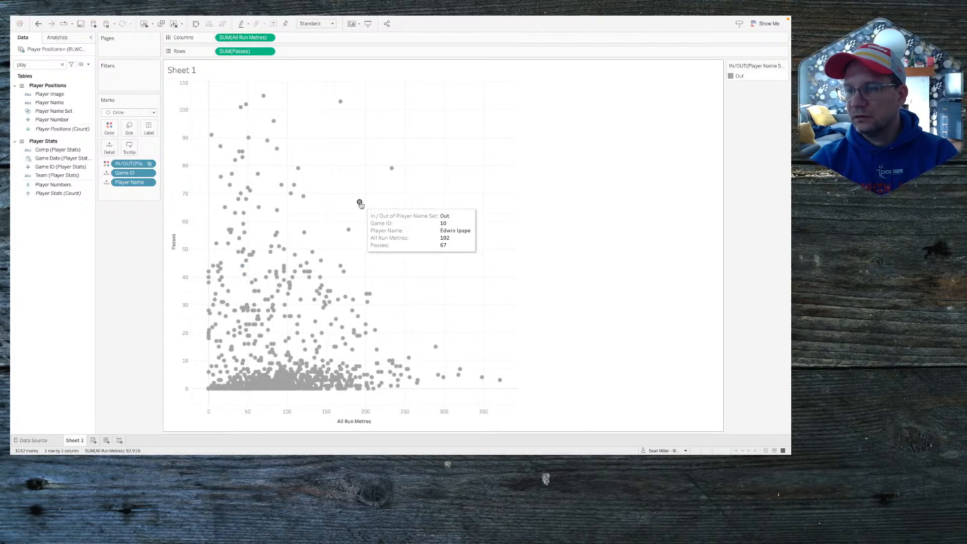
pyautogui.click(359, 203)
pyautogui.click(360, 203)
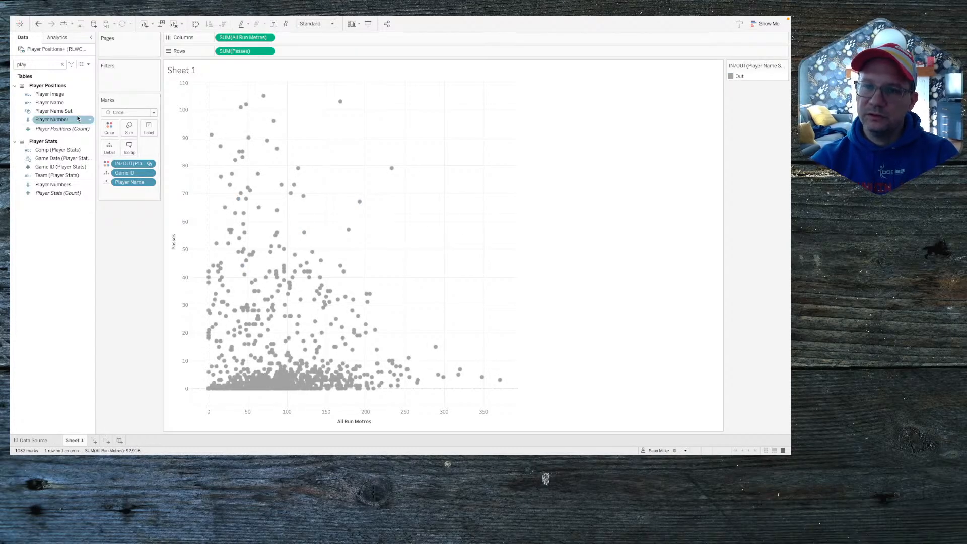
pyautogui.moveTo(81, 18)
pyautogui.click(111, 20)
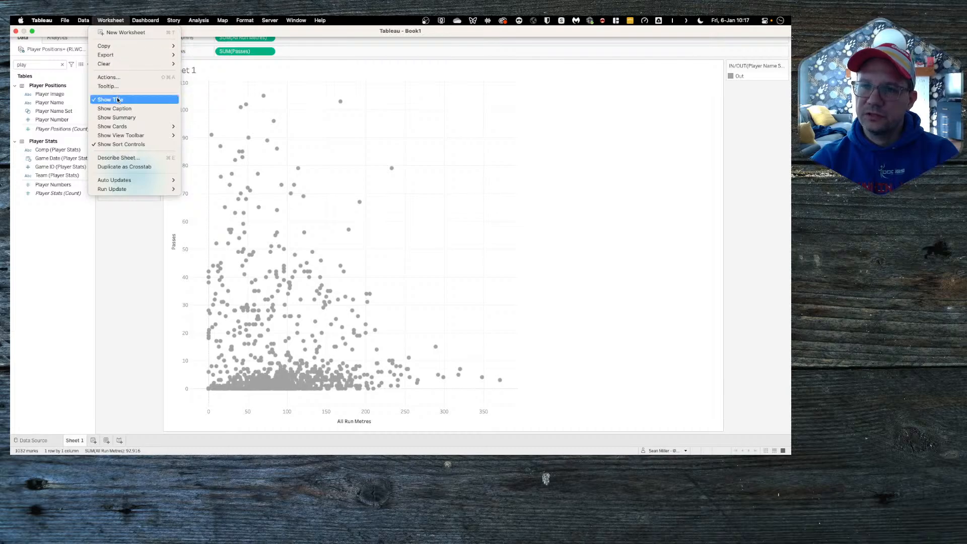
# Step: Review the player select set action under Worksheet > Actions, keeping its settings unchanged
pyautogui.click(117, 77)
pyautogui.click(315, 224)
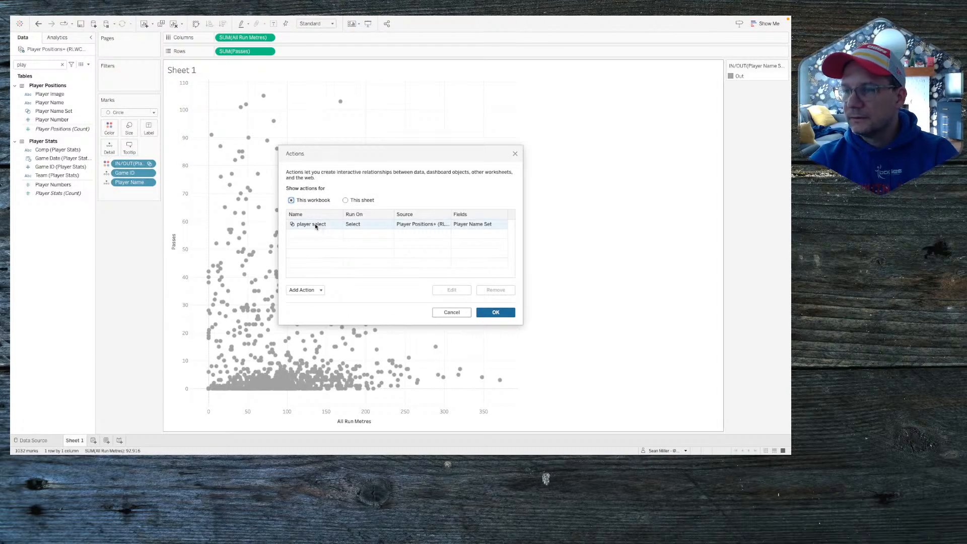
pyautogui.doubleClick(315, 224)
pyautogui.click(423, 295)
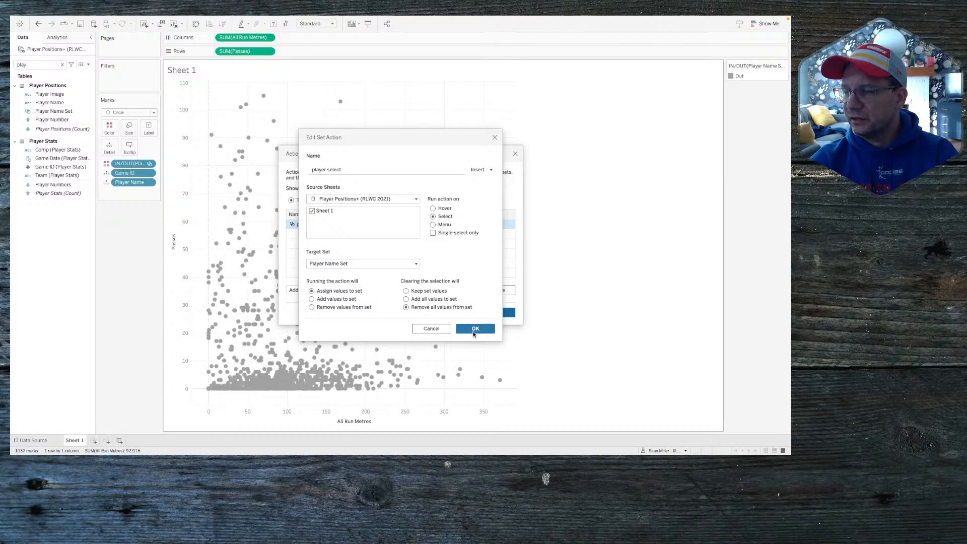
pyautogui.click(473, 329)
pyautogui.click(488, 313)
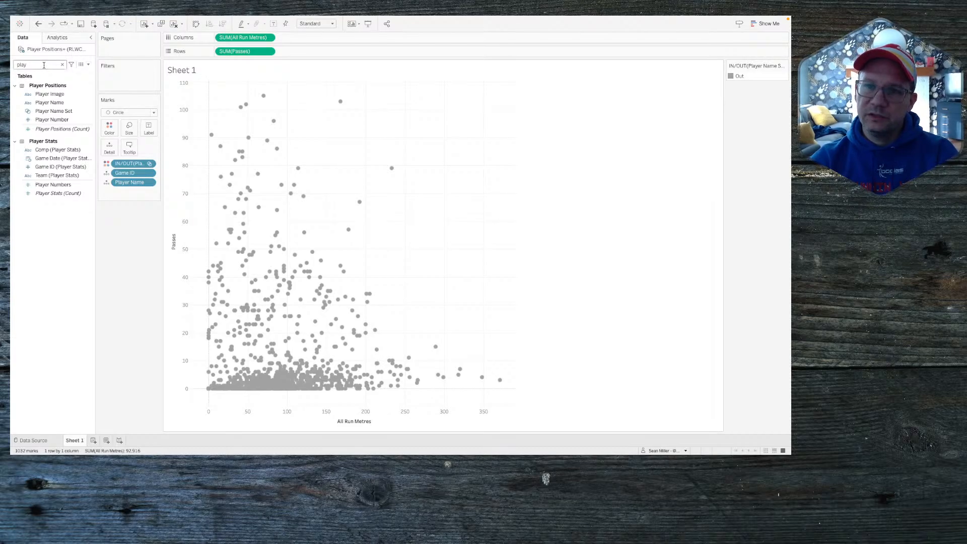
# Step: Clear the Data pane search, test a scatter mark, and create a new blank Sheet 2
pyautogui.click(62, 65)
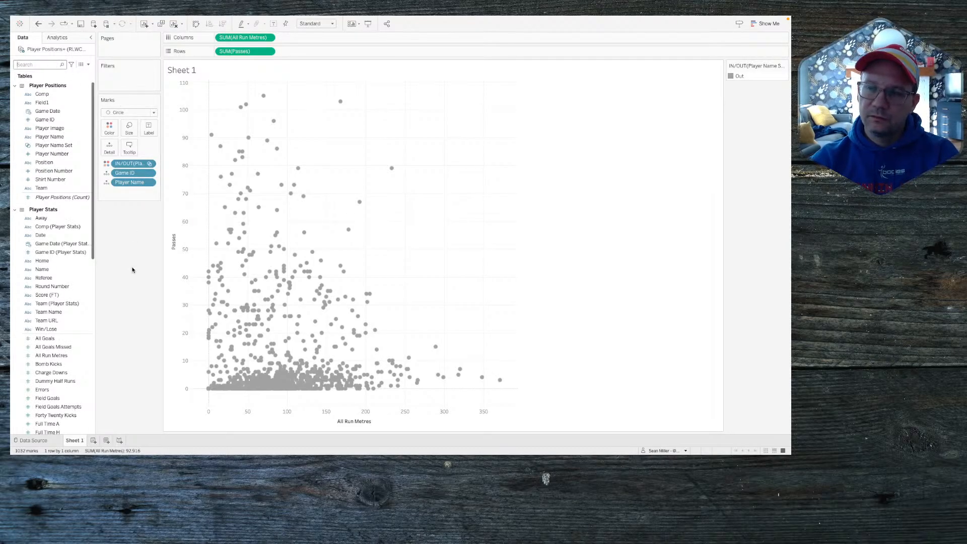
pyautogui.click(349, 229)
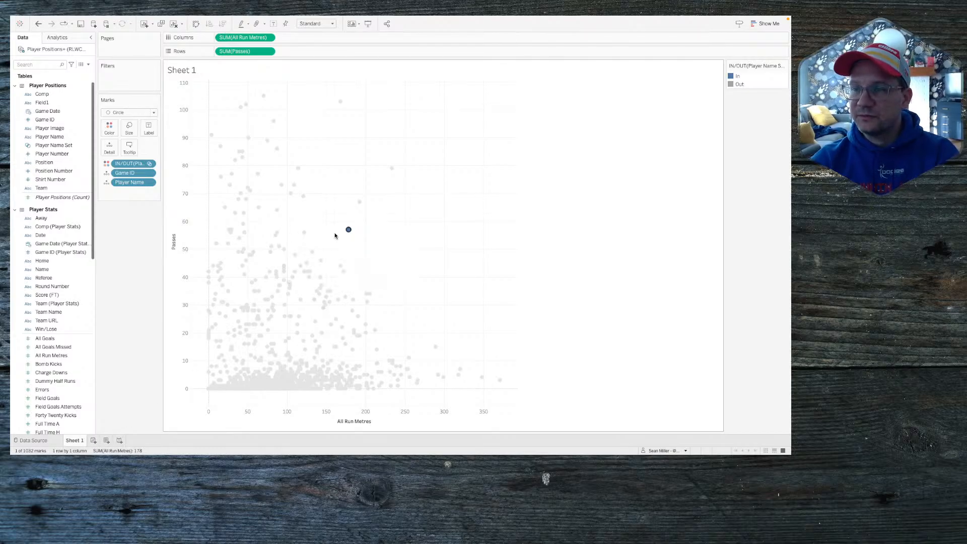
pyautogui.click(94, 441)
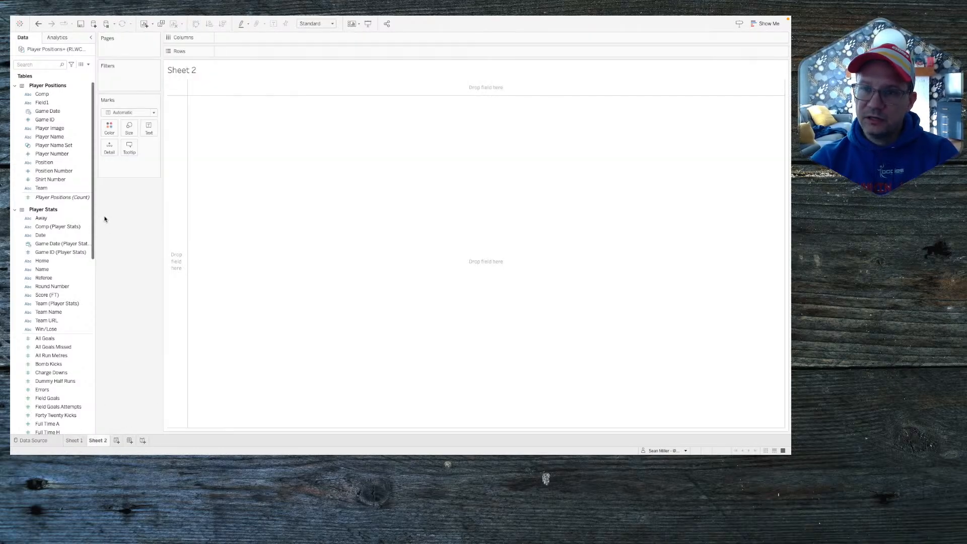
pyautogui.click(65, 112)
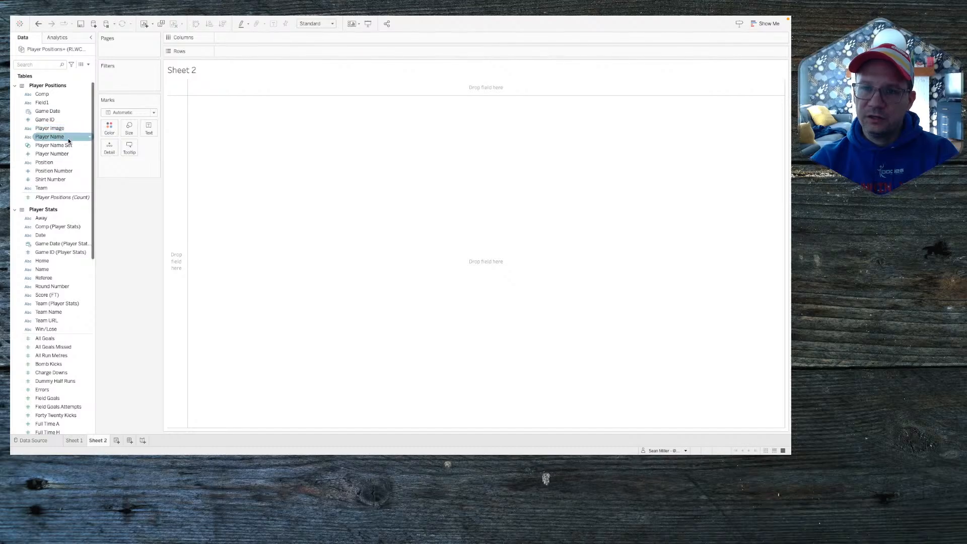
pyautogui.click(62, 136)
pyautogui.click(59, 129)
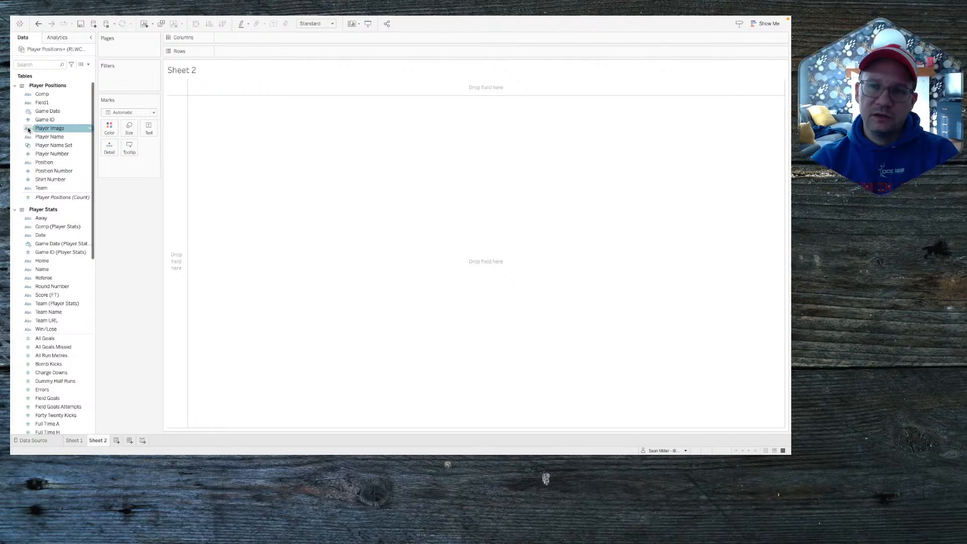
pyautogui.rightClick(54, 129)
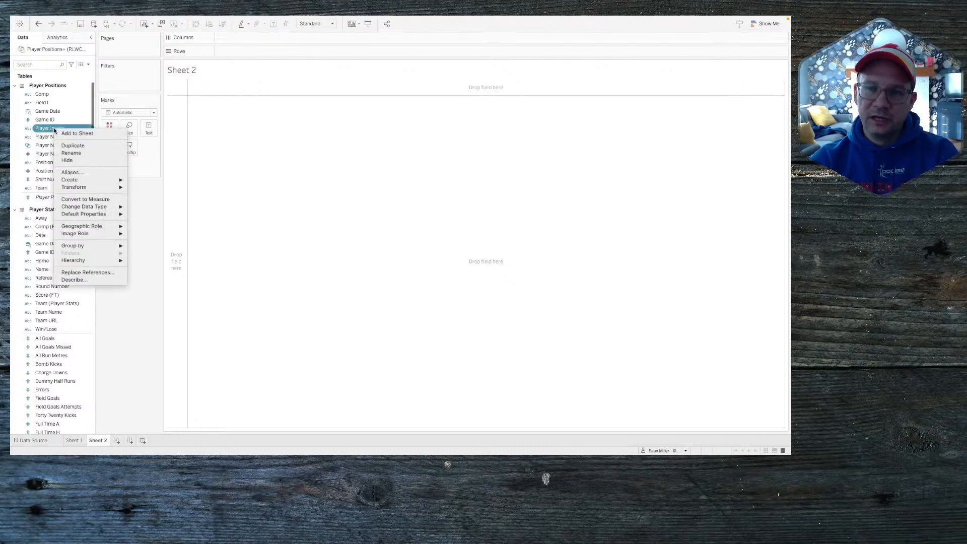
pyautogui.click(93, 281)
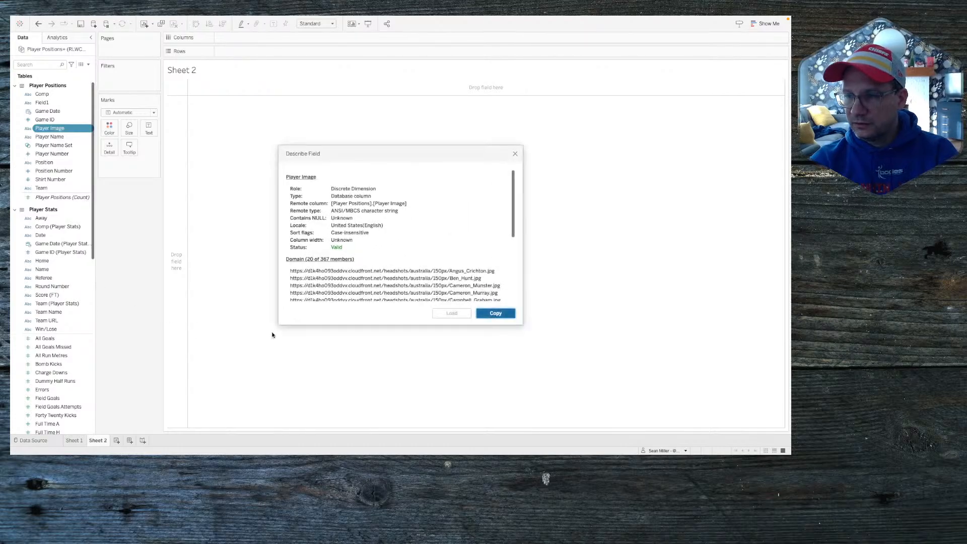
pyautogui.scroll(-1, 370, 289)
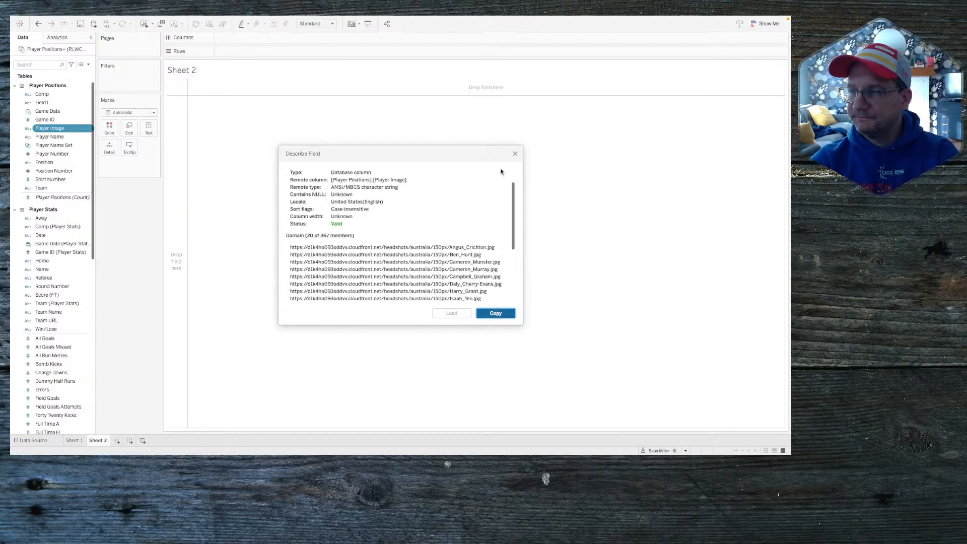
pyautogui.click(516, 154)
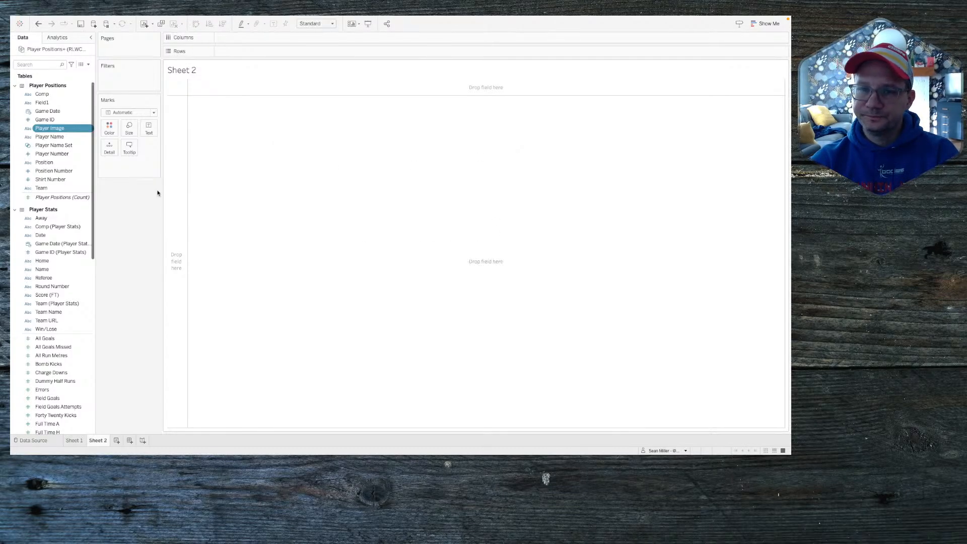
# Step: Give the Player Image field the Image Role URL so it displays as pictures
pyautogui.click(28, 129)
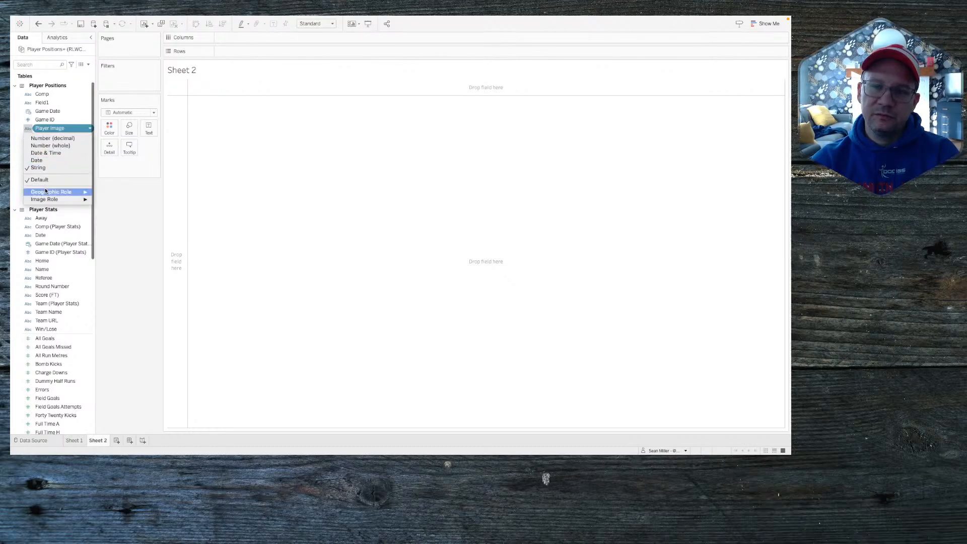
pyautogui.moveTo(48, 200)
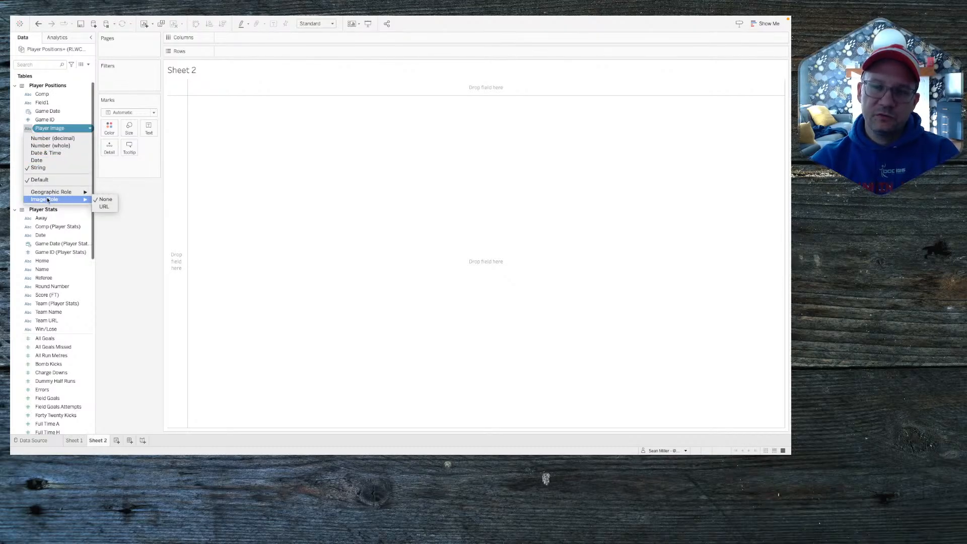
pyautogui.click(105, 207)
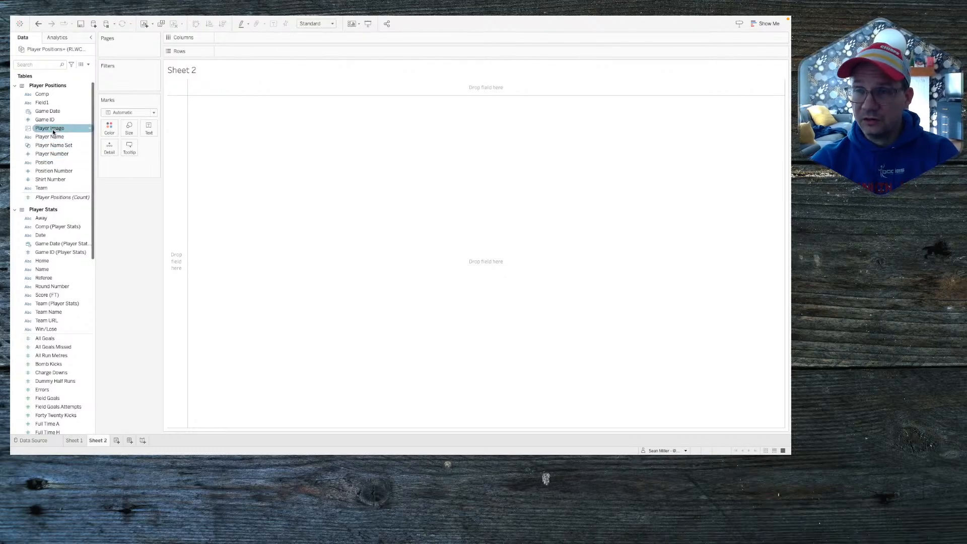
# Step: Put Player Image on Rows to show the headshots, then filter the sheet by Player Name Set
pyautogui.moveTo(53, 131); pyautogui.dragTo(302, 52)
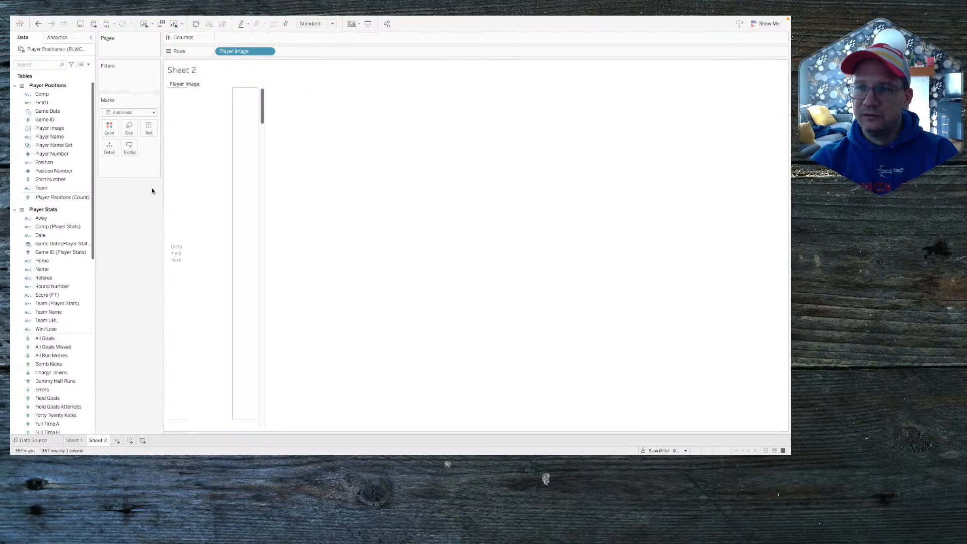
pyautogui.click(218, 112)
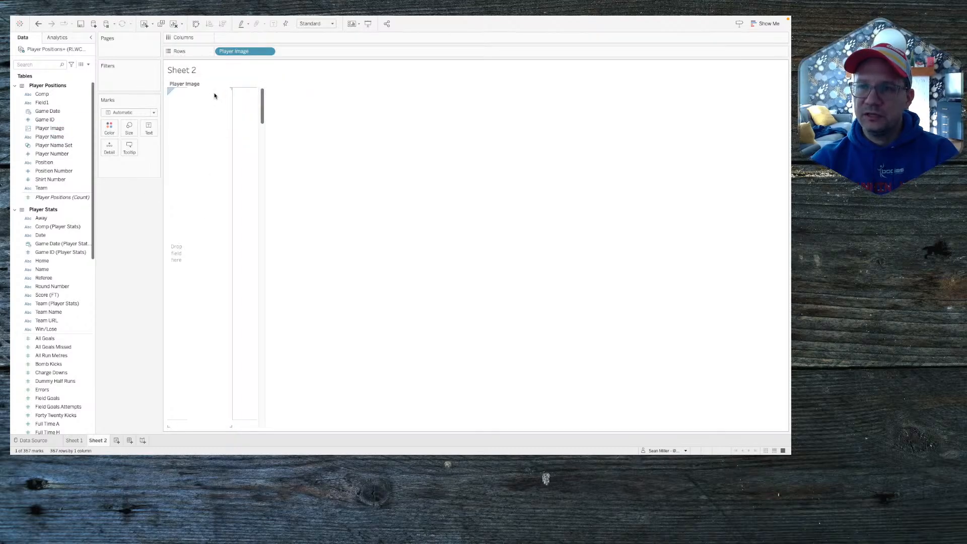
pyautogui.click(317, 151)
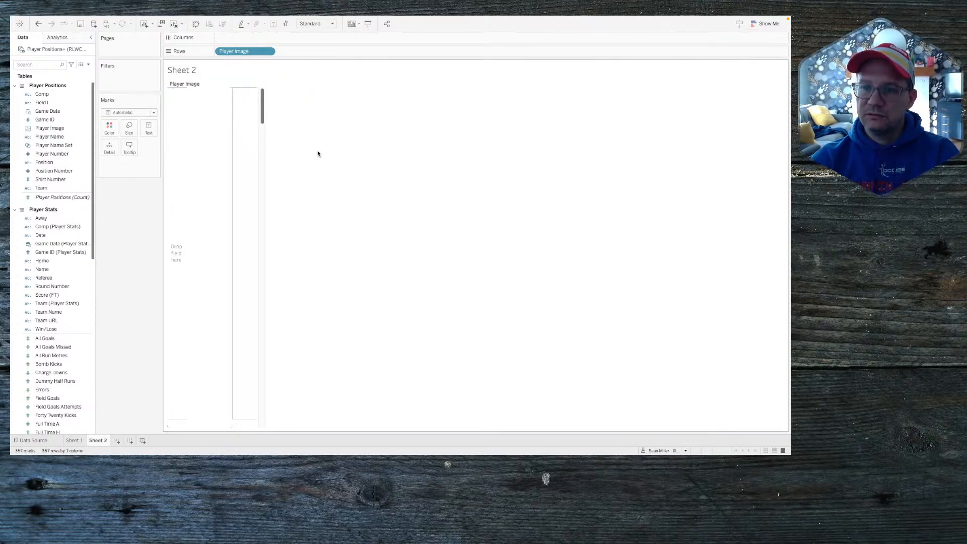
pyautogui.moveTo(245, 49)
pyautogui.mouseDown()
pyautogui.moveTo(249, 40)
pyautogui.moveTo(252, 53)
pyautogui.mouseUp()
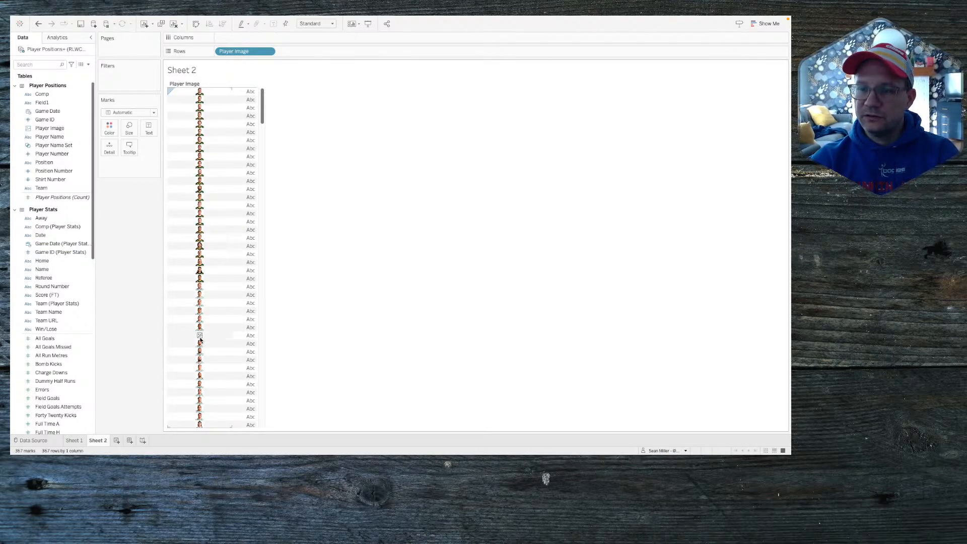
pyautogui.scroll(-5, 200, 369)
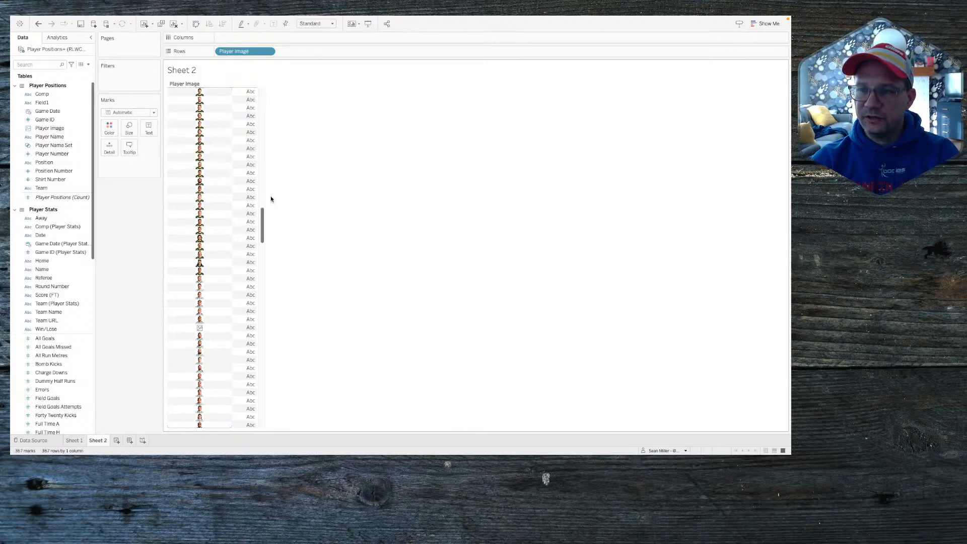
pyautogui.moveTo(263, 219); pyautogui.dragTo(262, 103)
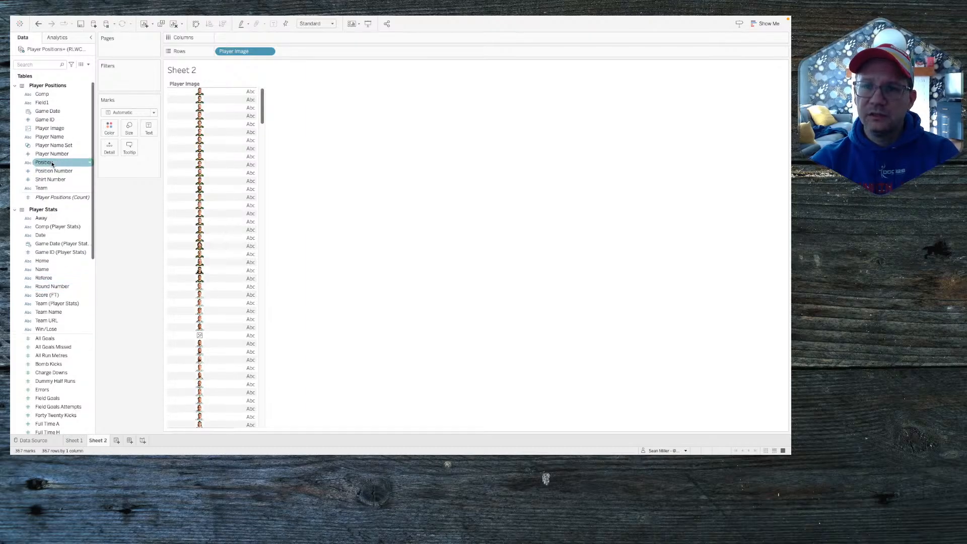
pyautogui.moveTo(56, 146); pyautogui.dragTo(124, 81)
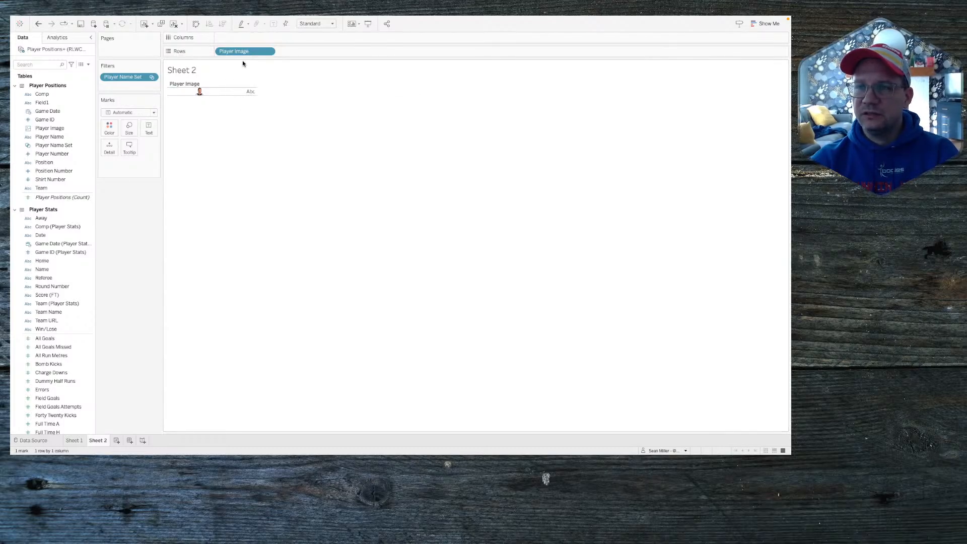
# Step: Add Game ID to Rows beside Player Image, listing games 8, 21, 61 and 63, checking the reference dashboard
pyautogui.moveTo(199, 94)
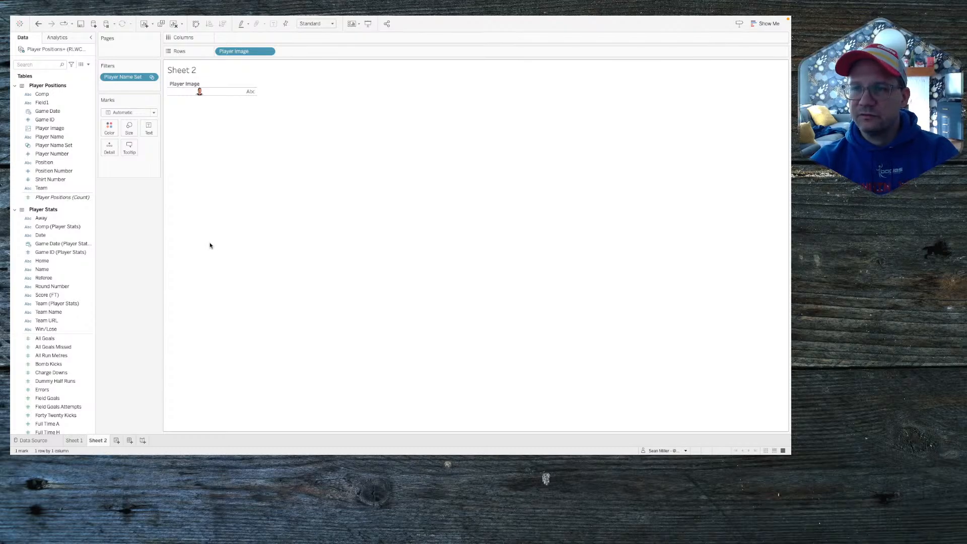
pyautogui.press('super+Tab')
pyautogui.press('shift+super+Tab')
pyautogui.press('shift+super+Tab')
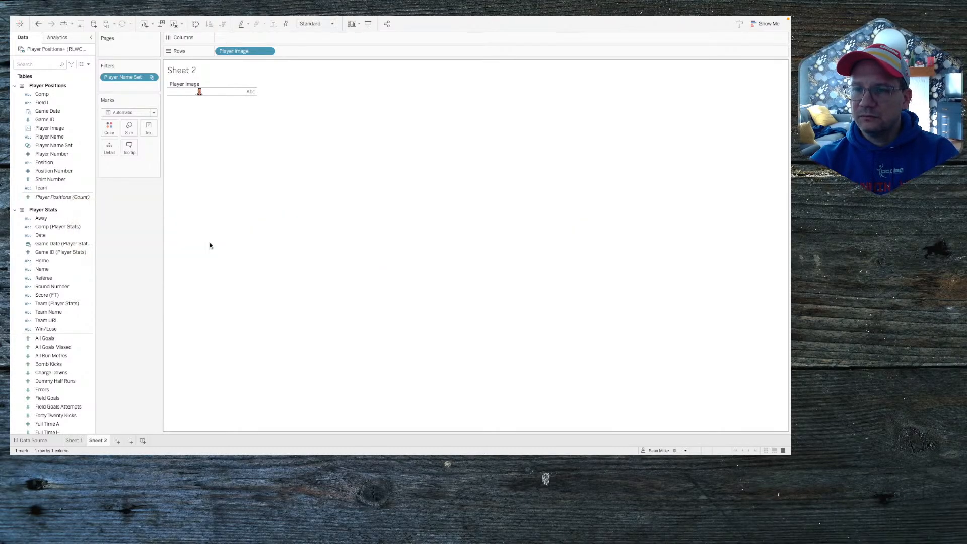
pyautogui.press('super+Tab')
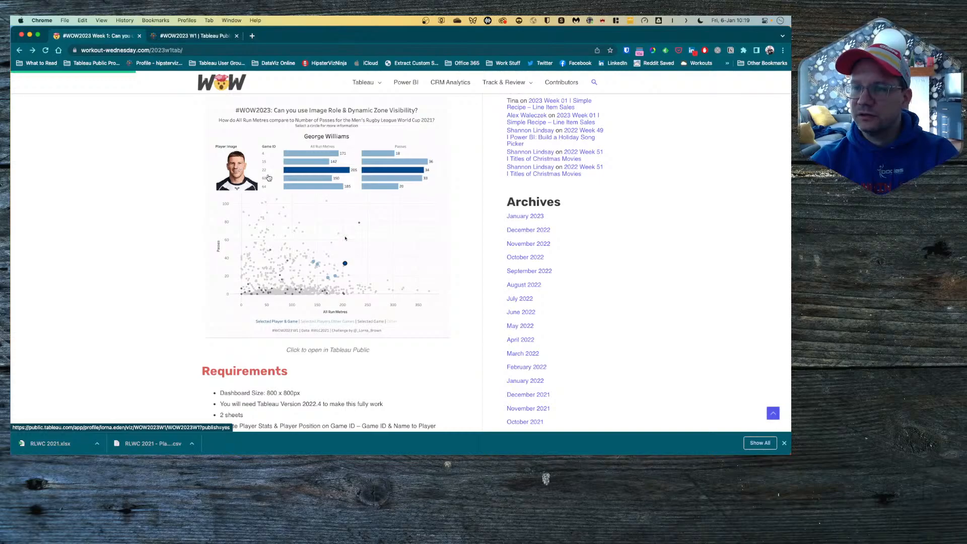
pyautogui.hotkey('ctrl', 'Right')
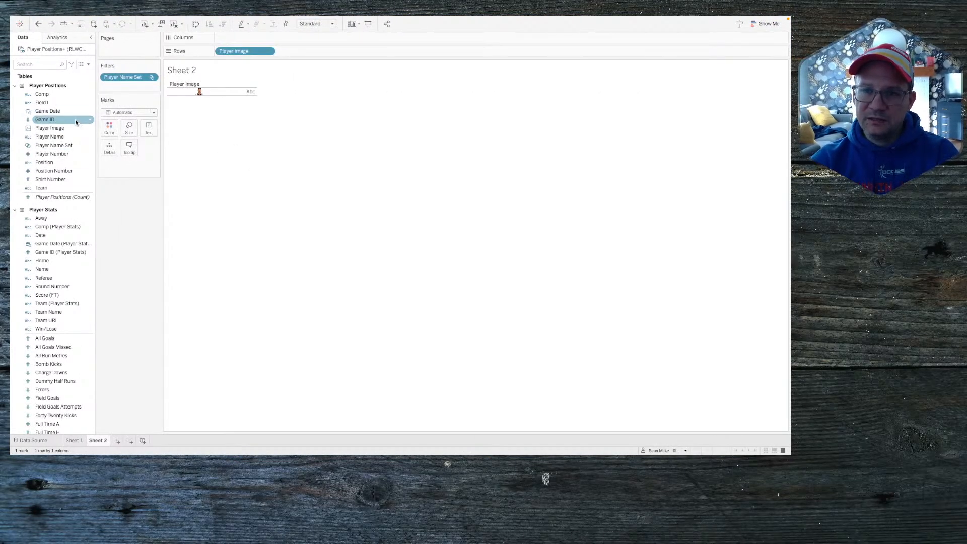
pyautogui.moveTo(44, 119); pyautogui.dragTo(333, 54)
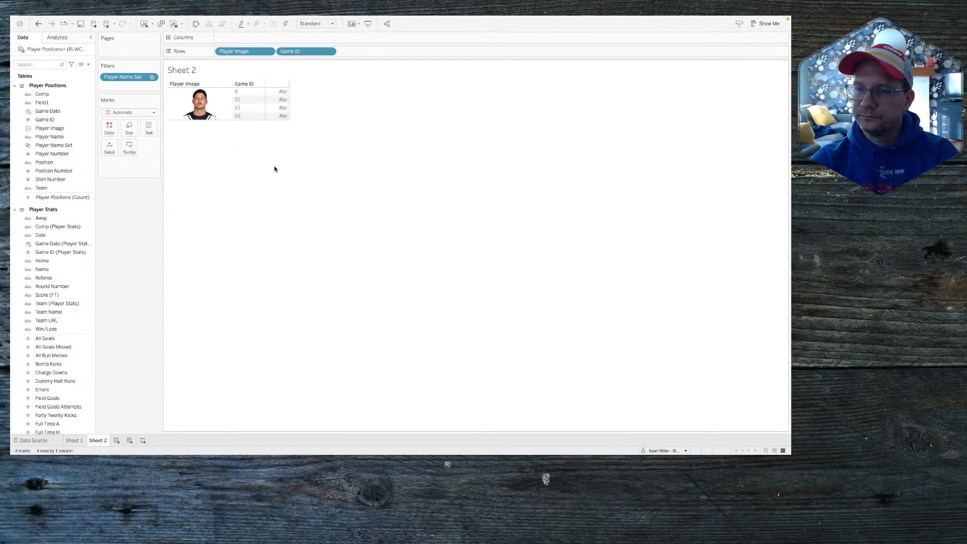
pyautogui.hotkey('ctrl', 'Left')
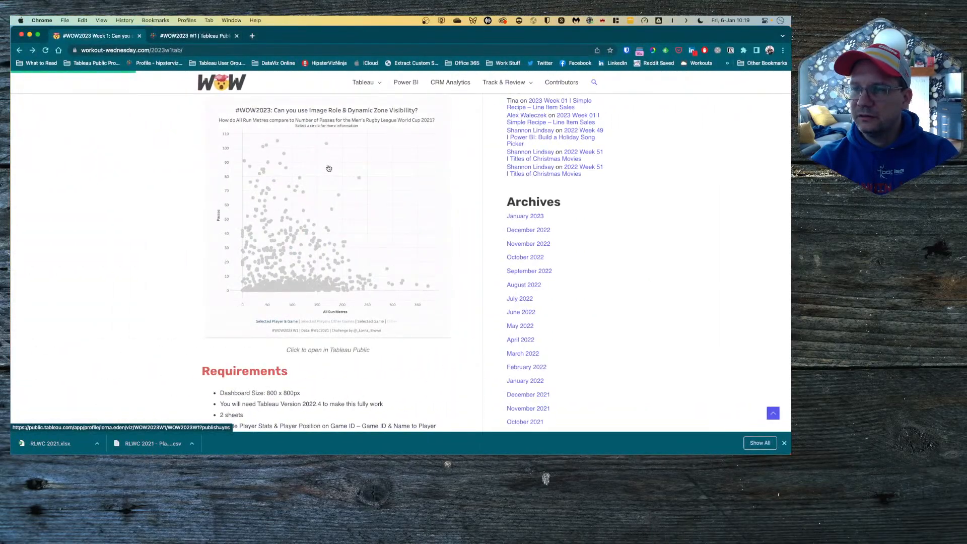
pyautogui.hotkey('ctrl', 'Right')
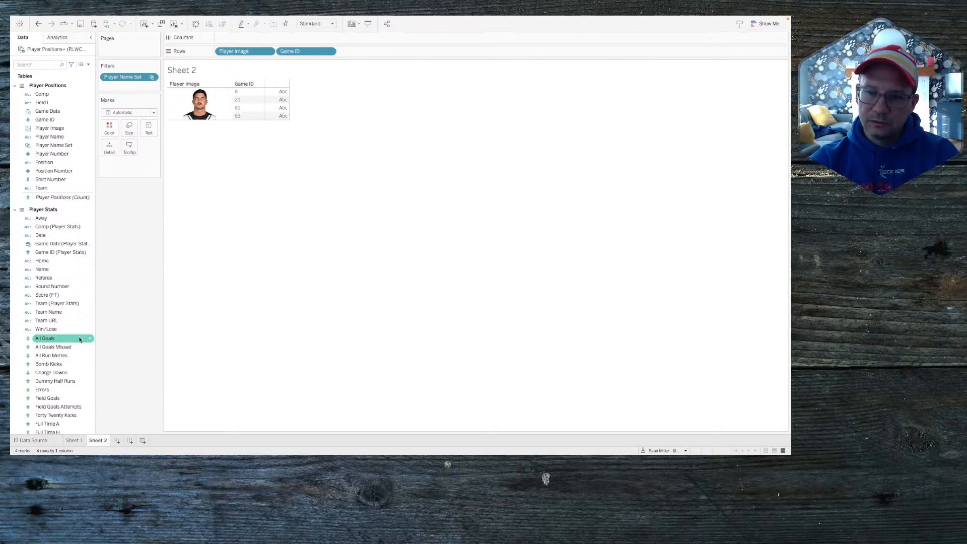
# Step: Search the Data pane for 'pas' and add Passes to Columns as per-game bars
pyautogui.click(35, 64)
pyautogui.write('pass')
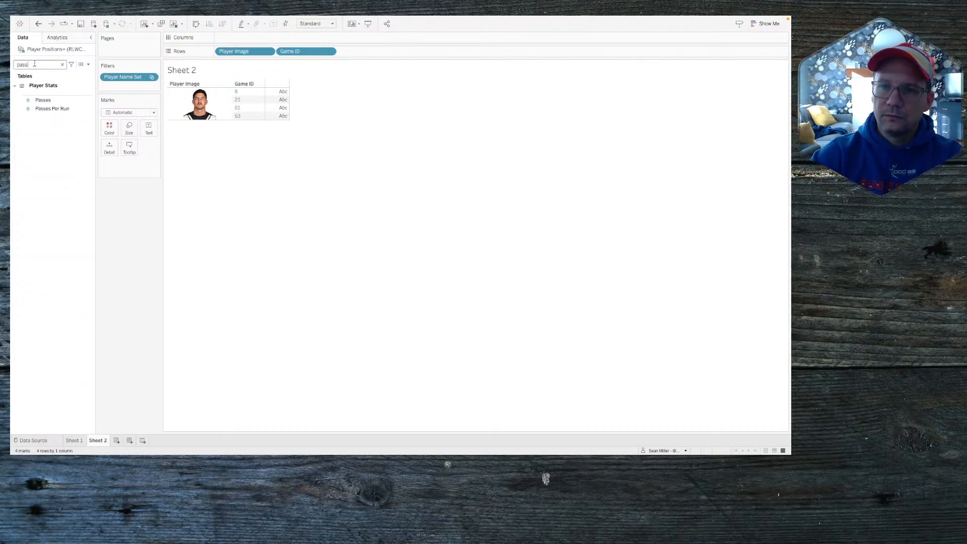
pyautogui.moveTo(43, 99); pyautogui.dragTo(232, 37)
# Step: Search for 'metr' and add All Run Metres to Columns as a second bar chart
pyautogui.doubleClick(44, 65)
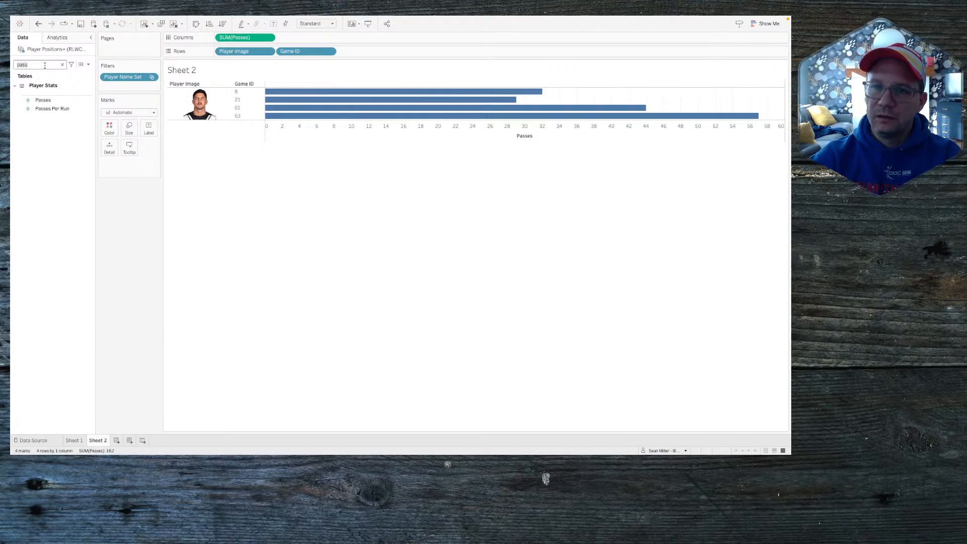
pyautogui.write('metr')
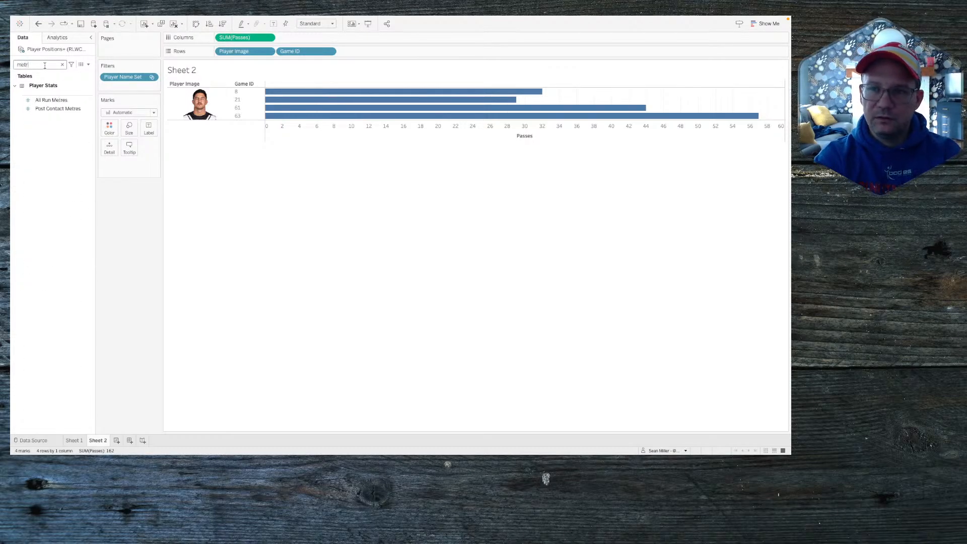
pyautogui.moveTo(52, 99); pyautogui.dragTo(314, 37)
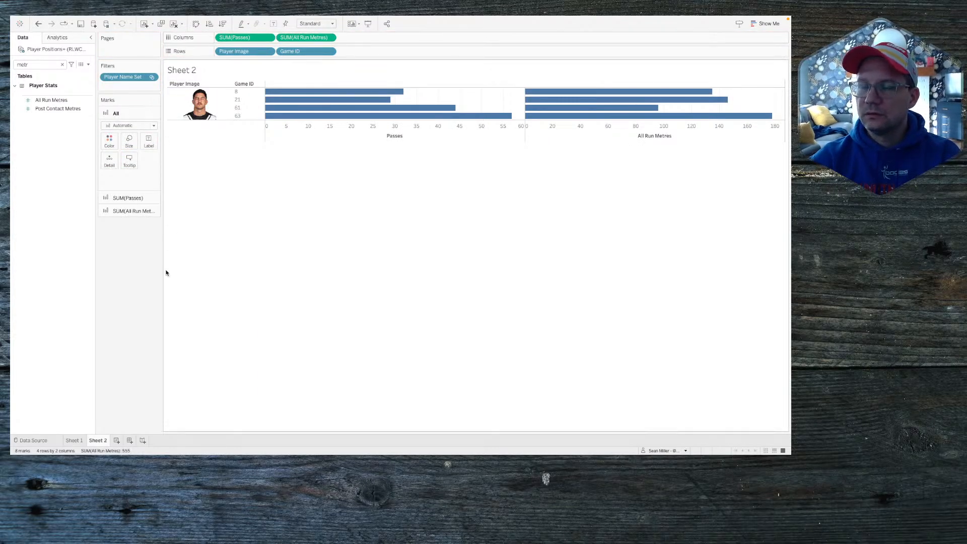
pyautogui.click(88, 66)
pyautogui.click(88, 66)
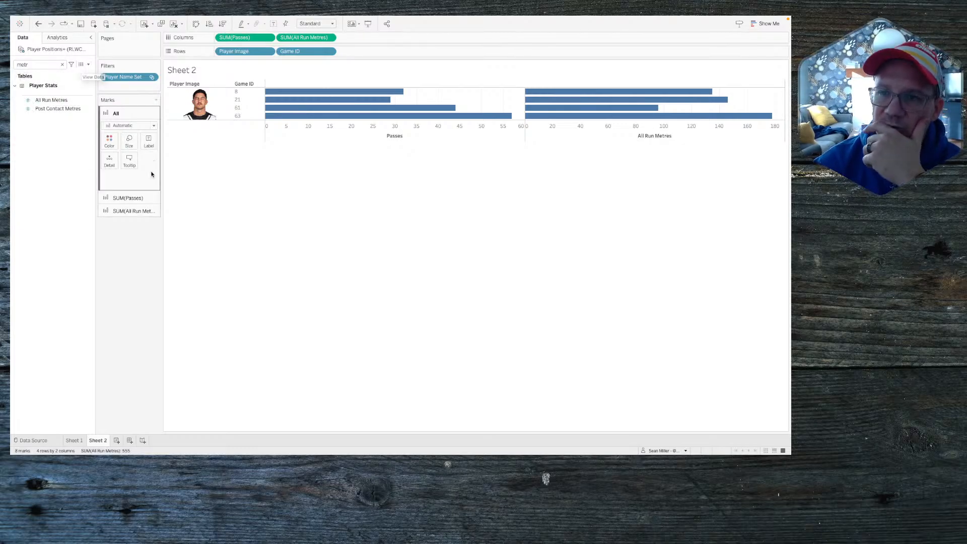
# Step: Return to Sheet 1 and show every field in the Data pane, expanding all tables
pyautogui.click(73, 440)
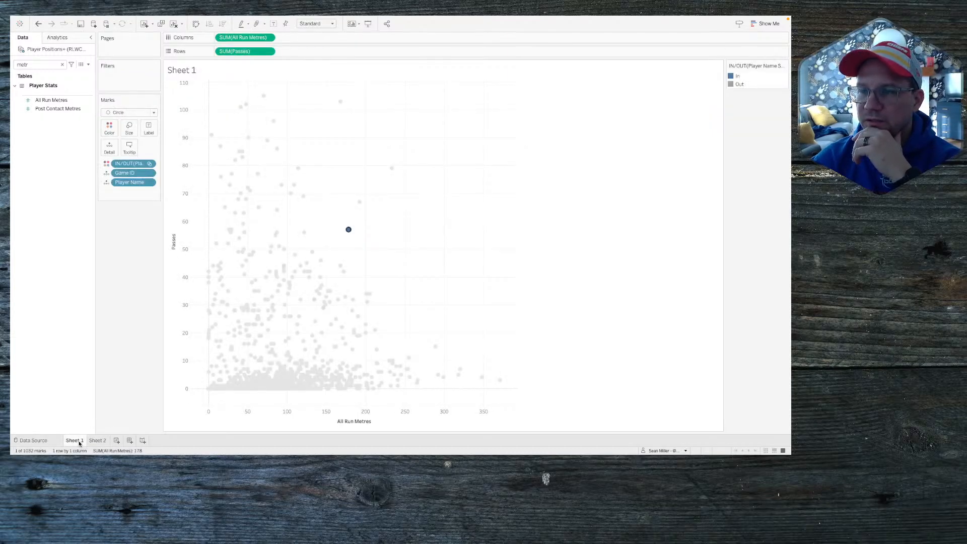
pyautogui.click(88, 65)
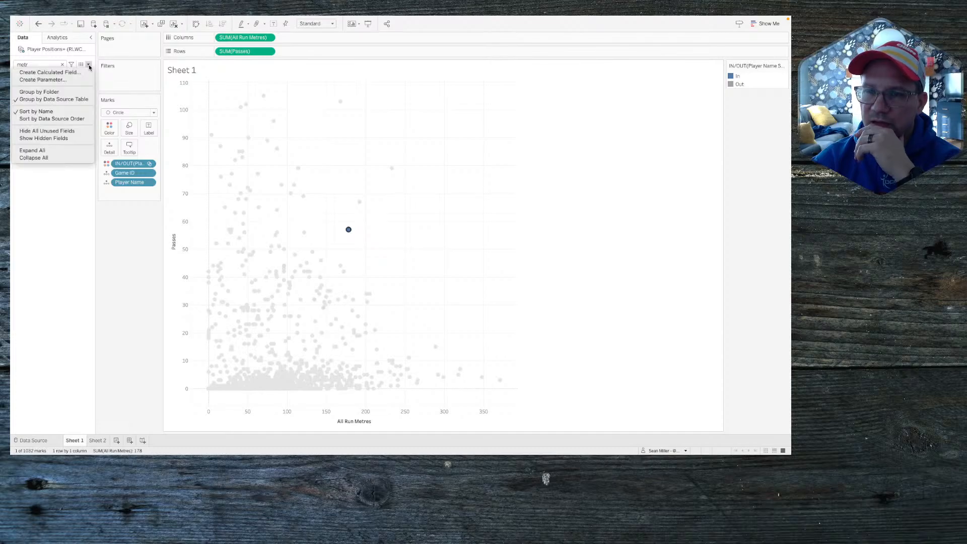
pyautogui.click(67, 150)
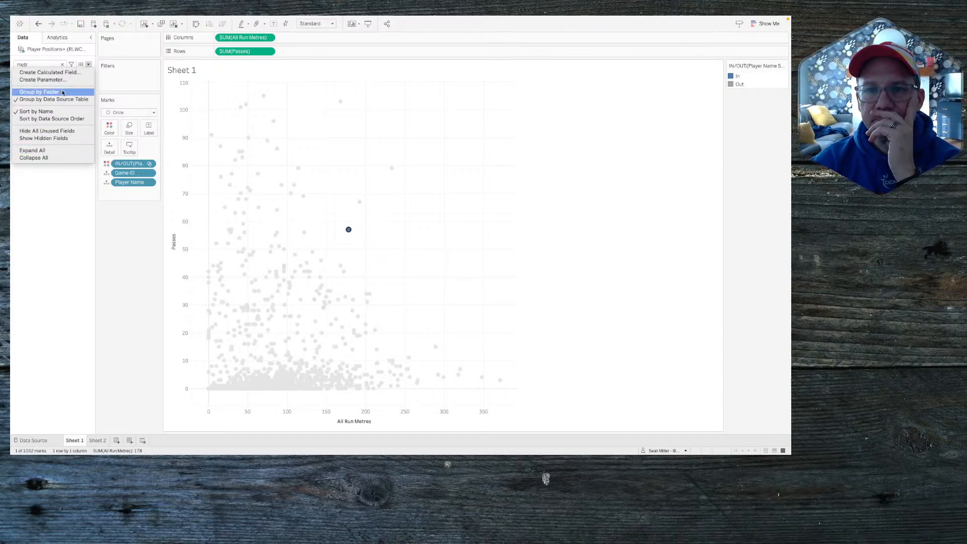
pyautogui.click(62, 65)
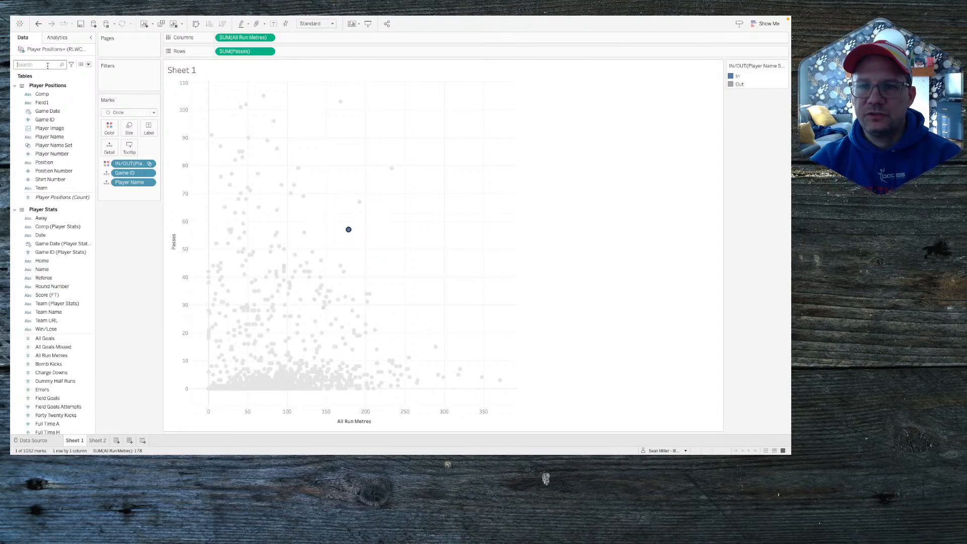
# Step: Create a Game ID Set from the Game ID field with no values selected
pyautogui.rightClick(47, 120)
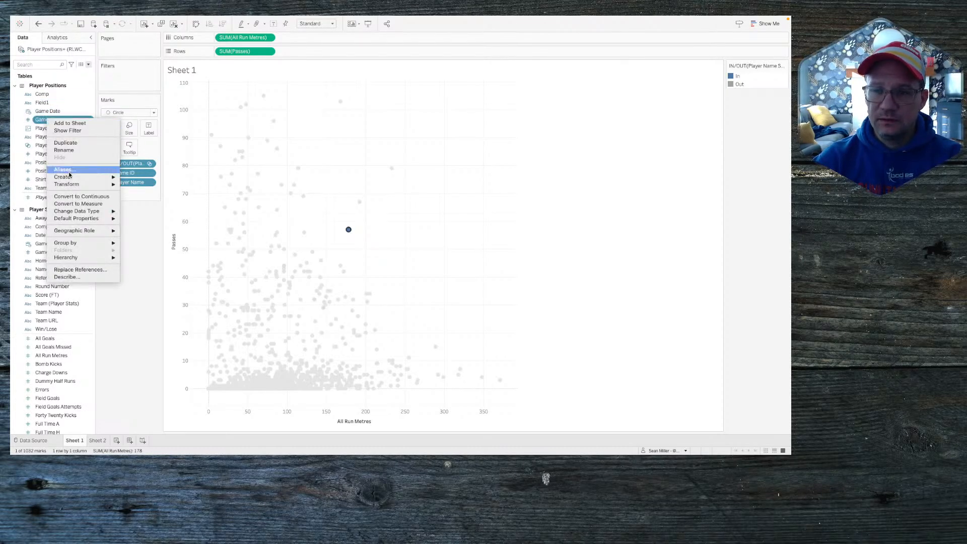
pyautogui.moveTo(71, 176)
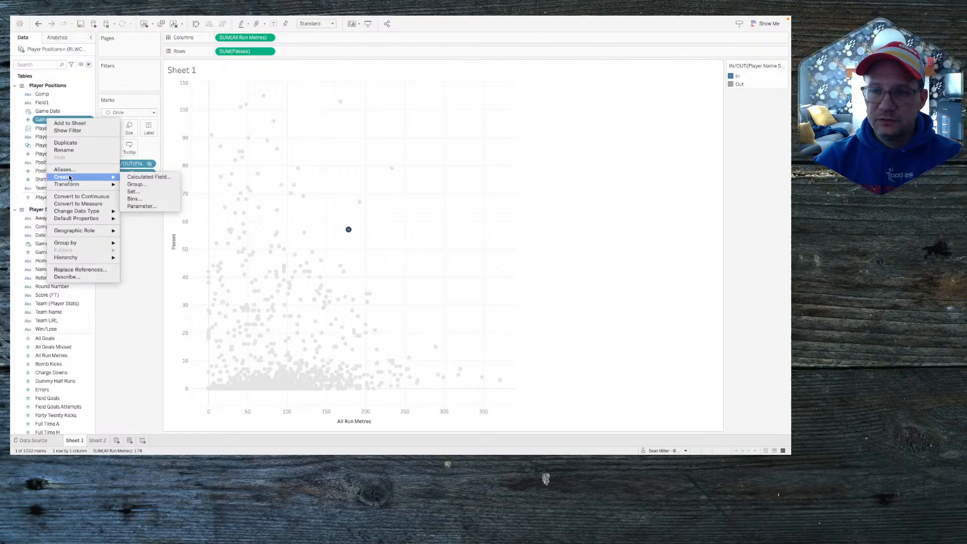
pyautogui.click(134, 192)
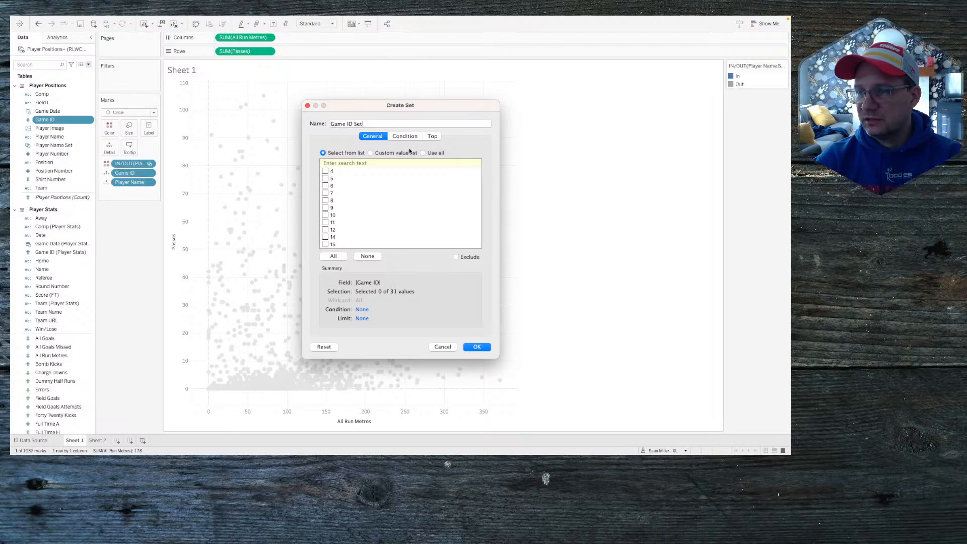
pyautogui.click(476, 347)
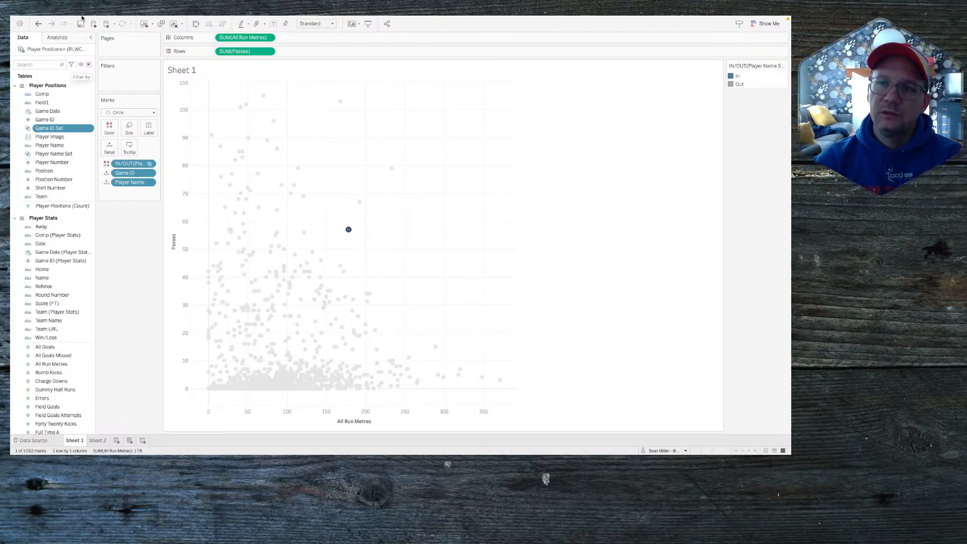
# Step: Add a Change Set Values action with source Player Positions+ (RLWC 2021), excluding Sheet 2
pyautogui.moveTo(83, 3)
pyautogui.click(111, 20)
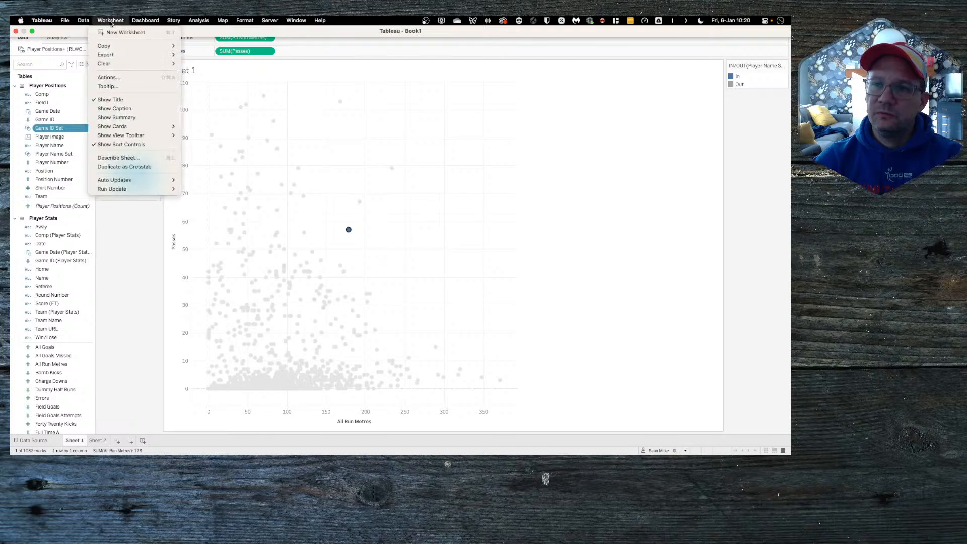
pyautogui.click(110, 77)
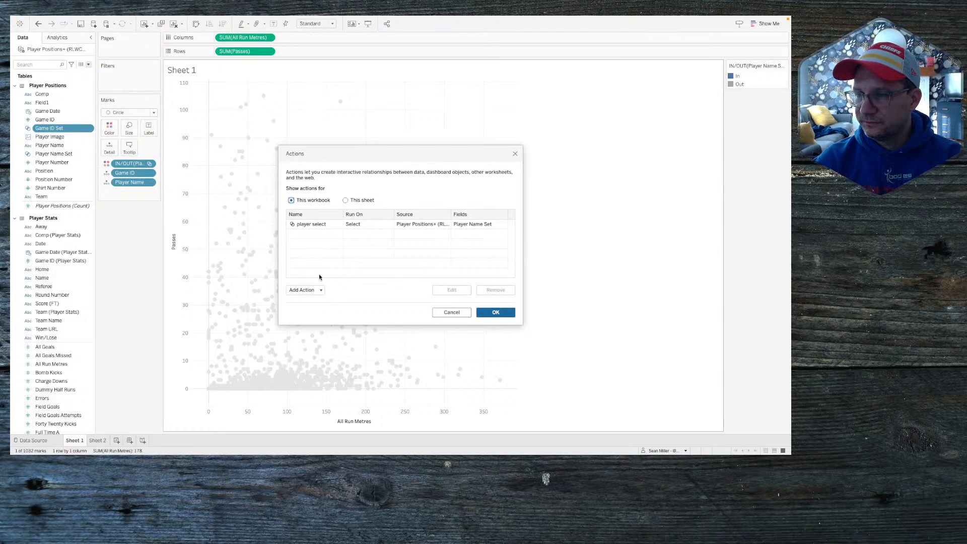
pyautogui.click(324, 225)
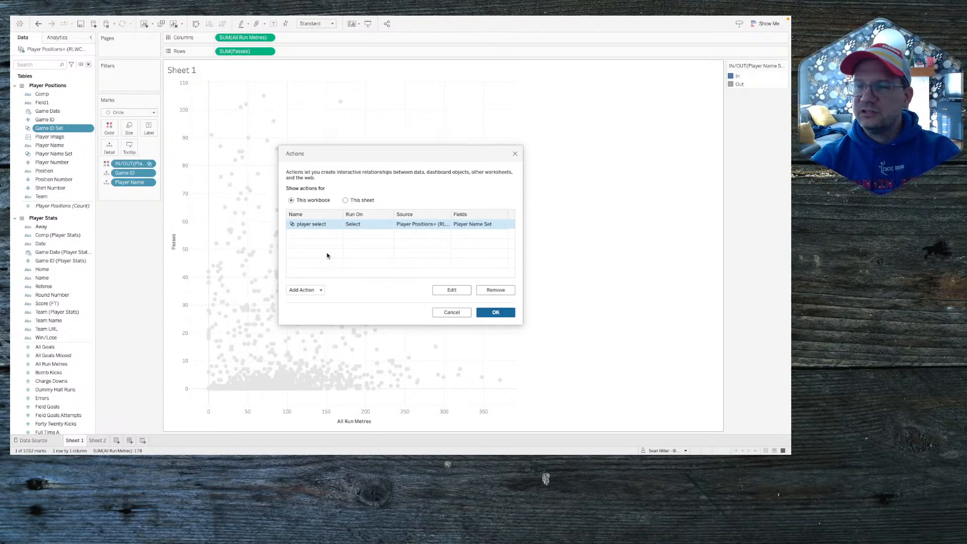
pyautogui.click(308, 290)
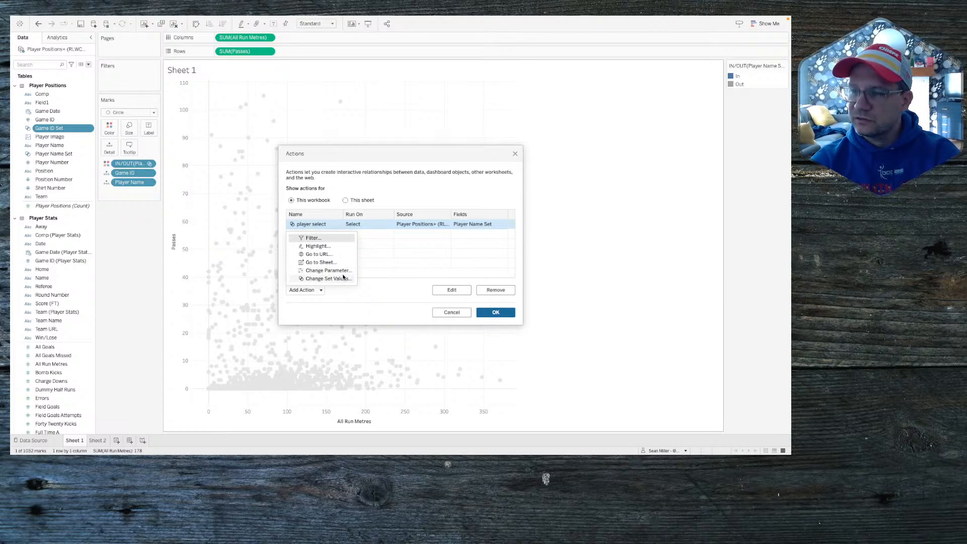
pyautogui.click(325, 279)
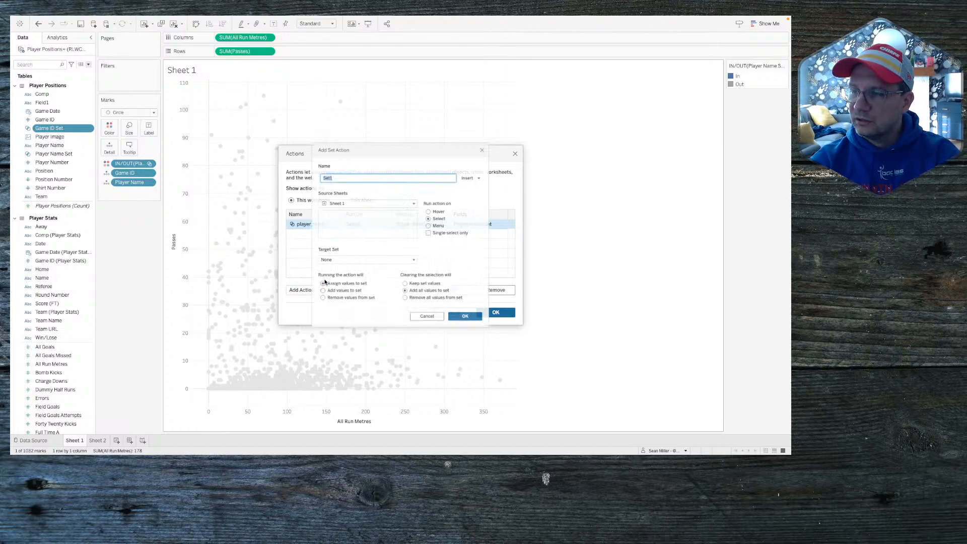
pyautogui.click(336, 201)
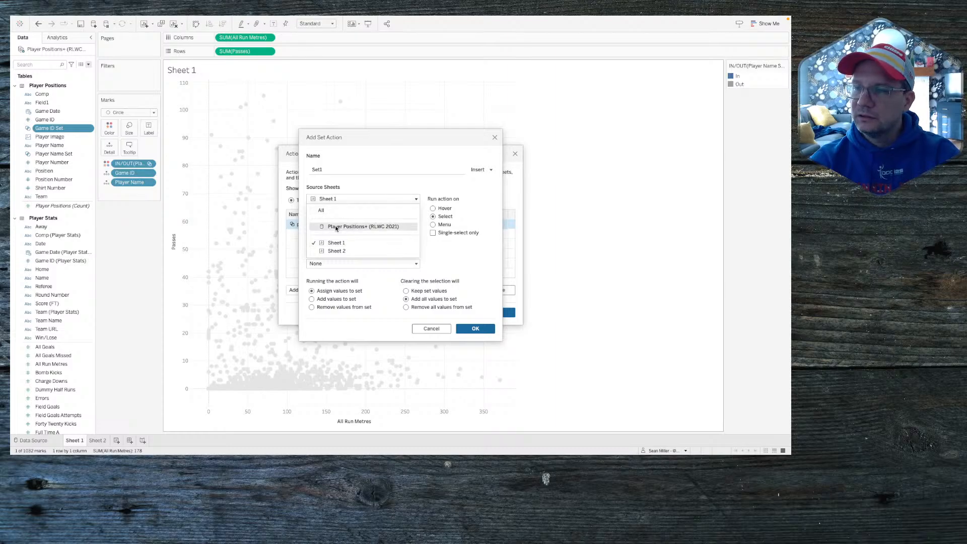
pyautogui.click(337, 224)
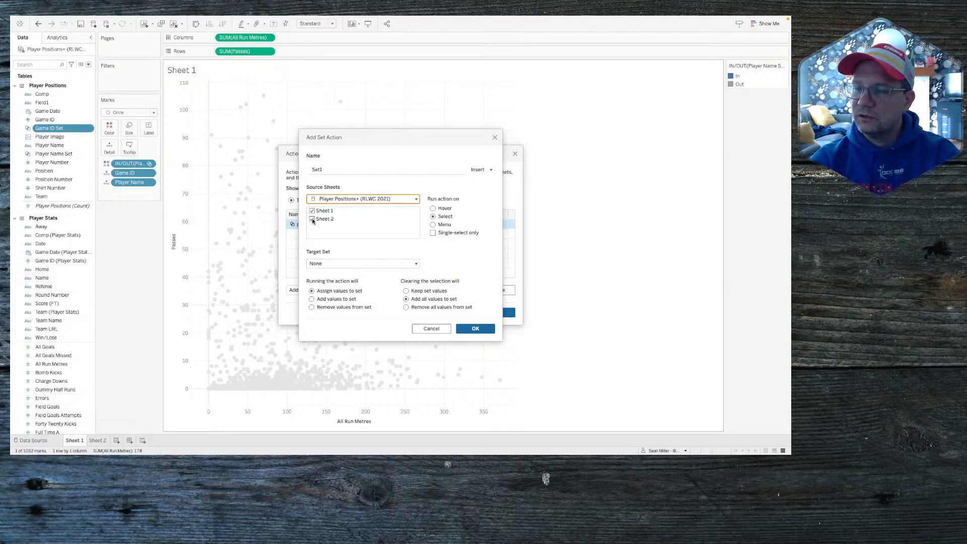
pyautogui.click(312, 219)
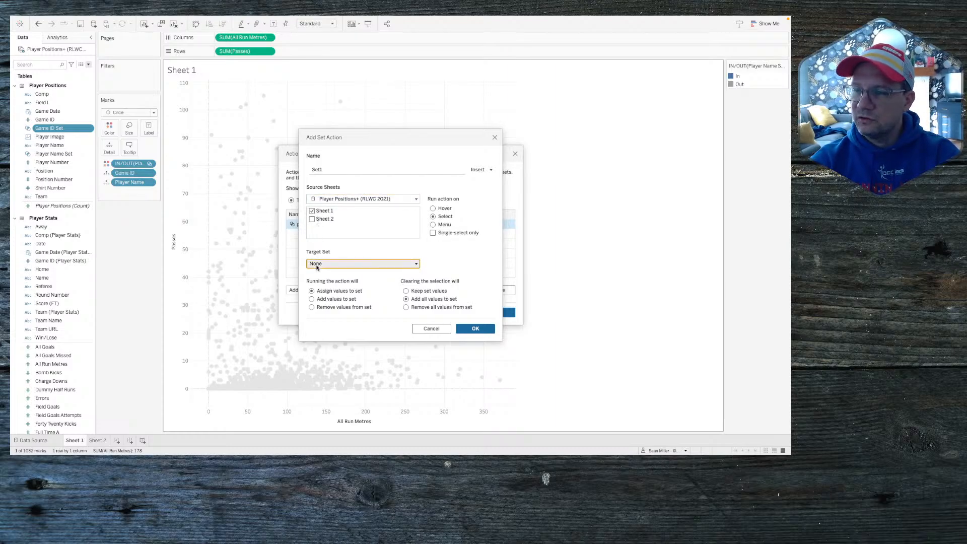
# Step: Target Game ID Set, remove all values on clear, name the action 'Game ID', and save
pyautogui.click(352, 263)
pyautogui.moveTo(353, 283)
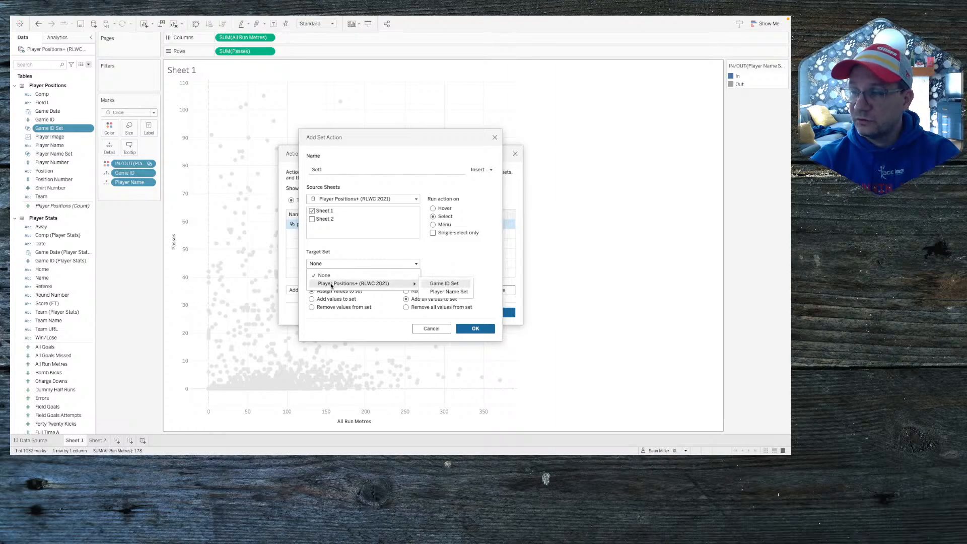
pyautogui.click(453, 285)
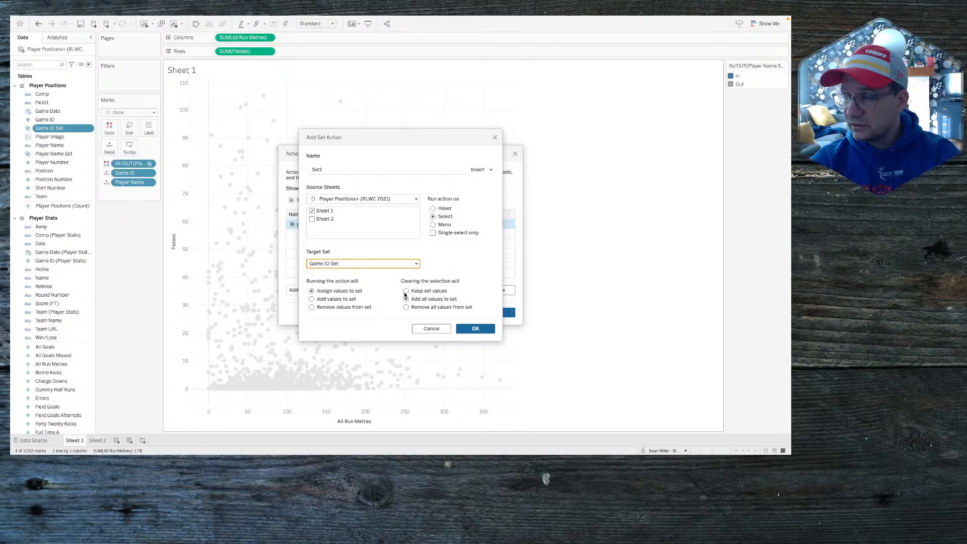
pyautogui.click(407, 308)
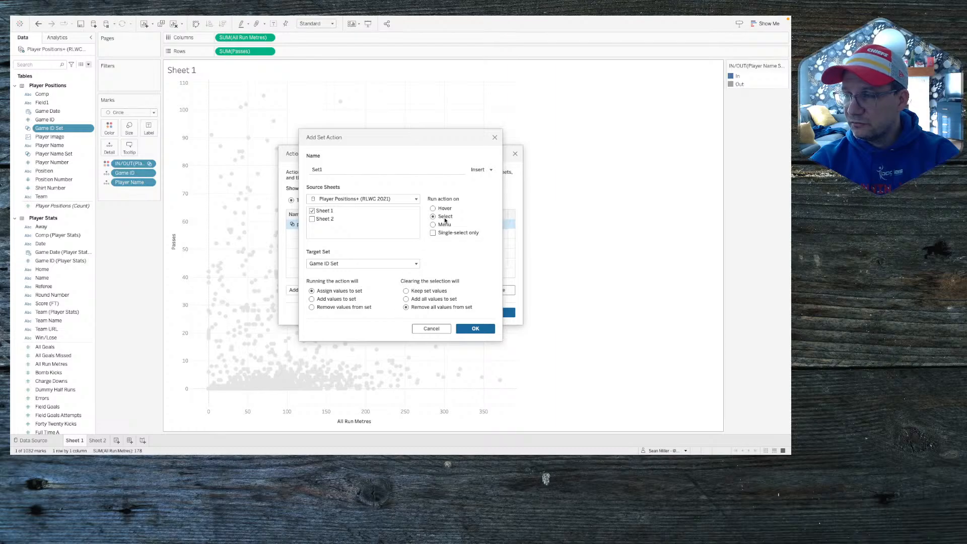
pyautogui.doubleClick(329, 172)
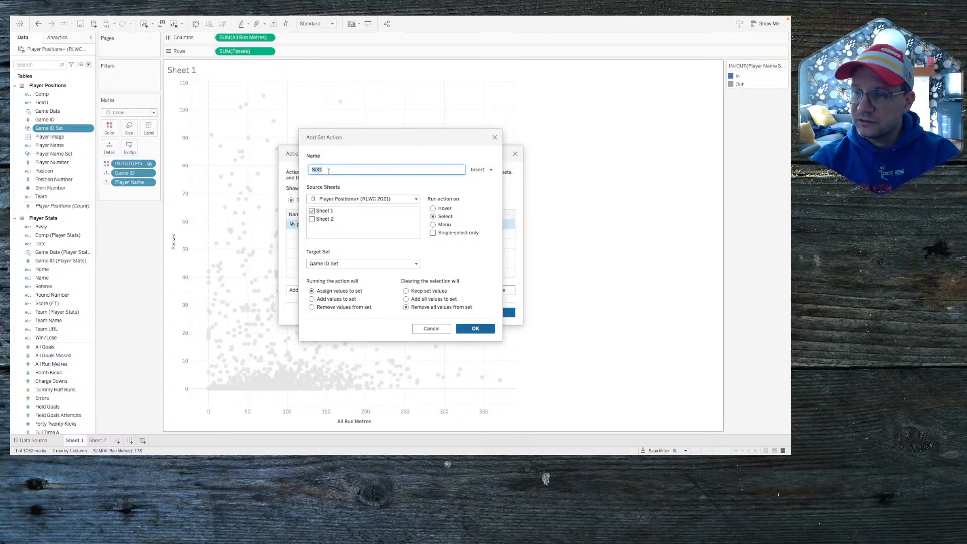
pyautogui.write('Game ID')
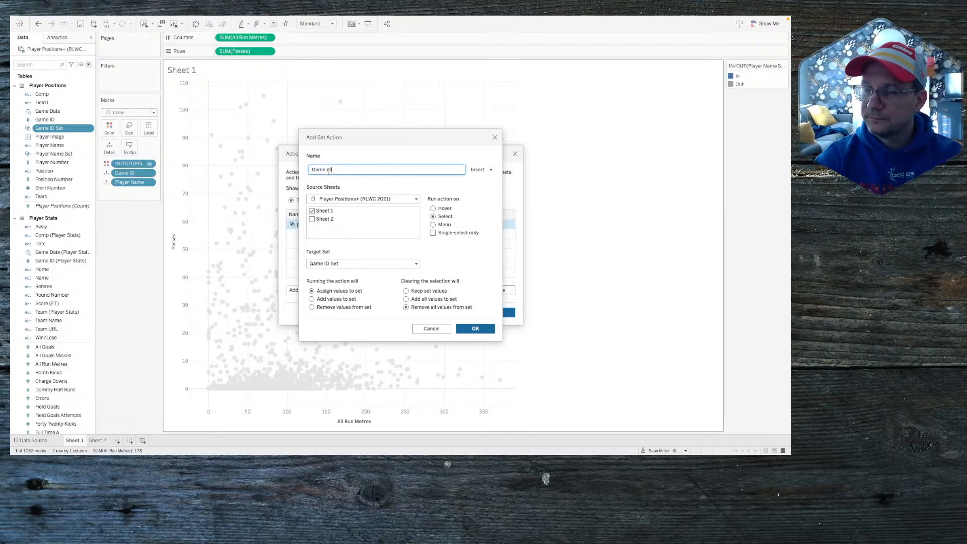
pyautogui.click(477, 329)
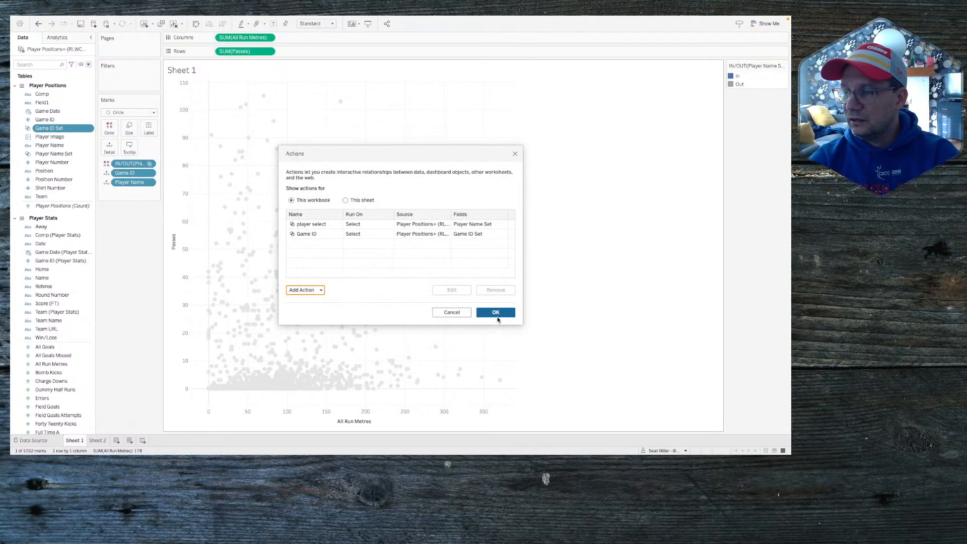
pyautogui.click(501, 313)
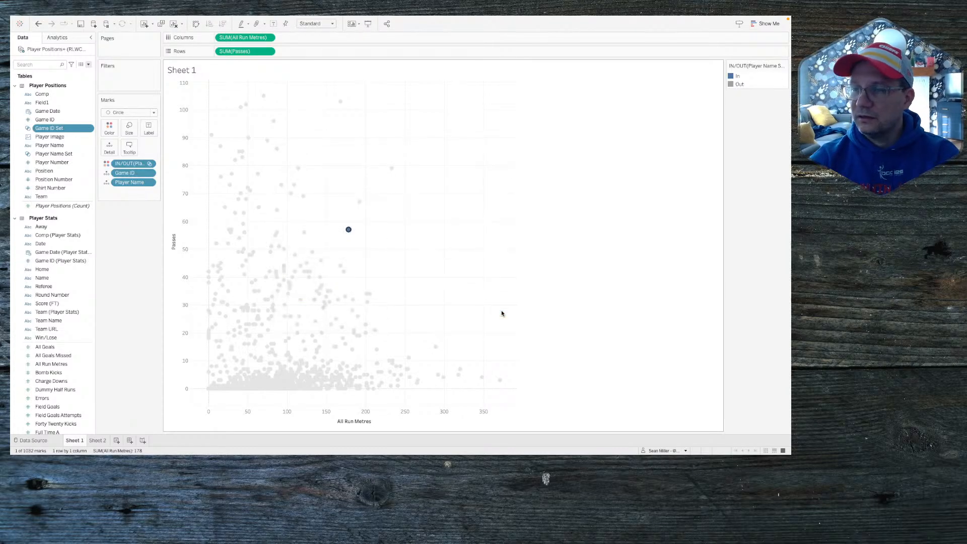
# Step: Test the set actions by selecting and deselecting one player's game mark, leaving every mark Out
pyautogui.click(368, 231)
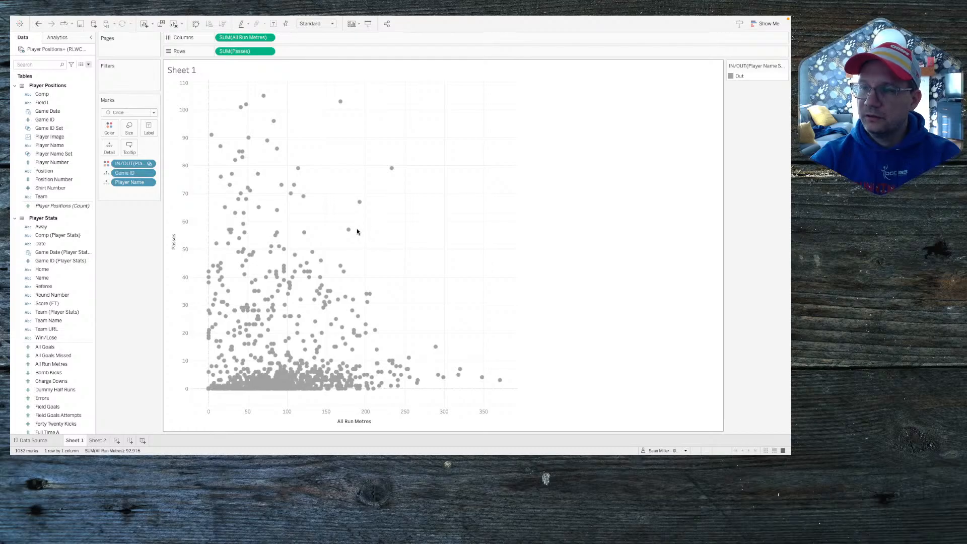
pyautogui.moveTo(350, 232)
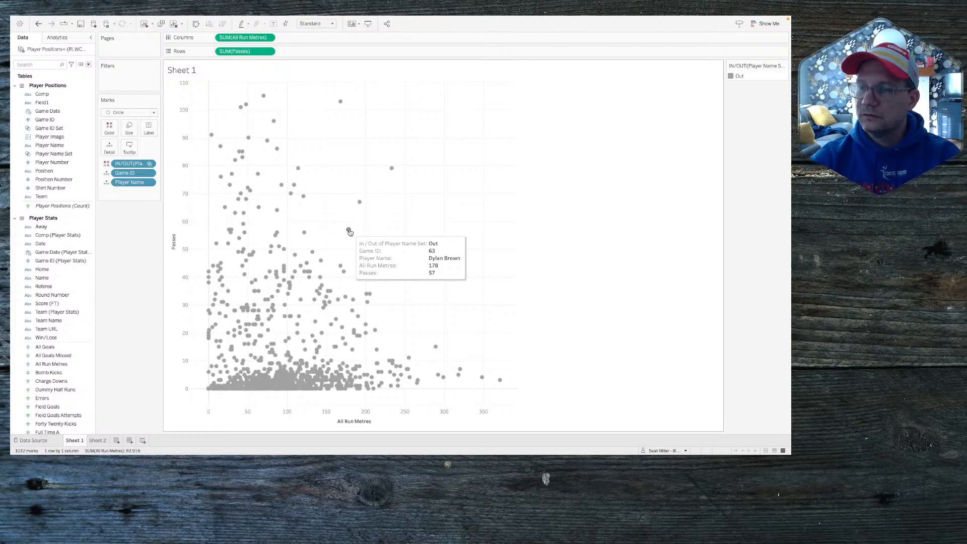
pyautogui.click(349, 231)
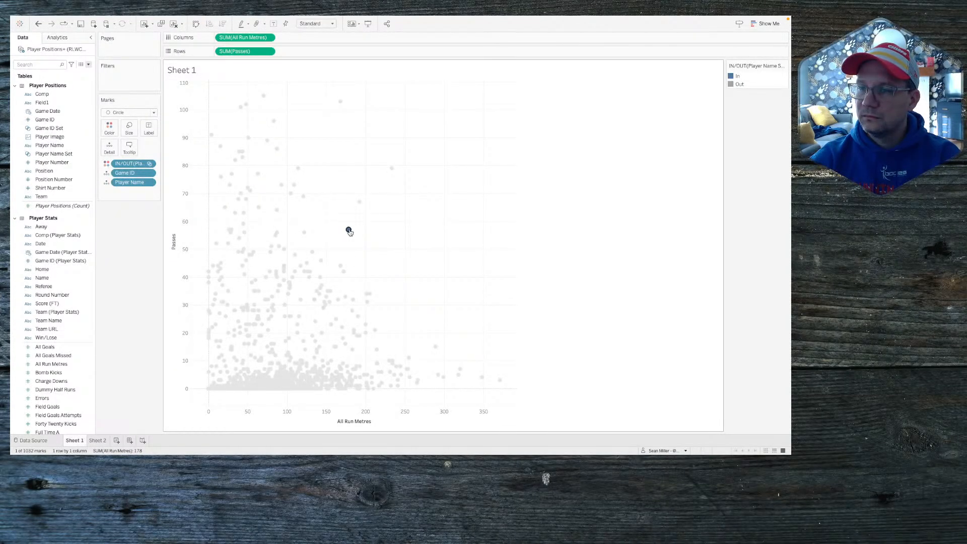
pyautogui.click(349, 231)
pyautogui.click(348, 230)
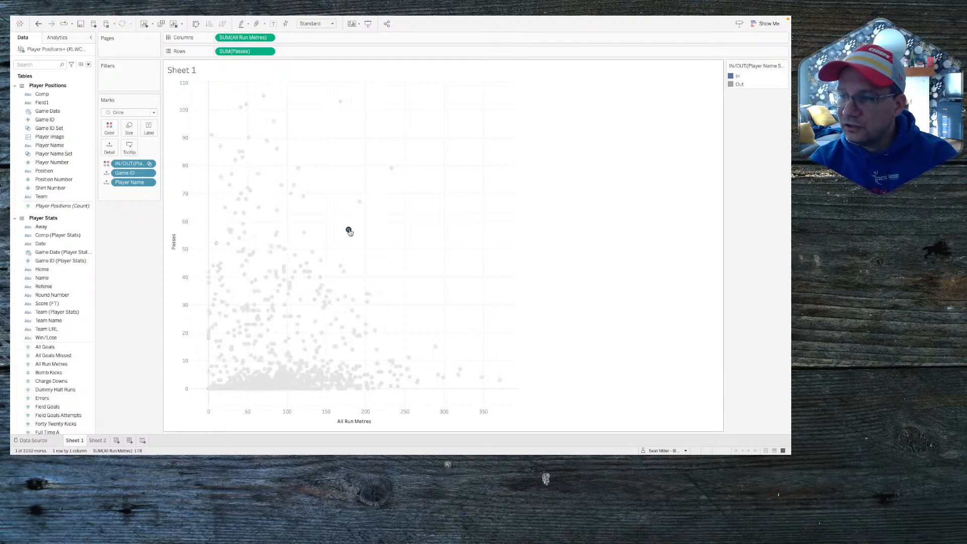
pyautogui.moveTo(303, 264)
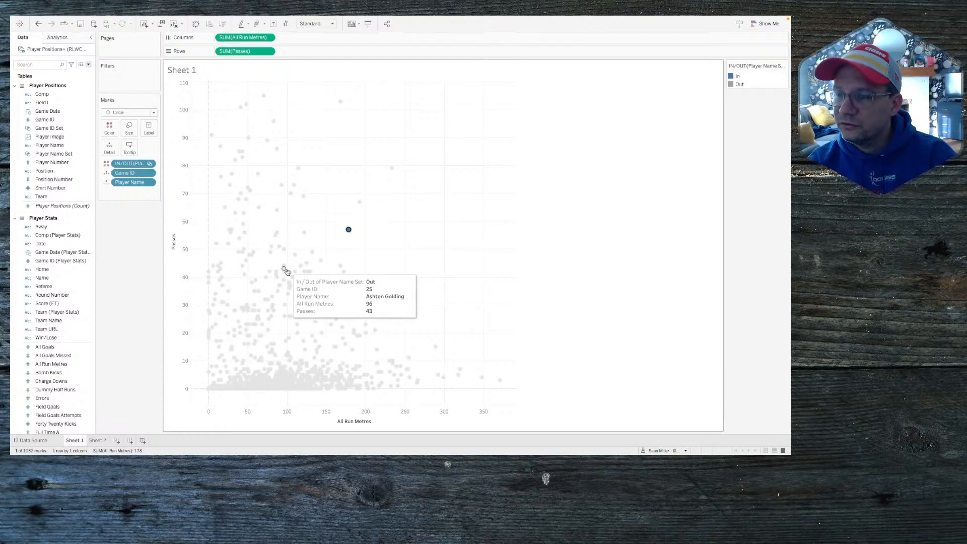
pyautogui.click(349, 231)
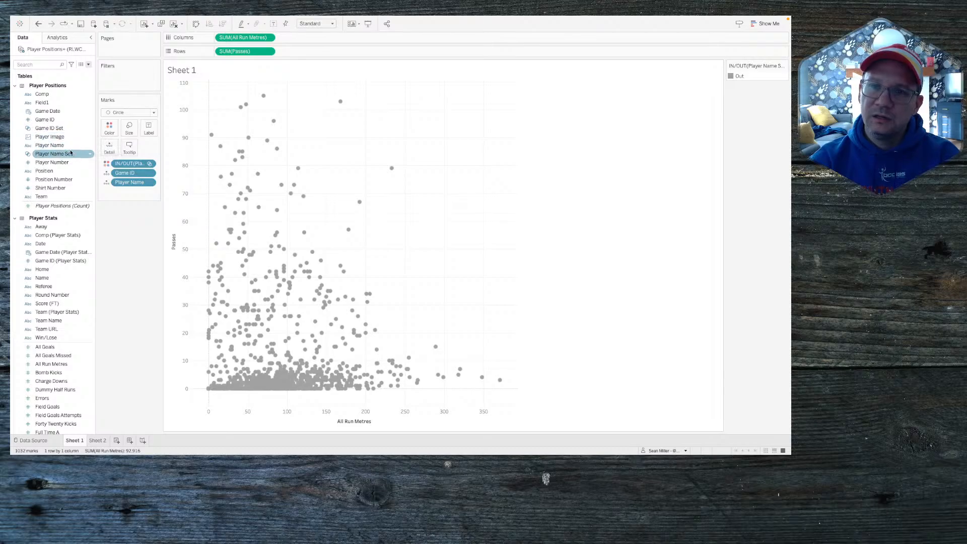
# Step: Add Game ID Set to the marks as Color, test with one mark, and widen the legend
pyautogui.moveTo(58, 130); pyautogui.dragTo(106, 148)
pyautogui.click(106, 192)
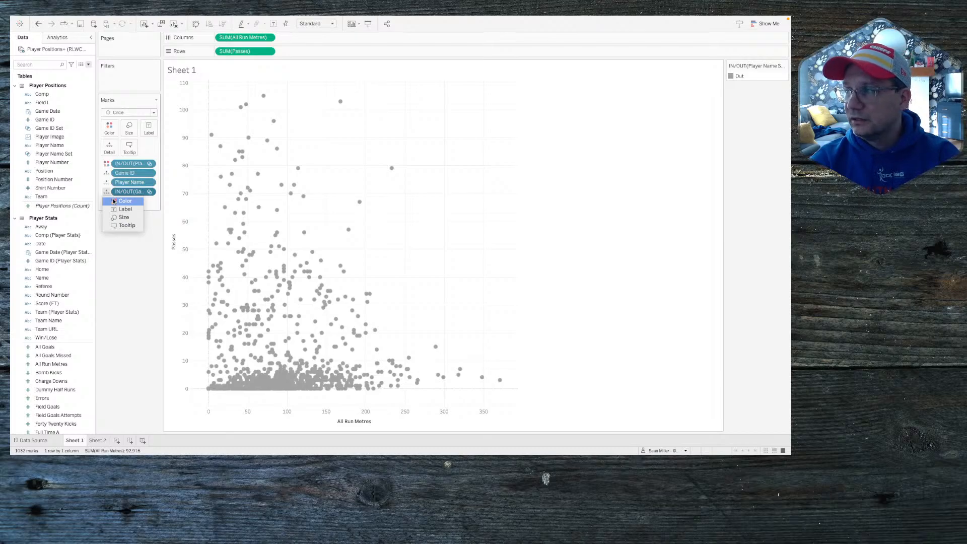
pyautogui.click(113, 202)
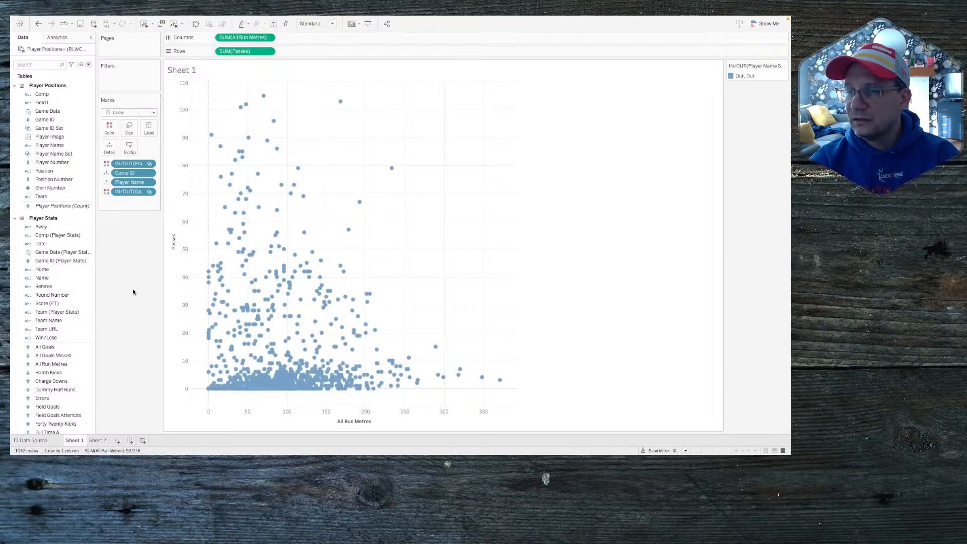
pyautogui.click(391, 168)
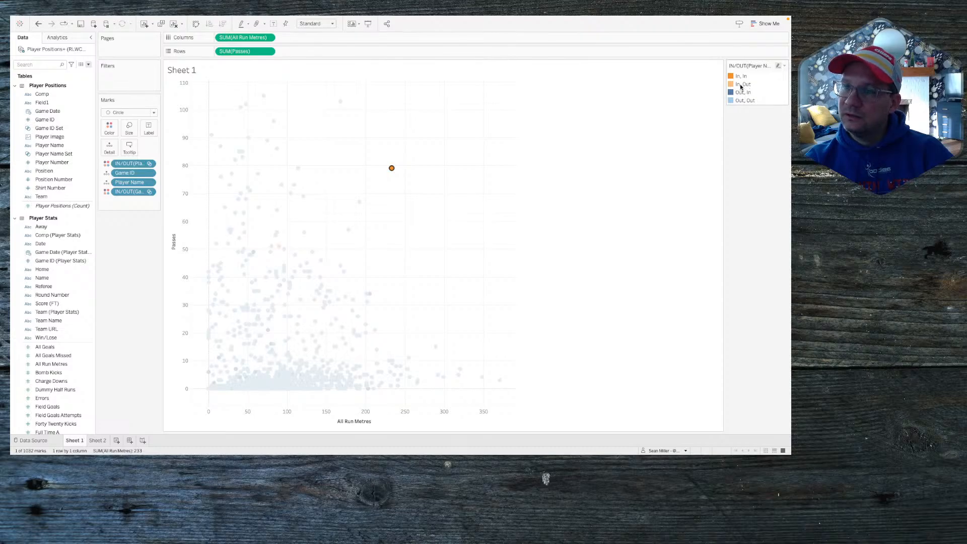
pyautogui.moveTo(724, 76); pyautogui.dragTo(640, 80)
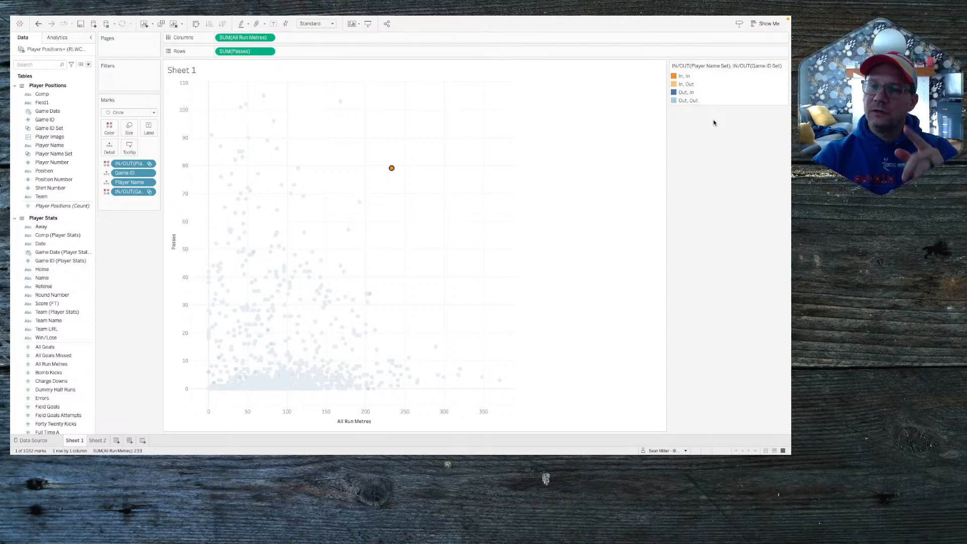
pyautogui.click(410, 147)
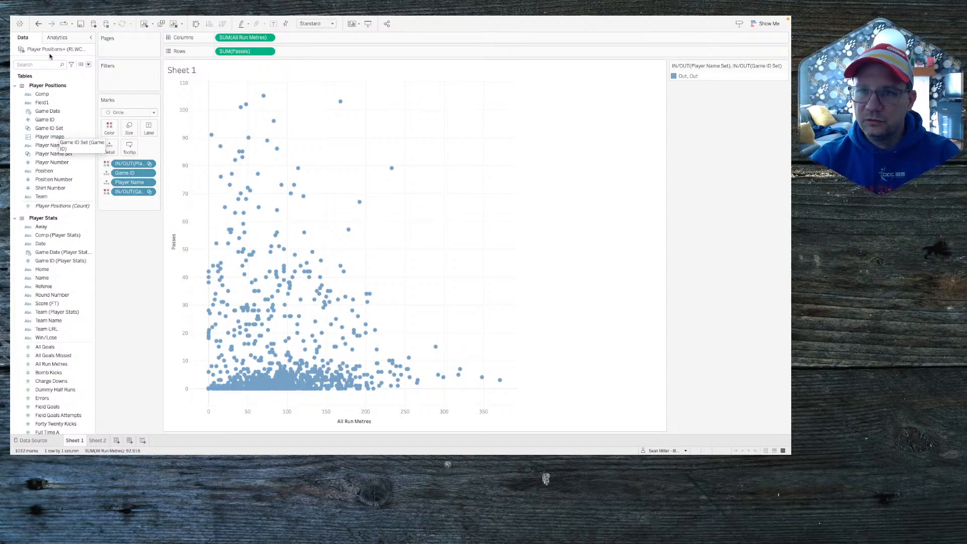
# Step: Undo the recent changes back to Sheet 2, then redo to restore the Passes and run metres bars
pyautogui.click(40, 24)
pyautogui.click(39, 23)
pyautogui.click(40, 23)
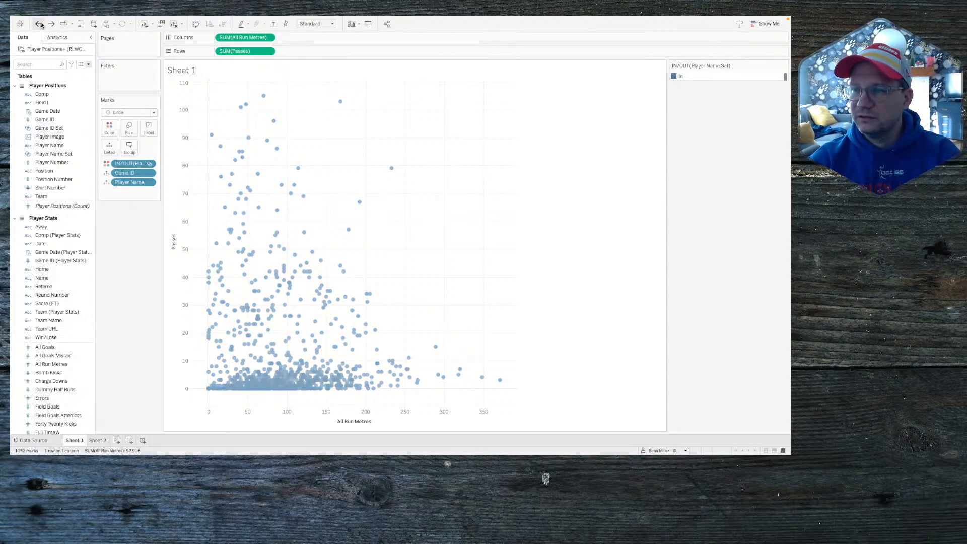
pyautogui.click(40, 24)
pyautogui.click(40, 24)
pyautogui.click(40, 23)
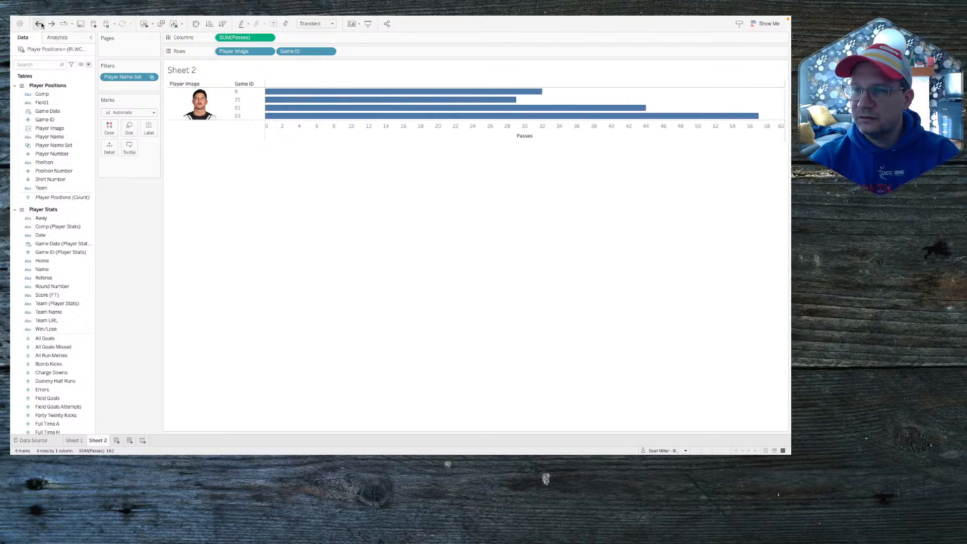
pyautogui.click(40, 23)
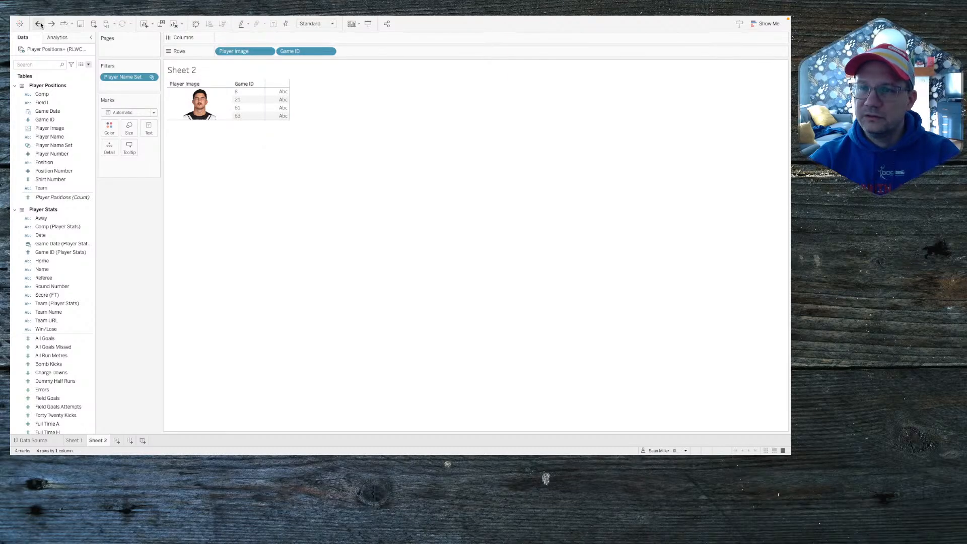
pyautogui.click(51, 24)
pyautogui.click(51, 24)
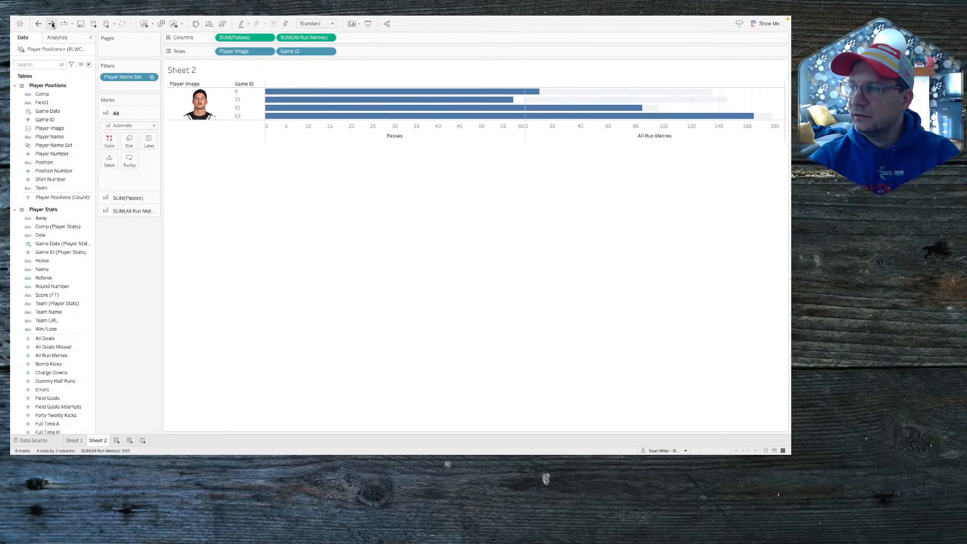
# Step: On Sheet 1, delete Player Name Set despite the Sheet 2 warning and remove the player detail pill
pyautogui.click(74, 441)
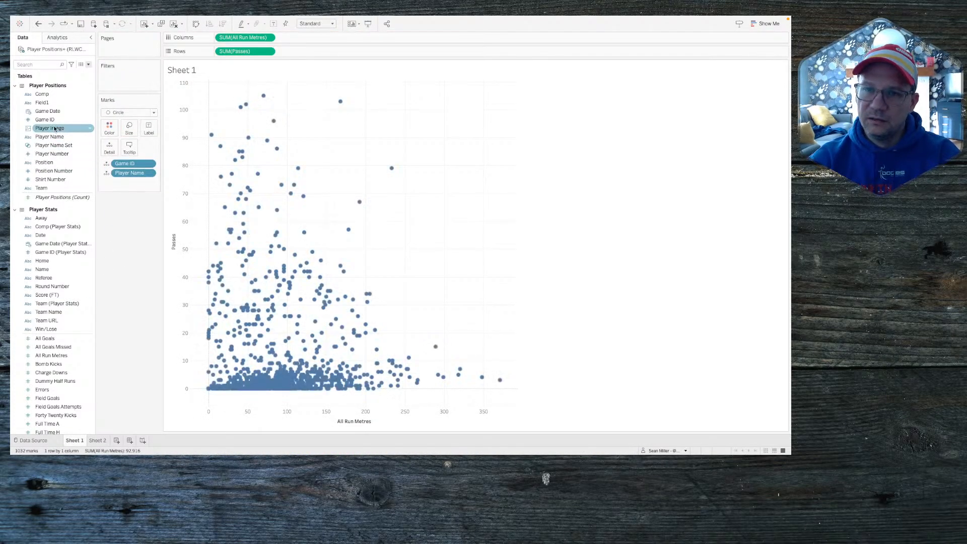
pyautogui.rightClick(52, 145)
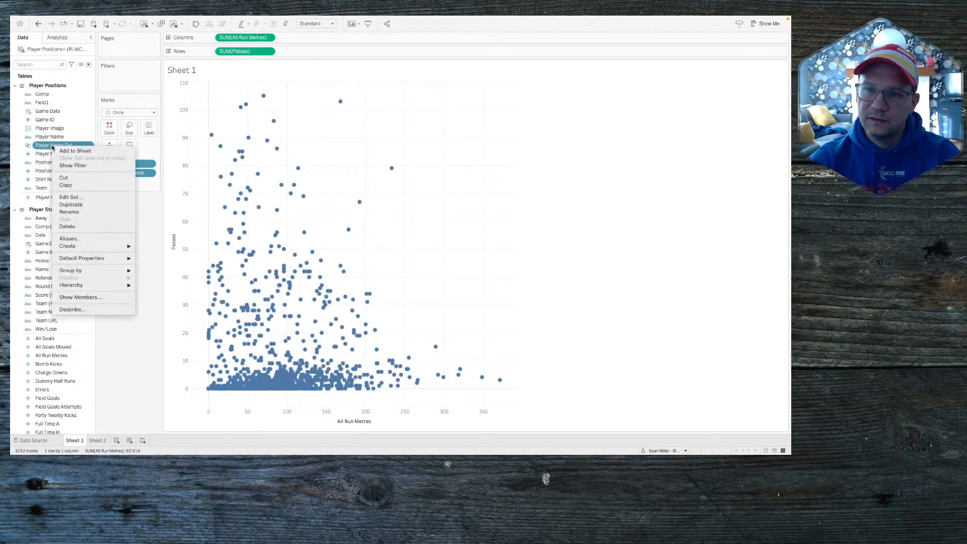
pyautogui.click(73, 227)
pyautogui.click(454, 246)
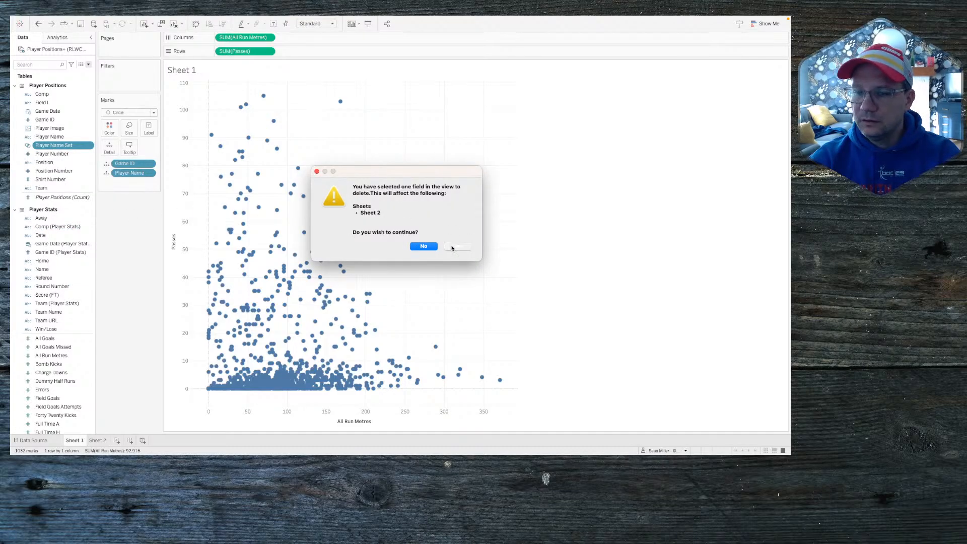
pyautogui.click(400, 252)
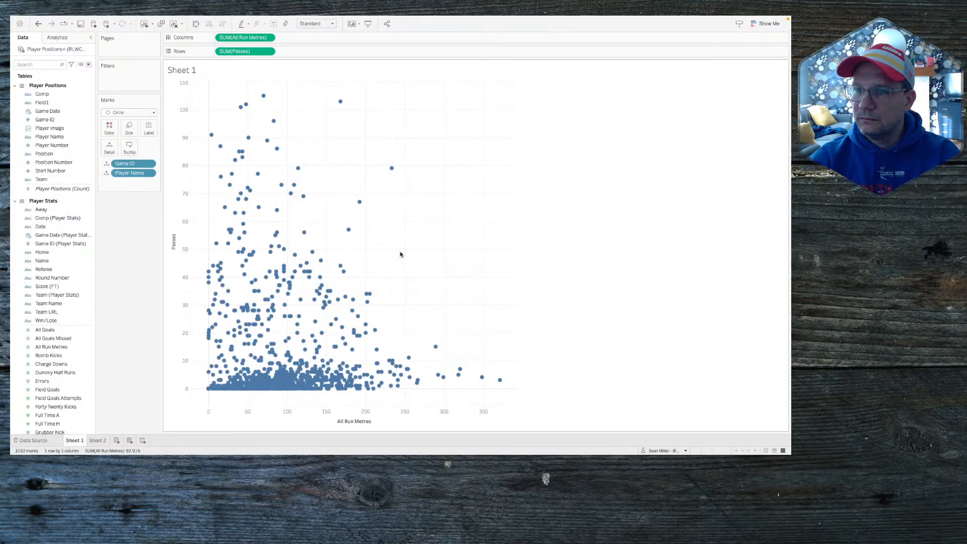
pyautogui.moveTo(130, 173); pyautogui.dragTo(131, 257)
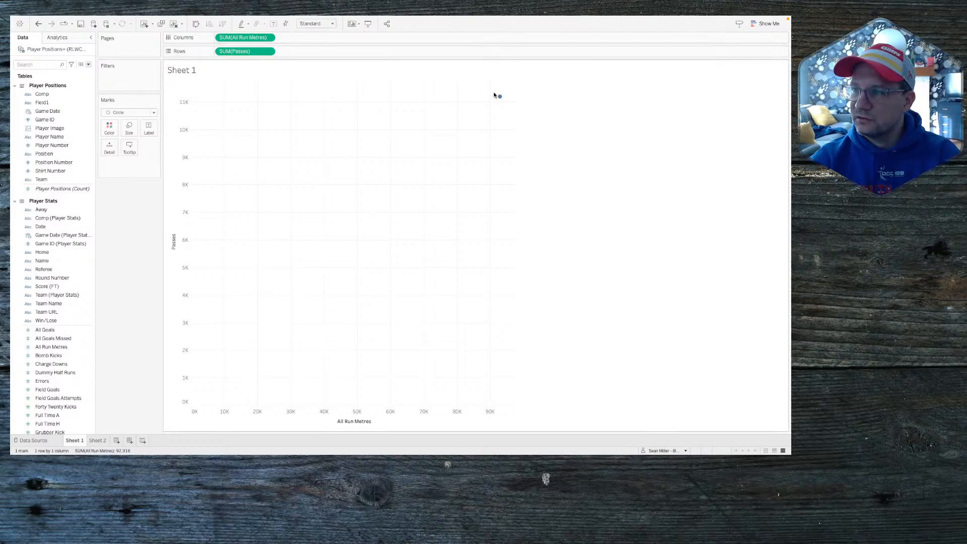
# Step: Start a new empty calculated field from the Data pane menu
pyautogui.click(88, 65)
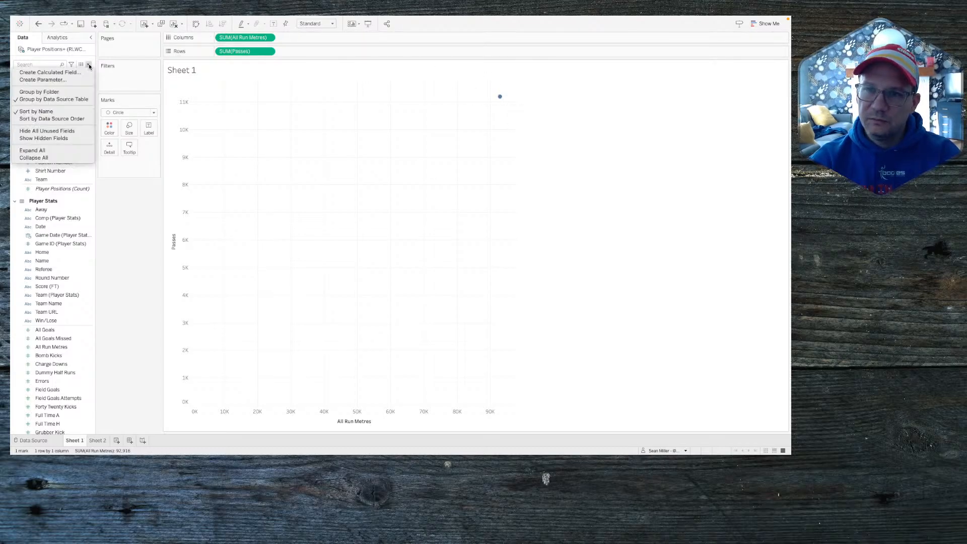
pyautogui.click(89, 65)
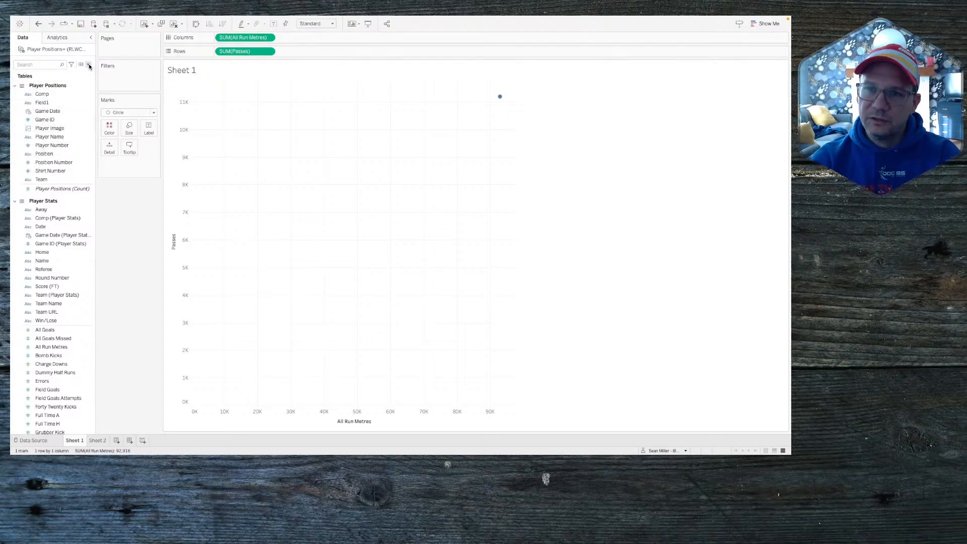
pyautogui.click(64, 121)
pyautogui.keyDown('ctrl'); pyautogui.click(60, 138); pyautogui.keyUp('ctrl')
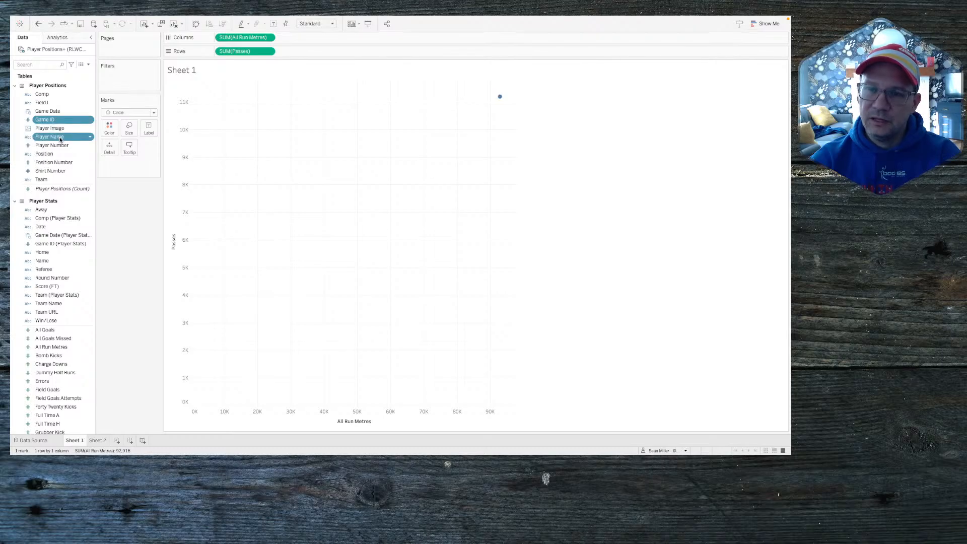
pyautogui.rightClick(60, 139)
pyautogui.click(56, 120)
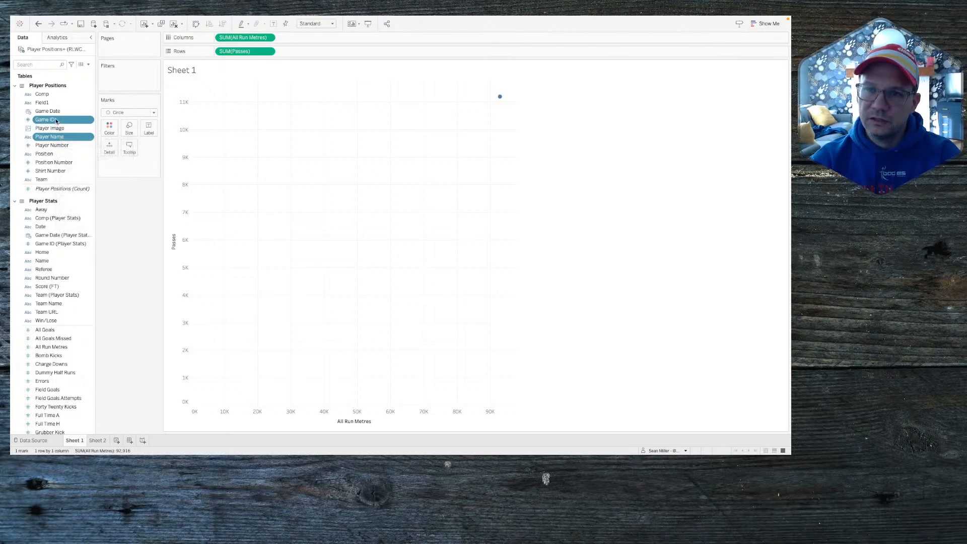
pyautogui.click(88, 64)
pyautogui.click(80, 69)
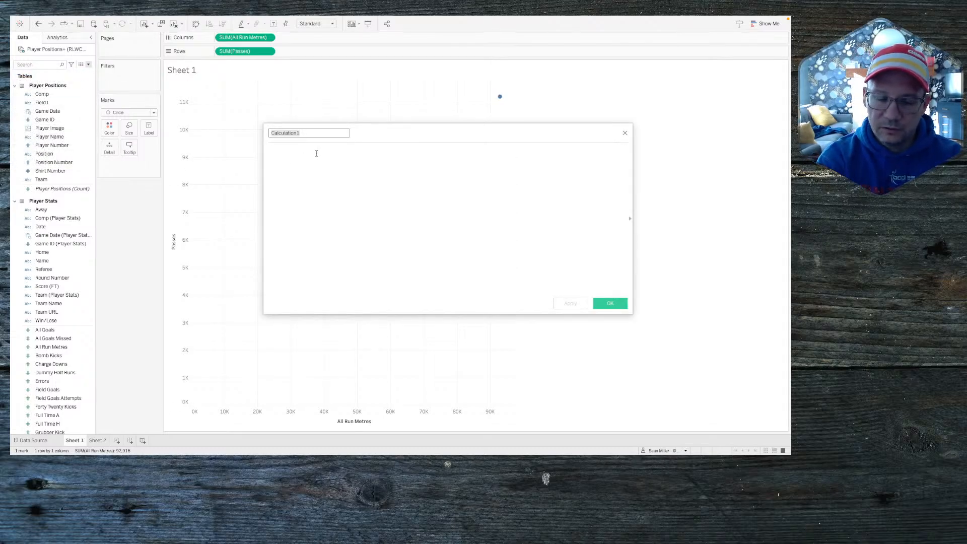
# Step: Write a calculation named Player Game Combo with the formula [Player Name]+'||'+STR([Game ID])
pyautogui.write('Player')
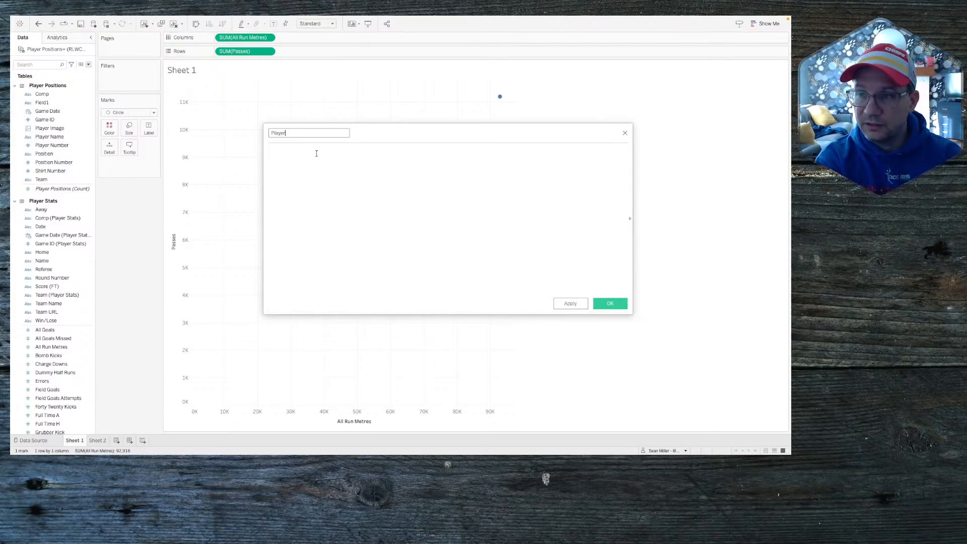
pyautogui.write(' Game Combo')
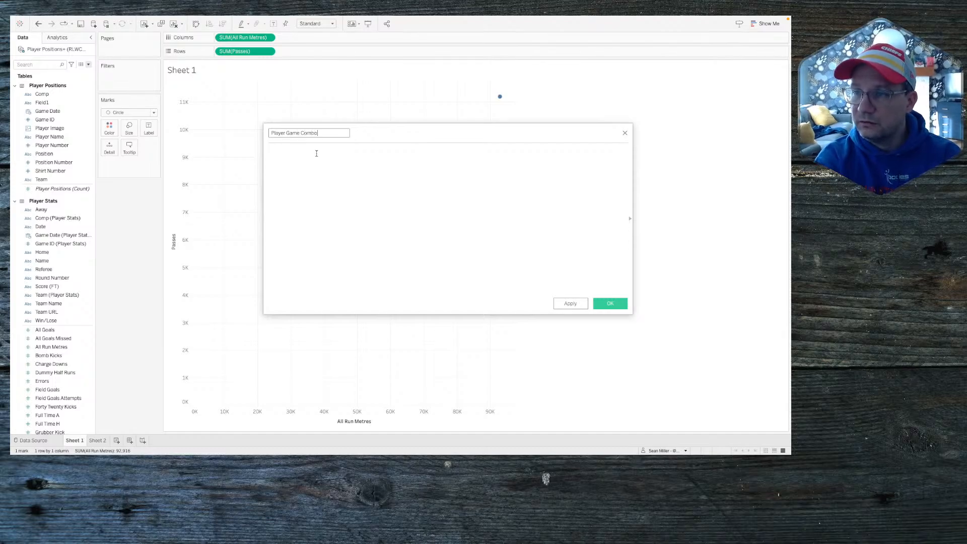
pyautogui.click(317, 153)
pyautogui.write('play')
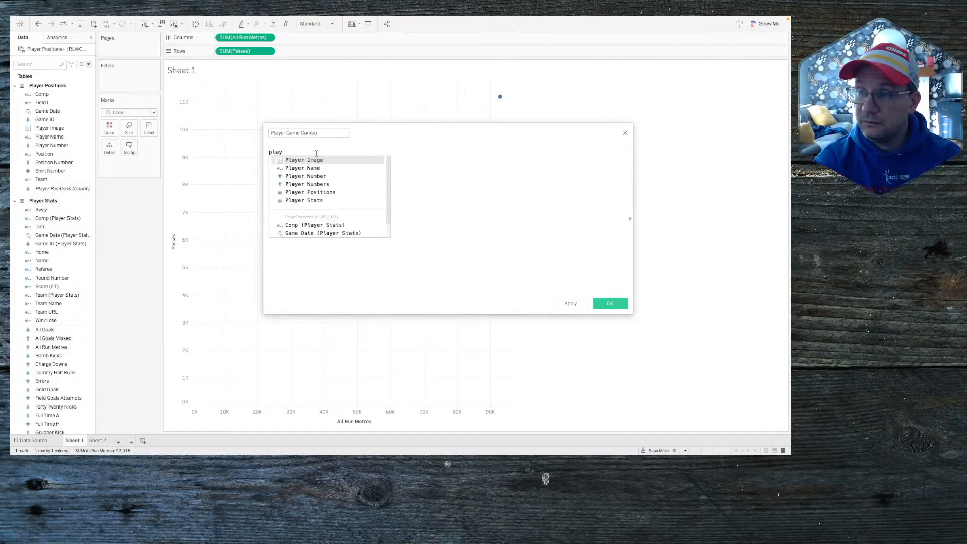
pyautogui.press('Down')
pyautogui.press('Return')
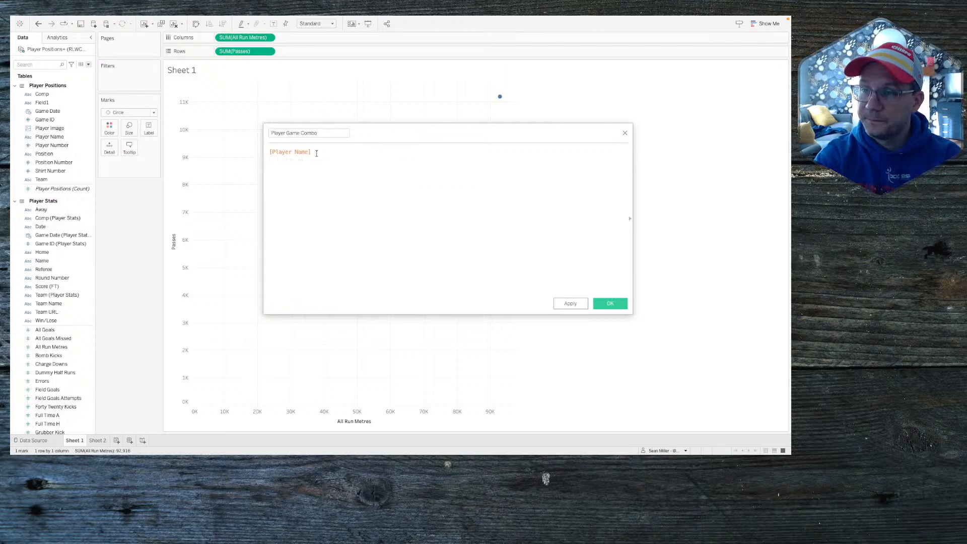
pyautogui.write('+')
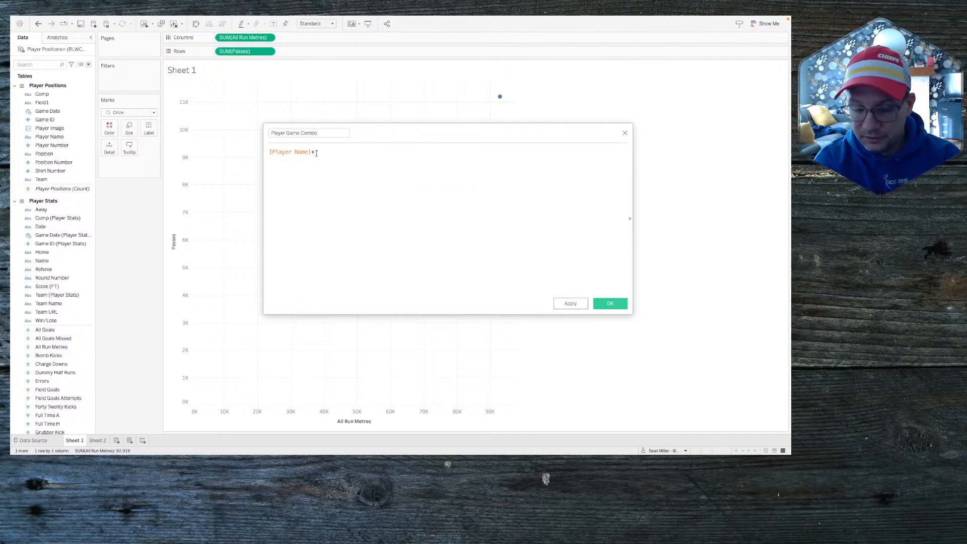
pyautogui.write("'")
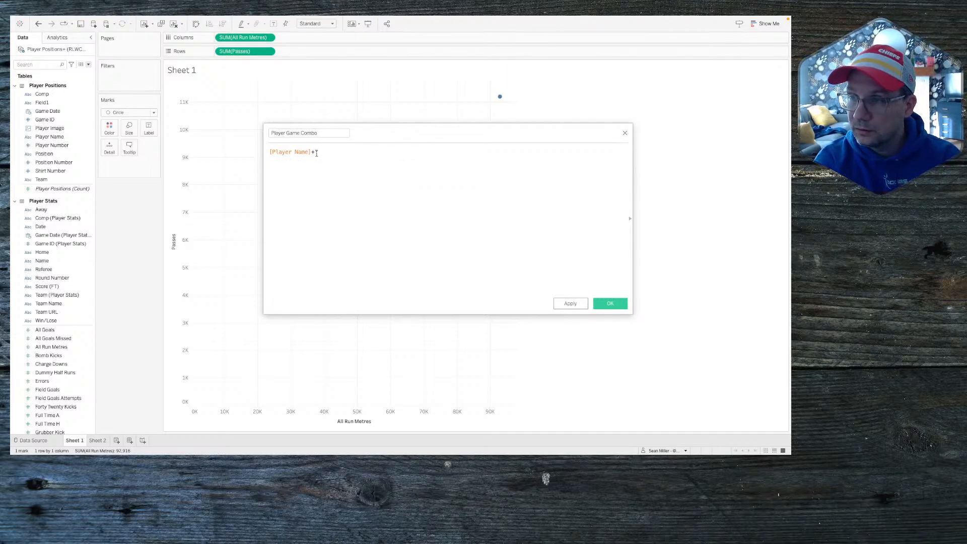
pyautogui.write(' | ')
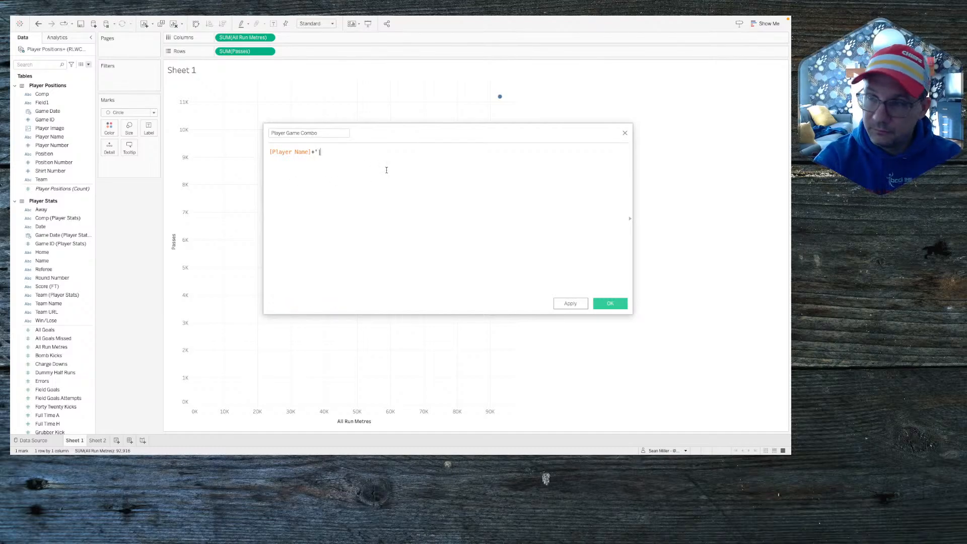
pyautogui.write("'")
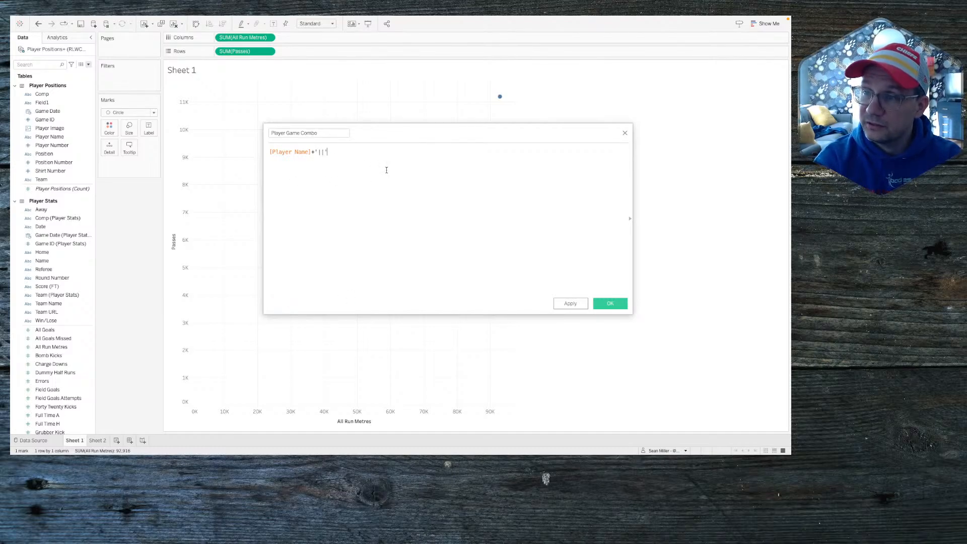
pyautogui.write('+')
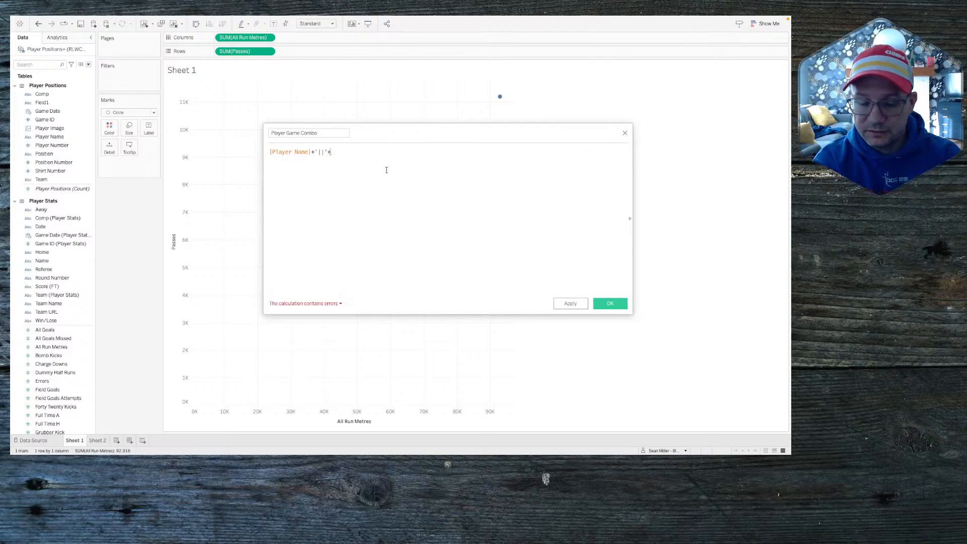
pyautogui.write('g')
pyautogui.press('BackSpace')
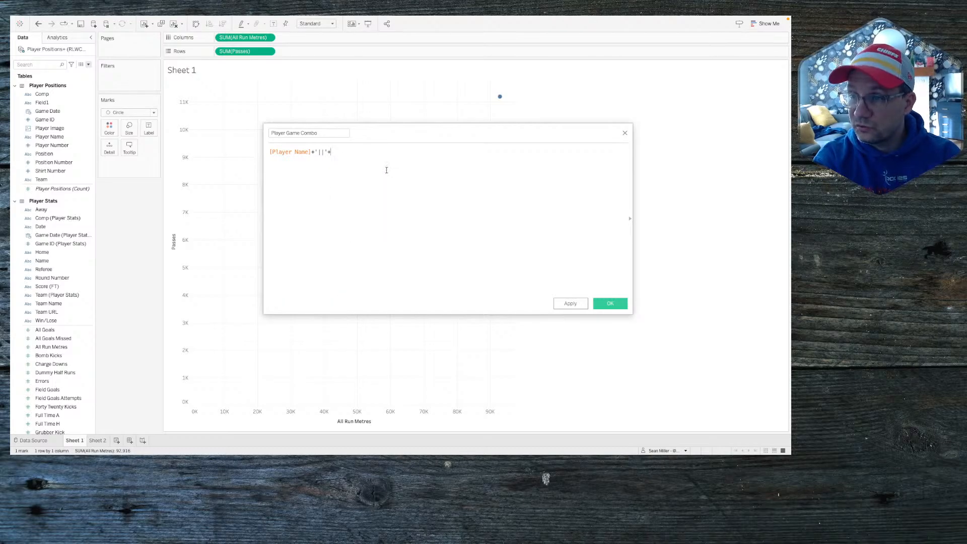
pyautogui.write('str(game')
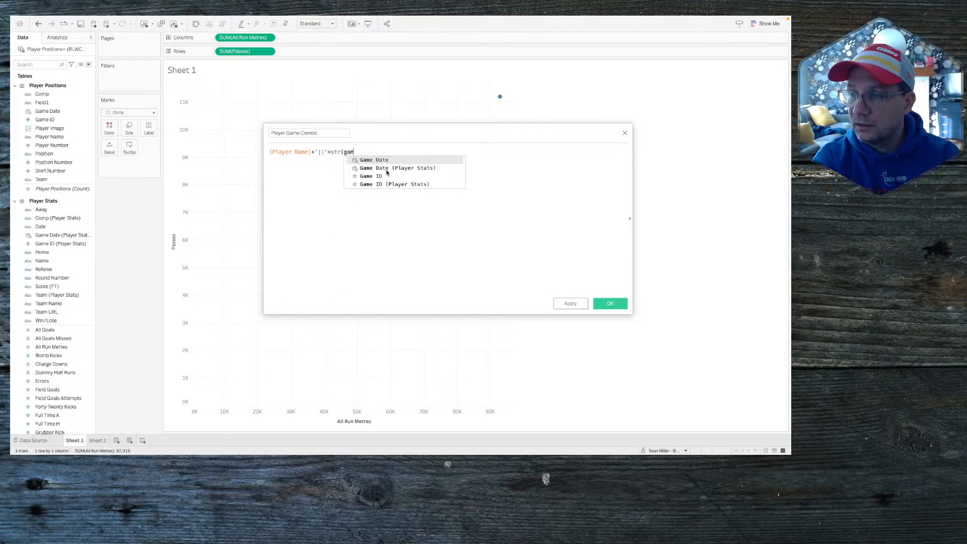
pyautogui.press('Down')
pyautogui.press('Down')
pyautogui.press('Return')
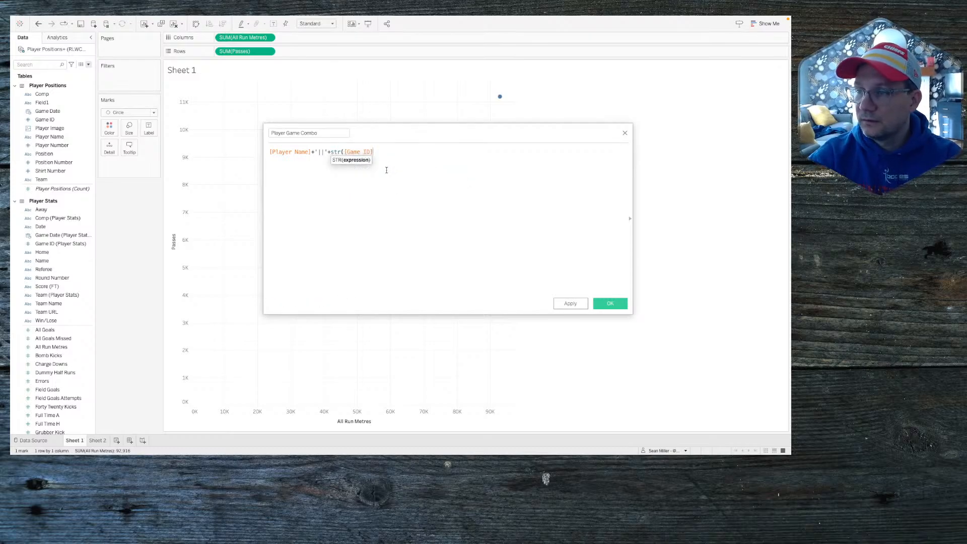
pyautogui.write(')')
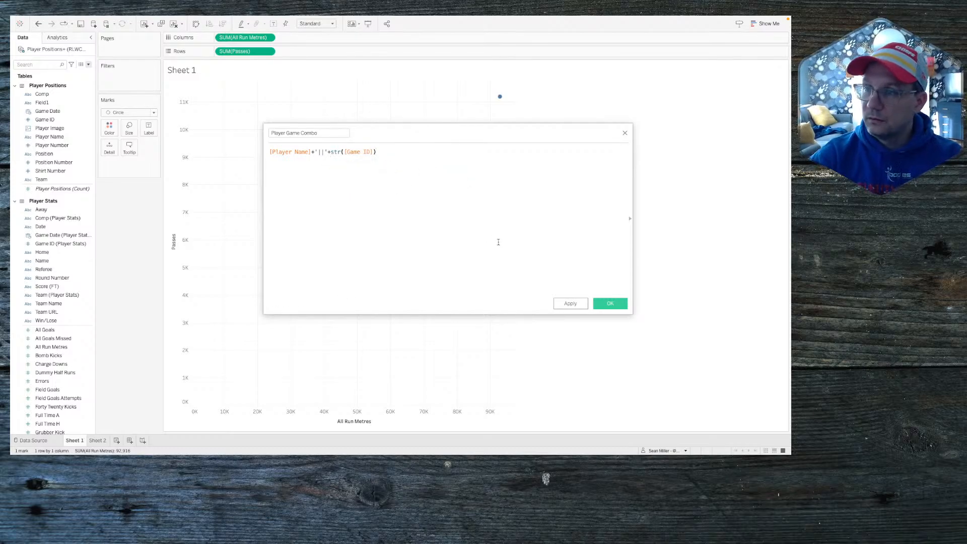
# Step: Save the calculation and put Player Game Combo on Detail, splitting the scatter into 1032 marks
pyautogui.click(600, 303)
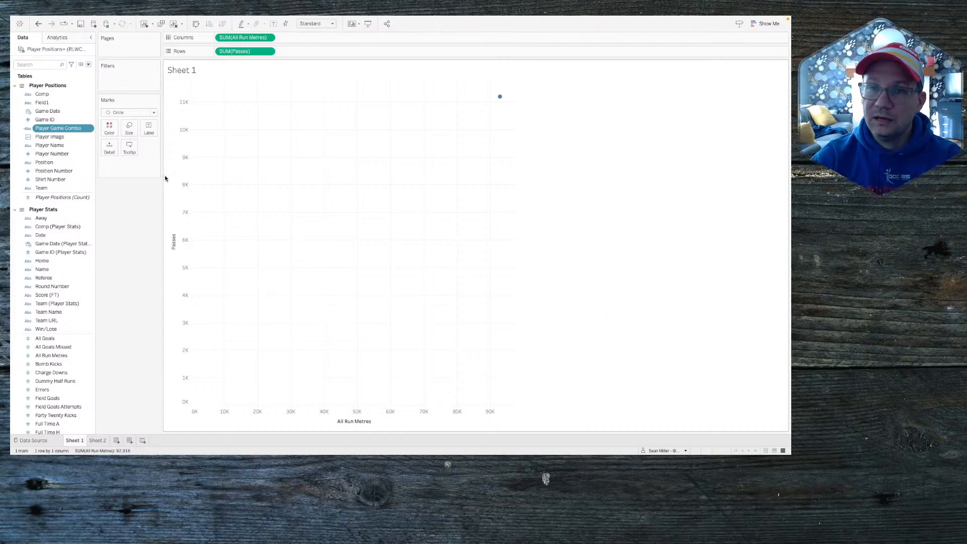
pyautogui.moveTo(60, 128); pyautogui.dragTo(110, 149)
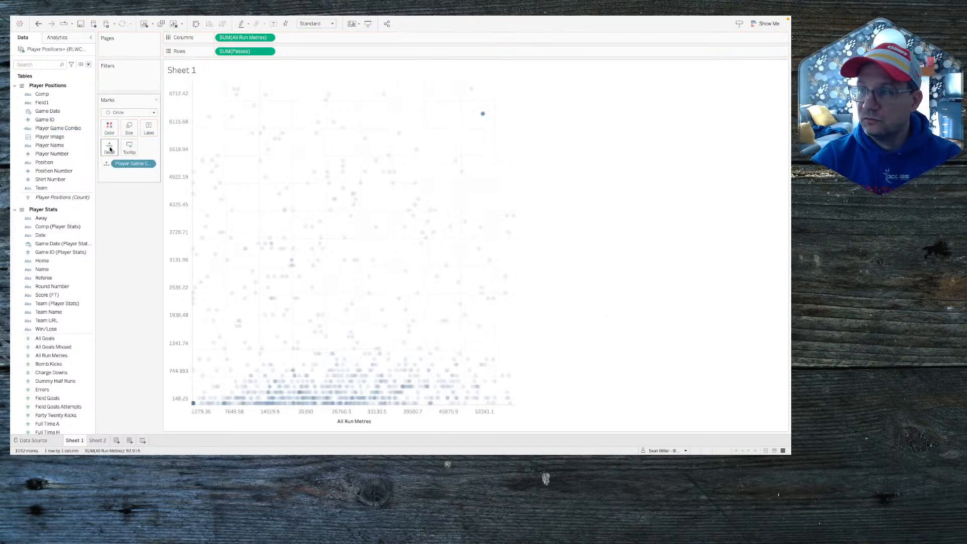
pyautogui.moveTo(330, 346)
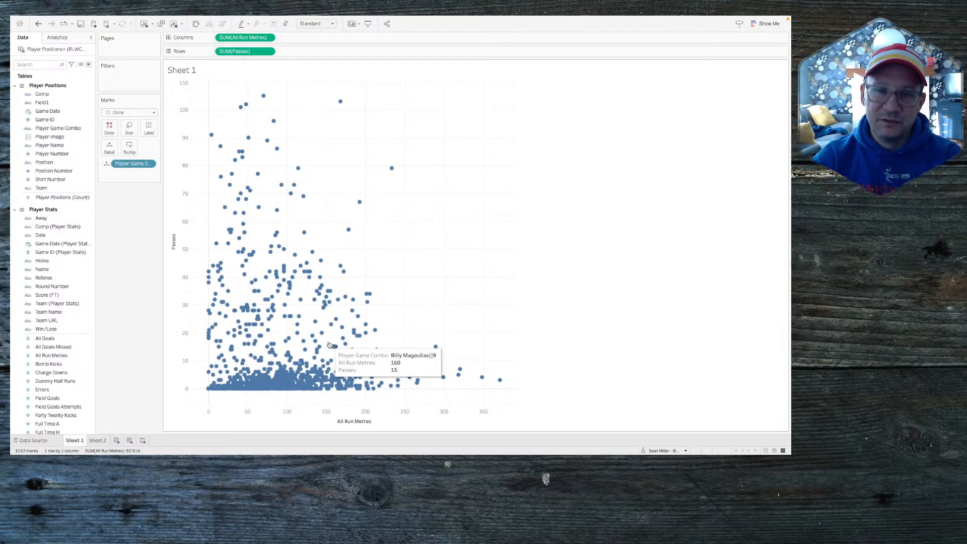
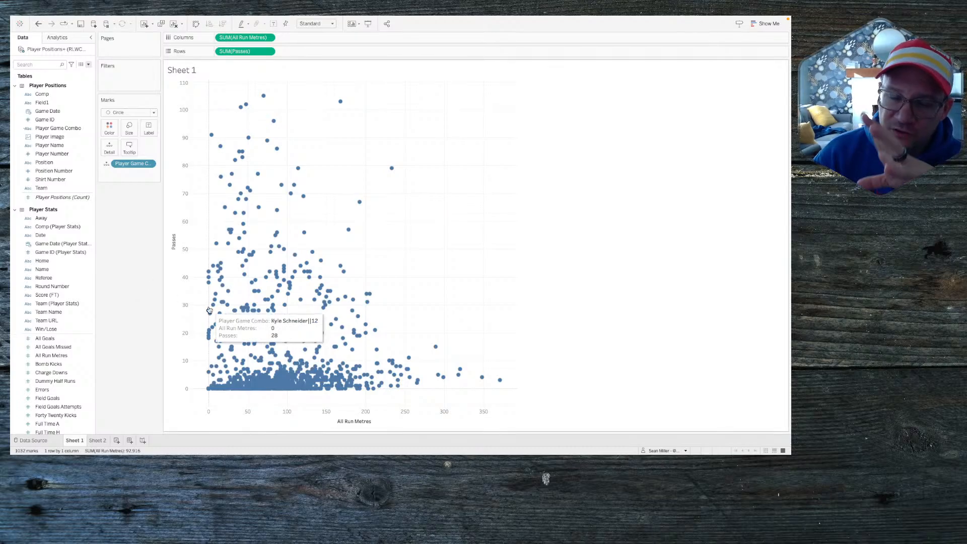
# Step: Open the workbook's Actions list from the Worksheet menu
pyautogui.moveTo(242, 314)
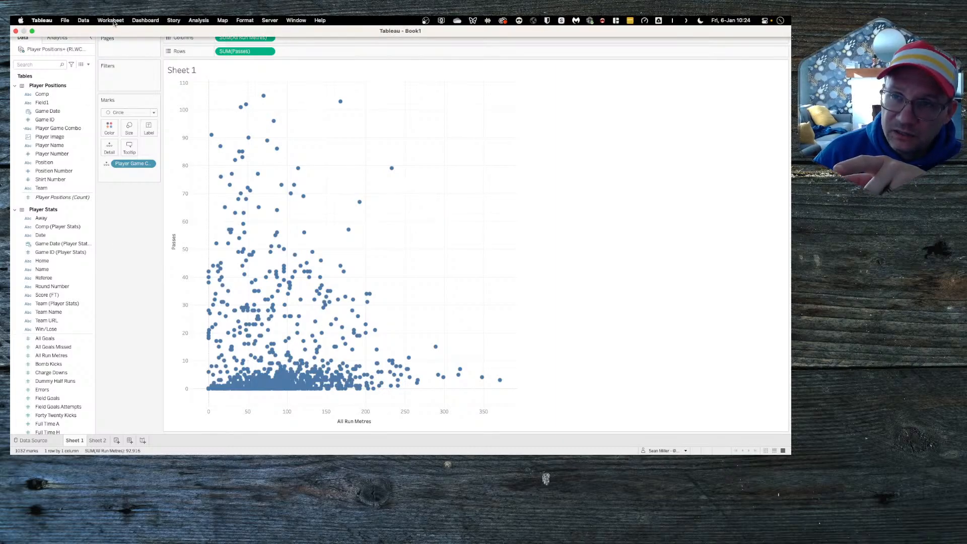
pyautogui.click(111, 20)
pyautogui.click(116, 78)
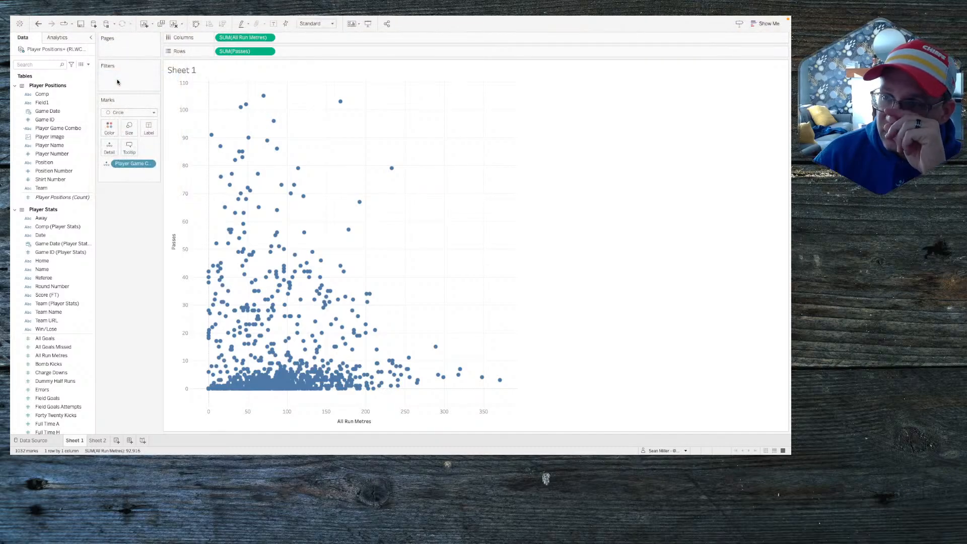
# Step: Inspect the player select set action without saving changes, then remove it and close the Actions list
pyautogui.doubleClick(318, 224)
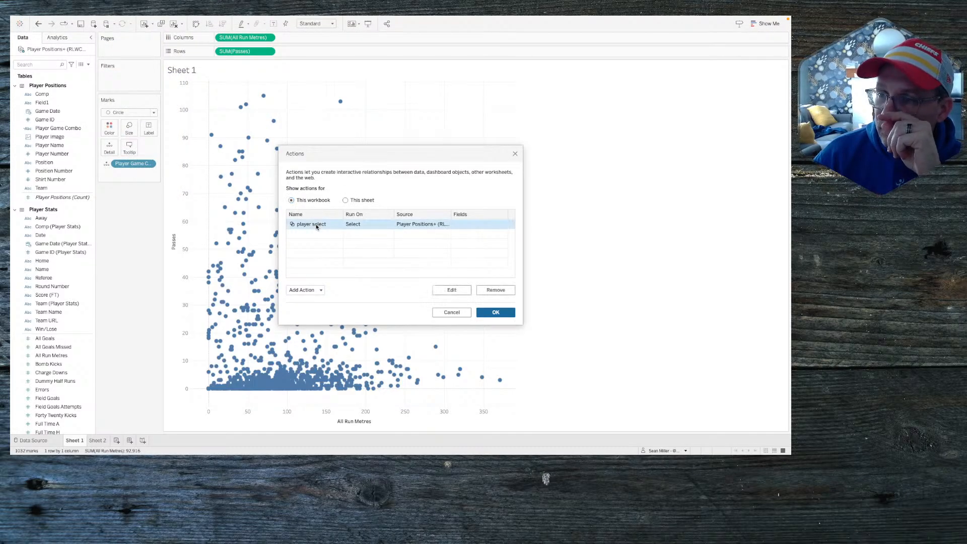
pyautogui.click(338, 262)
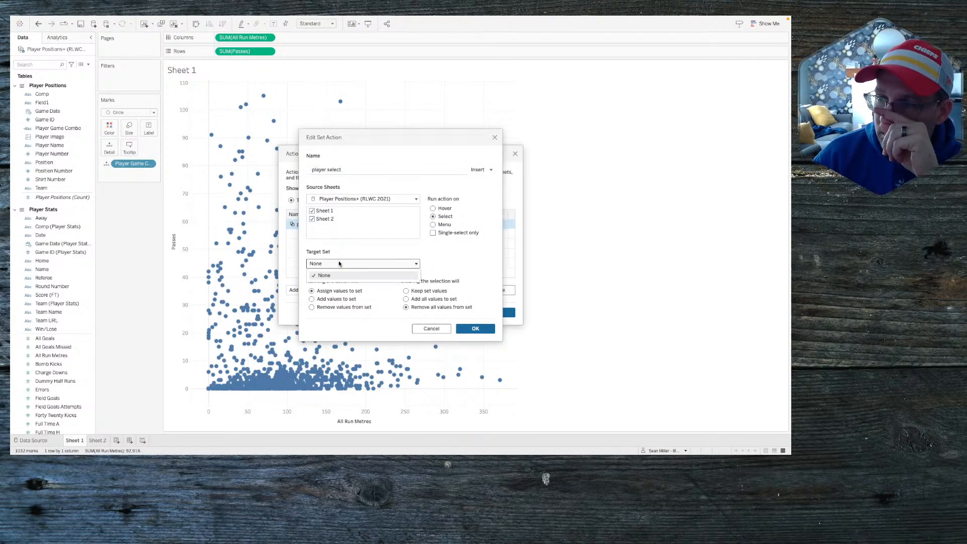
pyautogui.click(313, 219)
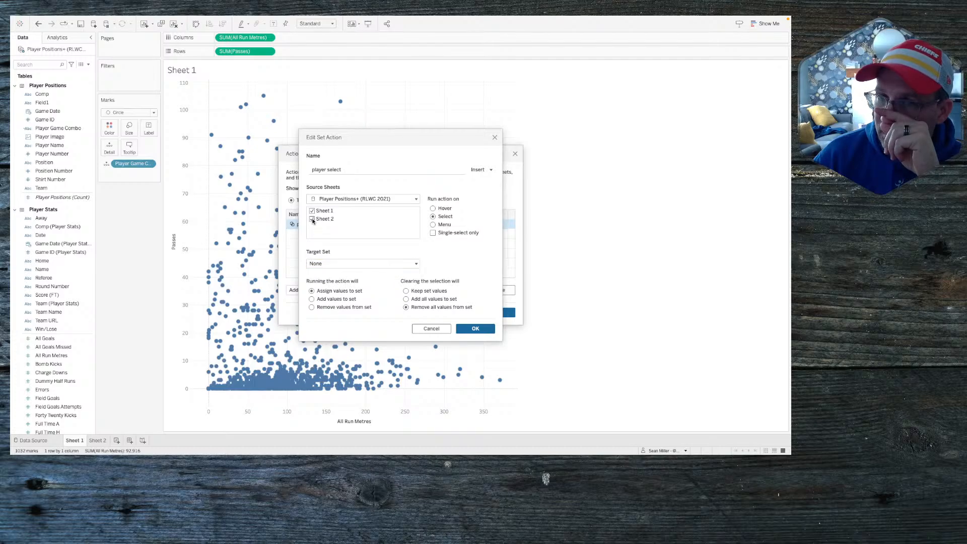
pyautogui.click(435, 328)
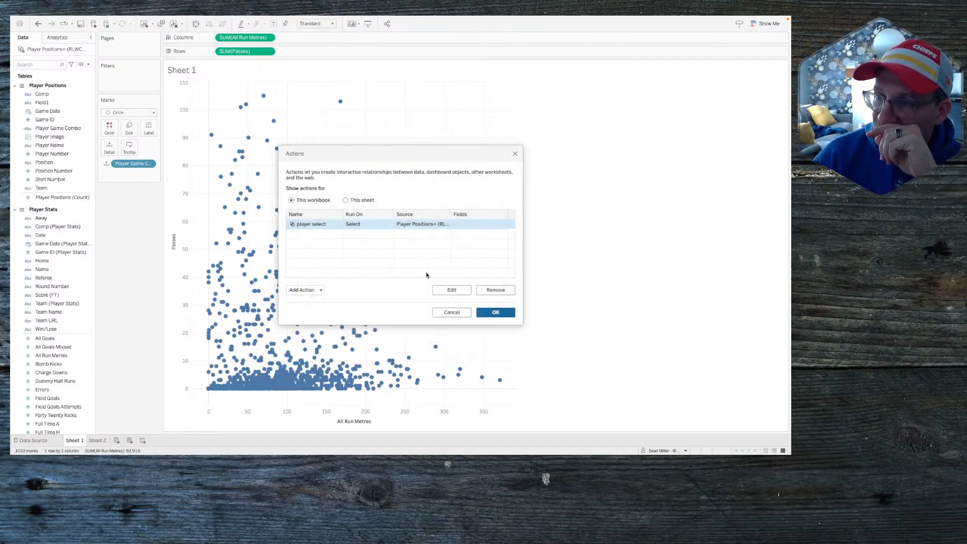
pyautogui.click(494, 291)
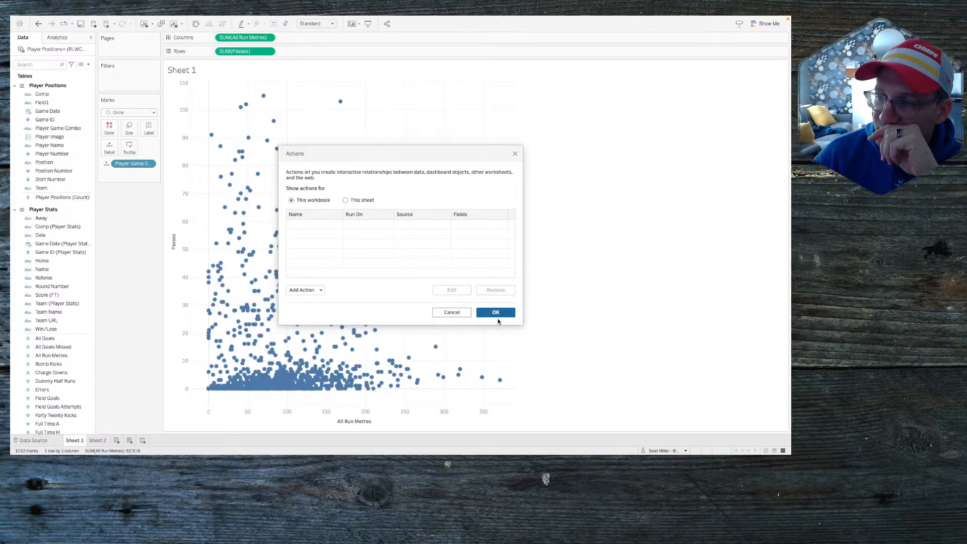
pyautogui.click(496, 315)
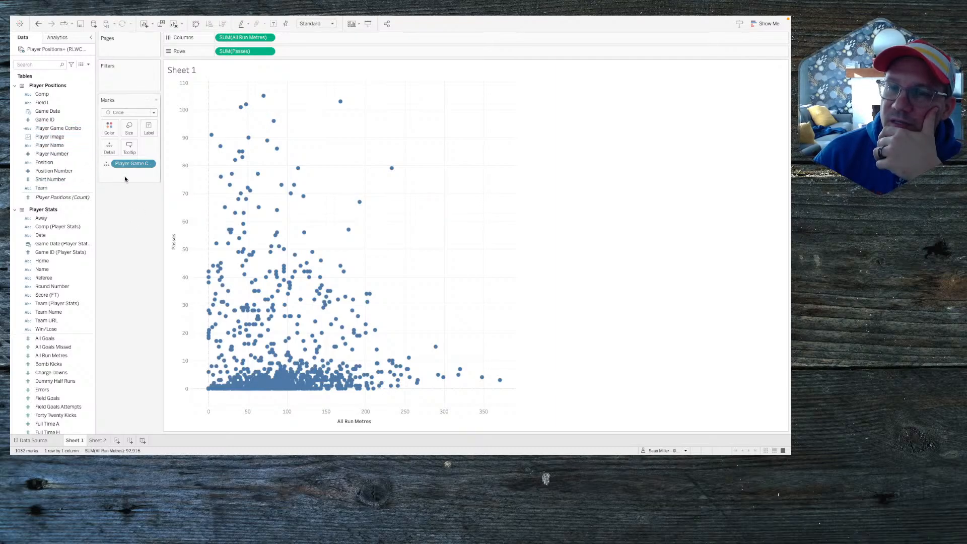
pyautogui.click(61, 146)
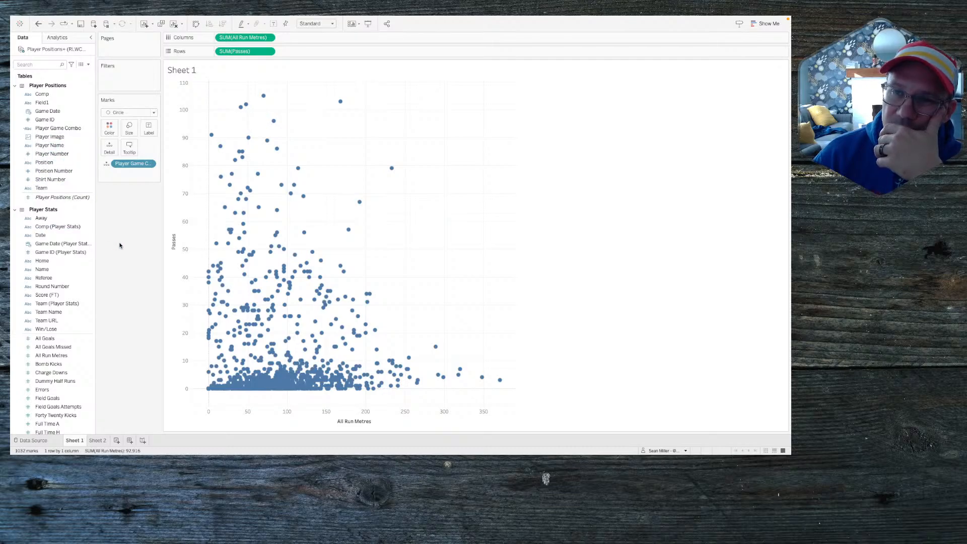
# Step: Start a new calculated field, then close it unsaved
pyautogui.click(88, 65)
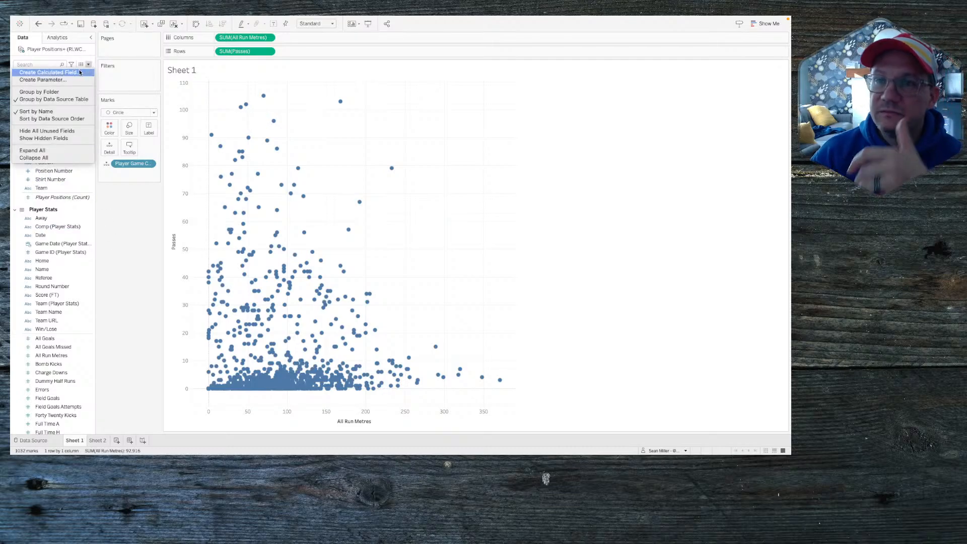
pyautogui.click(79, 72)
pyautogui.click(312, 156)
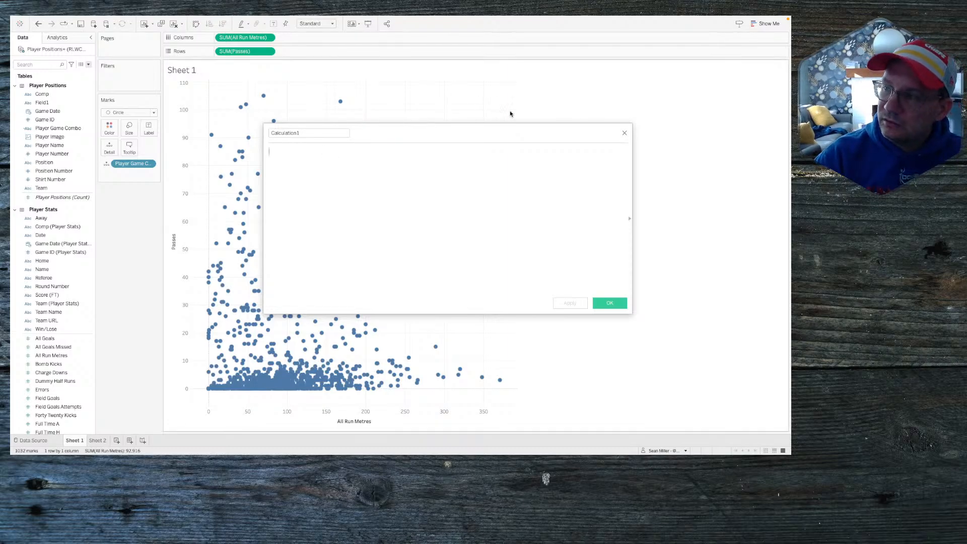
pyautogui.click(625, 134)
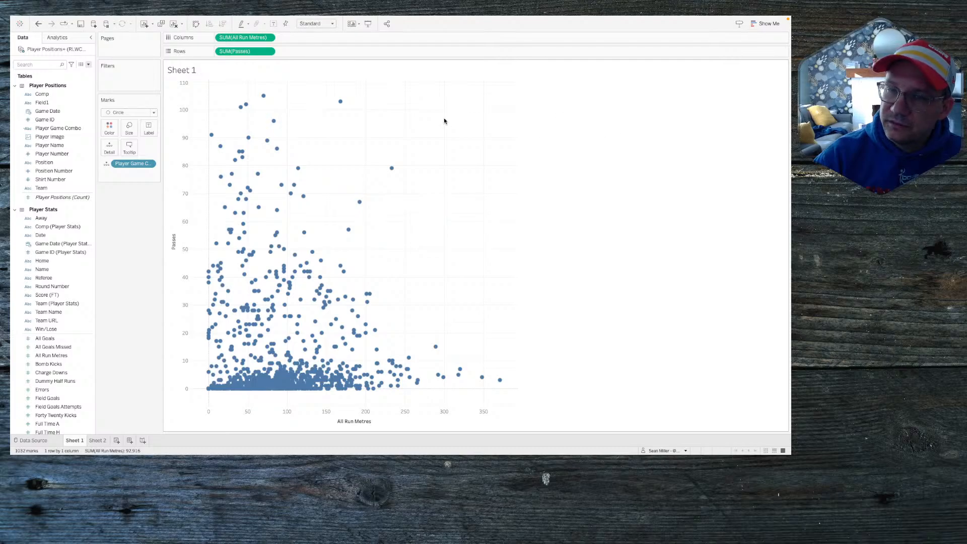
# Step: Create a String parameter named Player Name
pyautogui.click(89, 64)
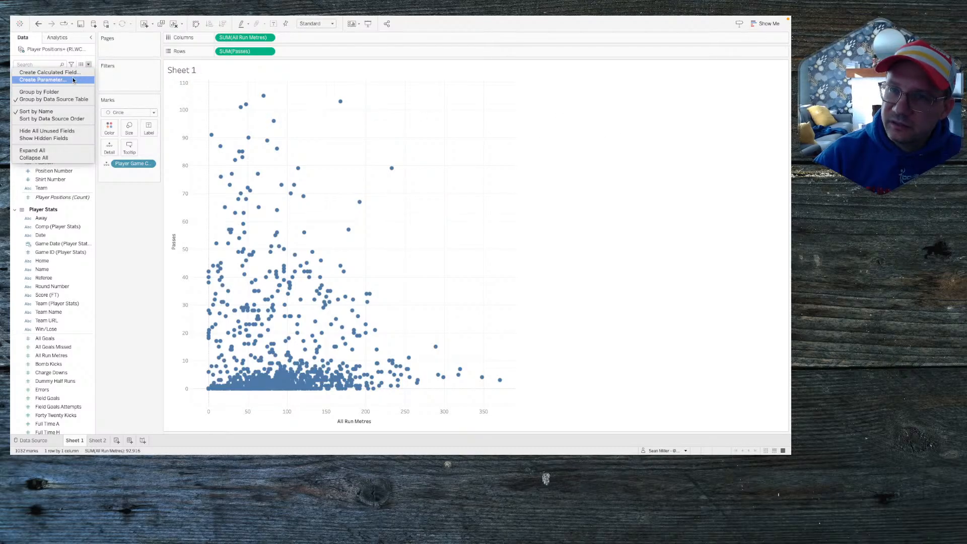
pyautogui.click(82, 80)
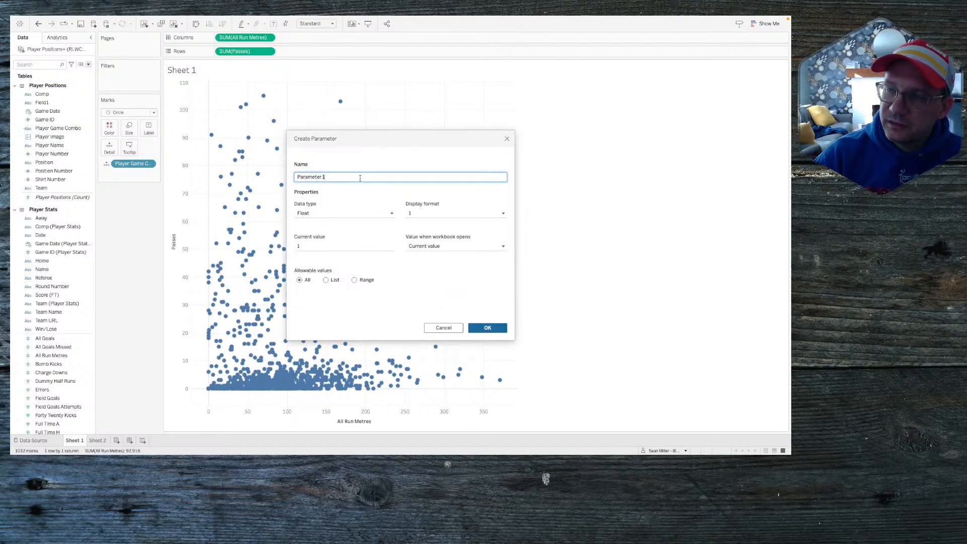
pyautogui.tripleClick(361, 178)
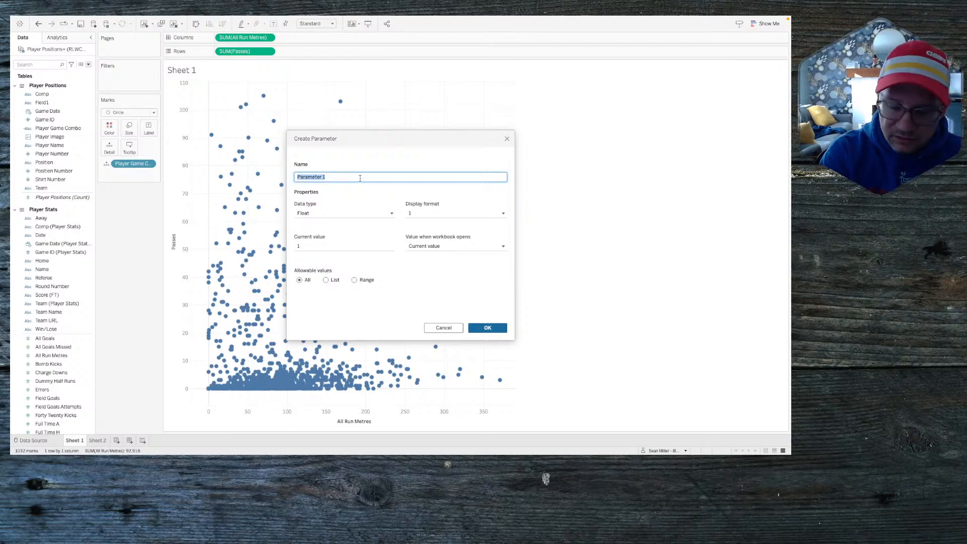
pyautogui.write('Player')
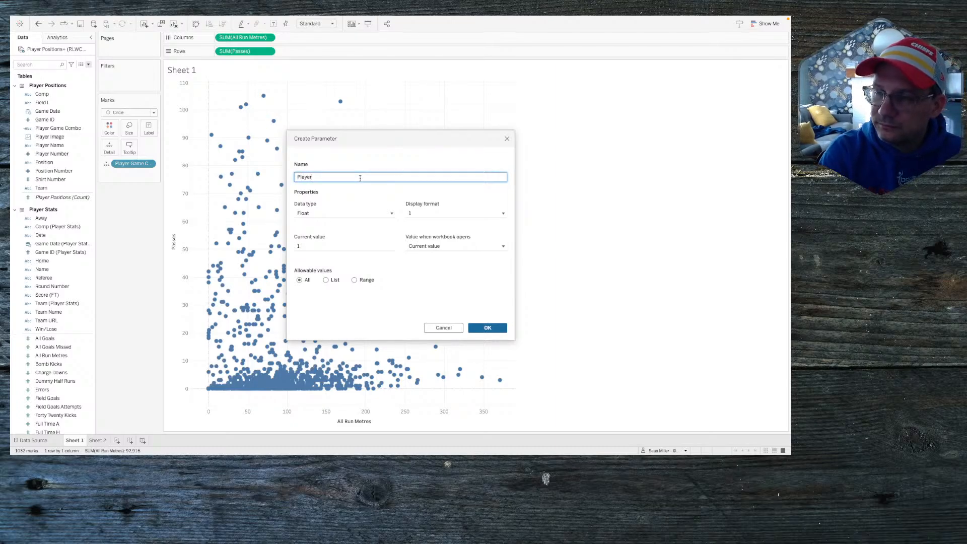
pyautogui.write(' Name')
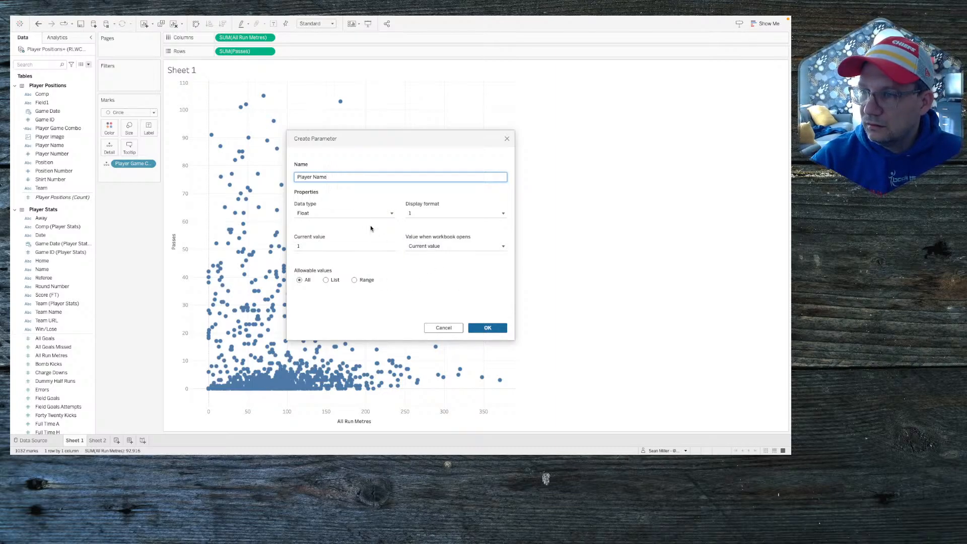
pyautogui.click(343, 217)
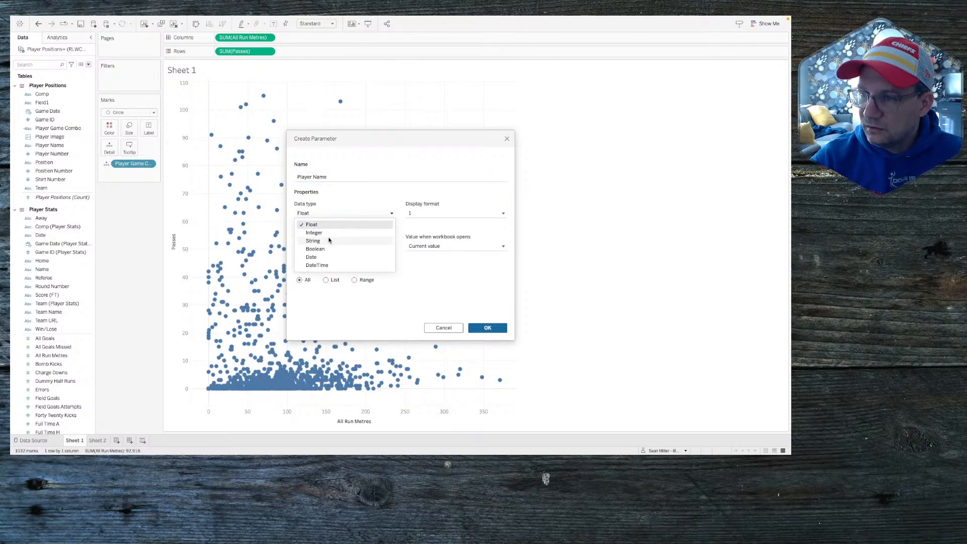
pyautogui.click(329, 240)
pyautogui.click(483, 328)
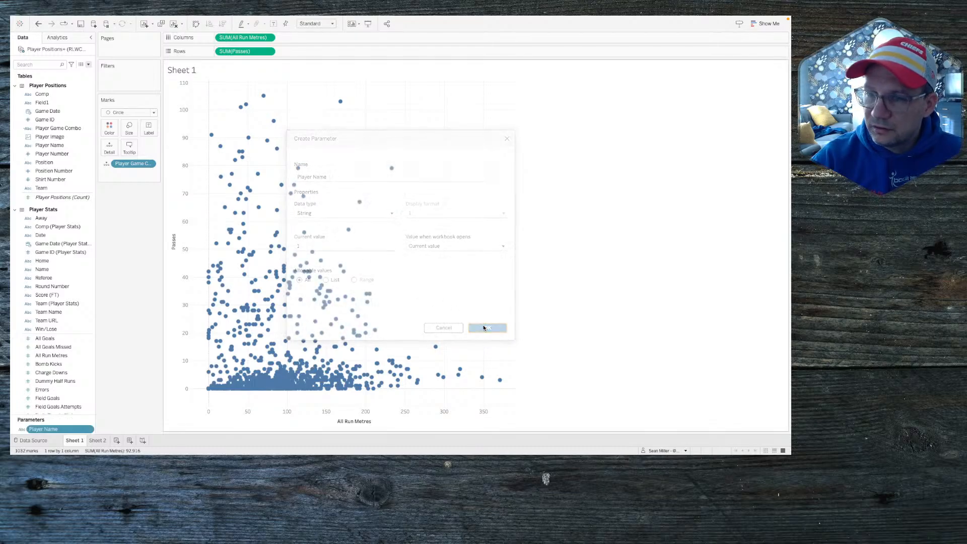
# Step: Open another empty calculated field editor, Calculation1
pyautogui.click(88, 64)
pyautogui.click(78, 72)
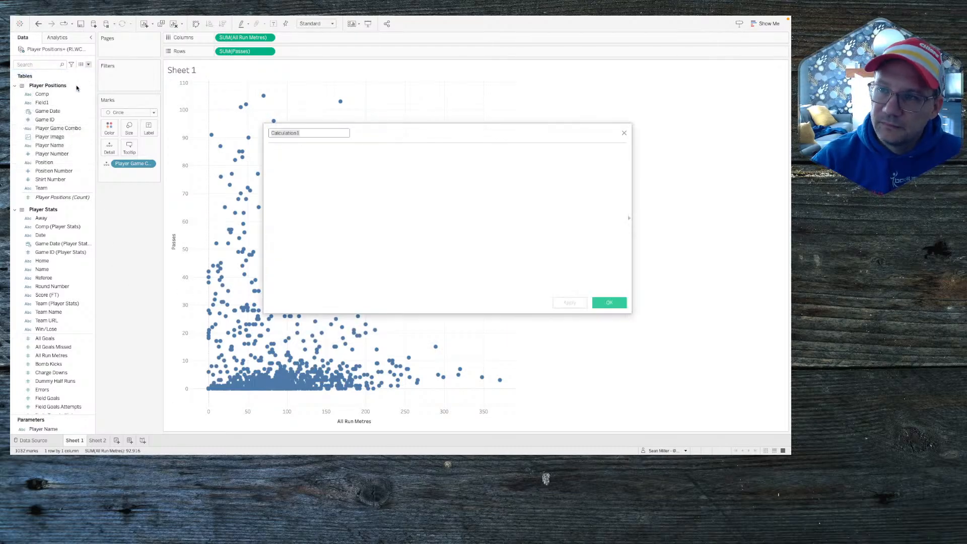
pyautogui.click(352, 176)
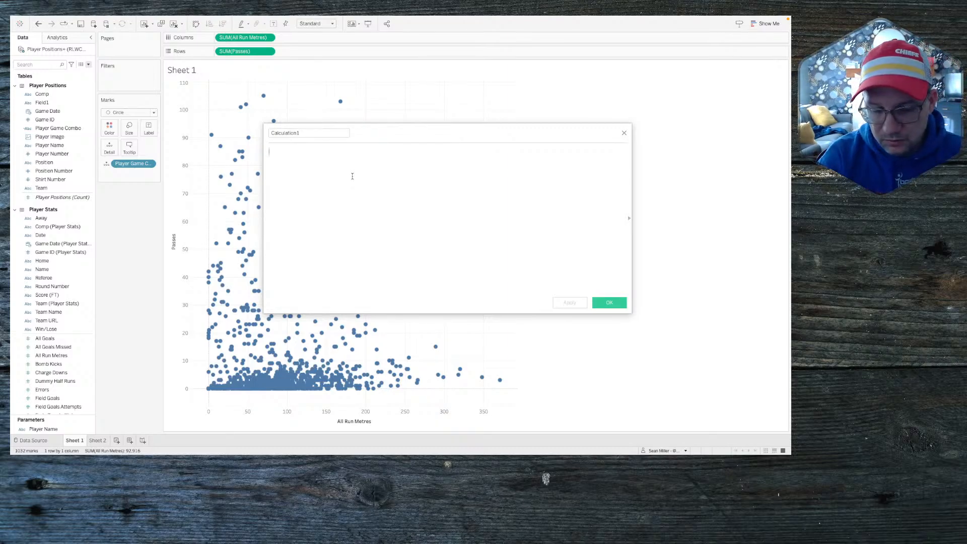
# Step: Close the unsaved calculation, duplicate the Player Name parameter and show its control
pyautogui.click(624, 133)
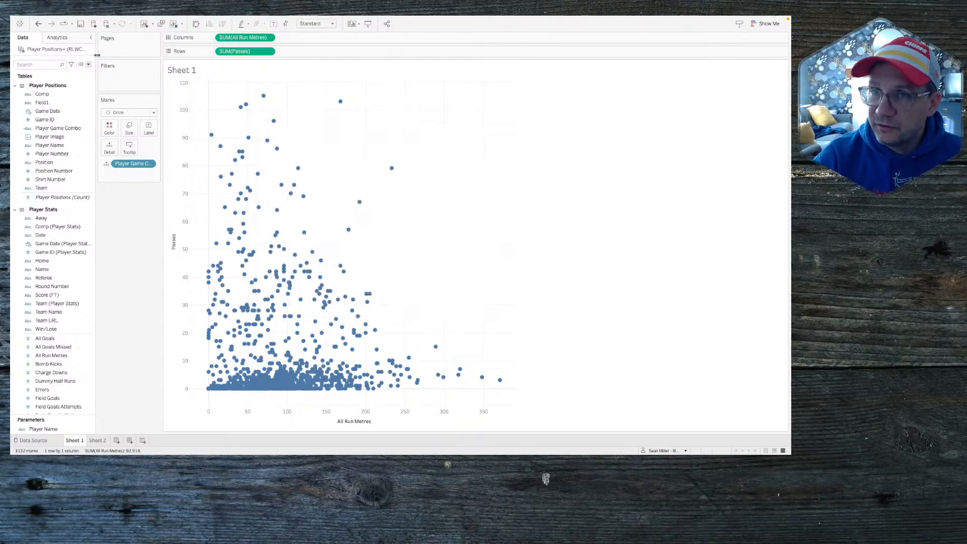
pyautogui.moveTo(65, 19)
pyautogui.rightClick(42, 428)
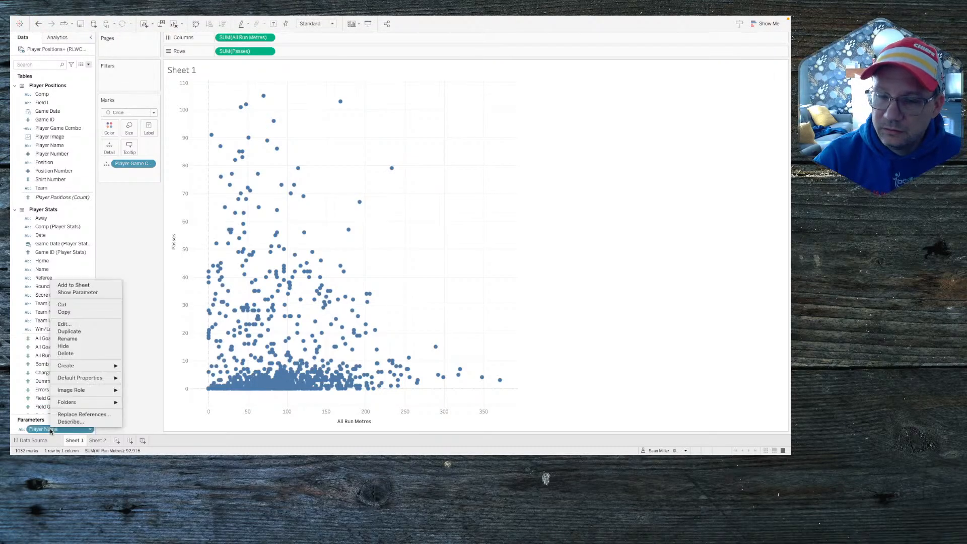
pyautogui.click(78, 332)
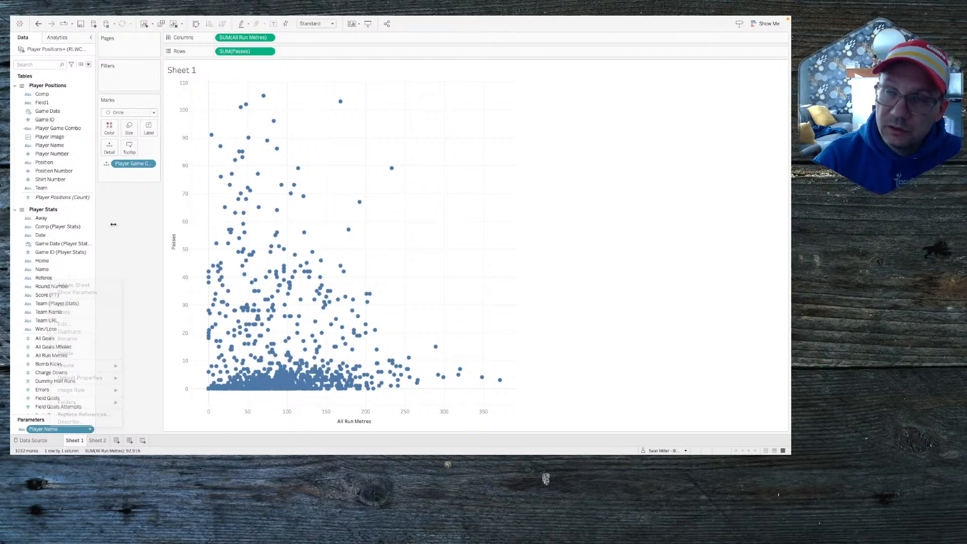
pyautogui.rightClick(48, 429)
pyautogui.click(86, 295)
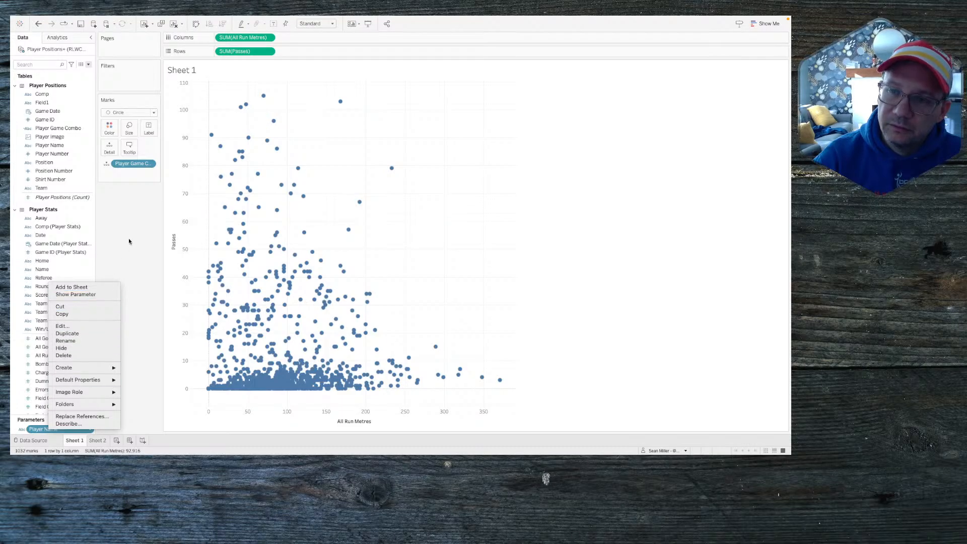
# Step: Create Player Game Combo Set from Player Game Combo using all values
pyautogui.moveTo(110, 3)
pyautogui.click(110, 21)
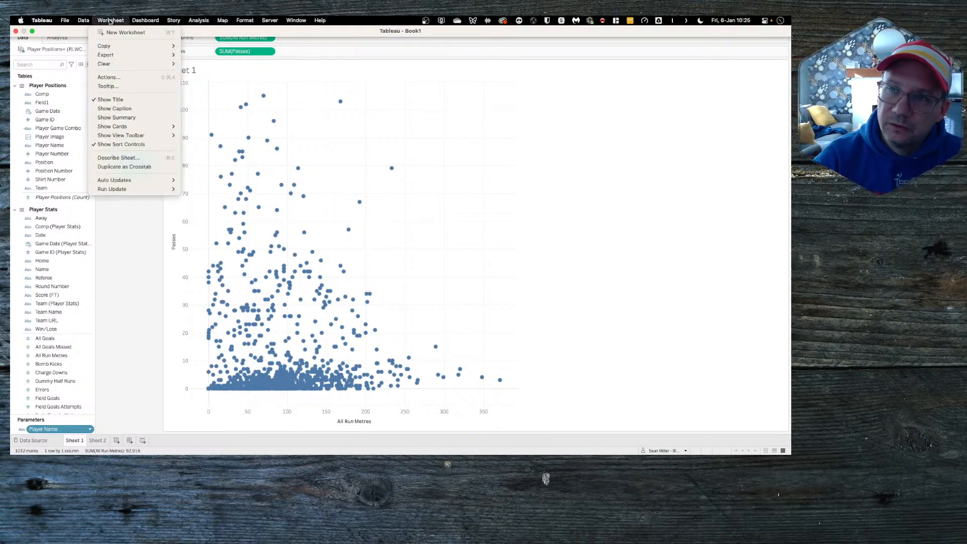
pyautogui.click(64, 129)
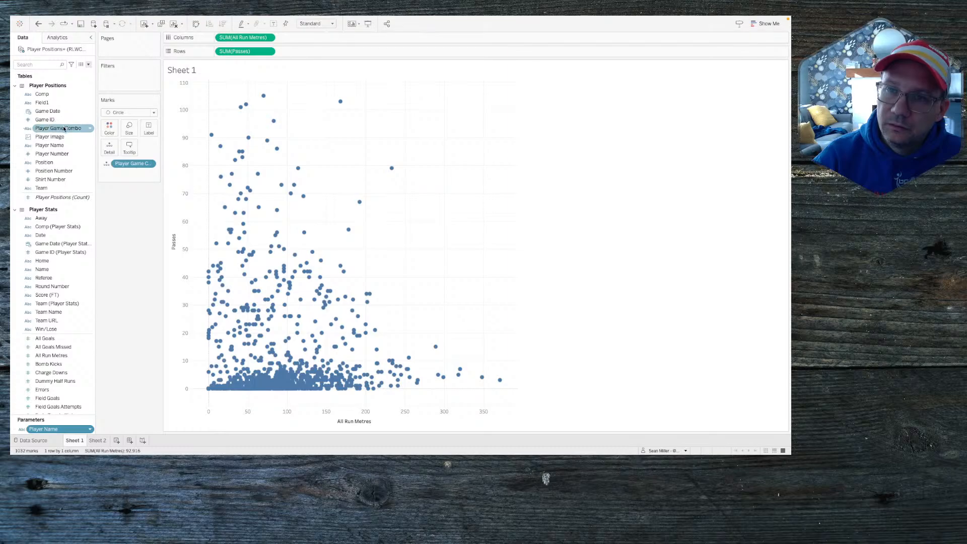
pyautogui.rightClick(64, 129)
pyautogui.moveTo(126, 220)
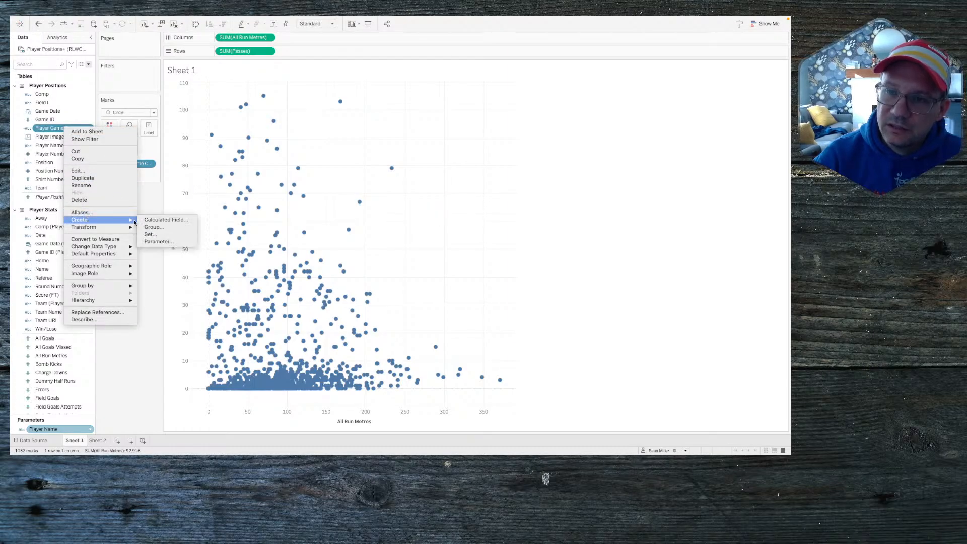
pyautogui.click(157, 235)
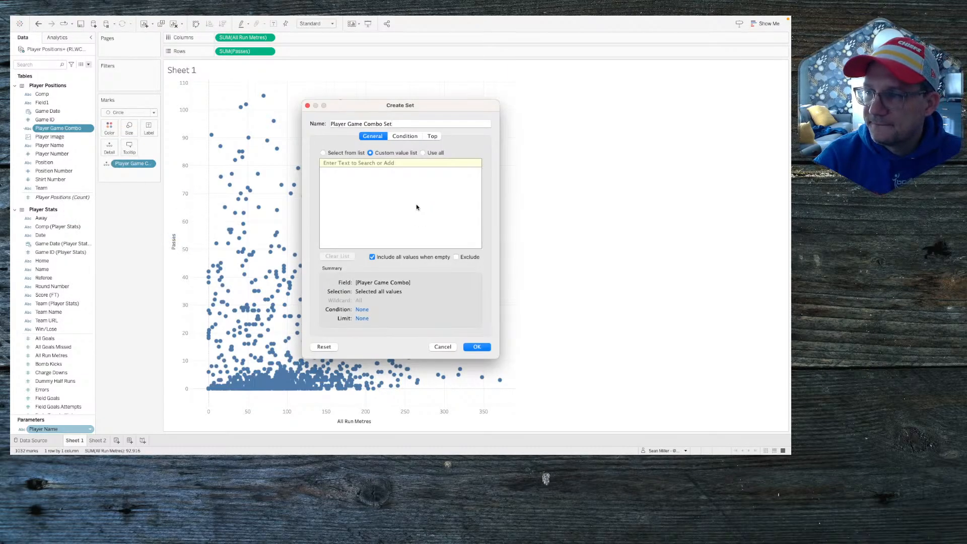
pyautogui.click(429, 152)
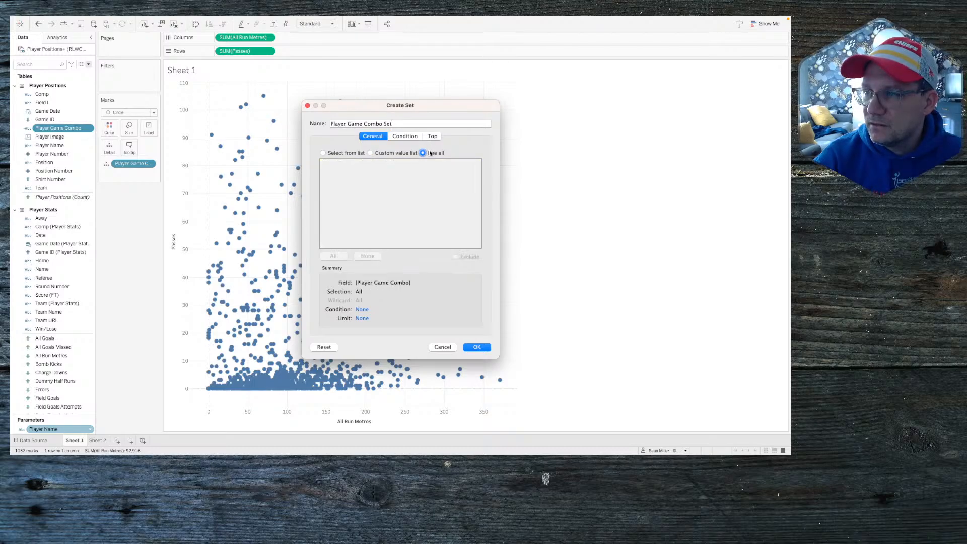
pyautogui.click(475, 347)
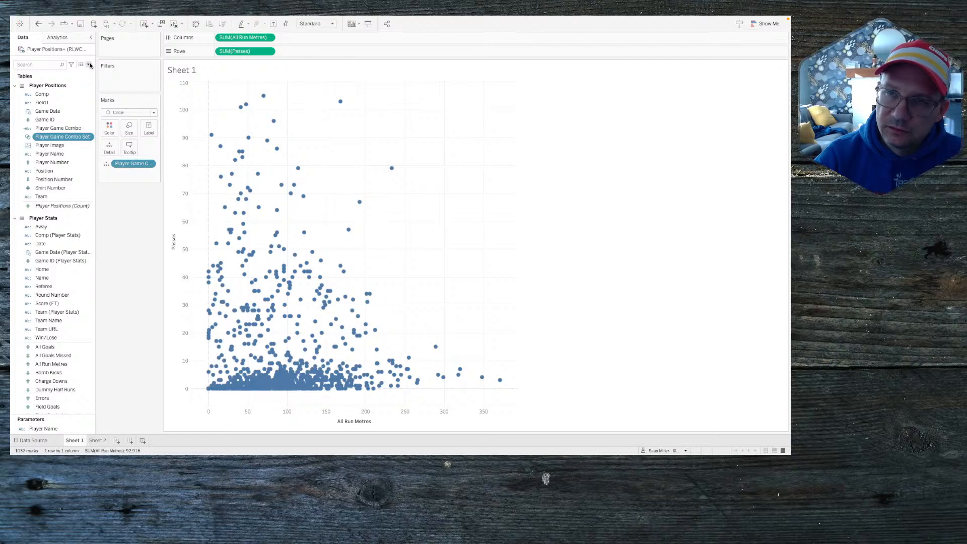
# Step: Browse the Dashboard and Worksheet menus for where actions are defined
pyautogui.moveTo(101, 18)
pyautogui.click(143, 23)
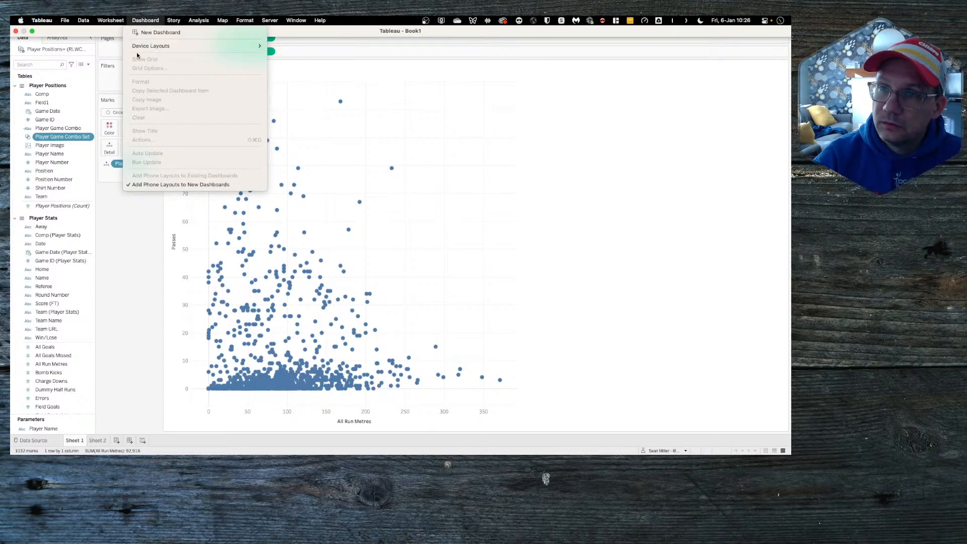
pyautogui.moveTo(115, 21)
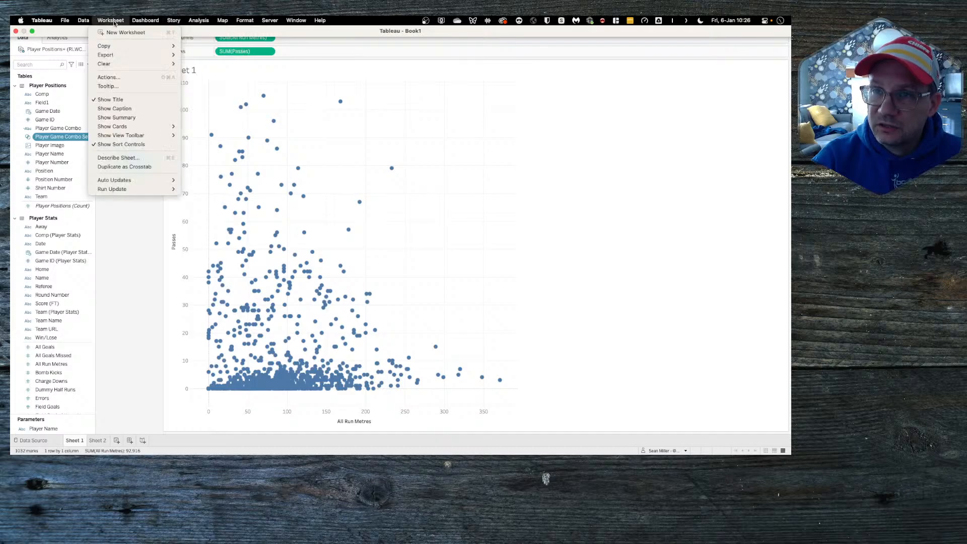
# Step: Add a Change Set Values action with Sheet 1 as the only source sheet
pyautogui.click(124, 77)
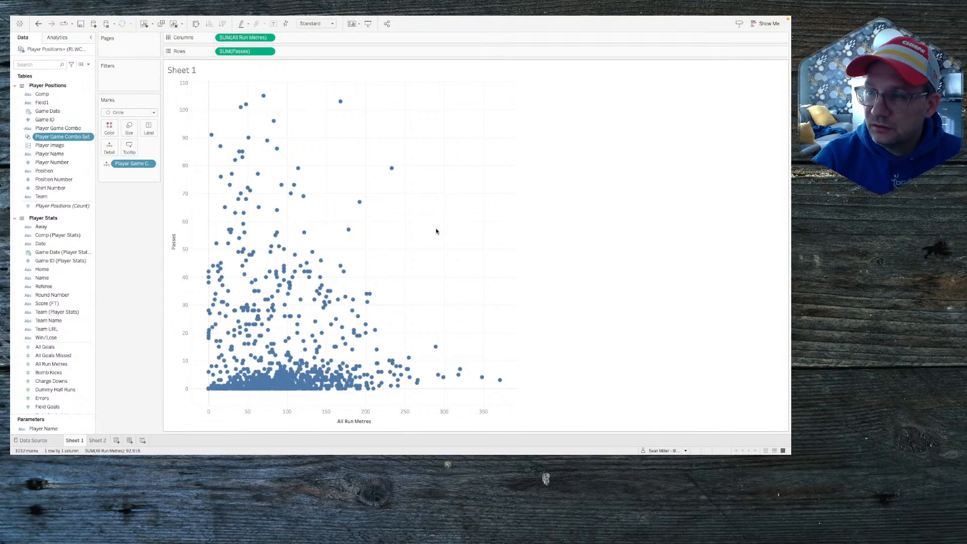
pyautogui.click(319, 290)
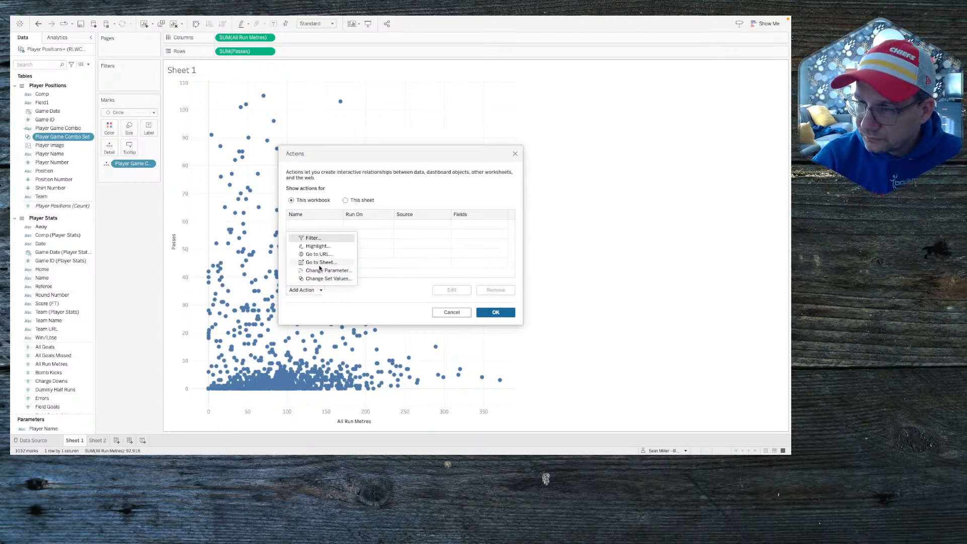
pyautogui.click(325, 279)
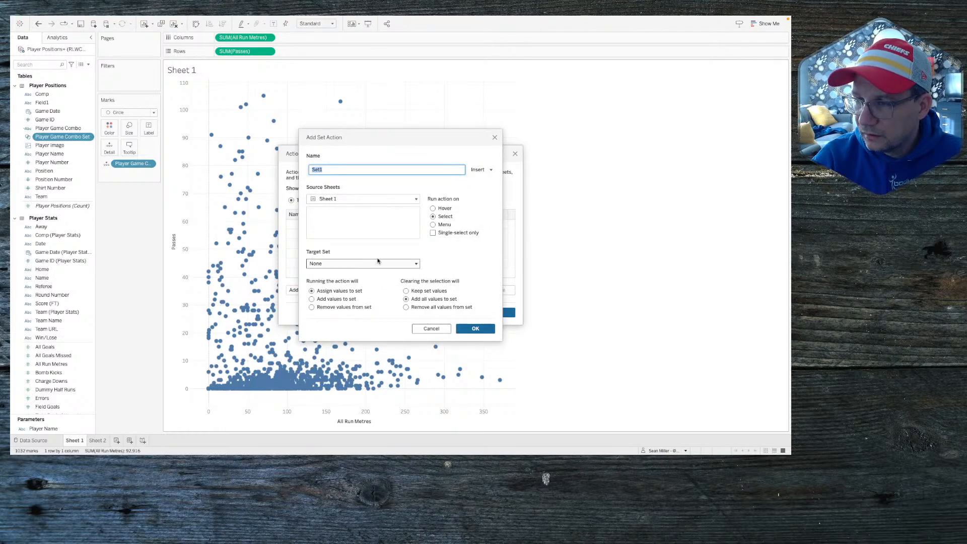
pyautogui.click(349, 198)
pyautogui.click(350, 226)
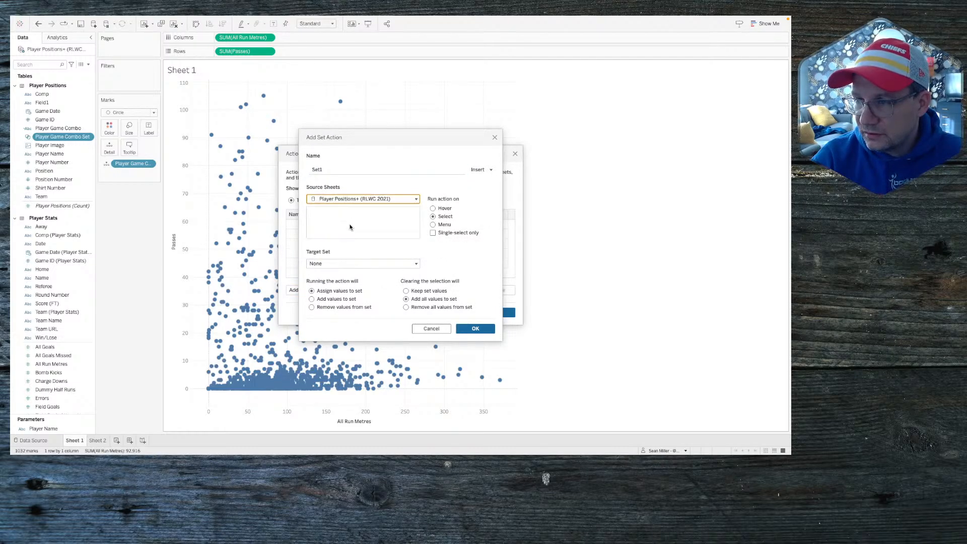
pyautogui.click(349, 201)
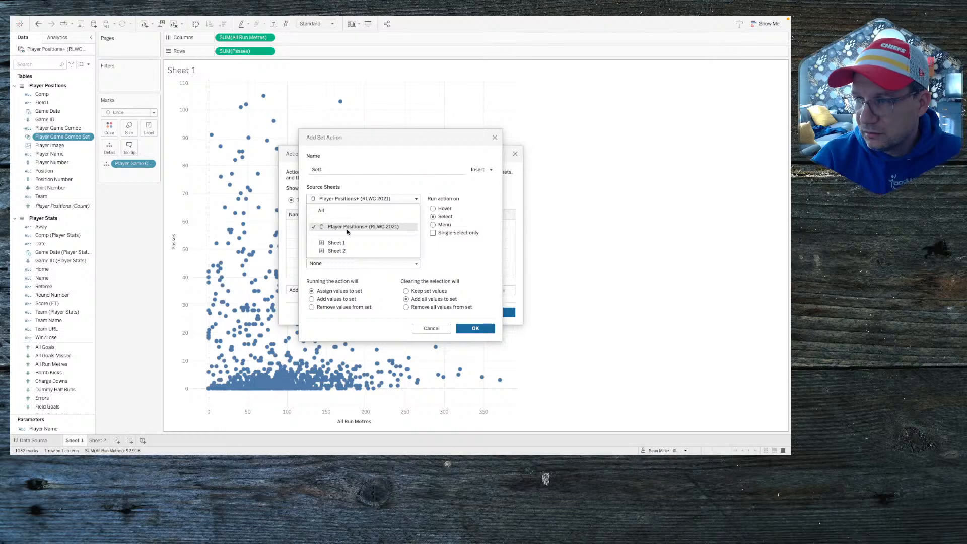
pyautogui.click(342, 174)
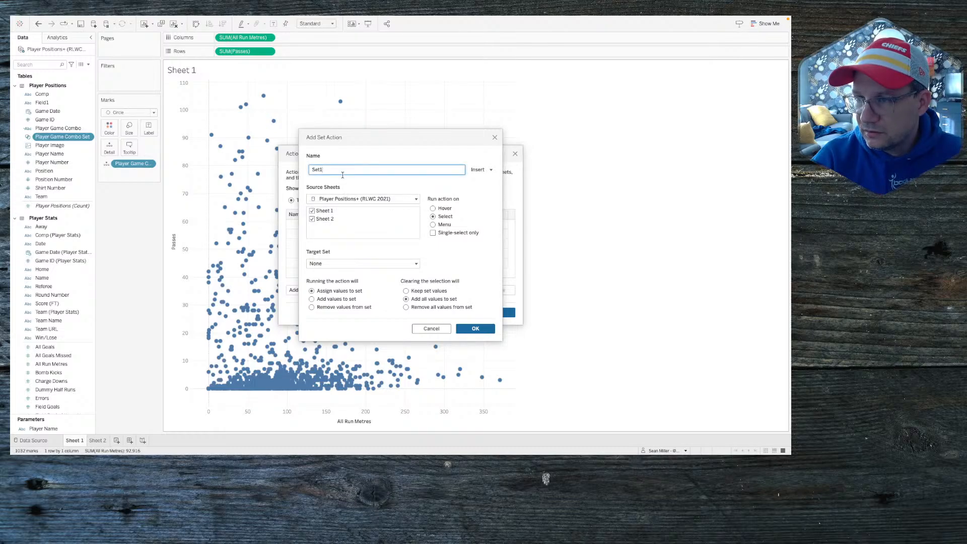
pyautogui.click(313, 219)
pyautogui.doubleClick(323, 170)
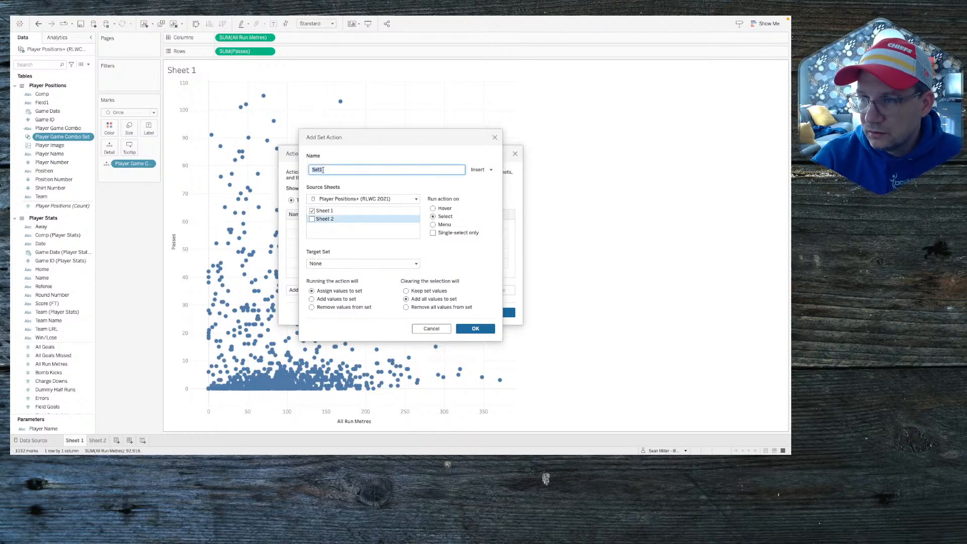
# Step: Target Player Game Combo Set, remove all values on clear, and name the action Player Combo
pyautogui.click(327, 264)
pyautogui.moveTo(328, 283)
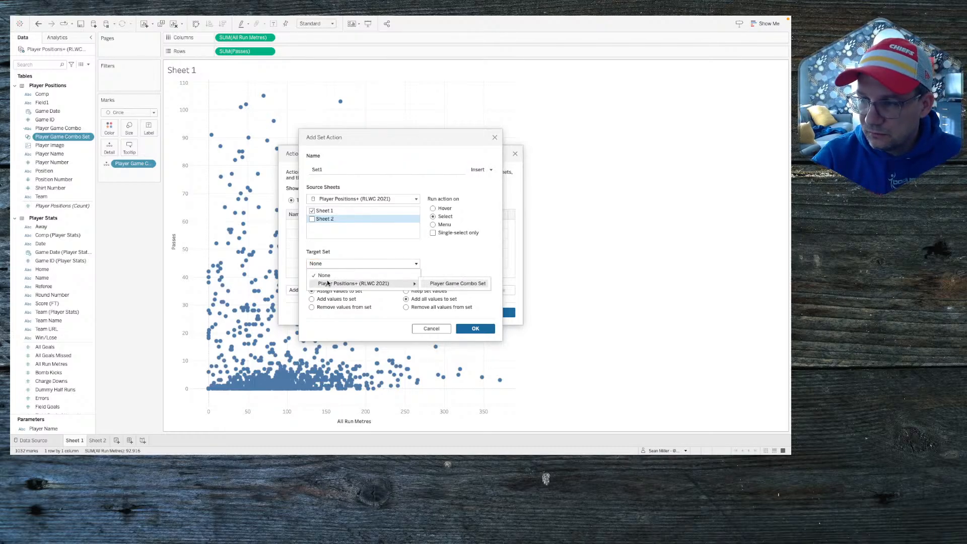
pyautogui.click(448, 283)
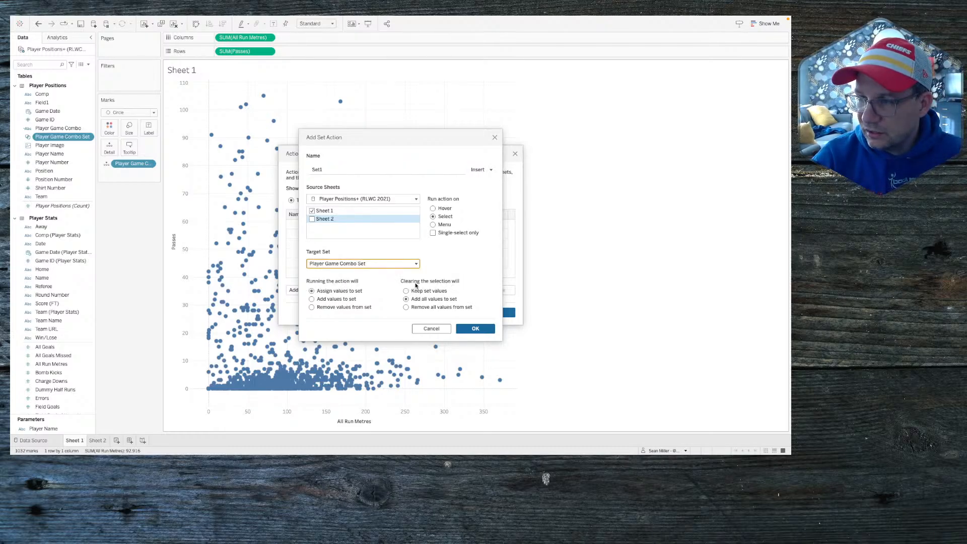
pyautogui.click(428, 309)
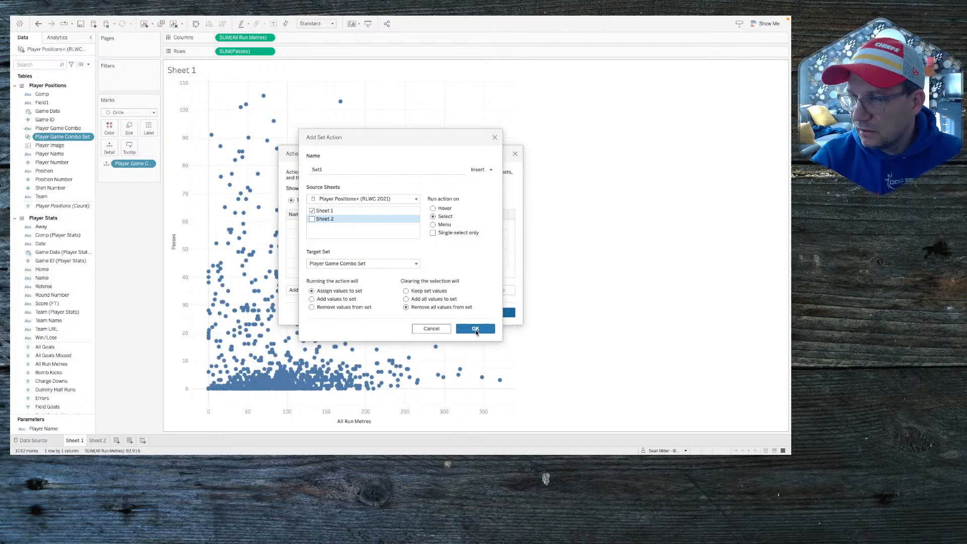
pyautogui.doubleClick(341, 171)
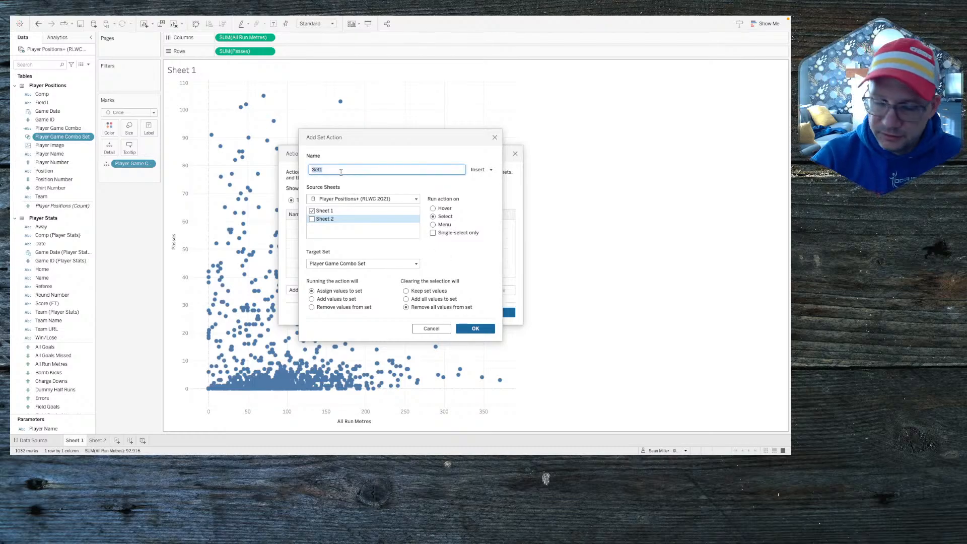
pyautogui.write('Player Combo')
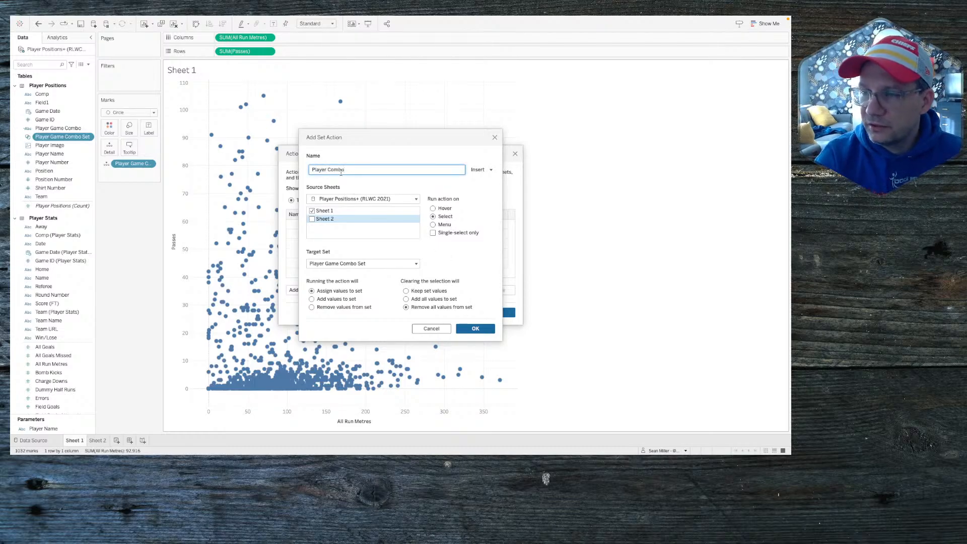
pyautogui.click(475, 328)
pyautogui.click(496, 313)
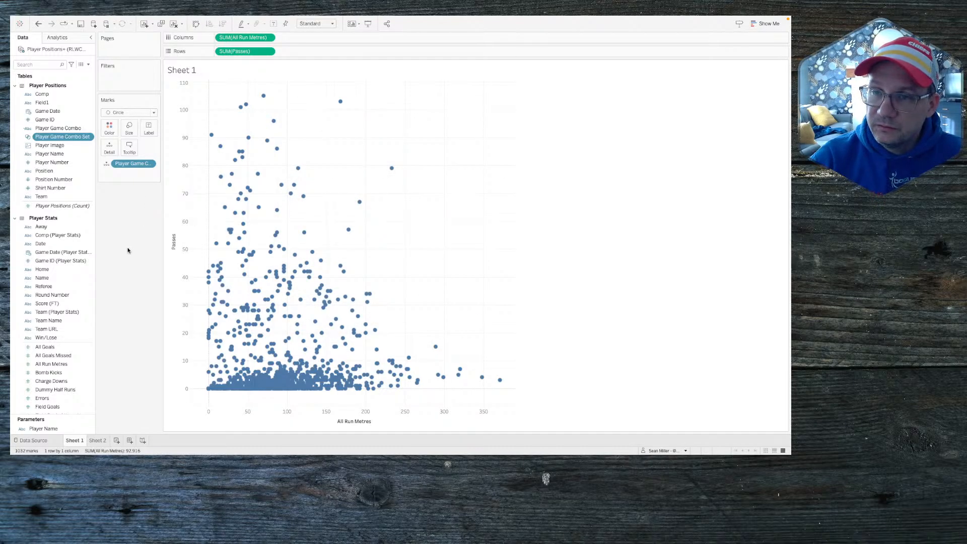
pyautogui.click(88, 64)
pyautogui.click(76, 74)
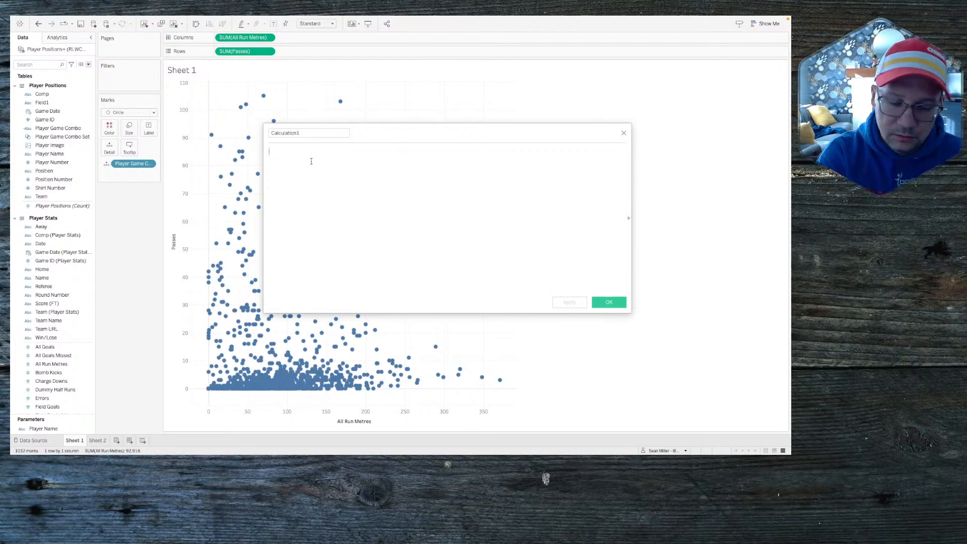
# Step: Discard the first calculation attempt, select one scatter mark, and start a fresh calculated field
pyautogui.write('if')
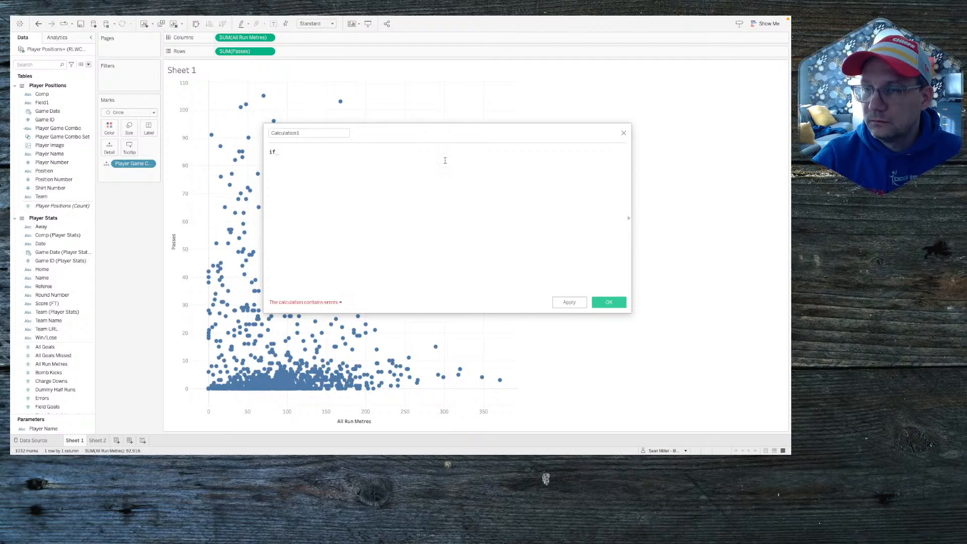
pyautogui.click(624, 134)
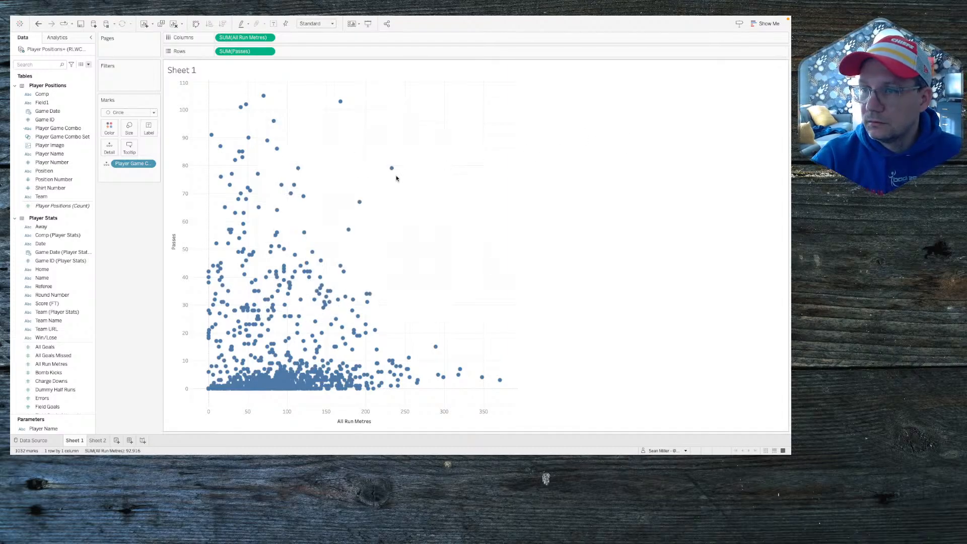
pyautogui.click(392, 170)
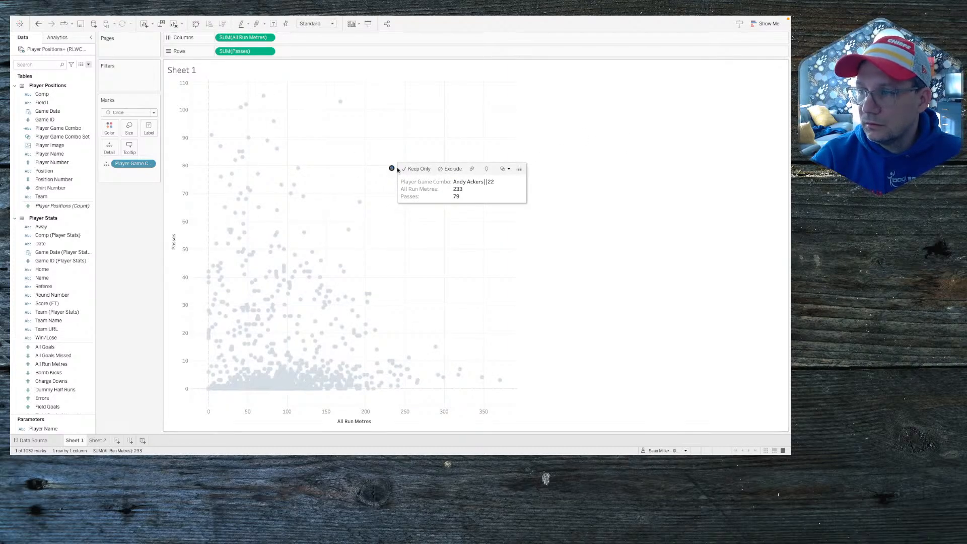
pyautogui.click(67, 135)
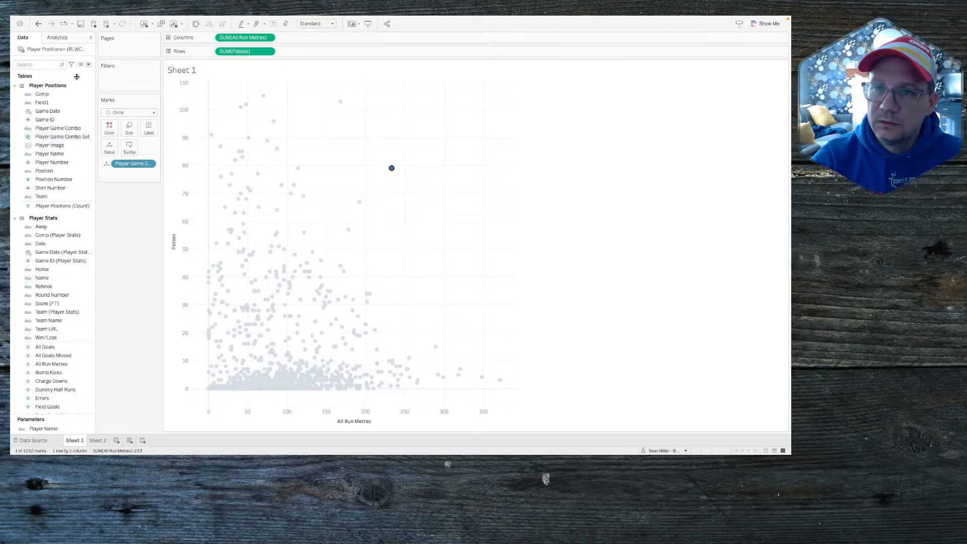
pyautogui.click(88, 64)
pyautogui.click(71, 71)
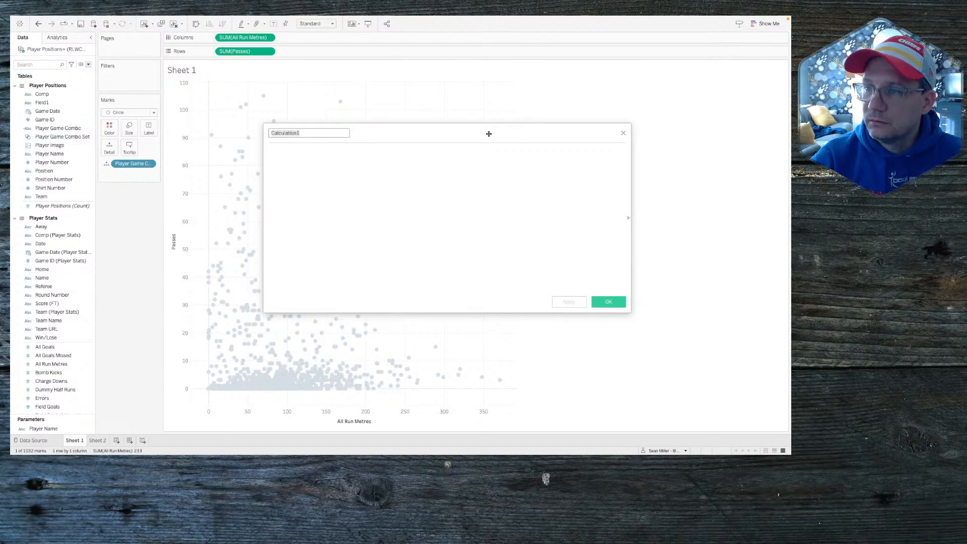
pyautogui.moveTo(477, 135); pyautogui.dragTo(527, 197)
# Step: Begin the formula IF [Player Game Combo Set] THEN SPLIT([Player Game Combo]
pyautogui.click(426, 217)
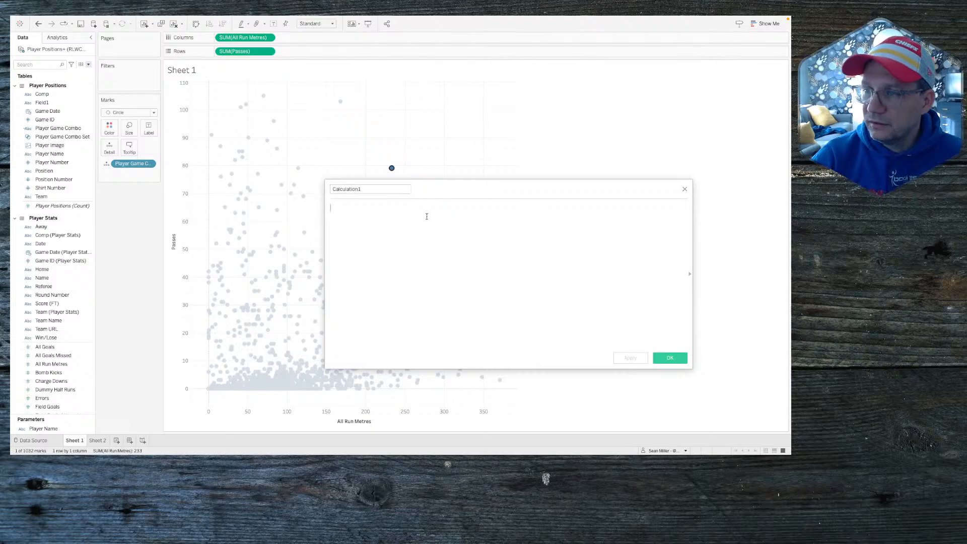
pyautogui.write('if cob')
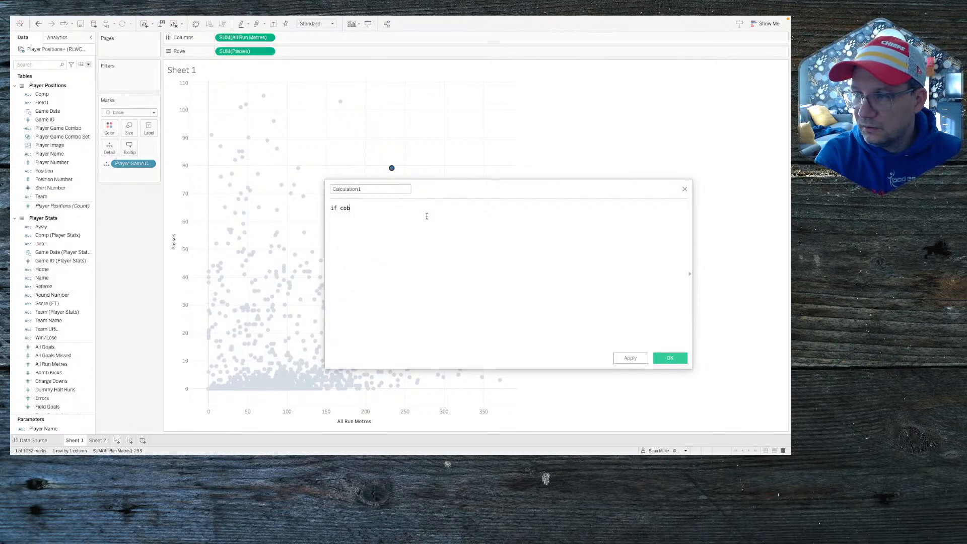
pyautogui.press('BackSpace')
pyautogui.write('m')
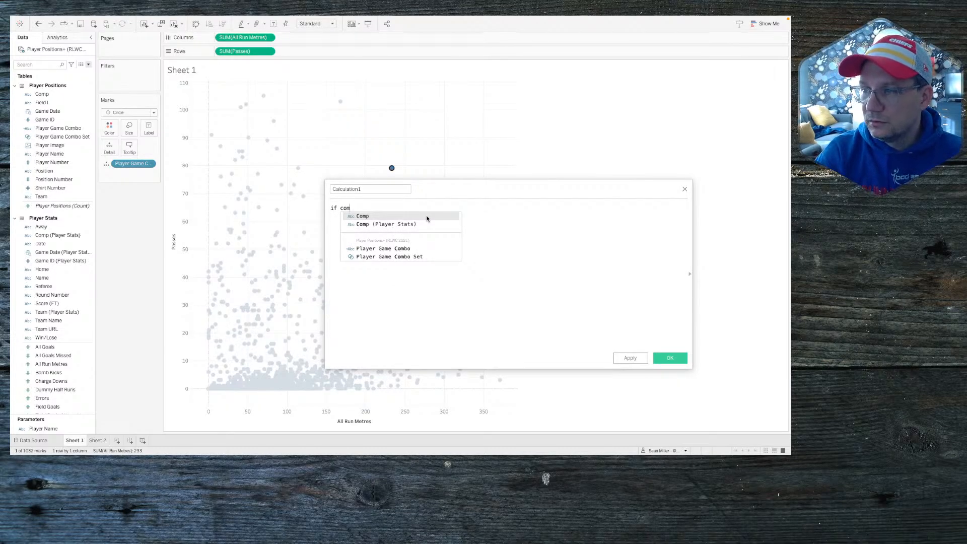
pyautogui.press('Down')
pyautogui.press('Down')
pyautogui.press('Down')
pyautogui.press('Return')
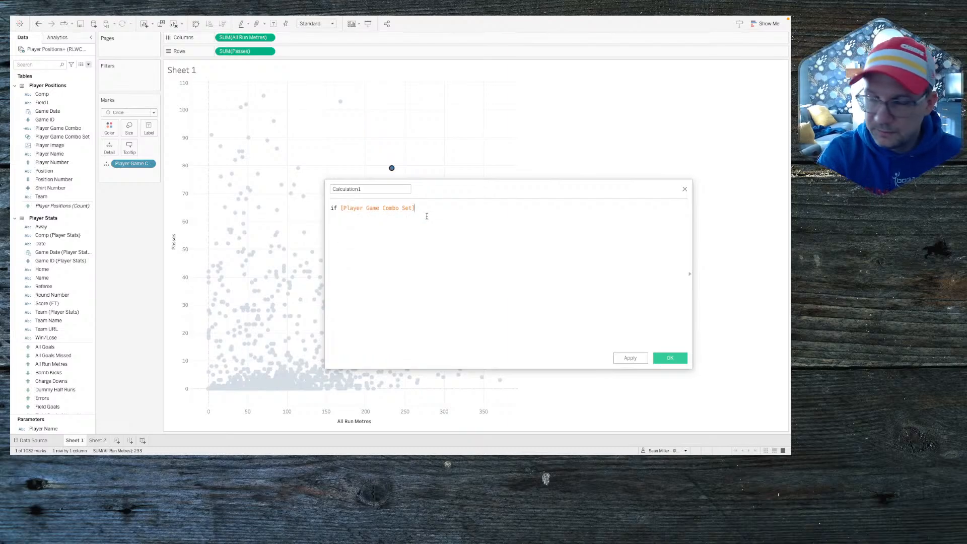
pyautogui.write('then')
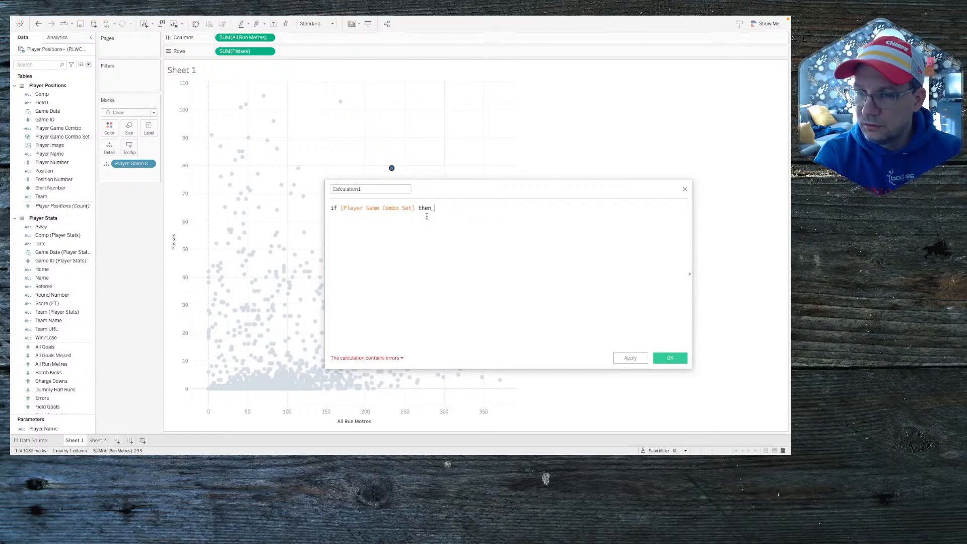
pyautogui.write('spl')
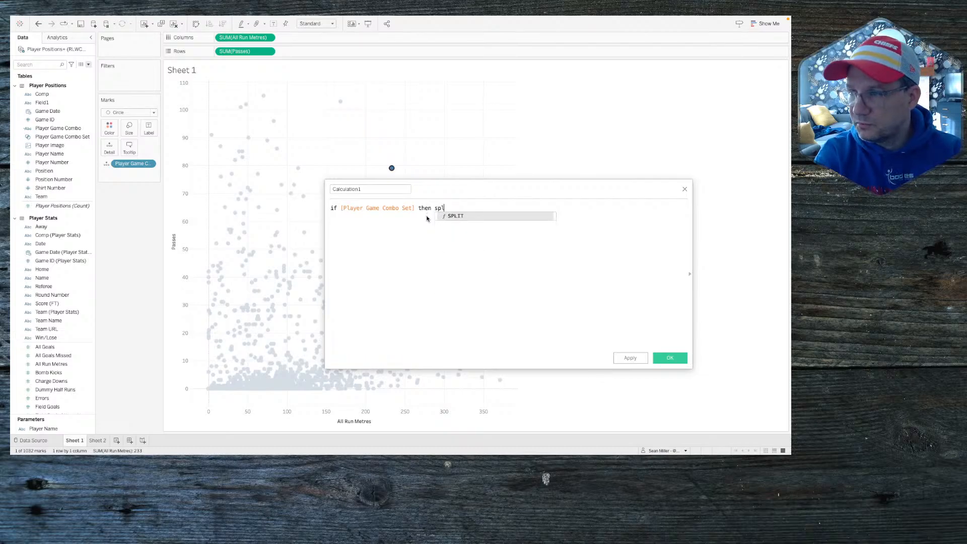
pyautogui.press('Return')
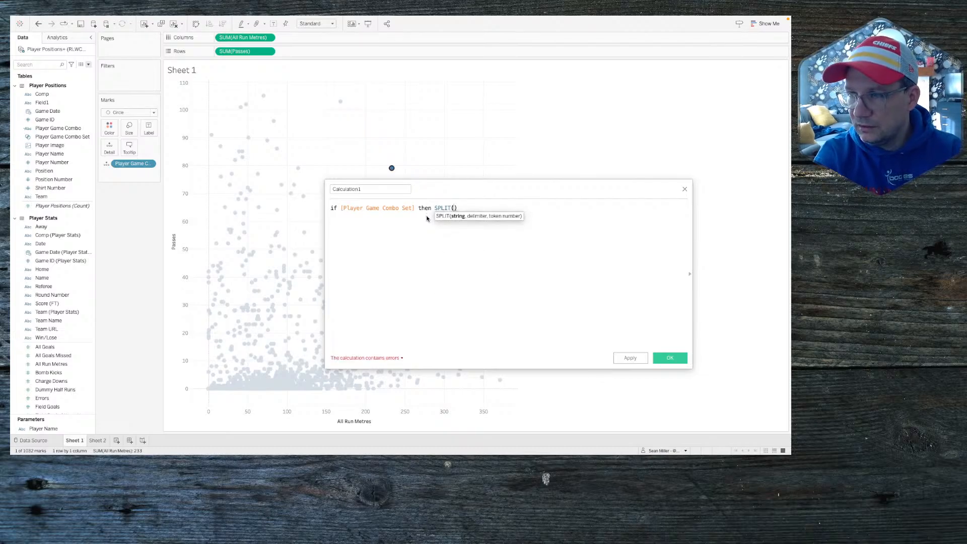
pyautogui.write('play')
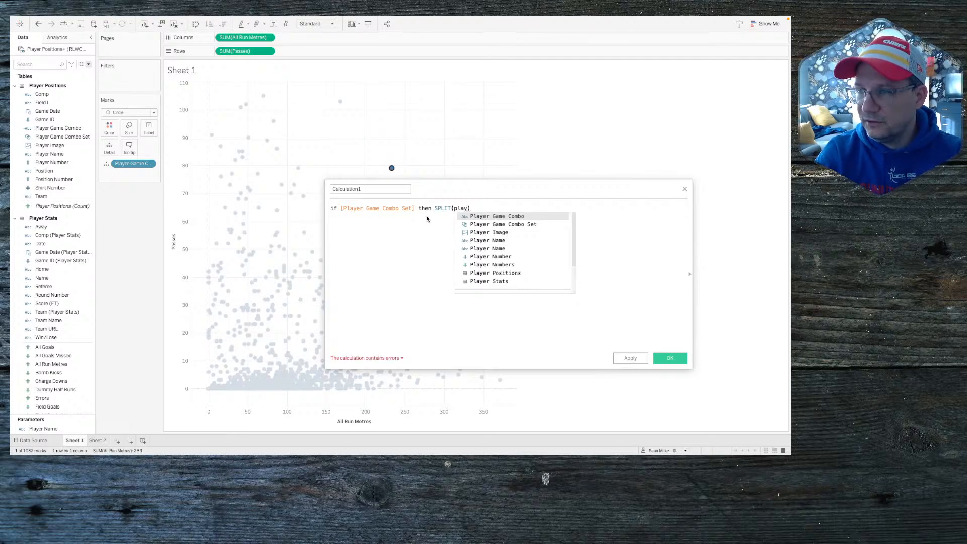
pyautogui.press('Return')
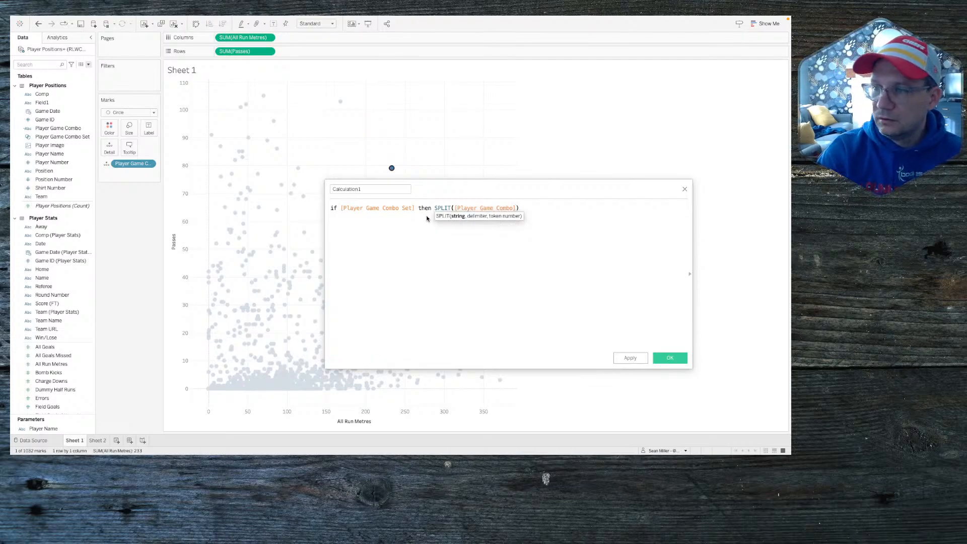
# Step: Complete SPLIT with delimiter "||" and token 1, and close the formula with END
pyautogui.write(',')
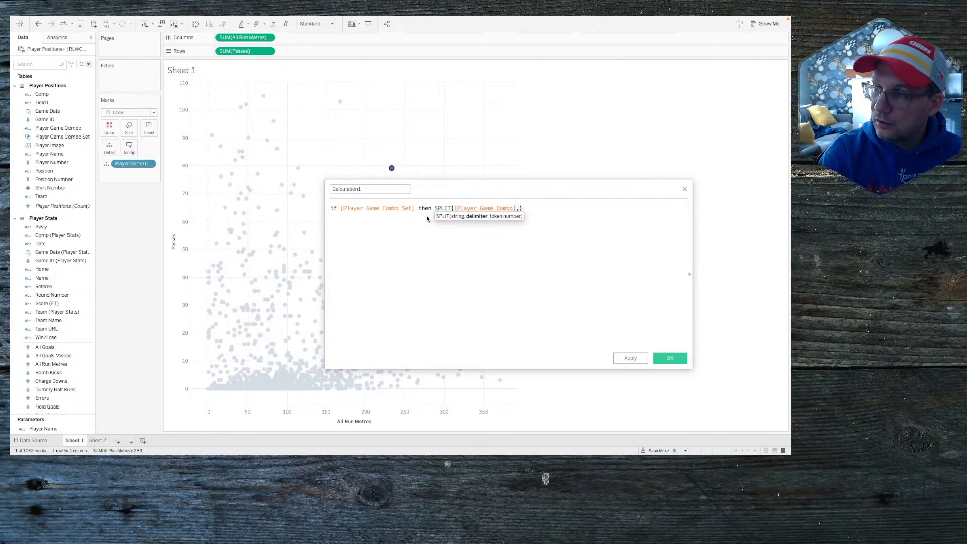
pyautogui.write('"')
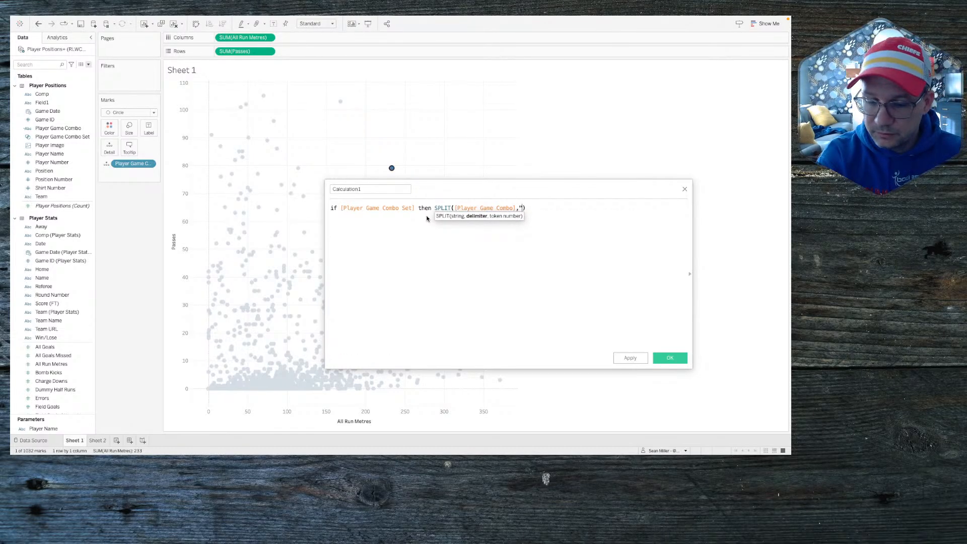
pyautogui.write('"')
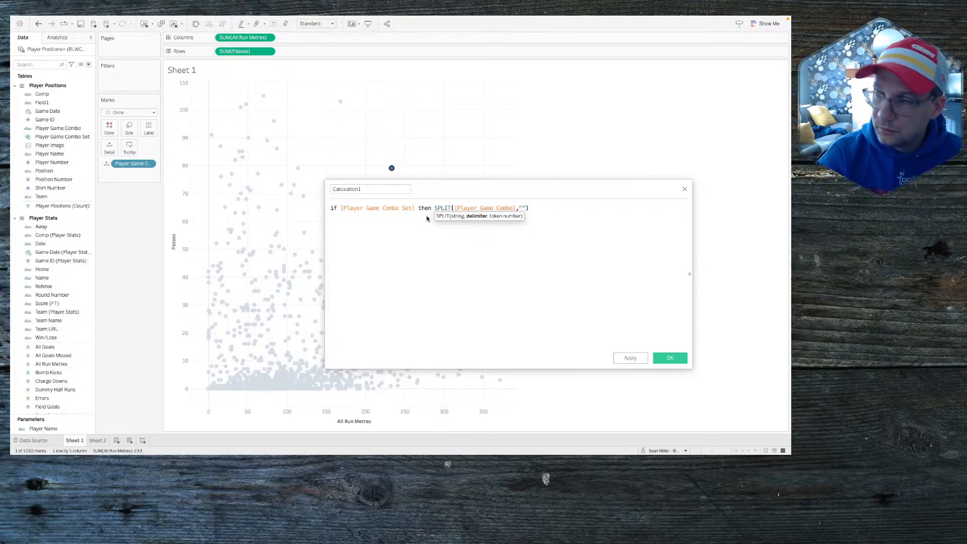
pyautogui.write(' |')
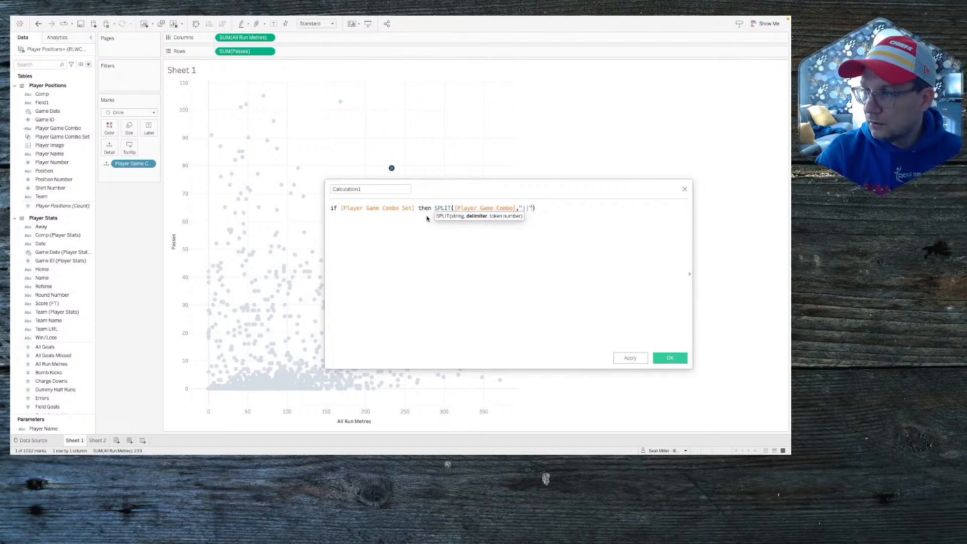
pyautogui.press('Right')
pyautogui.write(',')
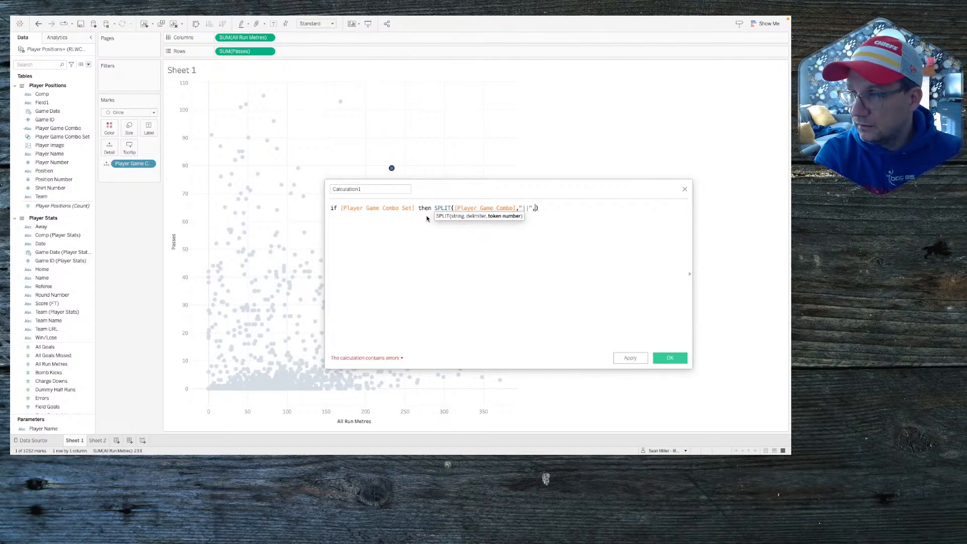
pyautogui.write('1')
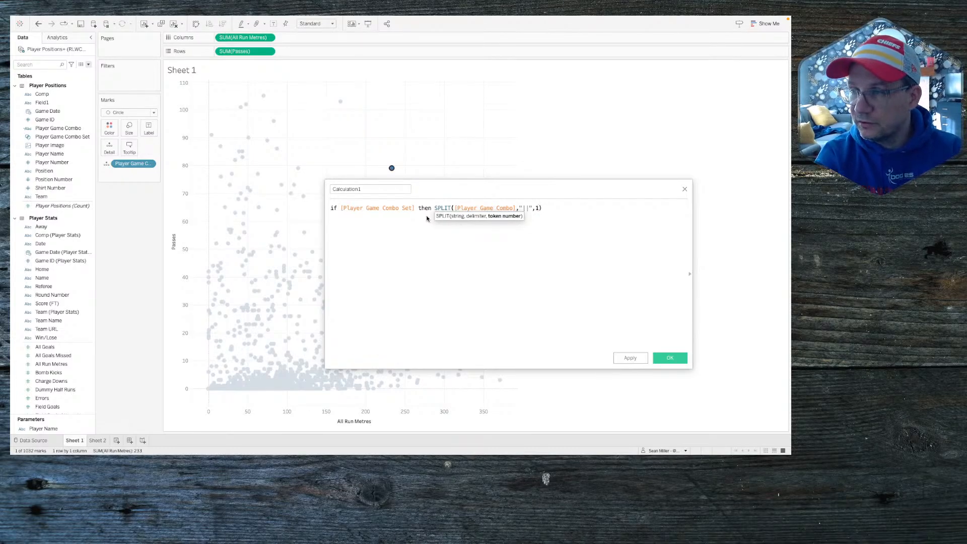
pyautogui.click(365, 189)
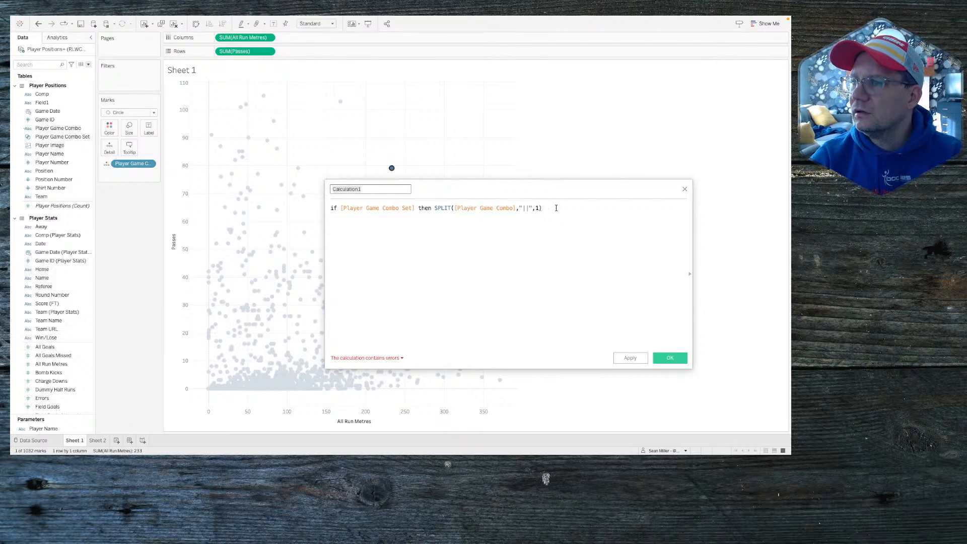
pyautogui.click(556, 208)
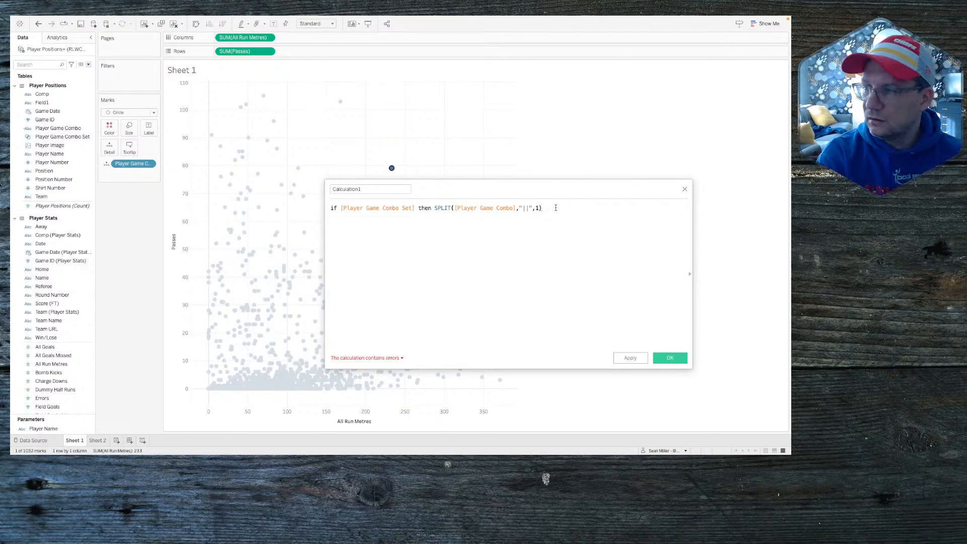
pyautogui.write('END')
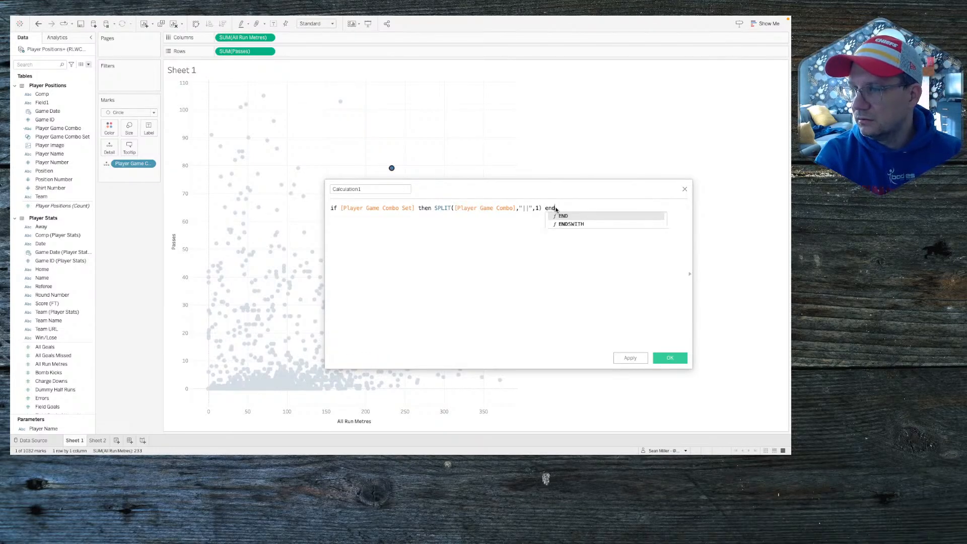
pyautogui.click(372, 190)
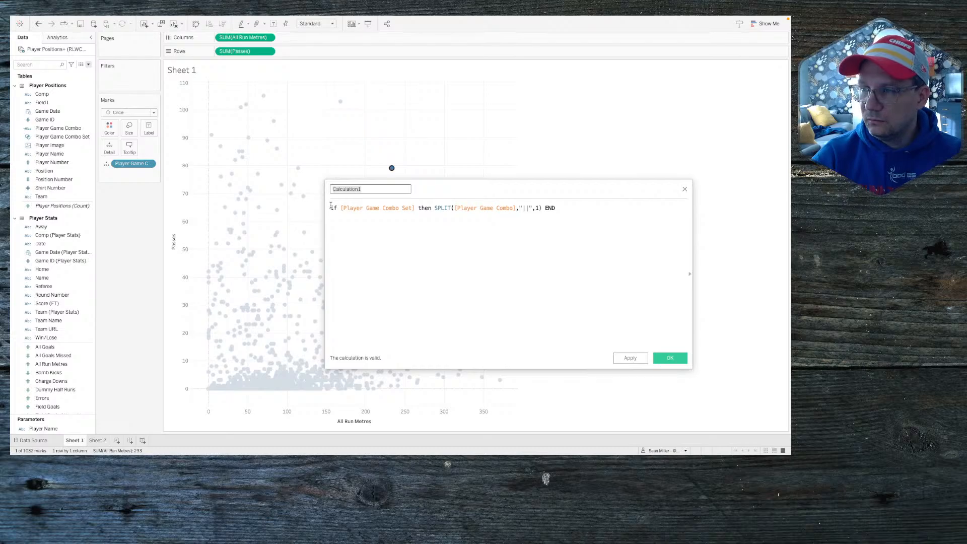
# Step: Rename Calculation1 to Selected Player and save the calculation
pyautogui.write('Player')
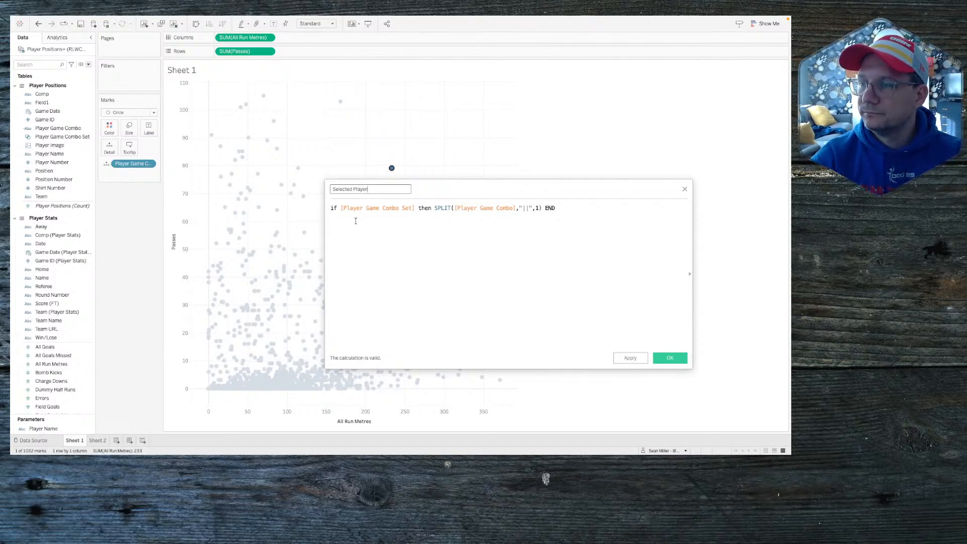
pyautogui.click(566, 210)
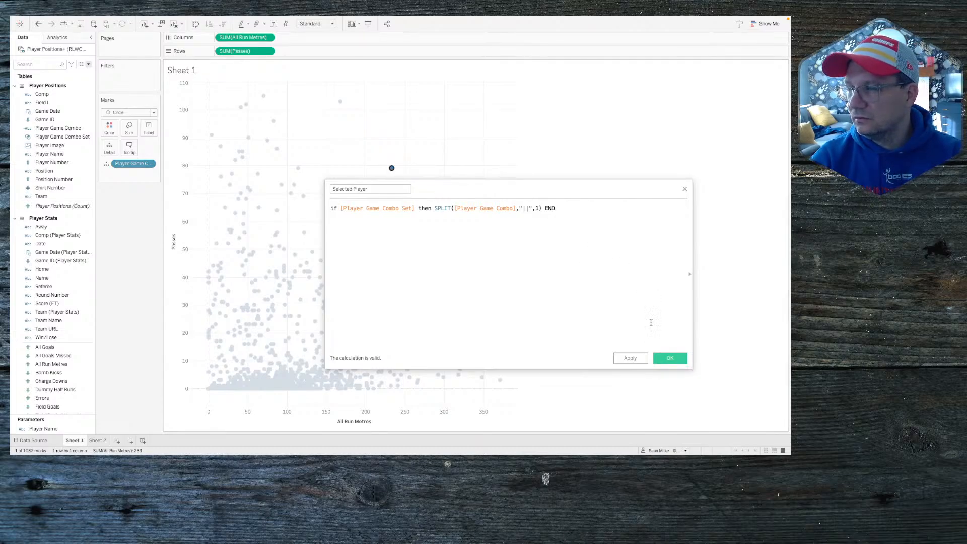
pyautogui.click(661, 358)
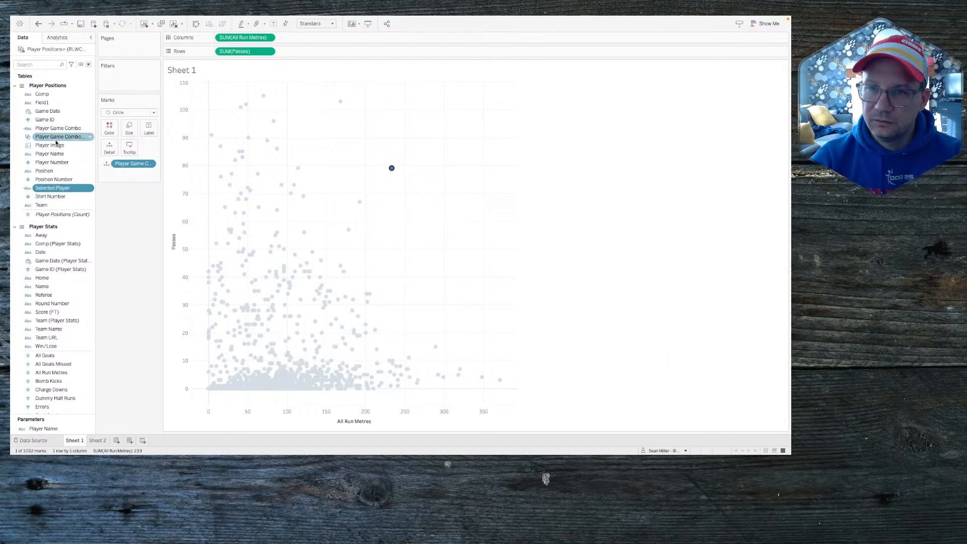
# Step: Add Player Game Combo Set to the Filters shelf on Sheet 2
pyautogui.click(97, 441)
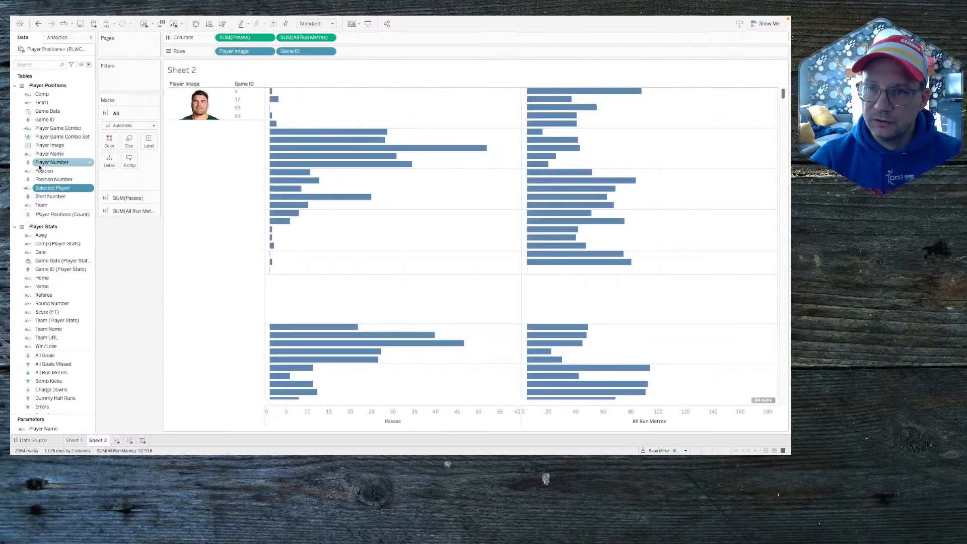
pyautogui.moveTo(48, 140); pyautogui.dragTo(127, 77)
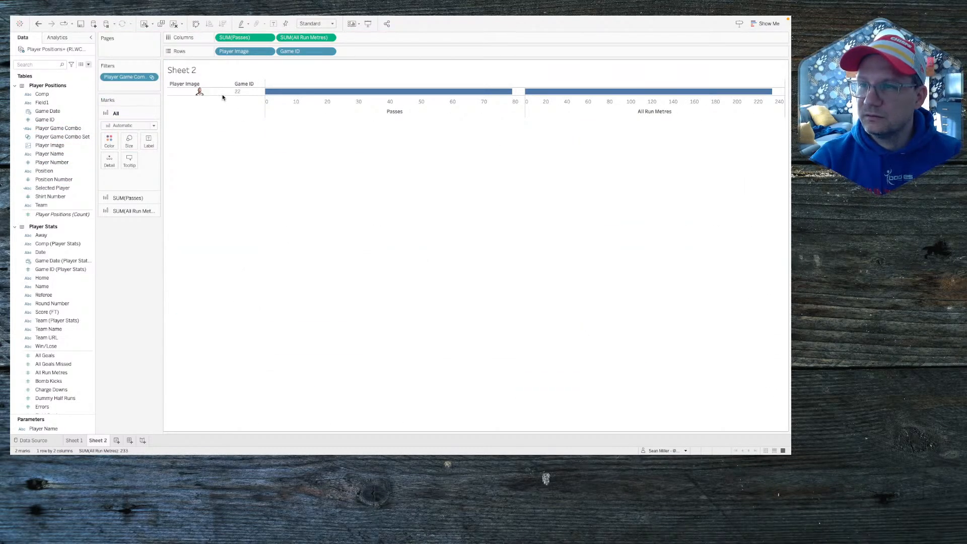
pyautogui.click(74, 441)
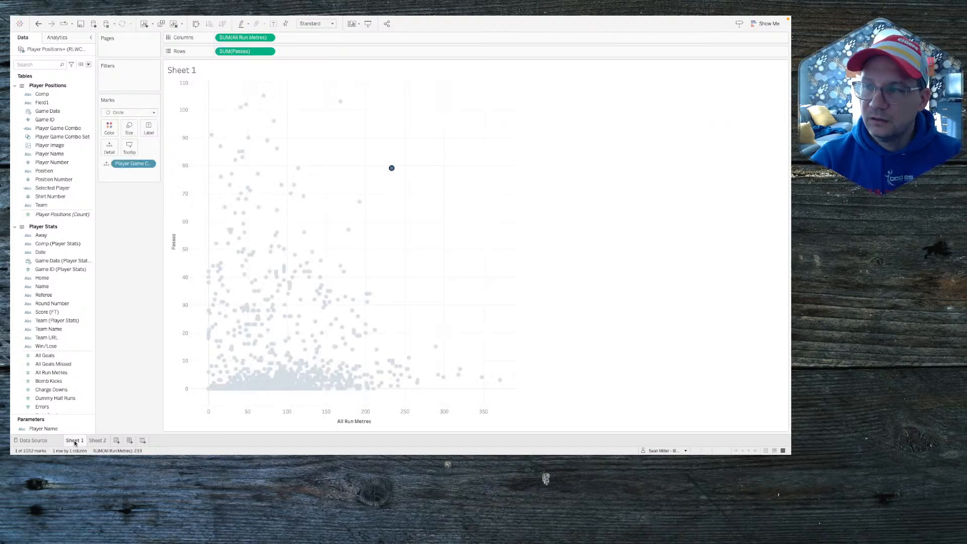
# Step: Test by selecting scatter points (122 m/56 passes, 121 m/69 passes), checking Sheet 2, then clearing selection
pyautogui.click(359, 203)
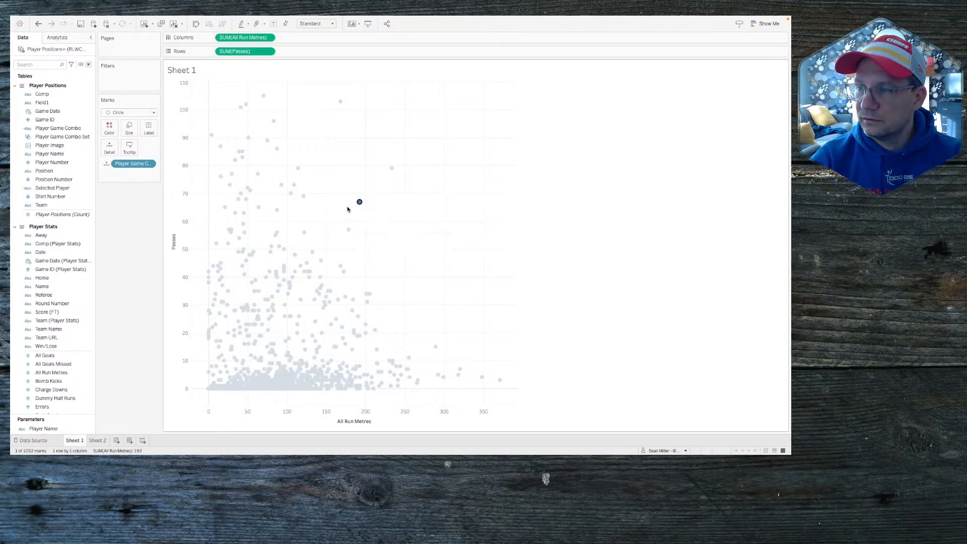
pyautogui.click(349, 229)
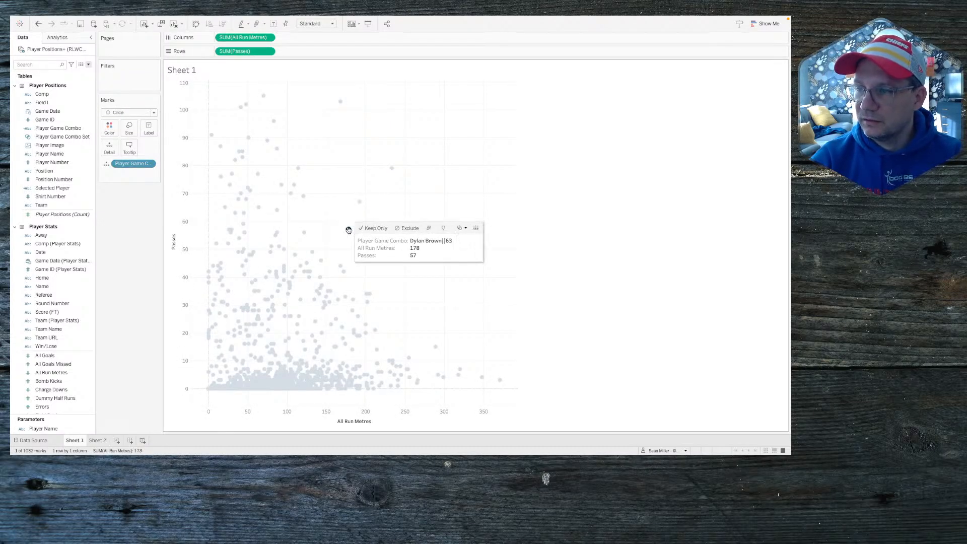
pyautogui.click(101, 441)
pyautogui.click(75, 440)
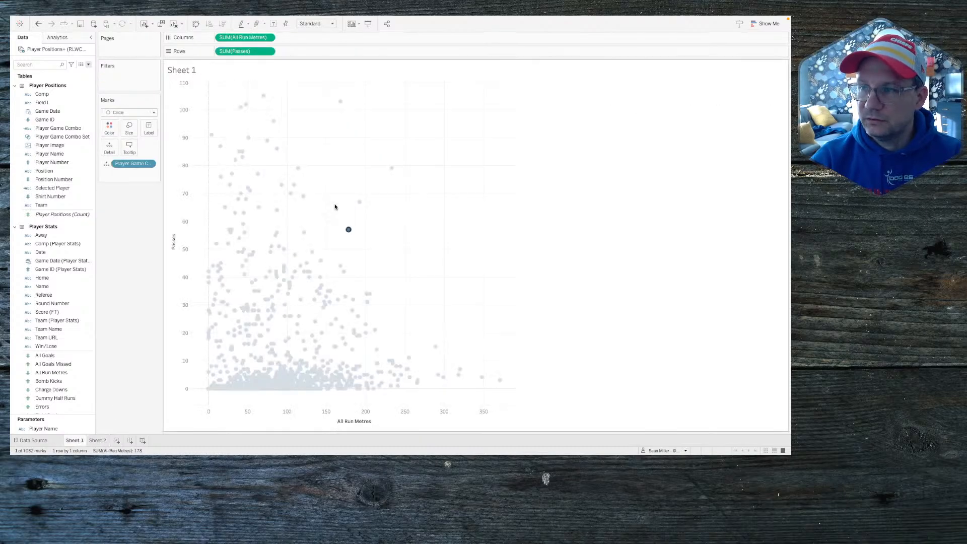
pyautogui.click(305, 233)
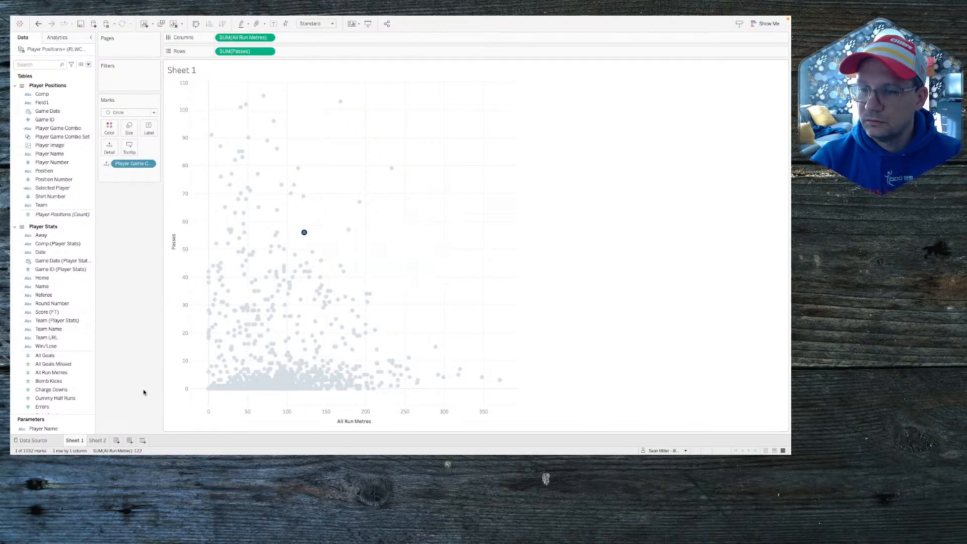
pyautogui.click(99, 441)
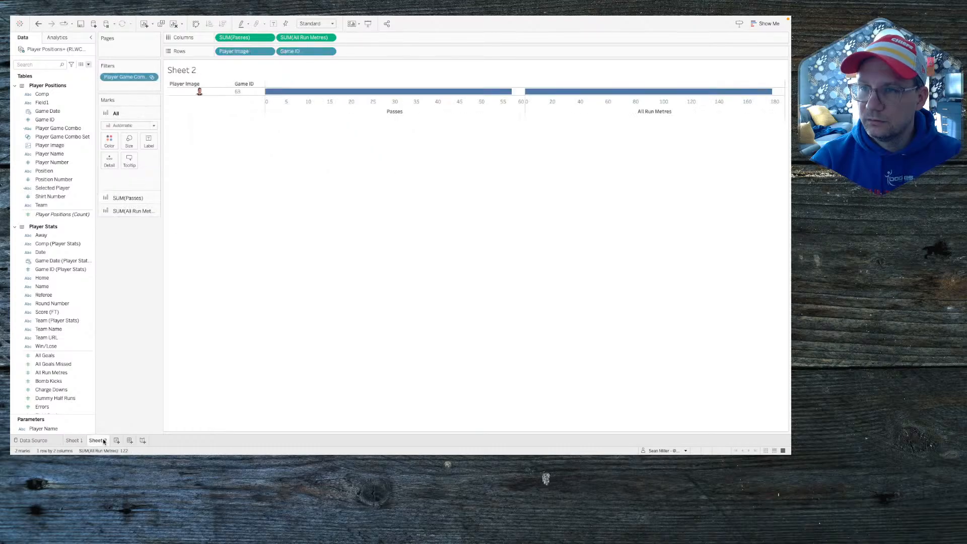
pyautogui.click(76, 443)
pyautogui.click(304, 197)
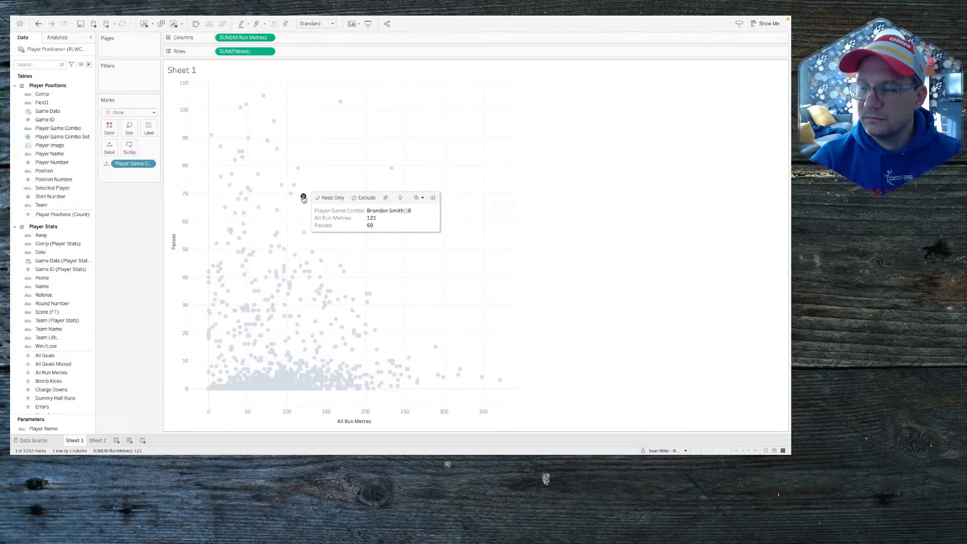
pyautogui.click(97, 441)
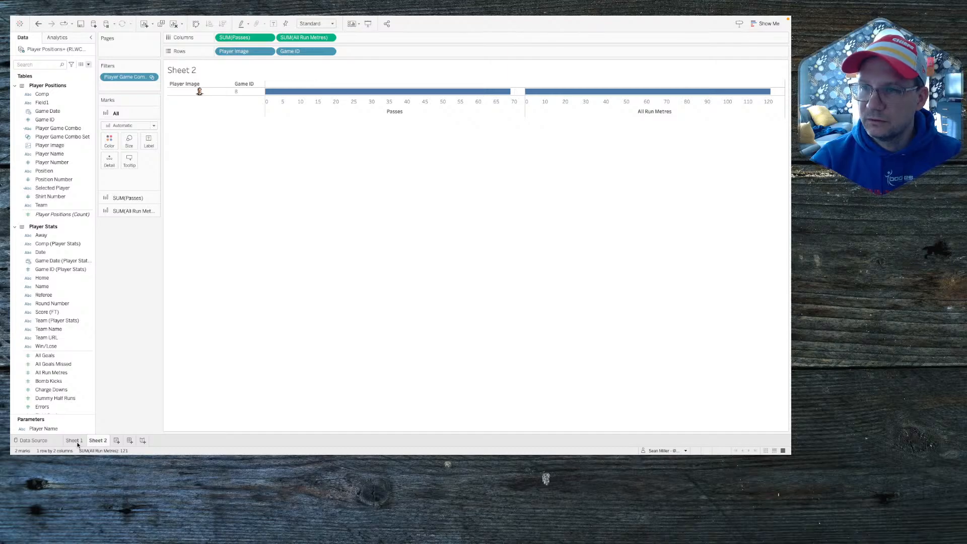
pyautogui.click(78, 443)
pyautogui.moveTo(303, 199)
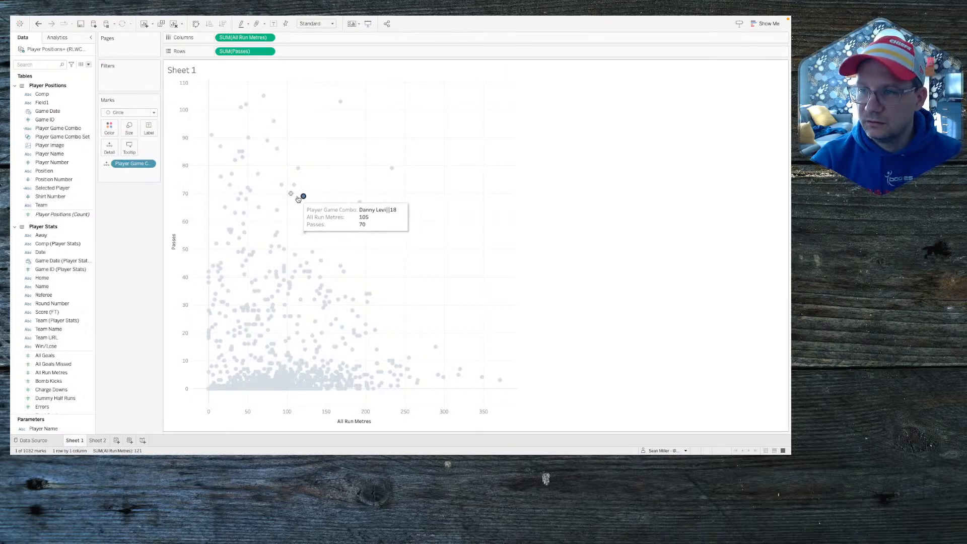
pyautogui.press('Escape')
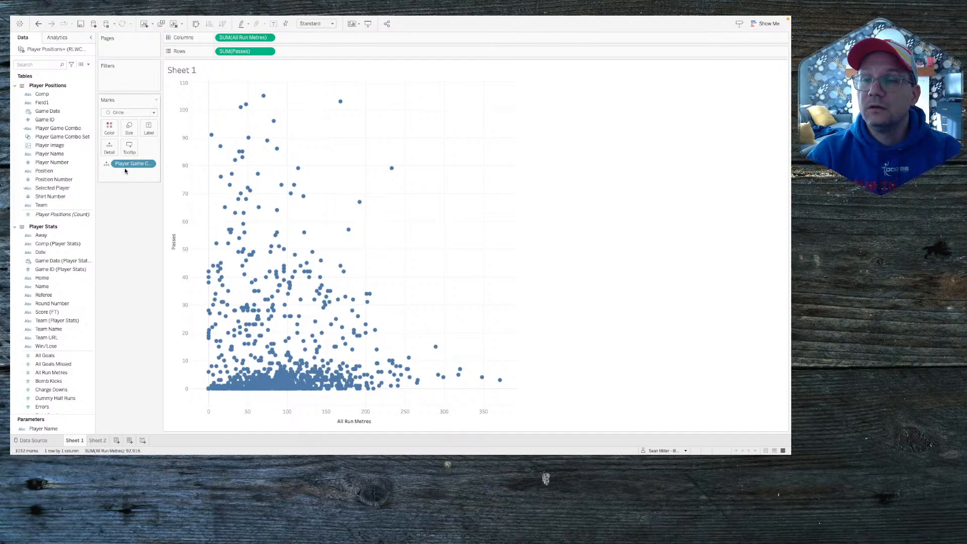
# Step: Remove Player Game Combo from Detail and delete Player Game Combo Set, accepting the warnings
pyautogui.moveTo(128, 163); pyautogui.dragTo(147, 214)
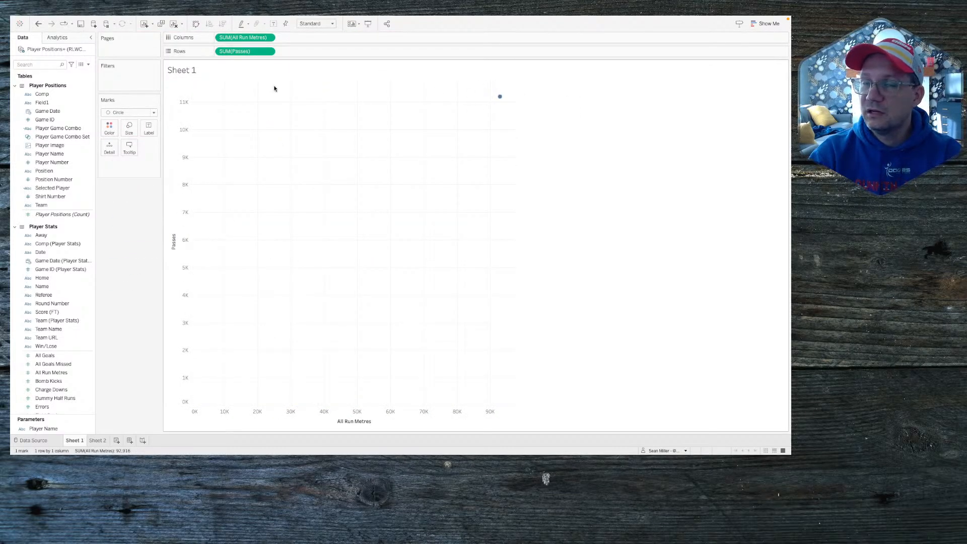
pyautogui.click(68, 138)
pyautogui.click(48, 130)
pyautogui.click(50, 136)
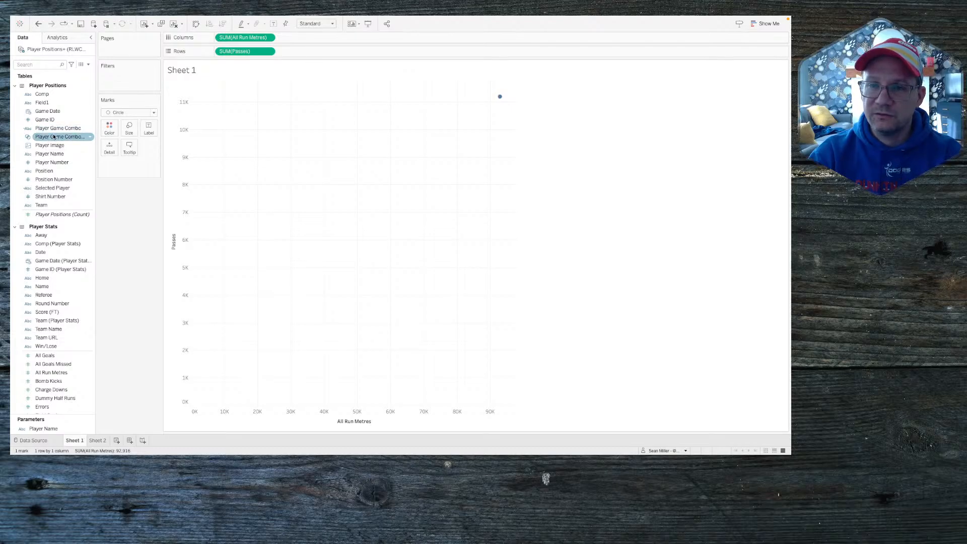
pyautogui.rightClick(54, 136)
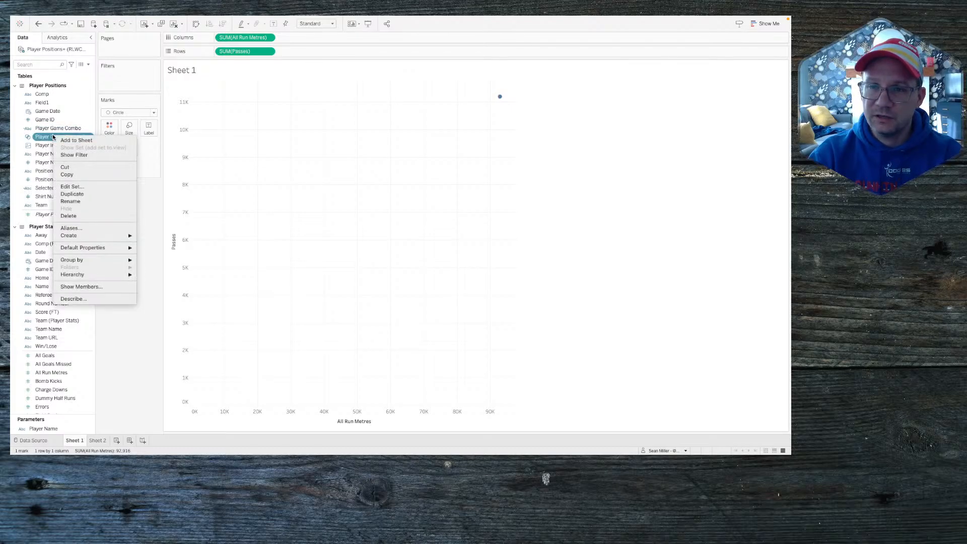
pyautogui.click(69, 216)
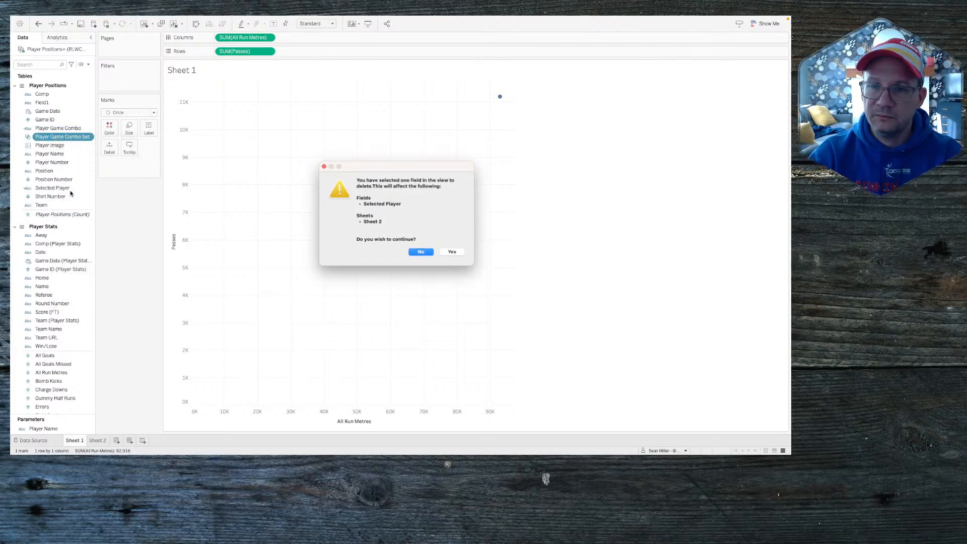
pyautogui.click(458, 256)
pyautogui.press('Return')
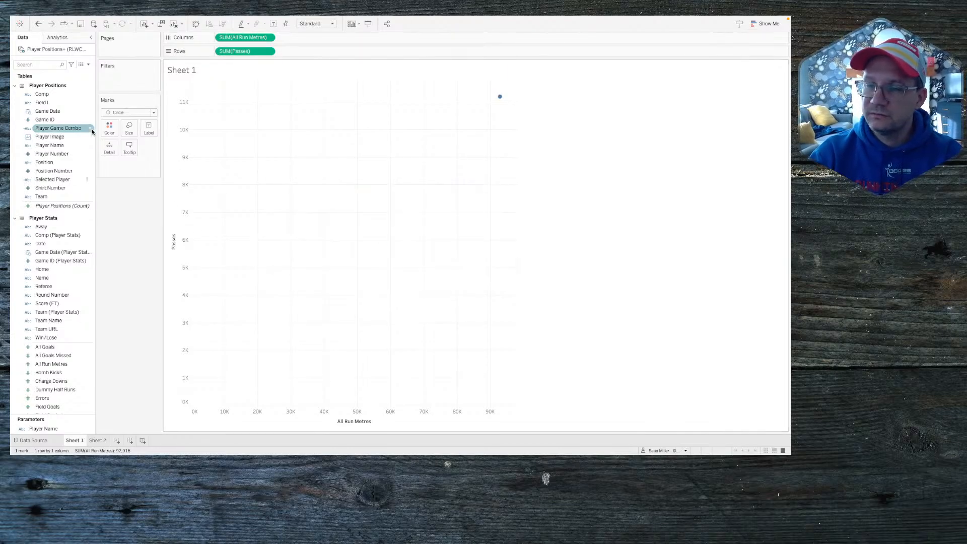
# Step: Hide the Selected Player field
pyautogui.click(59, 154)
pyautogui.click(53, 180)
pyautogui.rightClick(57, 179)
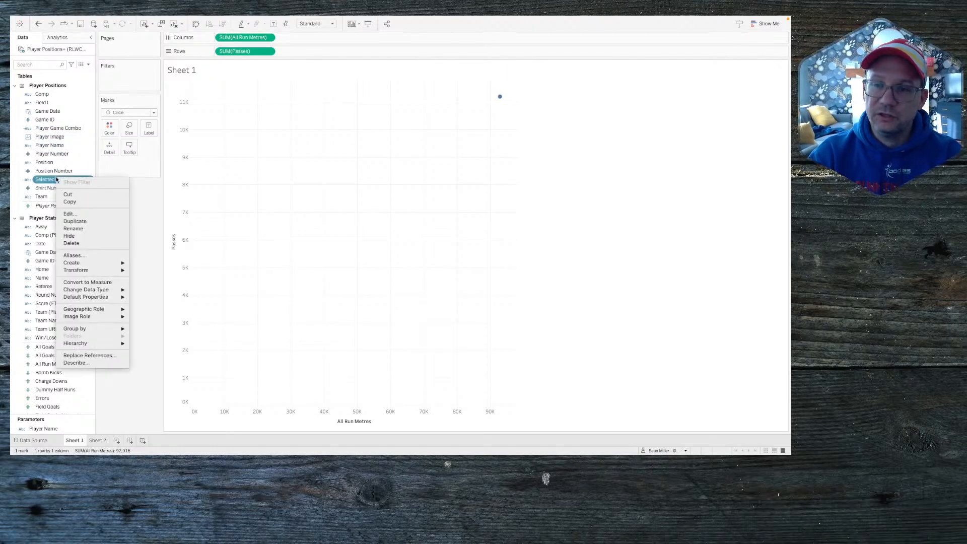
pyautogui.click(80, 237)
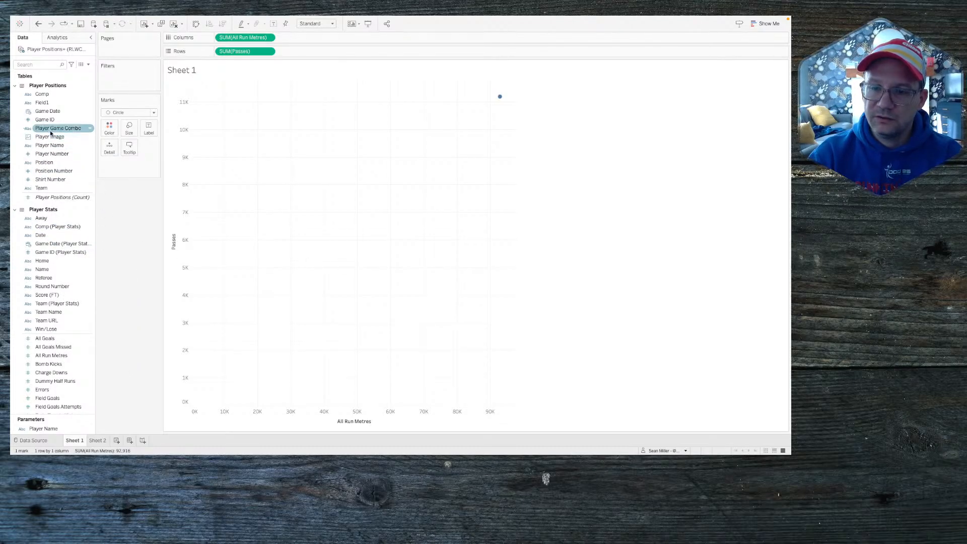
# Step: Delete the Player Name parameter and the Player Game Combo field
pyautogui.scroll(-10, 65, 337)
pyautogui.click(53, 429)
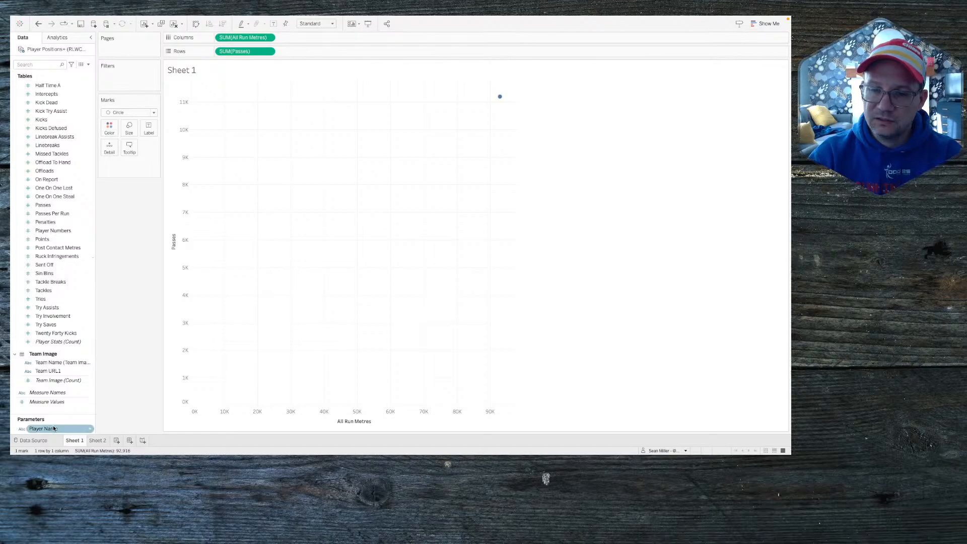
pyautogui.rightClick(53, 429)
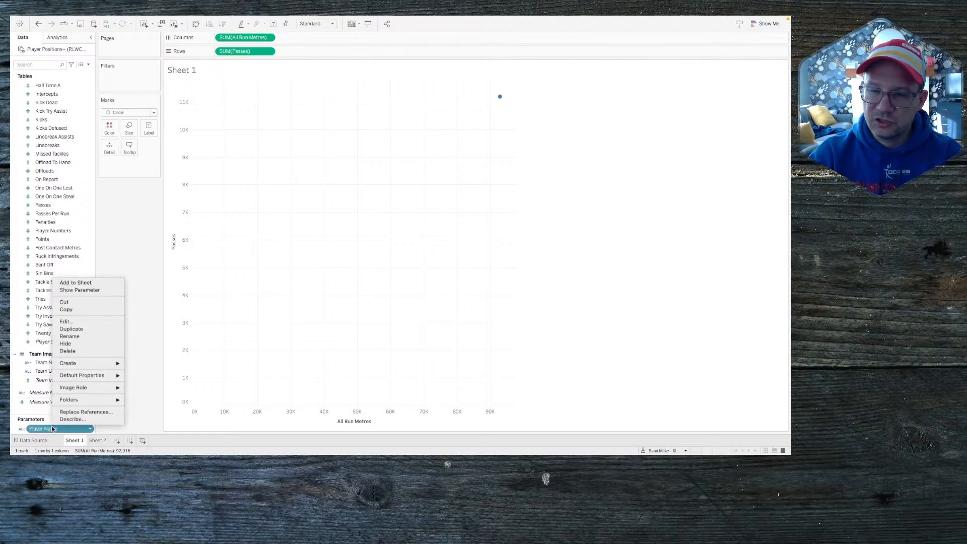
pyautogui.click(67, 351)
pyautogui.scroll(15, 72, 401)
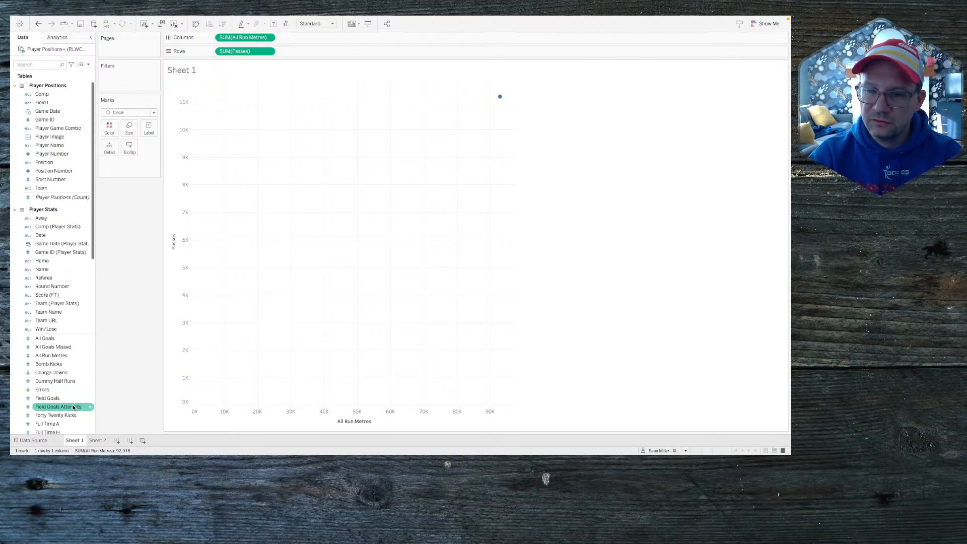
pyautogui.rightClick(49, 129)
pyautogui.click(74, 200)
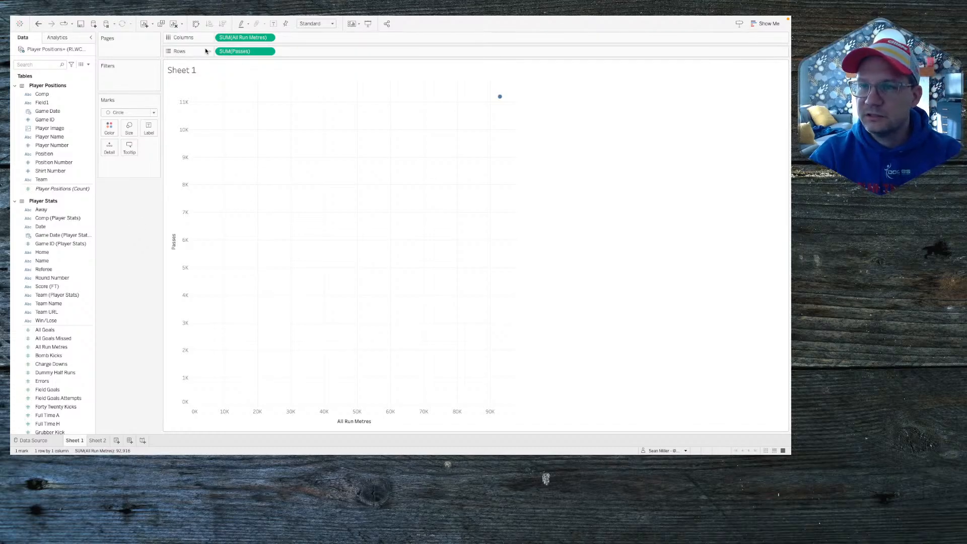
# Step: Create Game ID Set and Player Name Set from their fields
pyautogui.rightClick(44, 120)
pyautogui.moveTo(76, 179)
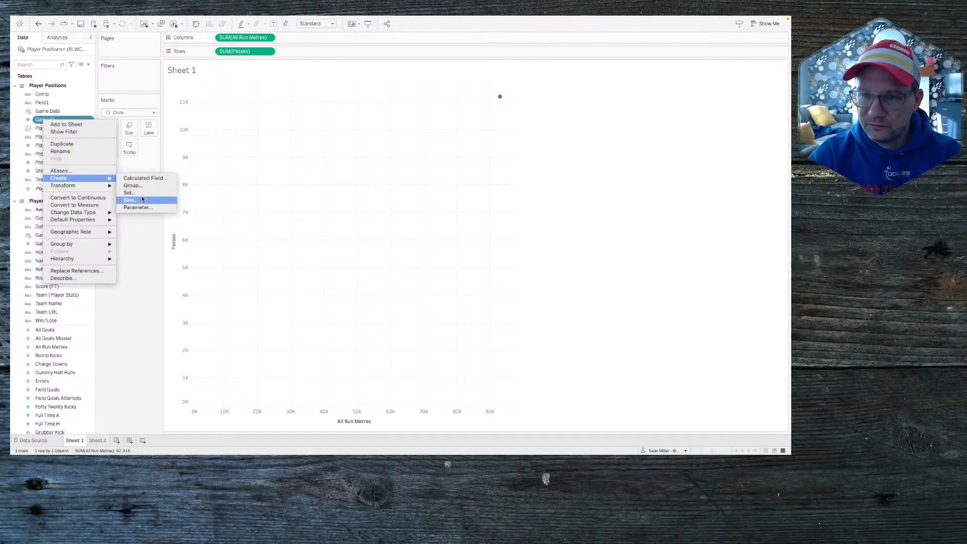
pyautogui.click(130, 192)
pyautogui.click(438, 153)
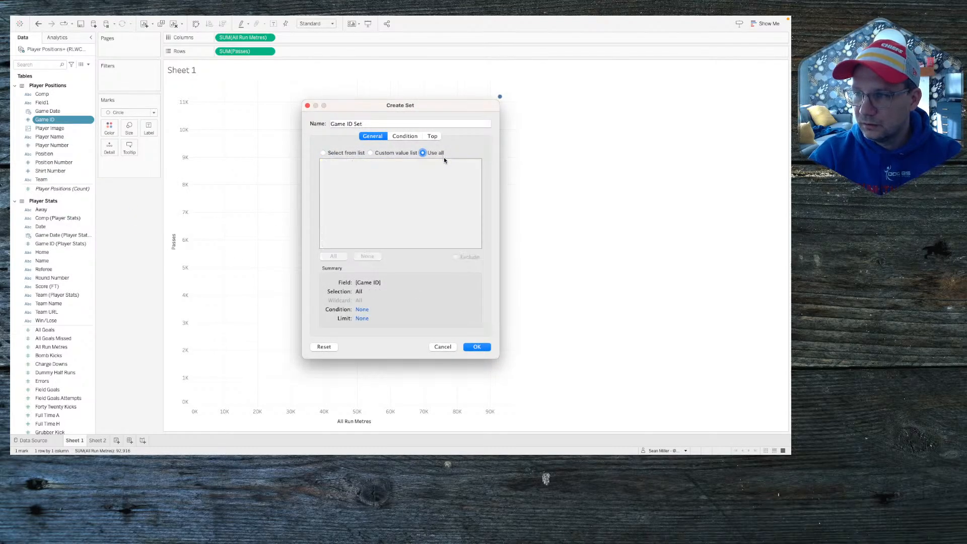
pyautogui.click(323, 153)
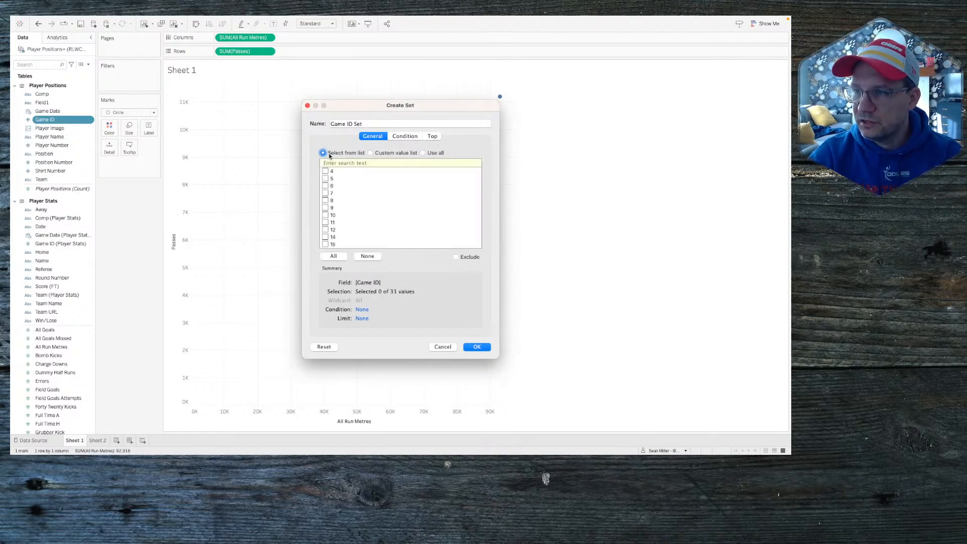
pyautogui.click(473, 346)
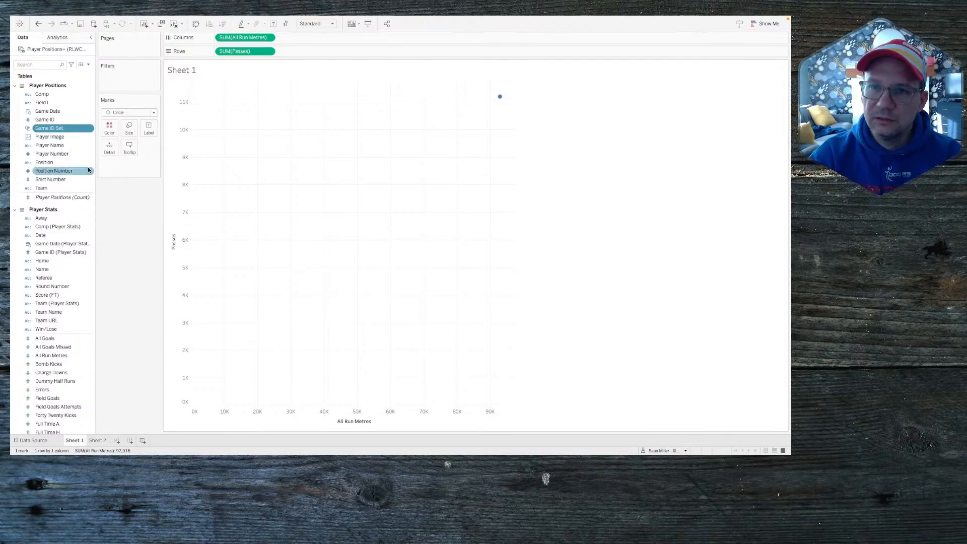
pyautogui.rightClick(61, 146)
pyautogui.moveTo(127, 204)
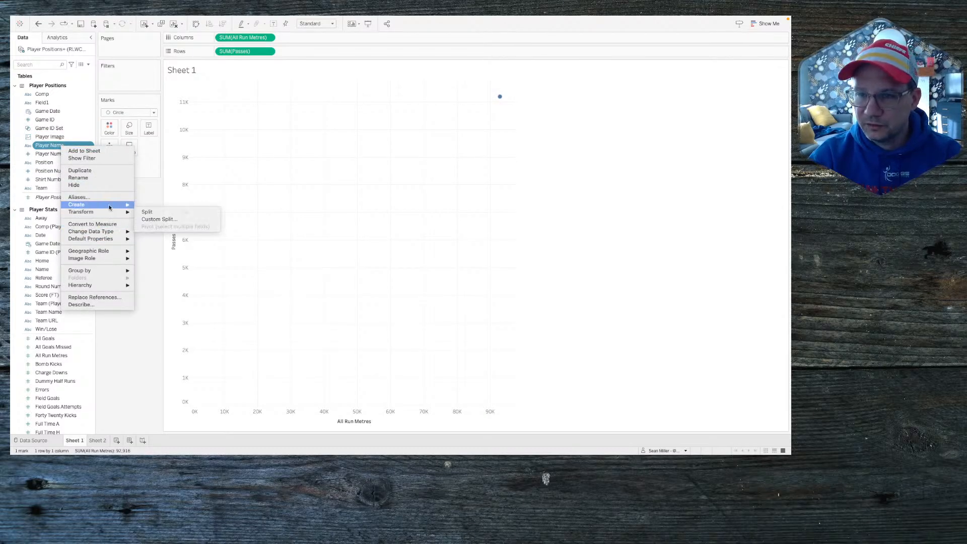
pyautogui.click(149, 219)
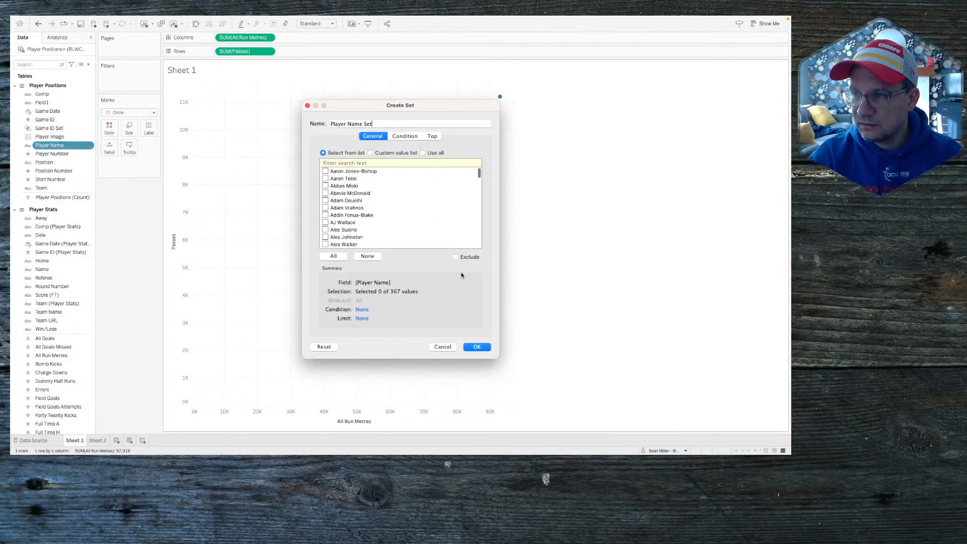
pyautogui.click(473, 348)
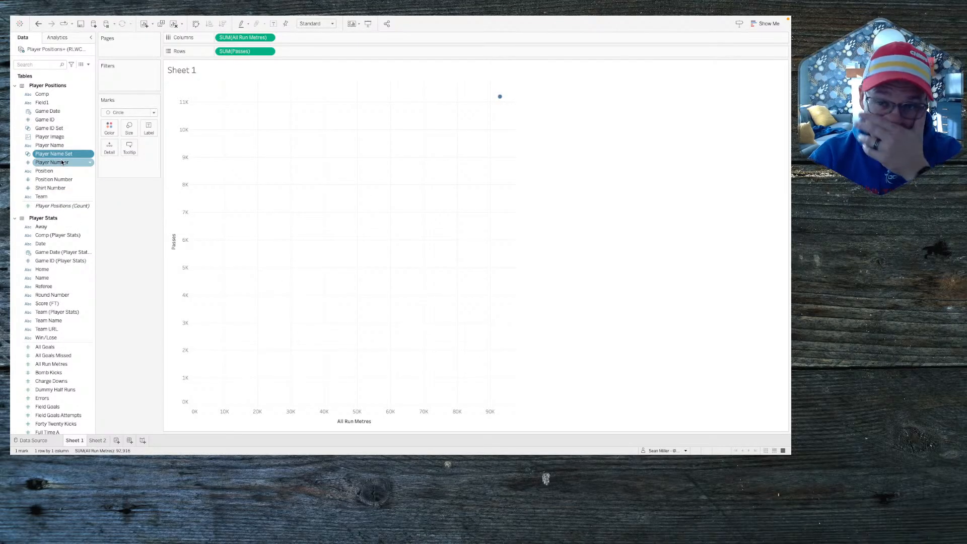
# Step: Put Player Name and Game ID on Detail, giving 1,032 scatter marks
pyautogui.moveTo(50, 145); pyautogui.dragTo(126, 158)
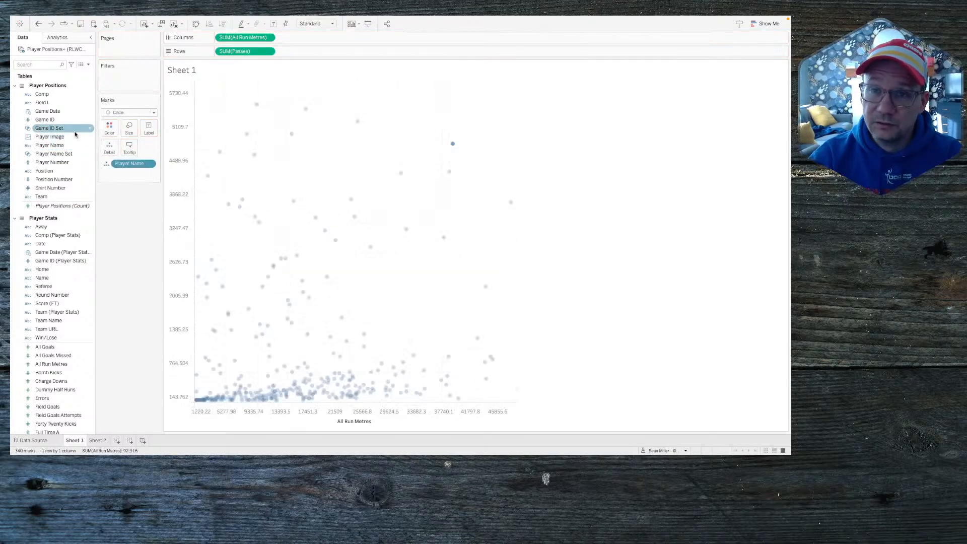
pyautogui.moveTo(45, 120); pyautogui.dragTo(113, 151)
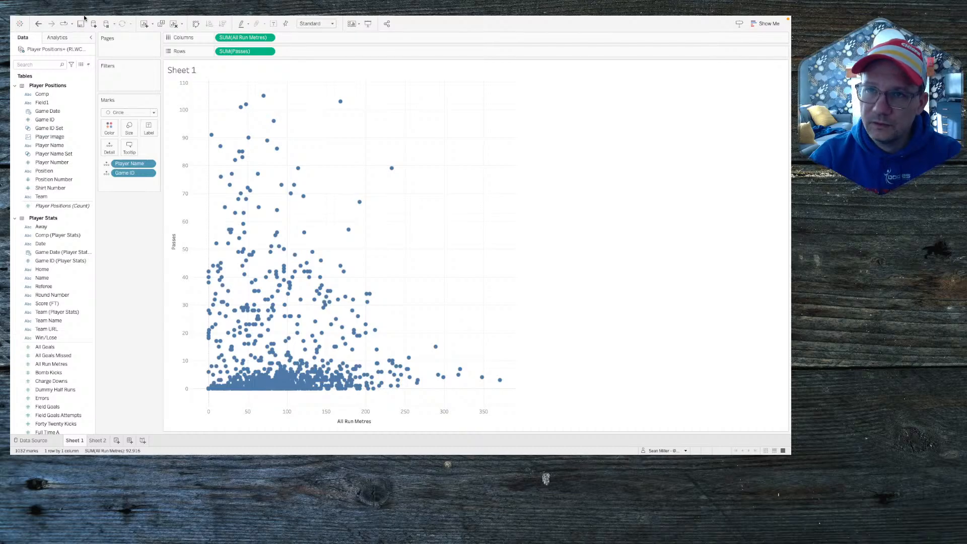
pyautogui.click(117, 20)
# Step: Replace the Player Combo action with a set action that updates Player Name Set and empties it on clear
pyautogui.click(117, 77)
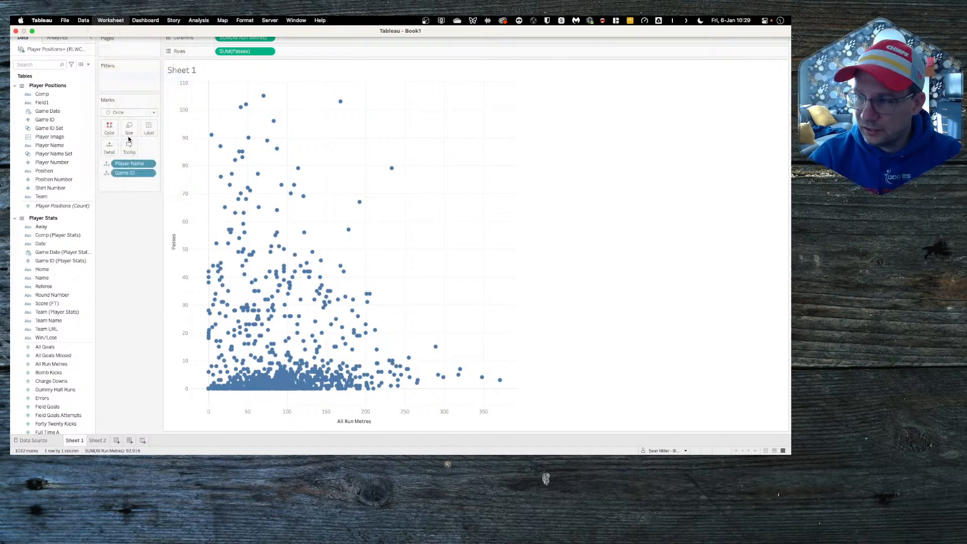
pyautogui.click(325, 225)
pyautogui.click(494, 288)
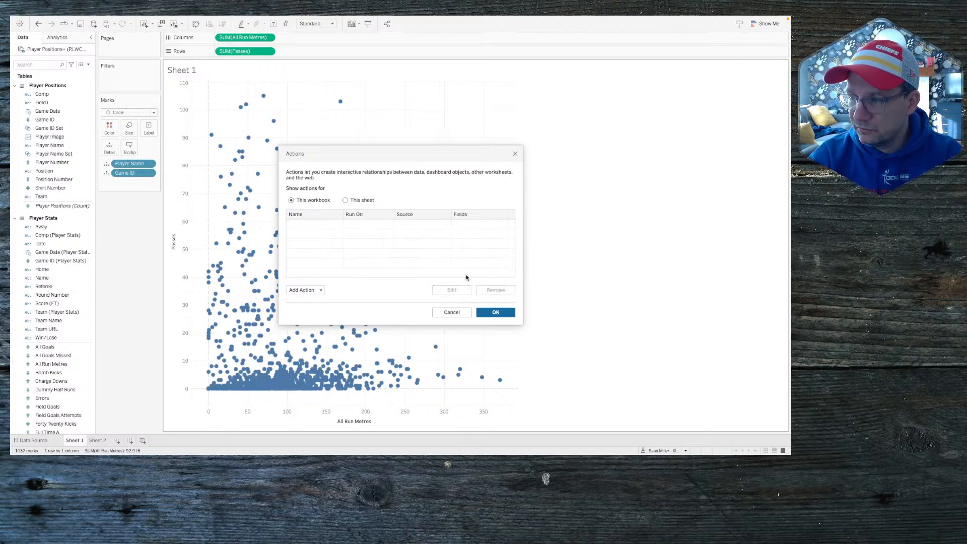
pyautogui.click(323, 290)
pyautogui.click(324, 279)
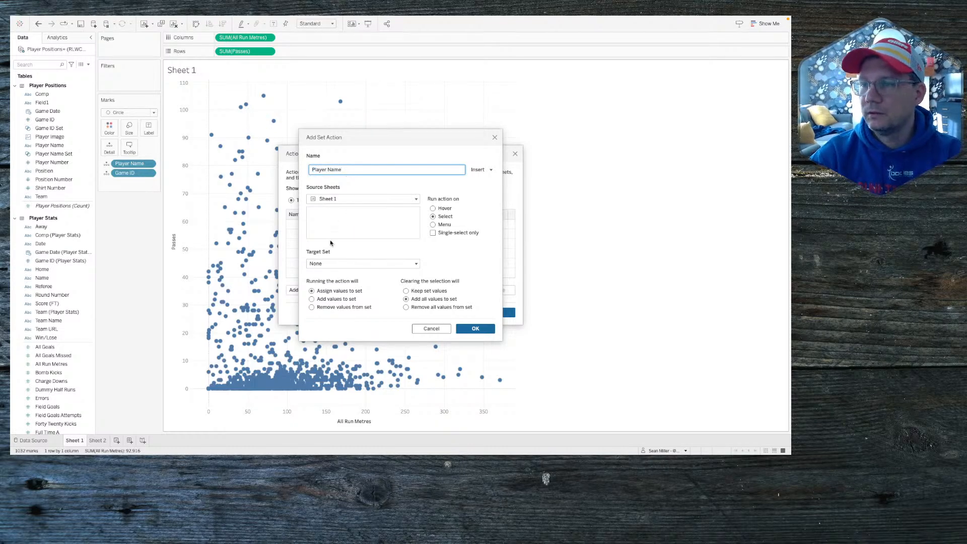
pyautogui.click(329, 263)
pyautogui.moveTo(393, 283)
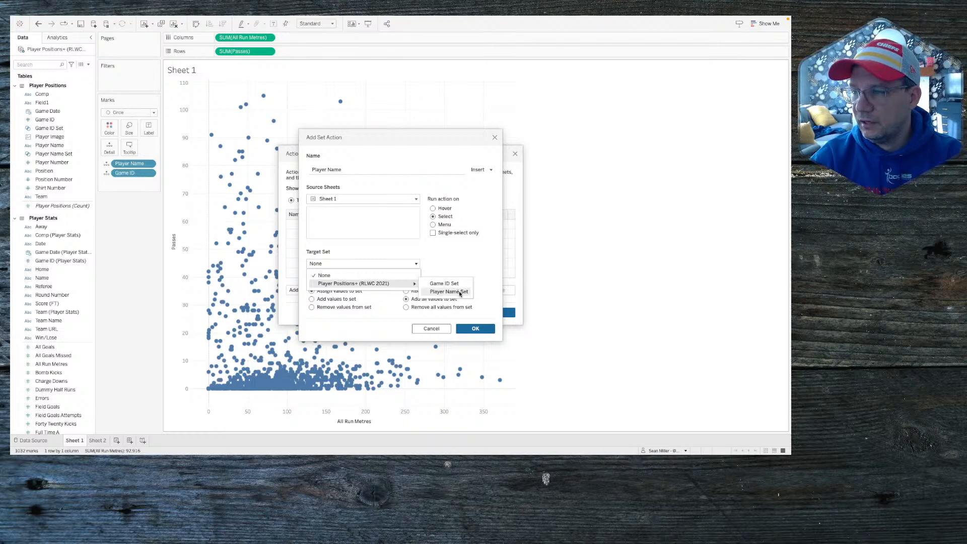
pyautogui.click(460, 292)
pyautogui.click(406, 307)
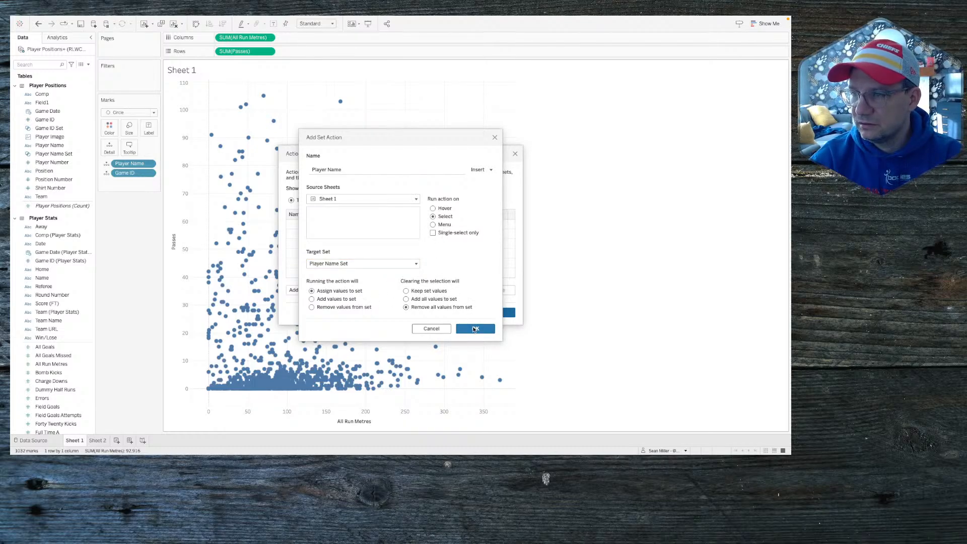
pyautogui.click(474, 329)
# Step: Add a set action named 'Game ID' targeting Game ID Set, keeping both actions
pyautogui.click(305, 290)
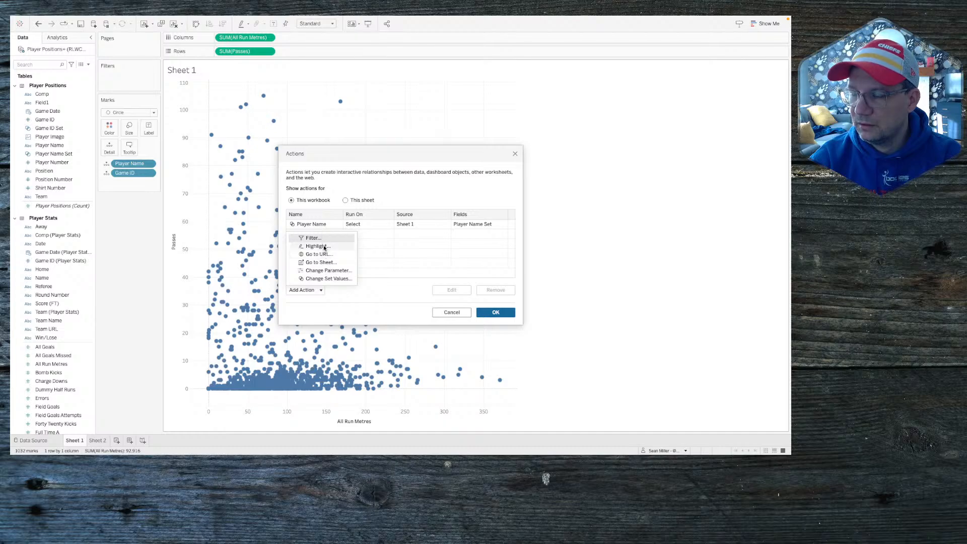
pyautogui.click(328, 278)
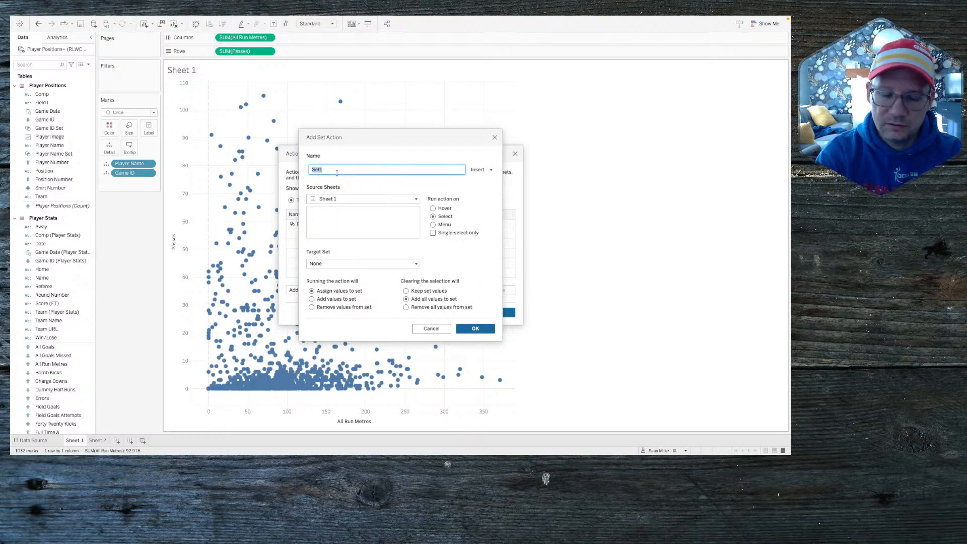
pyautogui.write('Game ID')
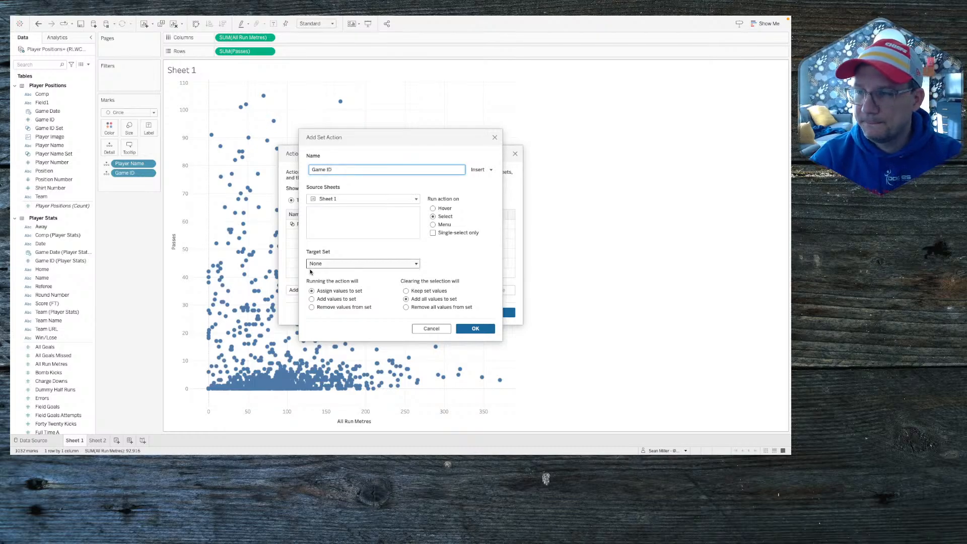
pyautogui.click(333, 264)
pyautogui.moveTo(338, 284)
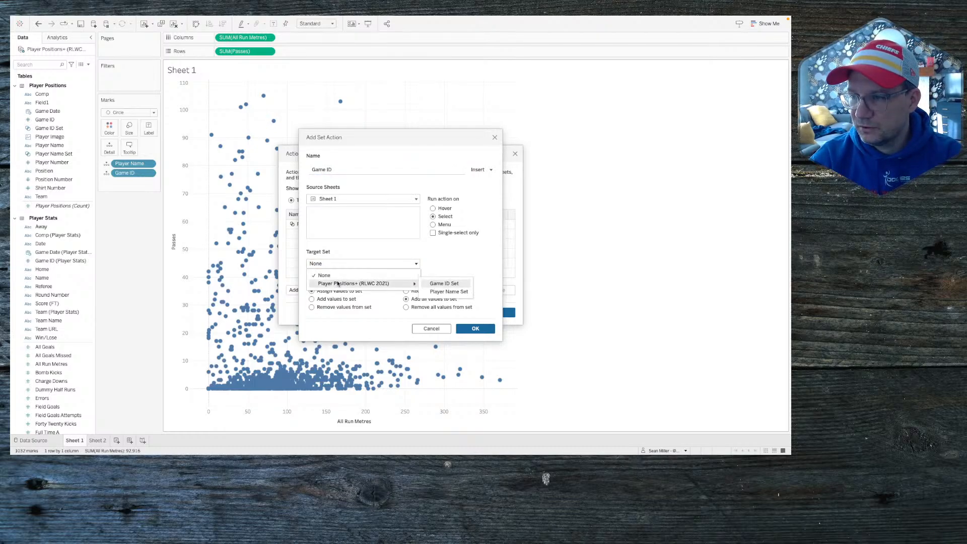
pyautogui.click(443, 284)
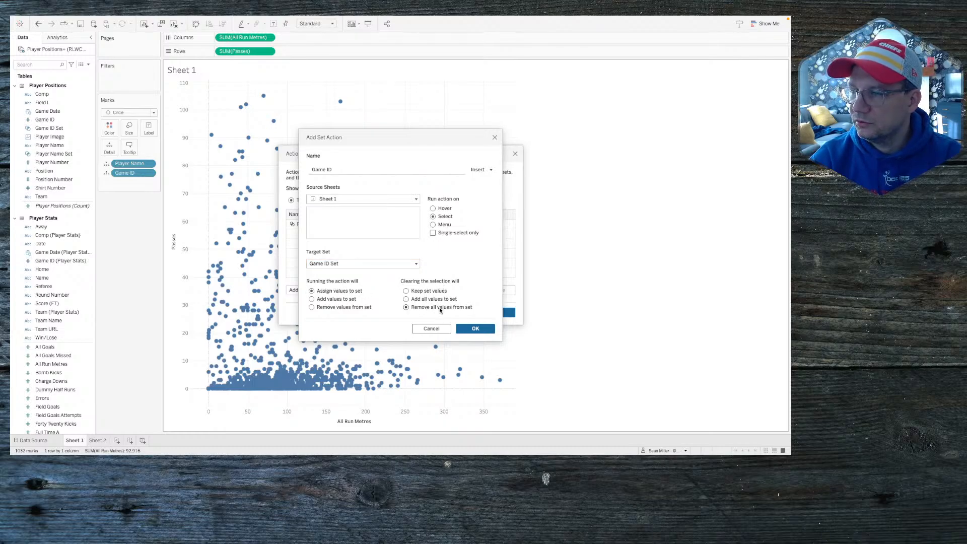
pyautogui.click(470, 330)
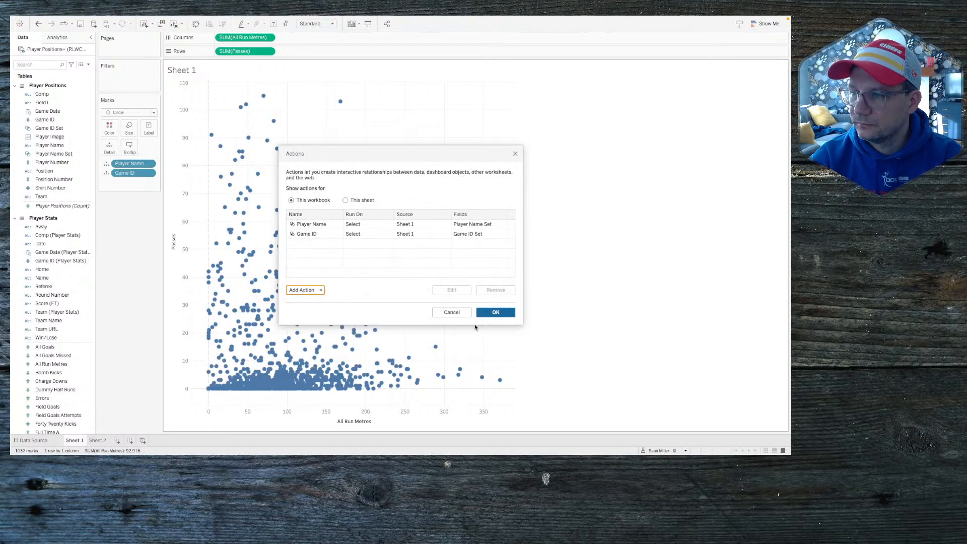
pyautogui.click(495, 312)
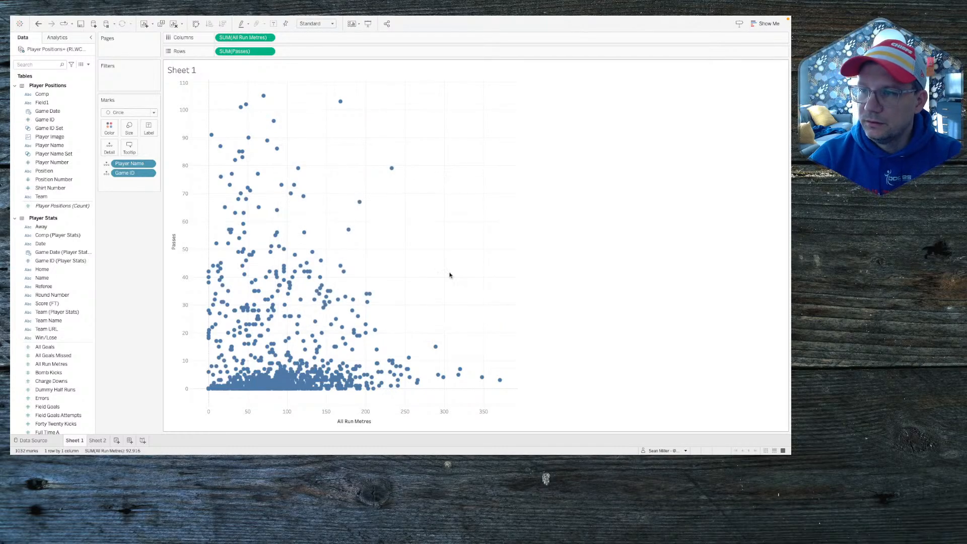
# Step: Select the game 63 point, then filter Sheet 2 by Player Name Set and colour its bars by Game ID Set
pyautogui.click(348, 230)
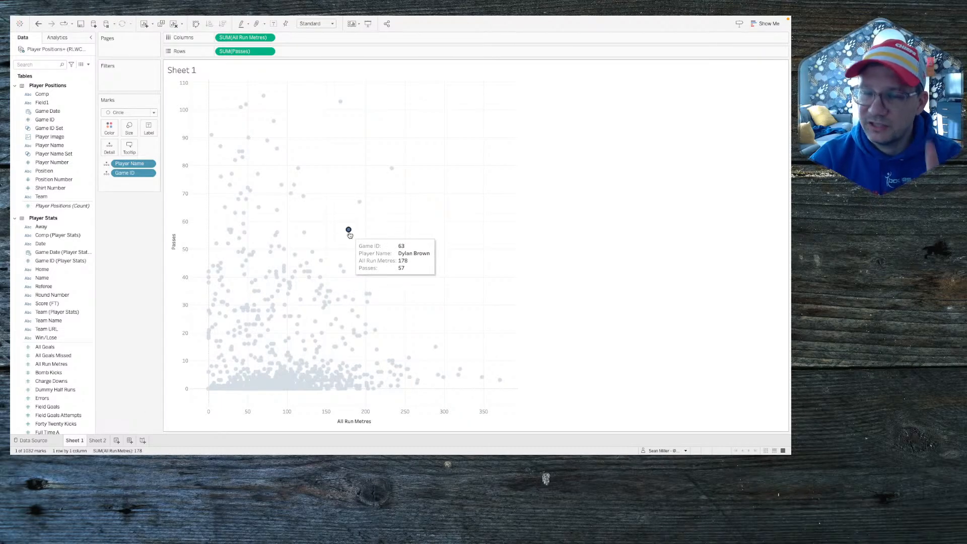
pyautogui.click(103, 438)
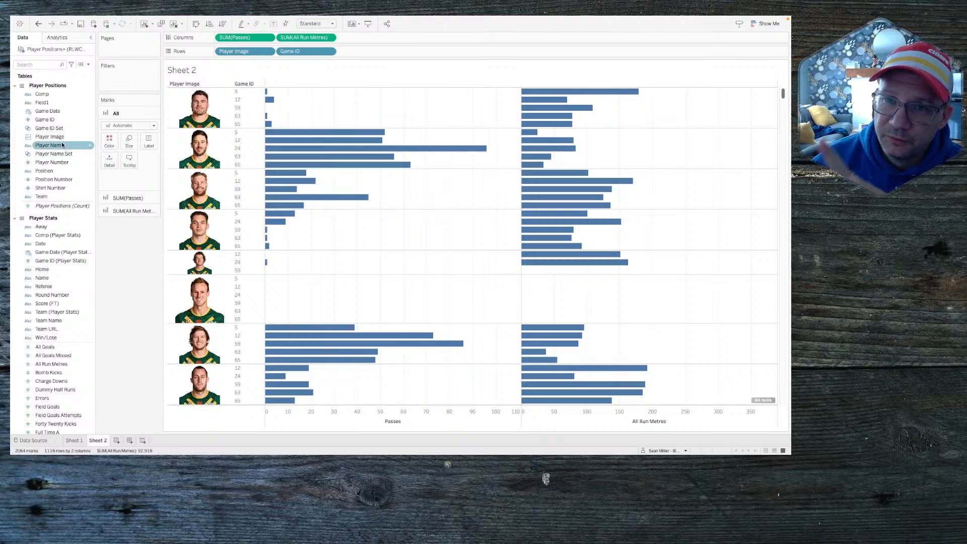
pyautogui.moveTo(54, 153); pyautogui.dragTo(127, 81)
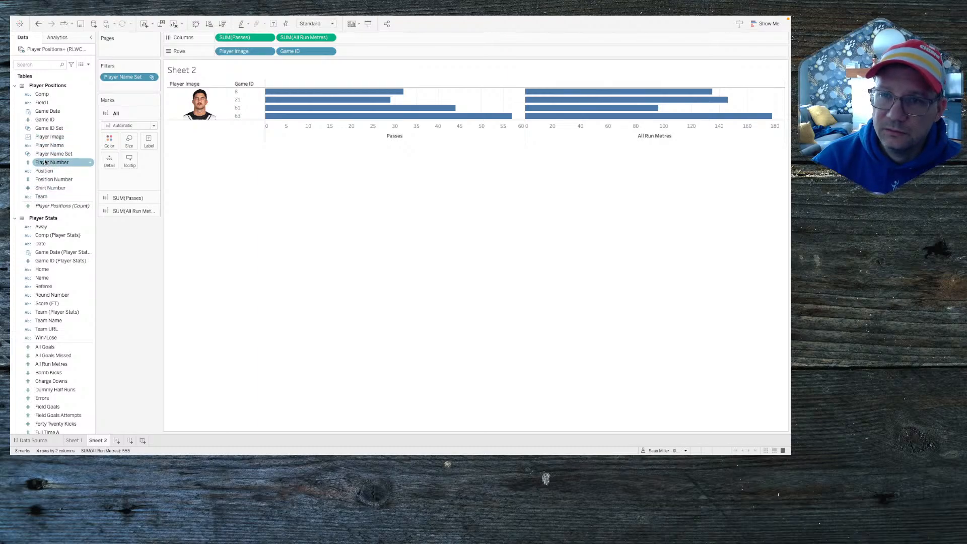
pyautogui.click(53, 129)
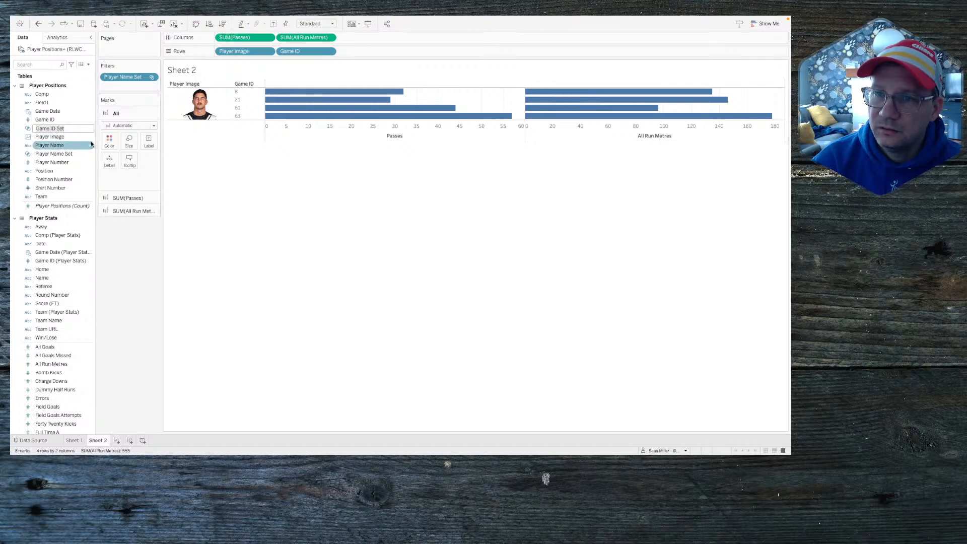
pyautogui.moveTo(58, 130); pyautogui.dragTo(110, 142)
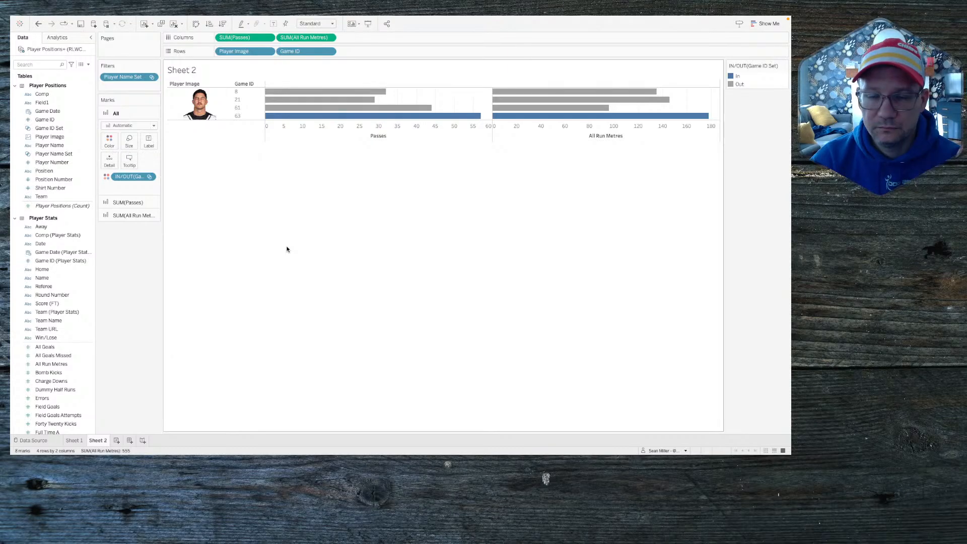
# Step: Return to the Sheet 1 scatter and switch to the challenge page in the browser
pyautogui.click(74, 441)
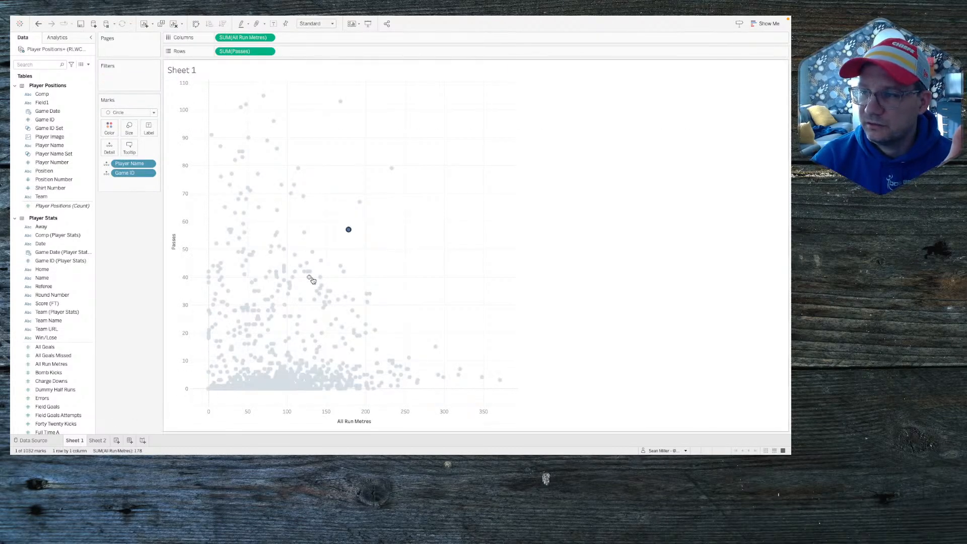
pyautogui.moveTo(350, 232)
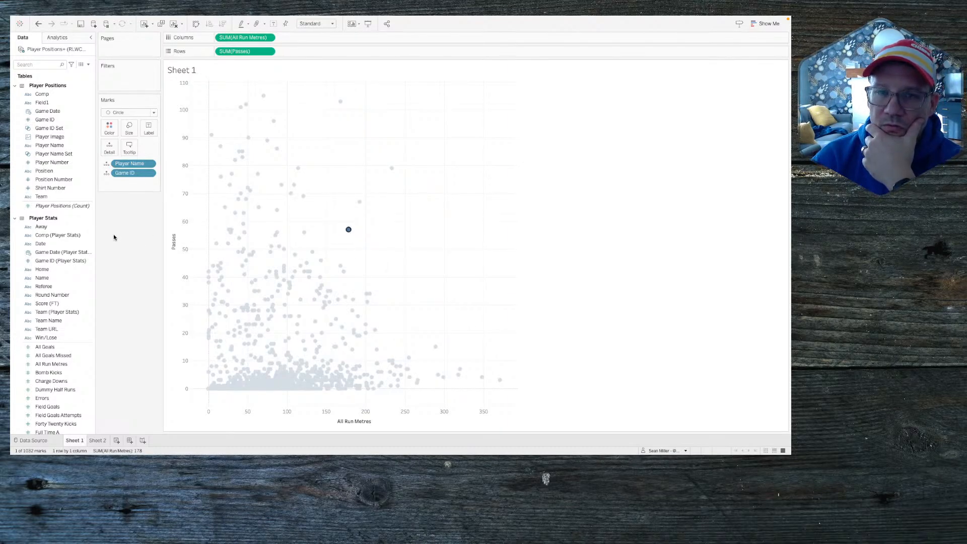
pyautogui.press('super+Tab')
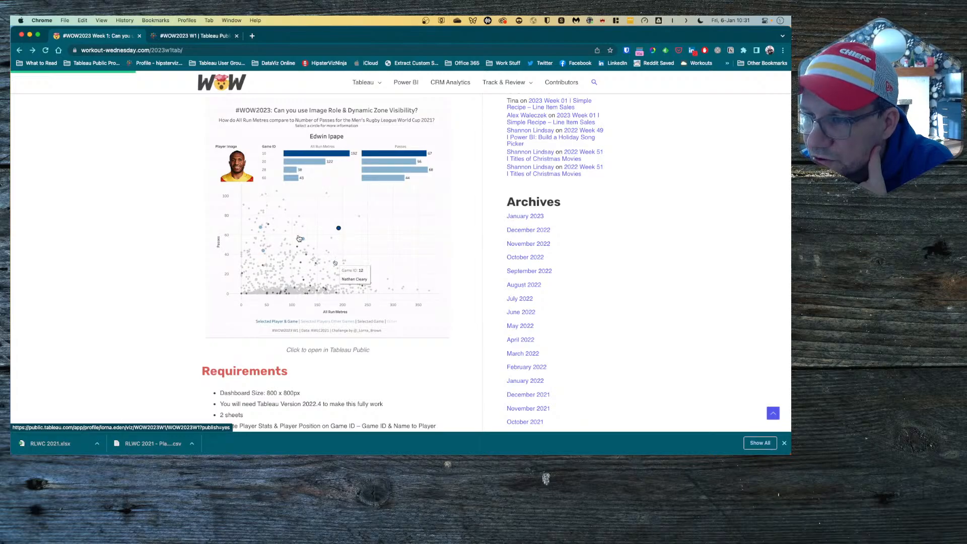
# Step: In the Tableau Public reference viz, select the Game ID 63 point to view the player panel
pyautogui.scroll(-1, 246, 169)
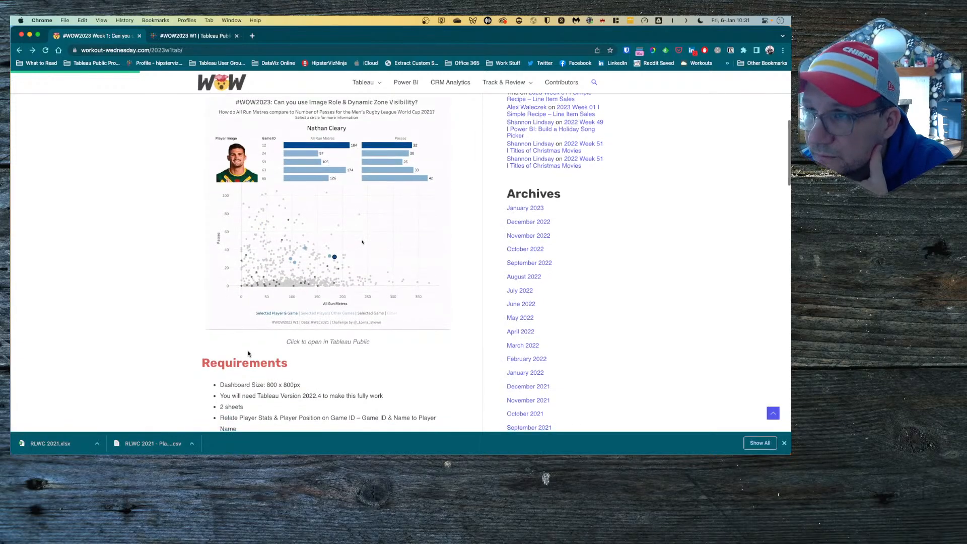
pyautogui.click(196, 36)
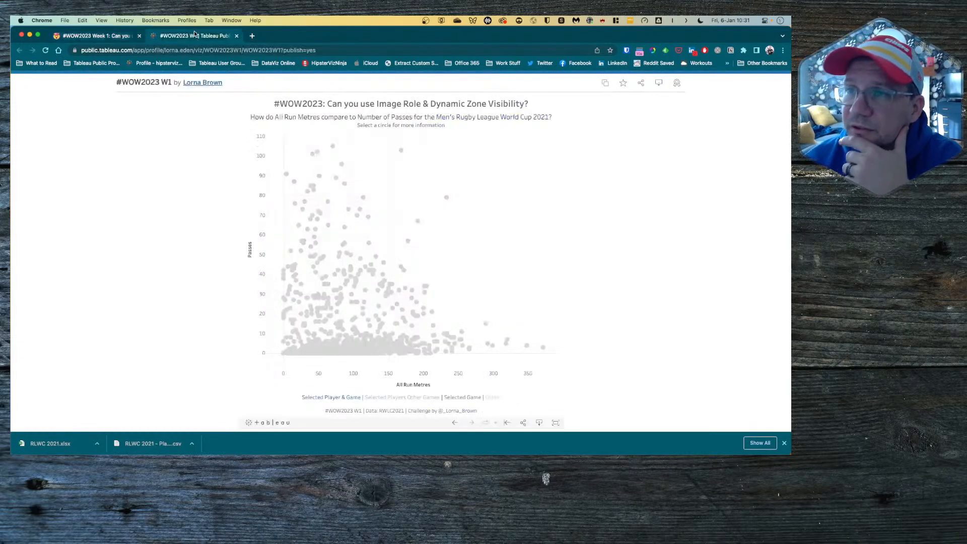
pyautogui.click(410, 243)
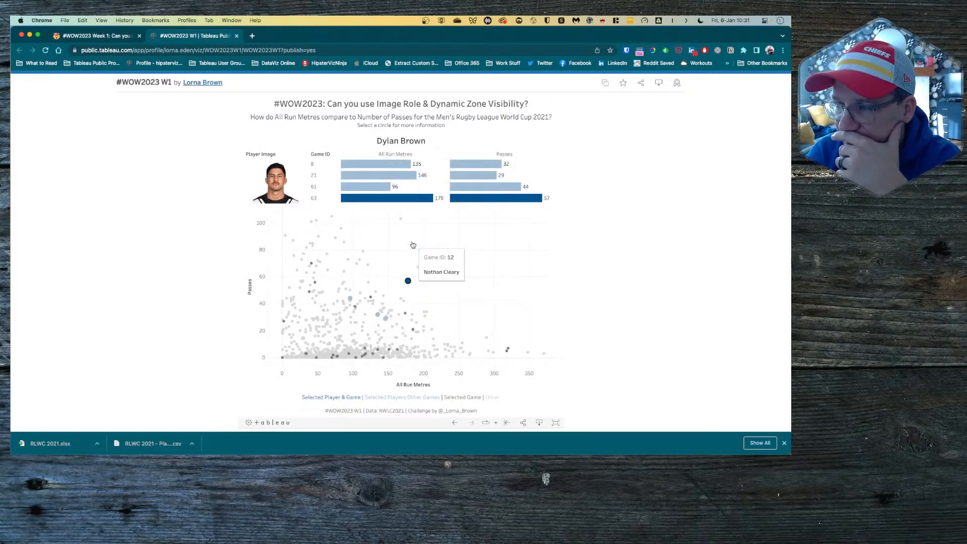
pyautogui.moveTo(386, 321)
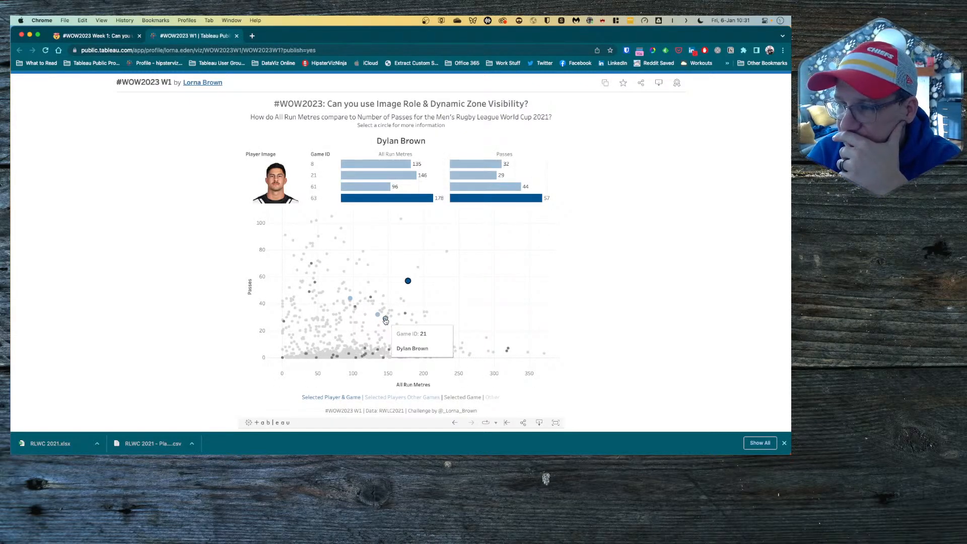
pyautogui.moveTo(358, 306)
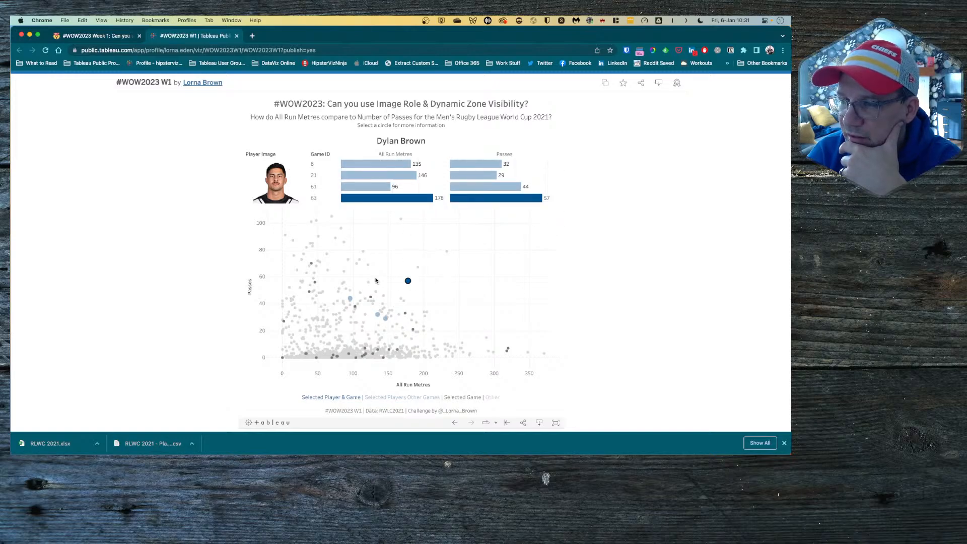
pyautogui.moveTo(312, 266)
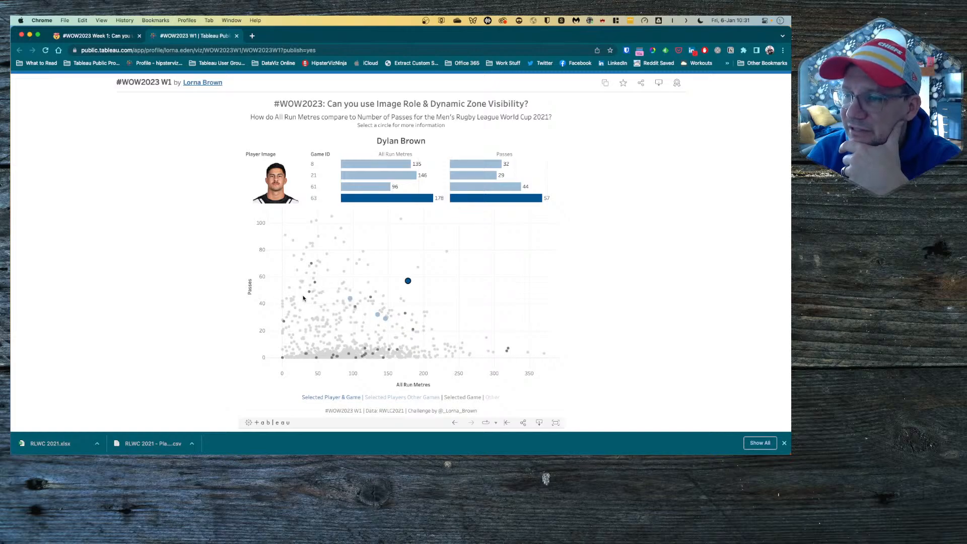
pyautogui.moveTo(315, 285)
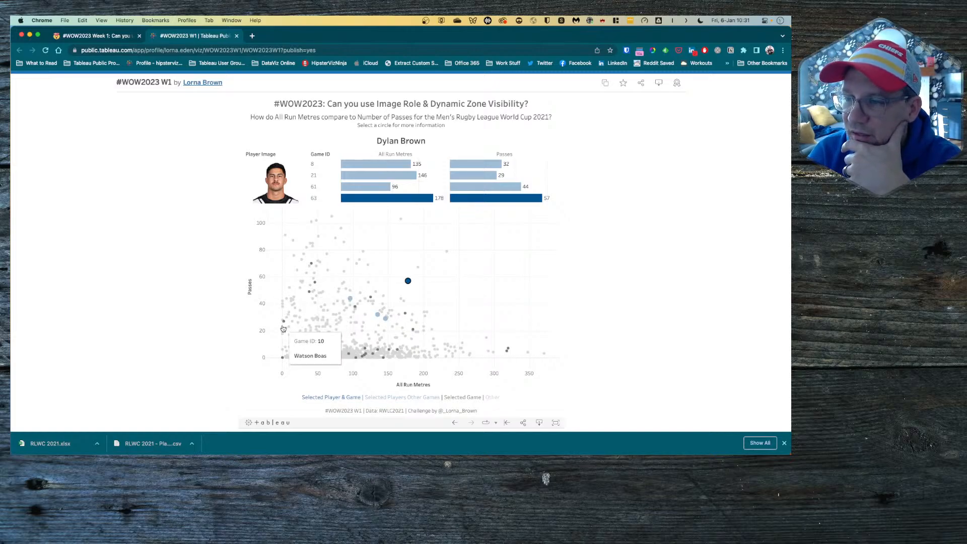
pyautogui.moveTo(401, 363)
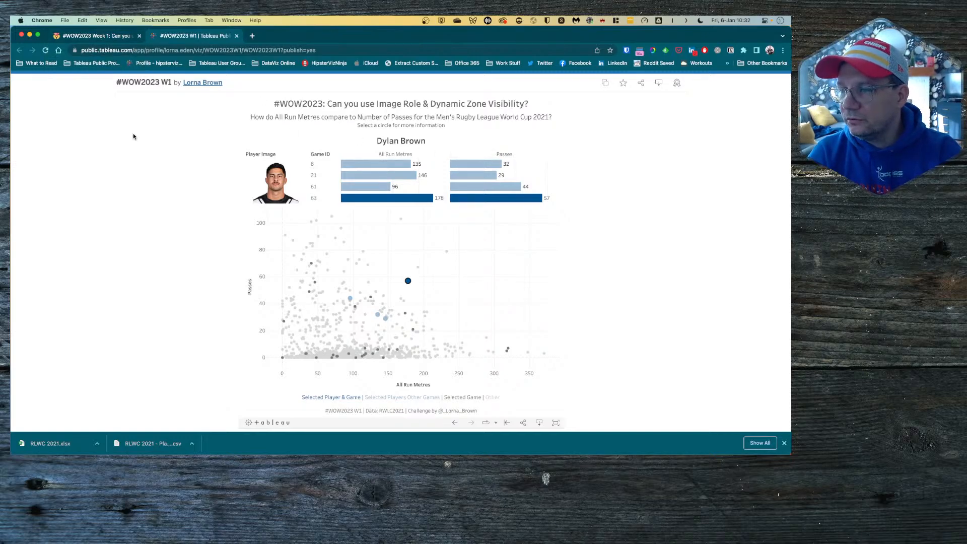
# Step: Select a circle in the challenge page's embedded viz, then return to Tableau Desktop
pyautogui.click(101, 38)
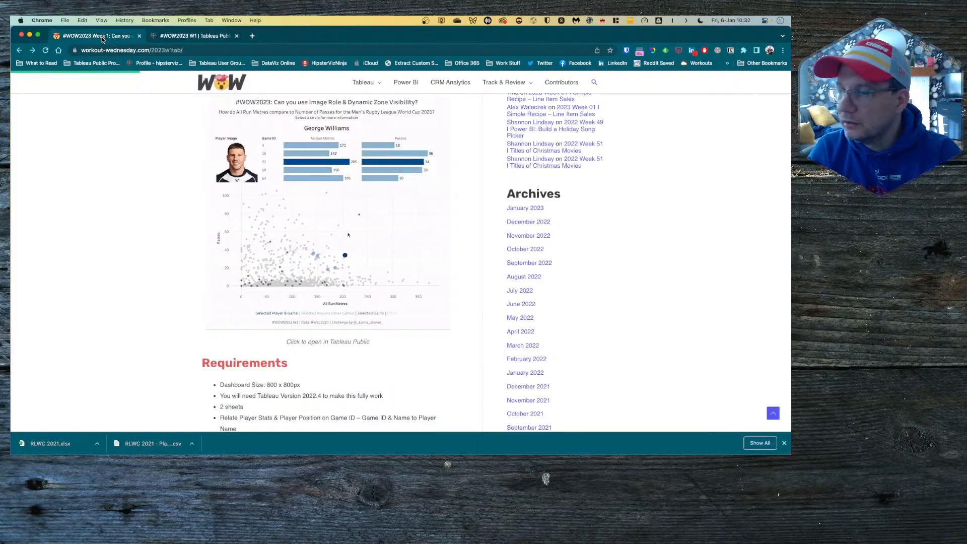
pyautogui.click(339, 220)
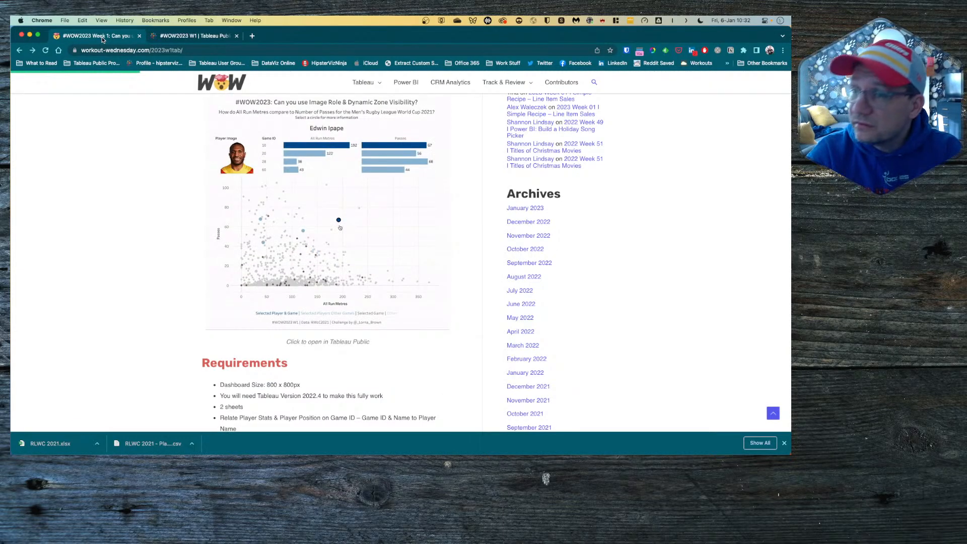
pyautogui.hotkey('ctrl', 'Right')
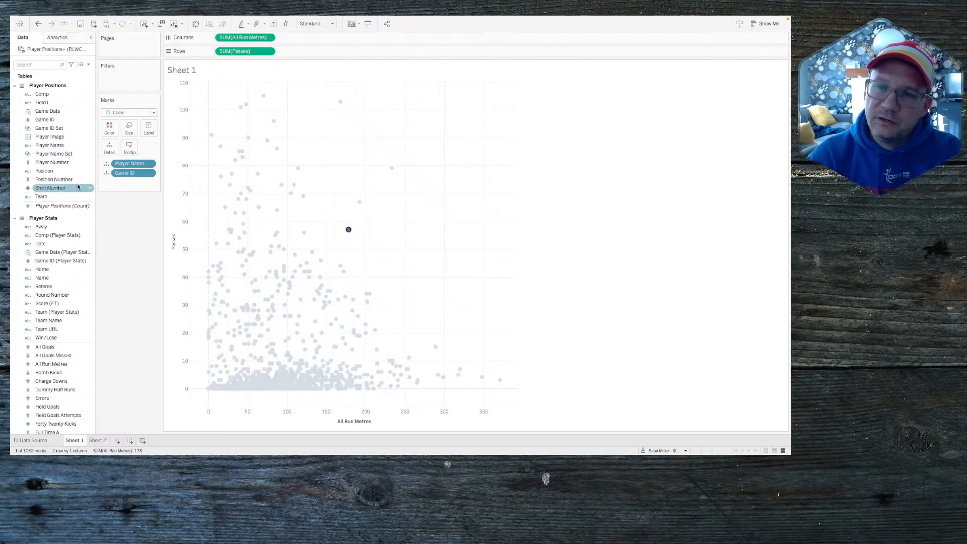
# Step: Colour Sheet 1's 1,032 scatter marks by Game ID Set In/Out membership
pyautogui.click(89, 65)
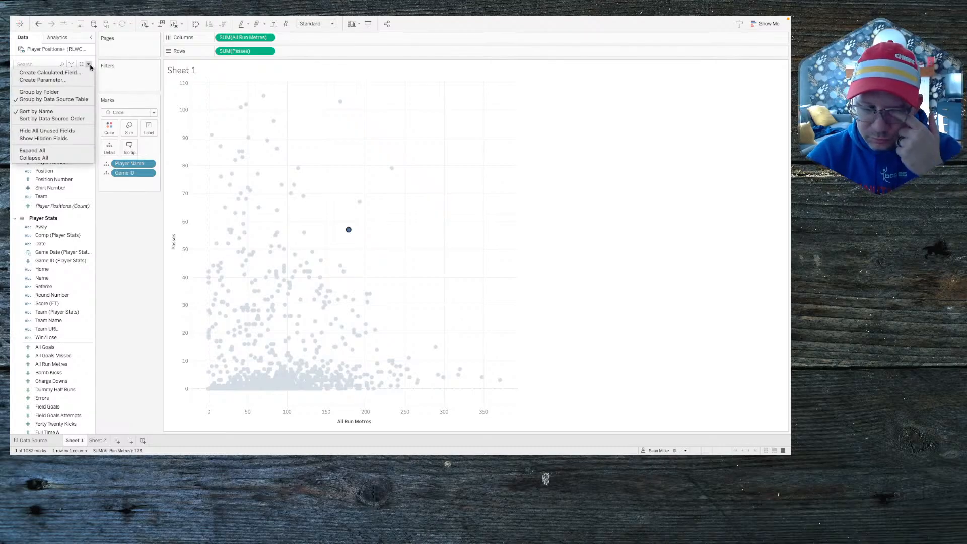
pyautogui.click(123, 240)
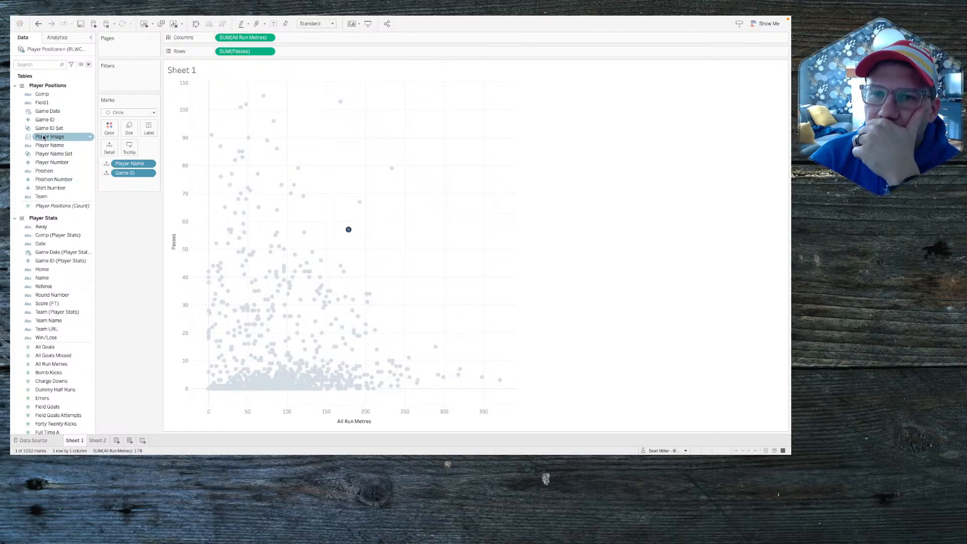
pyautogui.moveTo(45, 129); pyautogui.dragTo(109, 130)
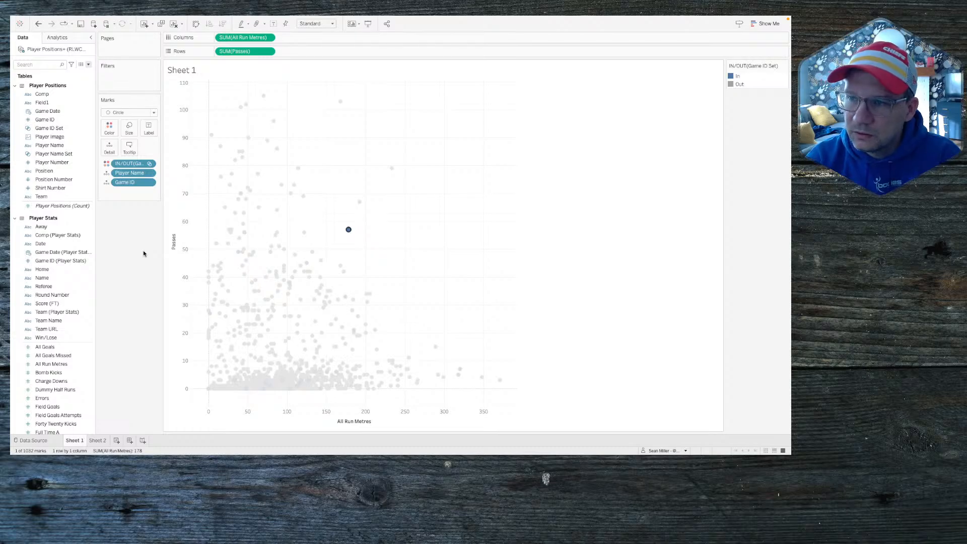
pyautogui.click(67, 155)
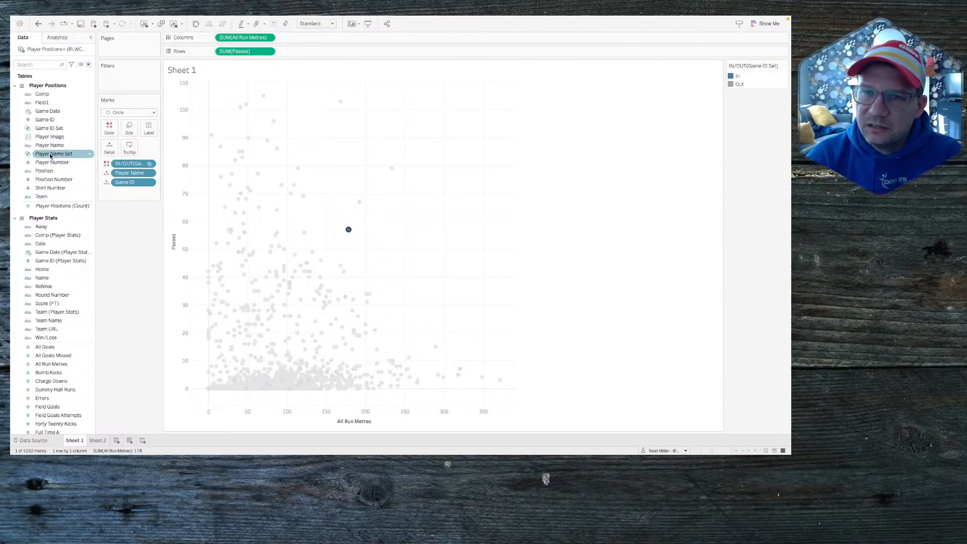
# Step: Add Player Name Set to the colour alongside Game ID Set and select Dylan Brown's game 63 mark
pyautogui.moveTo(50, 156); pyautogui.dragTo(109, 148)
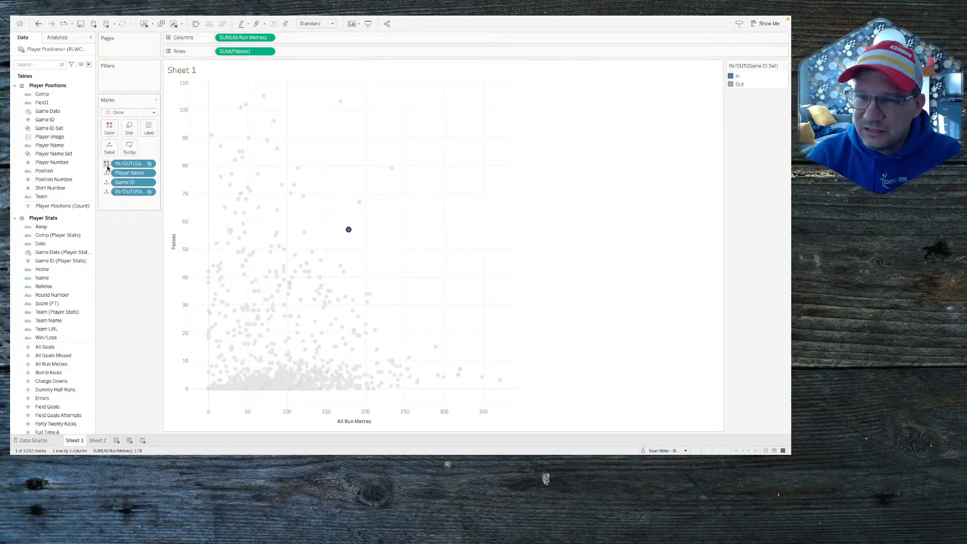
pyautogui.click(106, 192)
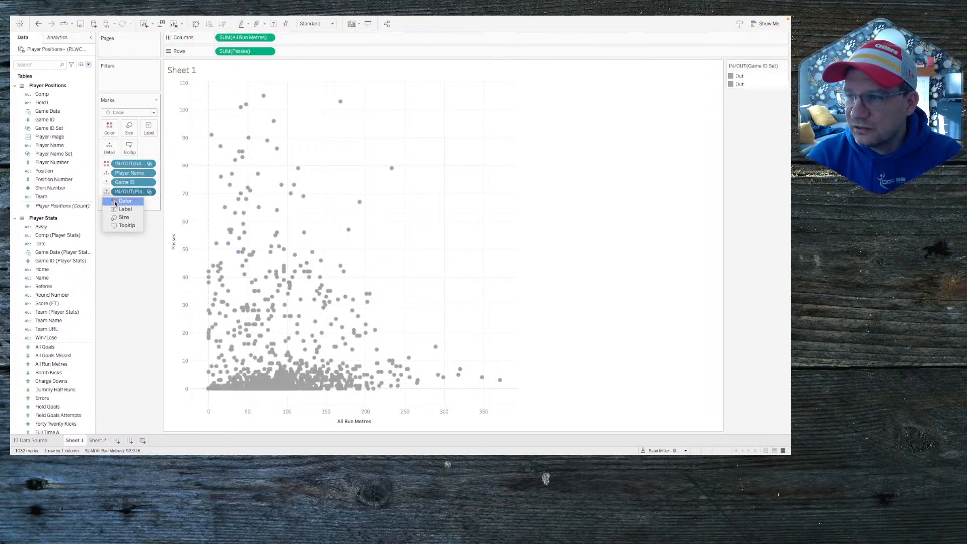
pyautogui.click(124, 201)
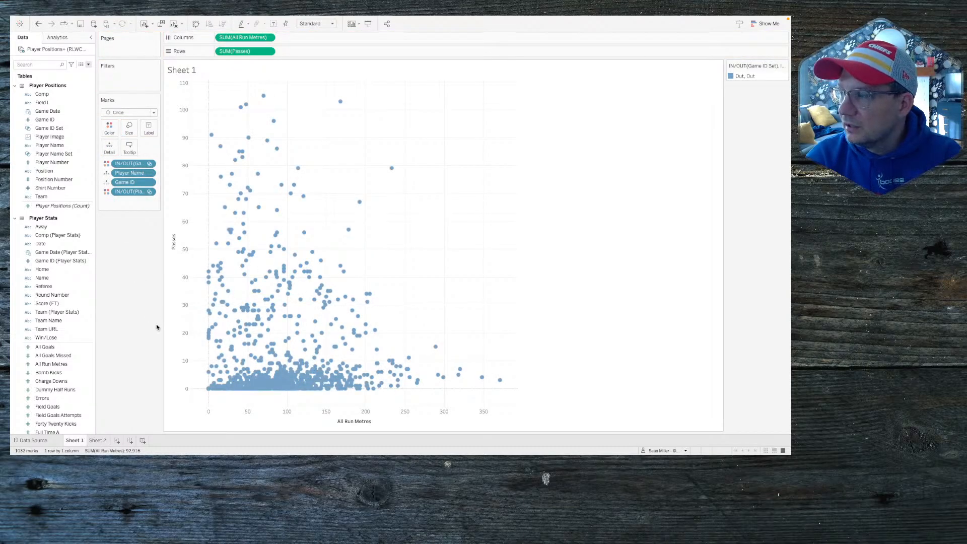
pyautogui.moveTo(360, 203)
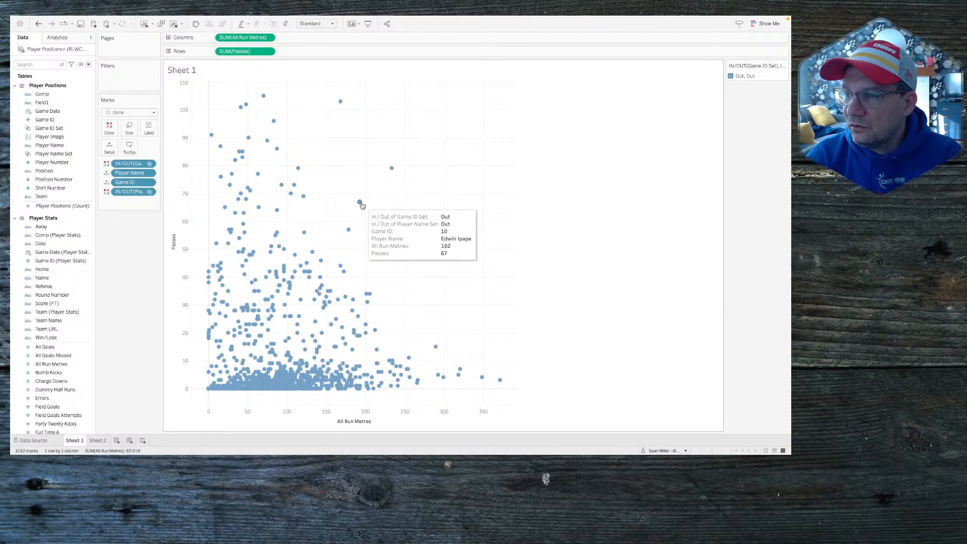
pyautogui.moveTo(349, 232)
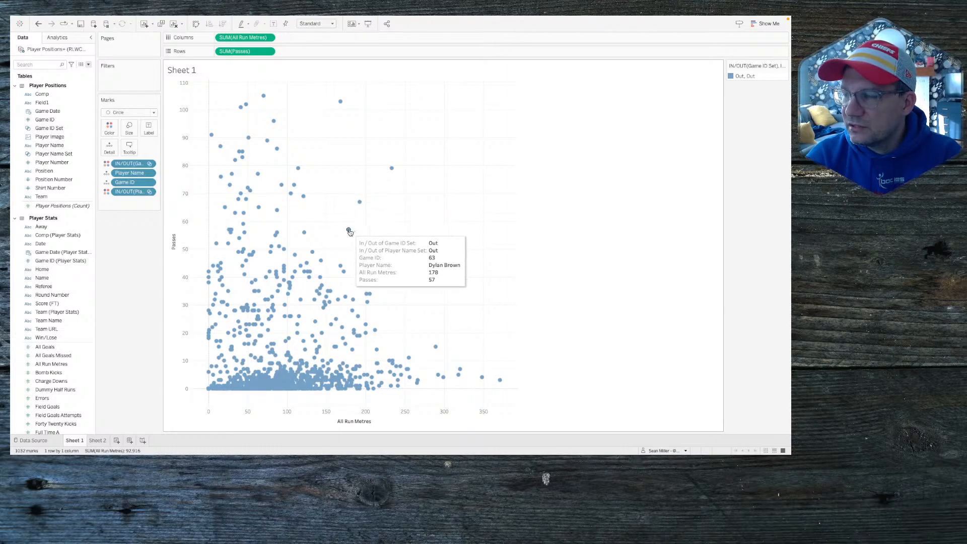
pyautogui.click(349, 231)
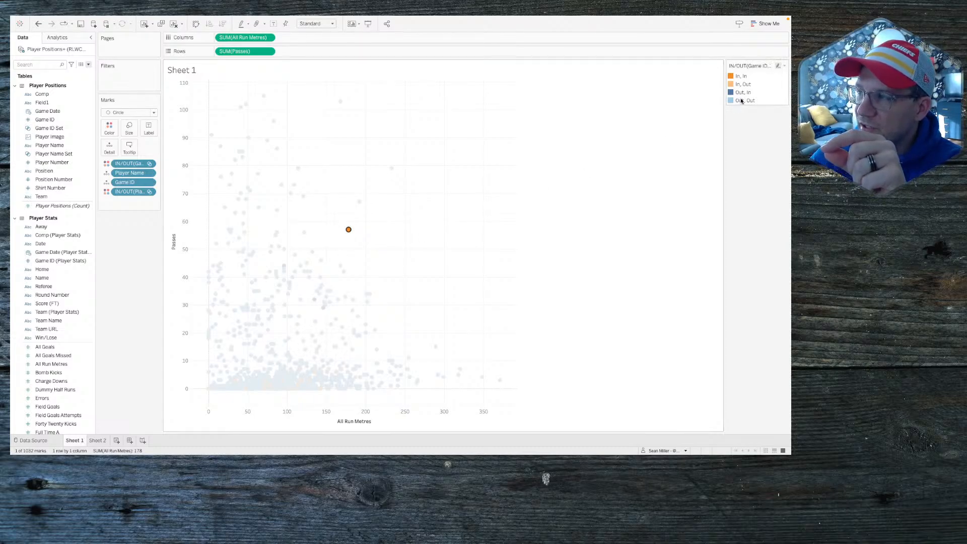
# Step: Dock the In/Out legend under the Marks card, open Edit Colors, and check the required scatter colours
pyautogui.moveTo(739, 70); pyautogui.dragTo(137, 220)
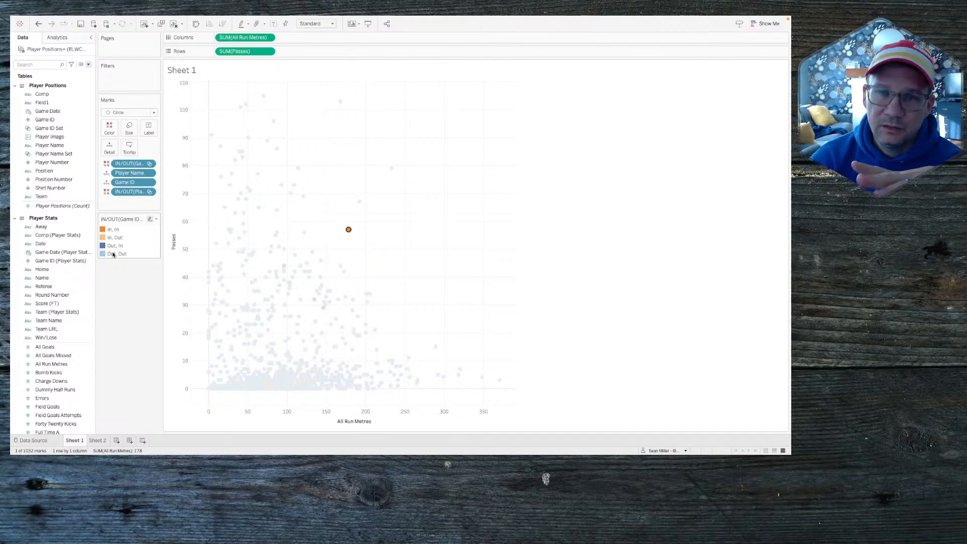
pyautogui.click(110, 128)
pyautogui.click(124, 157)
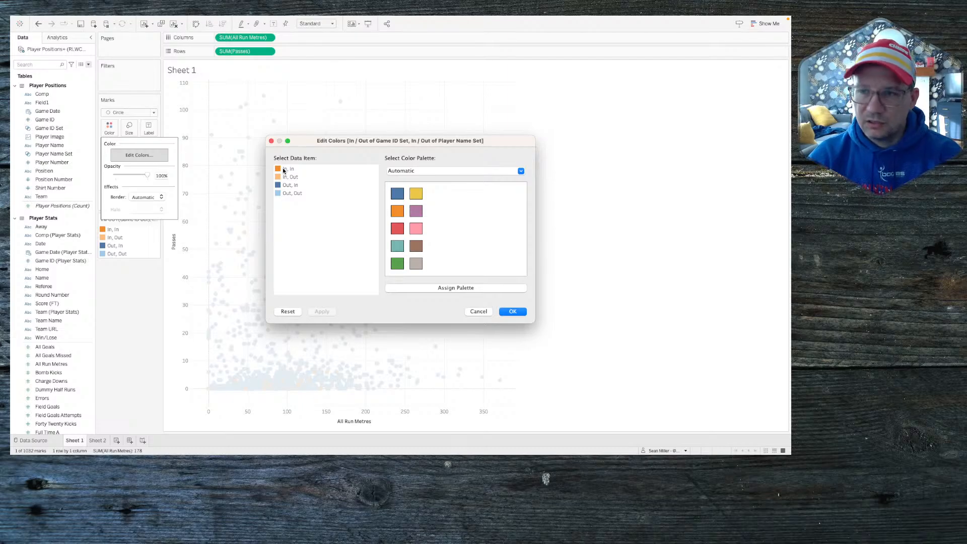
pyautogui.hotkey('ctrl', 'Left')
pyautogui.scroll(-3, 340, 343)
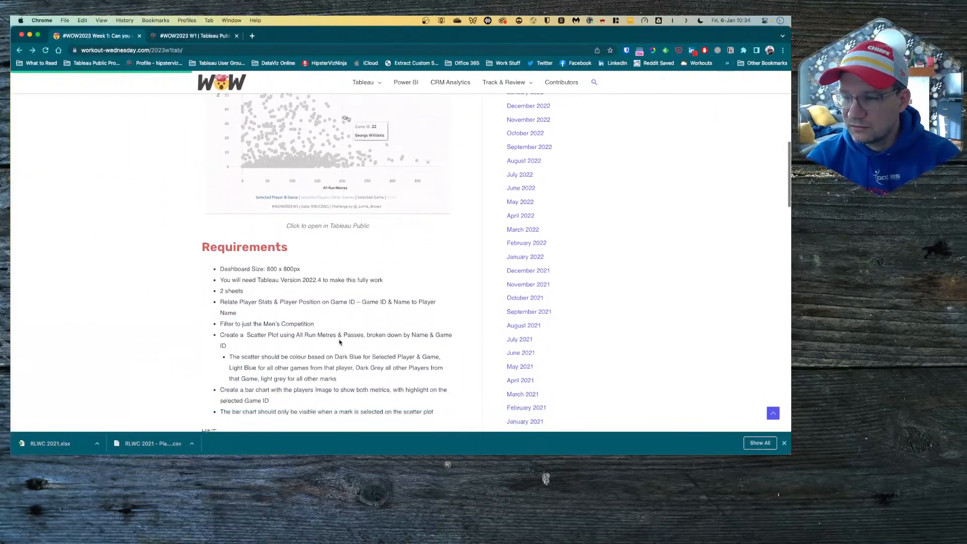
# Step: Compare against the reference viz's dark blue Dylan Brown mark, then return to Edit Colors
pyautogui.scroll(-2, 340, 342)
pyautogui.scroll(3, 339, 342)
pyautogui.scroll(-1, 340, 342)
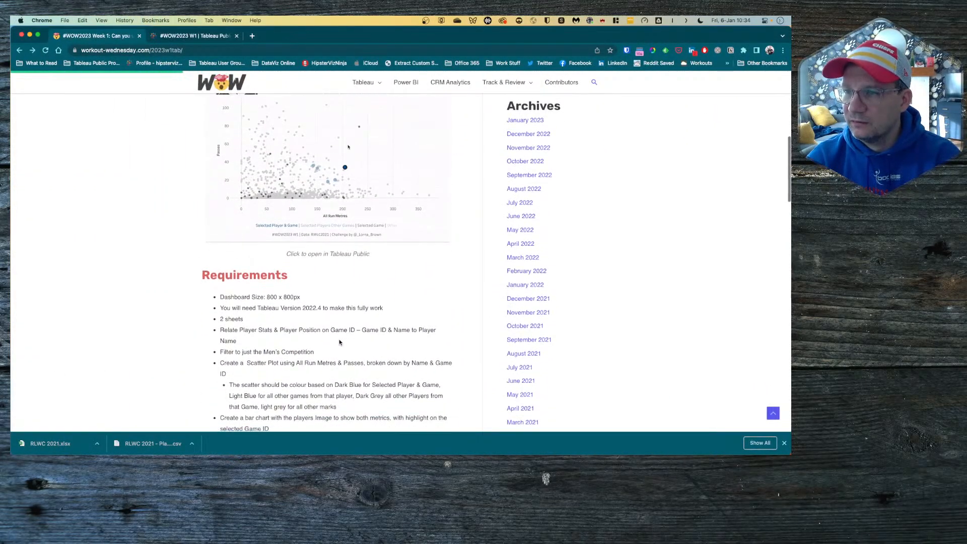
pyautogui.scroll(3, 339, 342)
pyautogui.click(197, 36)
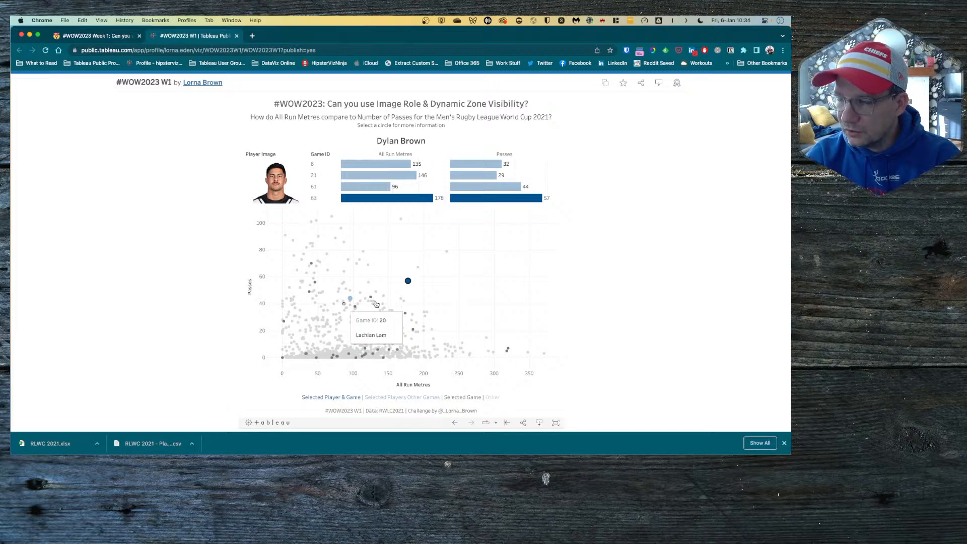
pyautogui.moveTo(414, 288)
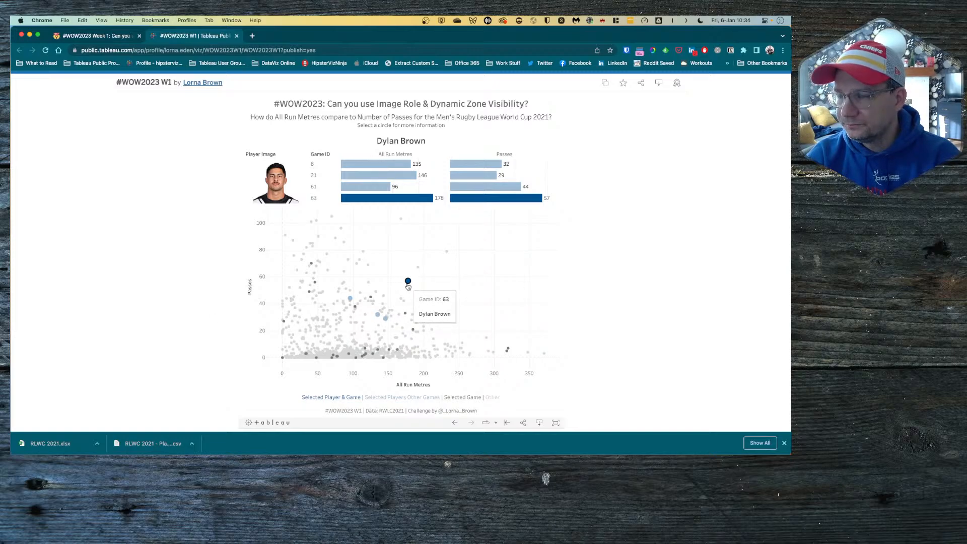
pyautogui.press('super+Tab')
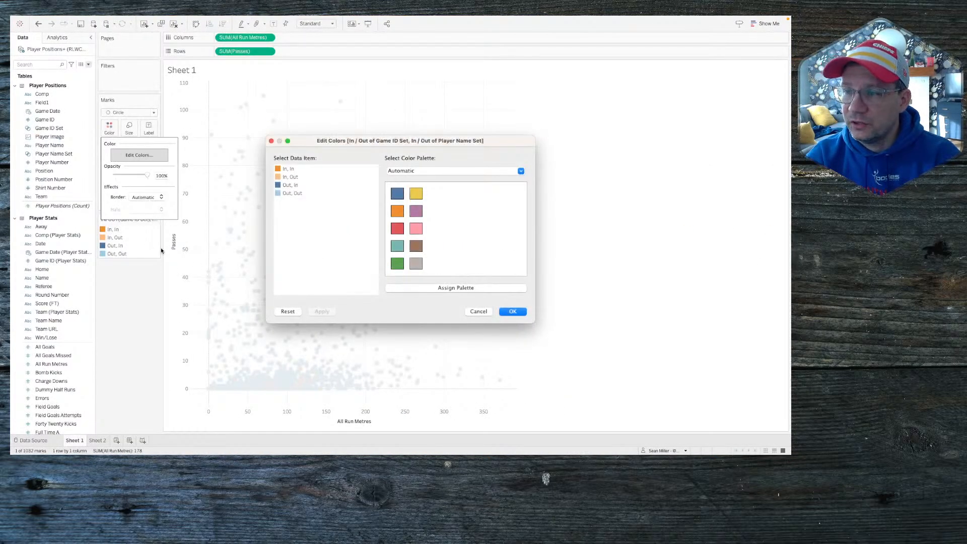
# Step: Colour Out, Out grey from the Gray palette and In, In dark blue from the Blue palette
pyautogui.click(296, 194)
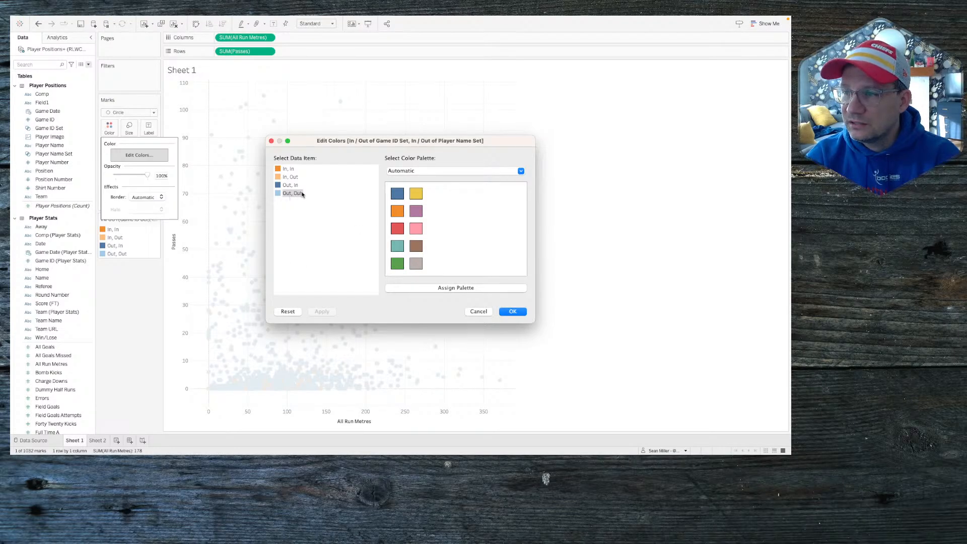
pyautogui.click(433, 171)
pyautogui.click(429, 197)
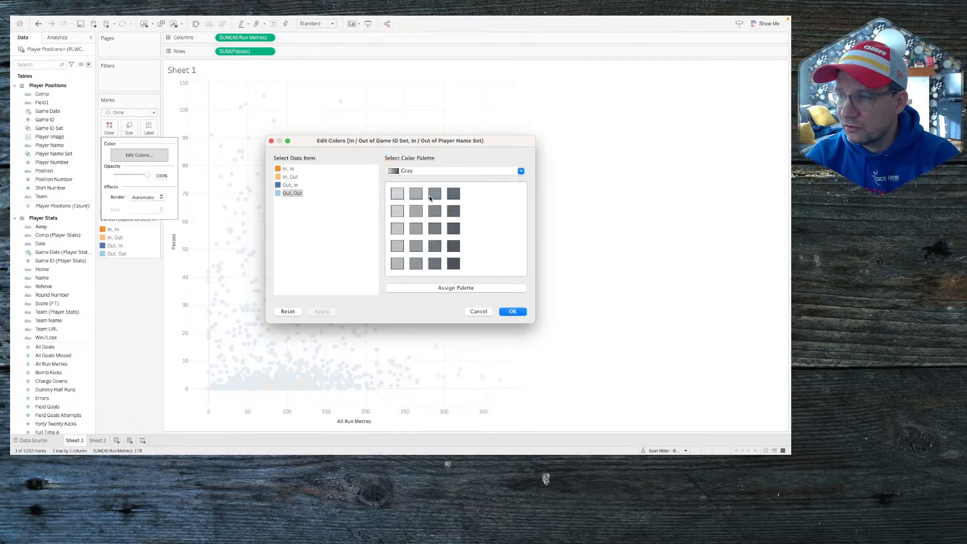
pyautogui.click(417, 194)
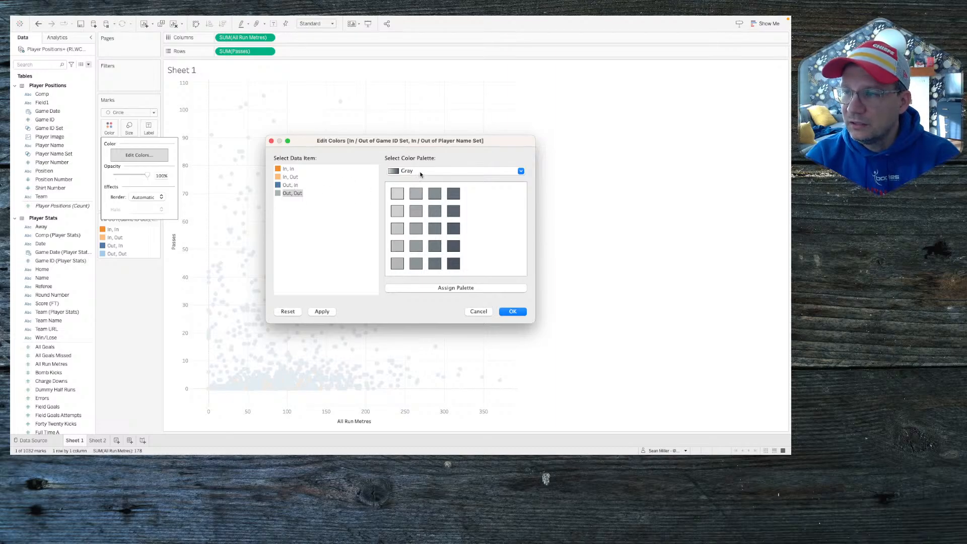
pyautogui.click(288, 169)
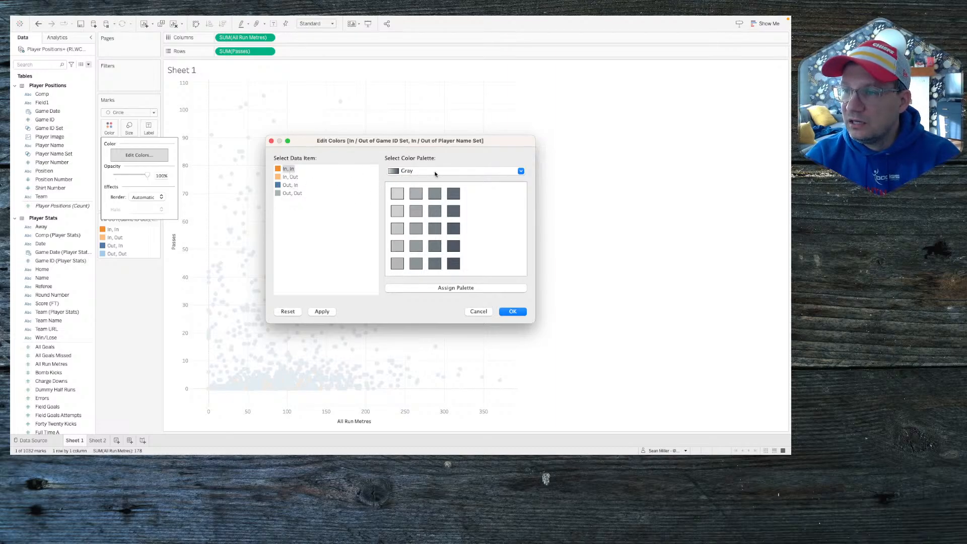
pyautogui.click(436, 172)
pyautogui.scroll(5, 431, 91)
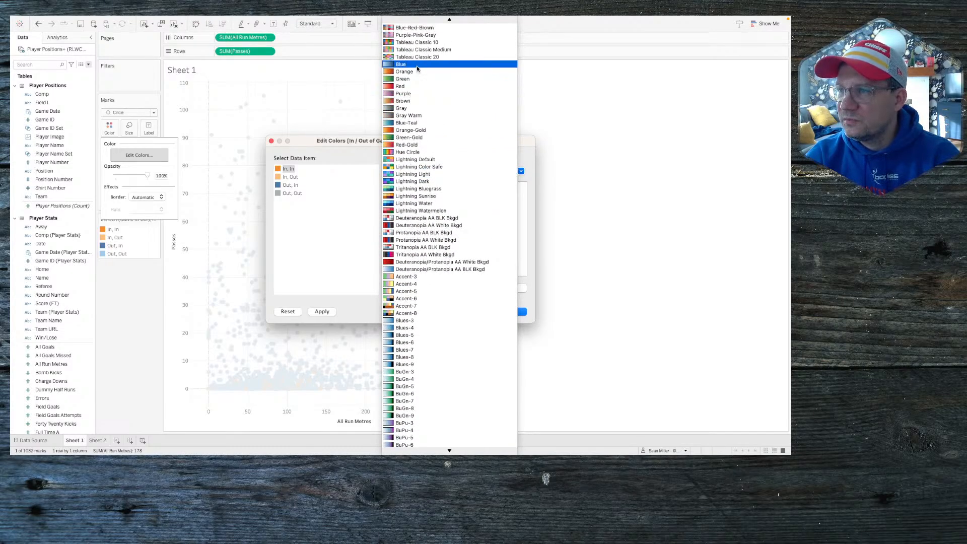
pyautogui.click(403, 65)
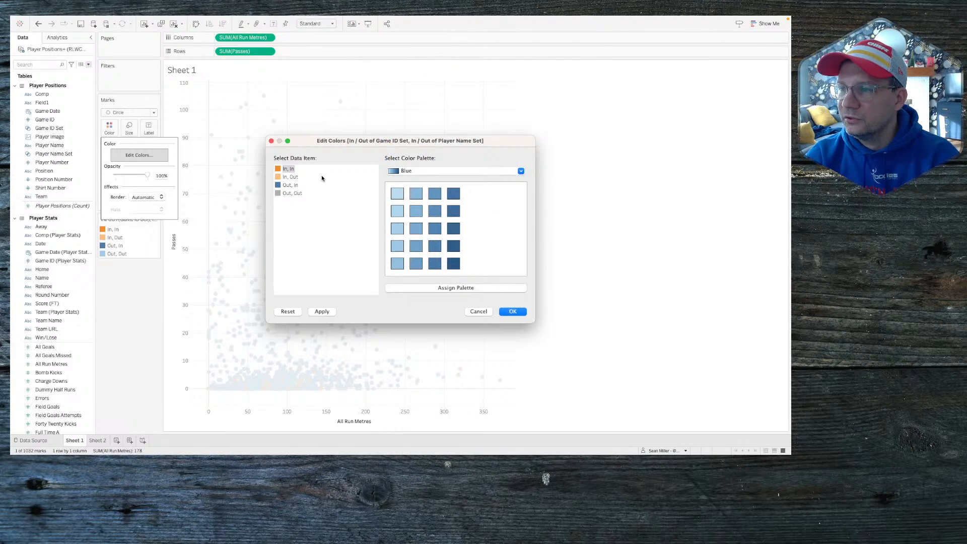
pyautogui.click(457, 231)
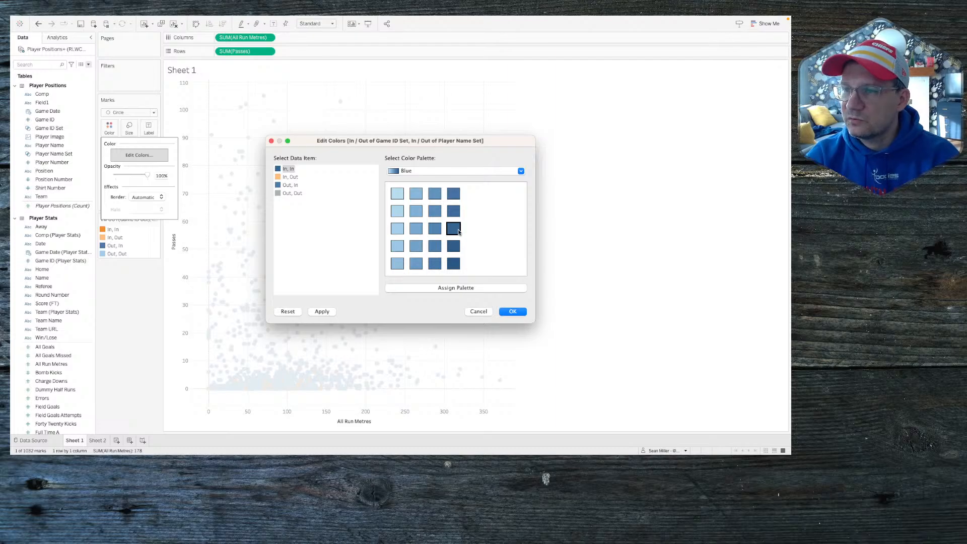
# Step: Set In, Out mid blue and Out, In light blue after checking the reference, then apply
pyautogui.click(293, 178)
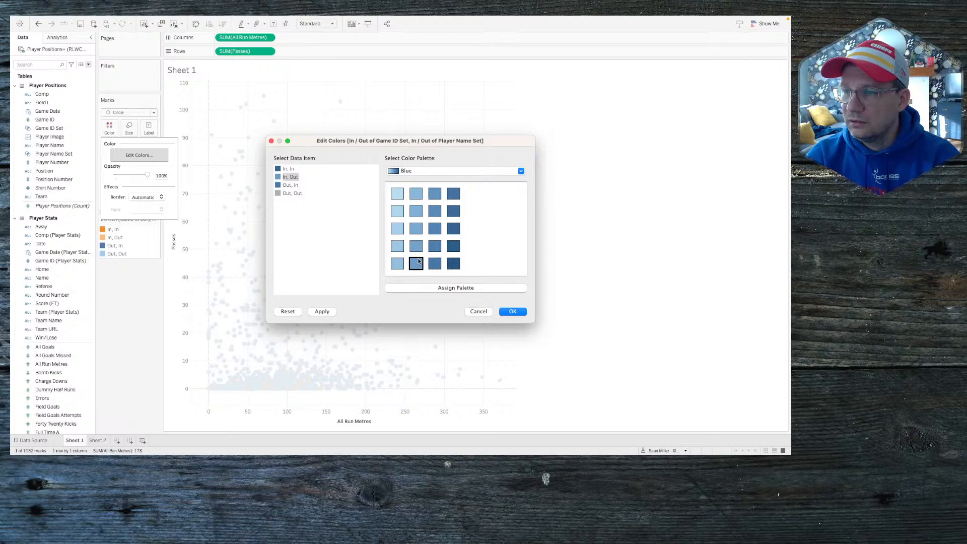
pyautogui.hotkey('ctrl', 'Left')
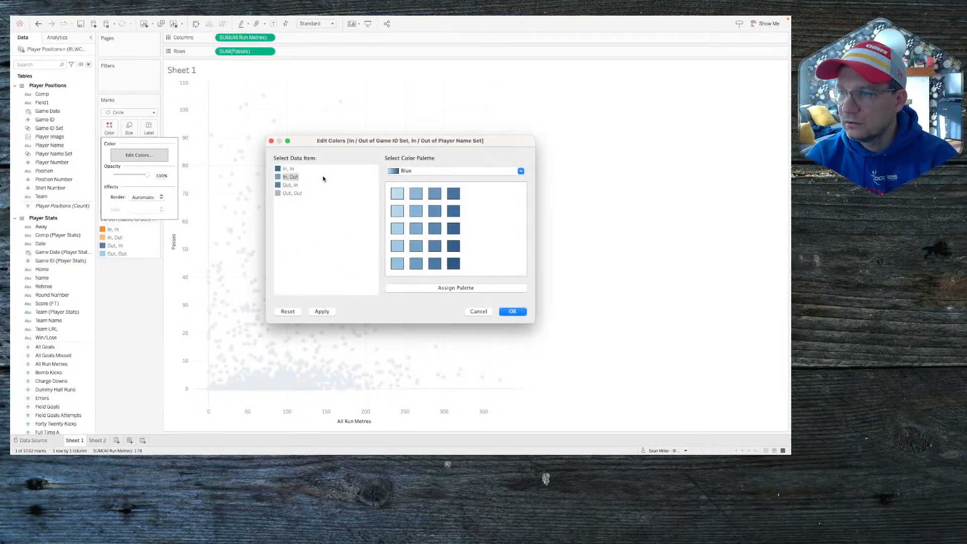
pyautogui.click(286, 187)
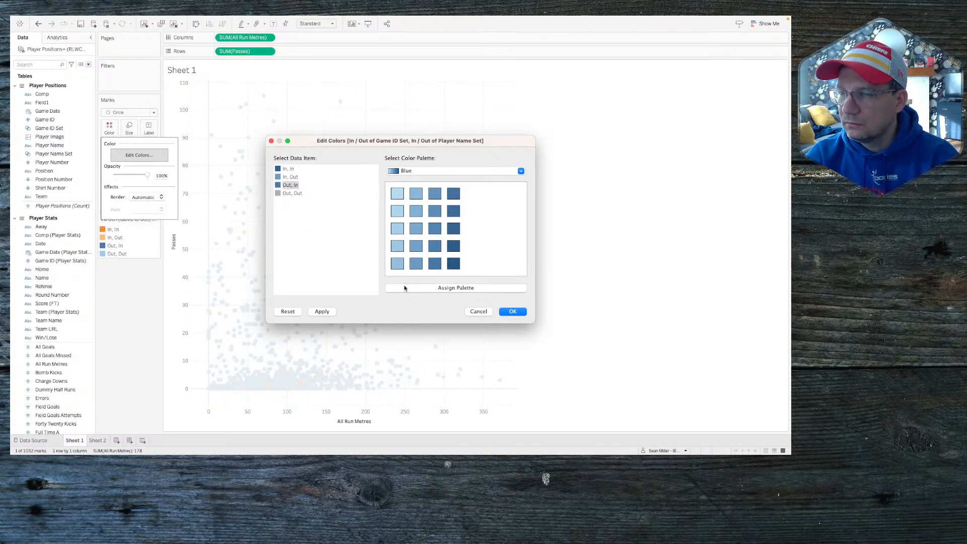
pyautogui.click(398, 194)
pyautogui.click(328, 312)
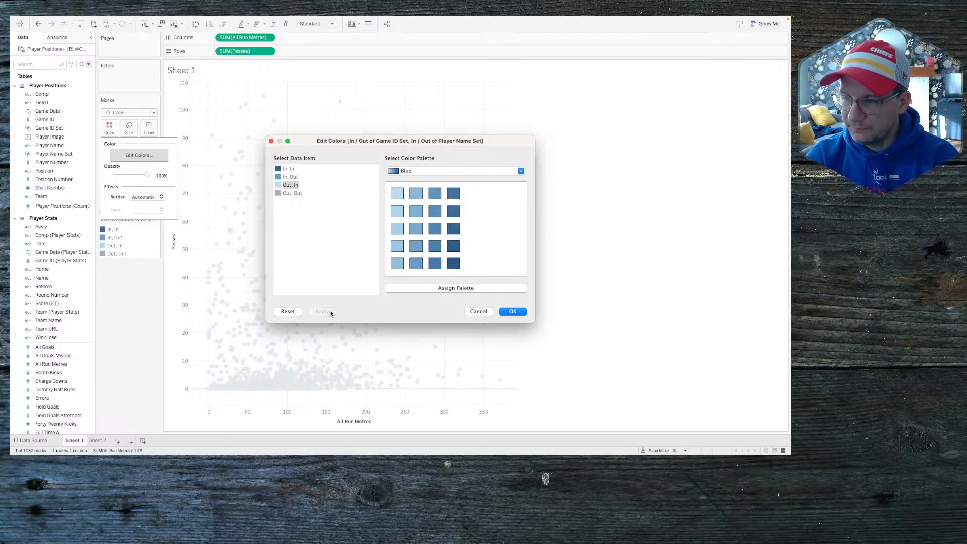
pyautogui.click(512, 312)
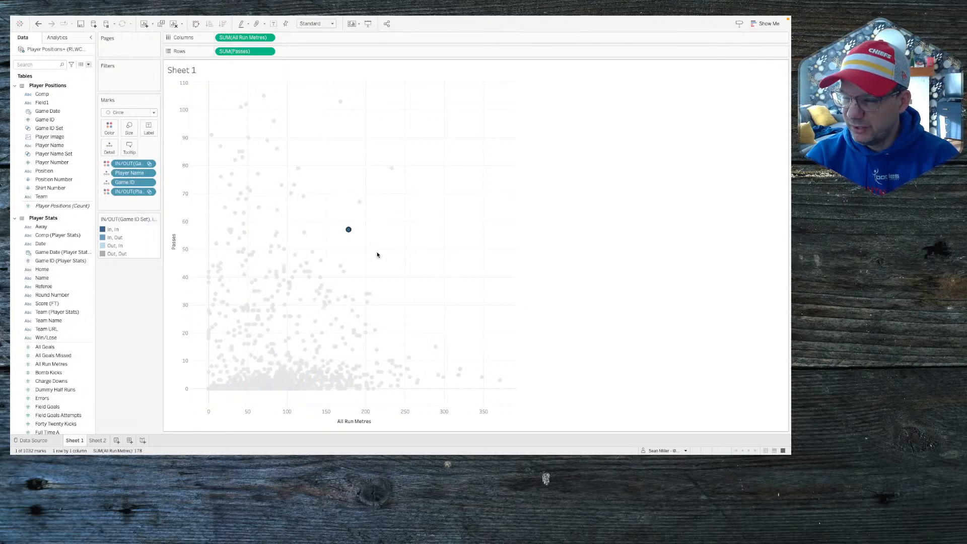
pyautogui.click(129, 442)
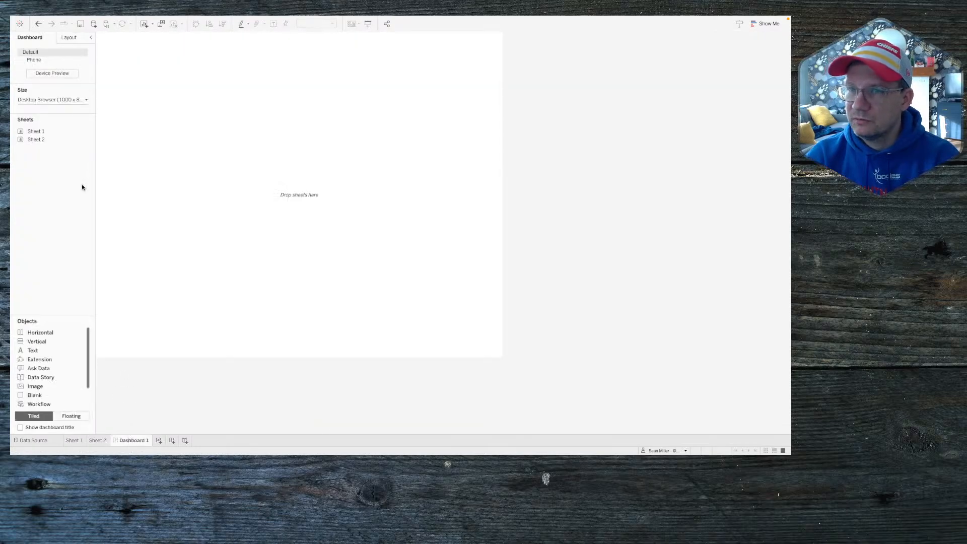
pyautogui.moveTo(51, 132)
pyautogui.moveTo(44, 134); pyautogui.dragTo(221, 188)
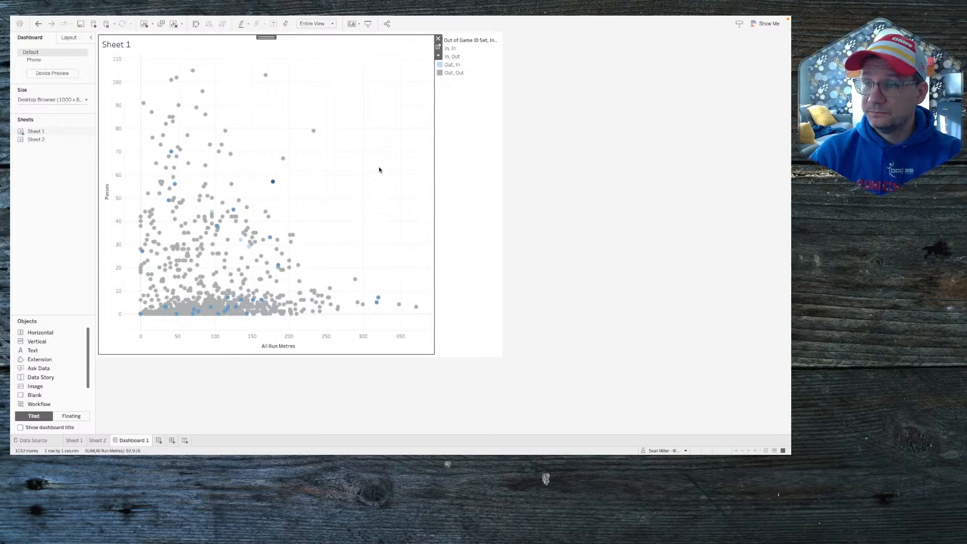
pyautogui.click(273, 183)
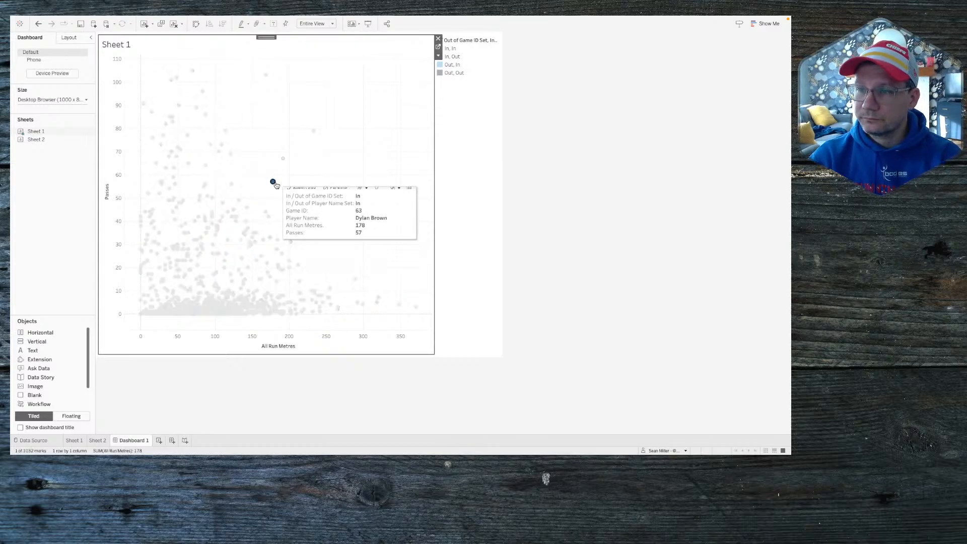
pyautogui.click(275, 184)
pyautogui.click(274, 183)
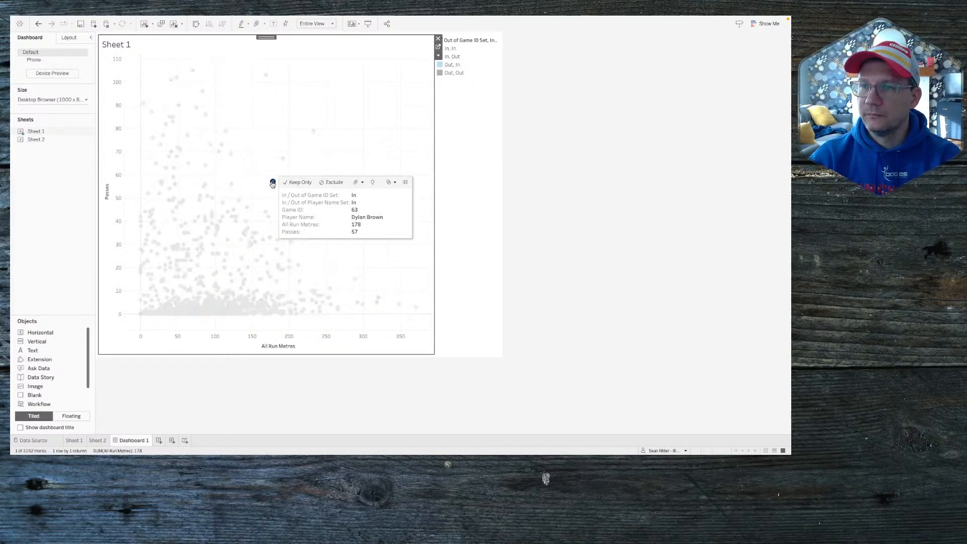
pyautogui.click(275, 184)
pyautogui.moveTo(140, 19)
pyautogui.click(110, 20)
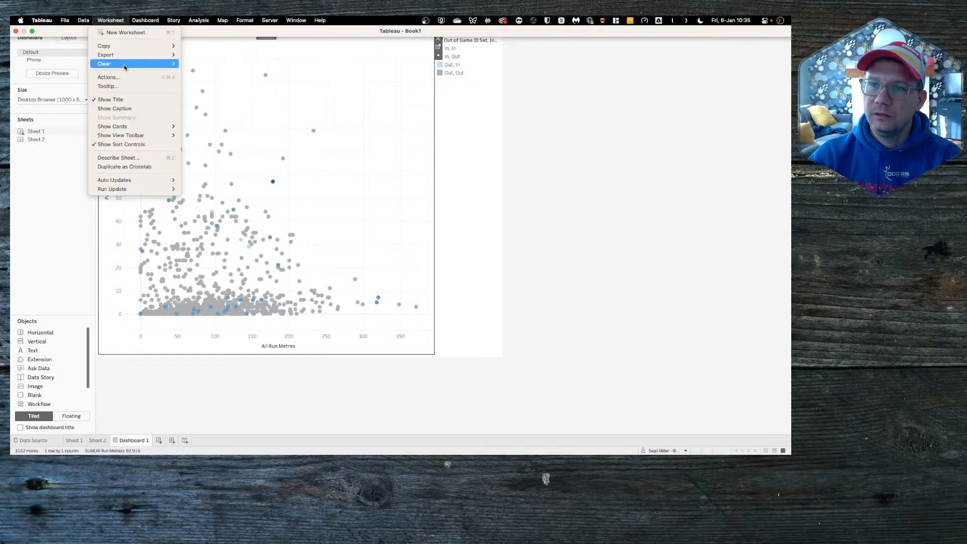
# Step: Set the Player Name action's source to Player Positions+ (RLWC 2021), only Sheet 1 ticked
pyautogui.click(280, 184)
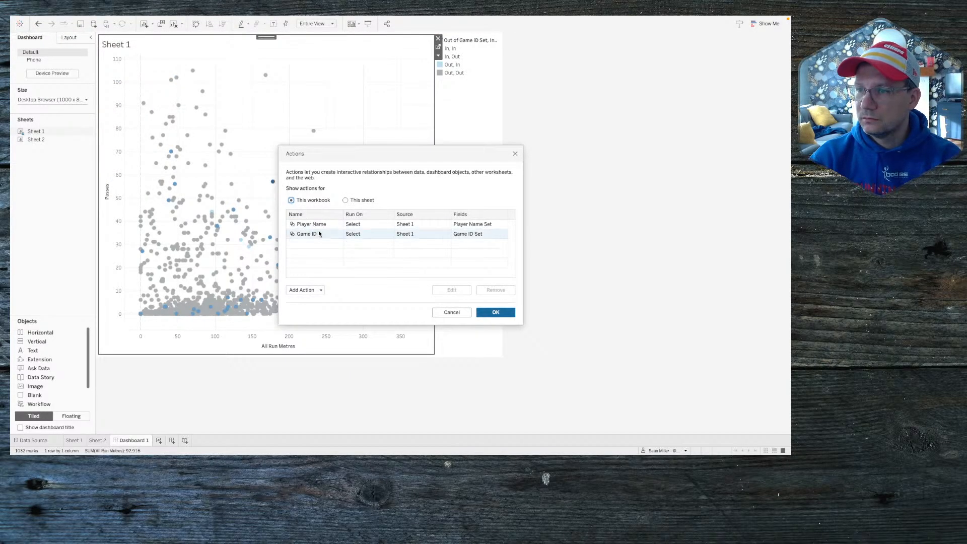
pyautogui.click(318, 225)
pyautogui.doubleClick(318, 225)
pyautogui.click(335, 199)
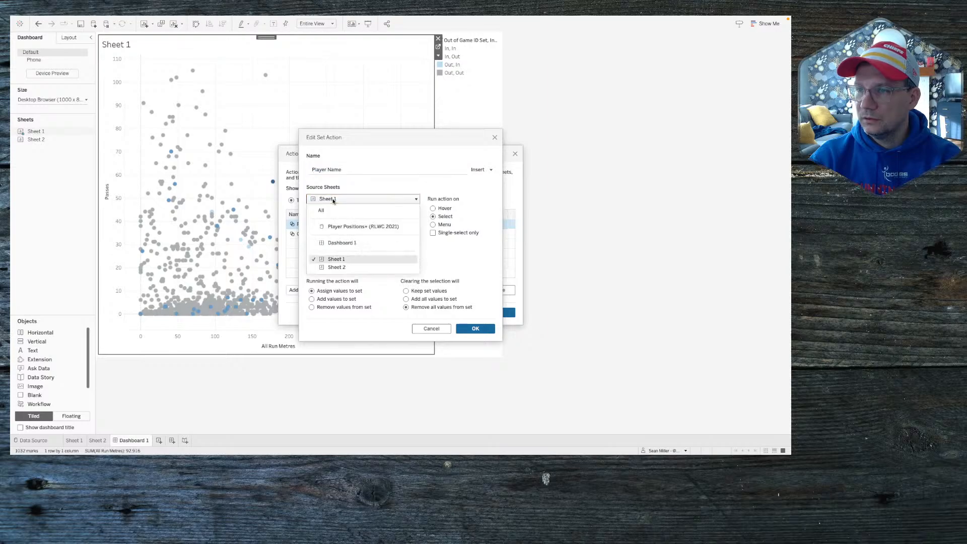
pyautogui.click(341, 226)
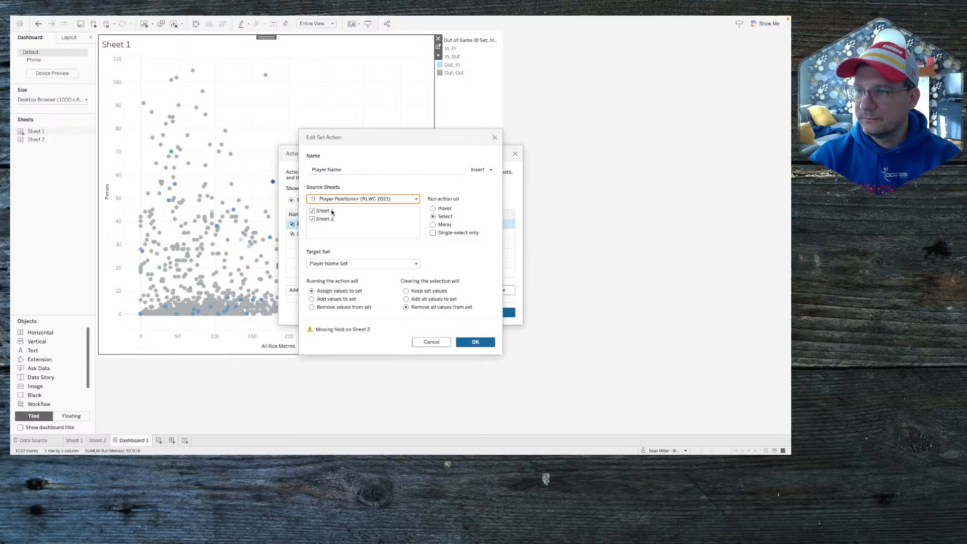
pyautogui.click(312, 218)
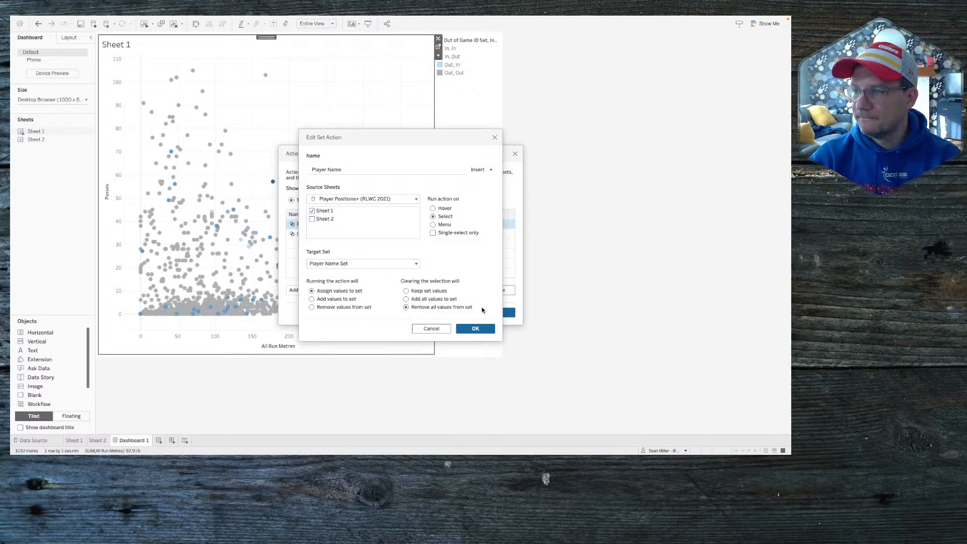
pyautogui.click(475, 329)
# Step: Make Player Positions+ (RLWC 2021) Sheet 1 the Game ID action's source as well
pyautogui.click(309, 237)
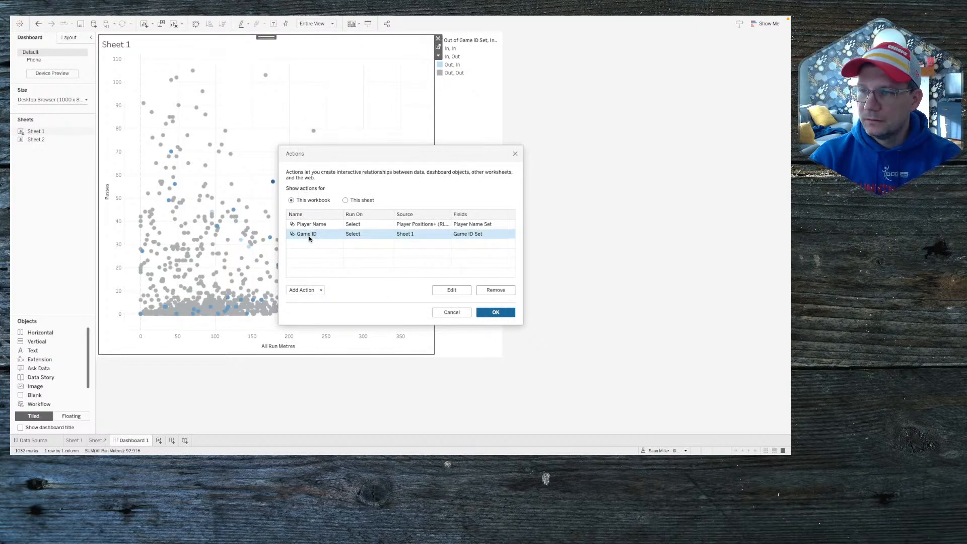
pyautogui.doubleClick(309, 236)
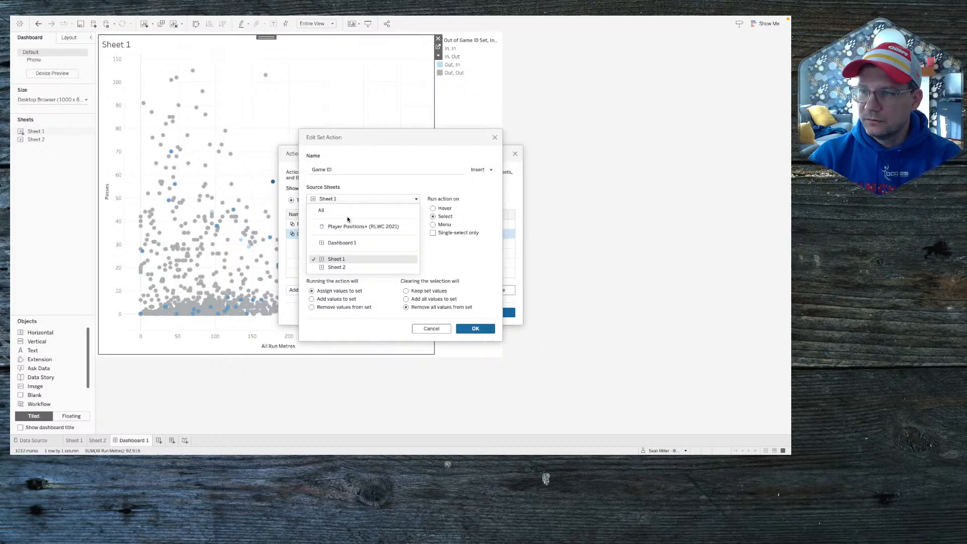
pyautogui.click(365, 188)
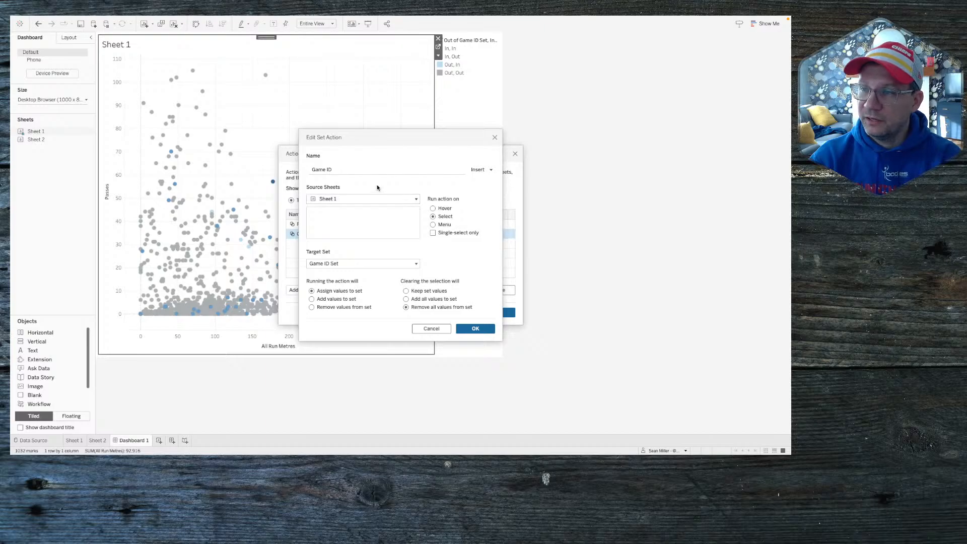
pyautogui.click(495, 138)
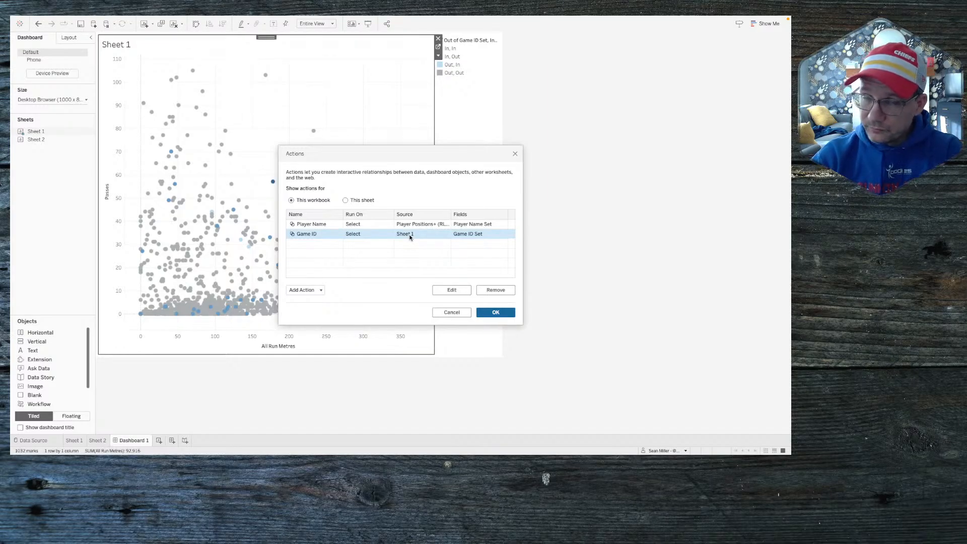
pyautogui.doubleClick(320, 234)
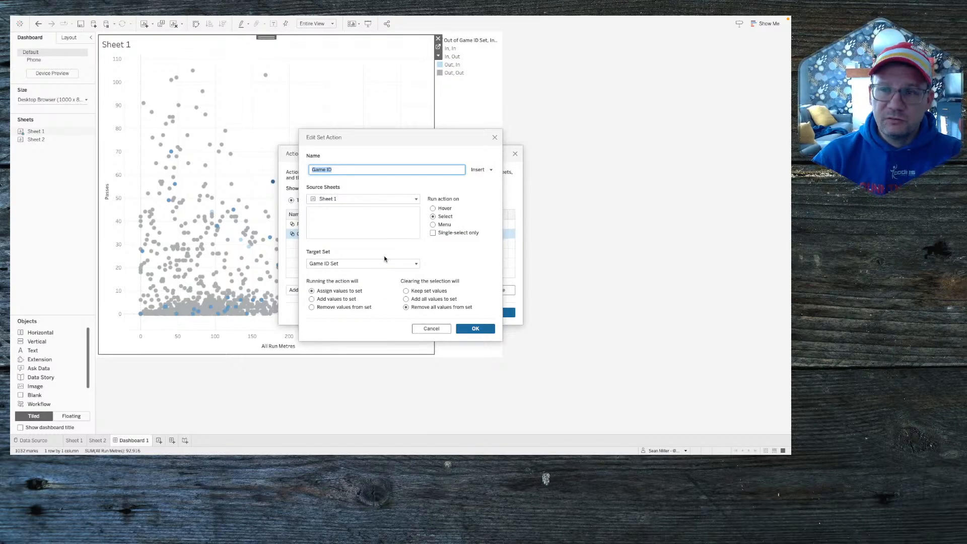
pyautogui.click(336, 199)
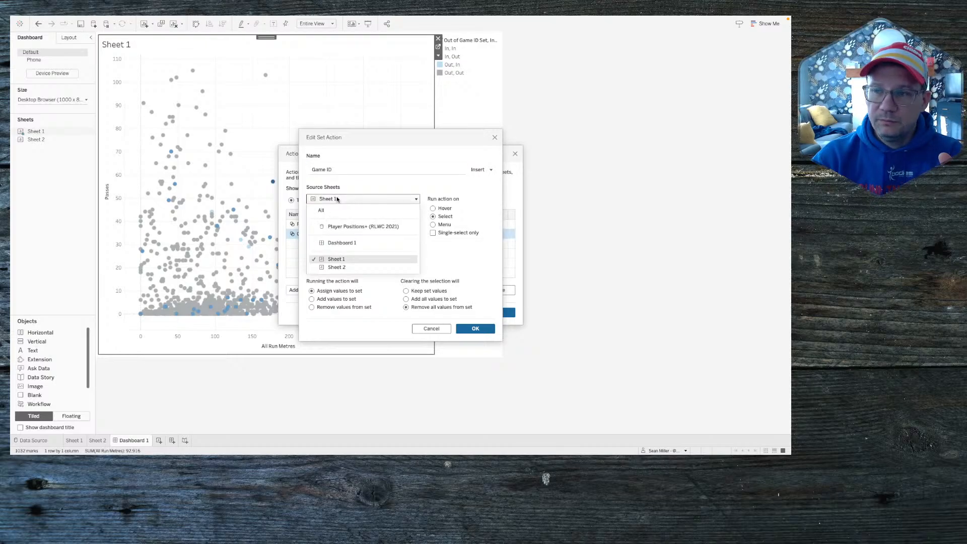
pyautogui.click(348, 228)
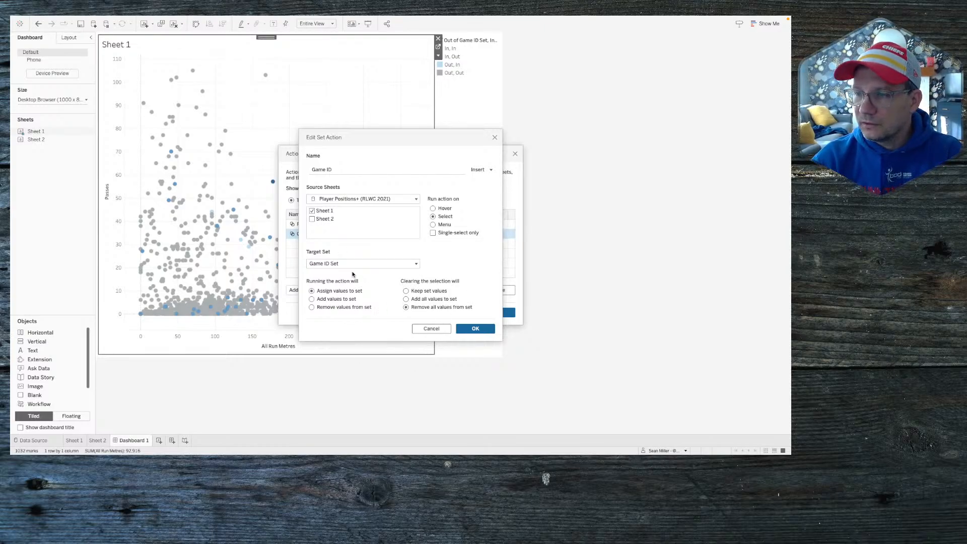
pyautogui.click(476, 329)
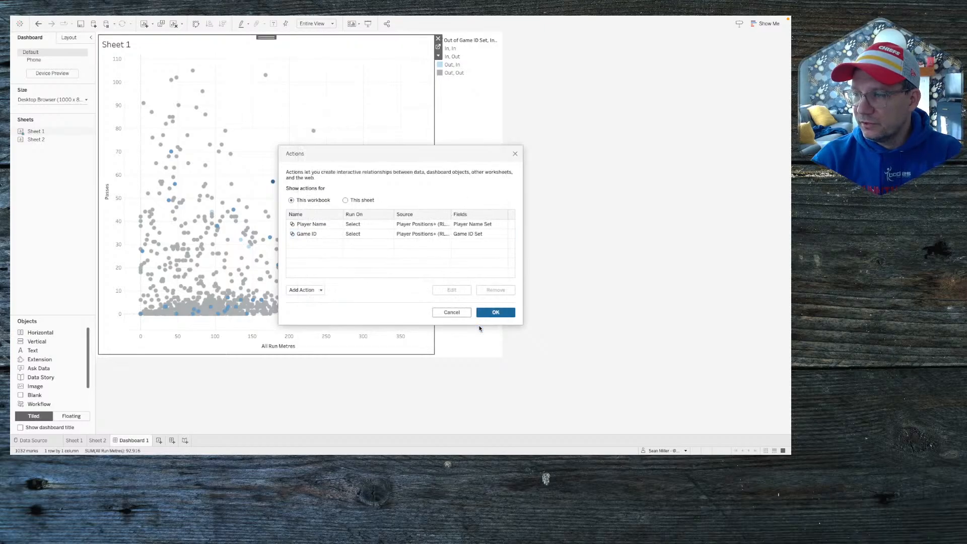
# Step: Test the dashboard scatter's highlighting by selecting and clearing the mark near 178 run metres, then return to Sheet 1
pyautogui.click(486, 313)
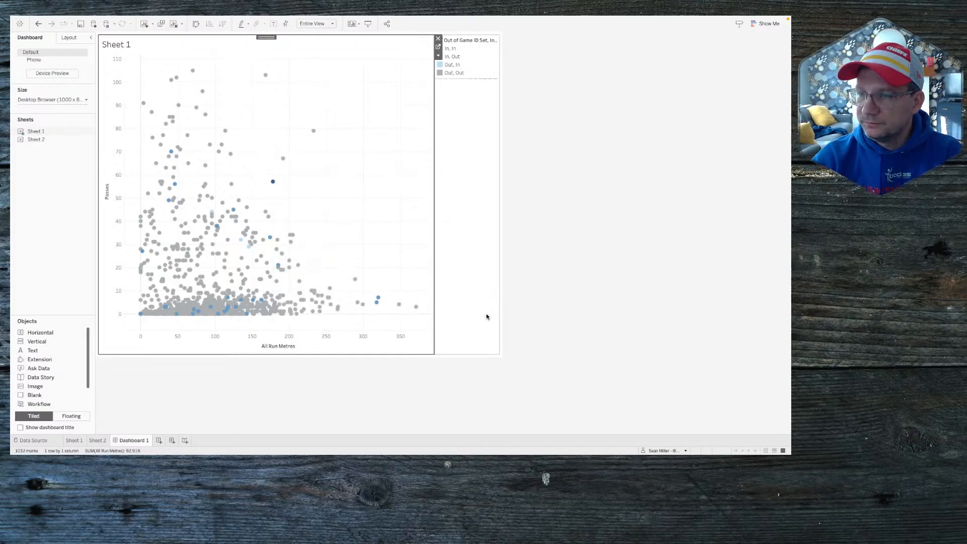
pyautogui.click(273, 183)
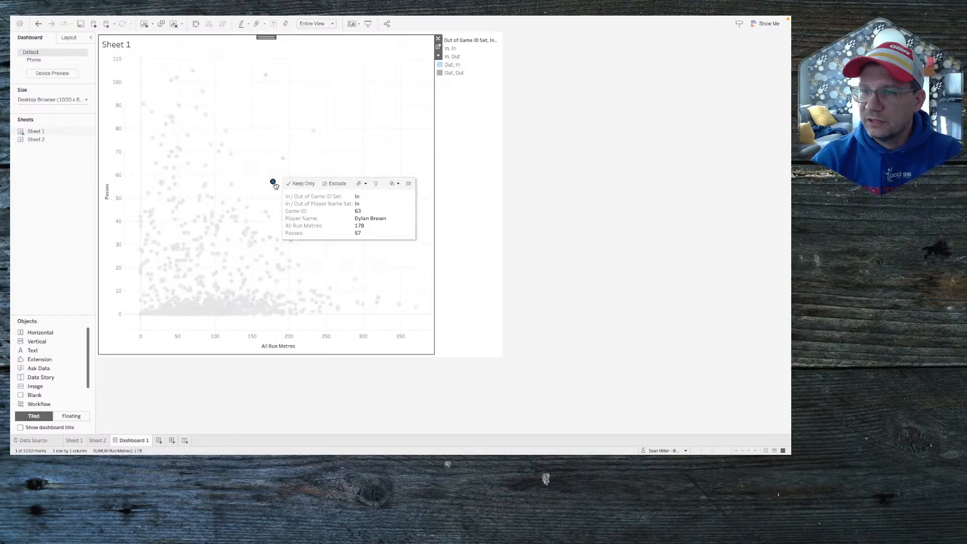
pyautogui.click(275, 185)
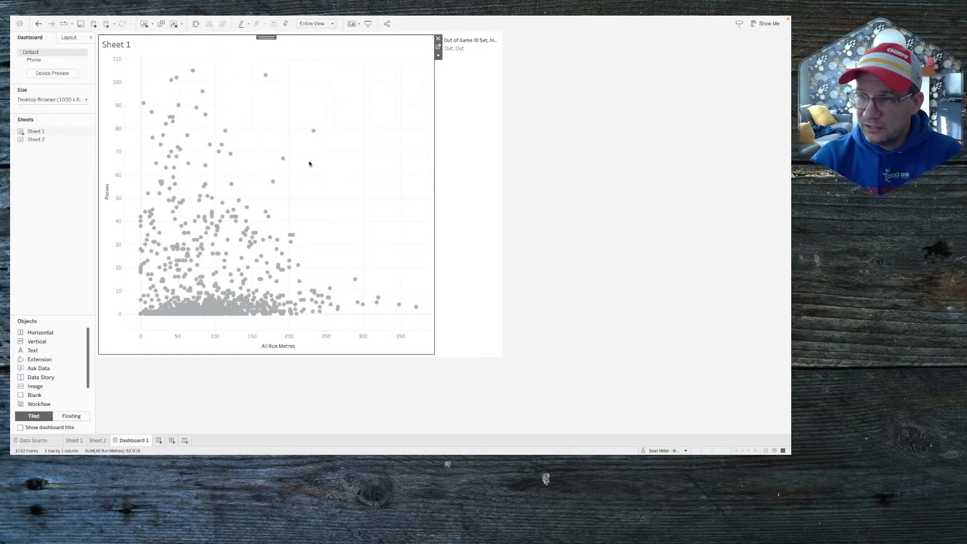
pyautogui.moveTo(230, 158)
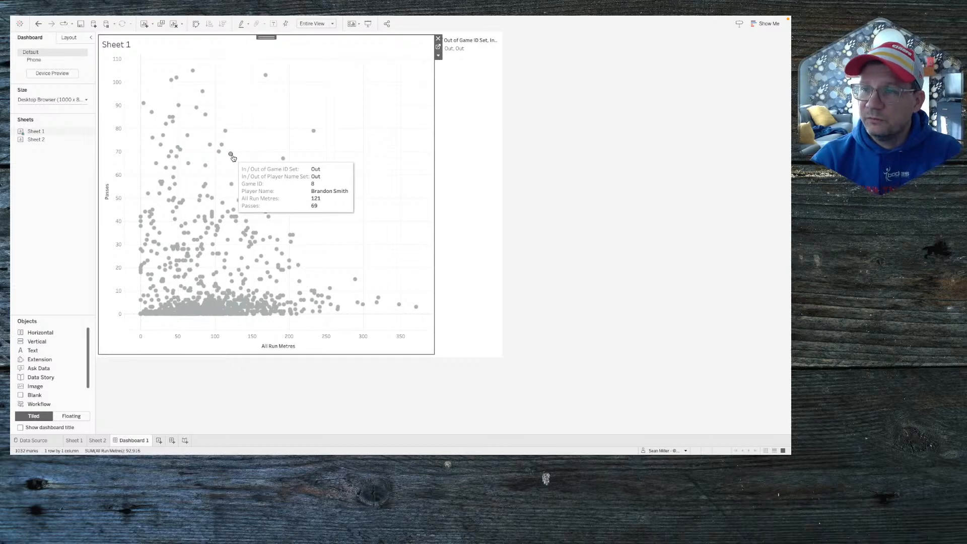
pyautogui.click(272, 184)
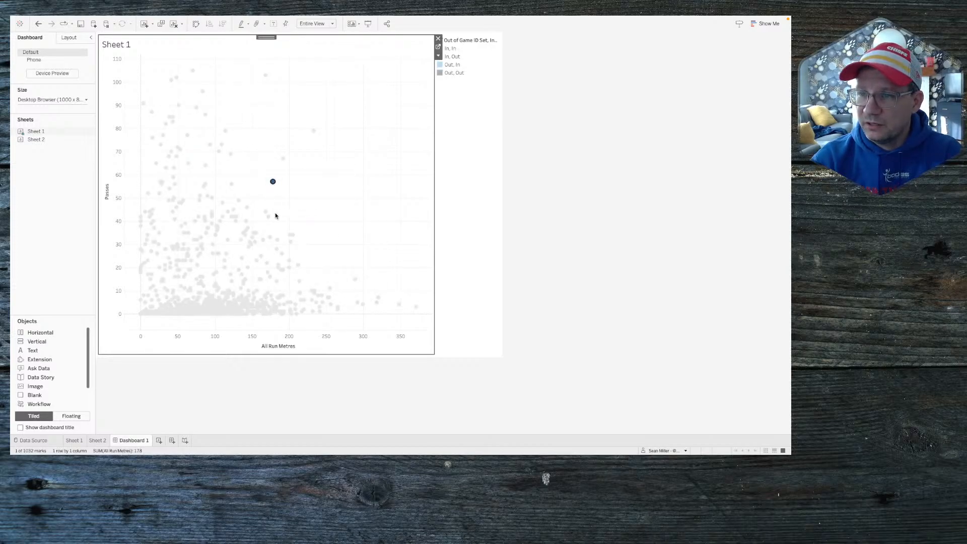
pyautogui.click(290, 192)
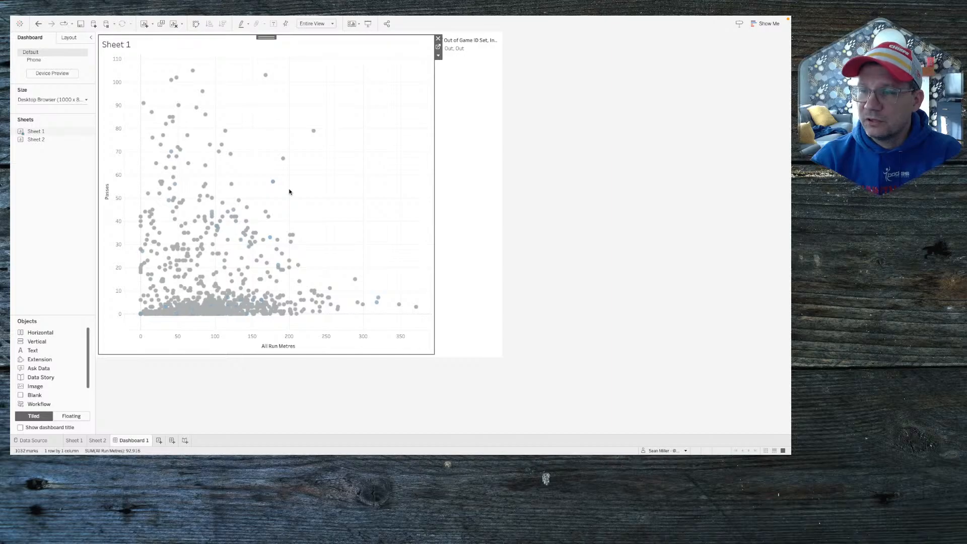
pyautogui.click(273, 182)
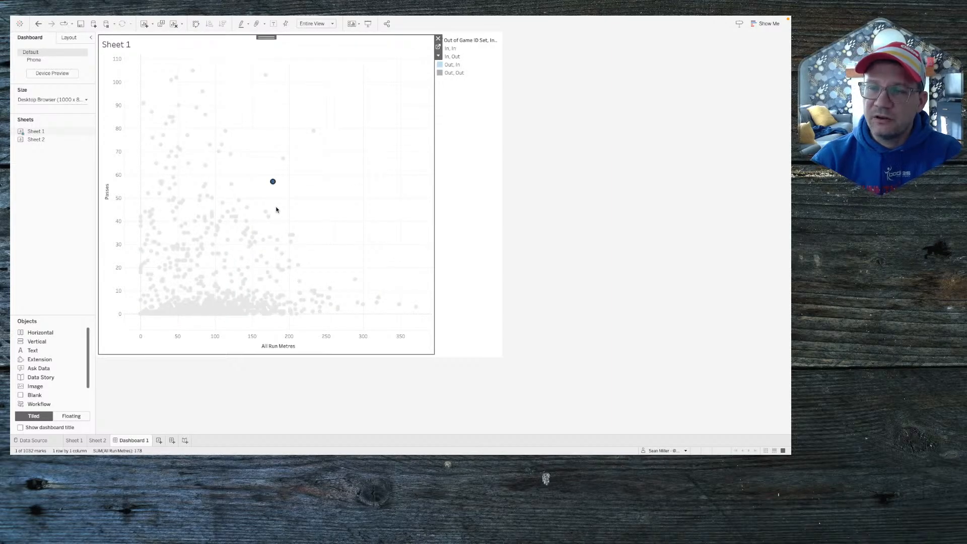
pyautogui.click(291, 202)
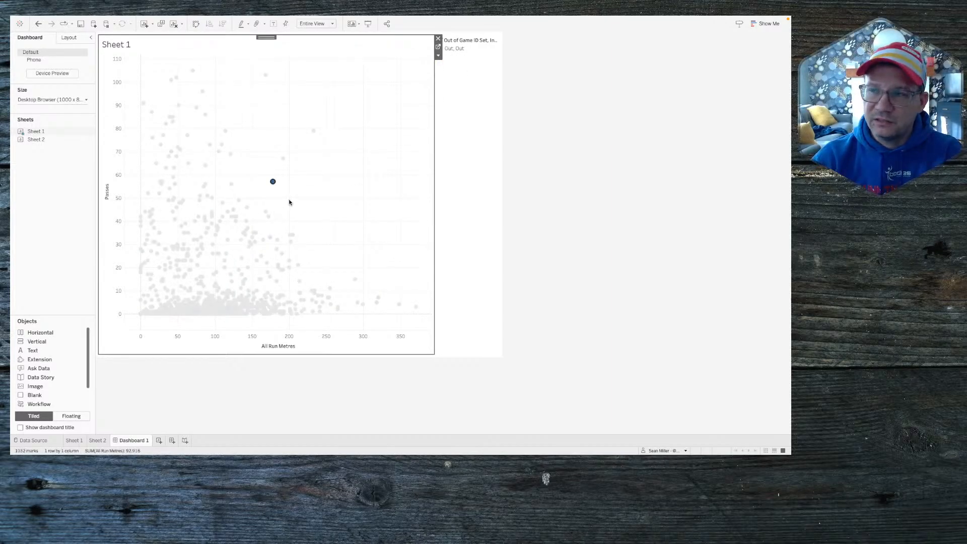
pyautogui.click(438, 47)
# Step: Create a calculated field named True with the formula true
pyautogui.click(88, 64)
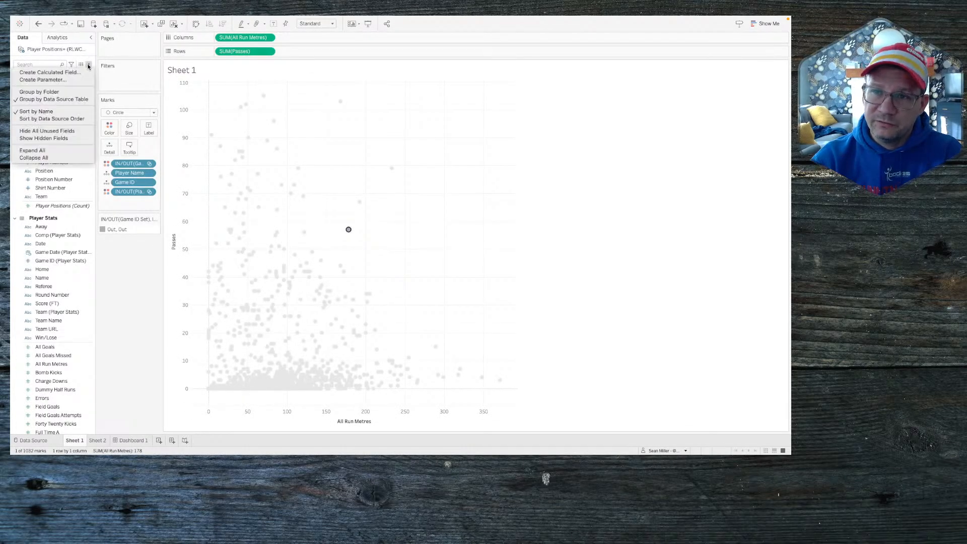
pyautogui.click(74, 73)
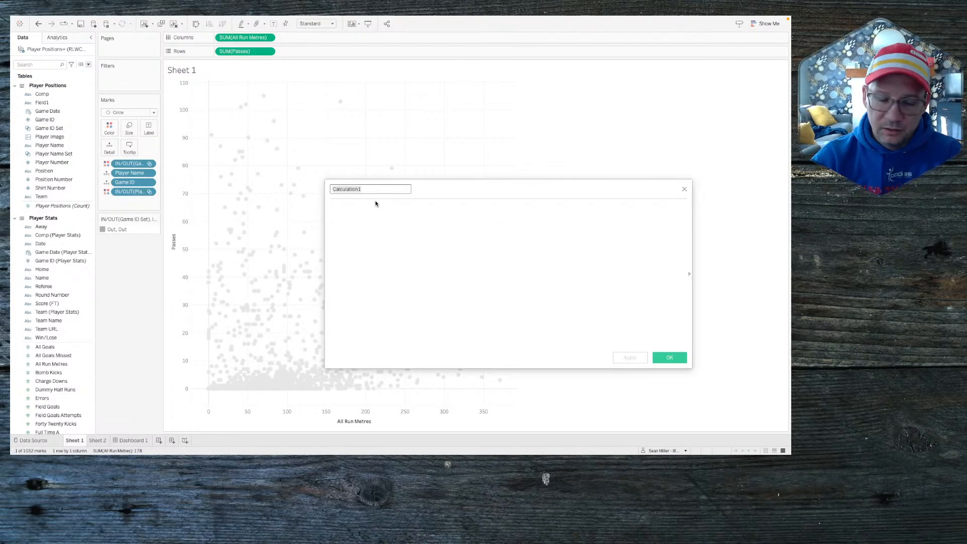
pyautogui.write('t')
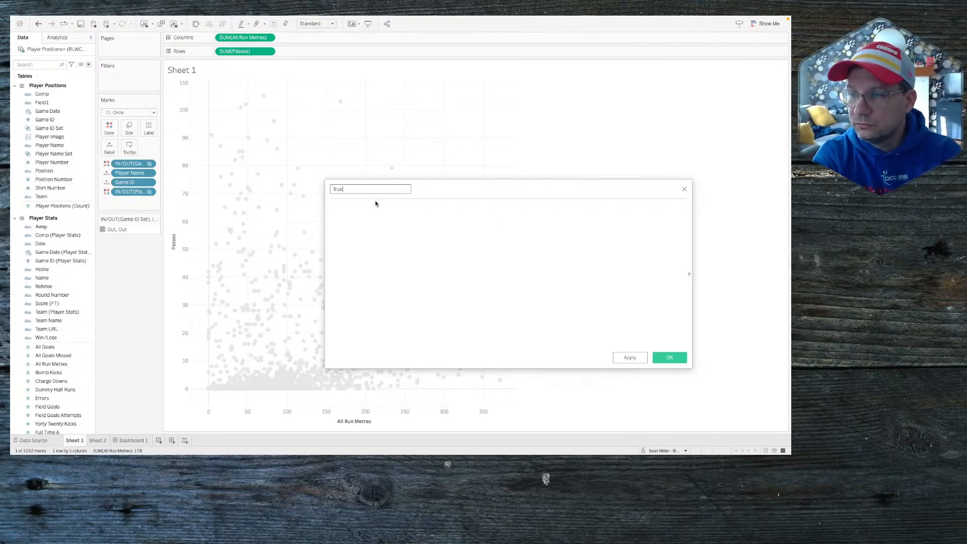
pyautogui.click(376, 204)
pyautogui.write('tru')
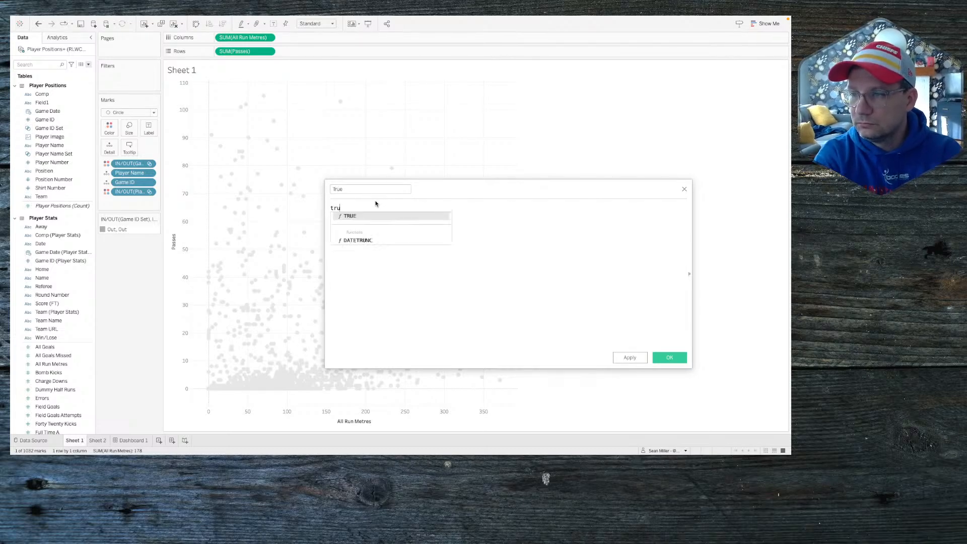
pyautogui.write('e')
pyautogui.click(670, 357)
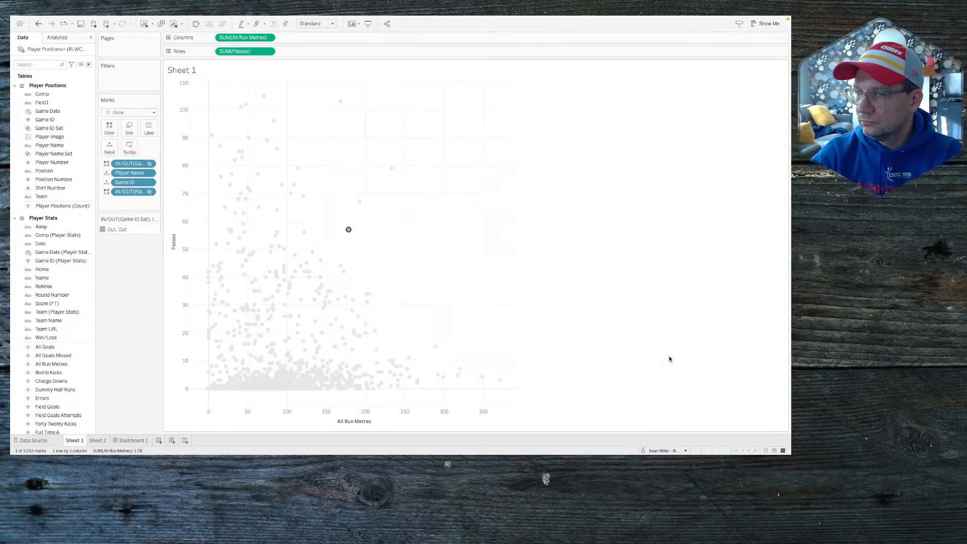
# Step: Create a False calculated field with formula FALSE, then add True and False to the Marks card's Detail
pyautogui.click(88, 64)
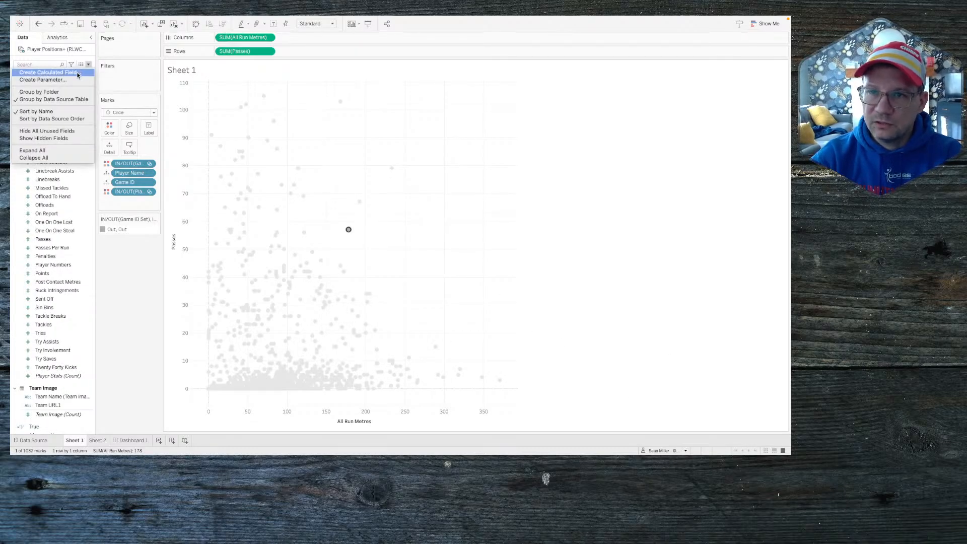
pyautogui.click(77, 73)
pyautogui.write('False')
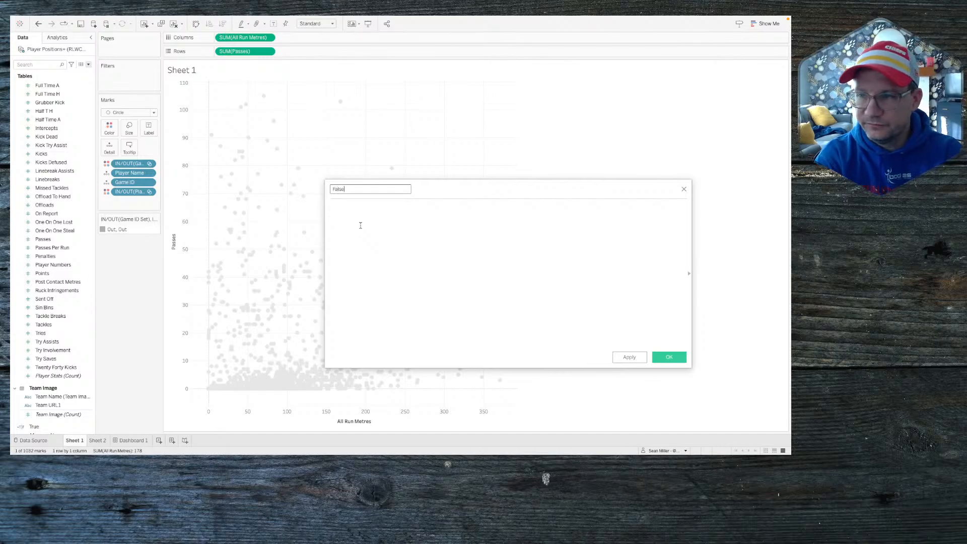
pyautogui.click(361, 225)
pyautogui.write('FALSE')
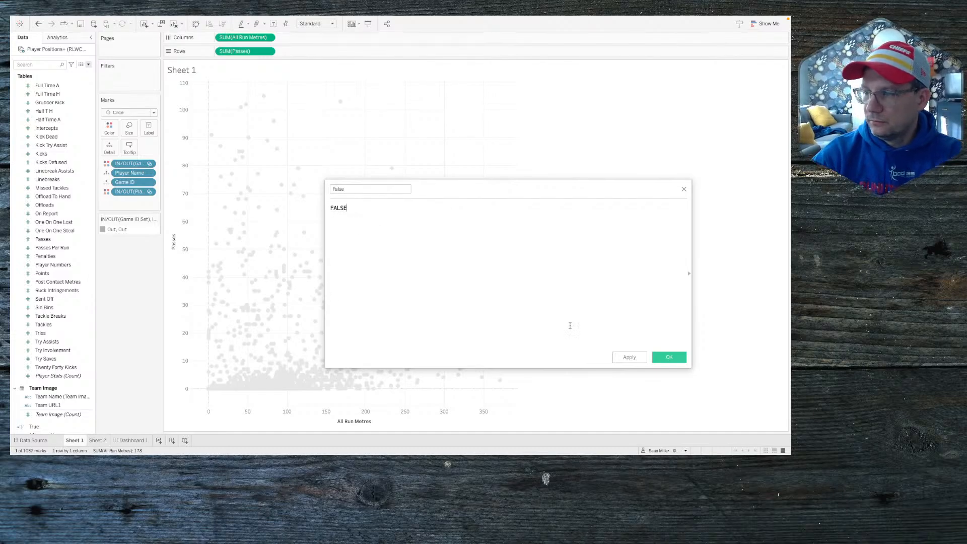
pyautogui.click(658, 358)
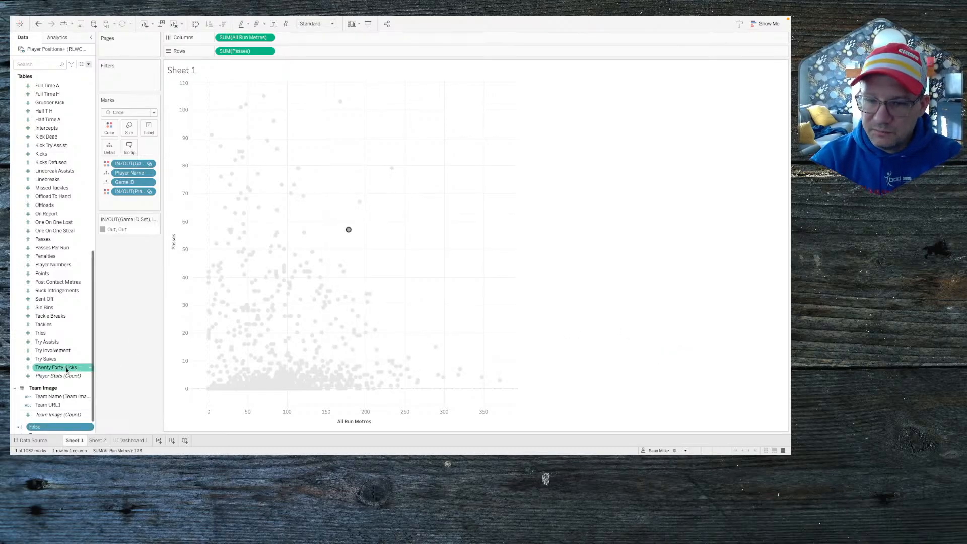
pyautogui.scroll(-1, 50, 391)
pyautogui.keyDown('ctrl'); pyautogui.click(38, 410); pyautogui.keyUp('ctrl')
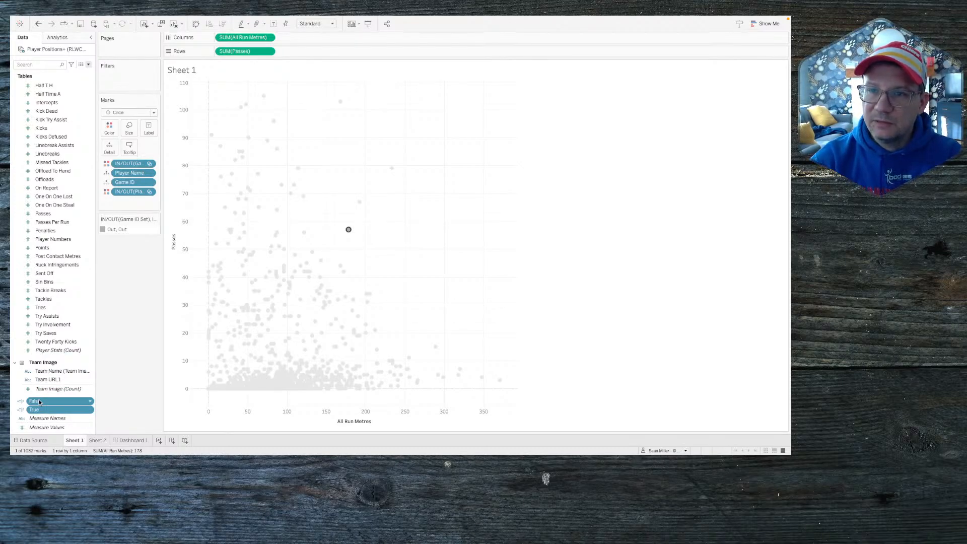
pyautogui.moveTo(40, 402); pyautogui.dragTo(108, 151)
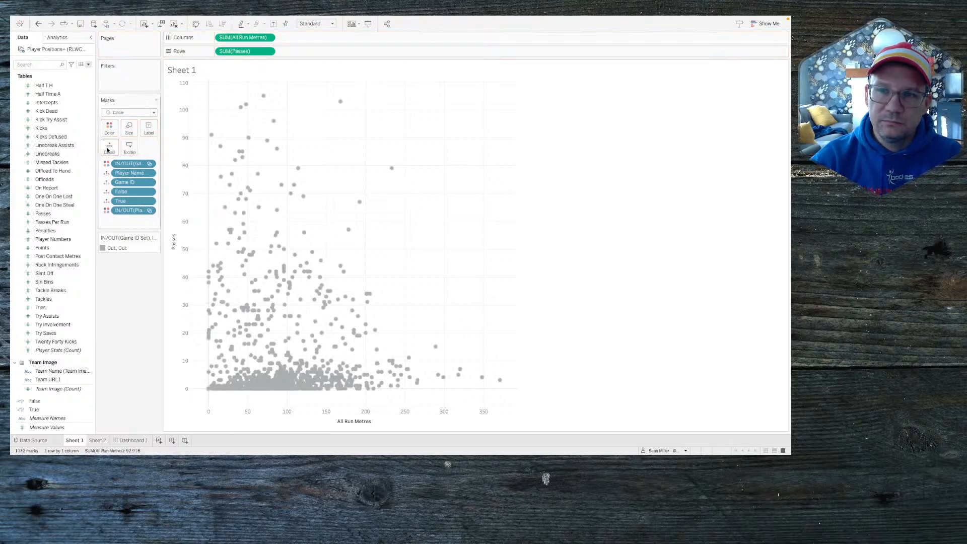
# Step: Exclude the False, True, player set and game set pills from the tooltip
pyautogui.click(149, 192)
pyautogui.click(142, 255)
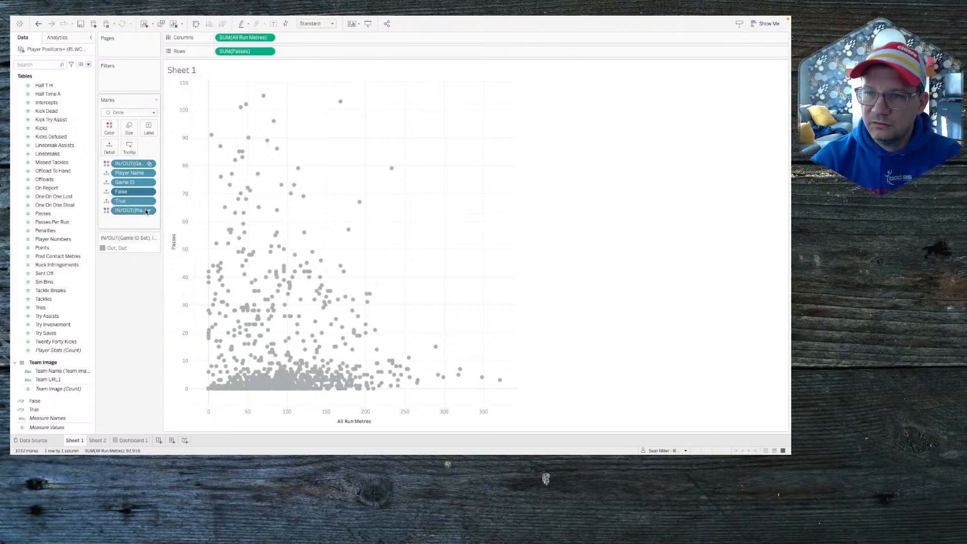
pyautogui.click(149, 201)
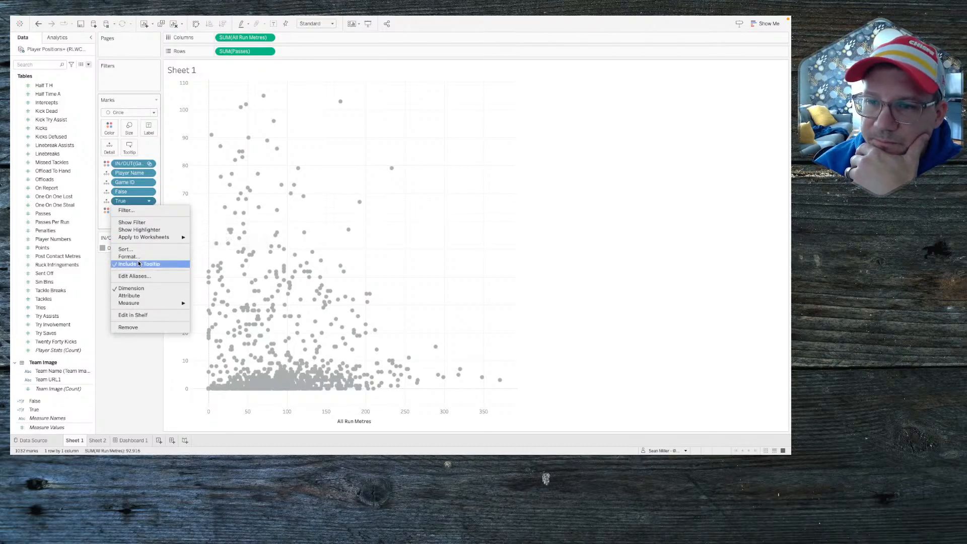
pyautogui.click(139, 264)
pyautogui.click(150, 210)
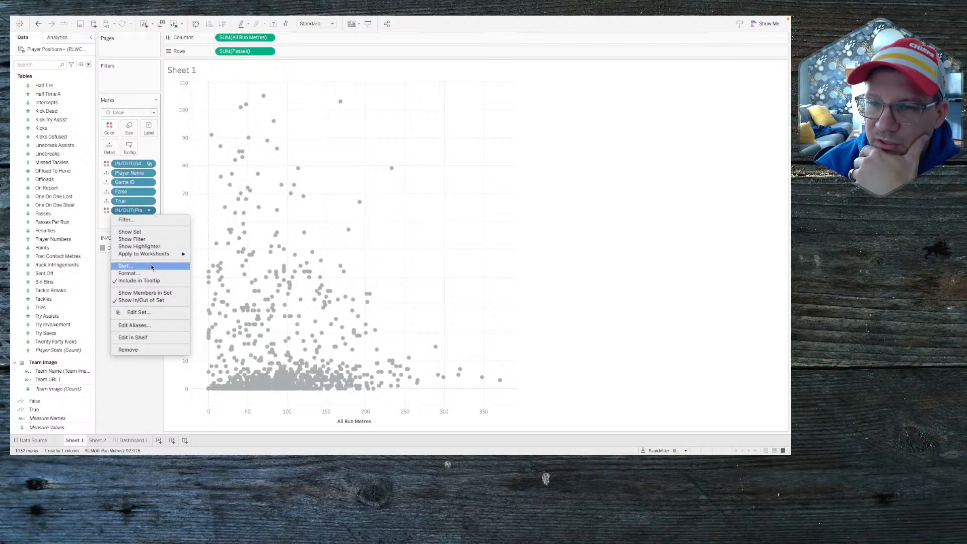
pyautogui.click(139, 281)
pyautogui.click(152, 165)
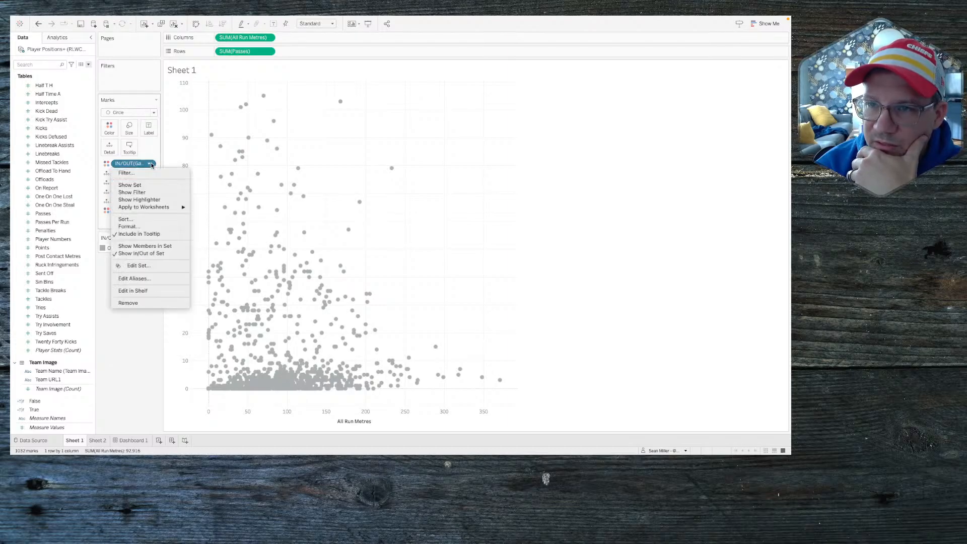
pyautogui.click(146, 234)
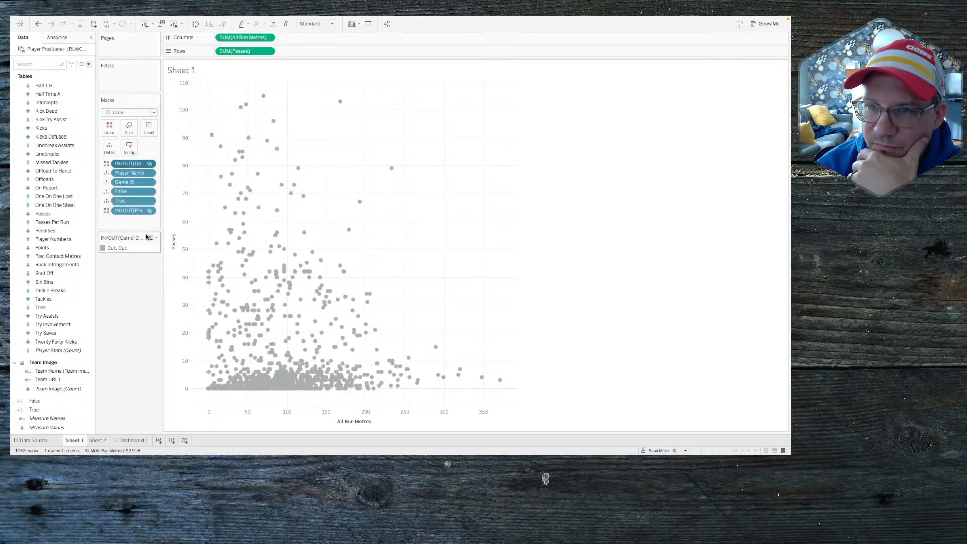
# Step: After checking the reference viz, exclude SUM(All Run Metres) and SUM(Passes) from the tooltip
pyautogui.moveTo(278, 234)
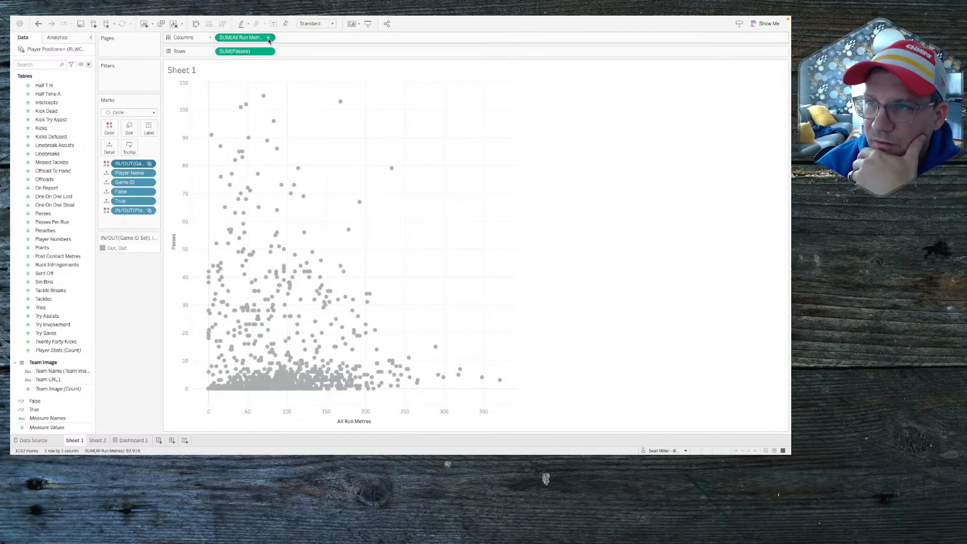
pyautogui.hotkey('ctrl', 'Left')
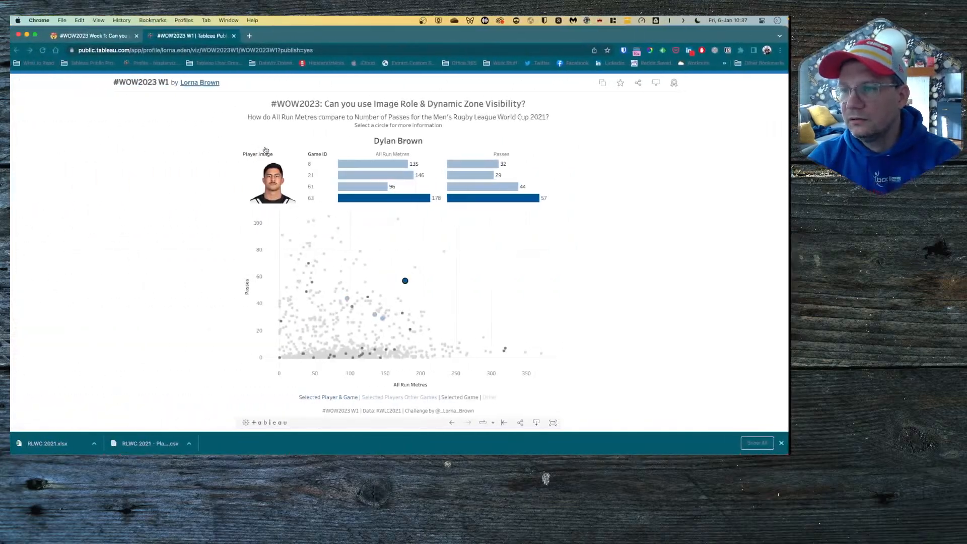
pyautogui.hotkey('ctrl', 'Right')
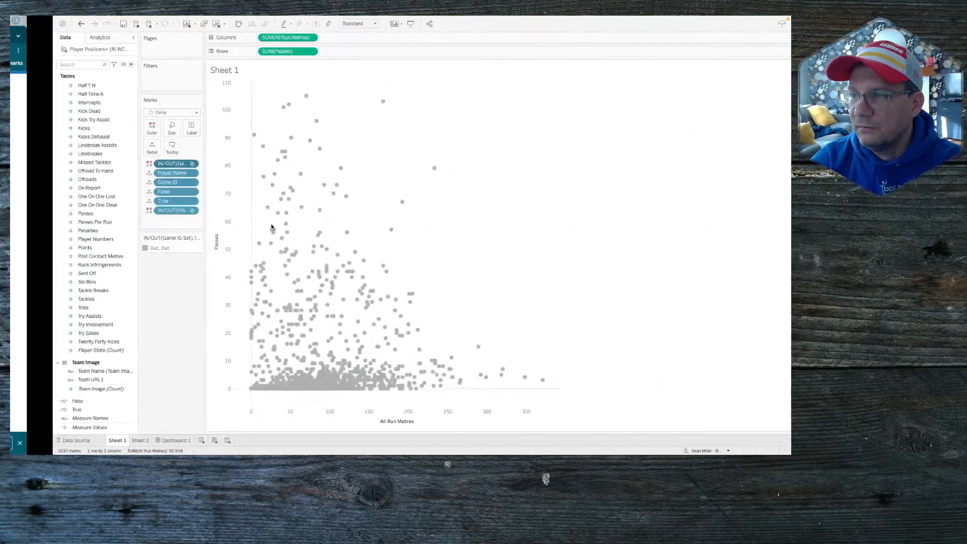
pyautogui.click(269, 38)
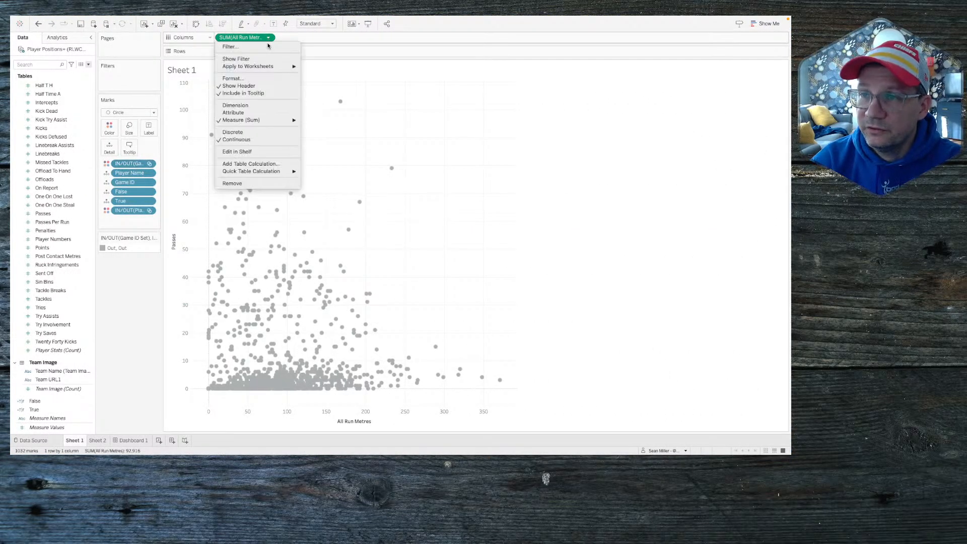
pyautogui.click(260, 94)
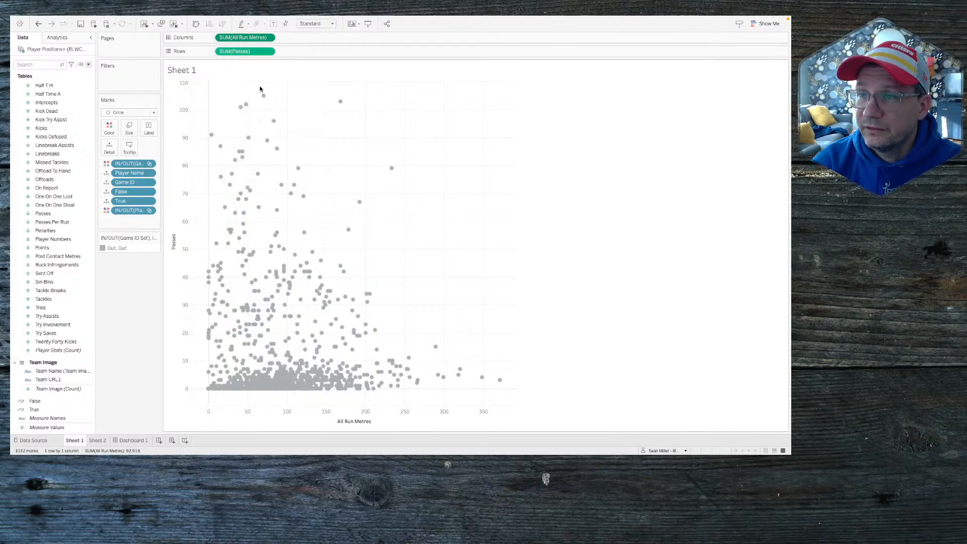
pyautogui.click(269, 51)
pyautogui.click(260, 106)
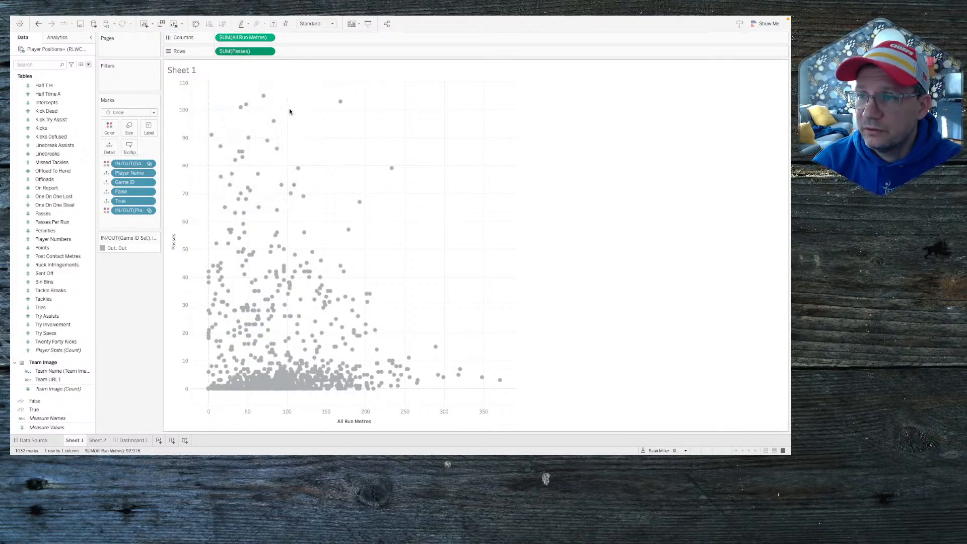
pyautogui.moveTo(341, 103)
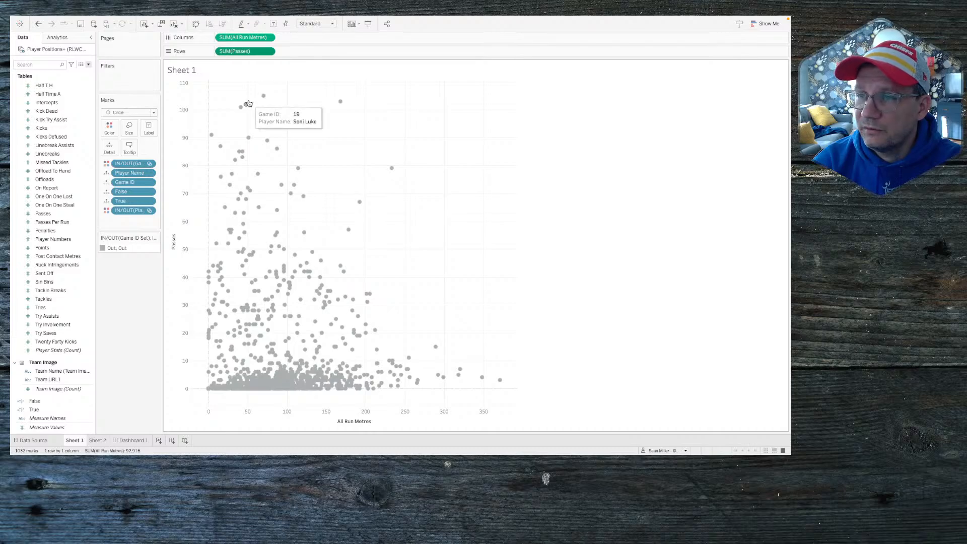
pyautogui.moveTo(237, 113)
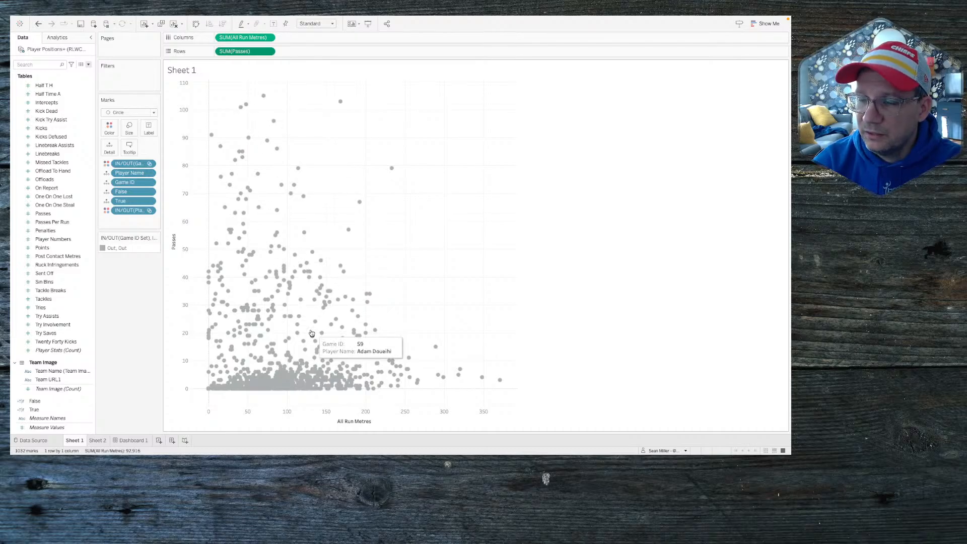
# Step: On Dashboard 1, add a new filter action via Dashboard > Actions
pyautogui.click(141, 441)
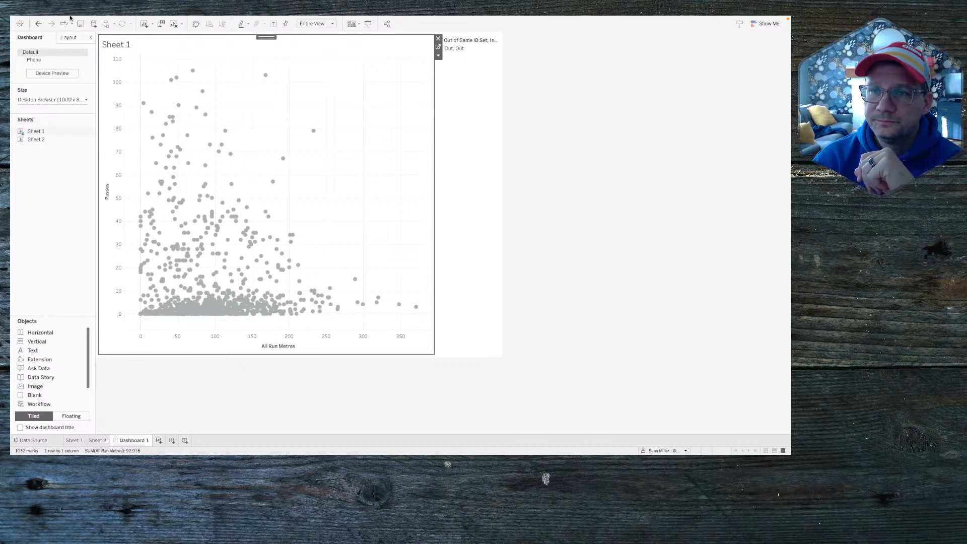
pyautogui.click(140, 21)
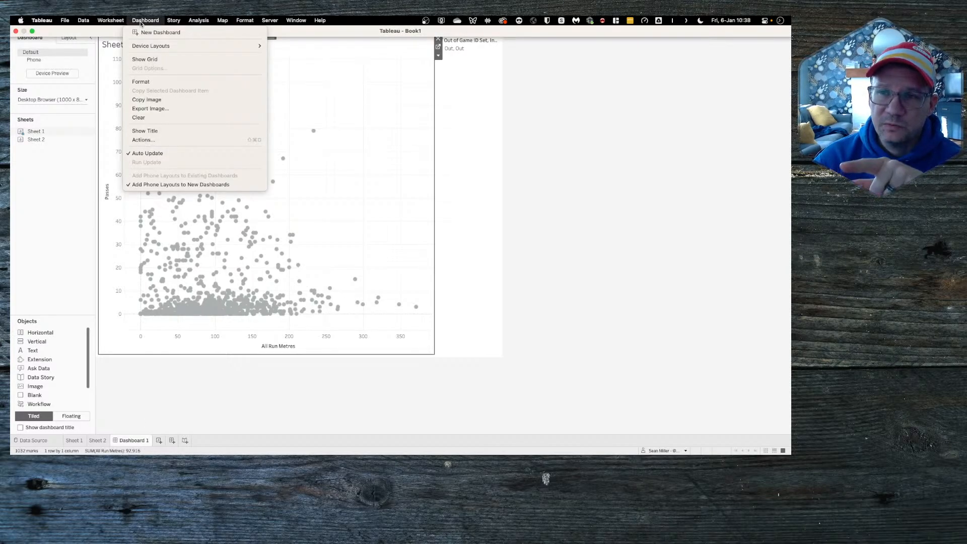
pyautogui.click(160, 139)
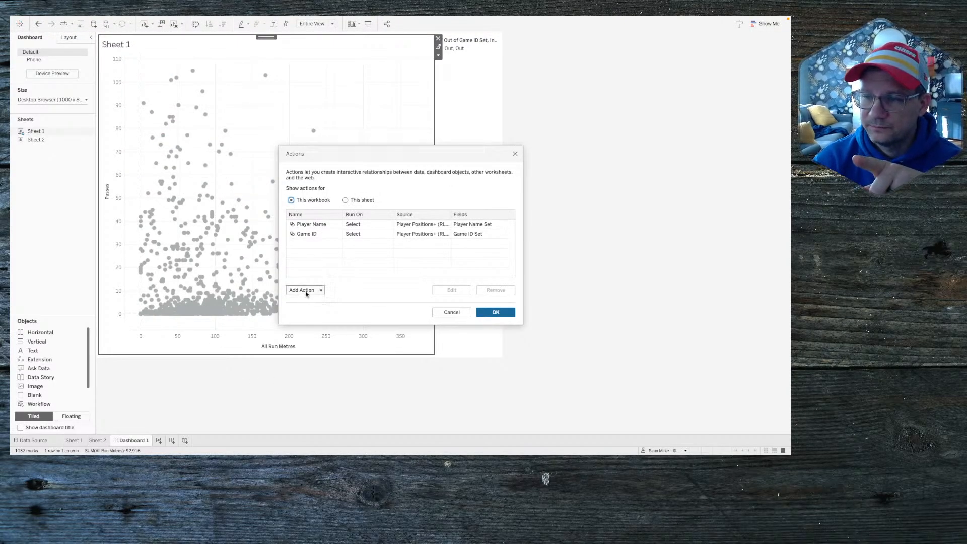
pyautogui.click(305, 290)
pyautogui.click(325, 241)
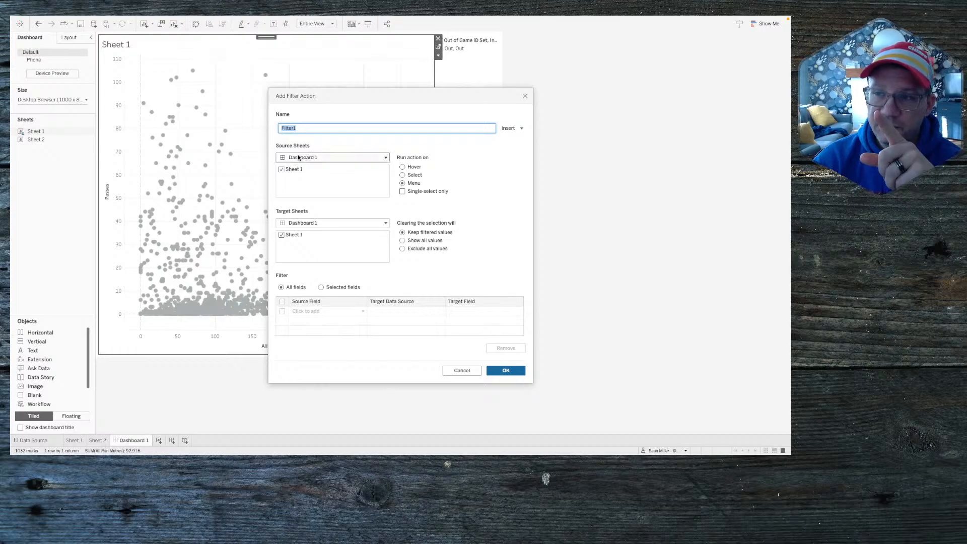
# Step: Set Filter1 to target only Sheet 1, run on Select, and filter on selected fields
pyautogui.click(310, 224)
pyautogui.click(307, 251)
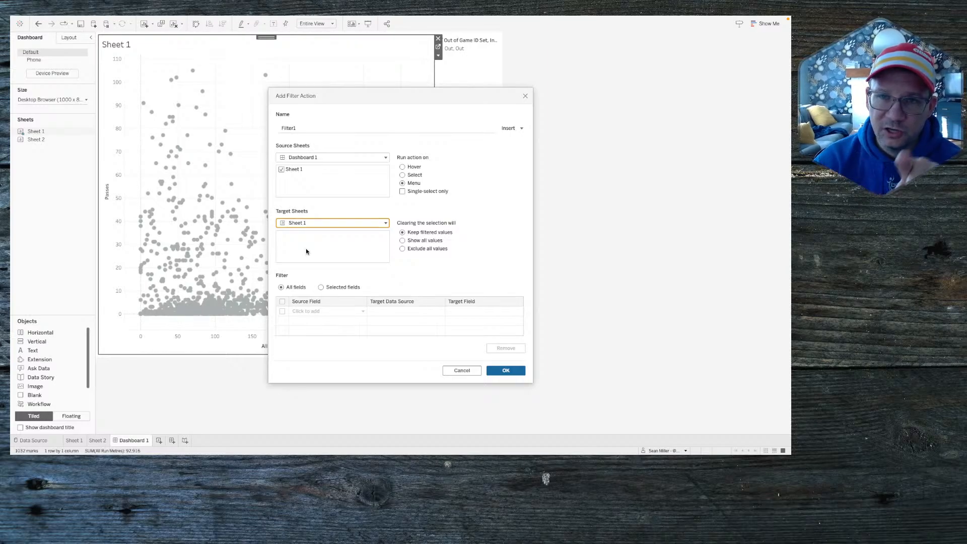
pyautogui.click(416, 177)
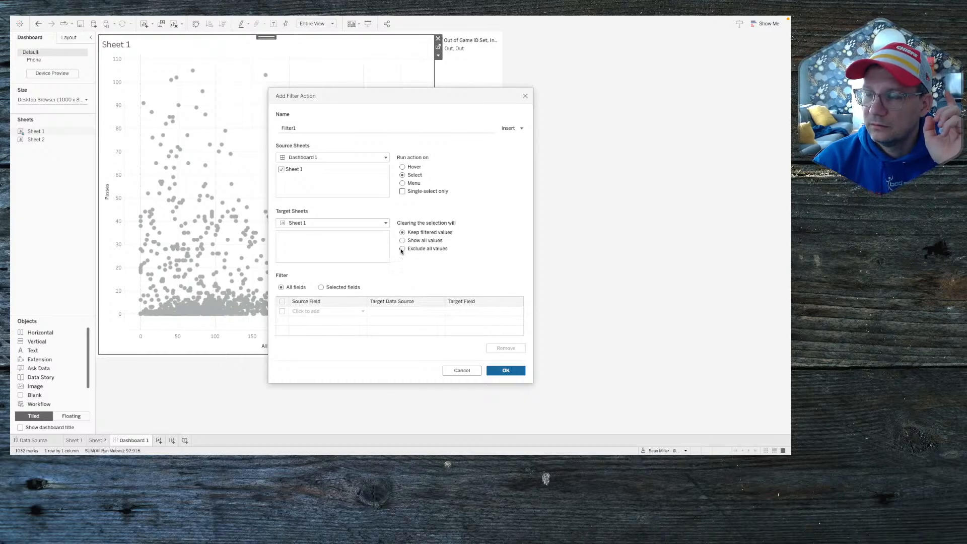
pyautogui.click(321, 288)
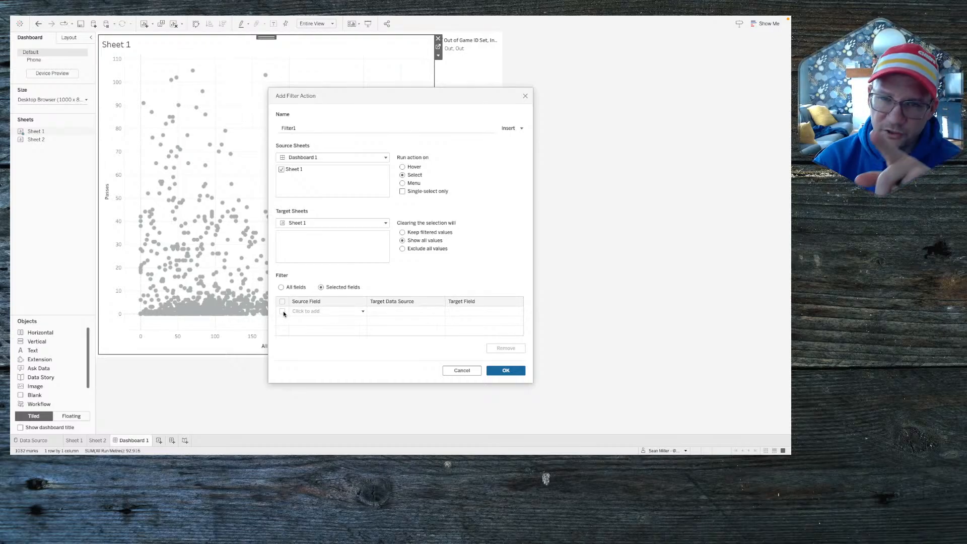
# Step: Map the source field True to the target field False
pyautogui.click(307, 312)
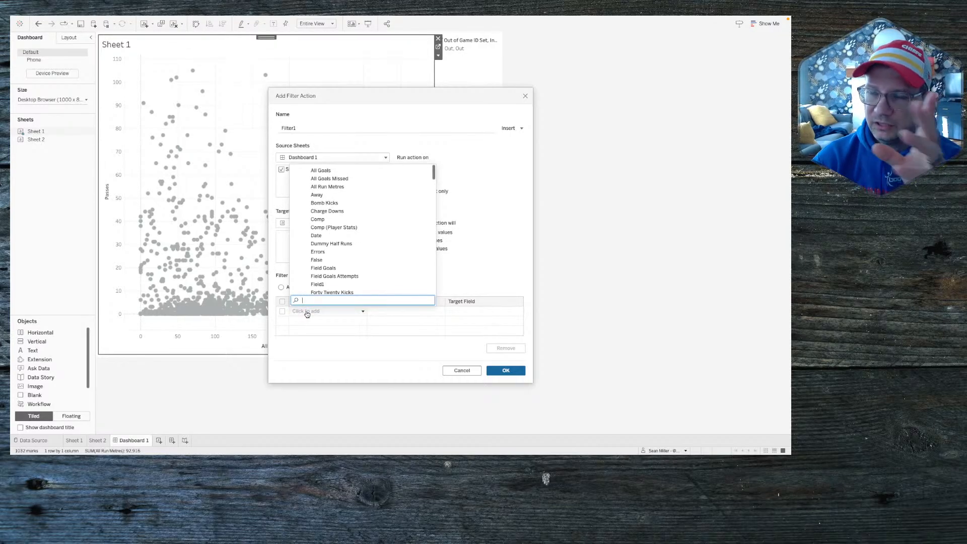
pyautogui.write('tru')
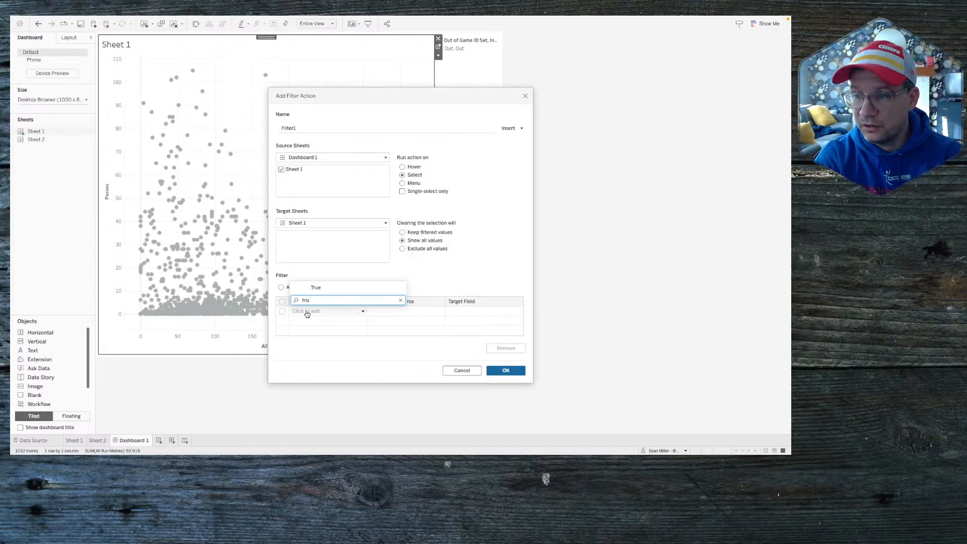
pyautogui.press('BackSpace')
pyautogui.write('e')
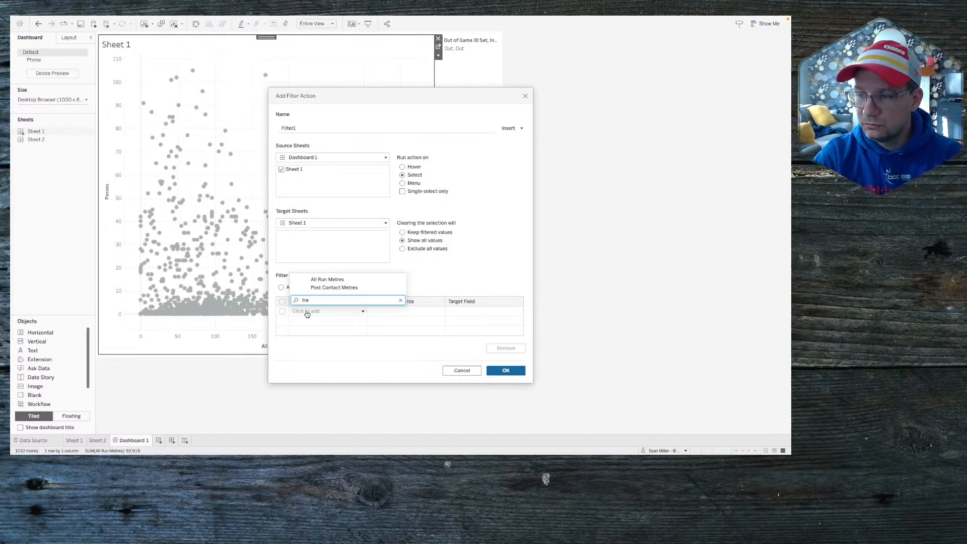
pyautogui.press('BackSpace')
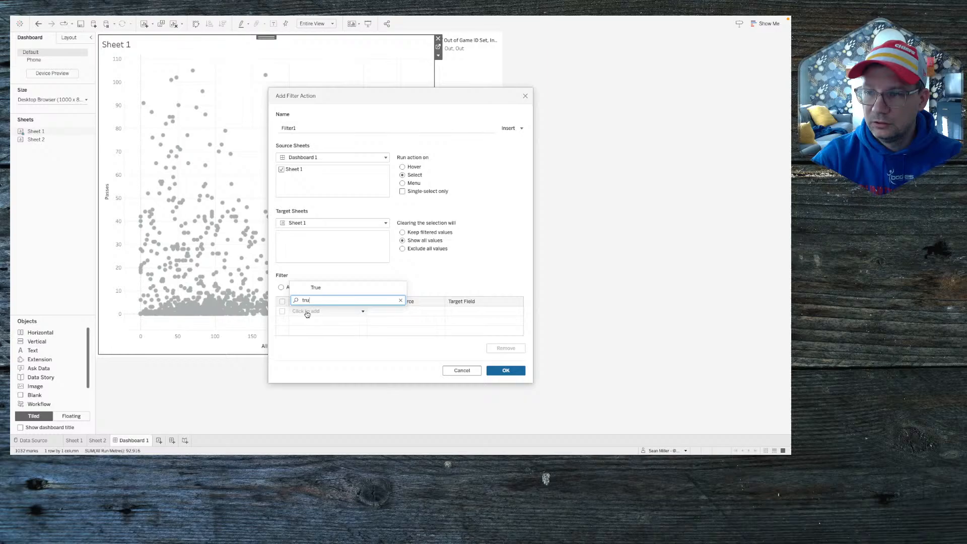
pyautogui.click(316, 288)
pyautogui.click(459, 313)
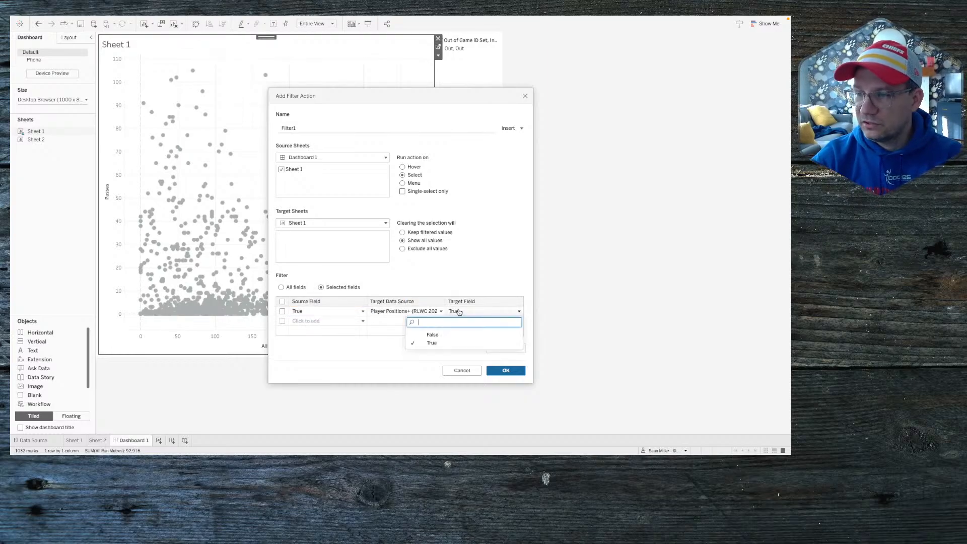
pyautogui.click(440, 334)
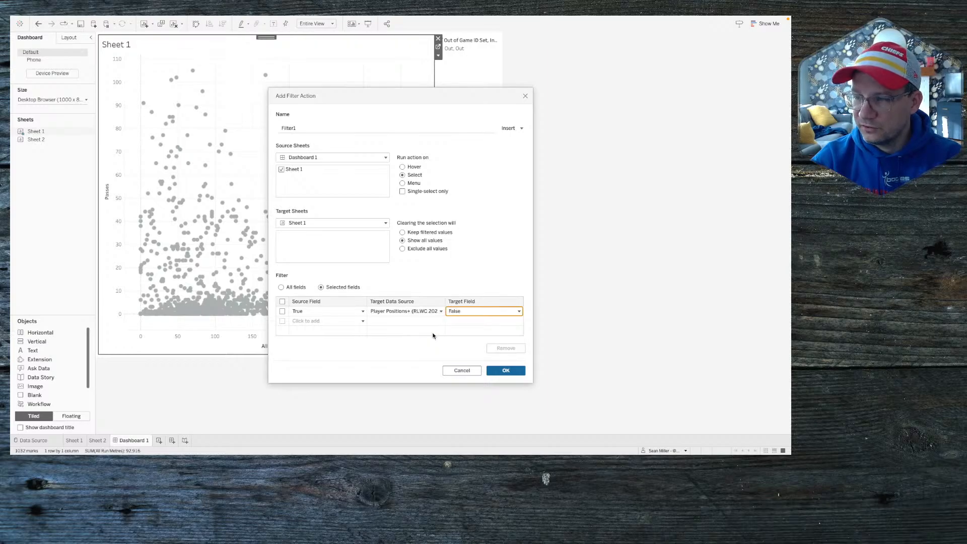
pyautogui.click(283, 311)
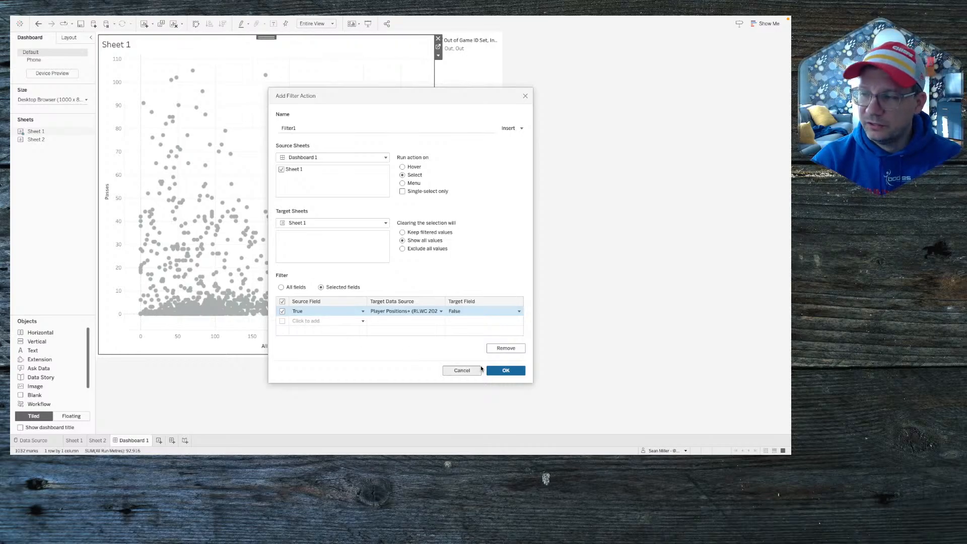
# Step: Save Filter1 and test it by selecting one player's mark on the dashboard
pyautogui.click(508, 373)
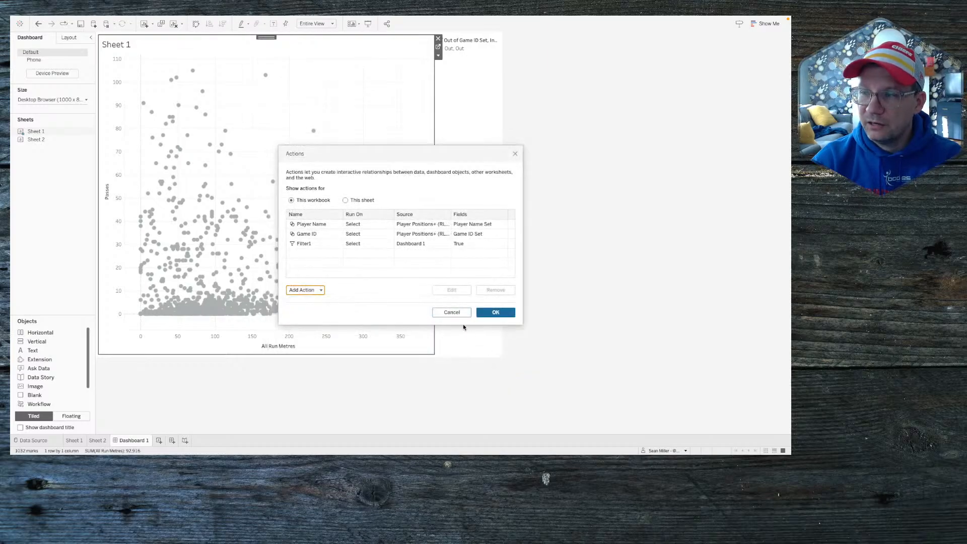
pyautogui.click(496, 312)
pyautogui.click(278, 183)
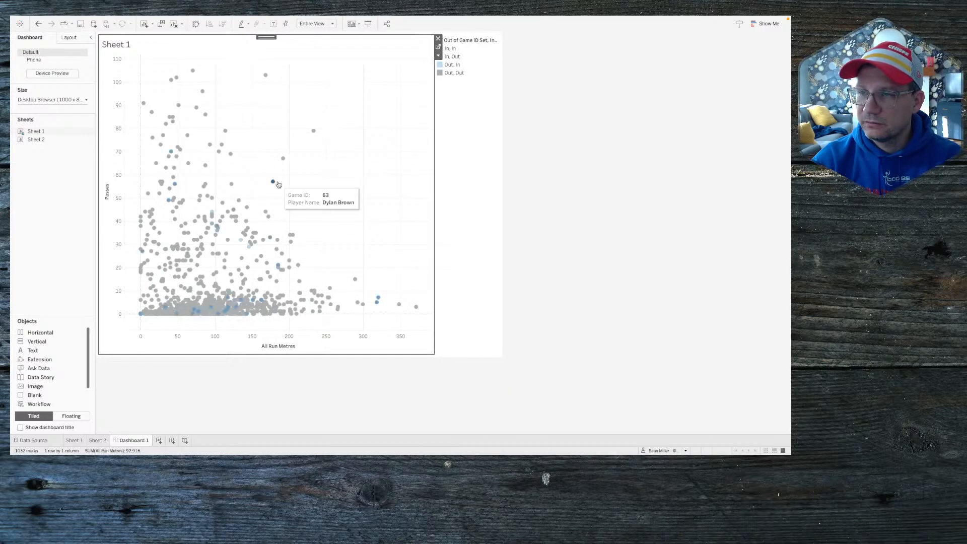
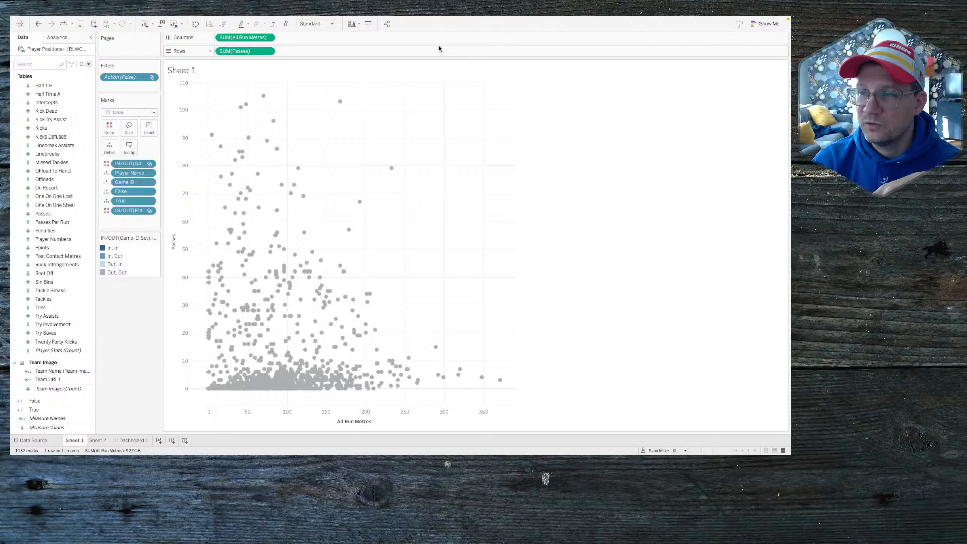
# Step: Open Sheet 1 from the dashboard and size its marks by IN/OUT(Player Name Set)
pyautogui.click(438, 48)
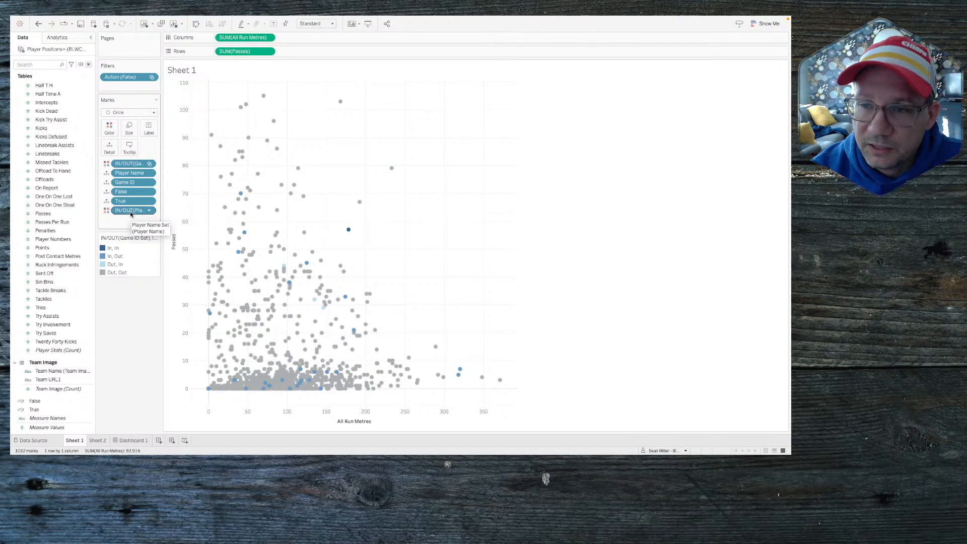
pyautogui.moveTo(130, 211); pyautogui.dragTo(128, 131)
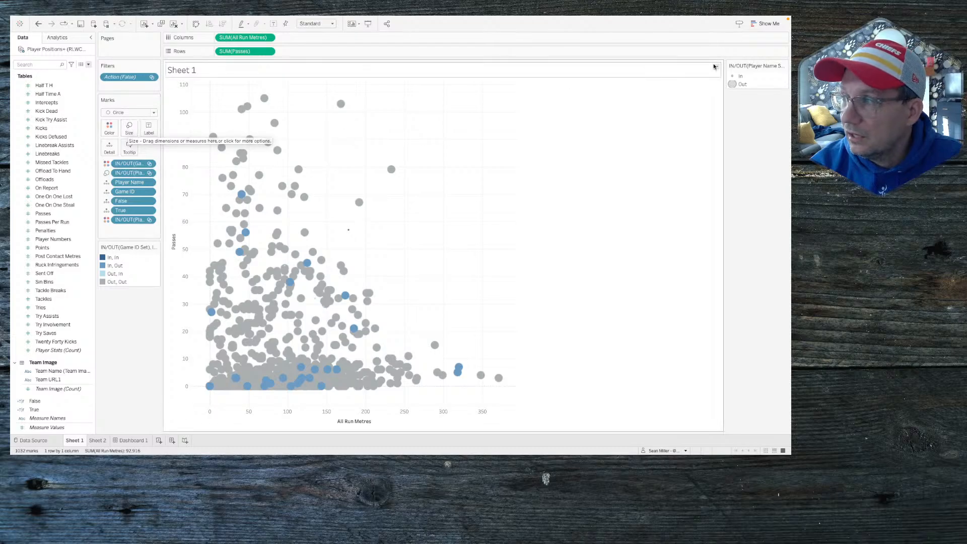
# Step: Reverse the In/Out size mapping and fine-tune the smallest size so In players draw larger
pyautogui.click(784, 67)
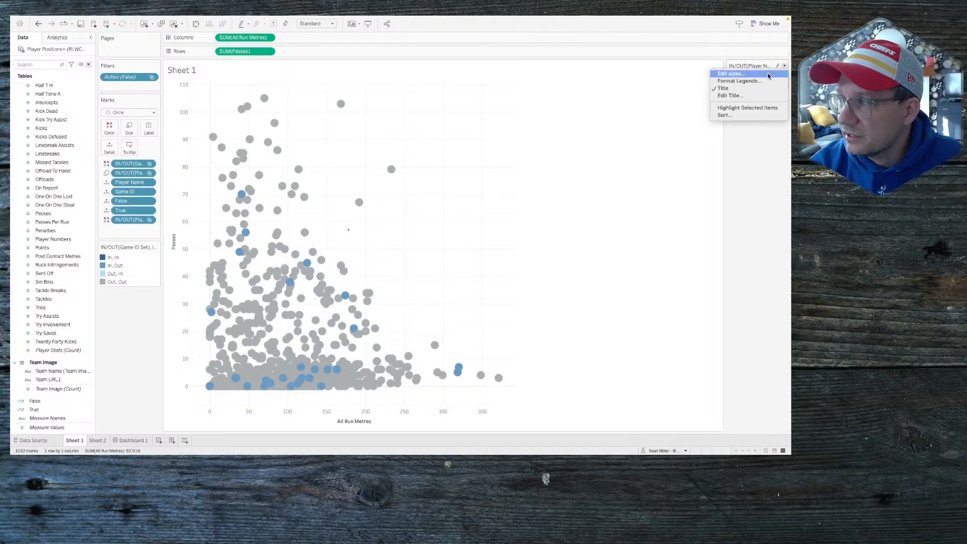
pyautogui.click(769, 76)
pyautogui.click(405, 235)
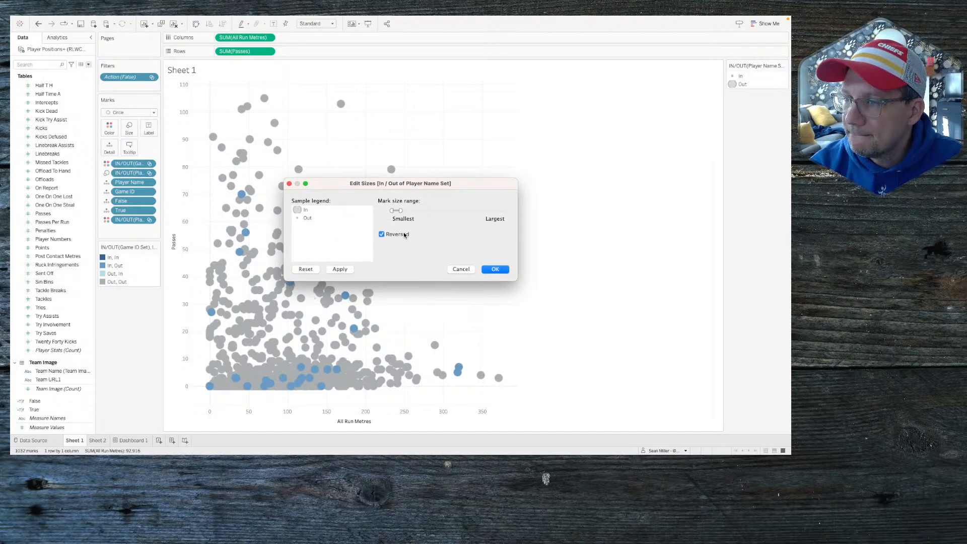
pyautogui.moveTo(392, 211); pyautogui.dragTo(398, 212)
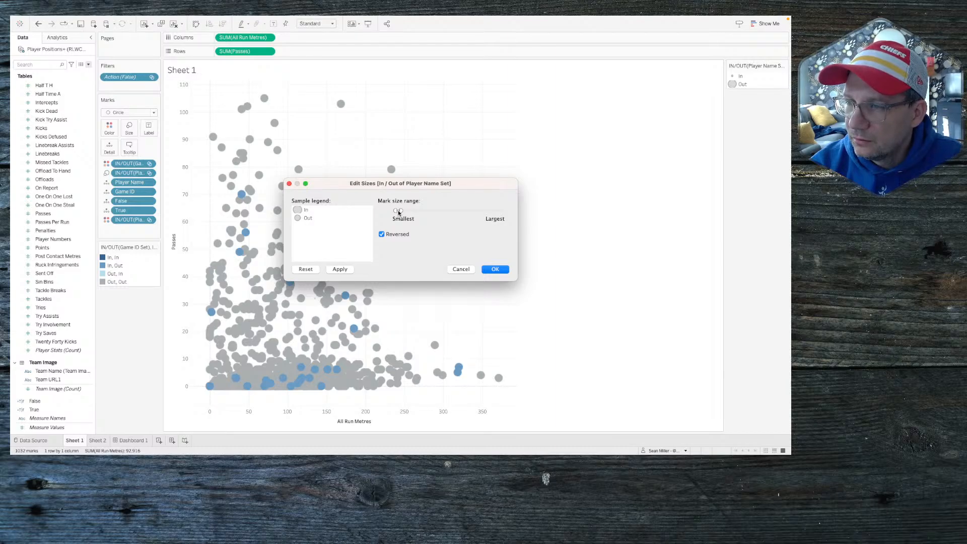
pyautogui.click(338, 269)
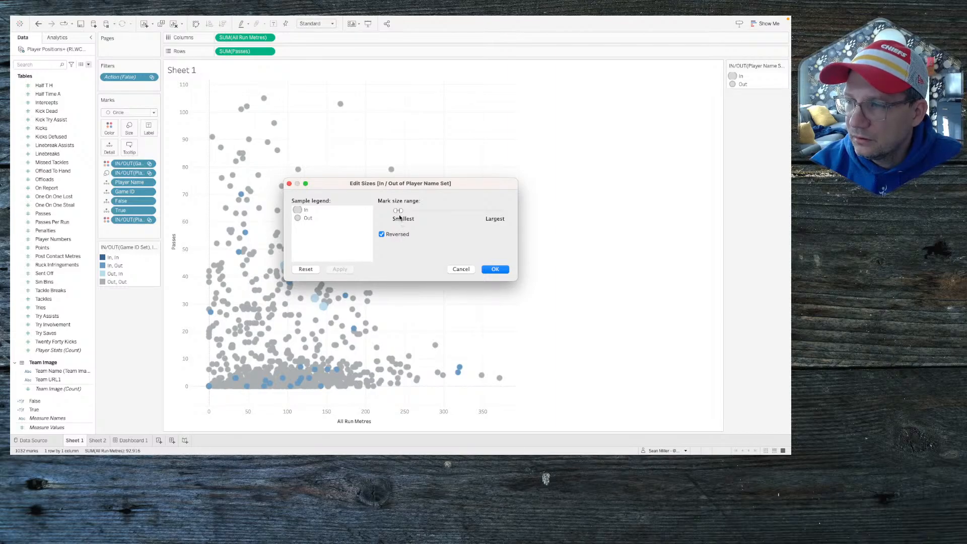
pyautogui.moveTo(398, 212); pyautogui.dragTo(396, 212)
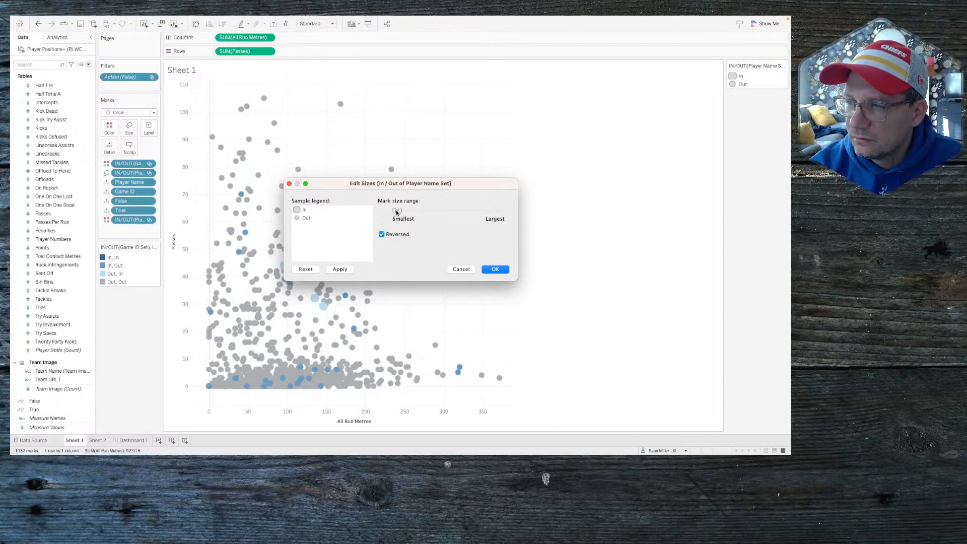
pyautogui.click(343, 272)
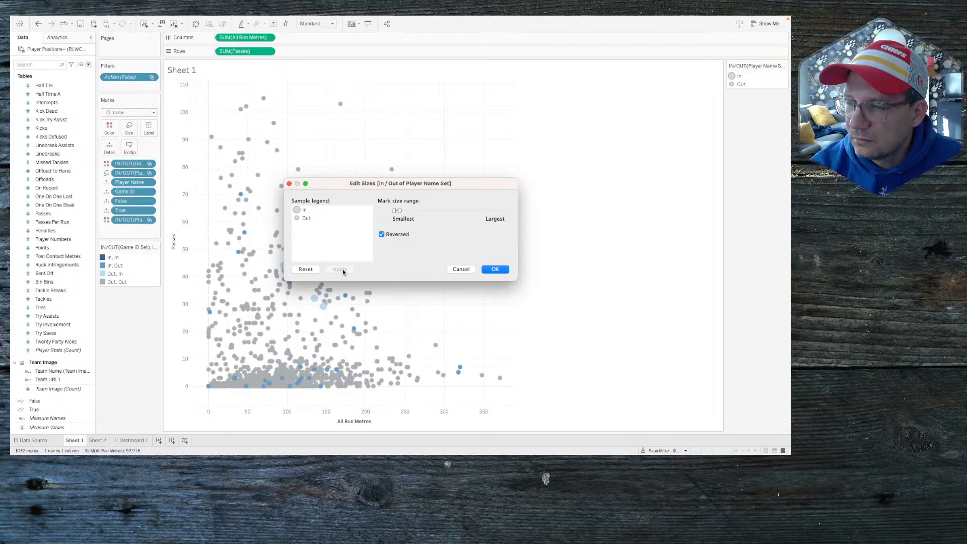
pyautogui.moveTo(401, 186); pyautogui.dragTo(547, 146)
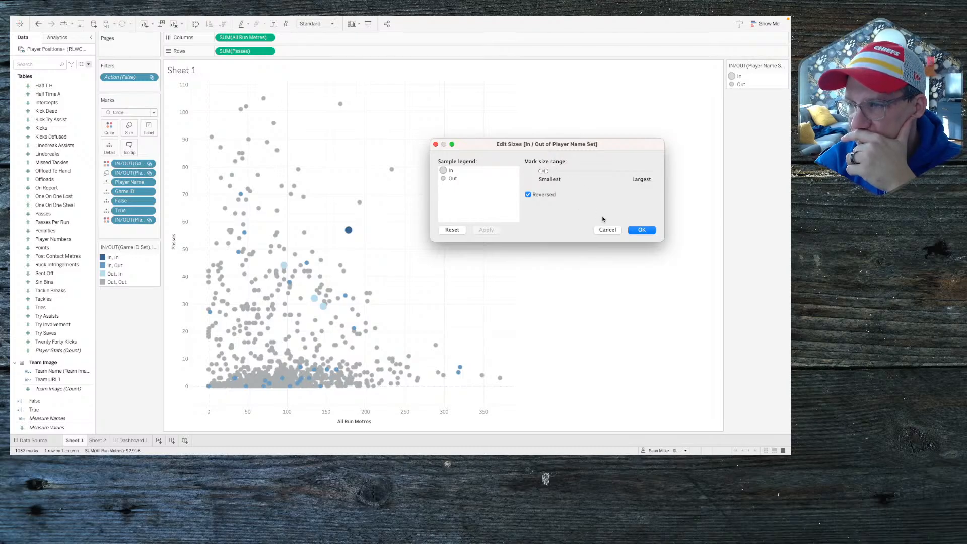
pyautogui.click(636, 229)
pyautogui.moveTo(352, 237)
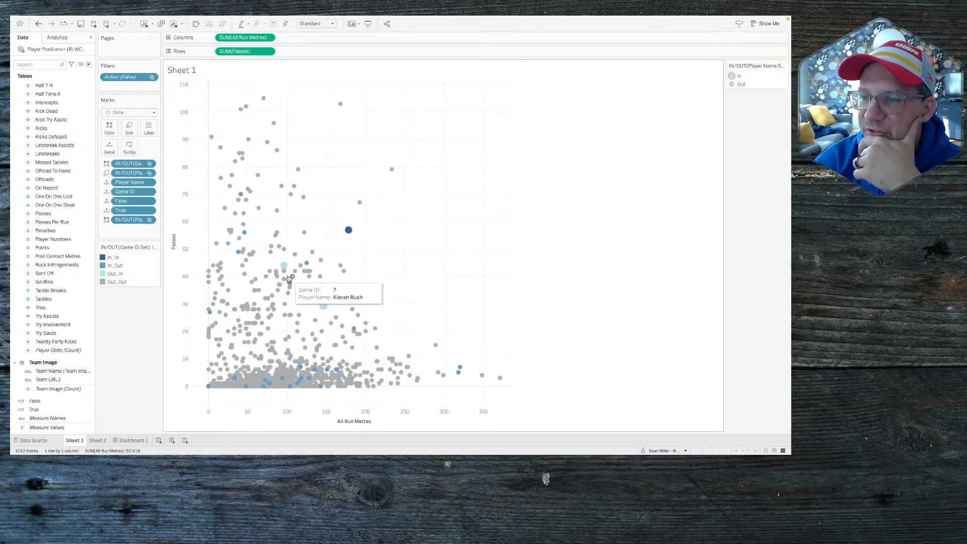
pyautogui.moveTo(284, 271)
pyautogui.moveTo(237, 252)
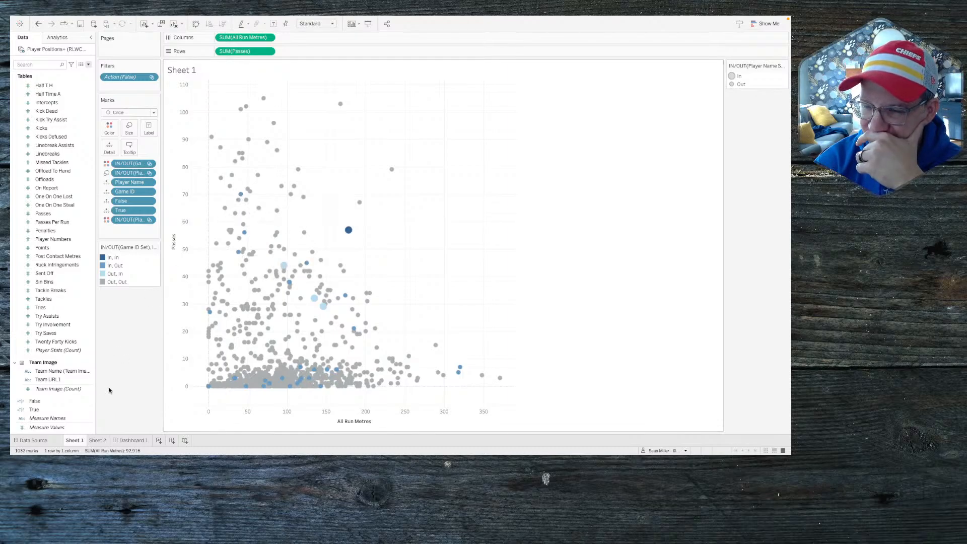
# Step: Check Sheet 2, then delete the legend container from Dashboard 1
pyautogui.click(100, 441)
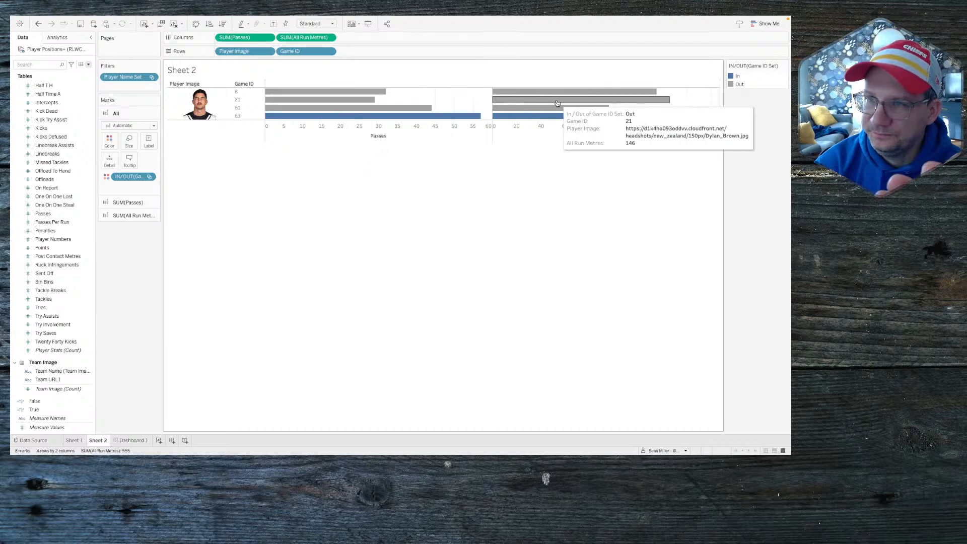
pyautogui.click(74, 441)
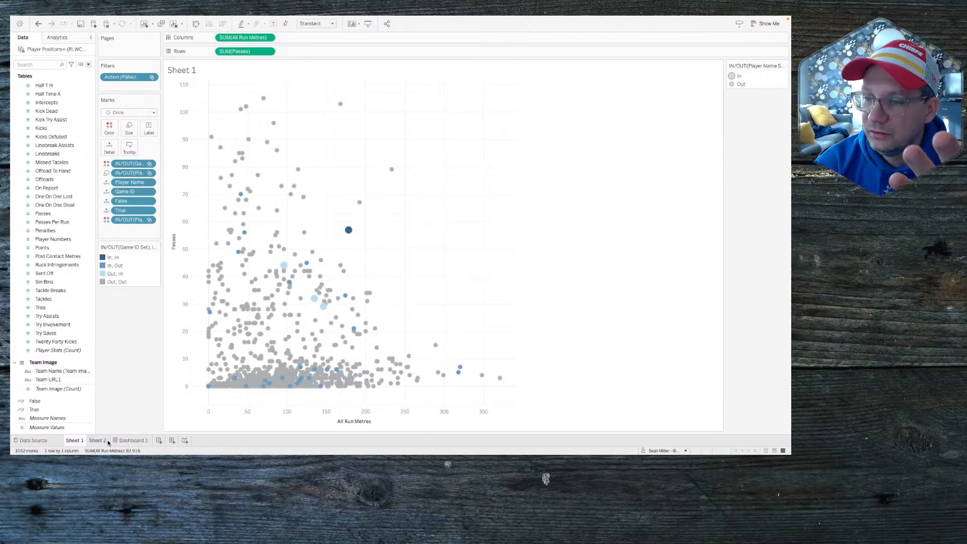
pyautogui.click(136, 441)
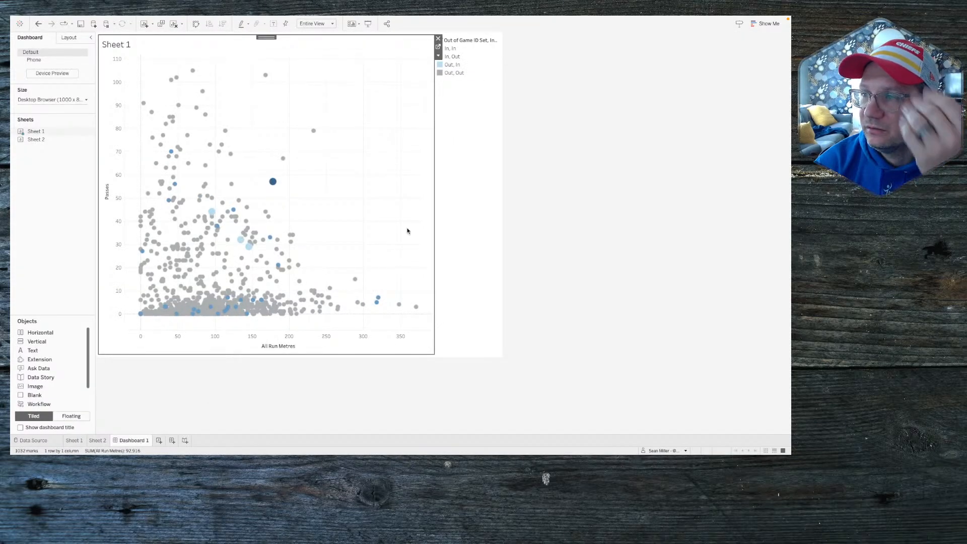
pyautogui.click(483, 130)
pyautogui.click(503, 38)
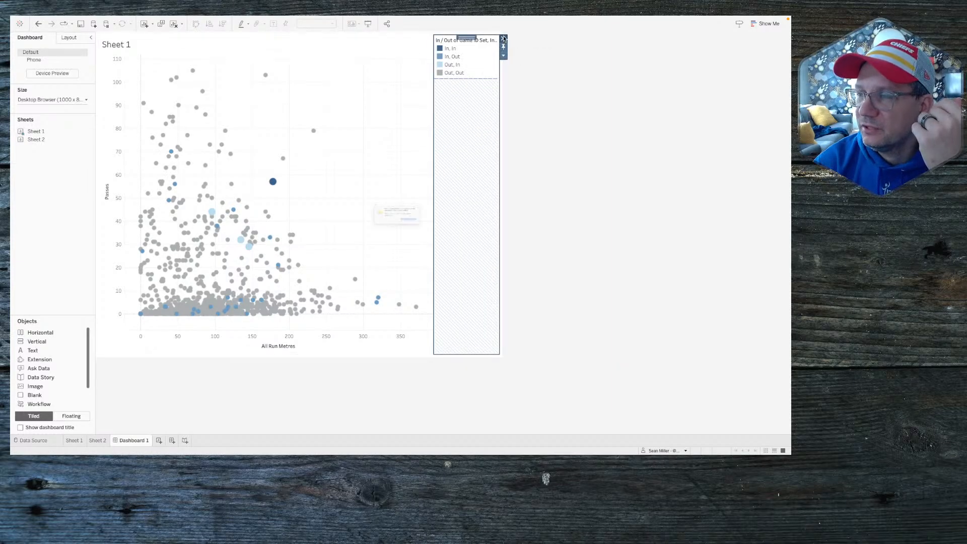
pyautogui.click(426, 237)
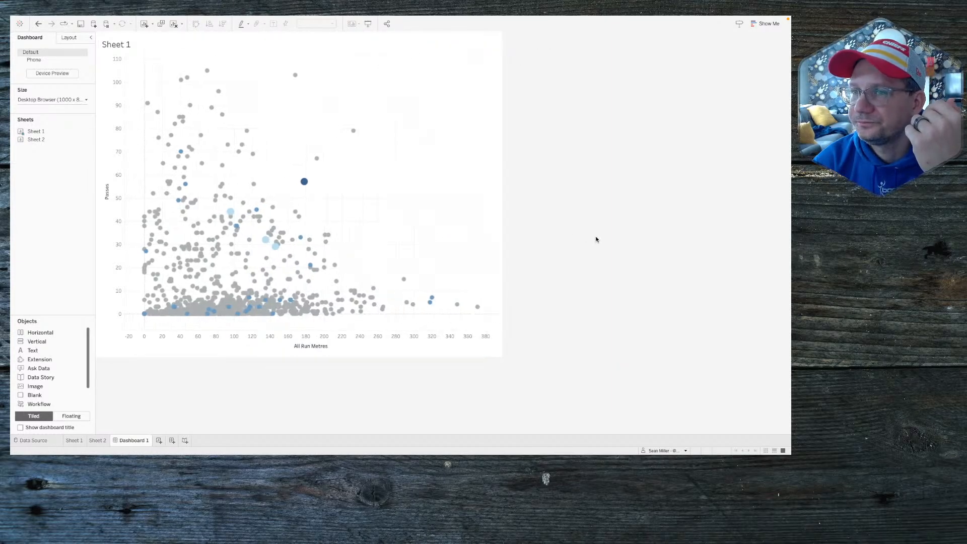
# Step: Hide the Sheet 1 title so the scatter plot stands alone on Dashboard 1
pyautogui.rightClick(127, 42)
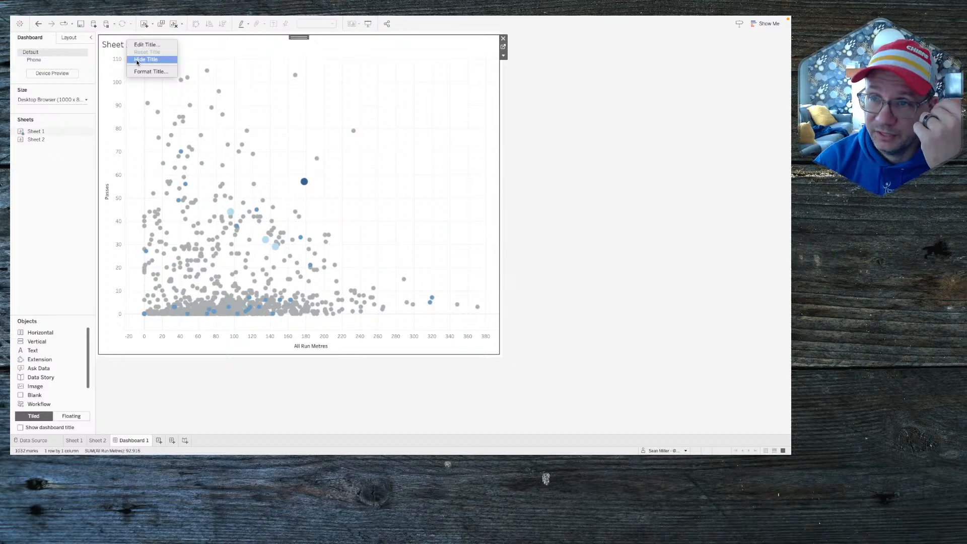
pyautogui.click(138, 60)
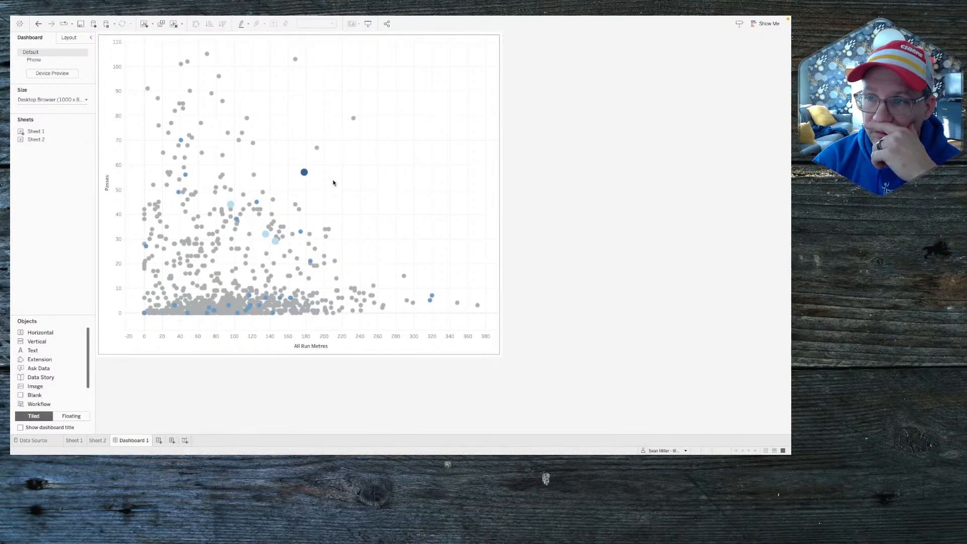
pyautogui.click(327, 180)
pyautogui.moveTo(304, 175)
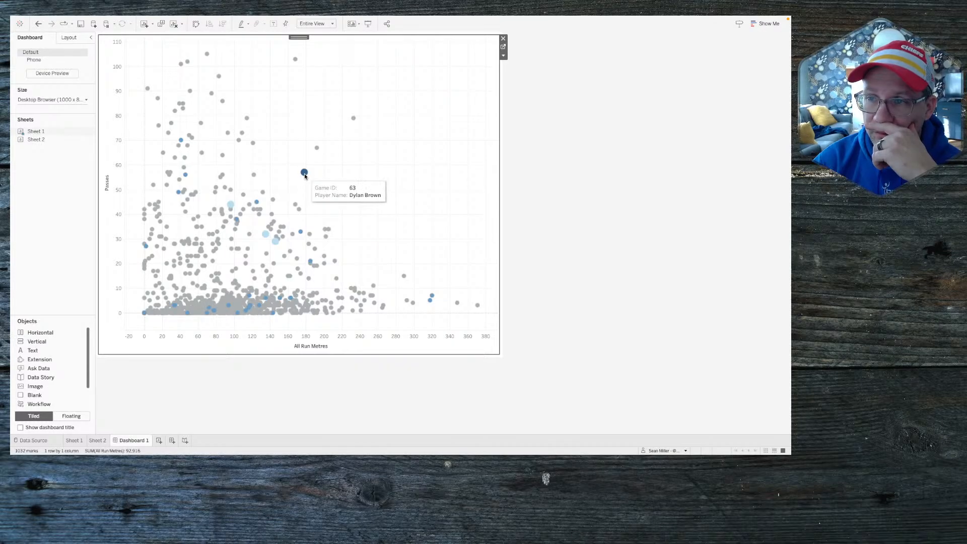
pyautogui.moveTo(296, 205)
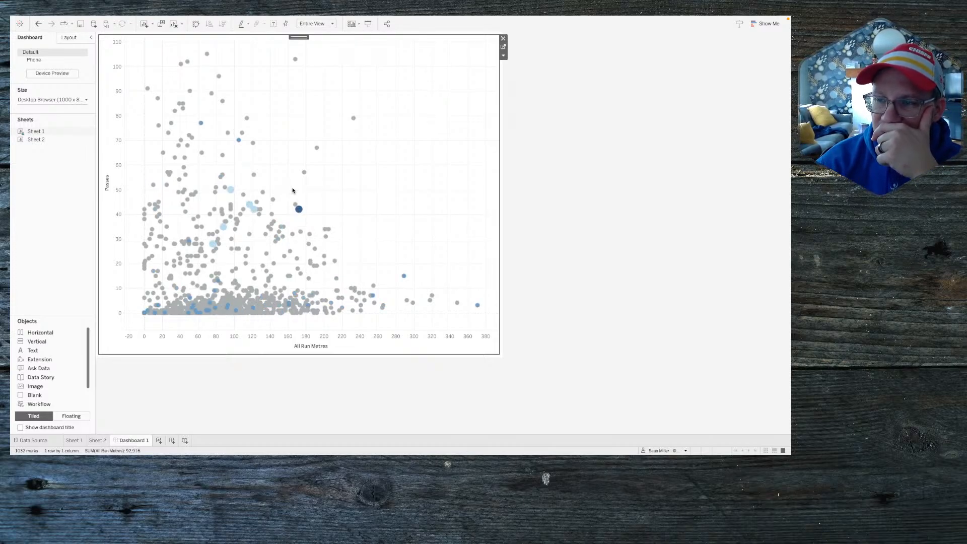
pyautogui.moveTo(293, 232)
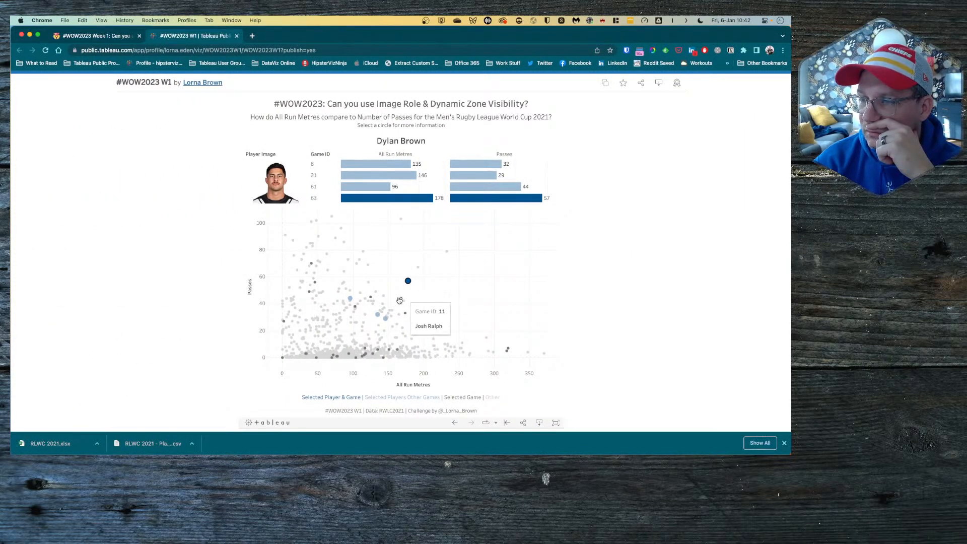
# Step: Select several players' points in the published reference viz to view their details
pyautogui.click(373, 302)
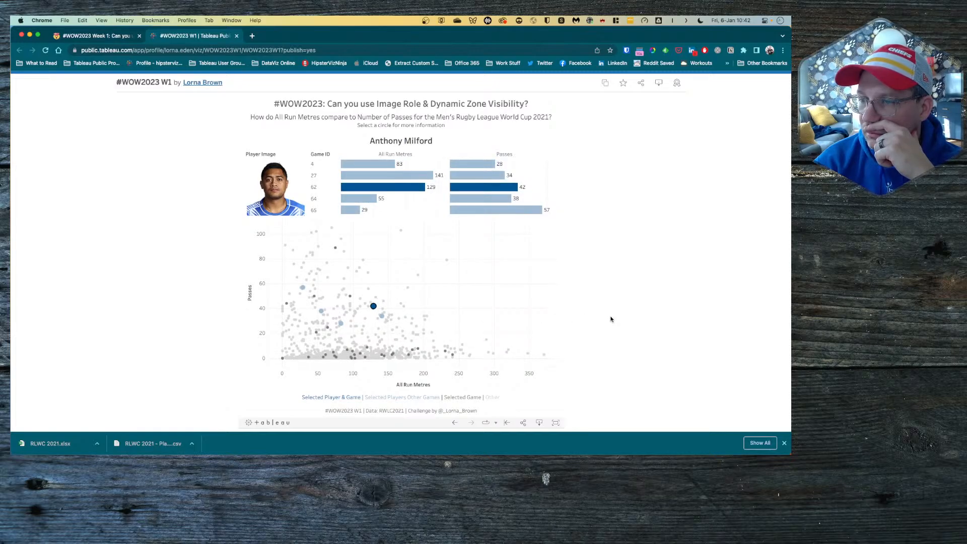
pyautogui.click(408, 338)
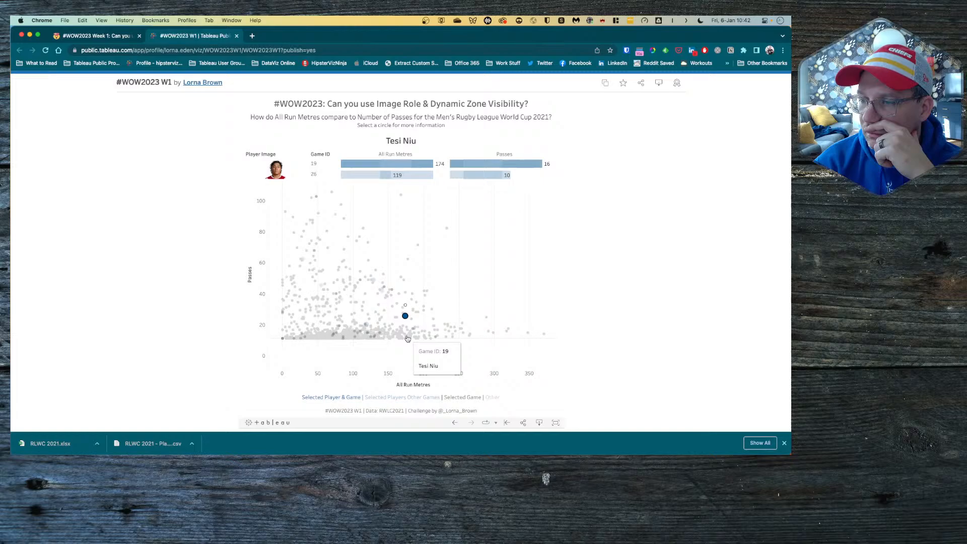
pyautogui.click(343, 292)
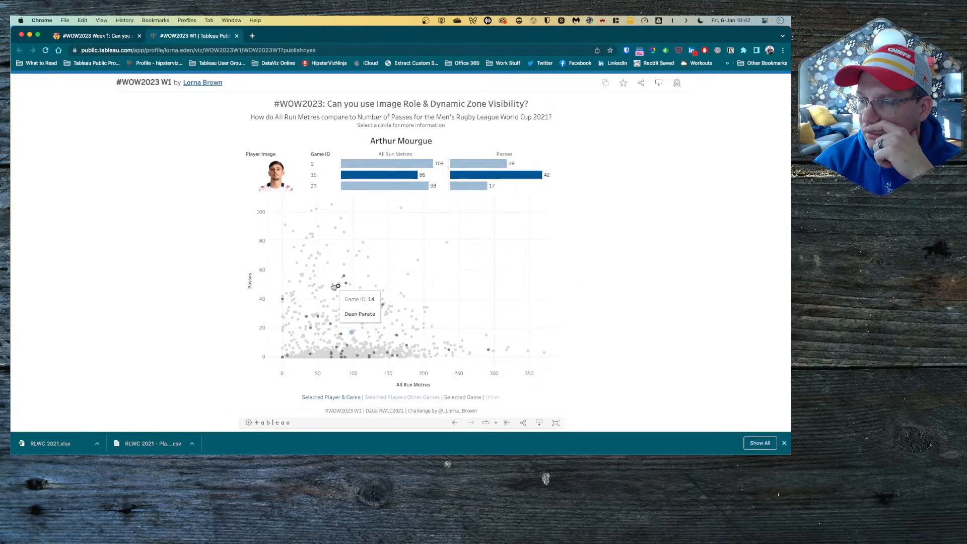
pyautogui.click(336, 287)
pyautogui.click(314, 273)
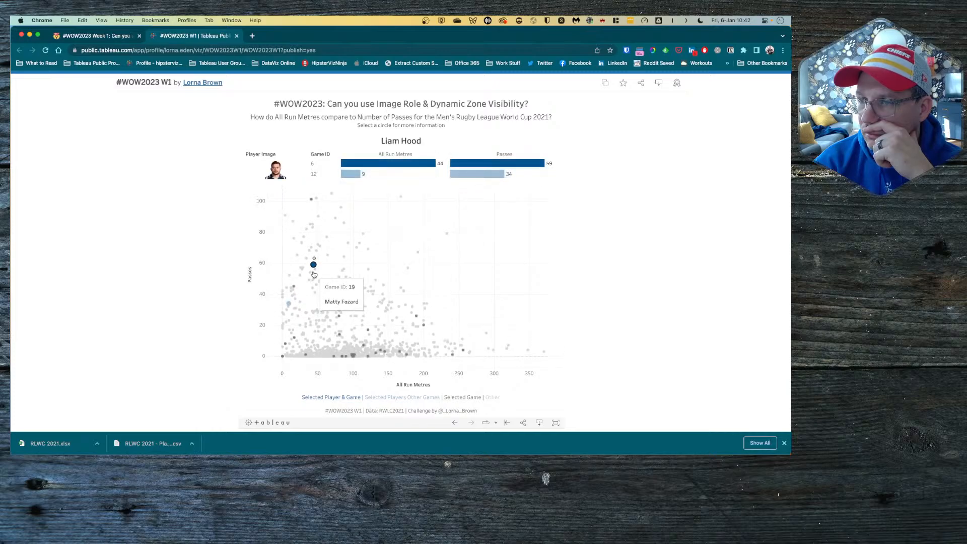
pyautogui.click(301, 281)
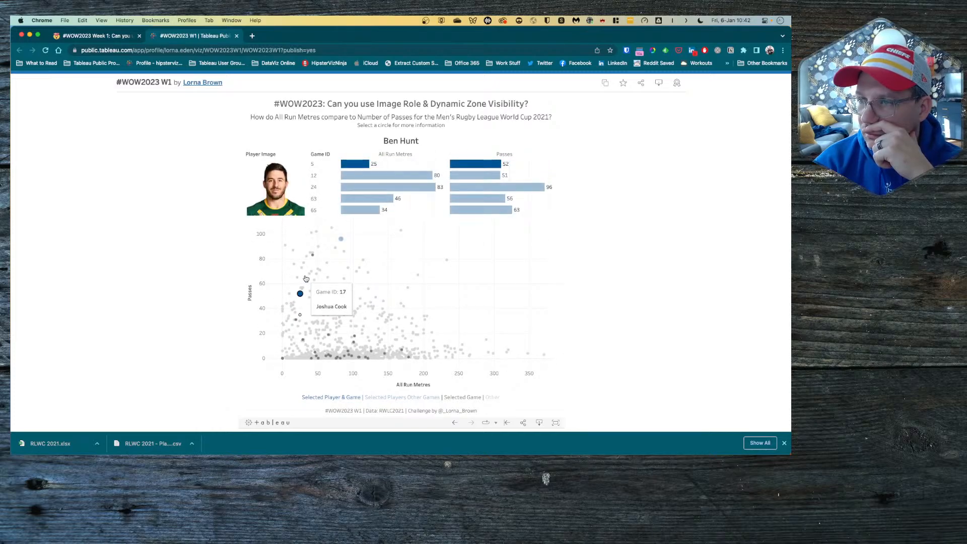
# Step: Compare a few more players' points, then clear the selection and return to Tableau Desktop
pyautogui.click(335, 248)
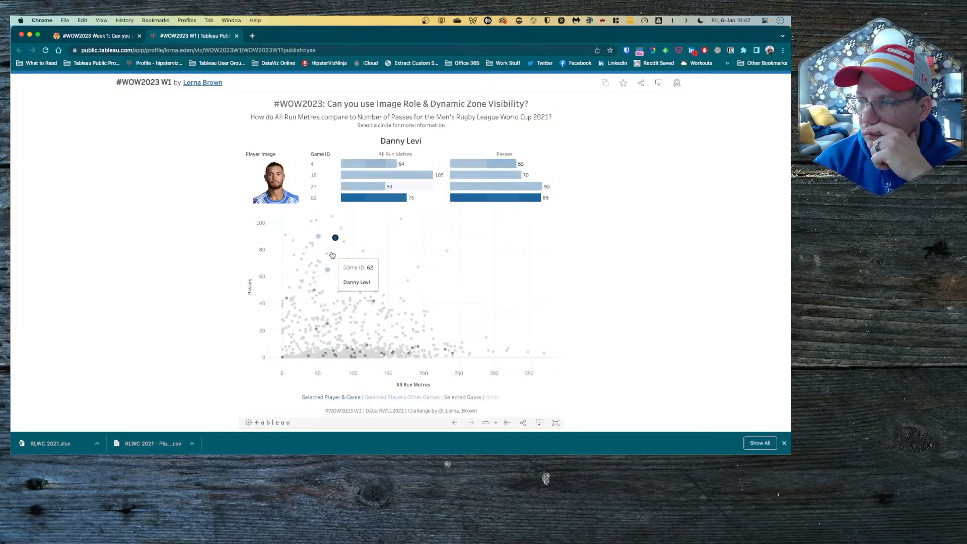
pyautogui.click(355, 316)
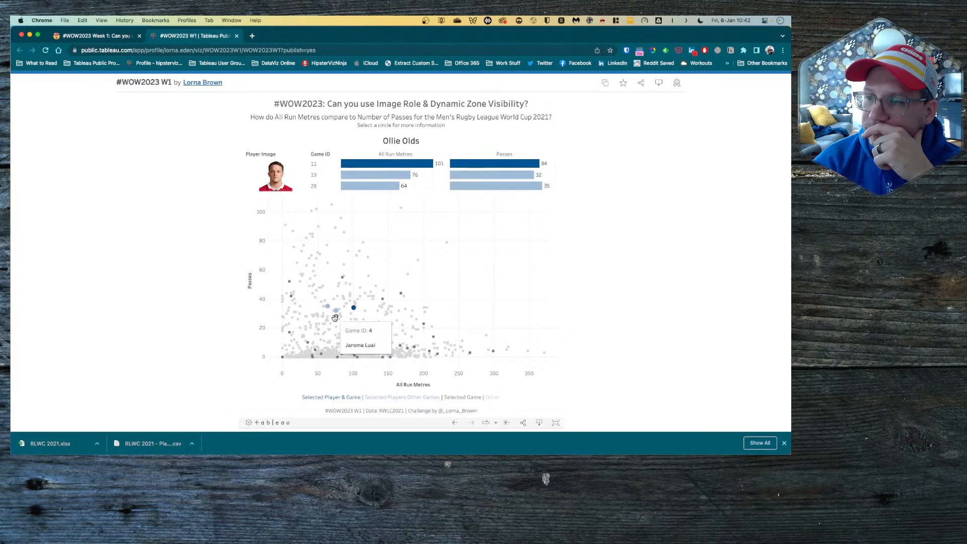
pyautogui.click(335, 317)
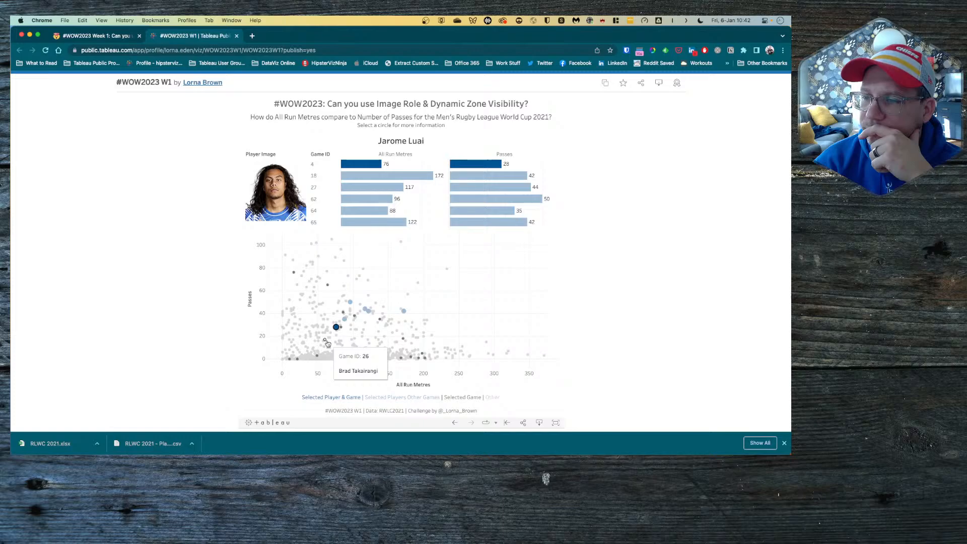
pyautogui.click(327, 343)
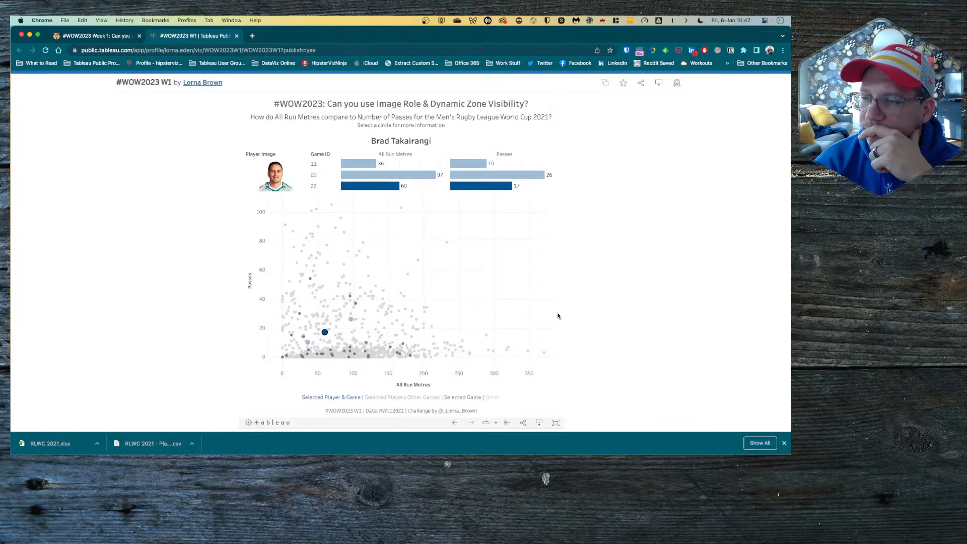
pyautogui.click(480, 318)
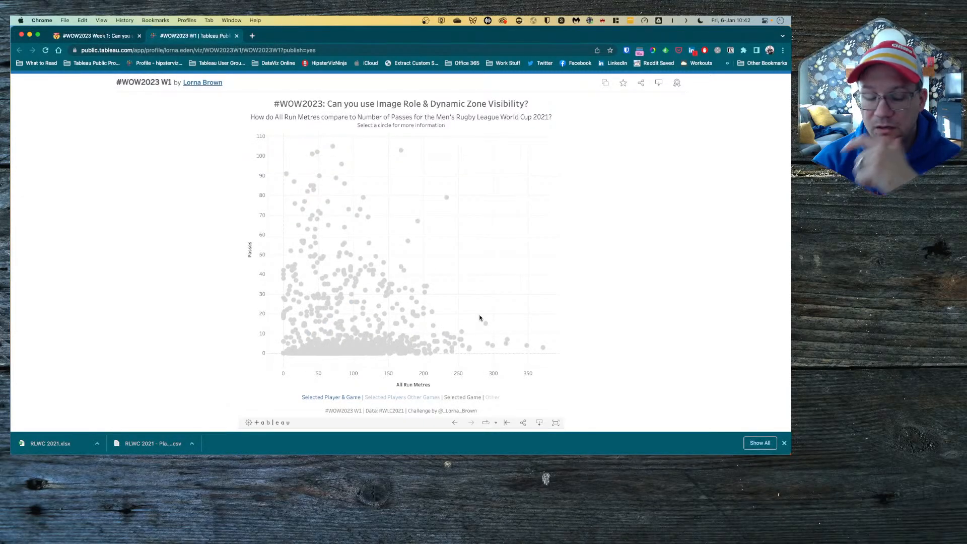
pyautogui.hotkey('ctrl', 'Right')
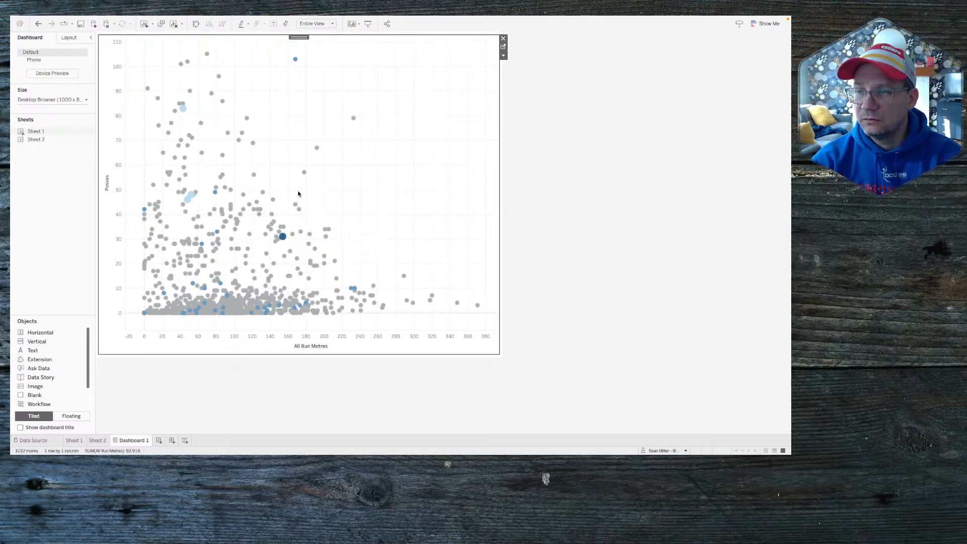
# Step: Open Sheet 1 from the dashboard and add a second SUM(Passes) copy to Rows
pyautogui.click(304, 174)
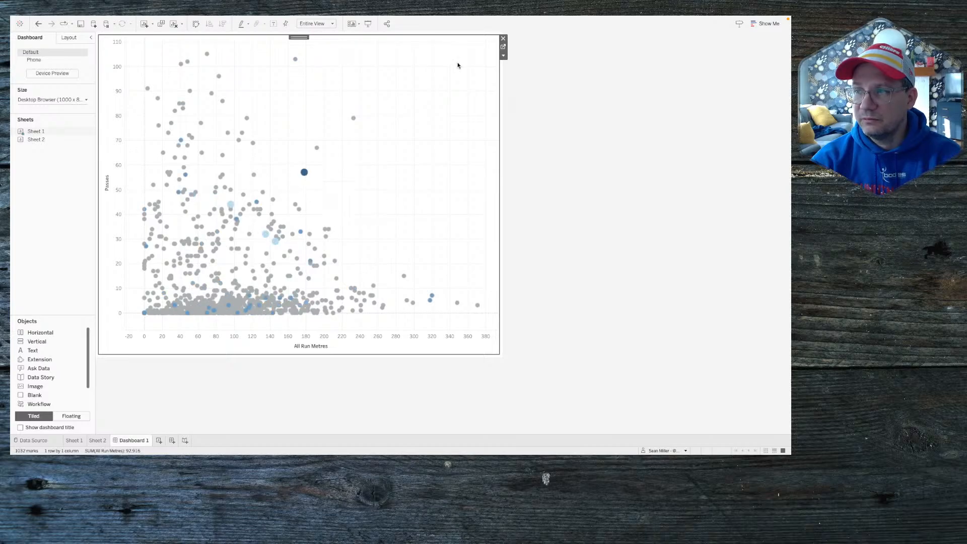
pyautogui.click(503, 47)
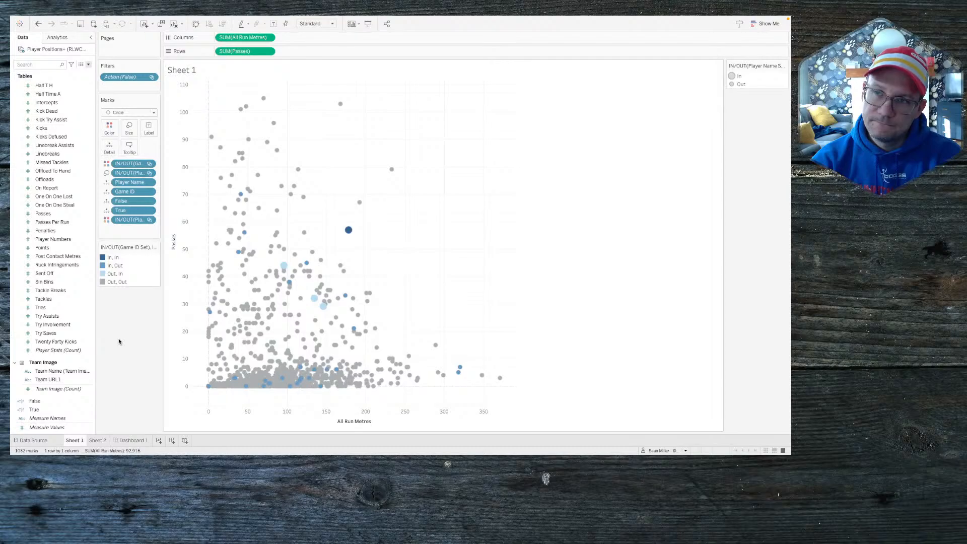
pyautogui.moveTo(246, 52); pyautogui.dragTo(284, 53)
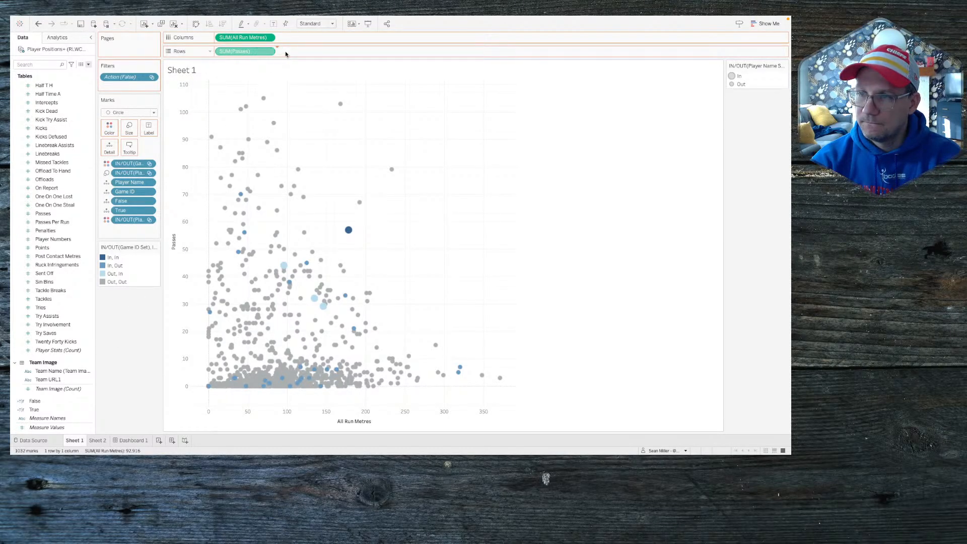
# Step: Remove True from the second Passes layer and test highlighting on Dashboard 1
pyautogui.click(127, 271)
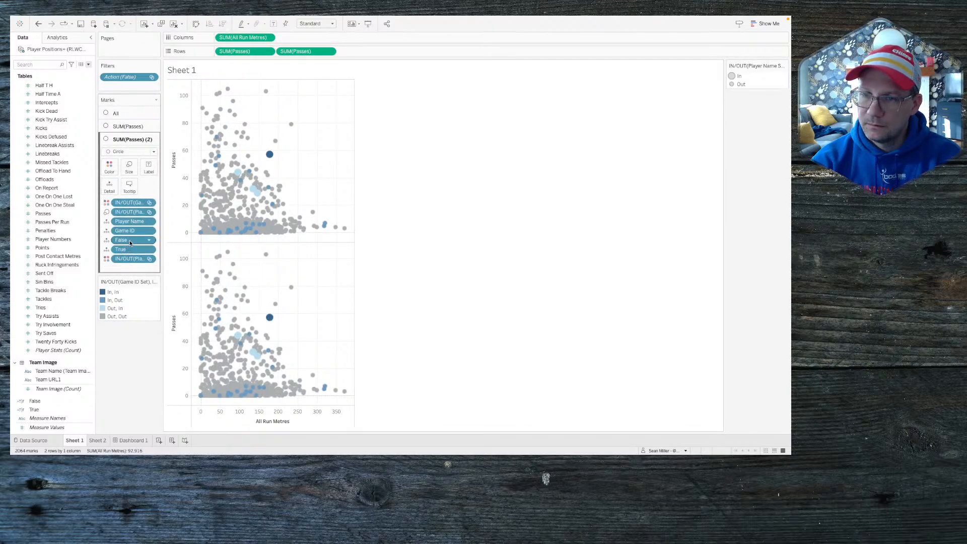
pyautogui.rightClick(129, 252)
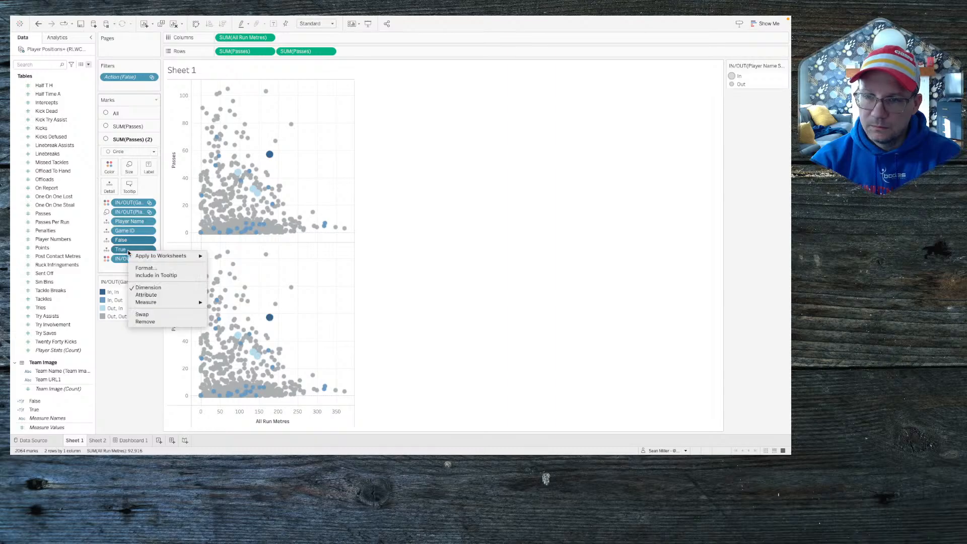
pyautogui.click(144, 321)
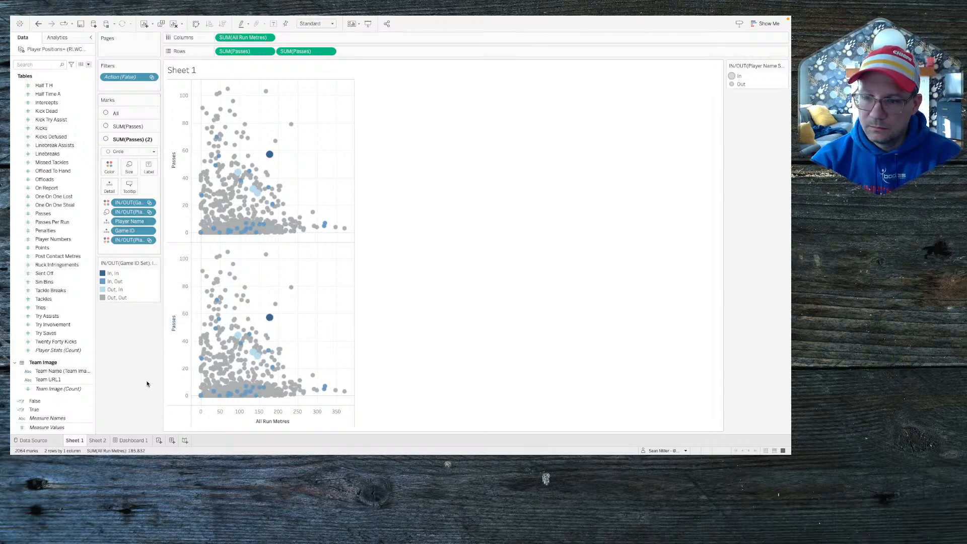
pyautogui.click(135, 440)
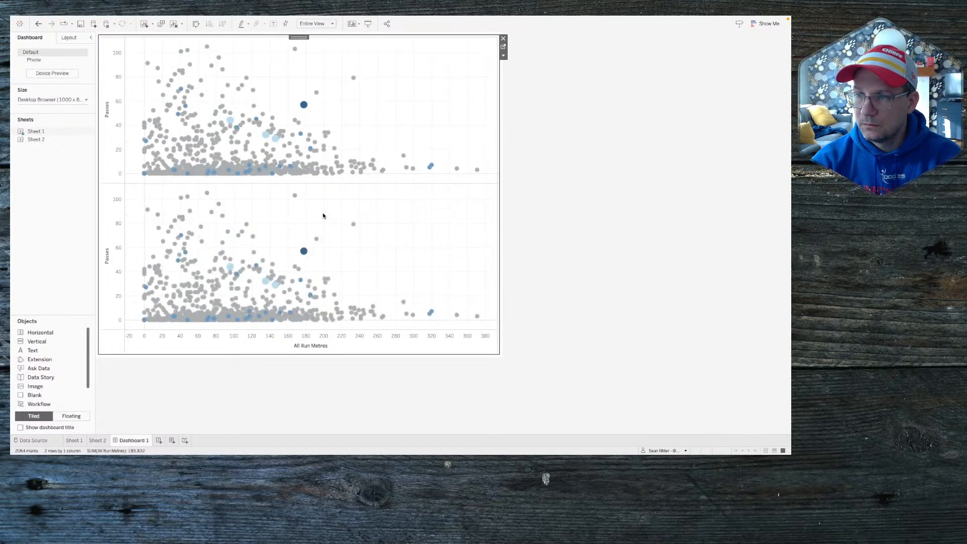
pyautogui.click(303, 251)
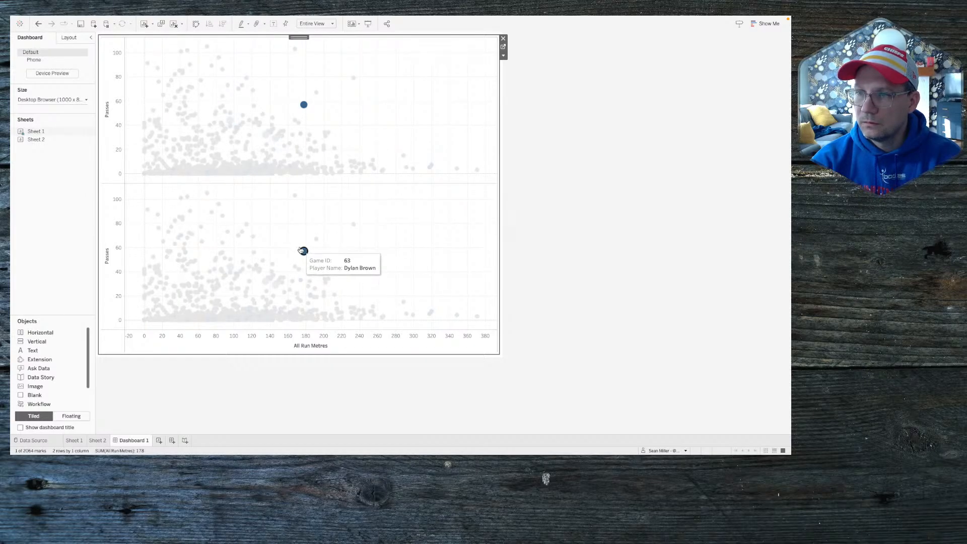
pyautogui.click(404, 270)
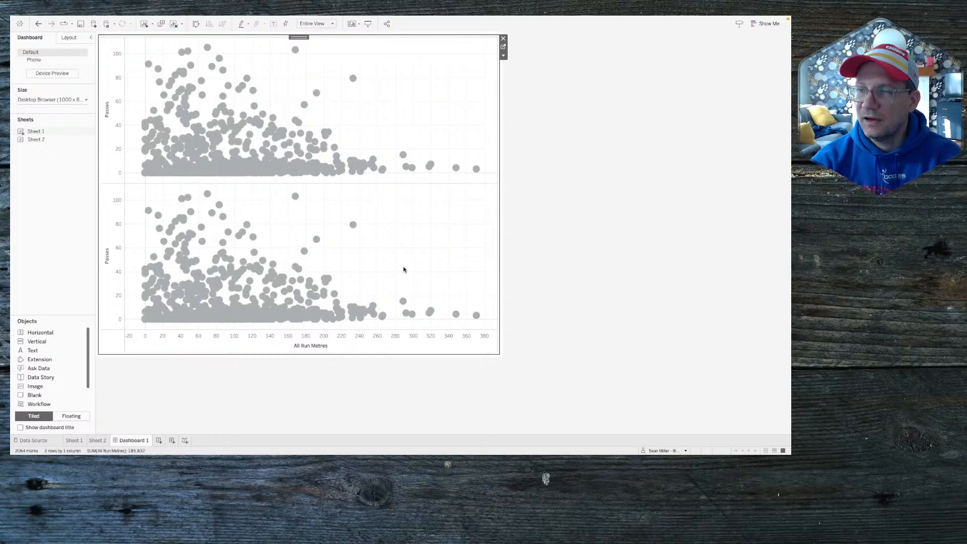
# Step: Combine the two Passes axes into a synchronized dual axis and test Dylan Brown's point
pyautogui.click(503, 47)
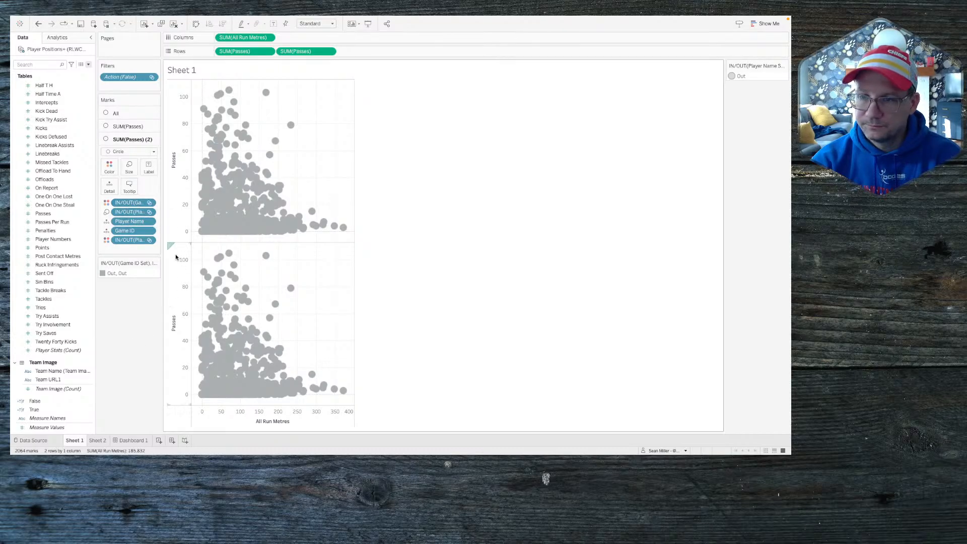
pyautogui.moveTo(176, 257); pyautogui.dragTo(319, 146)
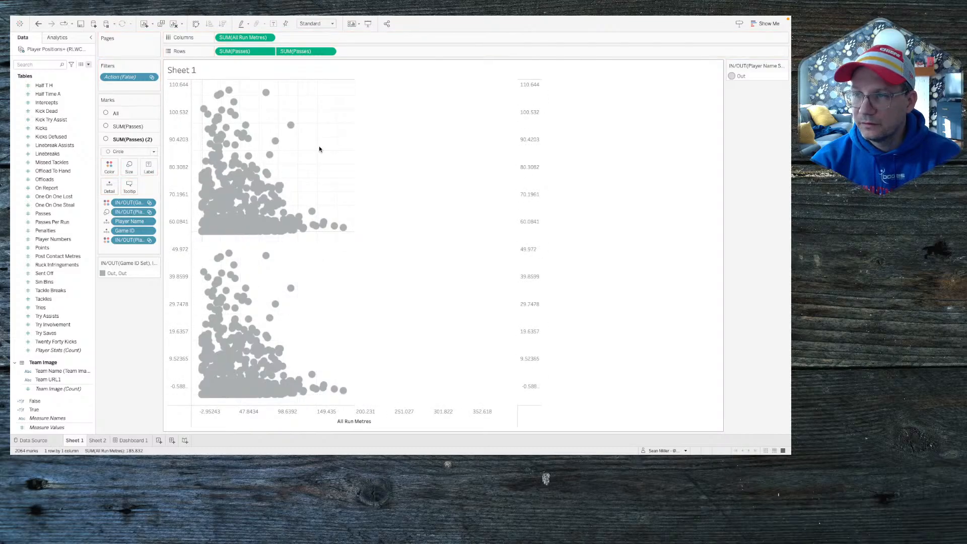
pyautogui.rightClick(530, 145)
pyautogui.click(554, 185)
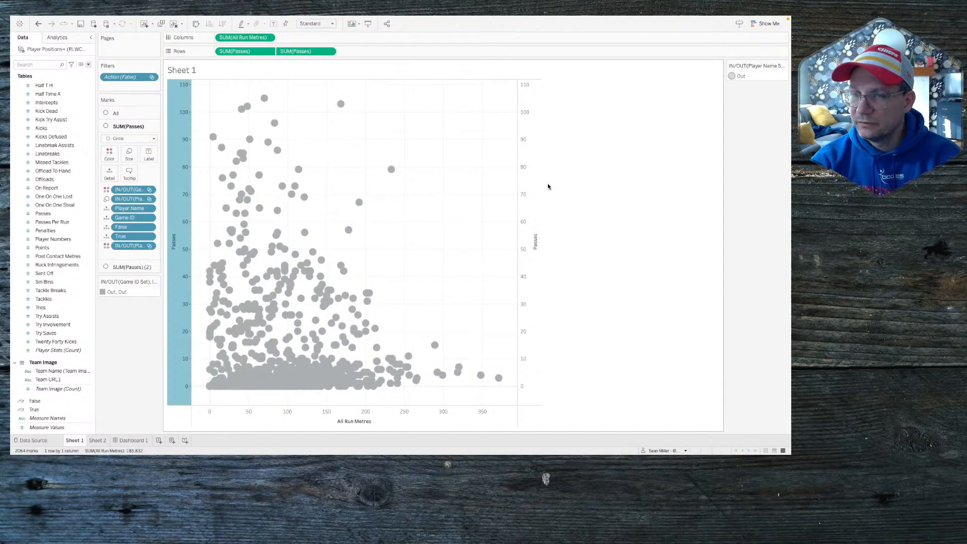
pyautogui.click(131, 440)
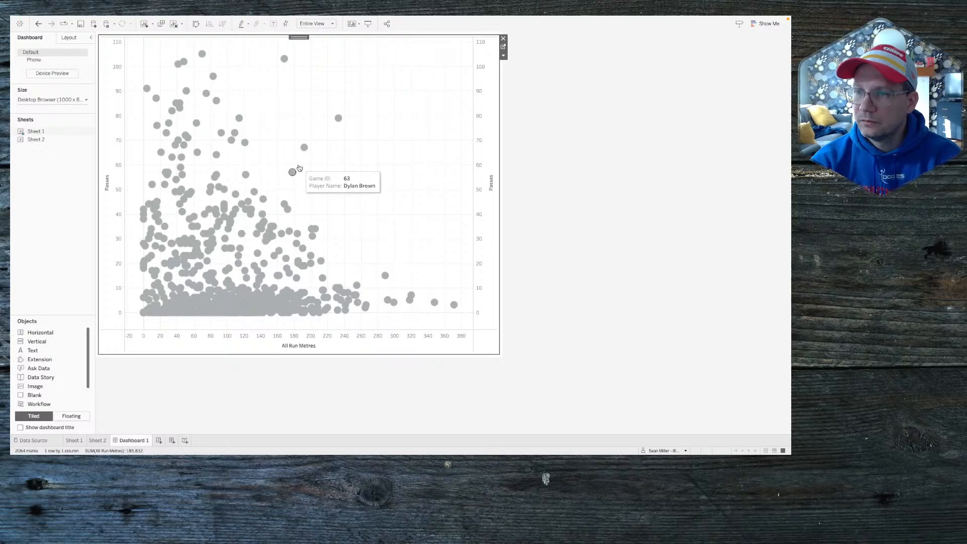
pyautogui.click(294, 171)
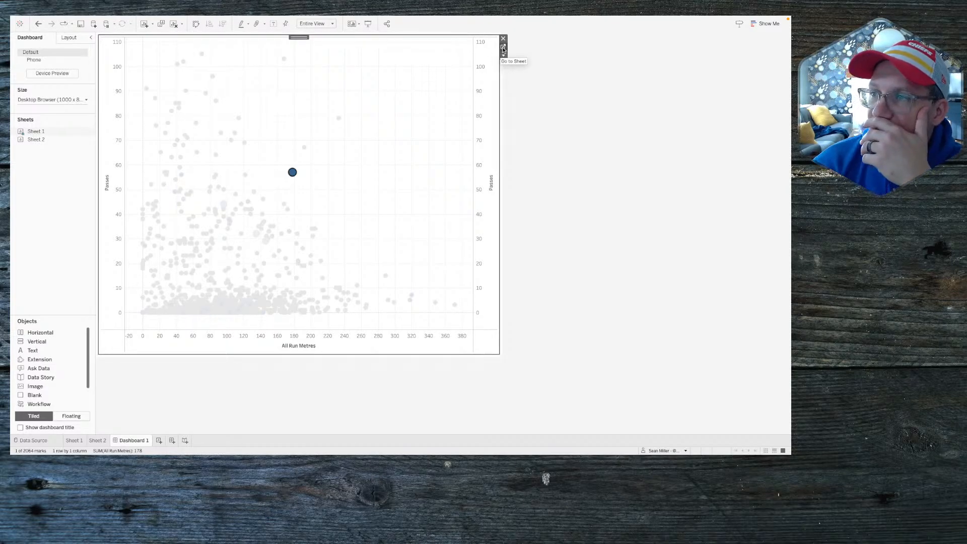
# Step: Swap the order of the two Passes pills and recheck the highlighting on the dashboard
pyautogui.click(503, 48)
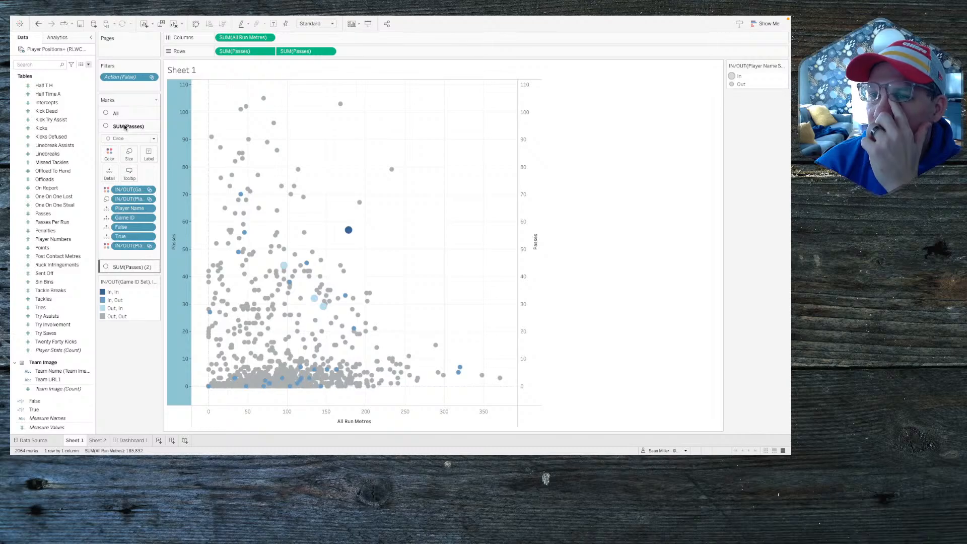
pyautogui.click(129, 267)
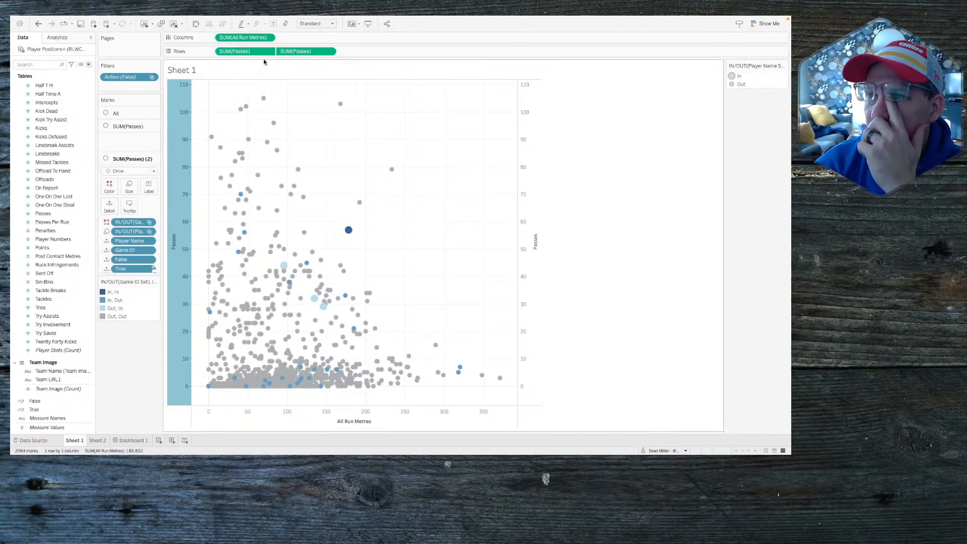
pyautogui.press('super+z')
pyautogui.moveTo(248, 52); pyautogui.dragTo(350, 53)
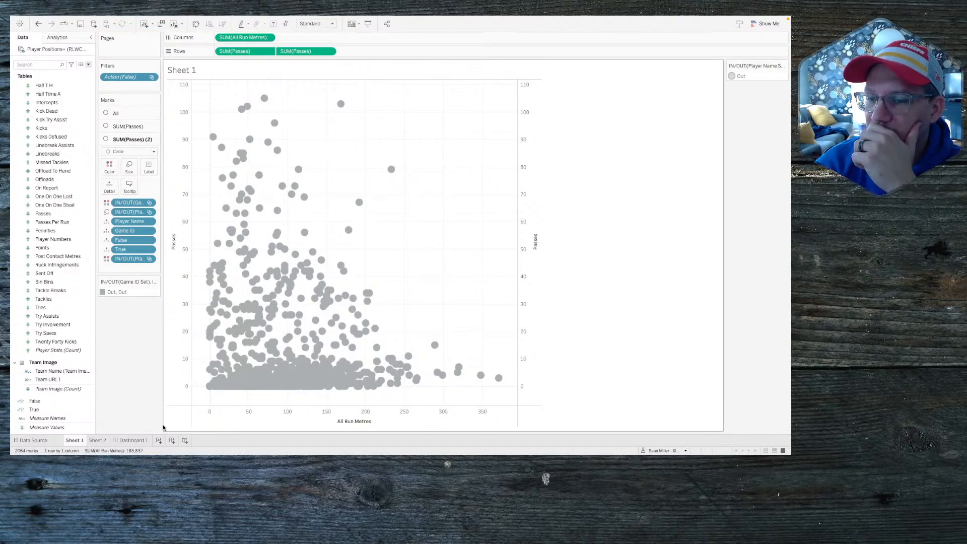
pyautogui.click(132, 440)
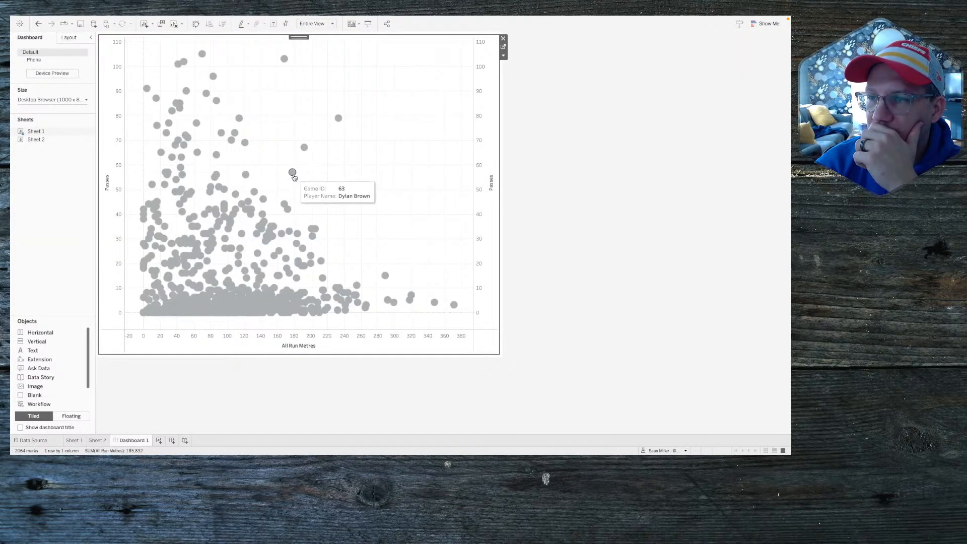
pyautogui.click(293, 172)
pyautogui.moveTo(294, 174)
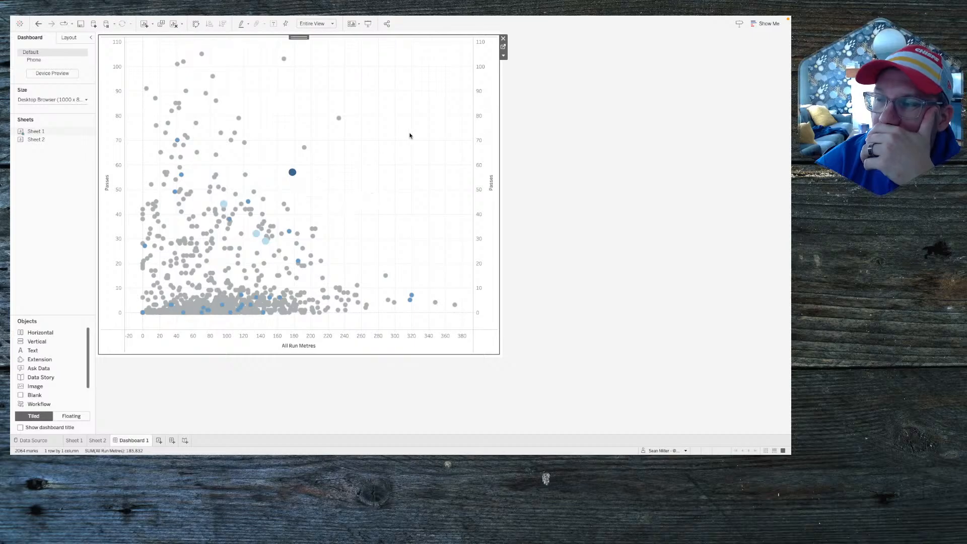
# Step: Swap the two Passes pills back to their original order
pyautogui.click(503, 47)
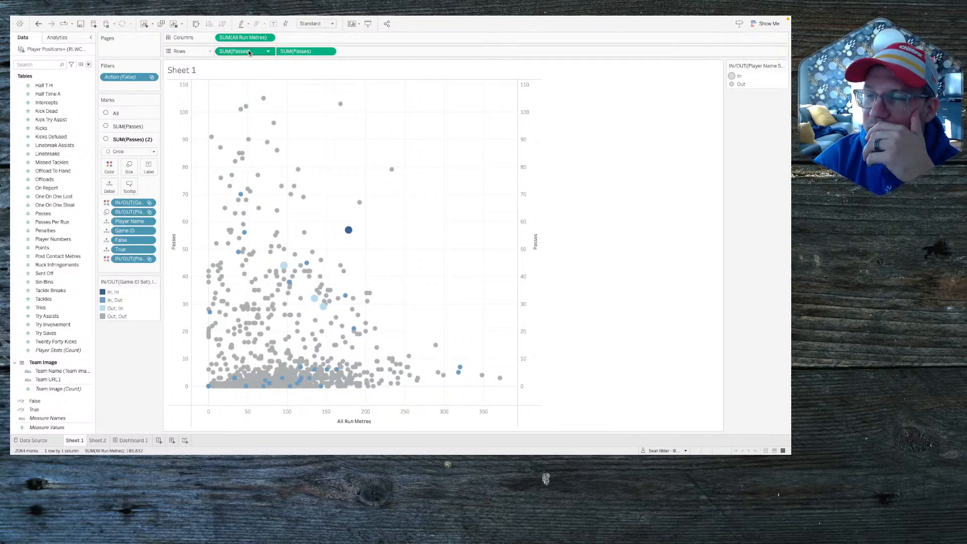
pyautogui.moveTo(255, 52); pyautogui.dragTo(342, 53)
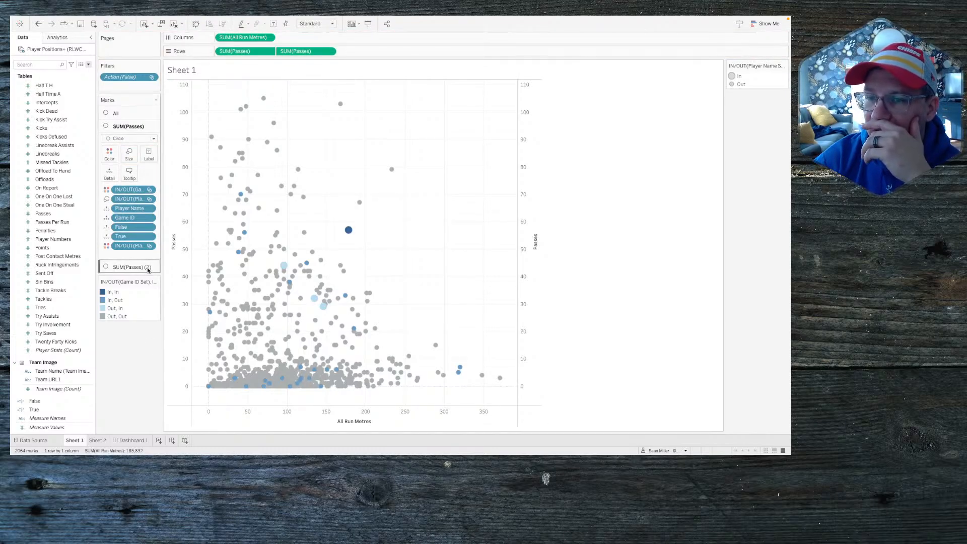
pyautogui.click(132, 267)
# Step: Set the second layer to Shape marks, then click the dark blue point to reset set membership
pyautogui.click(130, 152)
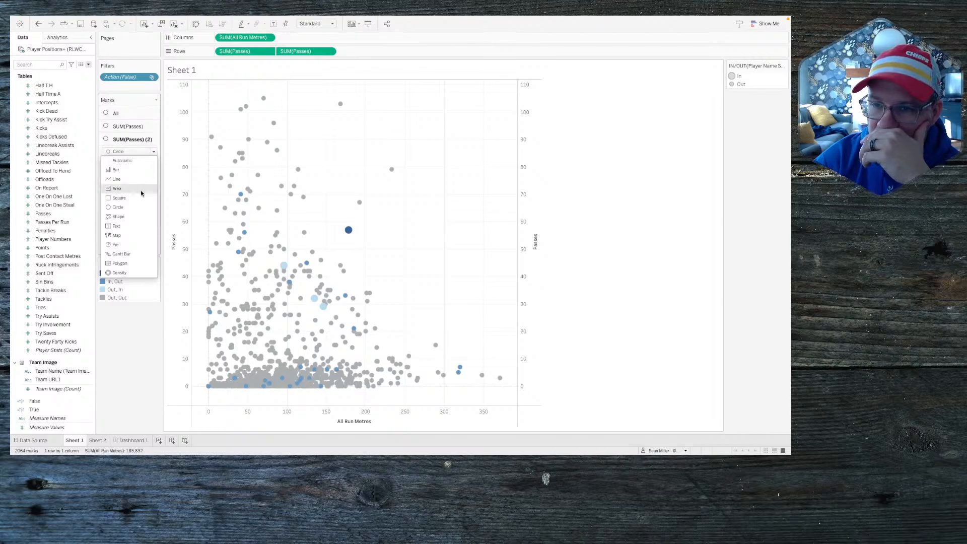
pyautogui.click(126, 216)
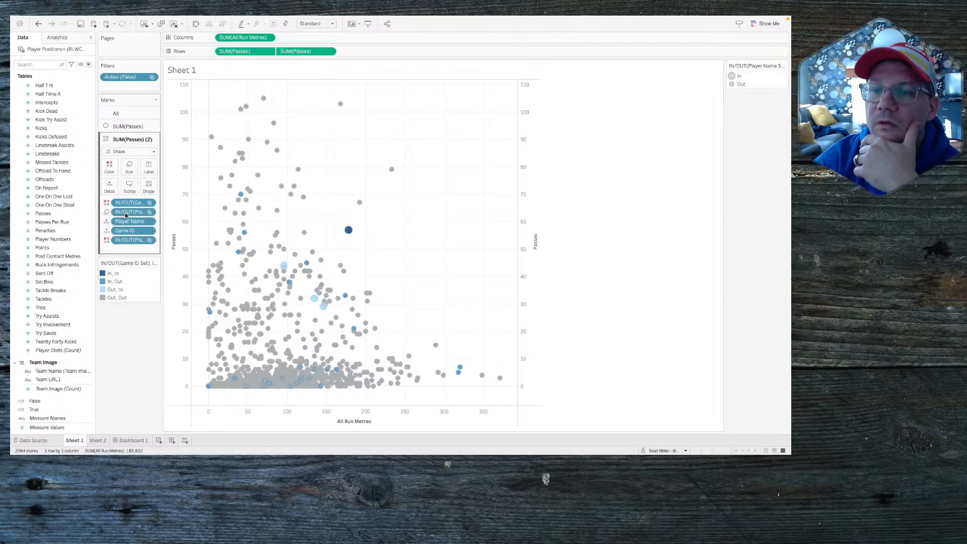
pyautogui.click(149, 186)
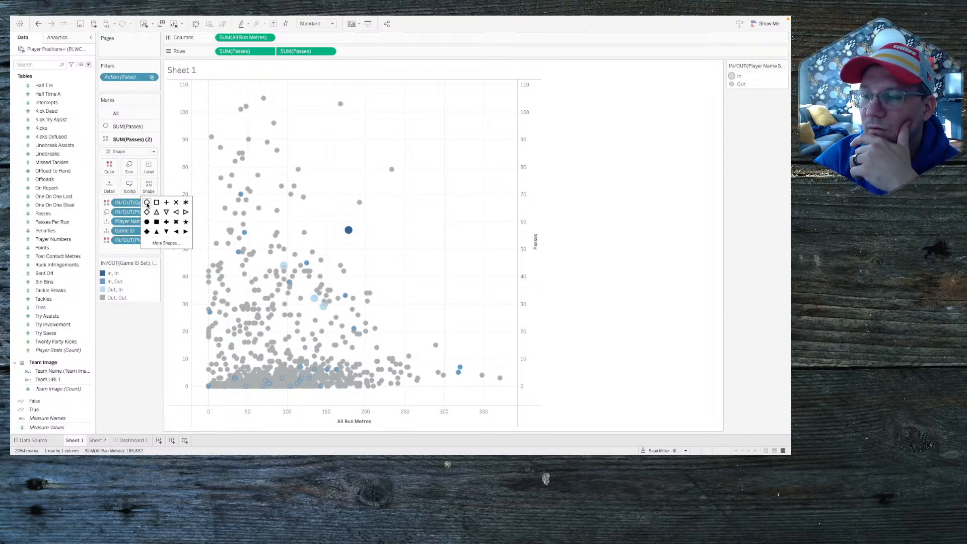
pyautogui.click(115, 367)
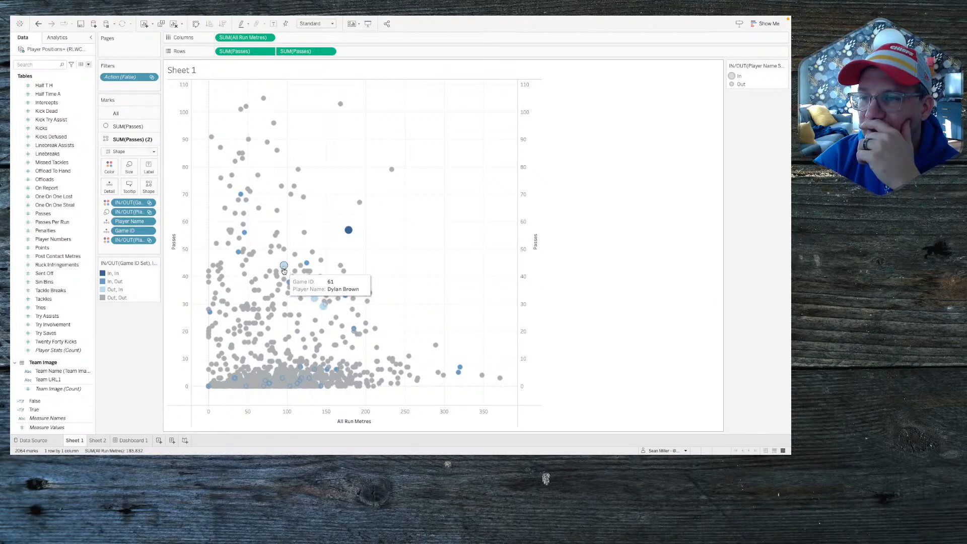
pyautogui.moveTo(286, 272)
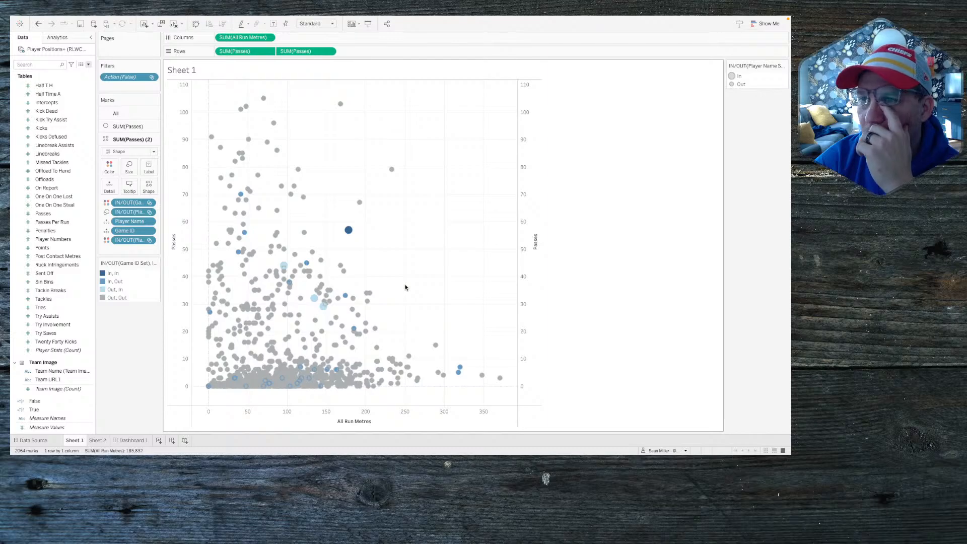
pyautogui.click(348, 231)
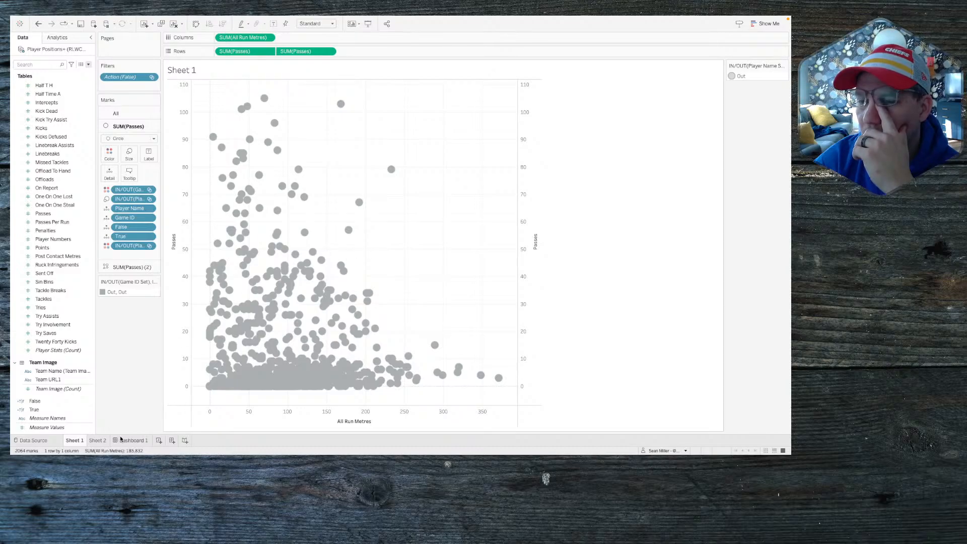
# Step: Preview Dashboard 1, then untick Dual Axis on the second SUM(Passes) to stack the scatters
pyautogui.click(132, 441)
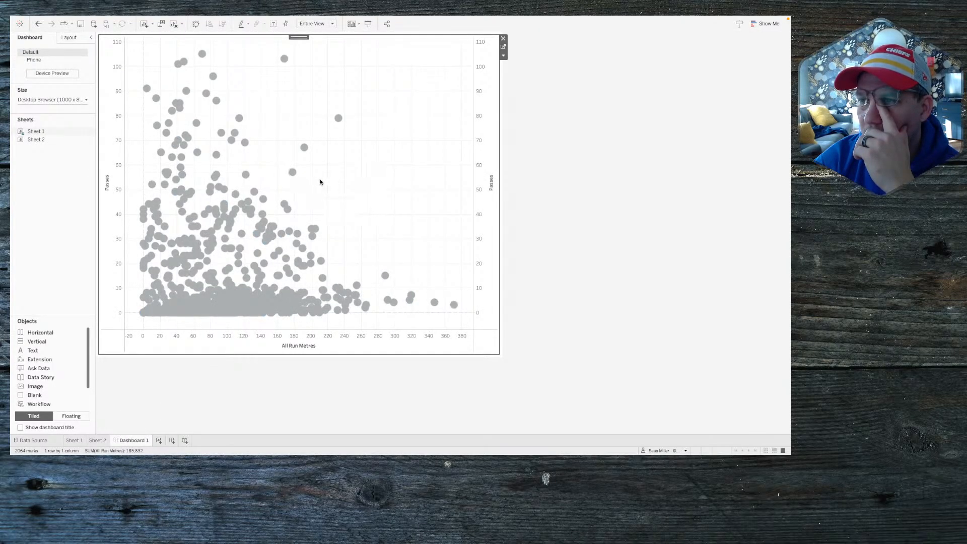
pyautogui.moveTo(299, 180)
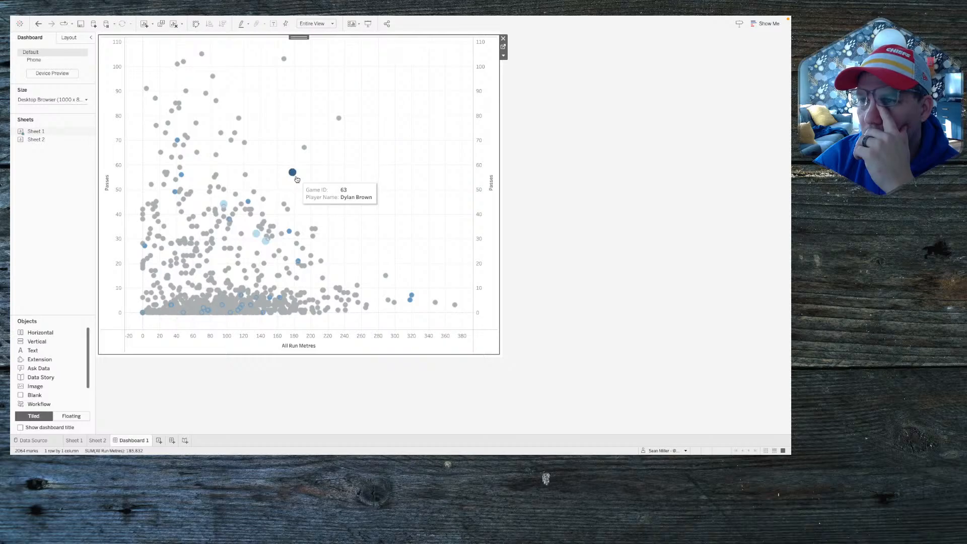
pyautogui.click(503, 47)
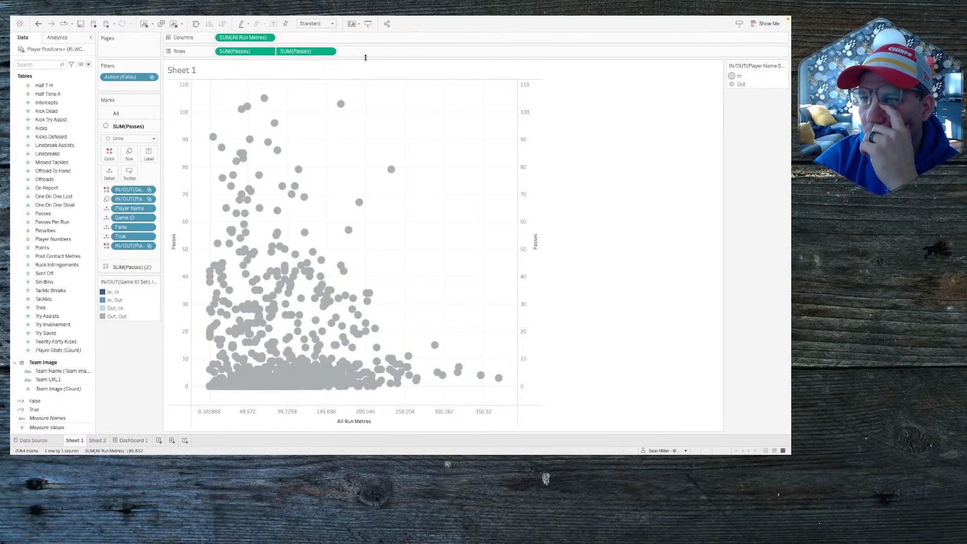
pyautogui.click(329, 51)
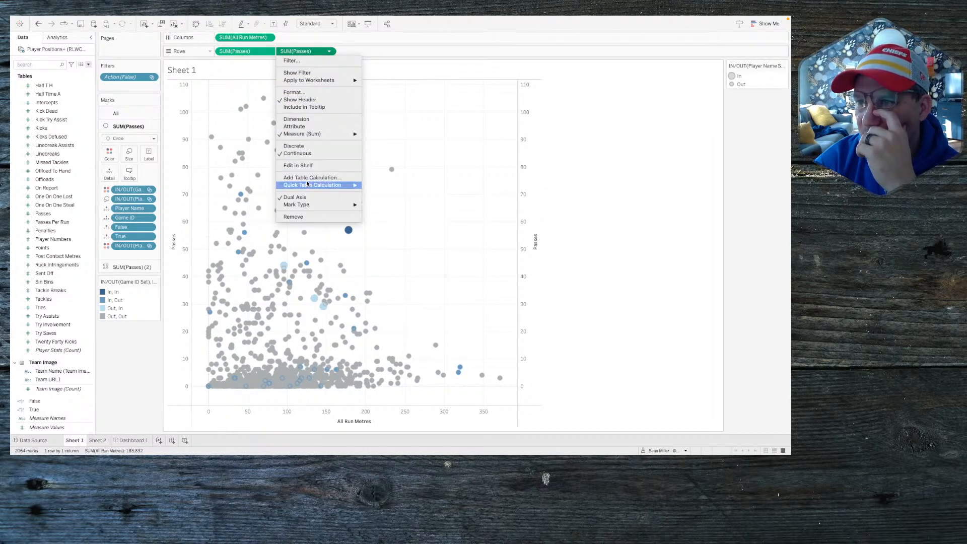
pyautogui.click(305, 197)
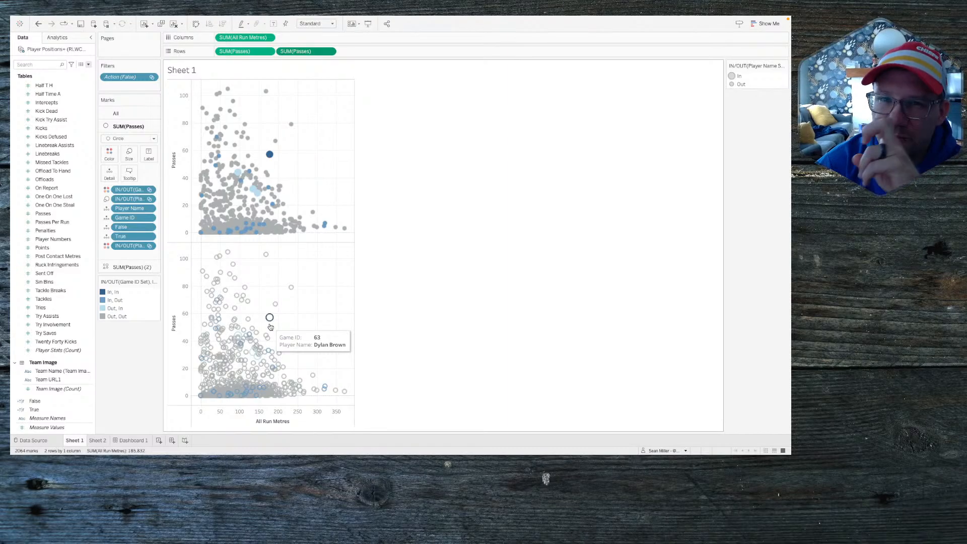
pyautogui.press('super+Tab')
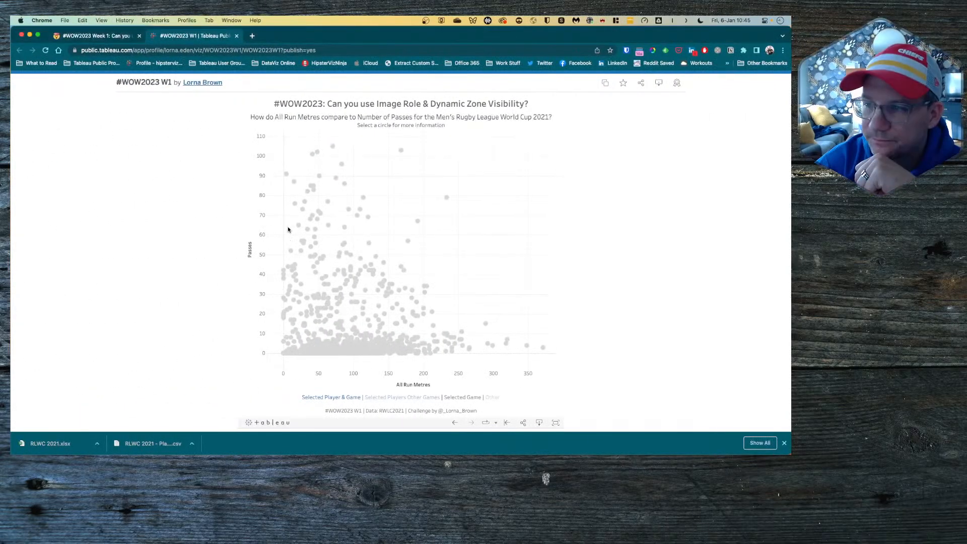
# Step: Select and deselect points in the reference viz to watch the player panel appear and disappear
pyautogui.click(371, 266)
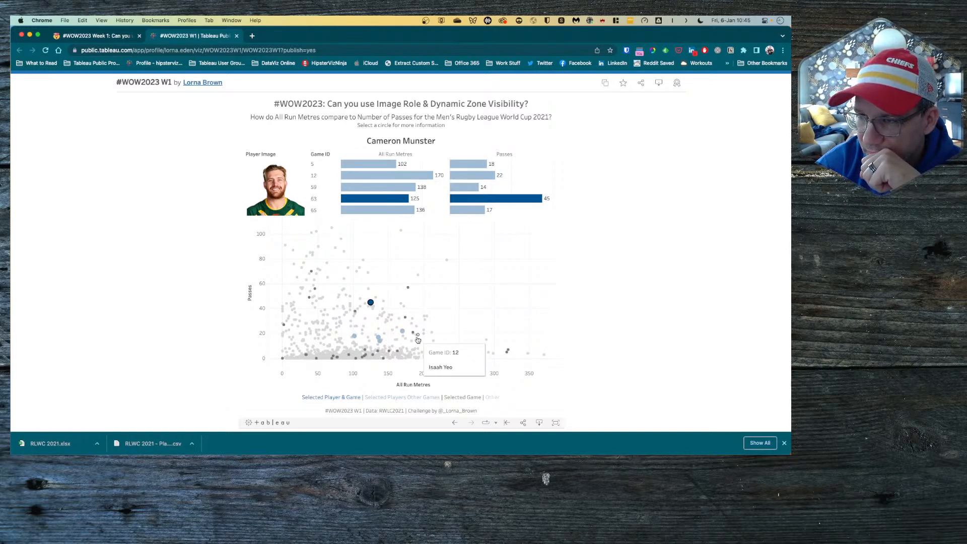
pyautogui.click(371, 303)
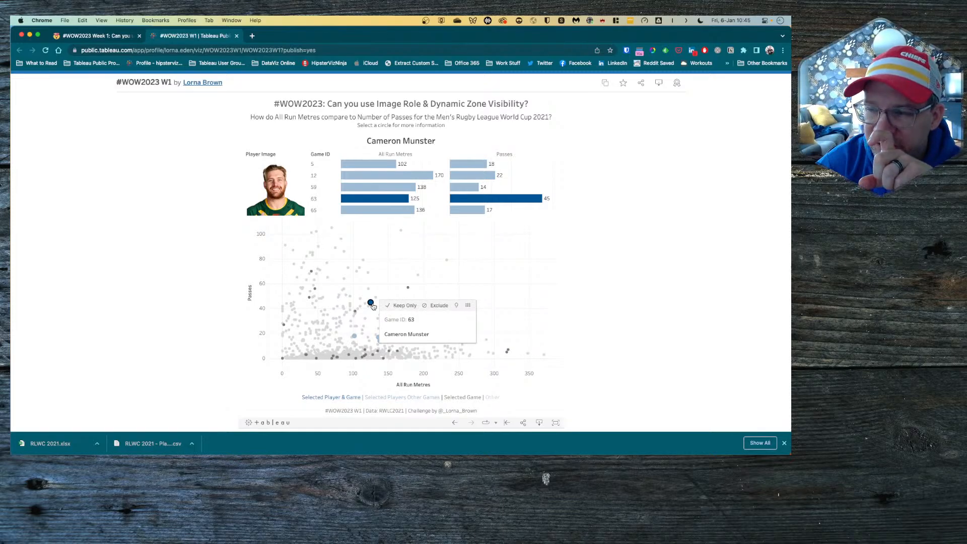
pyautogui.click(382, 278)
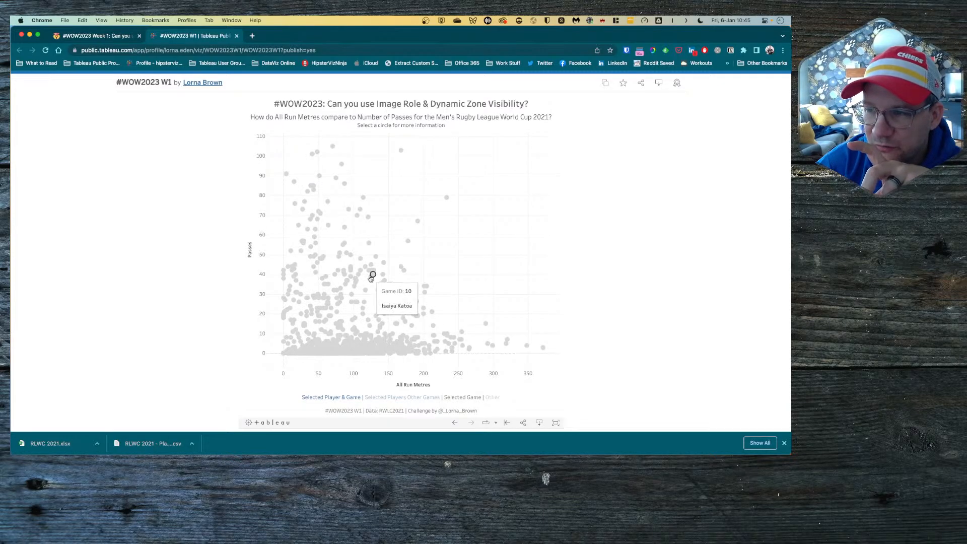
pyautogui.click(372, 276)
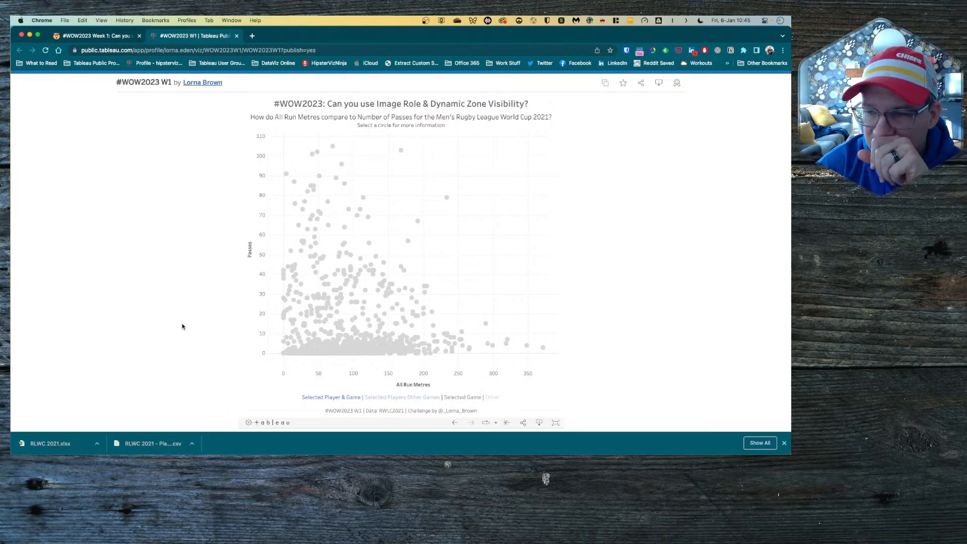
pyautogui.hotkey('ctrl', 'Right')
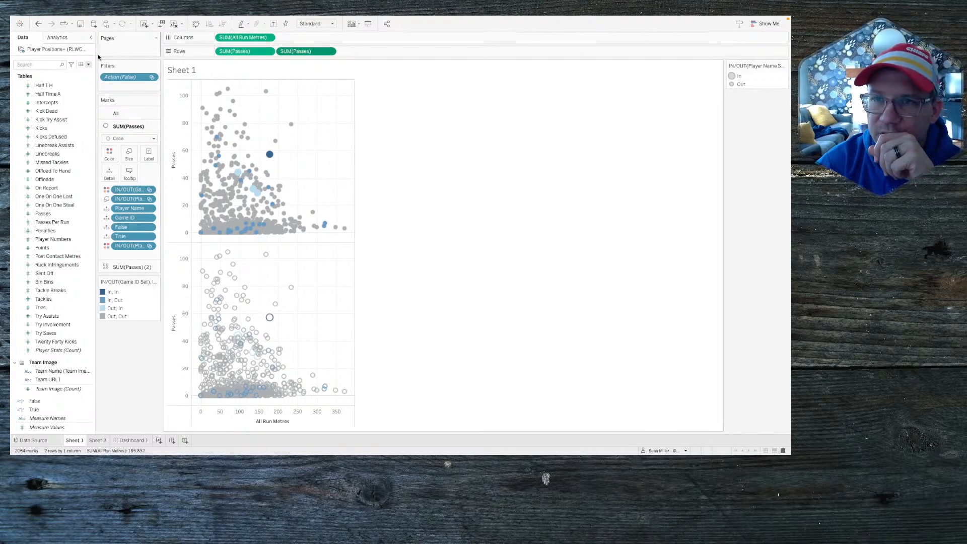
# Step: Create a calculated field with IF [Player Name Set] AND [Game ID] THEN [Passes] END
pyautogui.click(88, 64)
pyautogui.click(48, 69)
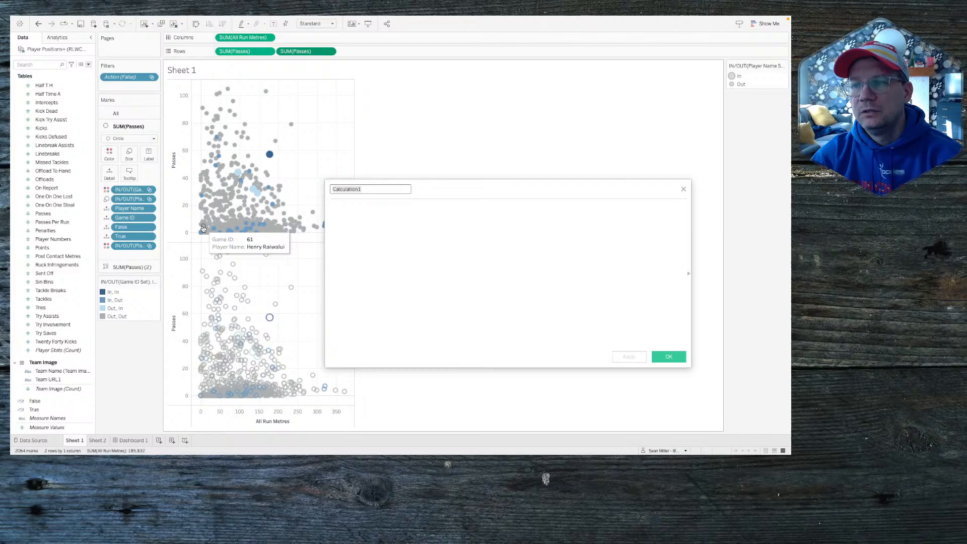
pyautogui.click(330, 213)
pyautogui.write('if ')
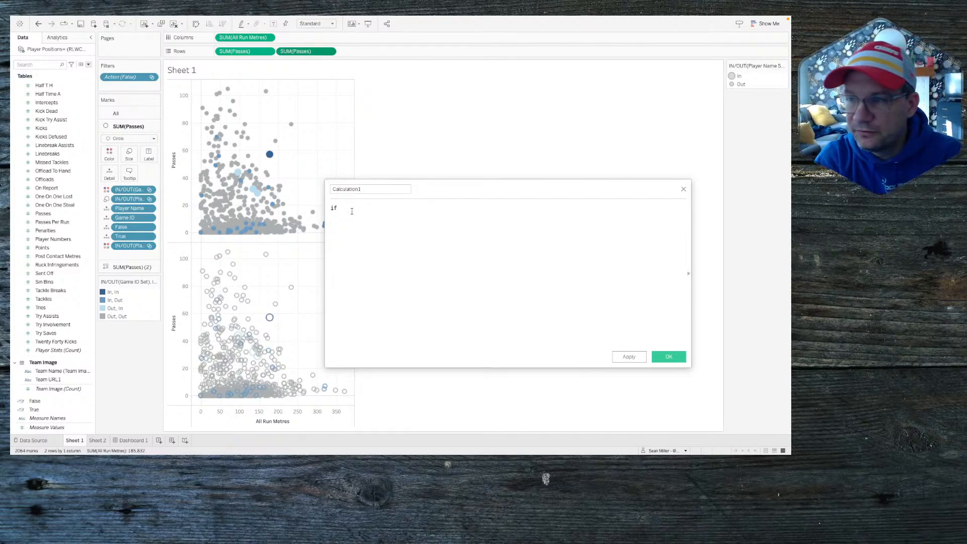
pyautogui.write('pla')
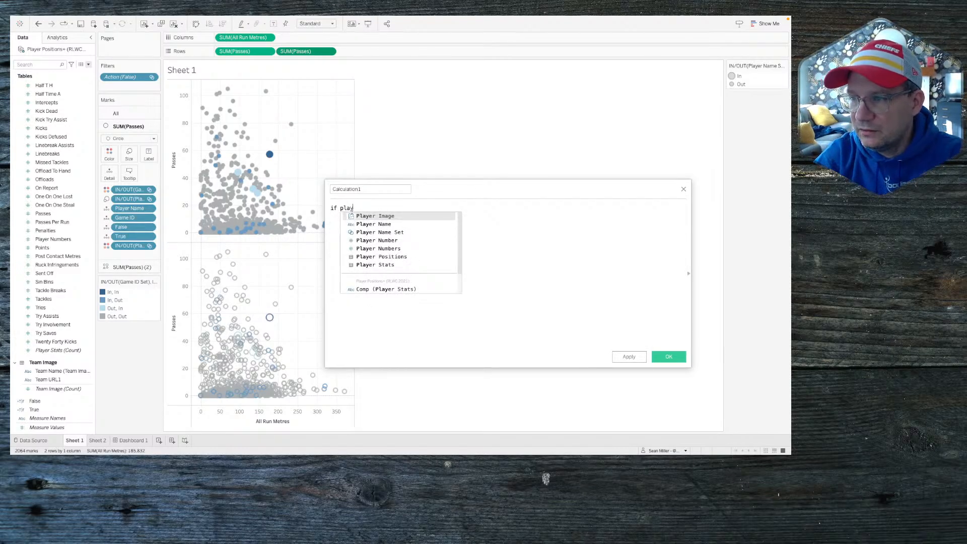
pyautogui.press('Down')
pyautogui.press('Down')
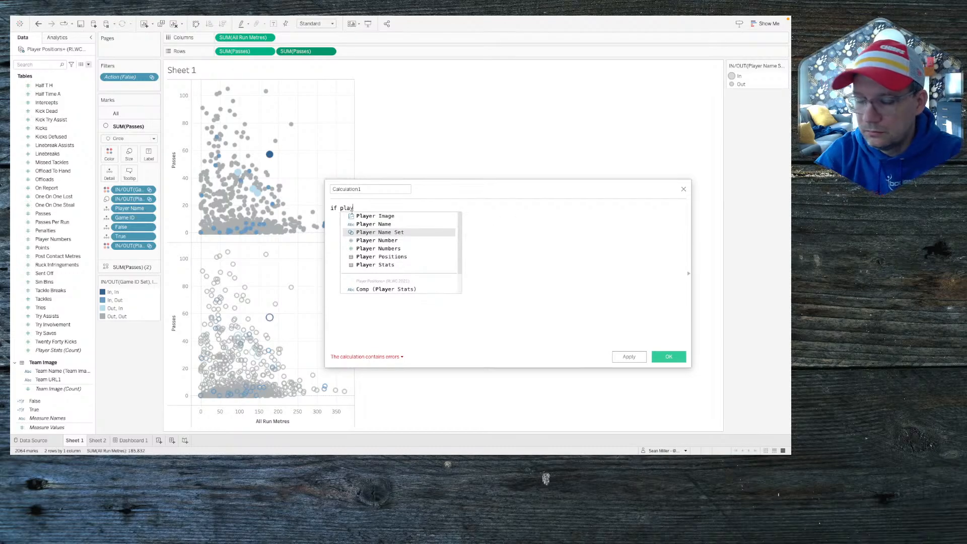
pyautogui.press('Return')
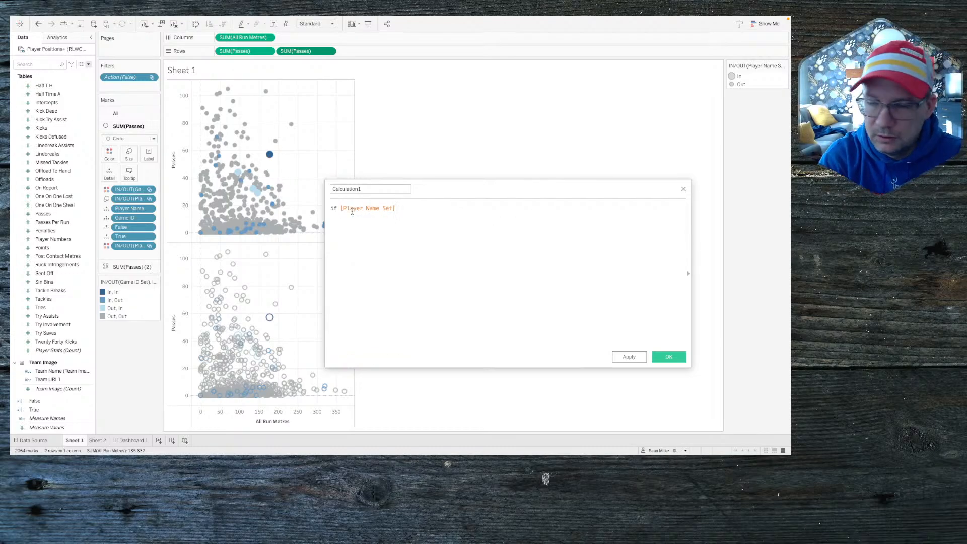
pyautogui.write('and game')
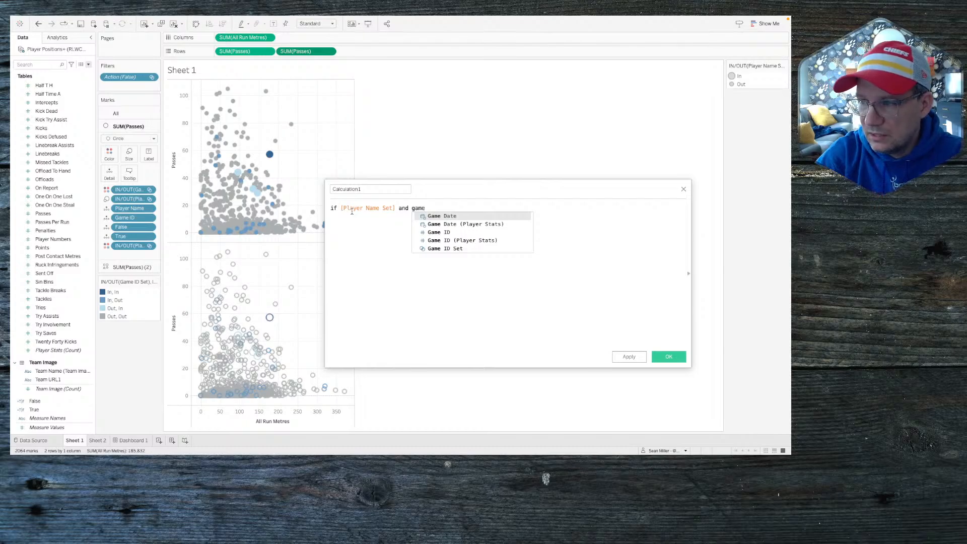
pyautogui.press('Down')
pyautogui.press('Down')
pyautogui.press('Down')
pyautogui.press('Return')
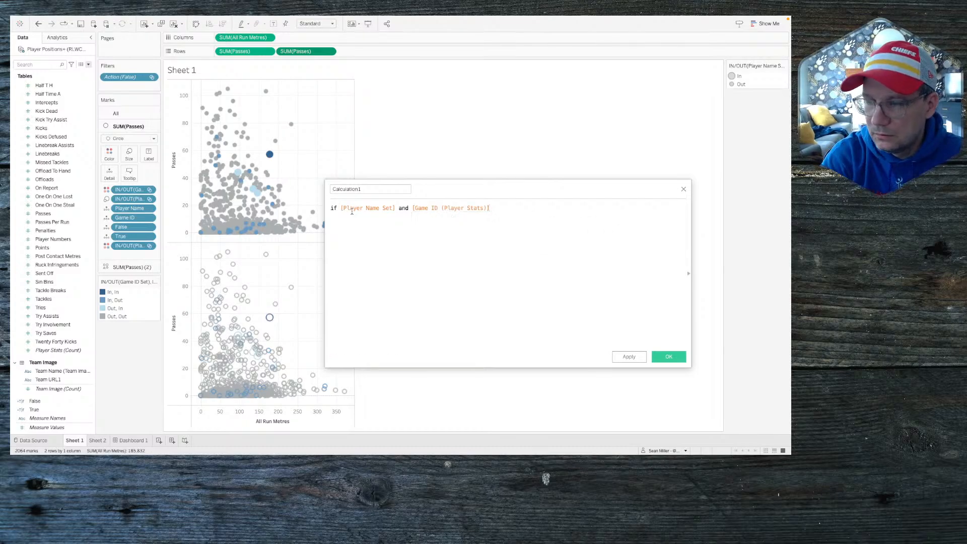
pyautogui.write('then')
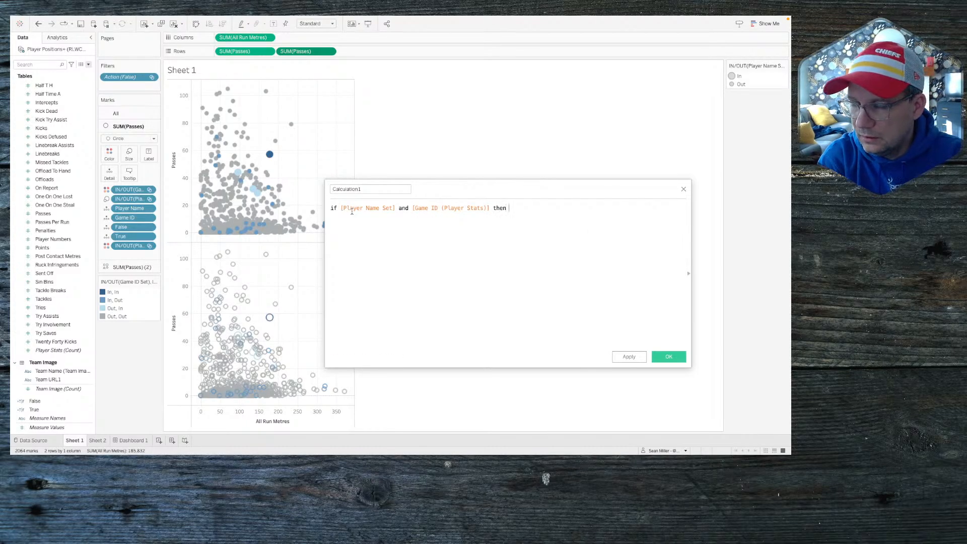
pyautogui.write(' pass')
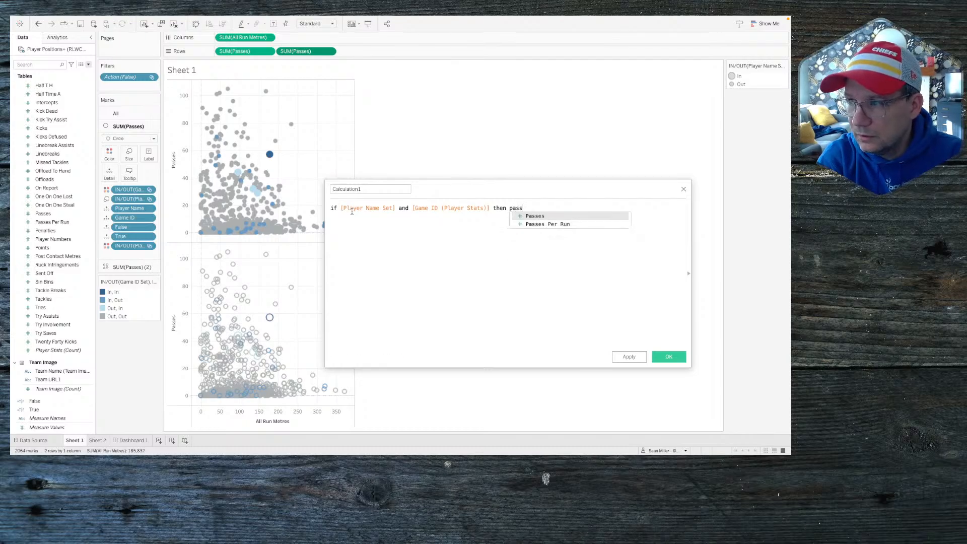
pyautogui.press('Return')
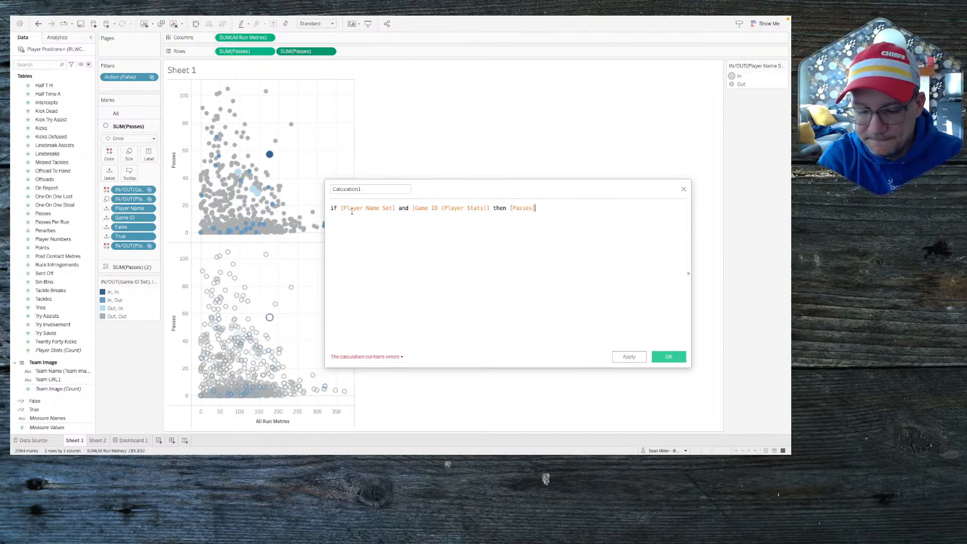
pyautogui.write('END')
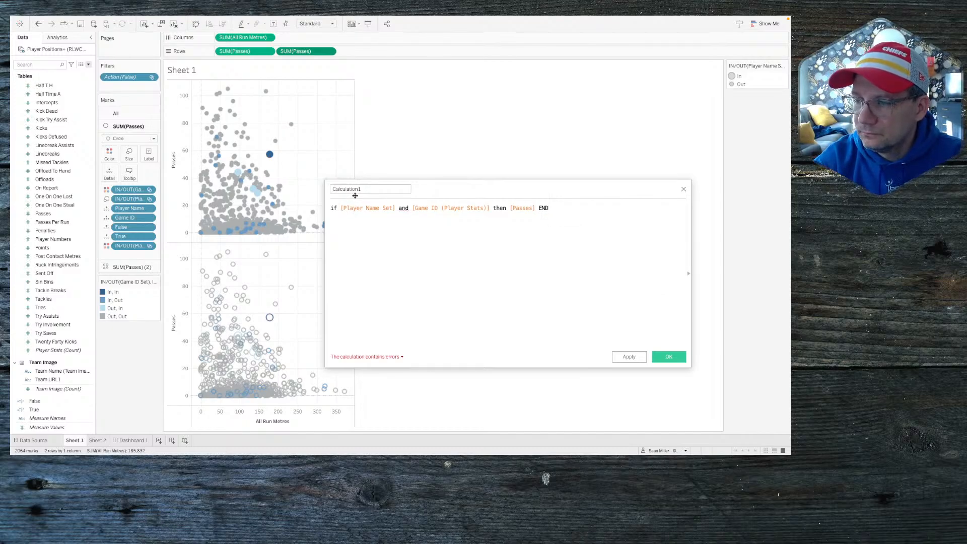
# Step: Replace the Game ID reference with Game ID Set and save Calculation1
pyautogui.moveTo(403, 207)
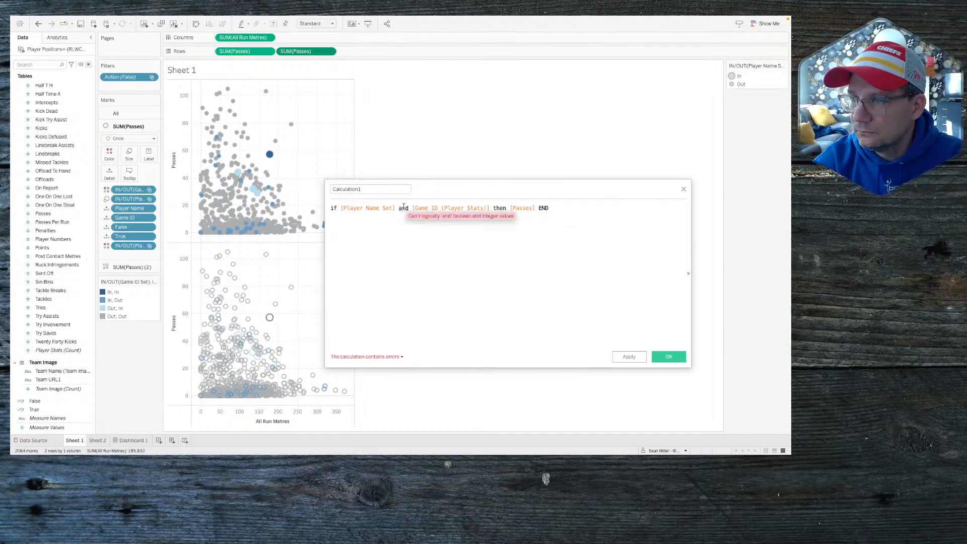
pyautogui.doubleClick(435, 209)
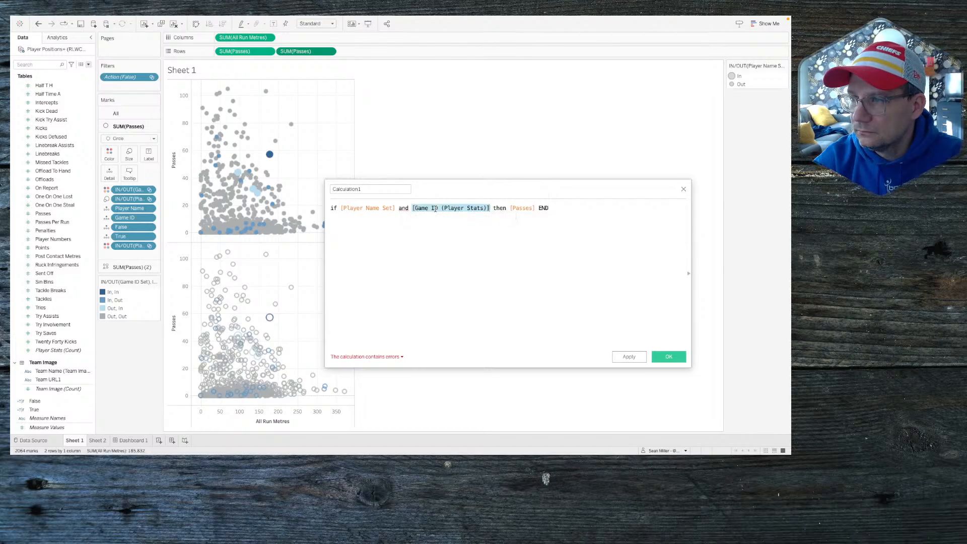
pyautogui.write('game')
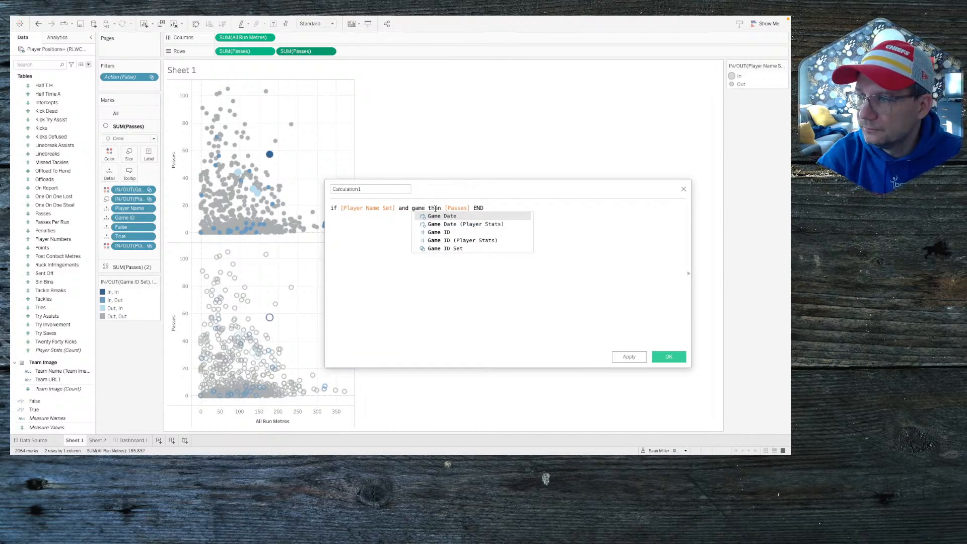
pyautogui.press('Down')
pyautogui.press('Down')
pyautogui.press('Down')
pyautogui.press('Down')
pyautogui.press('Return')
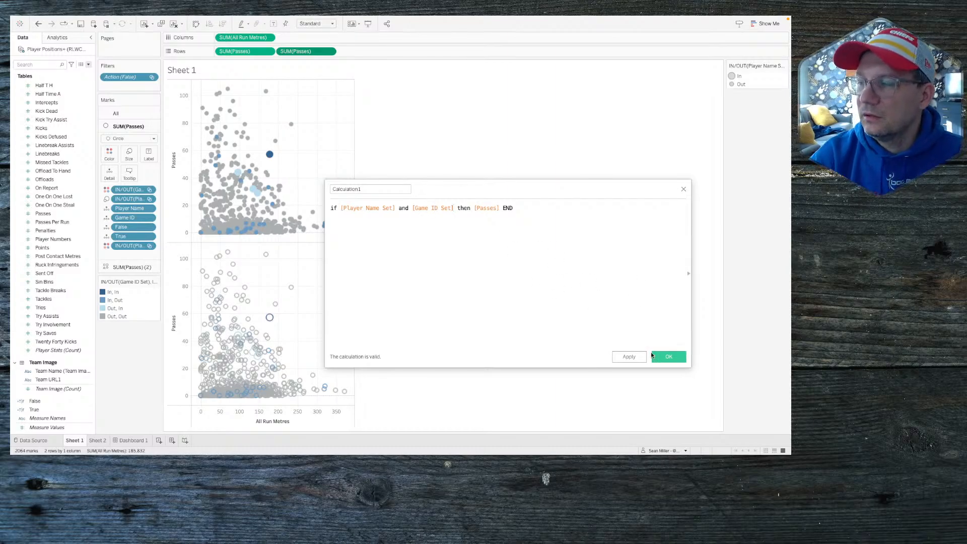
pyautogui.click(666, 358)
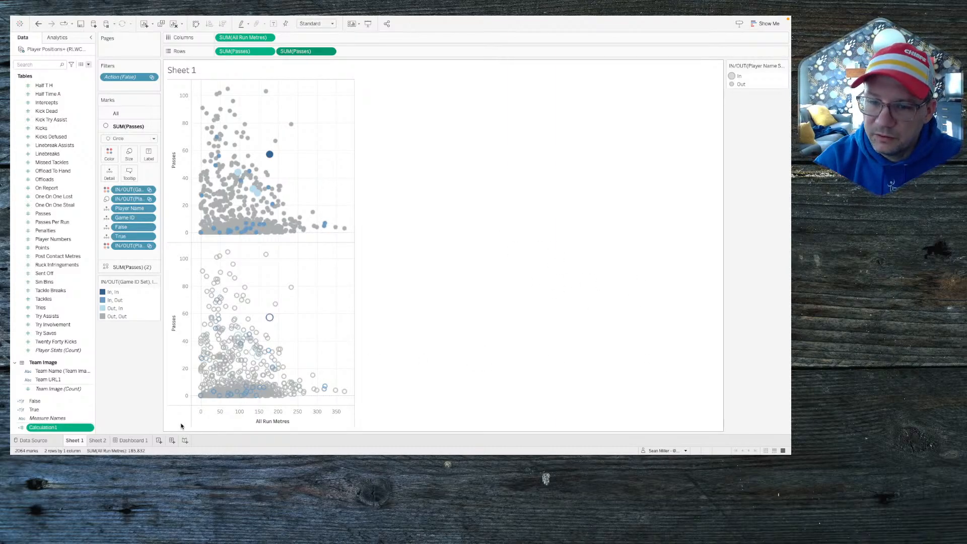
# Step: Add Calculation1 to Rows, remove the duplicate SUM(Passes), and draw Calculation1 marks as shapes
pyautogui.moveTo(52, 431); pyautogui.dragTo(75, 421)
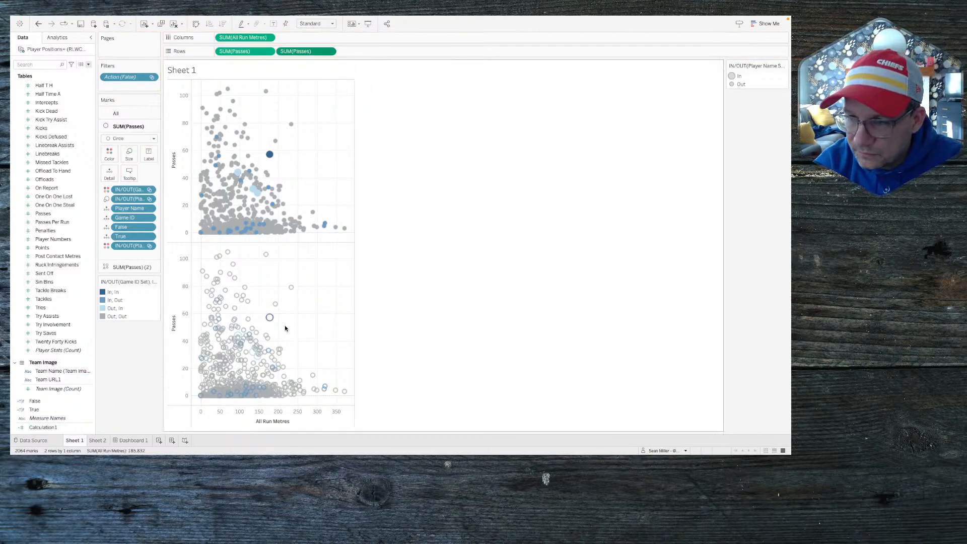
pyautogui.moveTo(270, 318)
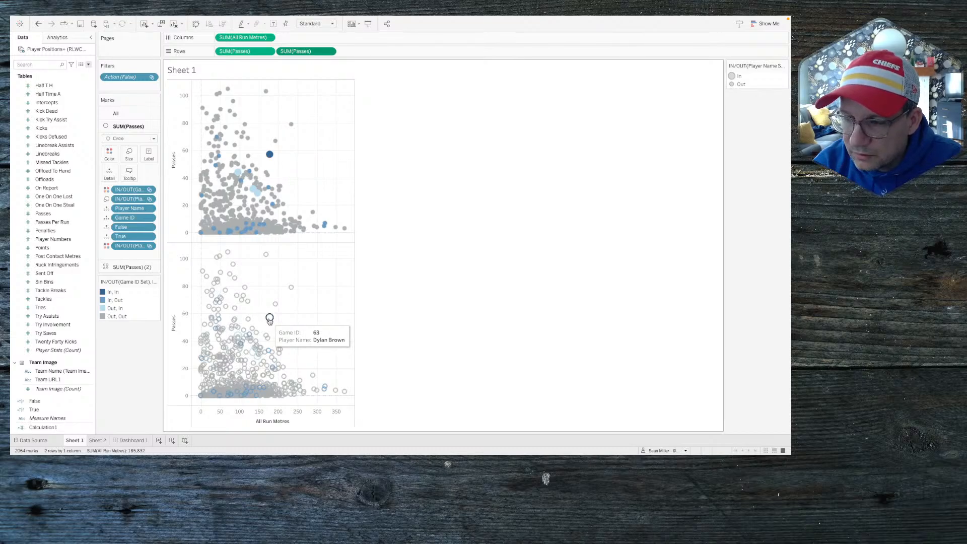
pyautogui.moveTo(43, 427); pyautogui.dragTo(397, 55)
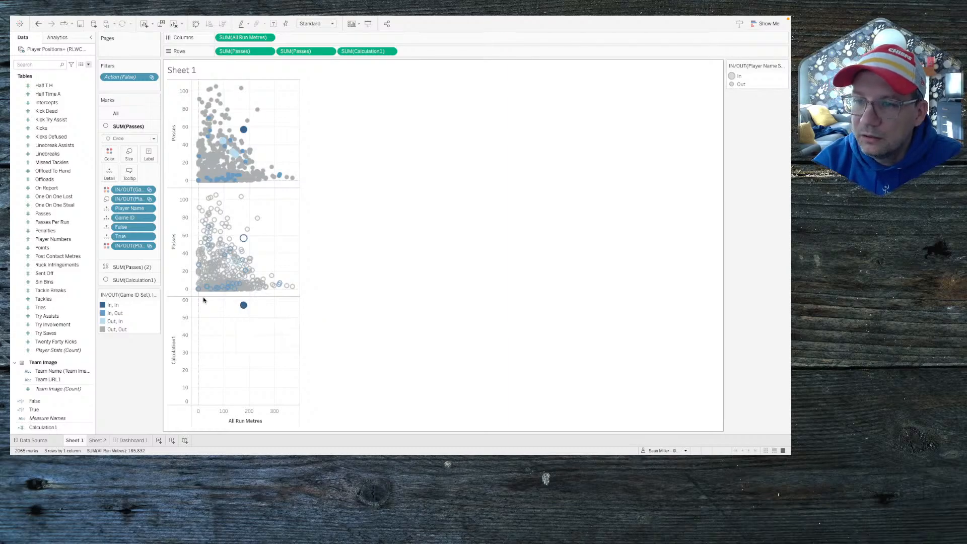
pyautogui.moveTo(312, 50); pyautogui.dragTo(126, 374)
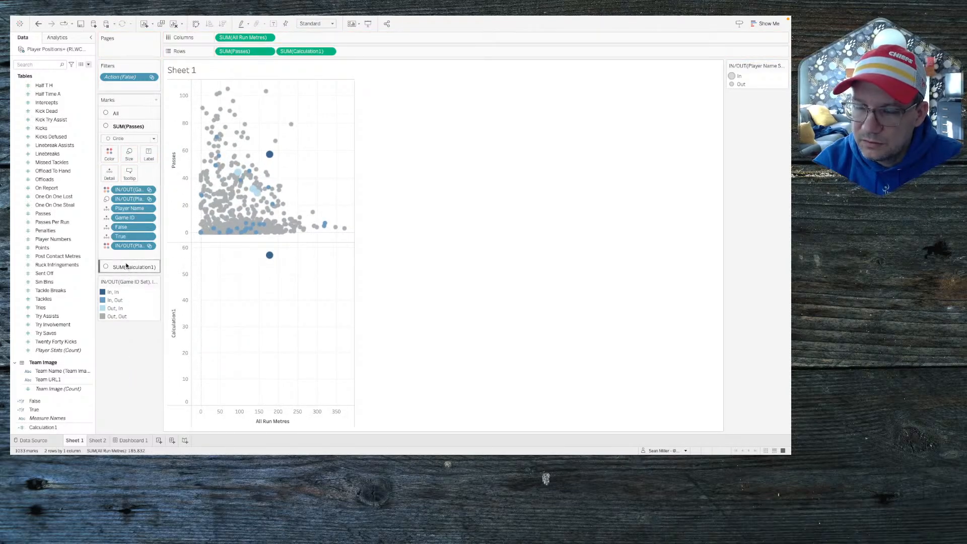
pyautogui.click(126, 268)
pyautogui.click(128, 151)
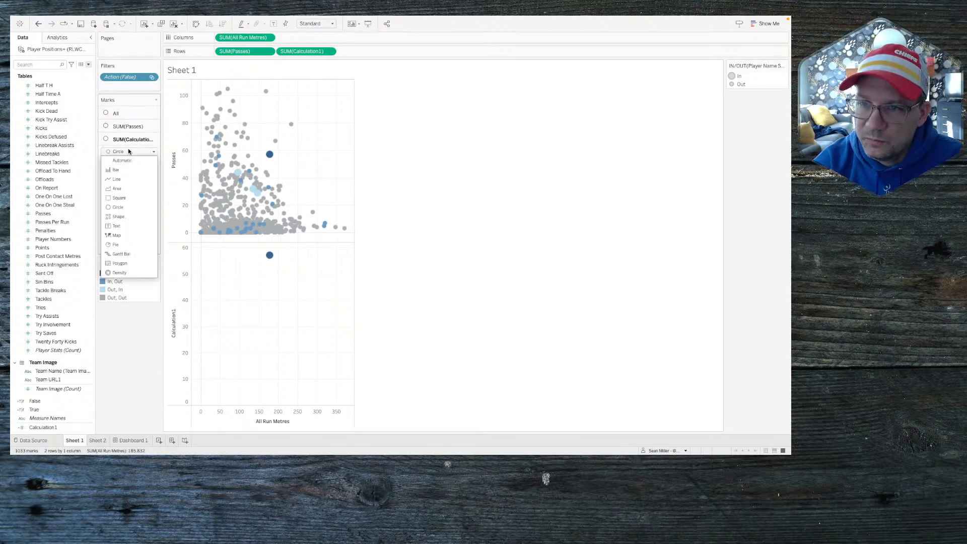
pyautogui.click(128, 216)
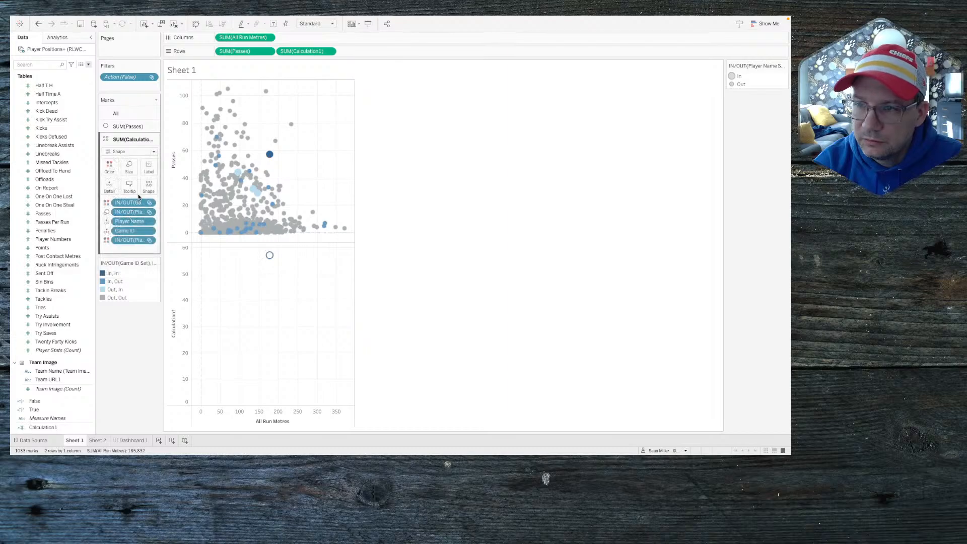
# Step: Make Calculation1 and Passes a dual-axis chart with the right axis synchronized at 0–110
pyautogui.moveTo(271, 260)
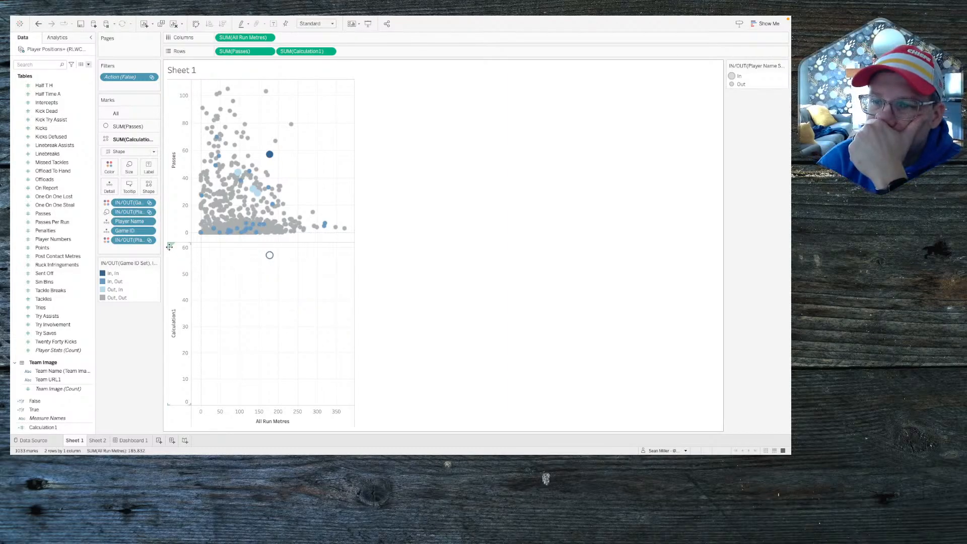
pyautogui.moveTo(169, 247); pyautogui.dragTo(346, 165)
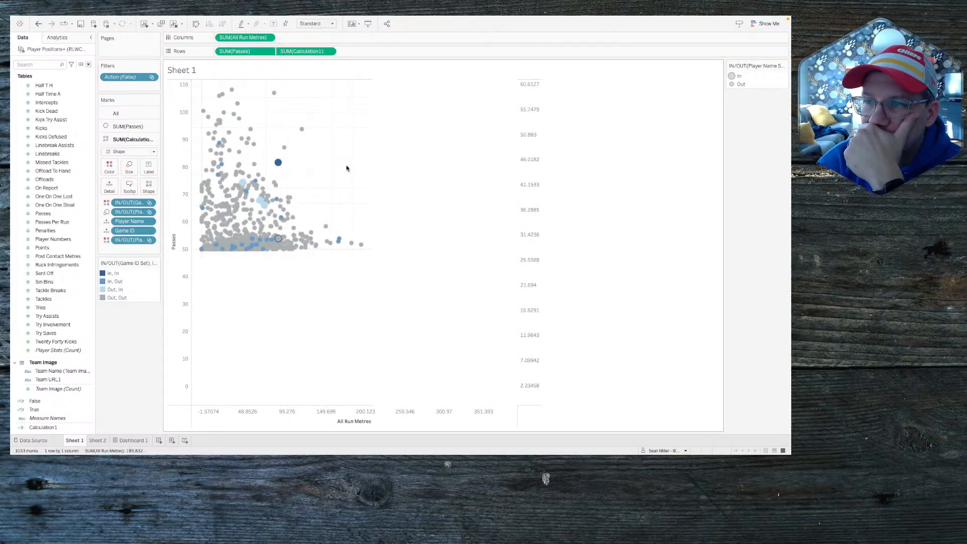
pyautogui.rightClick(533, 197)
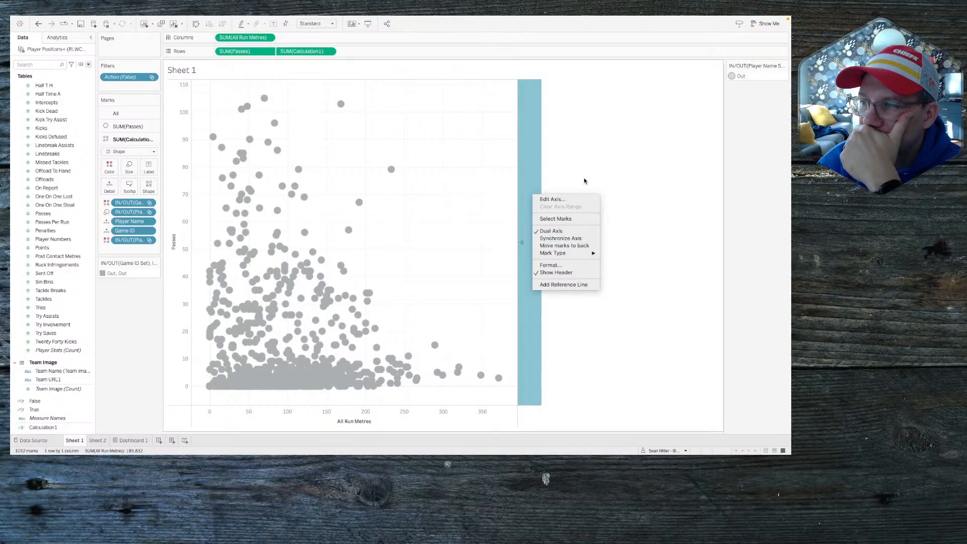
pyautogui.click(592, 155)
pyautogui.rightClick(535, 157)
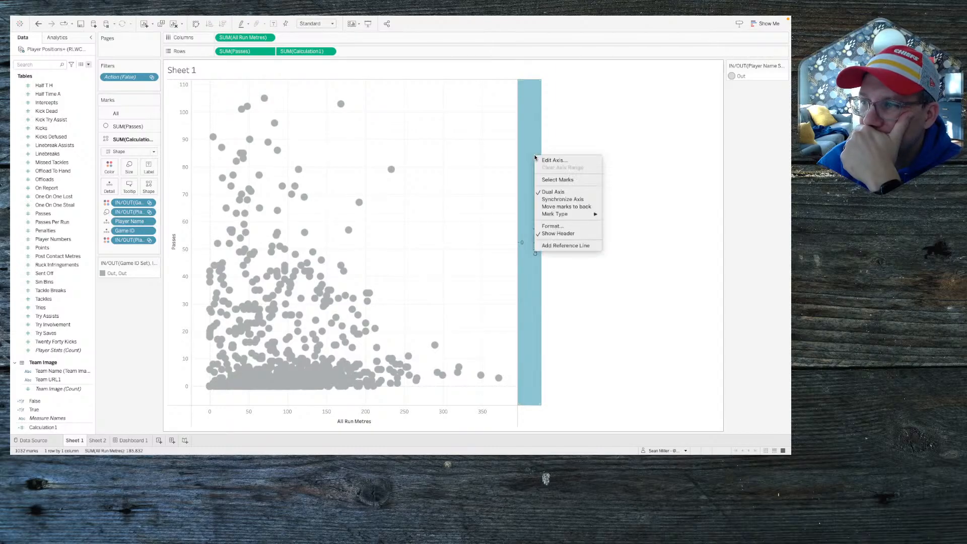
pyautogui.click(584, 137)
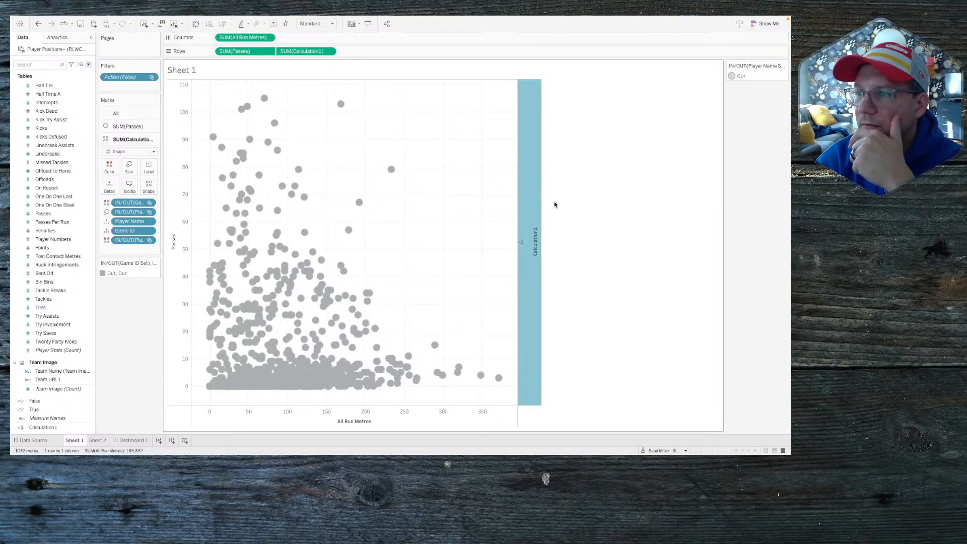
pyautogui.click(588, 212)
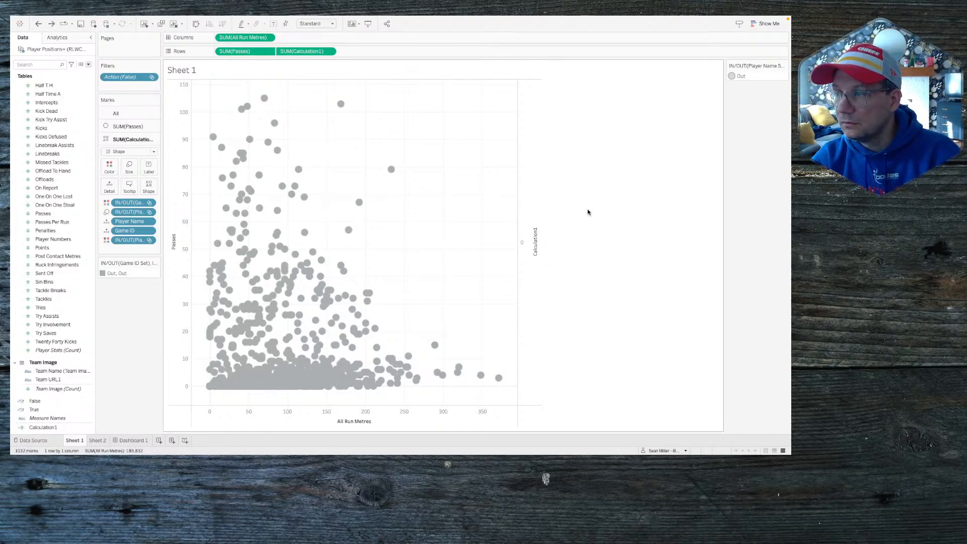
pyautogui.click(39, 27)
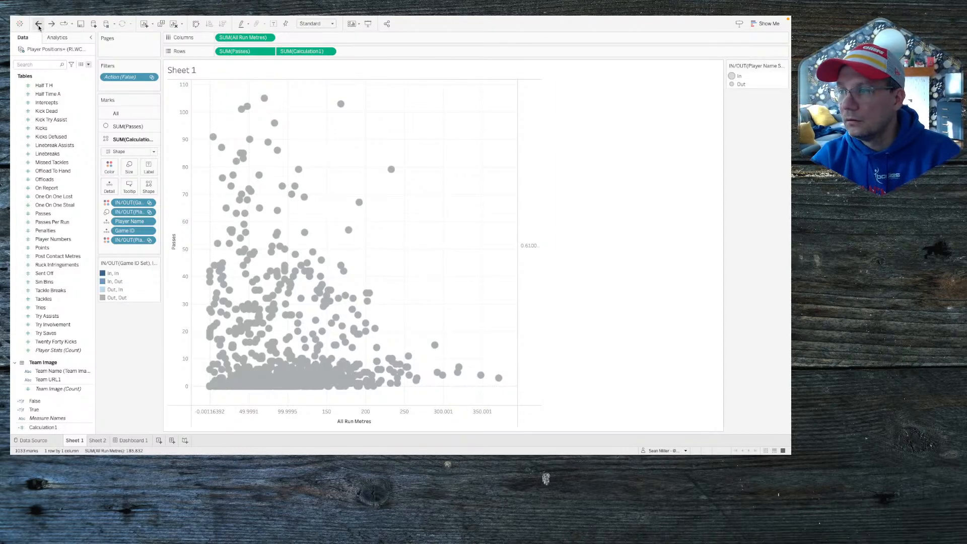
pyautogui.rightClick(522, 143)
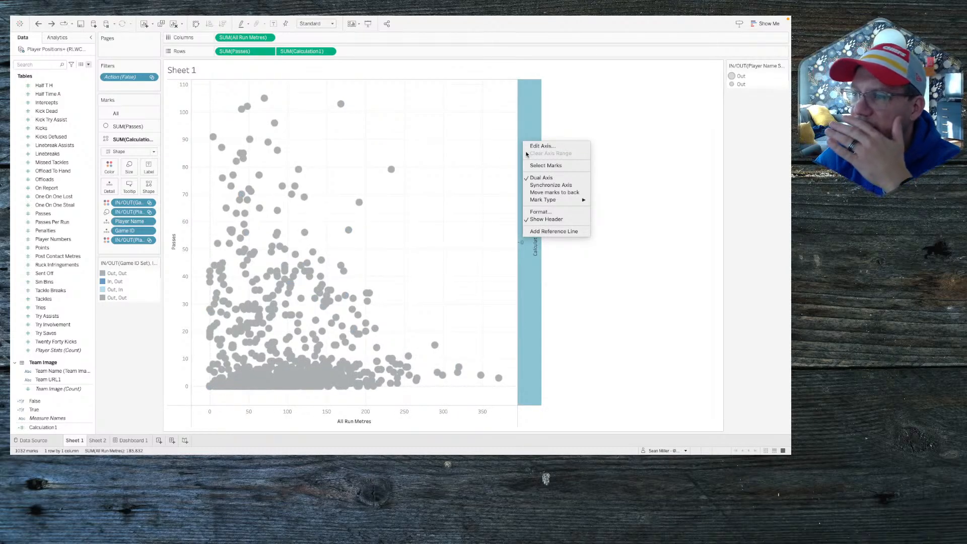
pyautogui.click(536, 185)
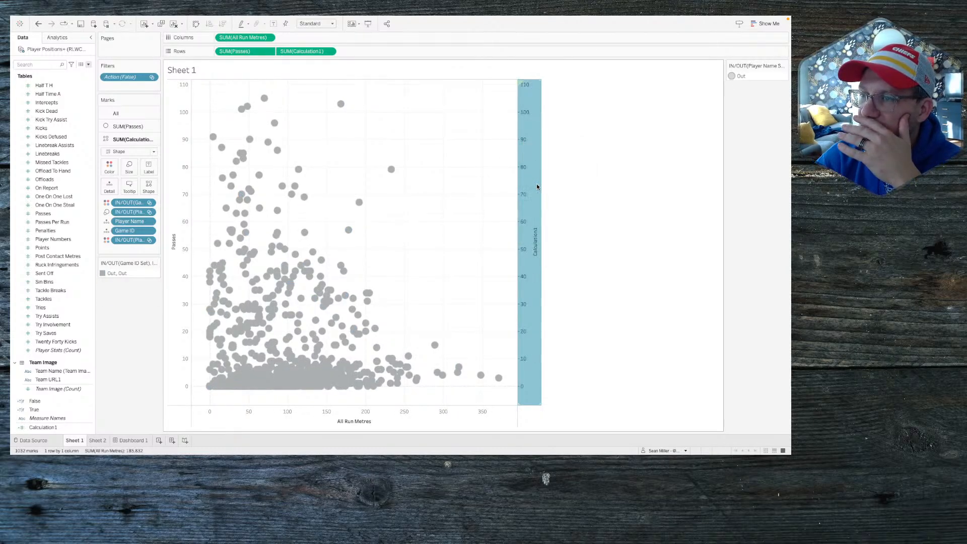
pyautogui.click(603, 200)
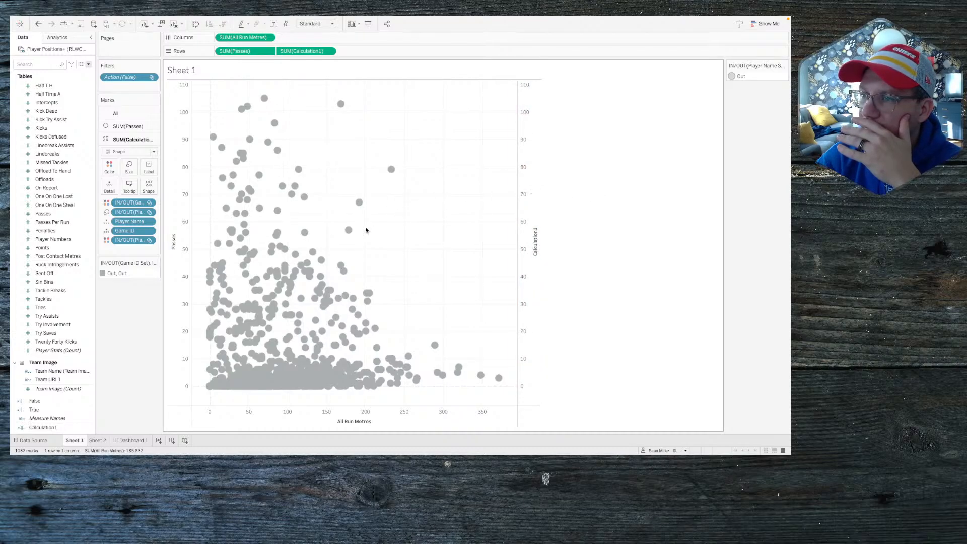
pyautogui.click(349, 230)
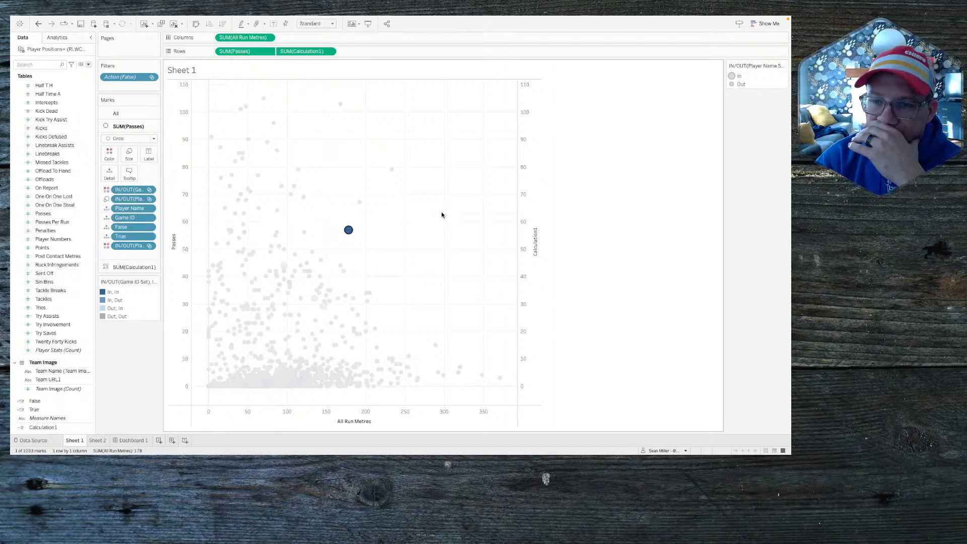
pyautogui.moveTo(356, 233)
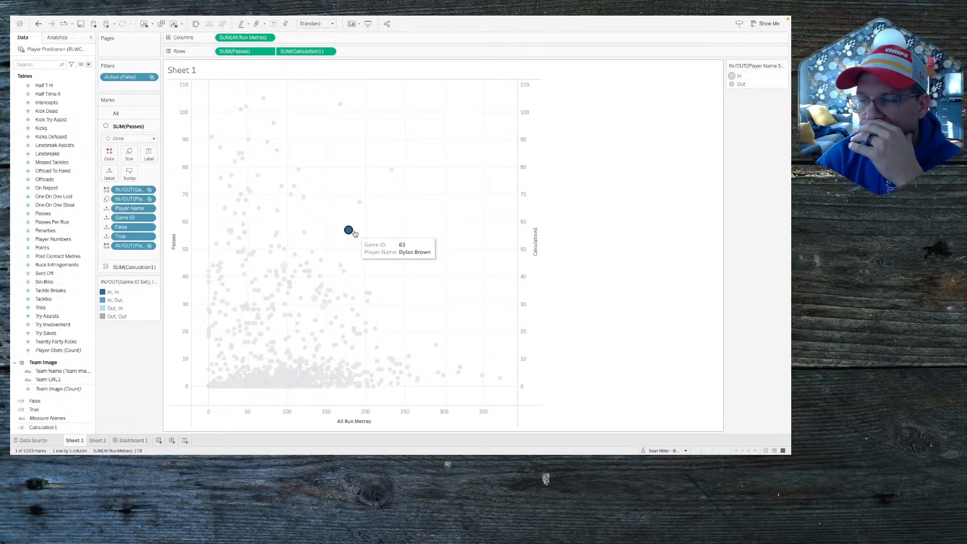
pyautogui.click(354, 232)
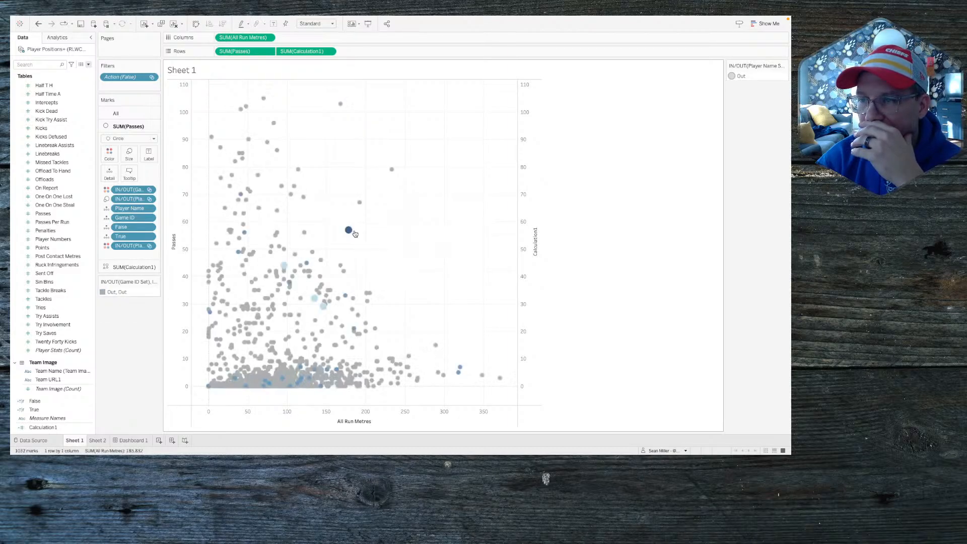
pyautogui.click(354, 232)
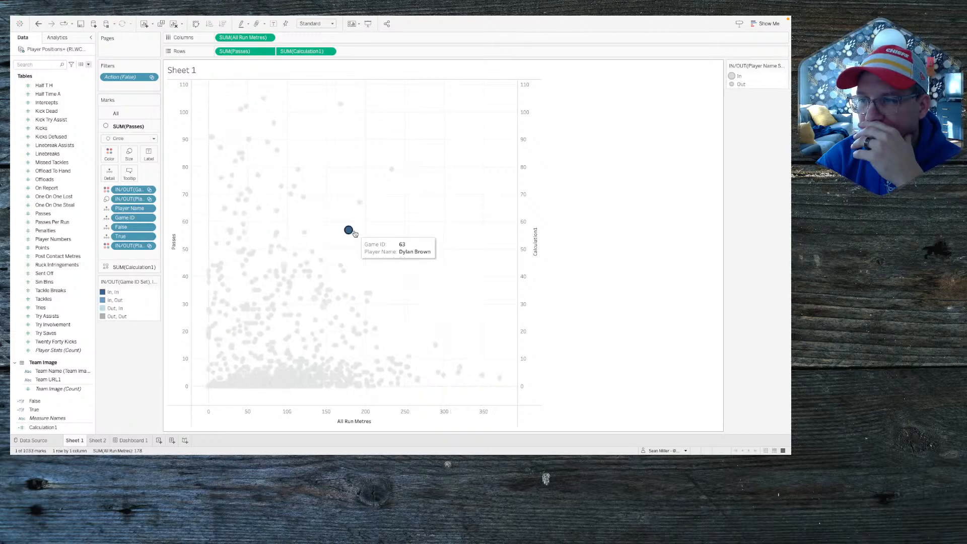
pyautogui.click(354, 232)
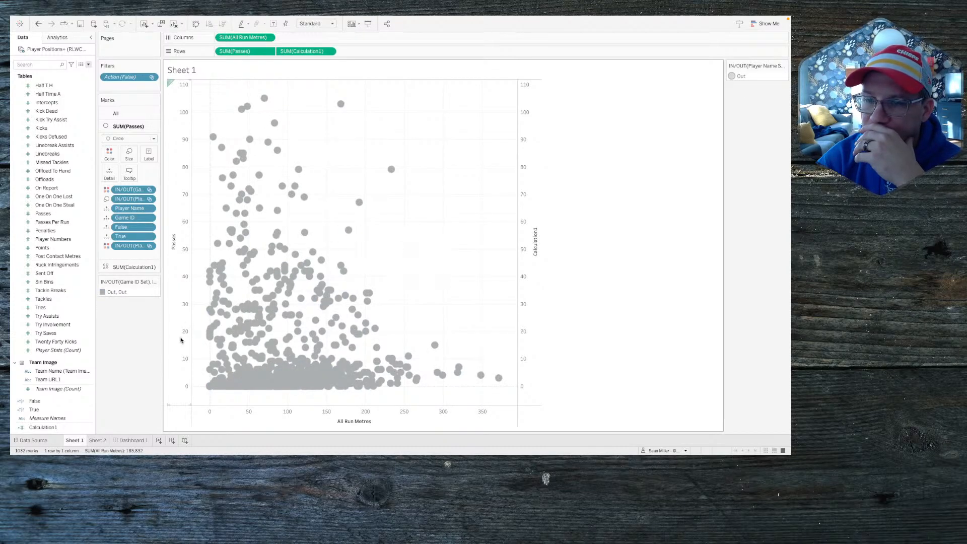
# Step: Remove the Action filter from Sheet 1 after a trial selection on Dashboard 1
pyautogui.click(126, 440)
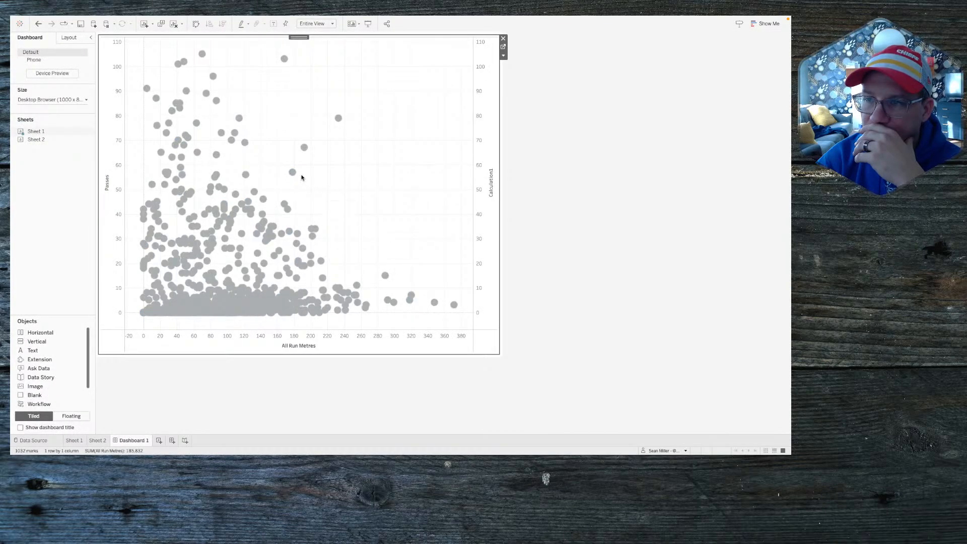
pyautogui.click(293, 173)
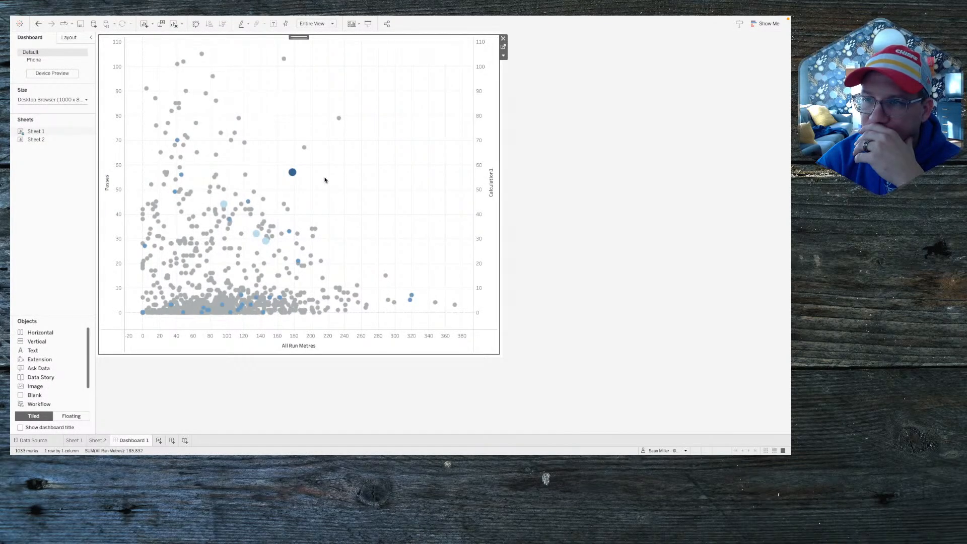
pyautogui.moveTo(295, 173)
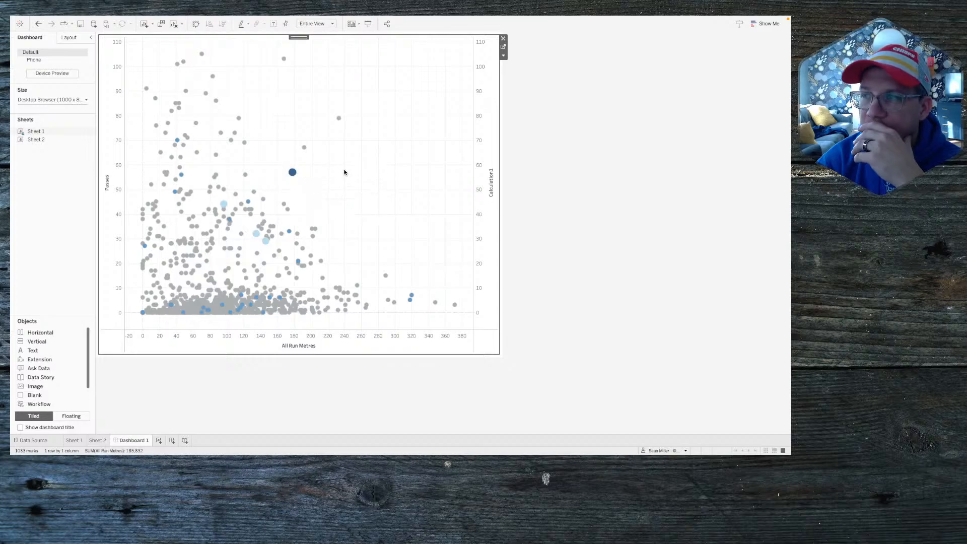
pyautogui.click(504, 49)
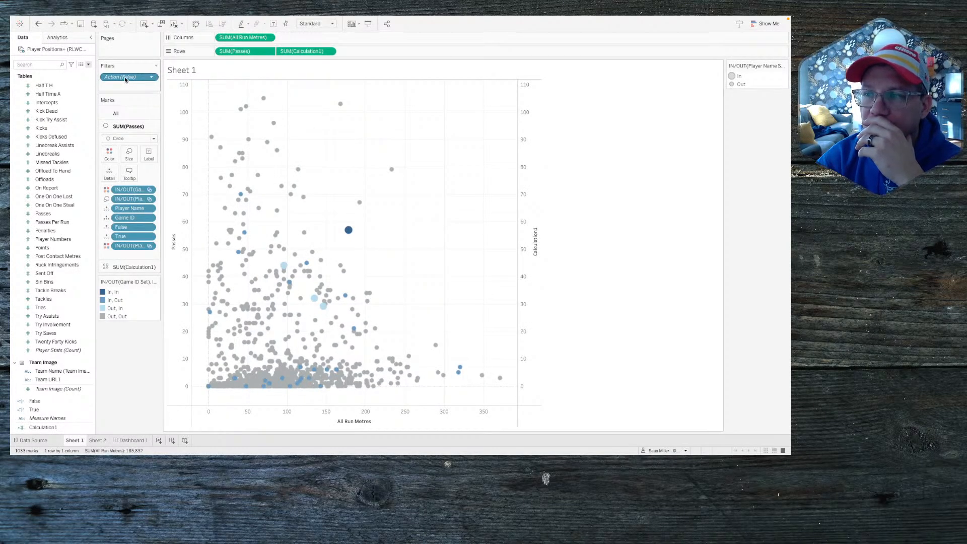
pyautogui.moveTo(125, 76); pyautogui.dragTo(118, 383)
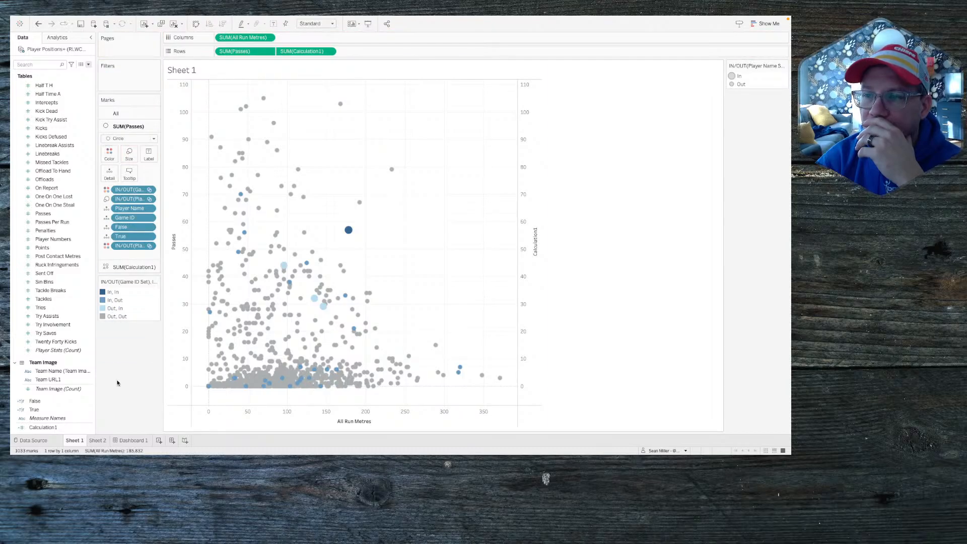
# Step: Test selecting and clearing a point on the Dashboard 1 scatter
pyautogui.click(126, 441)
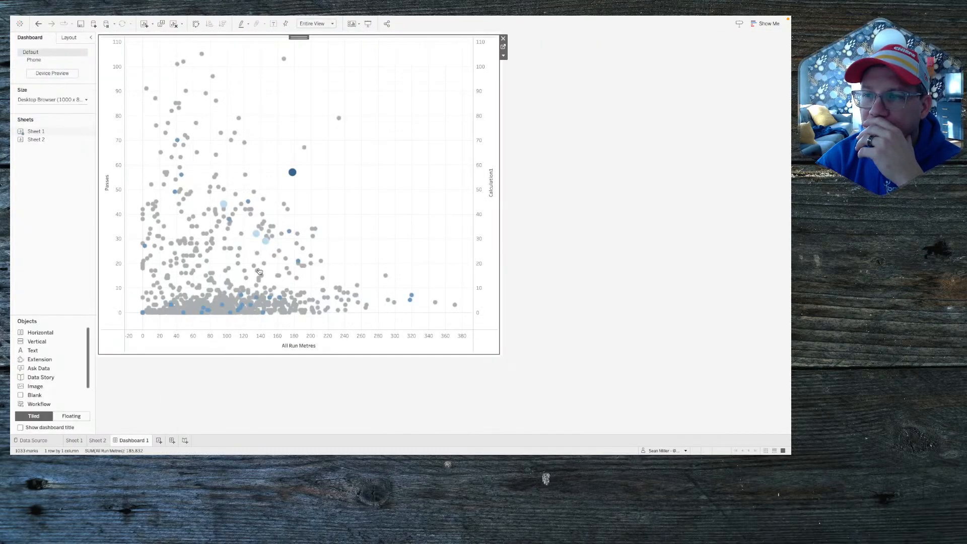
pyautogui.moveTo(298, 175)
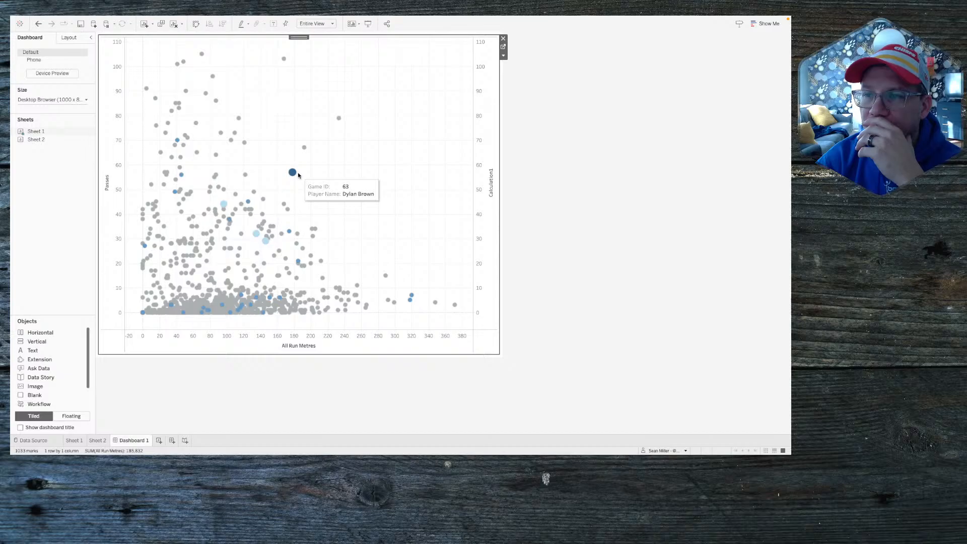
pyautogui.click(292, 173)
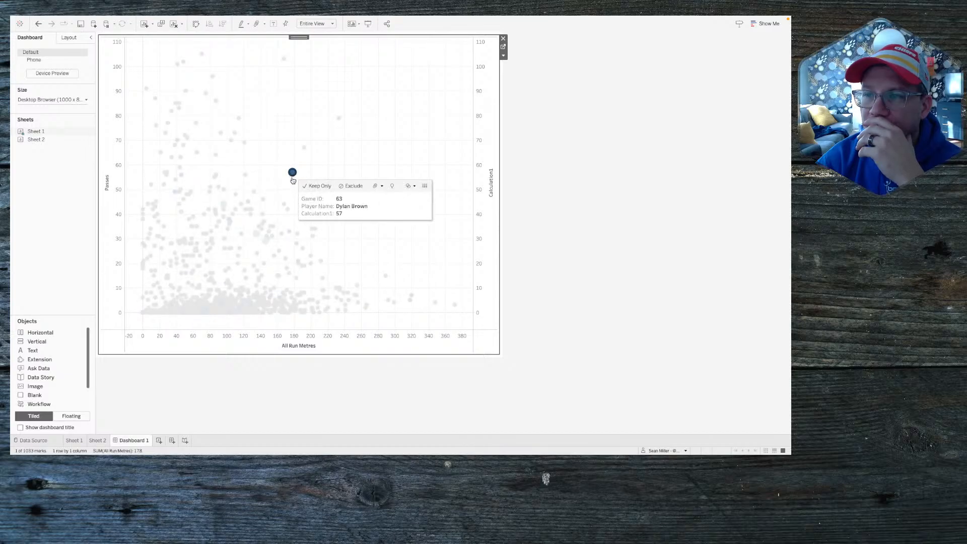
pyautogui.click(292, 175)
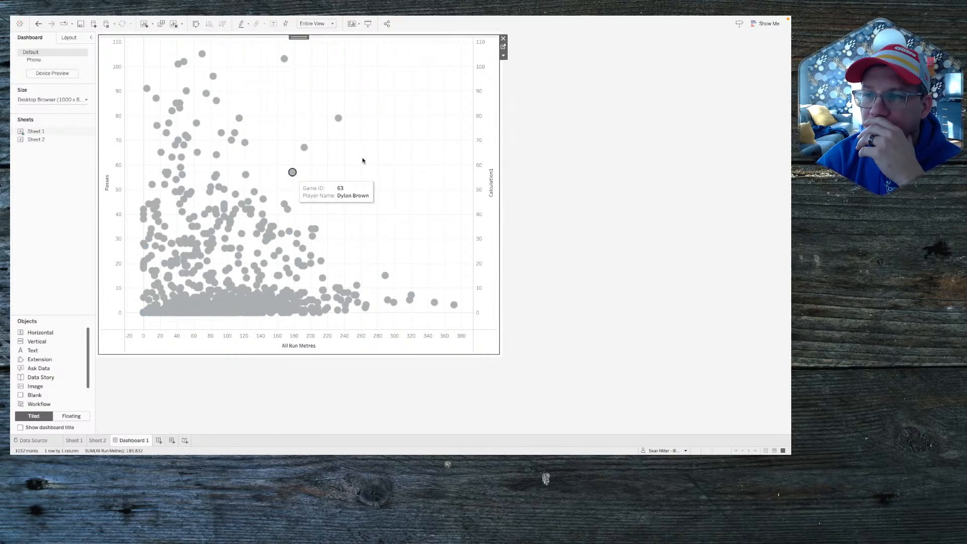
pyautogui.click(292, 173)
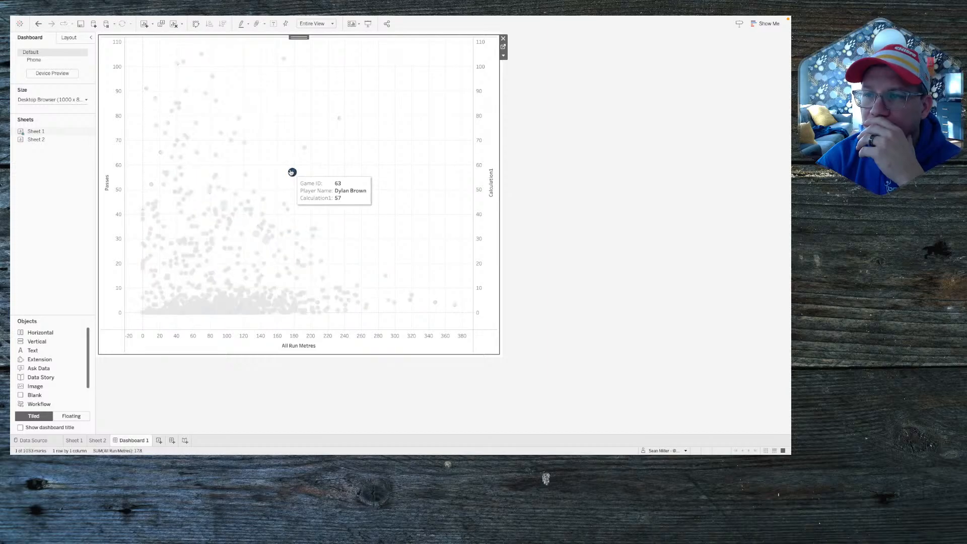
pyautogui.click(292, 173)
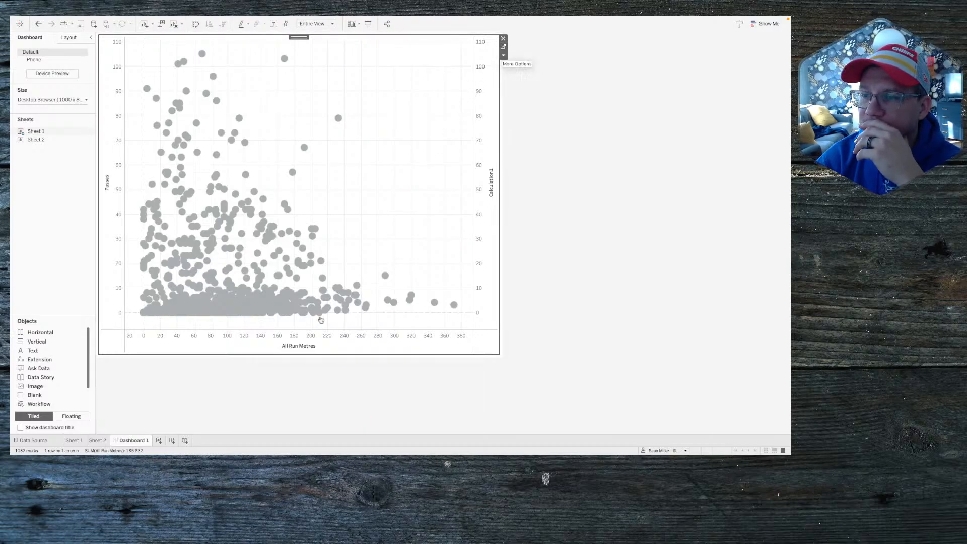
# Step: Select a Dashboard 1 point to highlight that player's games, checking the bars on Sheet 2
pyautogui.click(98, 442)
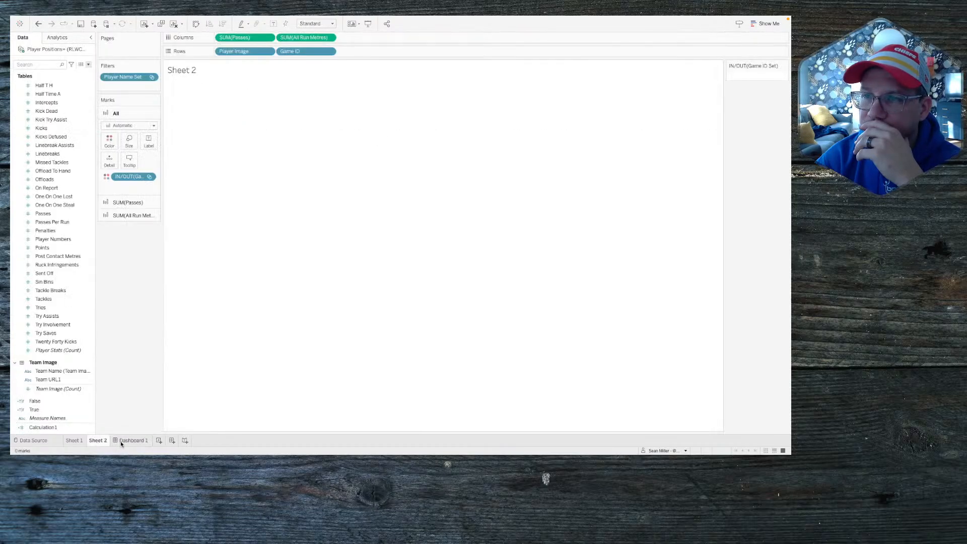
pyautogui.click(132, 441)
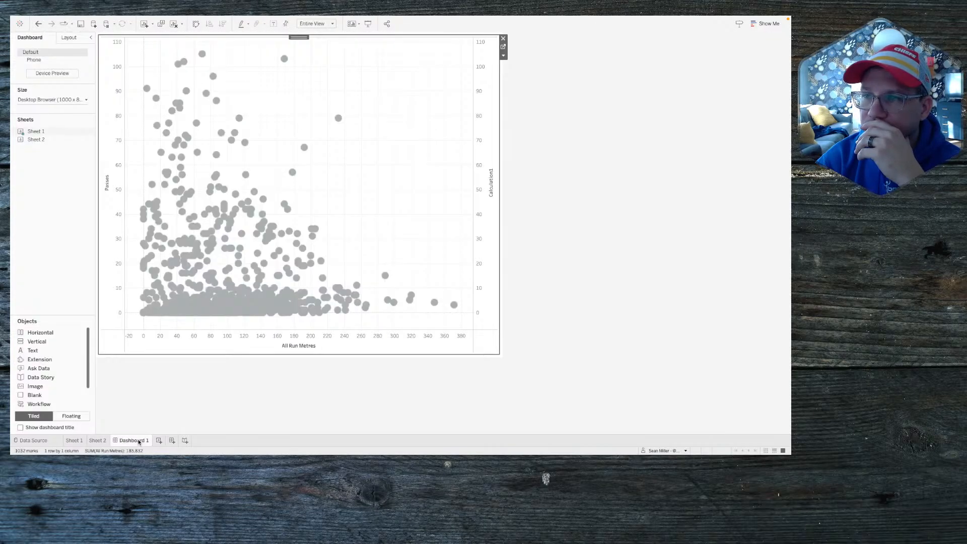
pyautogui.click(281, 233)
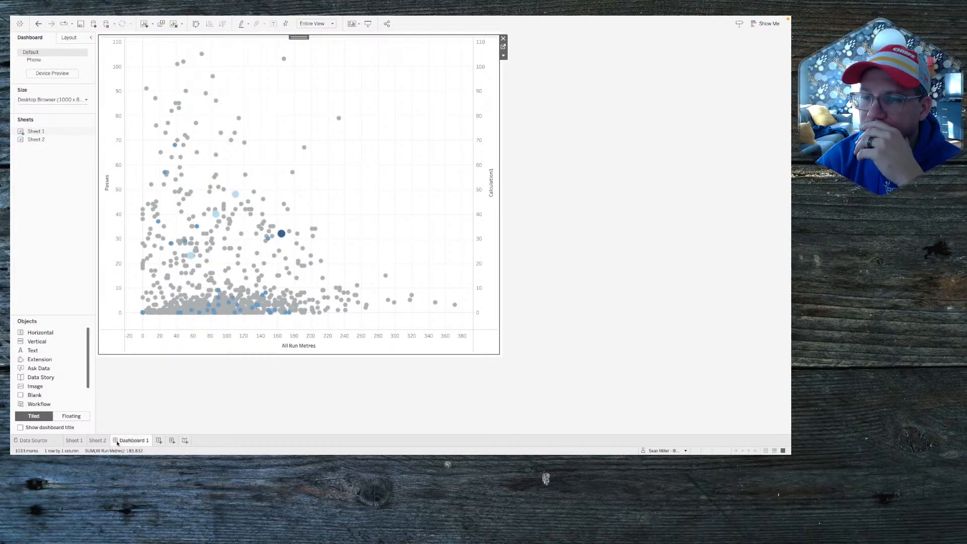
pyautogui.click(98, 441)
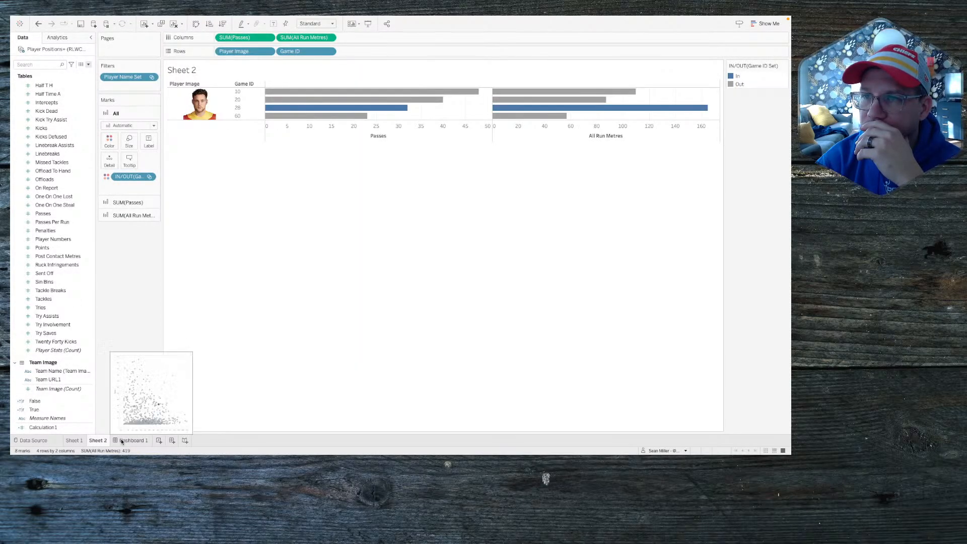
pyautogui.click(122, 441)
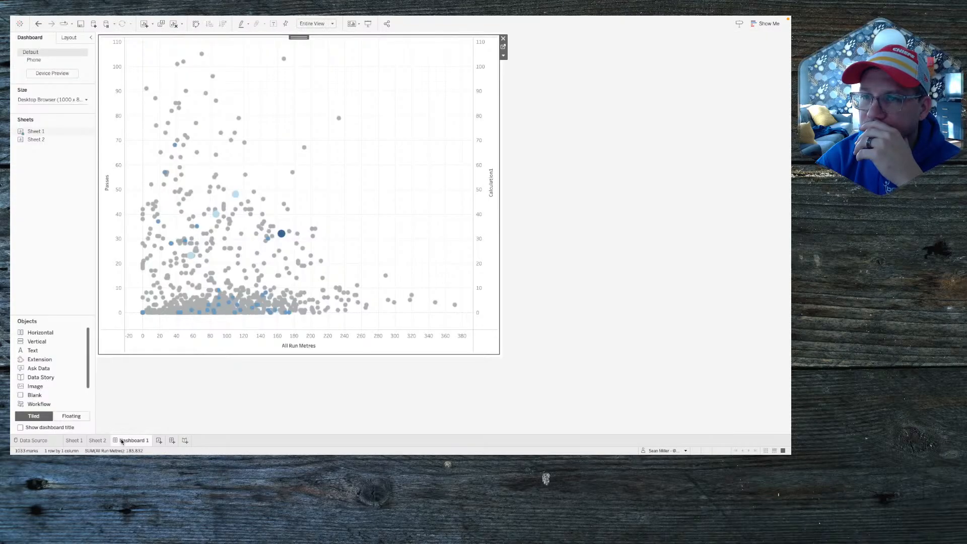
# Step: Make a copy of the #WOW2023 W1 viz in Tableau Public, signing in with Bitwarden-autofilled credentials
pyautogui.hotkey('ctrl', 'Left')
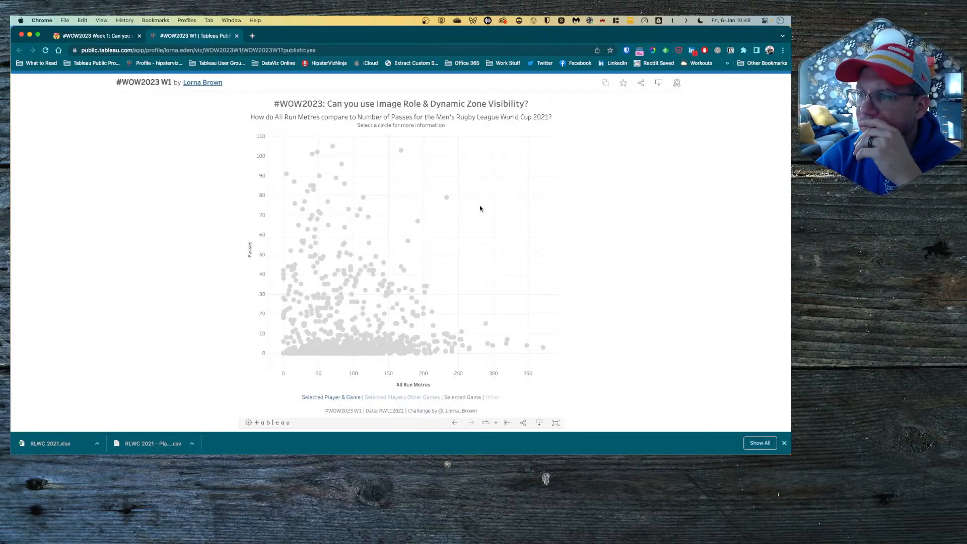
pyautogui.scroll(2, 610, 172)
pyautogui.scroll(-1, 610, 183)
pyautogui.click(606, 135)
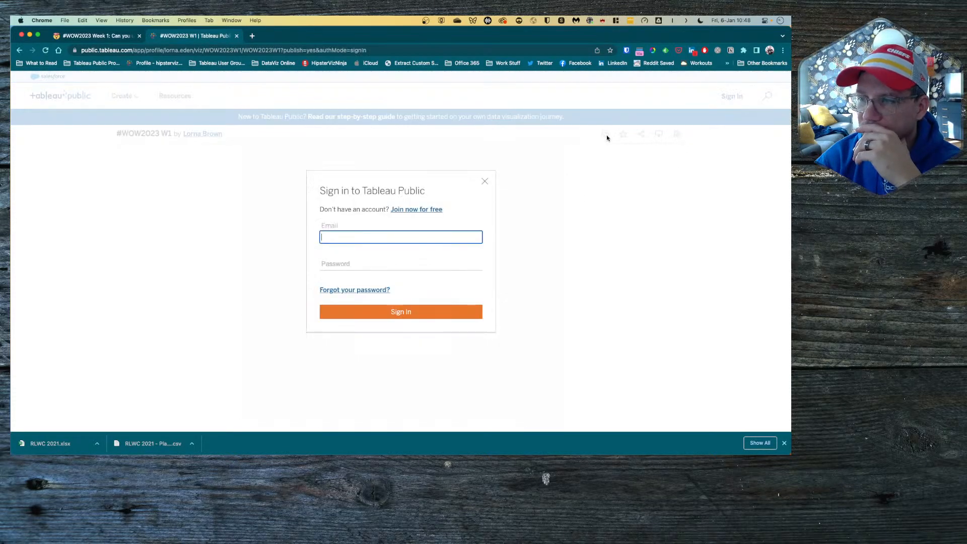
pyautogui.click(627, 51)
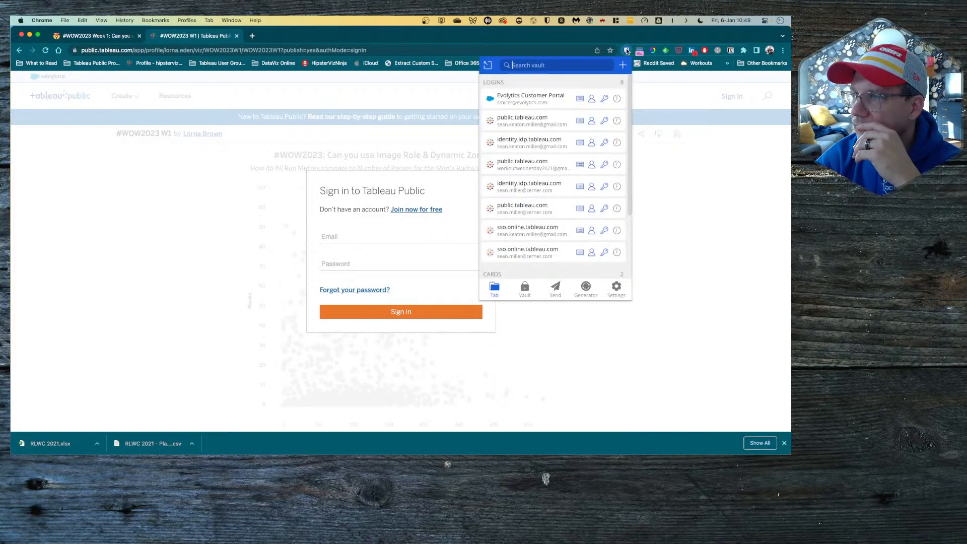
pyautogui.click(546, 123)
pyautogui.click(383, 313)
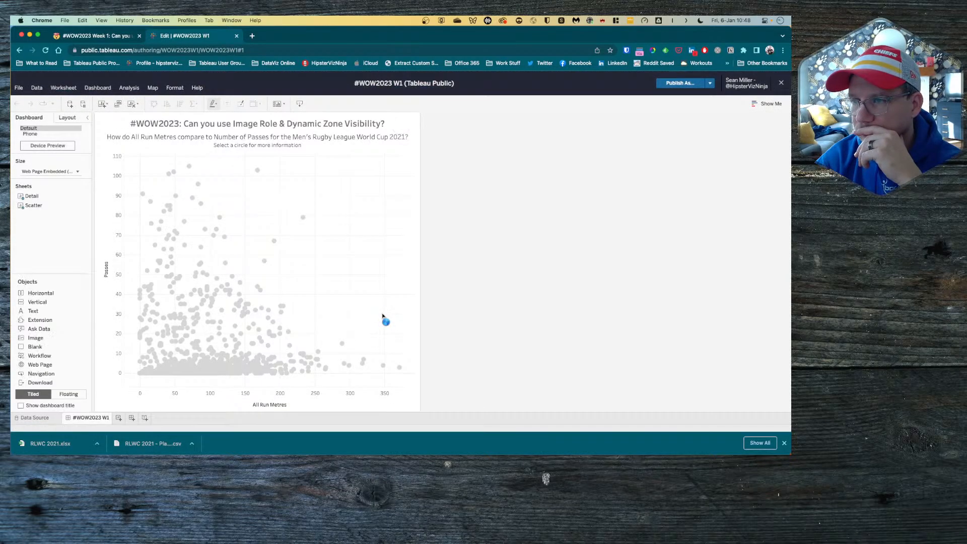
pyautogui.click(333, 244)
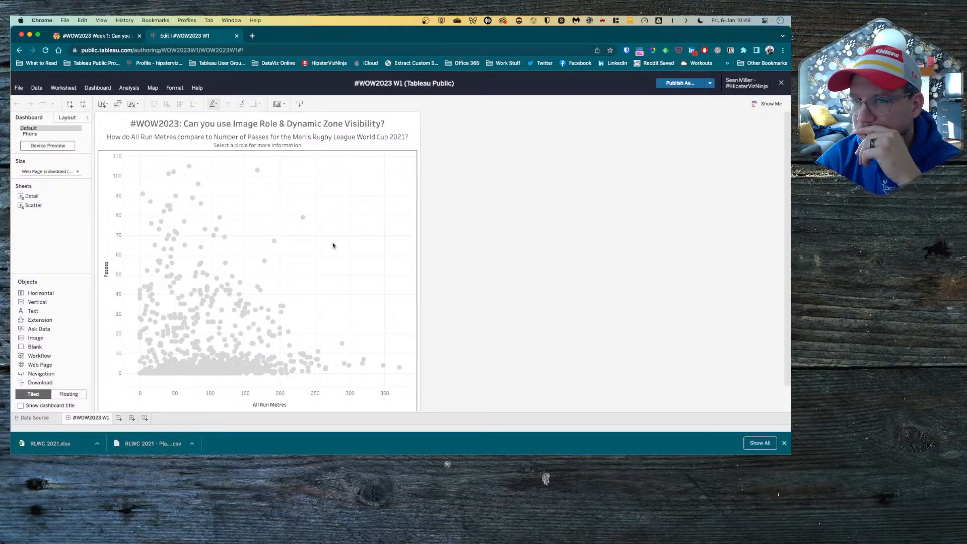
pyautogui.click(101, 88)
pyautogui.click(109, 172)
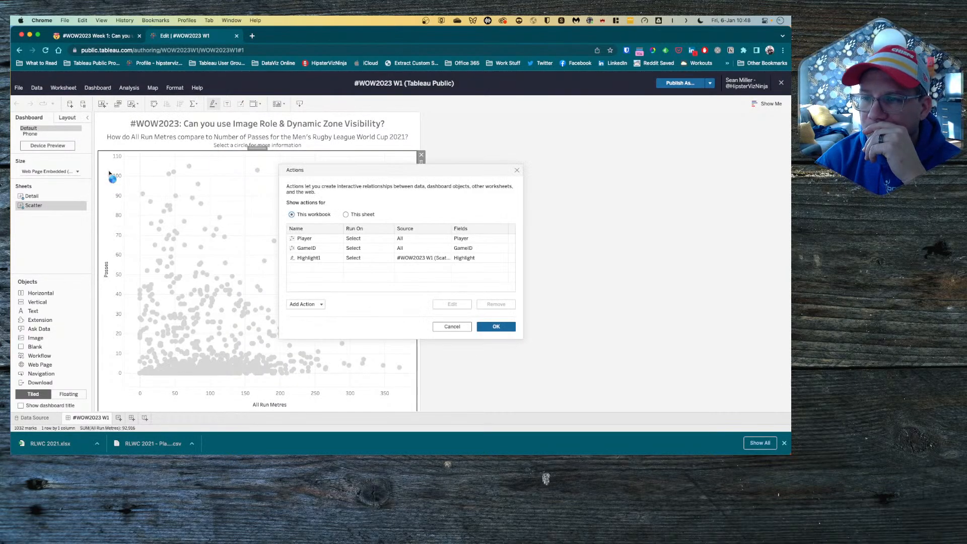
pyautogui.click(315, 260)
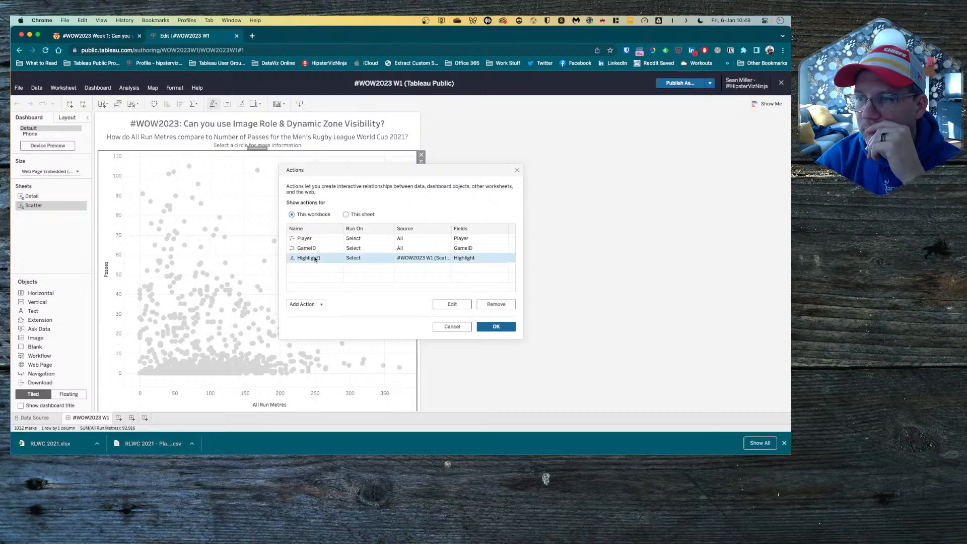
pyautogui.doubleClick(315, 259)
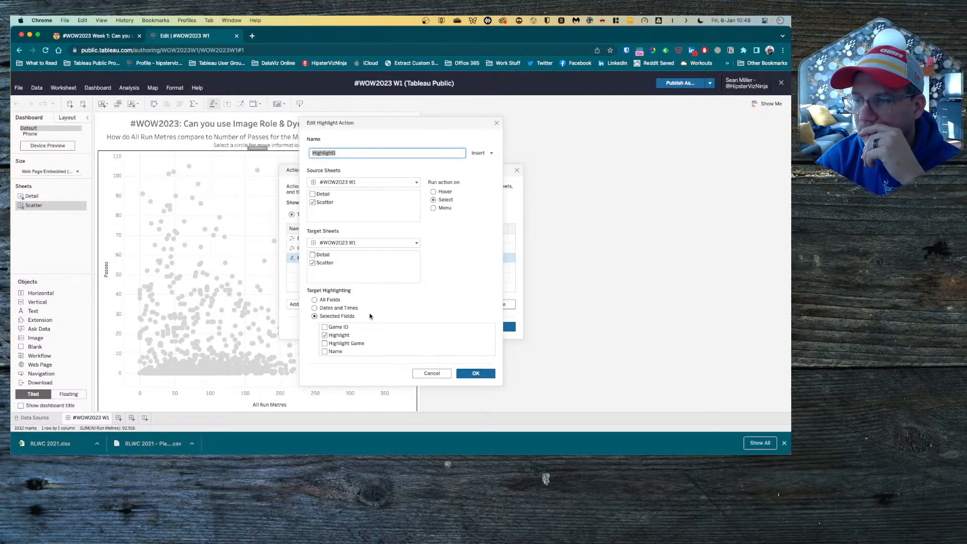
pyautogui.scroll(-2, 372, 342)
pyautogui.scroll(2, 371, 343)
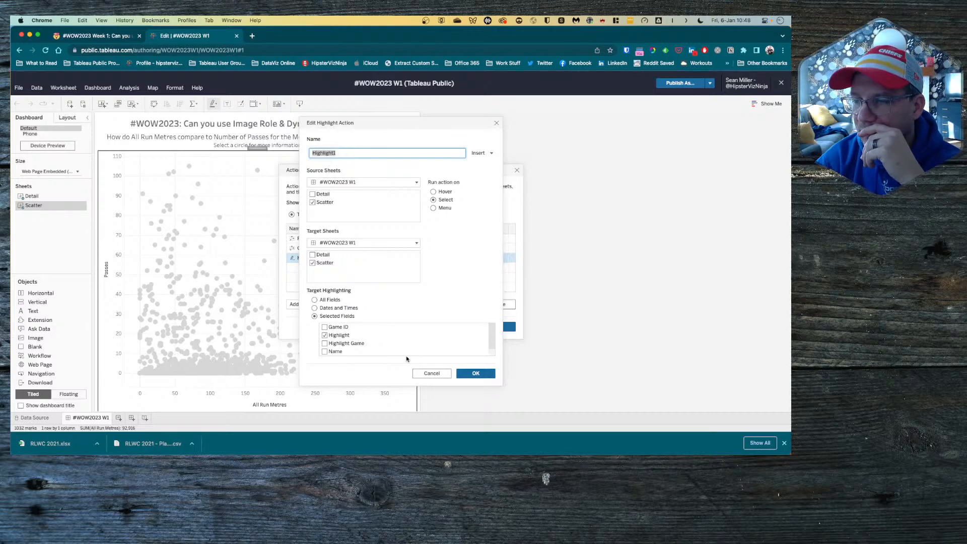
pyautogui.click(496, 123)
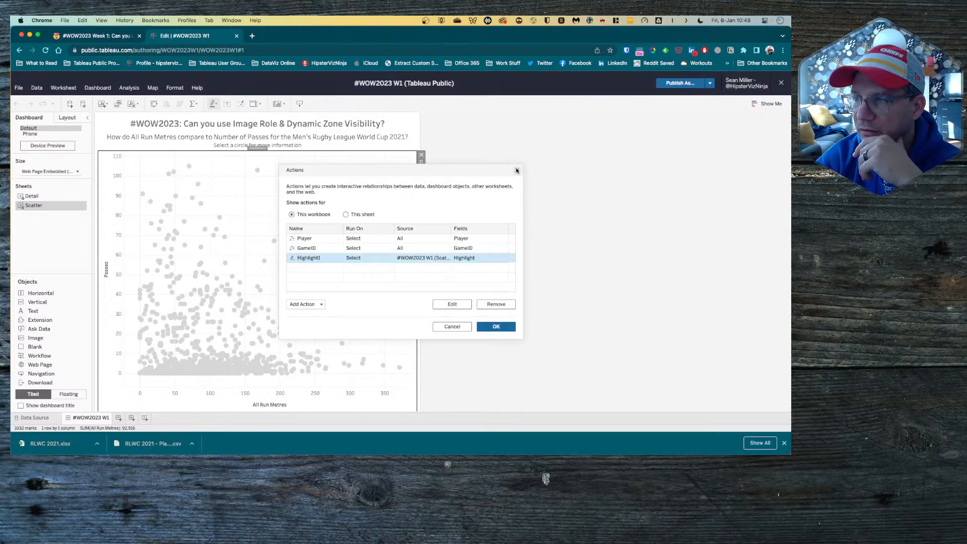
pyautogui.click(514, 168)
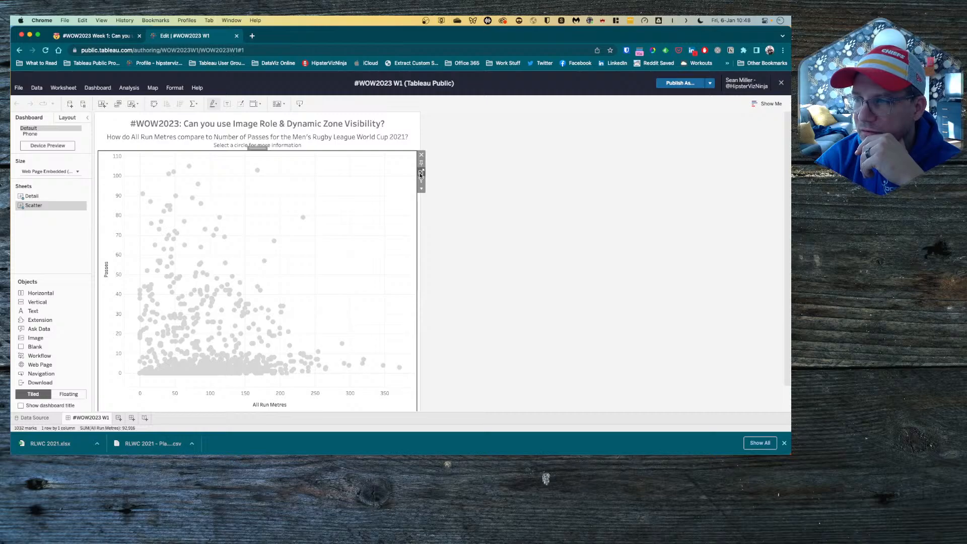
pyautogui.click(421, 173)
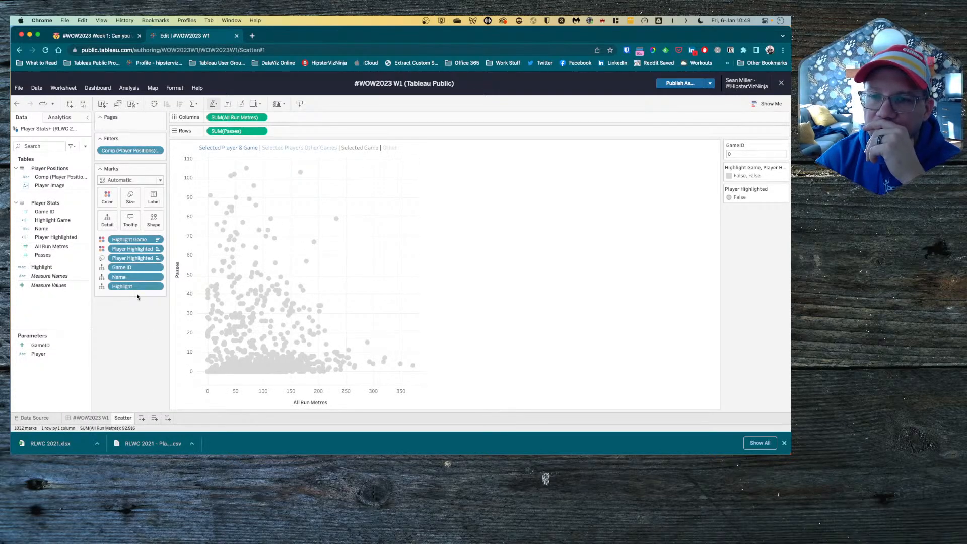
pyautogui.click(54, 248)
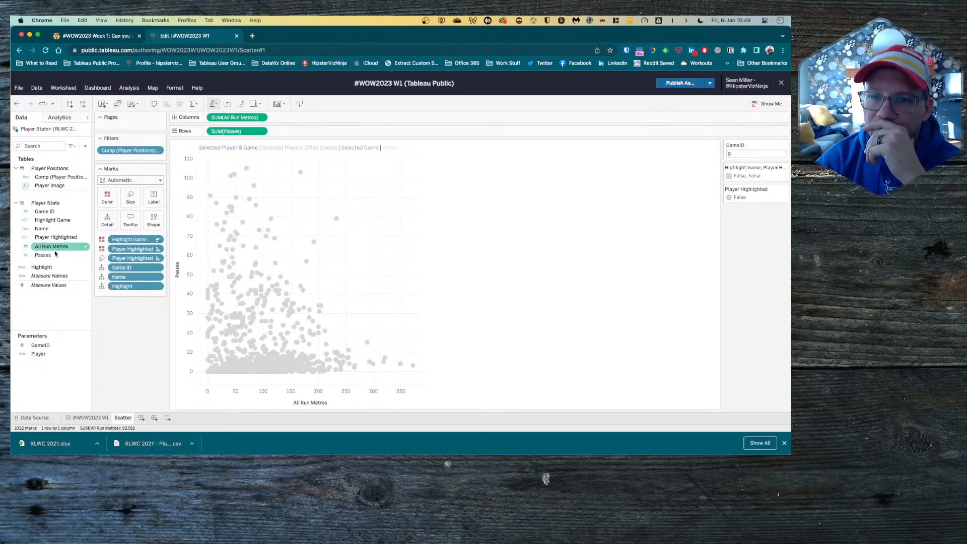
pyautogui.click(42, 267)
pyautogui.rightClick(42, 267)
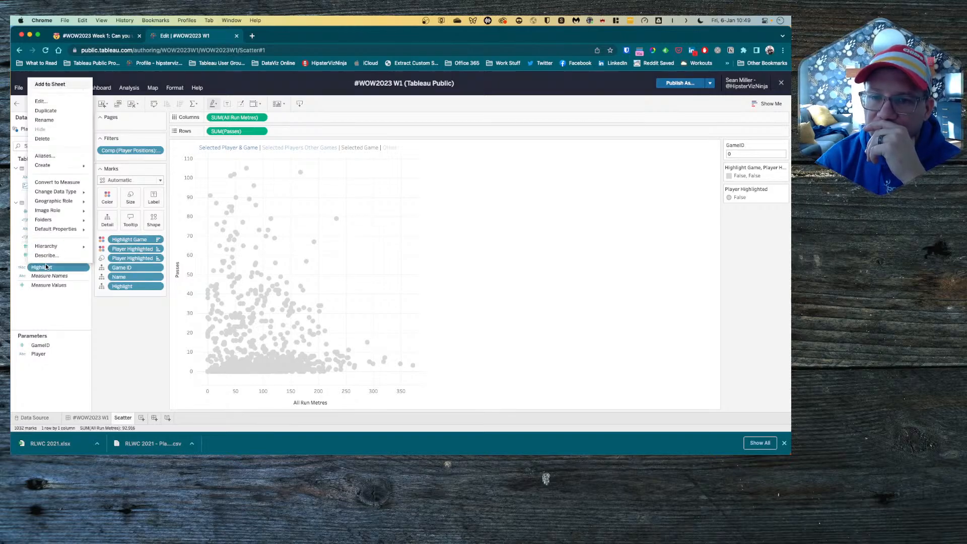
pyautogui.click(50, 103)
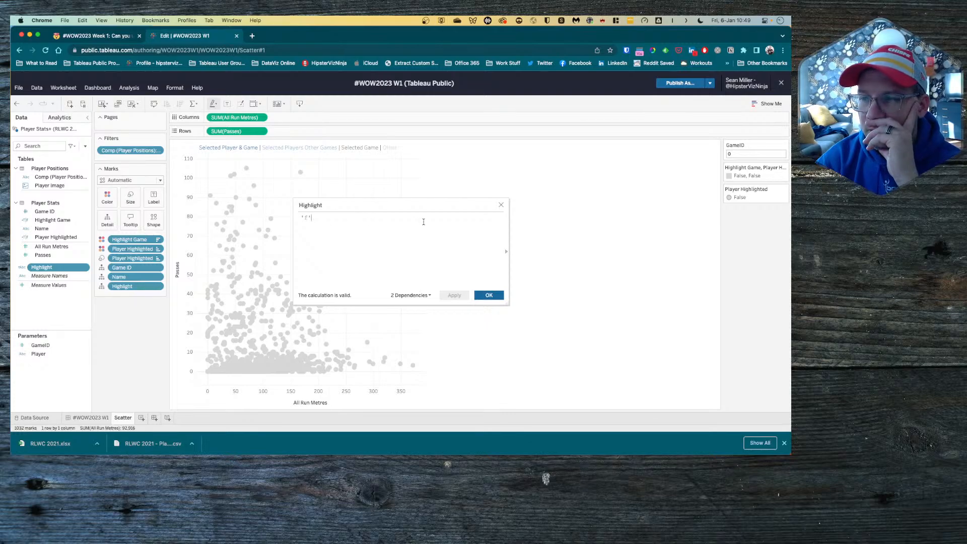
pyautogui.click(500, 207)
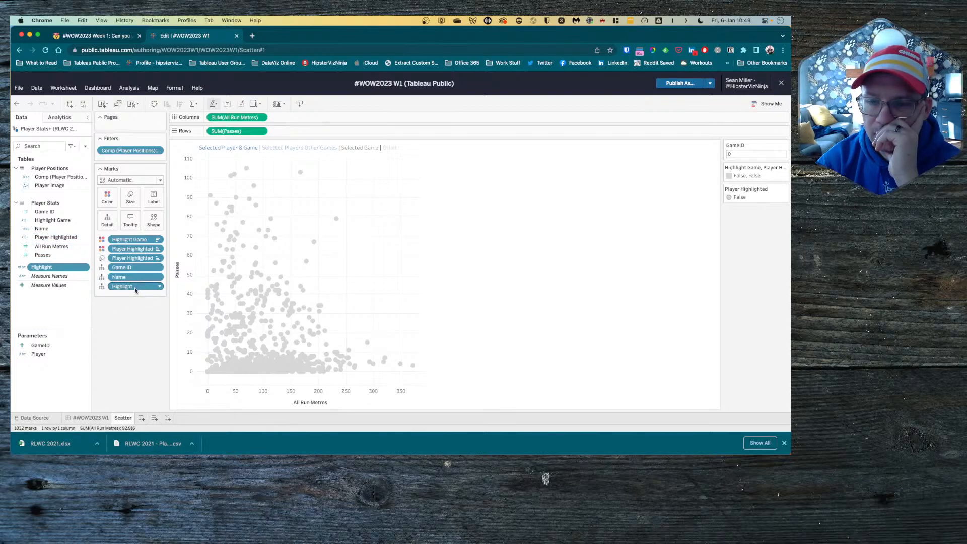
pyautogui.click(96, 419)
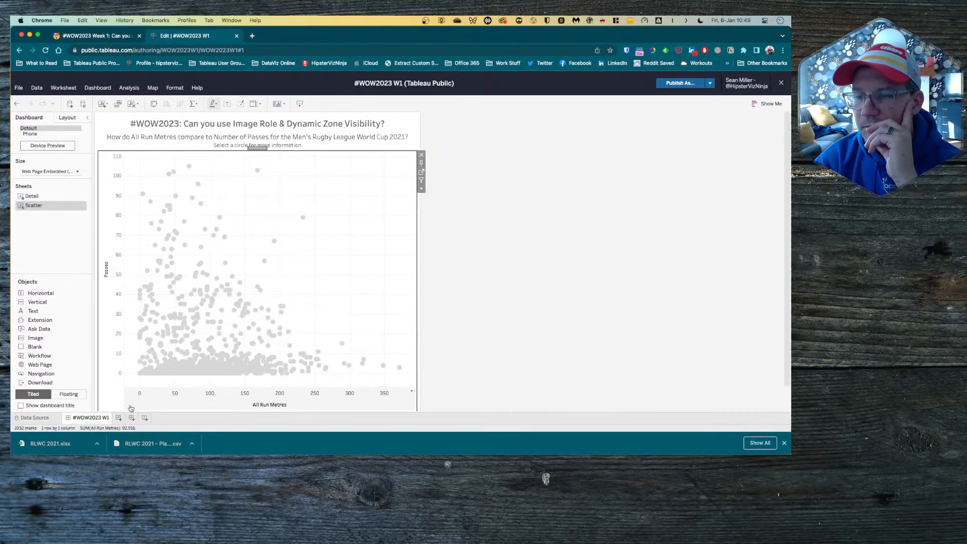
pyautogui.hotkey('ctrl', 'Right')
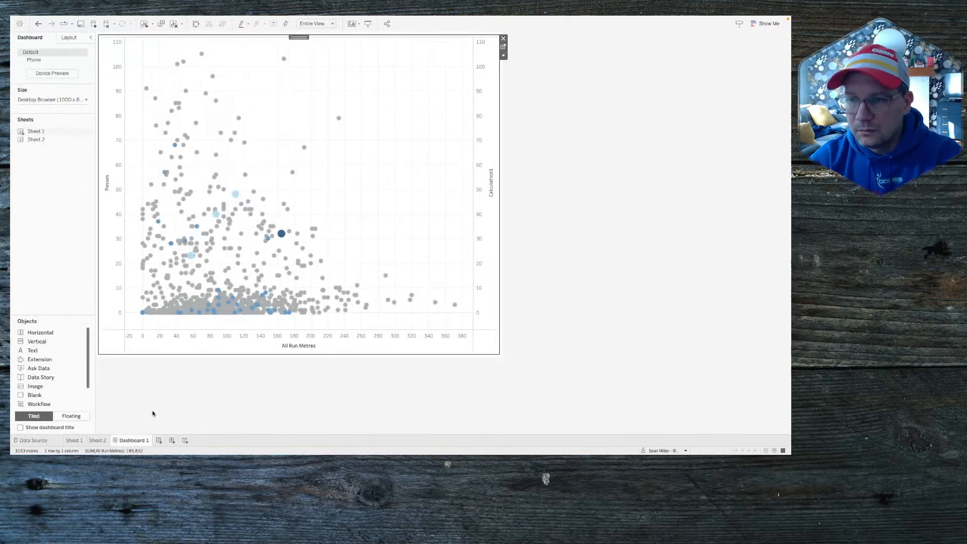
pyautogui.hotkey('ctrl', 'Left')
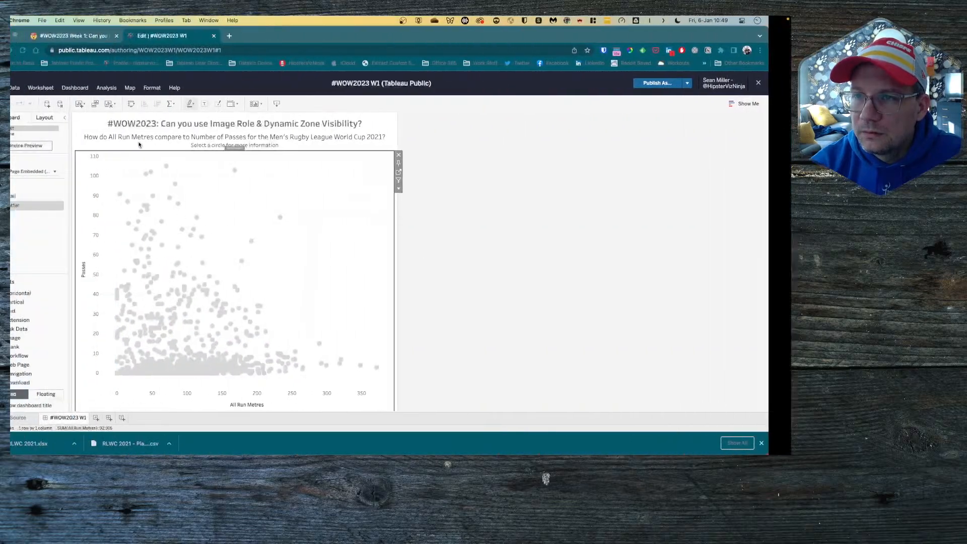
pyautogui.click(101, 89)
pyautogui.click(119, 171)
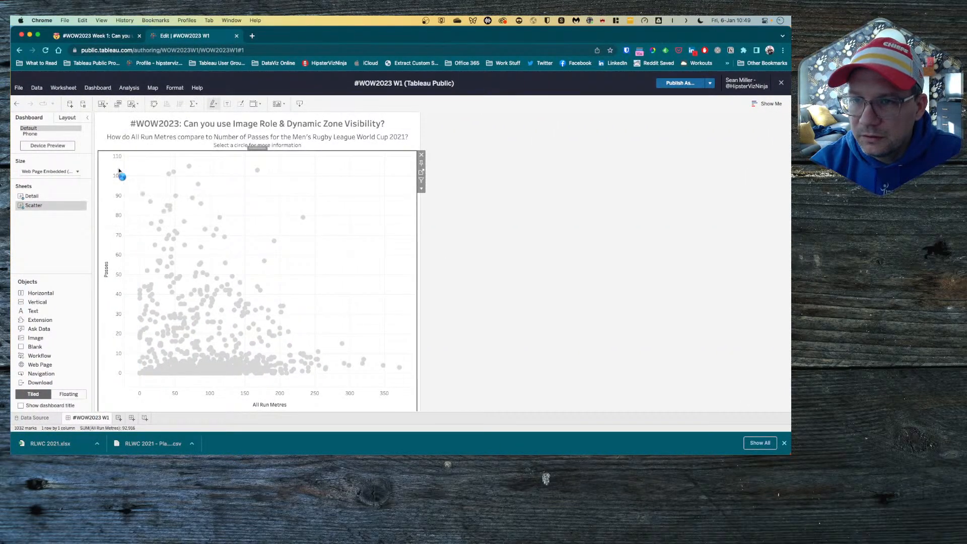
pyautogui.click(310, 261)
pyautogui.doubleClick(310, 264)
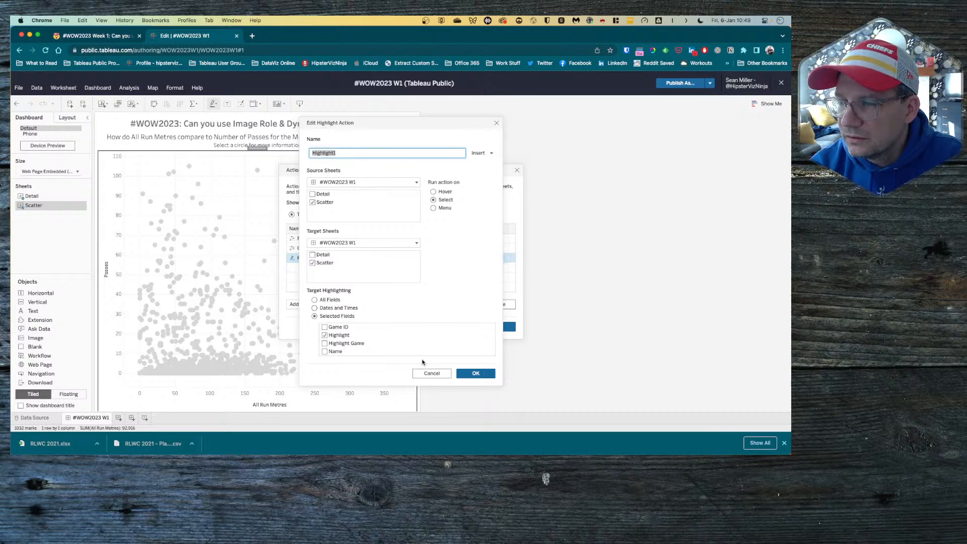
pyautogui.click(435, 373)
pyautogui.click(460, 331)
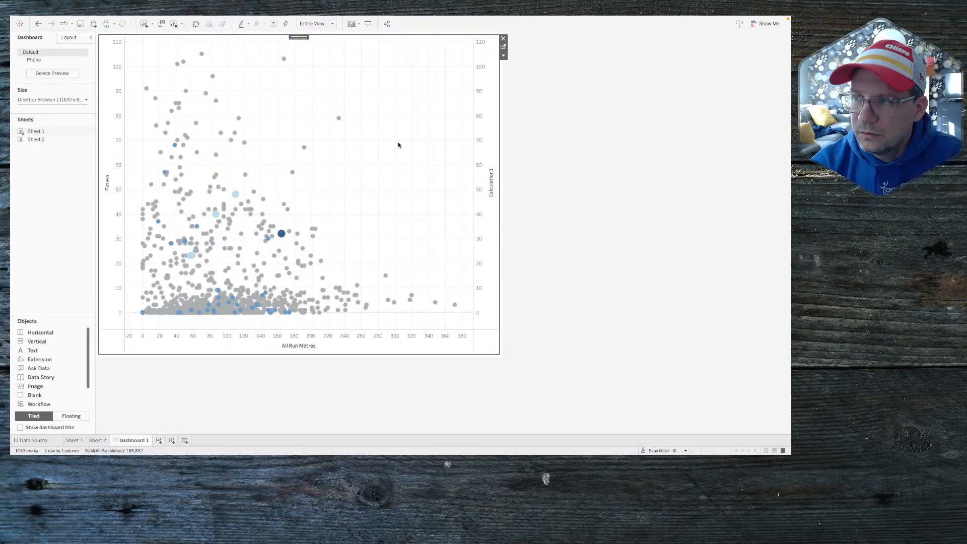
# Step: On Sheet 1, drop SUM(Calculation1) from Rows and the False field from Marks
pyautogui.click(503, 46)
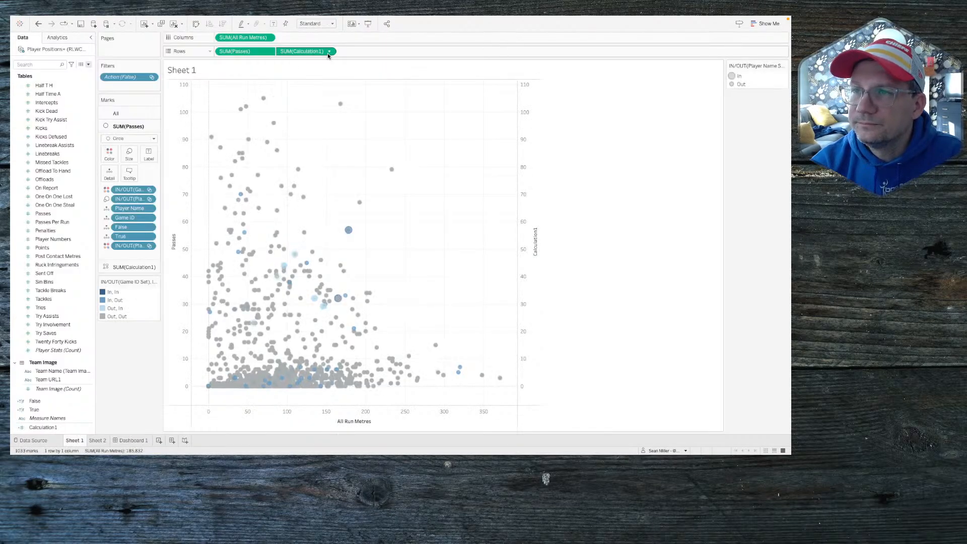
pyautogui.moveTo(327, 52); pyautogui.dragTo(141, 368)
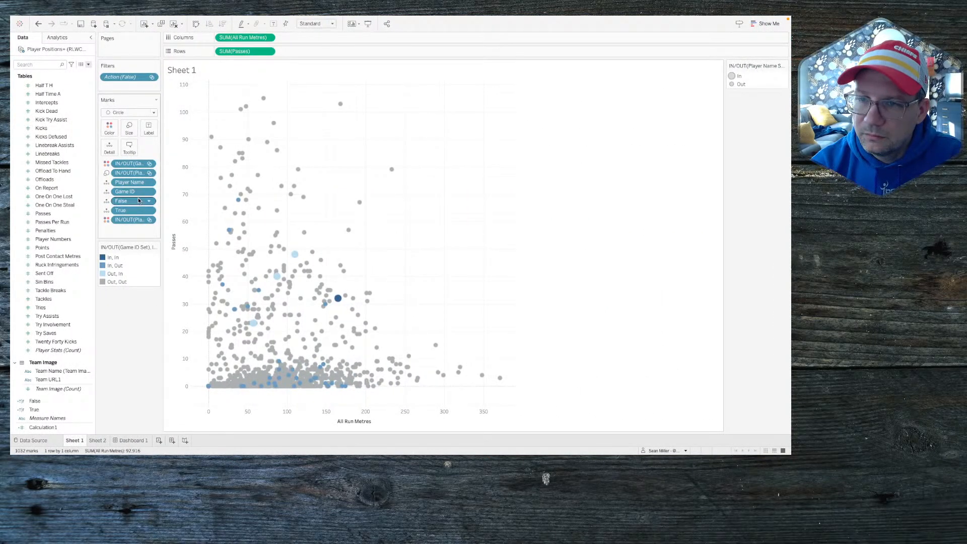
pyautogui.moveTo(124, 201); pyautogui.dragTo(130, 360)
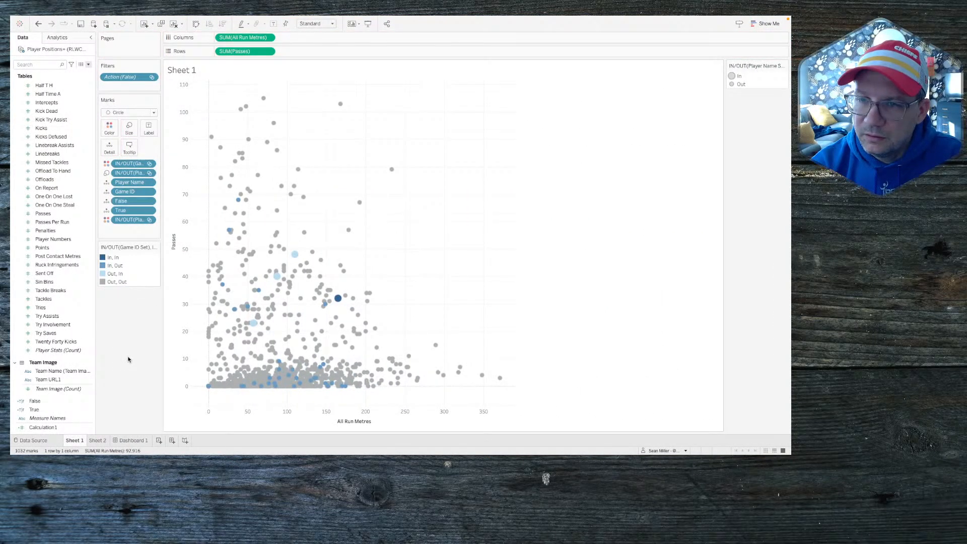
pyautogui.click(133, 212)
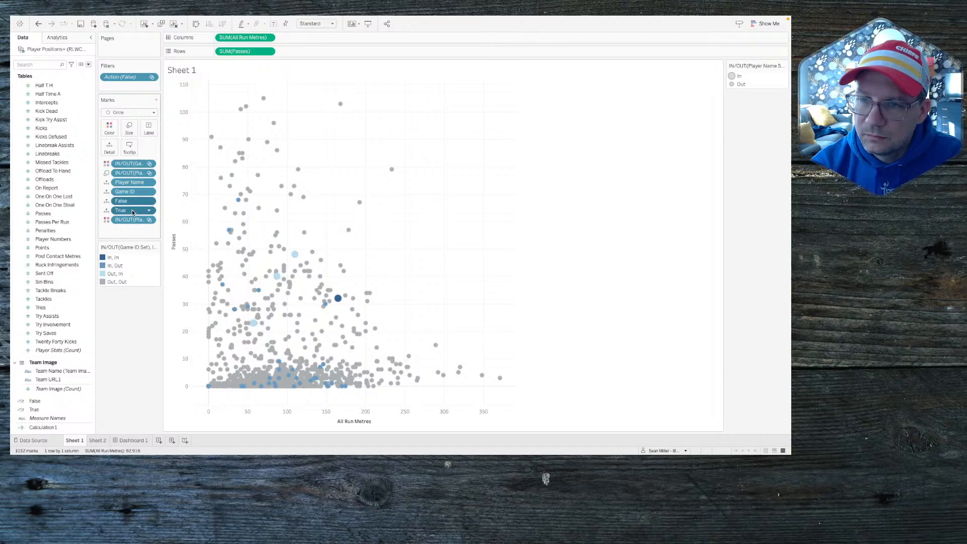
pyautogui.moveTo(133, 212); pyautogui.dragTo(107, 370)
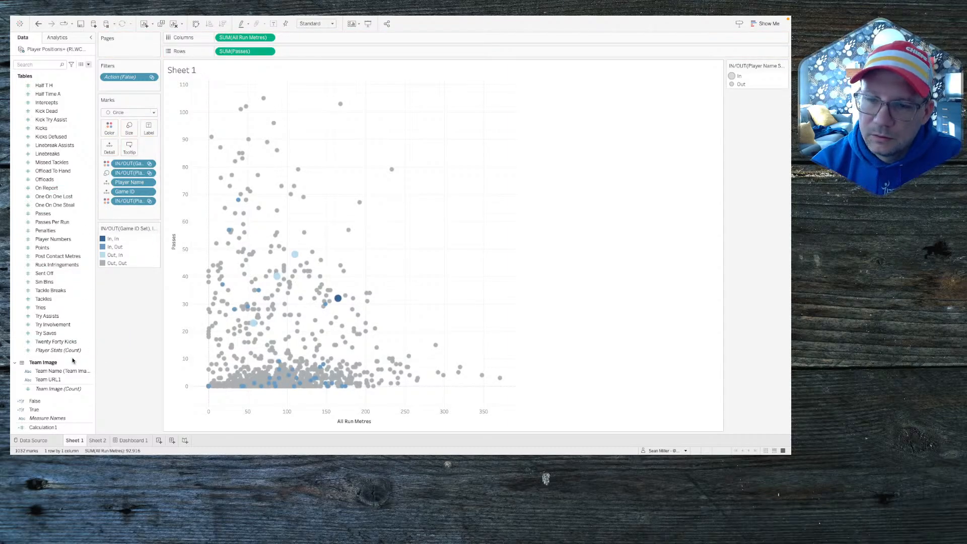
pyautogui.click(53, 410)
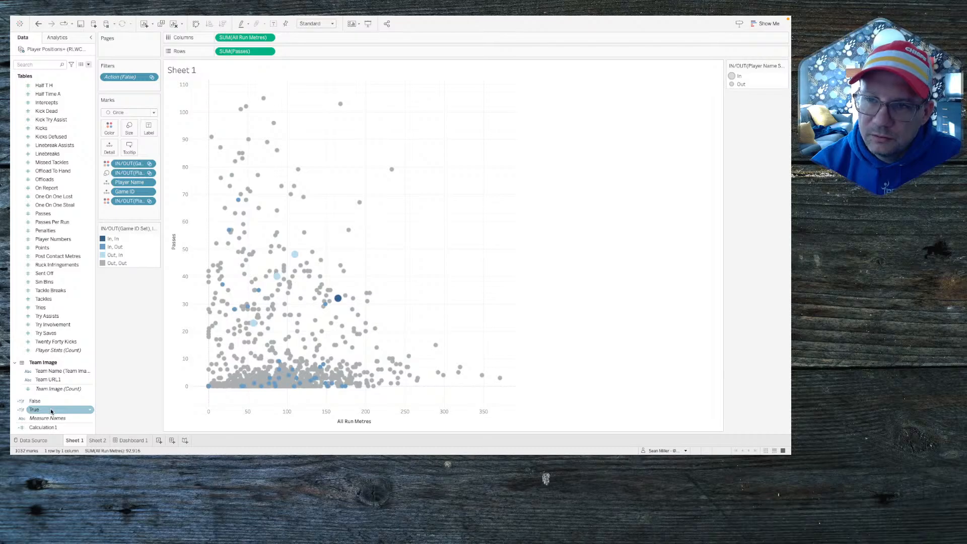
pyautogui.hotkey('ctrl', 'z')
pyautogui.moveTo(129, 201); pyautogui.dragTo(129, 372)
pyautogui.click(97, 440)
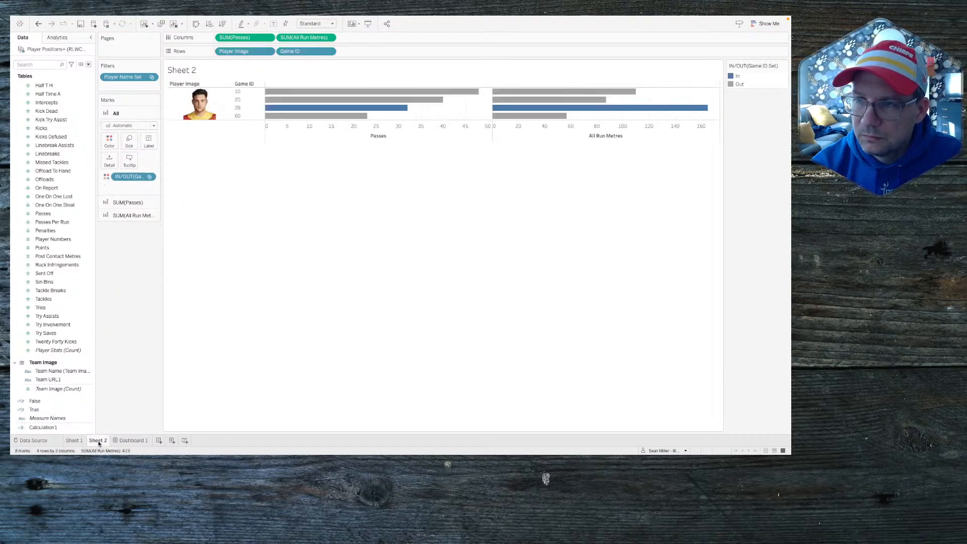
pyautogui.click(129, 441)
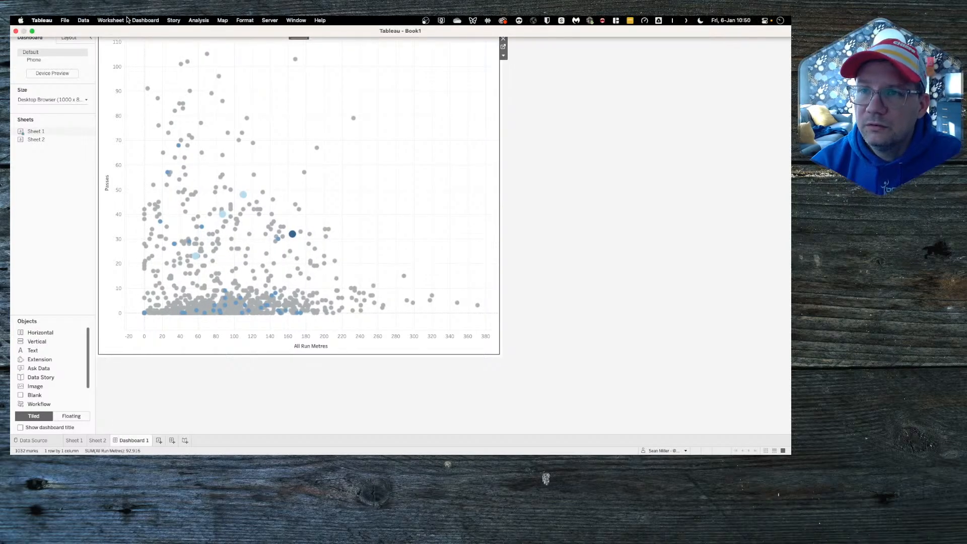
# Step: Delete the Filter1 action from Dashboard 1's actions
pyautogui.click(145, 20)
pyautogui.click(151, 140)
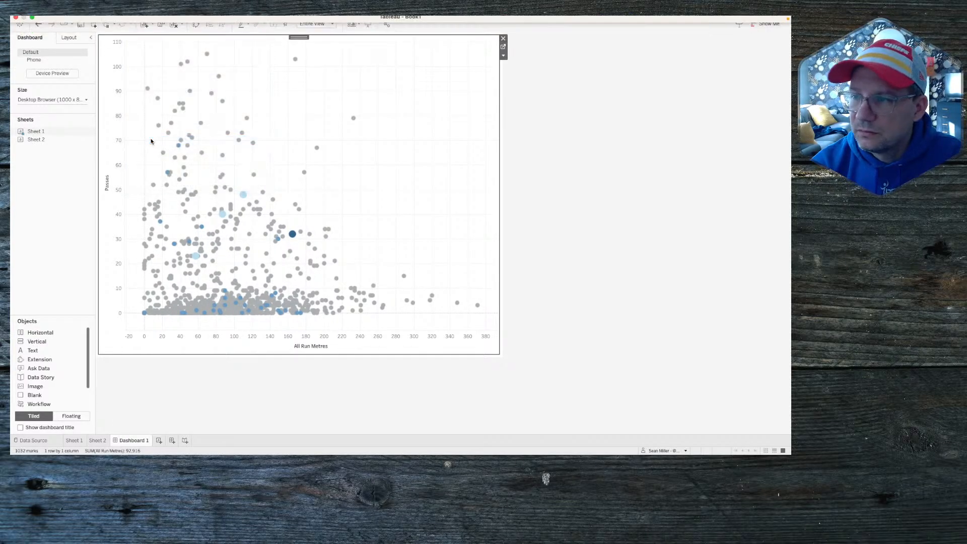
pyautogui.click(328, 245)
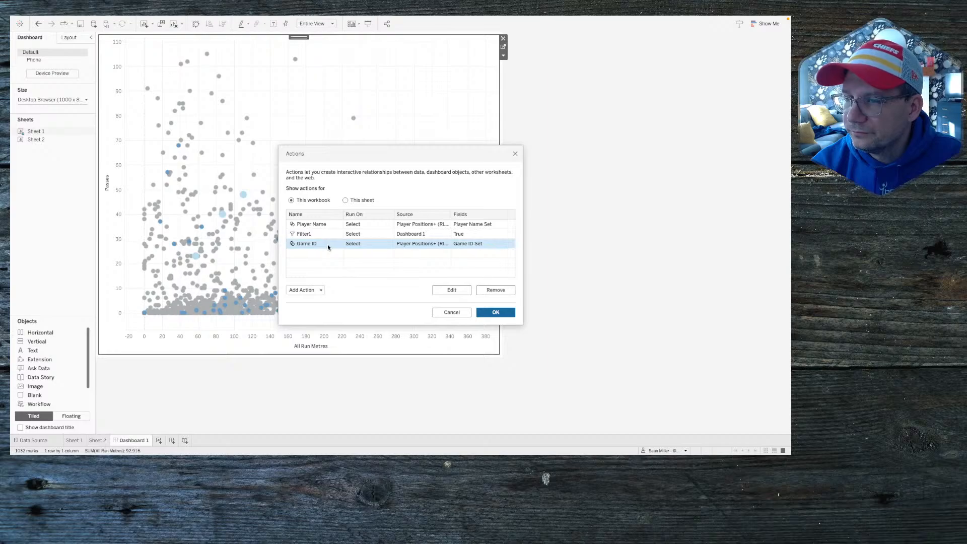
pyautogui.click(322, 234)
pyautogui.click(487, 289)
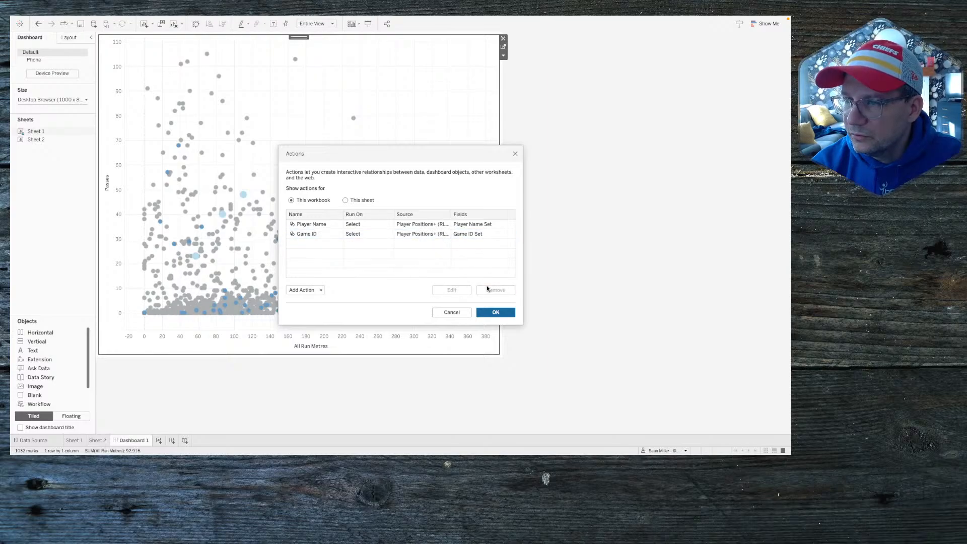
# Step: Add a Highlight1 action that highlights on the True field only
pyautogui.click(294, 289)
pyautogui.click(328, 247)
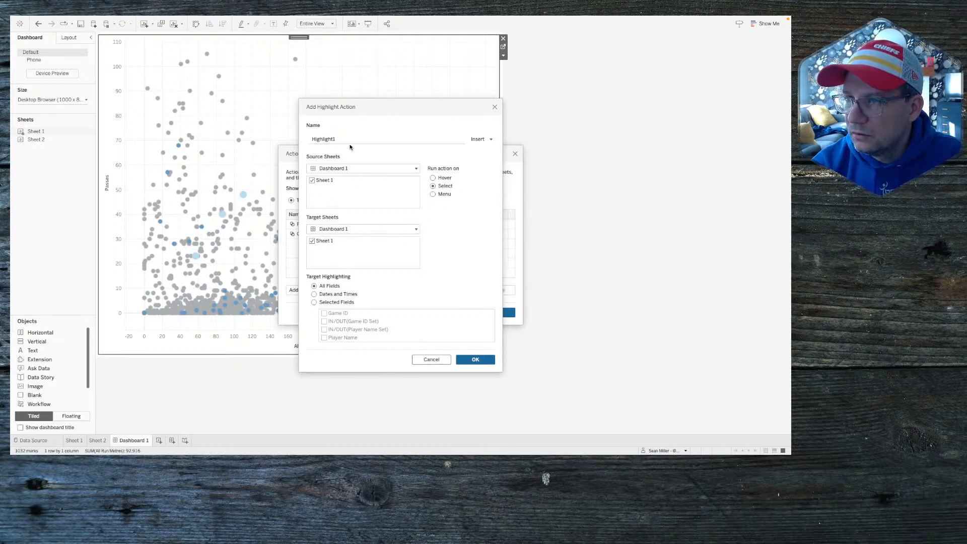
pyautogui.click(315, 303)
pyautogui.scroll(-1, 325, 331)
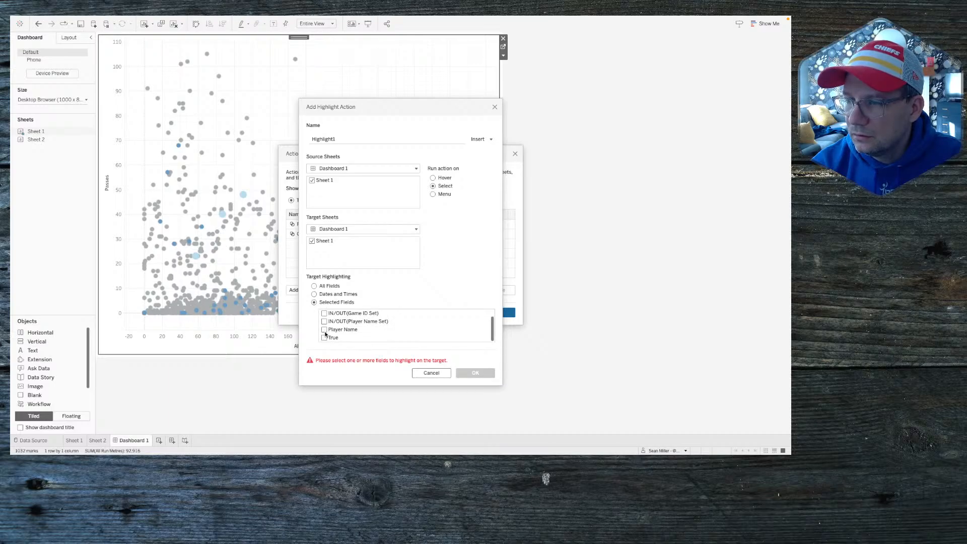
pyautogui.click(324, 338)
pyautogui.click(469, 361)
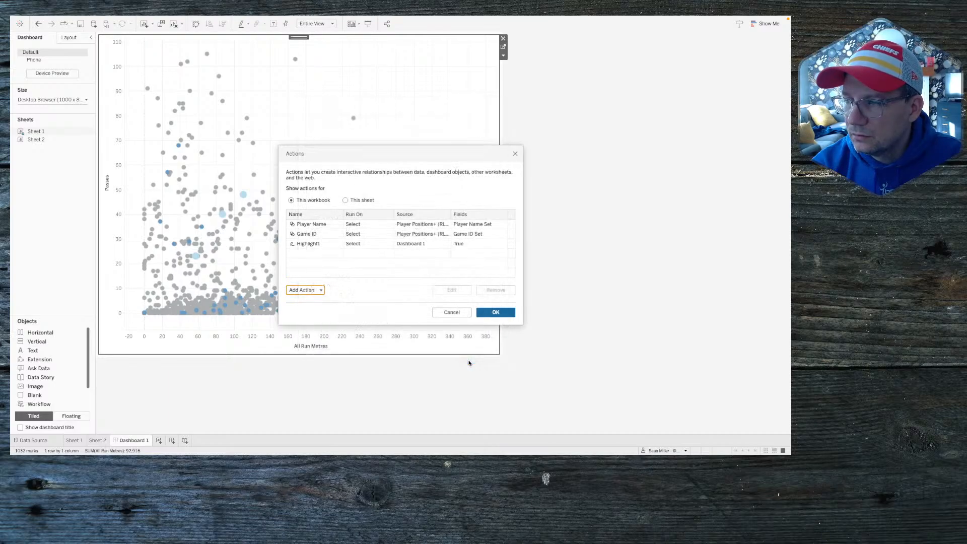
pyautogui.click(490, 316)
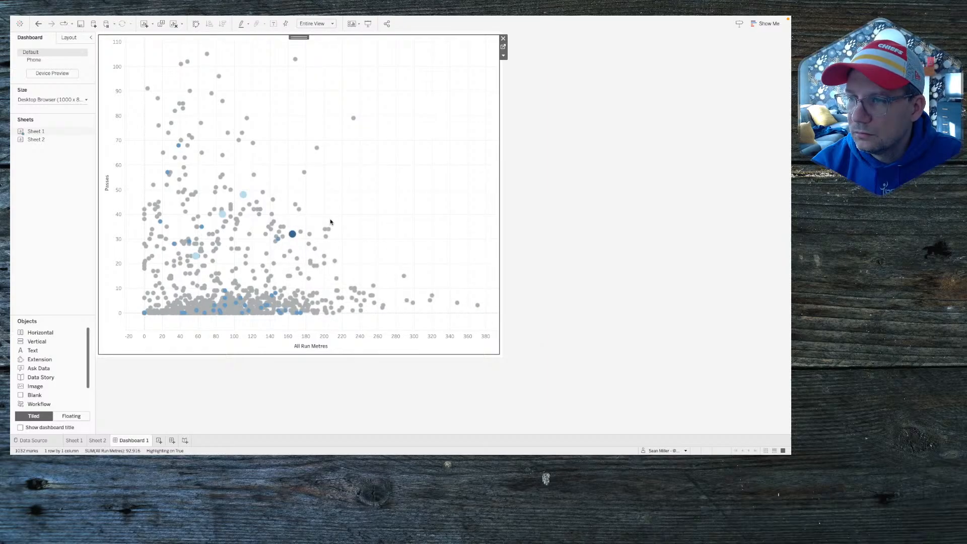
# Step: Test the highlight by selecting and clearing several points on the scatter
pyautogui.click(292, 233)
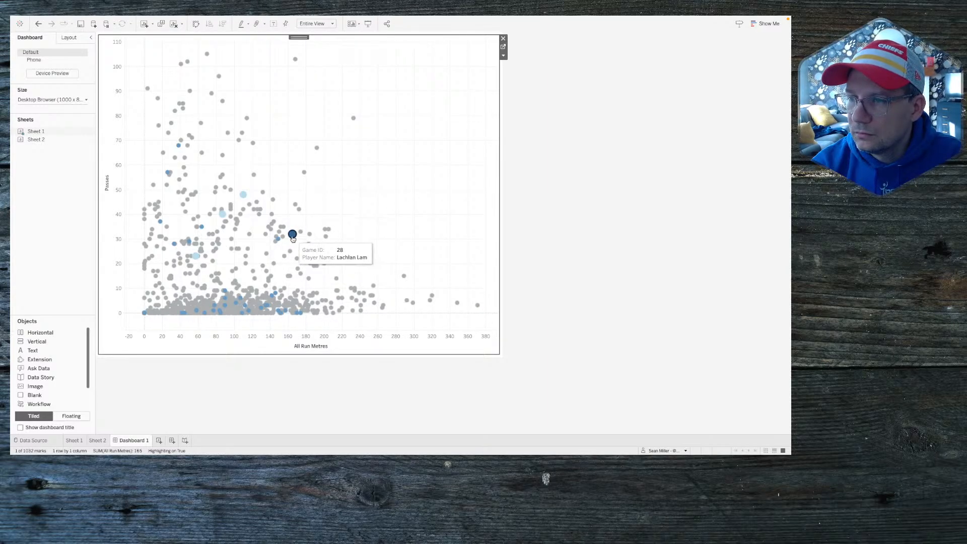
pyautogui.click(337, 213)
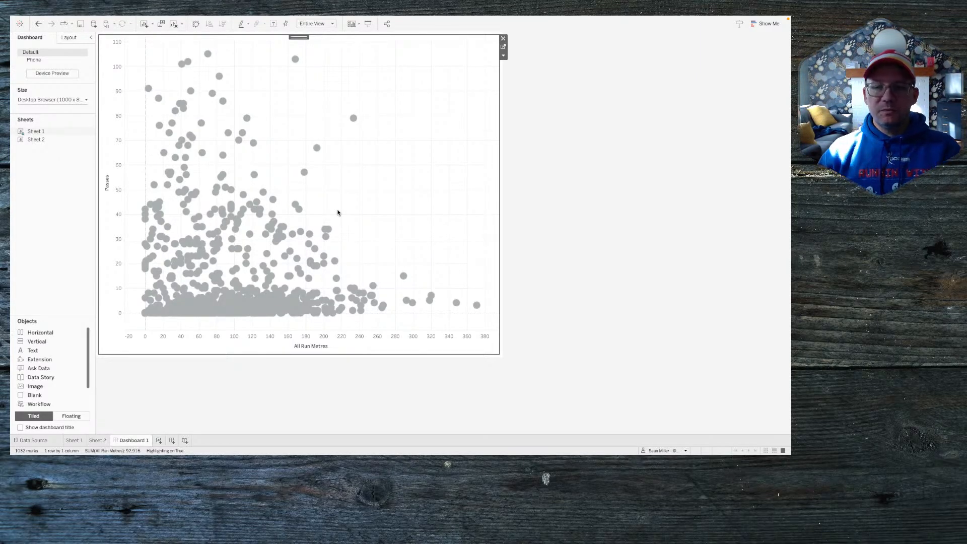
pyautogui.click(273, 215)
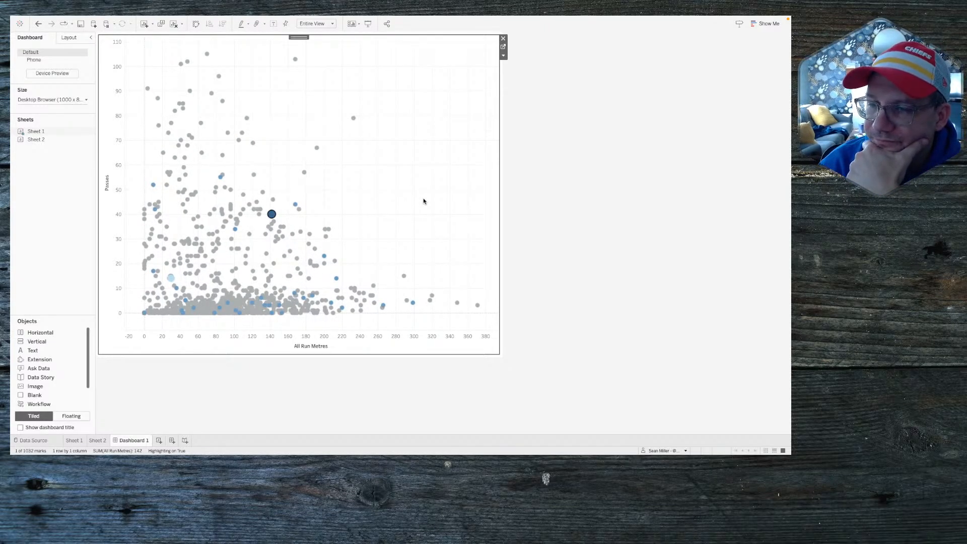
pyautogui.click(277, 217)
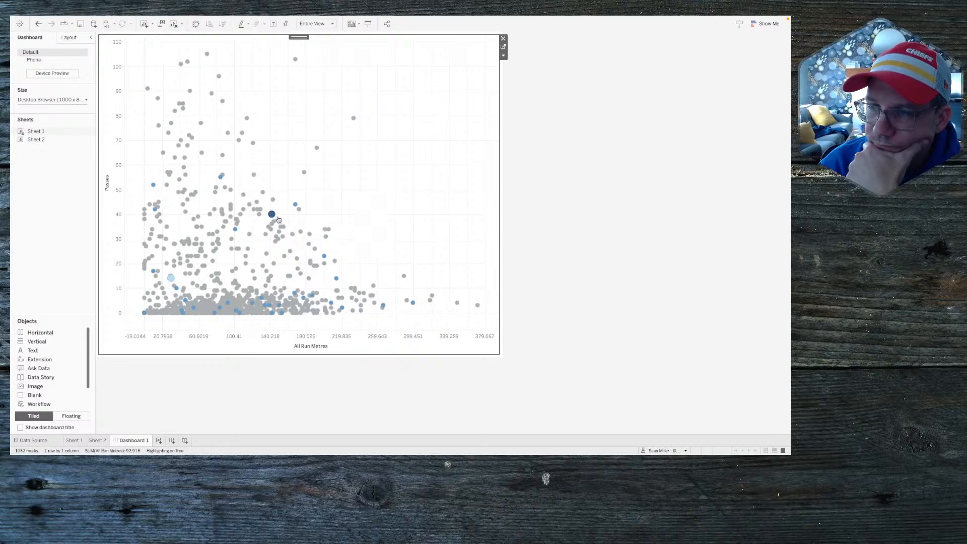
pyautogui.click(272, 214)
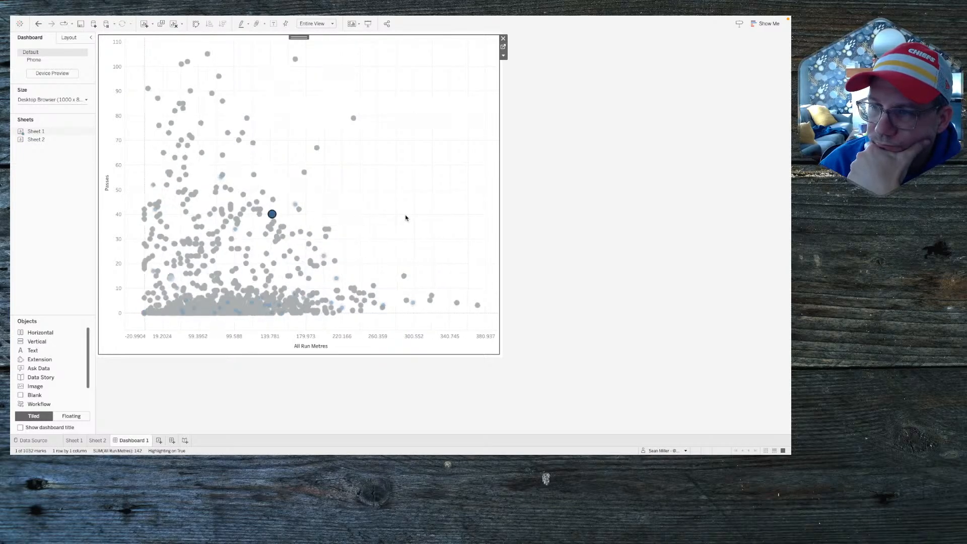
pyautogui.click(273, 213)
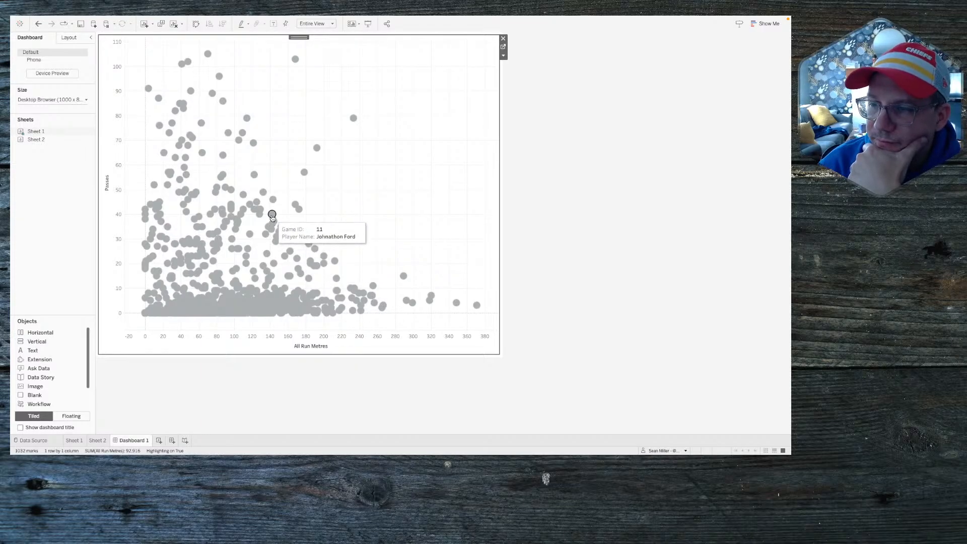
pyautogui.click(272, 215)
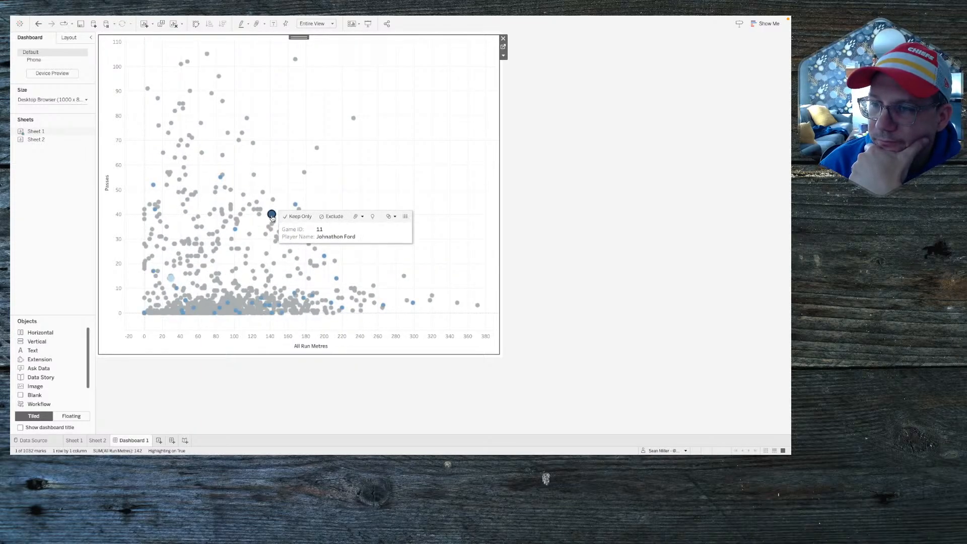
pyautogui.click(272, 215)
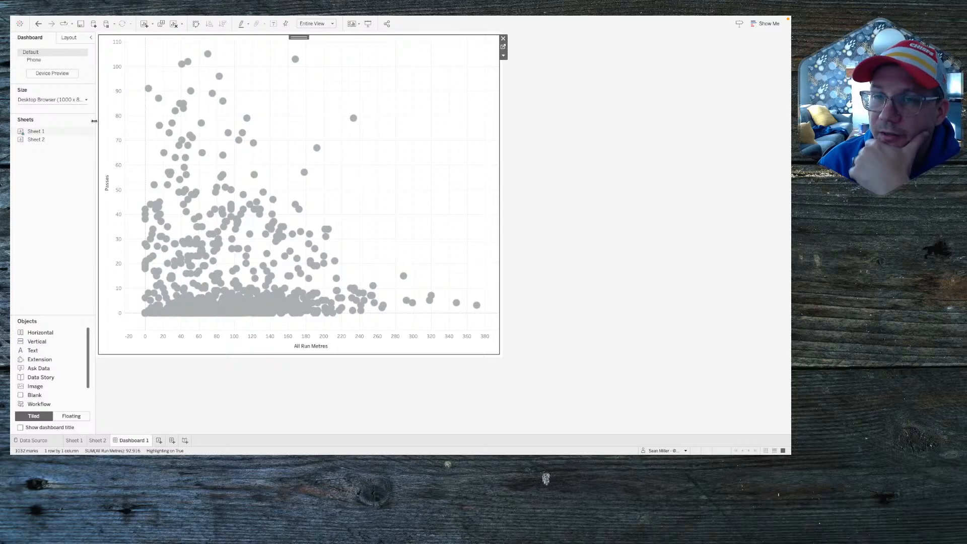
# Step: Browse the Objects list and pick the Horizontal layout container
pyautogui.moveTo(59, 139)
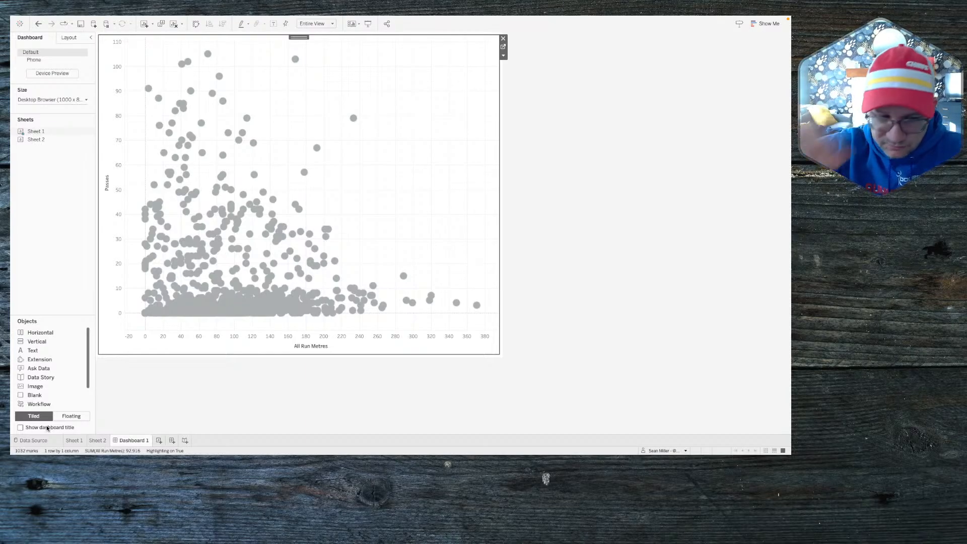
pyautogui.scroll(-2, 50, 373)
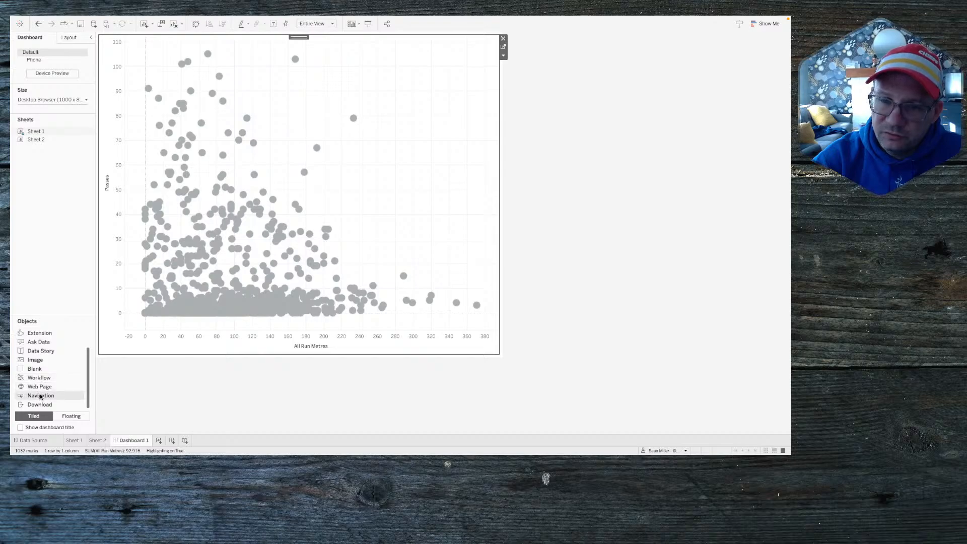
pyautogui.scroll(2, 44, 365)
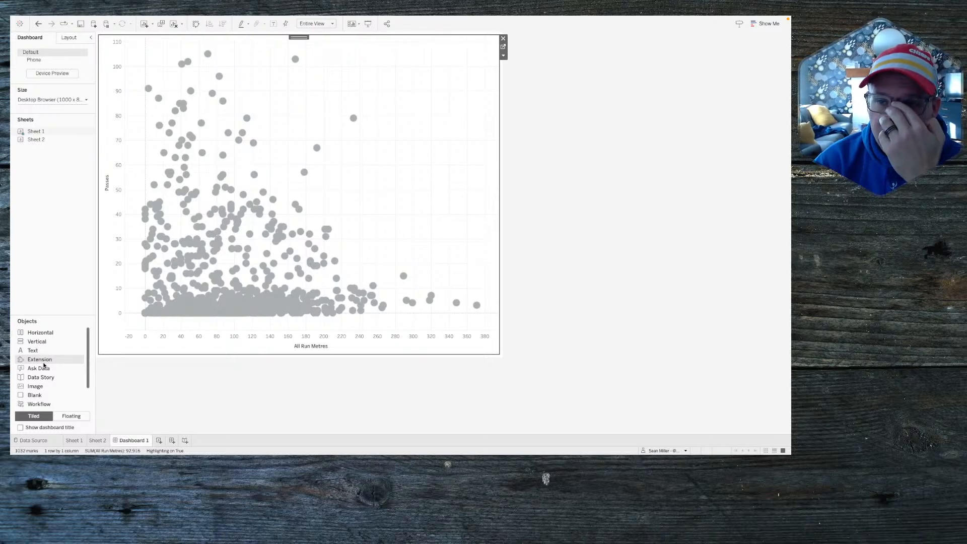
pyautogui.click(43, 334)
# Step: Add a horizontal container above the chart and a vertical container to its left
pyautogui.moveTo(44, 333); pyautogui.dragTo(22, 243)
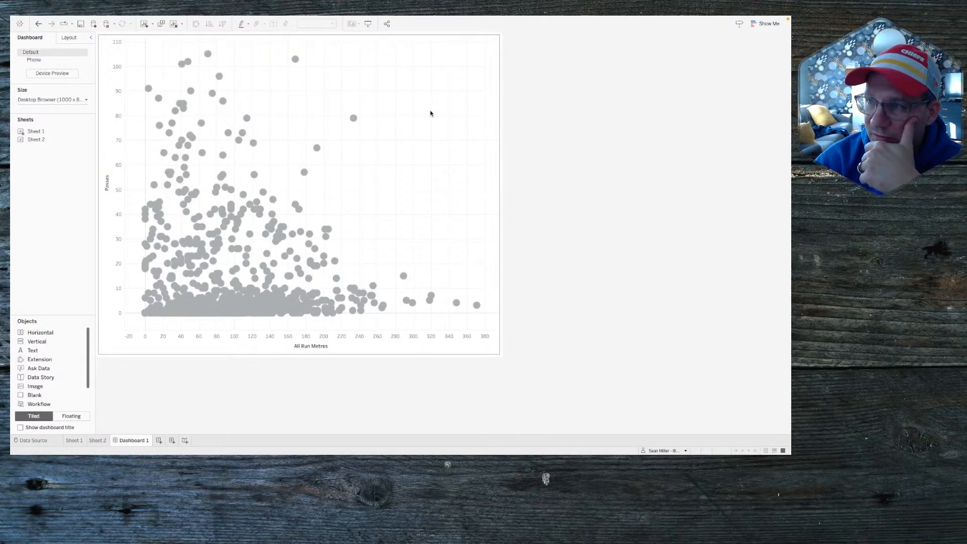
pyautogui.click(38, 341)
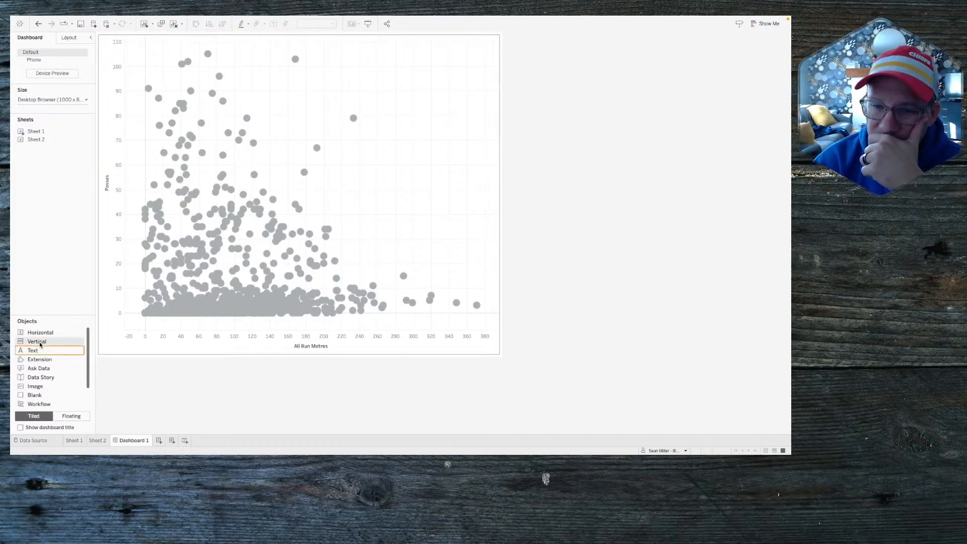
pyautogui.moveTo(37, 341); pyautogui.dragTo(154, 258)
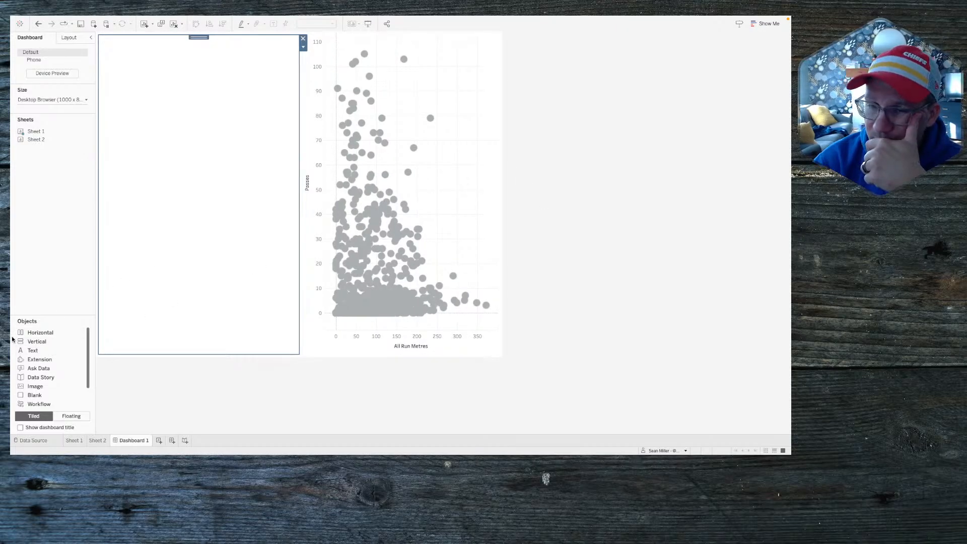
# Step: Give the empty left container an outer padding of 20 on all sides
pyautogui.click(465, 115)
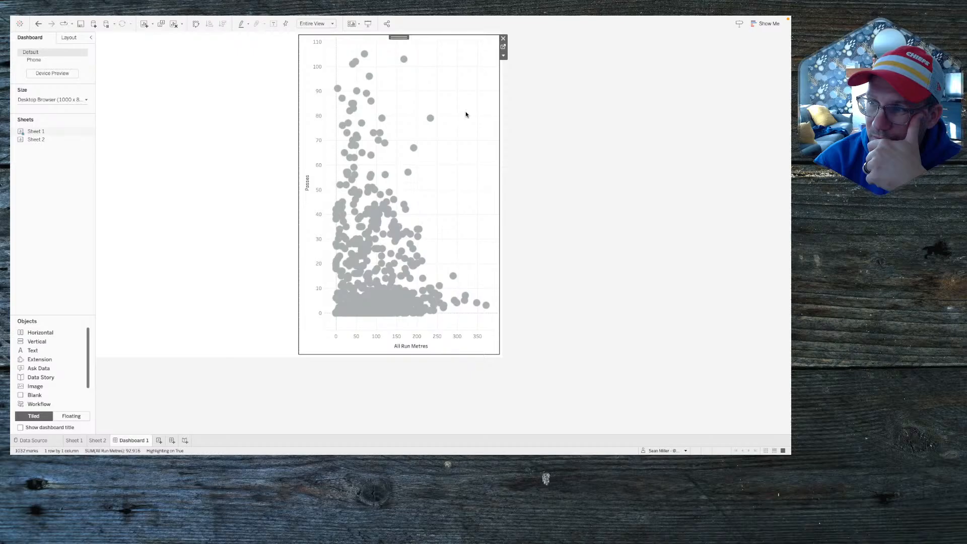
pyautogui.click(173, 118)
pyautogui.click(66, 38)
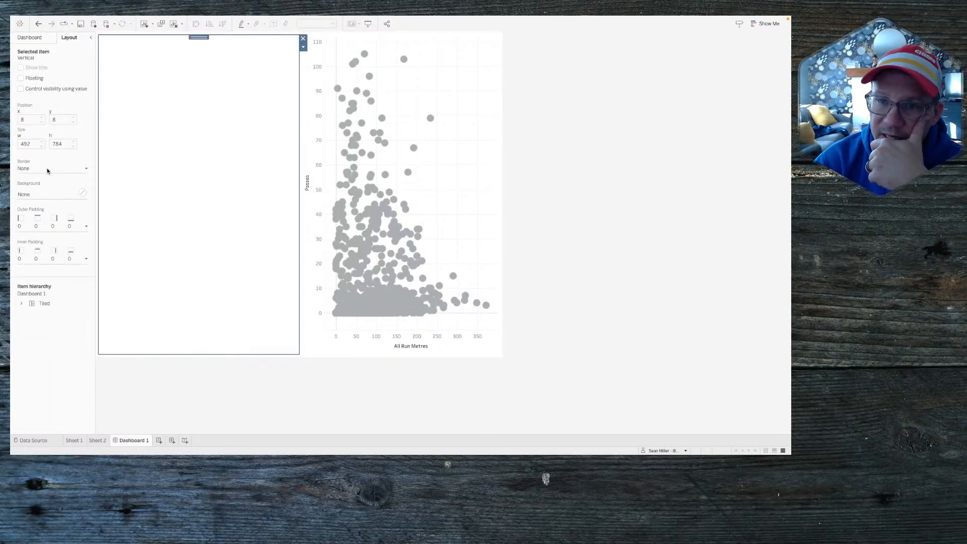
pyautogui.click(38, 226)
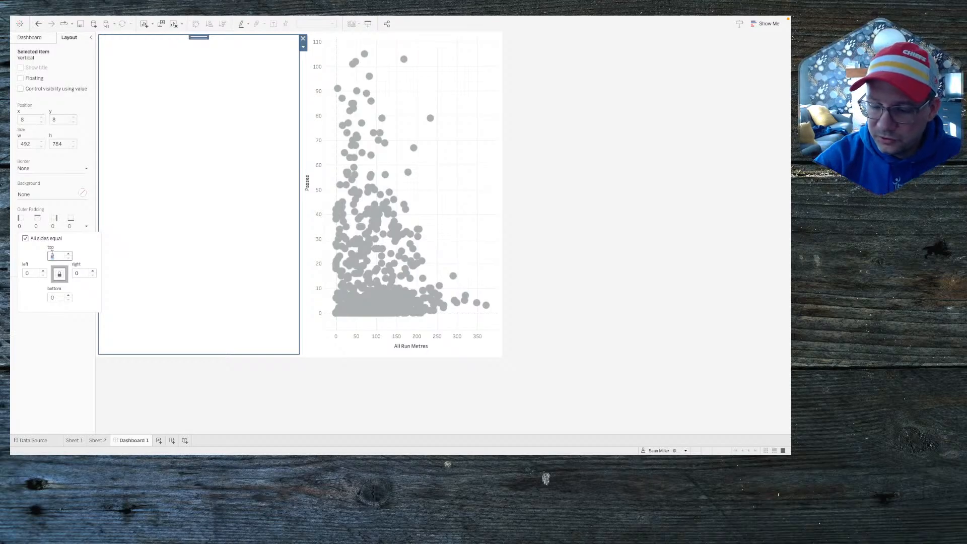
pyautogui.write('20')
pyautogui.click(209, 225)
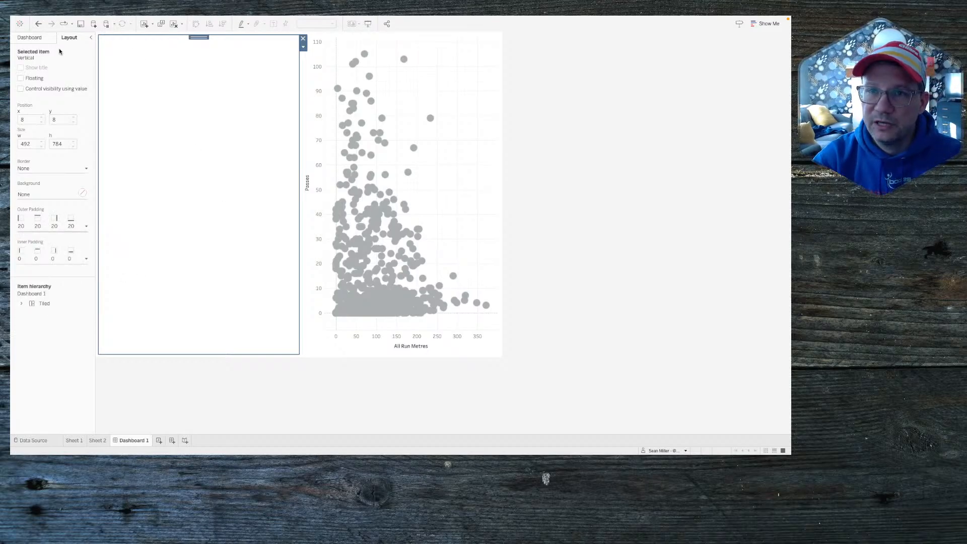
pyautogui.click(31, 38)
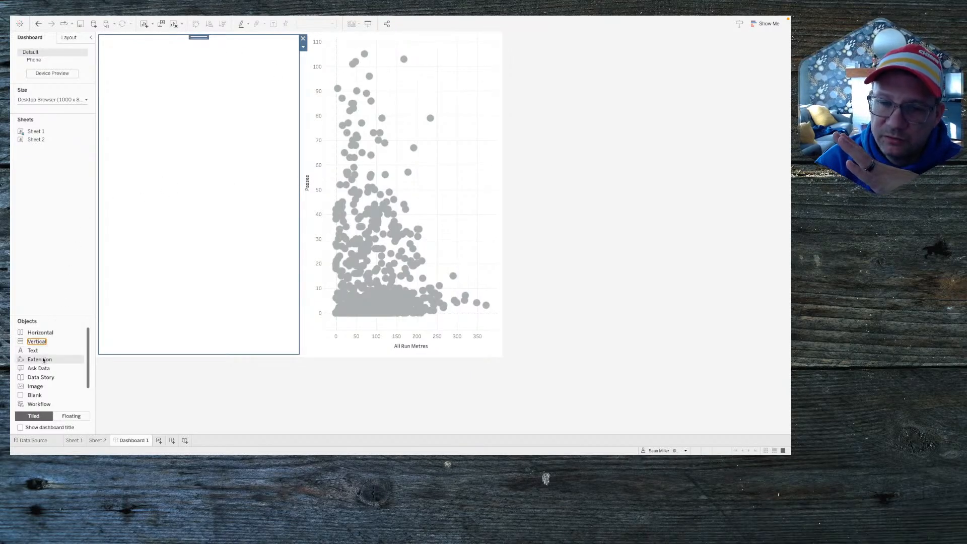
# Step: Show the dashboard title and add a blank object and horizontal container to the left tile
pyautogui.click(20, 428)
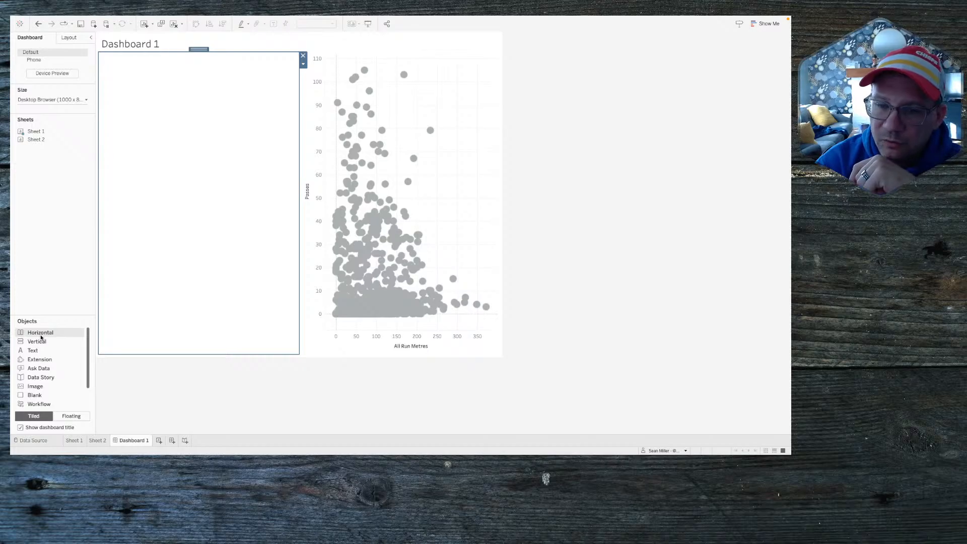
pyautogui.moveTo(36, 398); pyautogui.dragTo(199, 237)
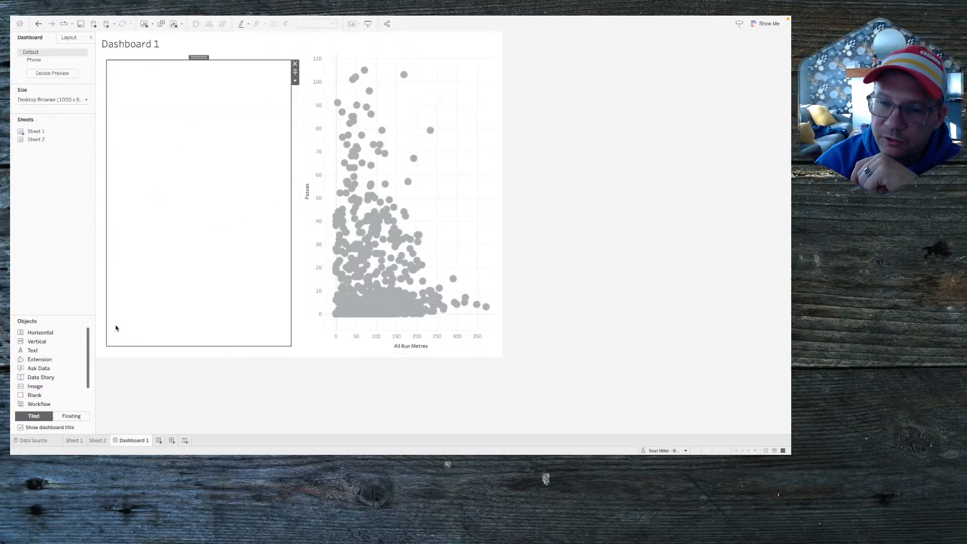
pyautogui.click(44, 332)
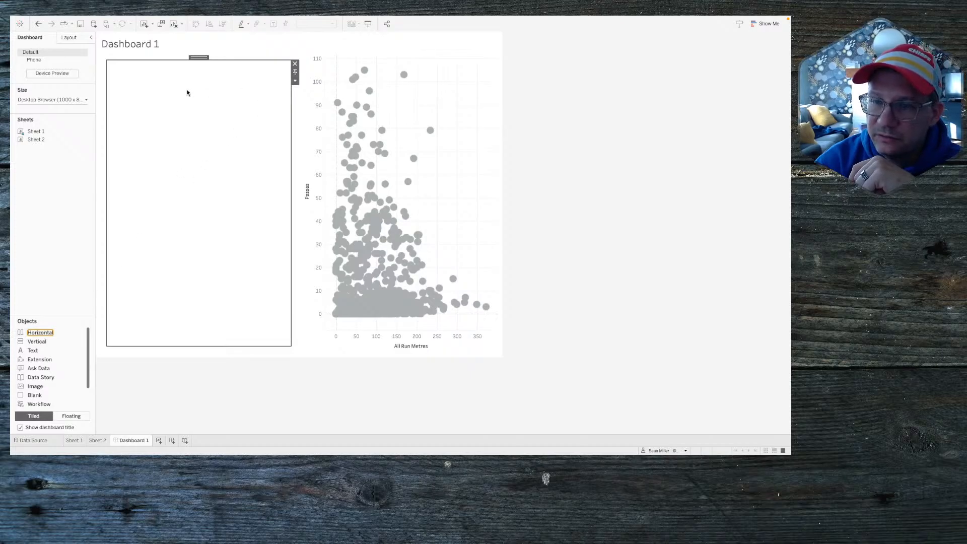
pyautogui.click(19, 332)
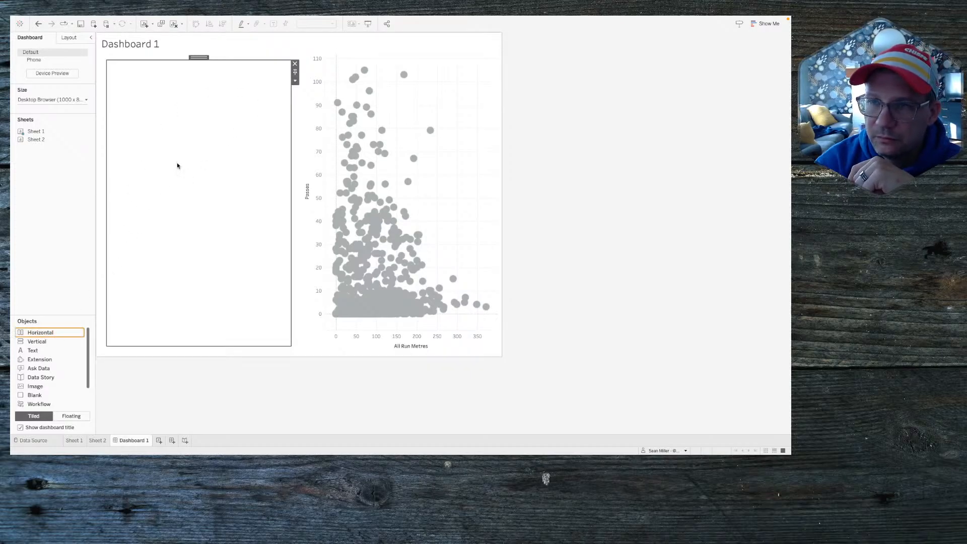
pyautogui.moveTo(177, 165); pyautogui.dragTo(235, 95)
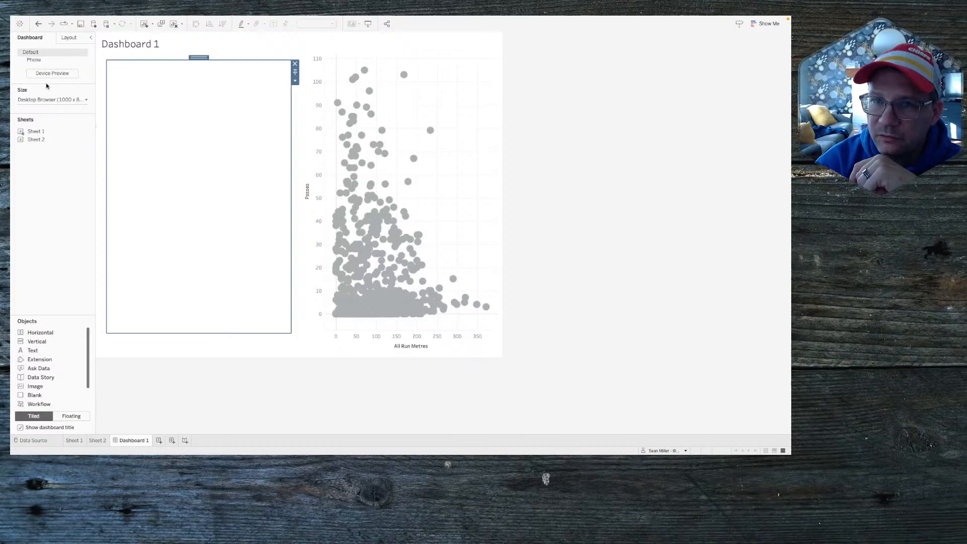
# Step: Place Sheet 2 into the left dashboard container
pyautogui.click(36, 140)
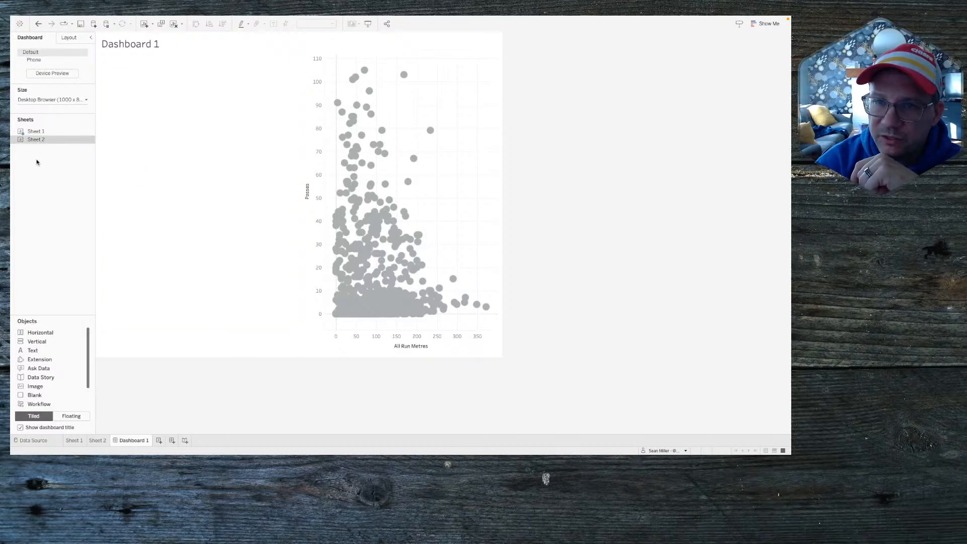
pyautogui.moveTo(35, 141); pyautogui.dragTo(228, 124)
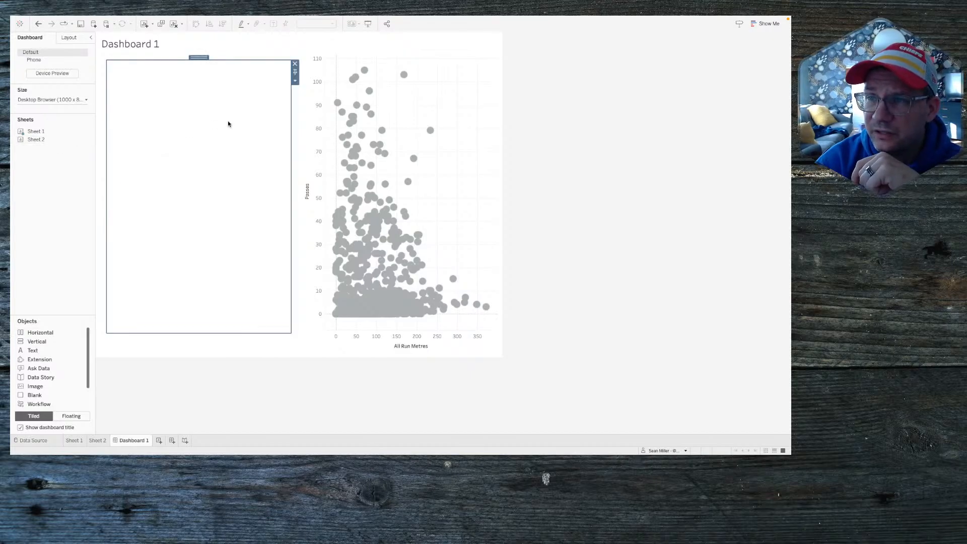
pyautogui.click(295, 64)
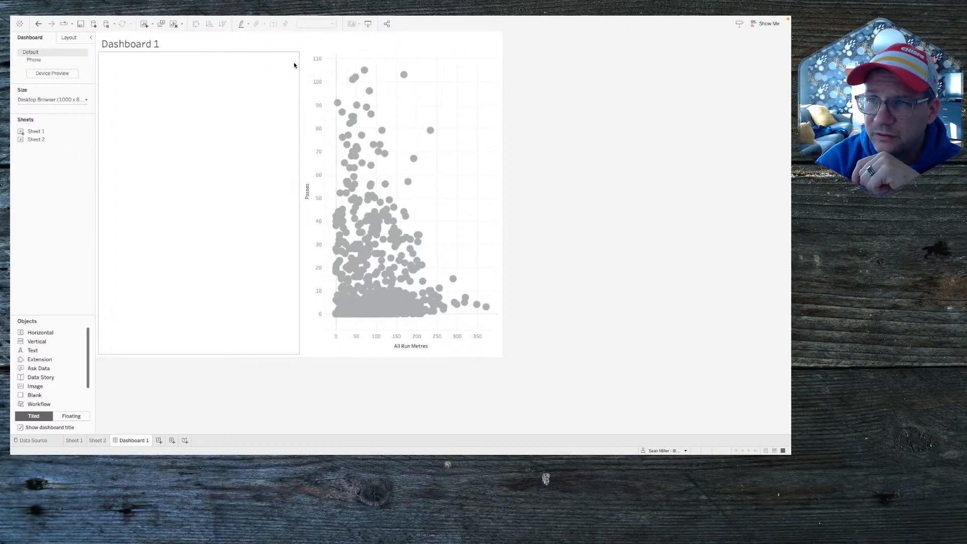
pyautogui.moveTo(40, 138)
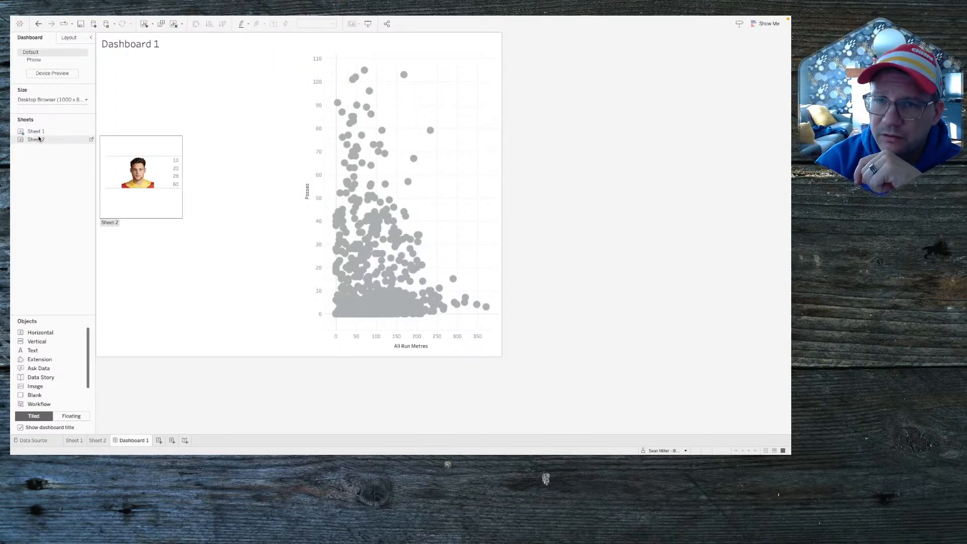
pyautogui.moveTo(38, 139); pyautogui.dragTo(193, 104)
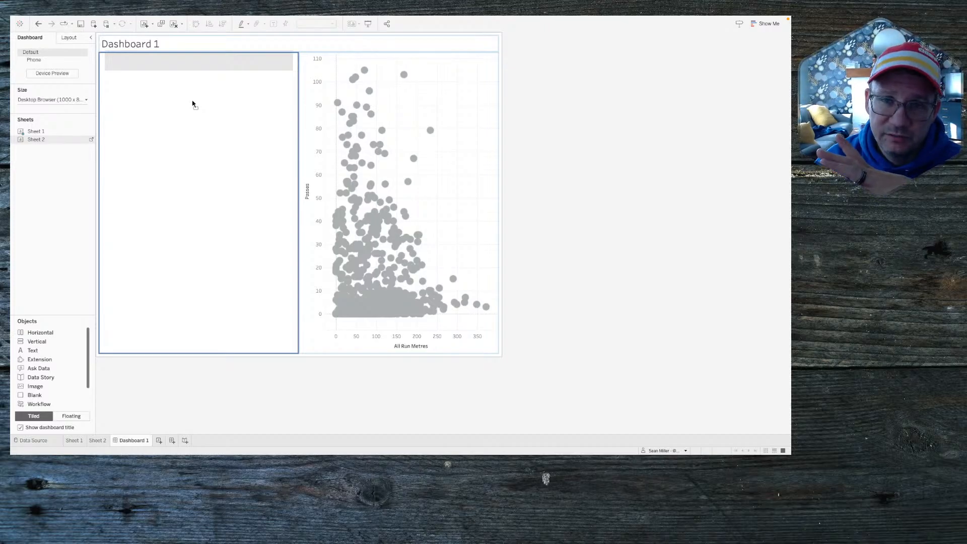
pyautogui.moveTo(193, 104); pyautogui.dragTo(191, 99)
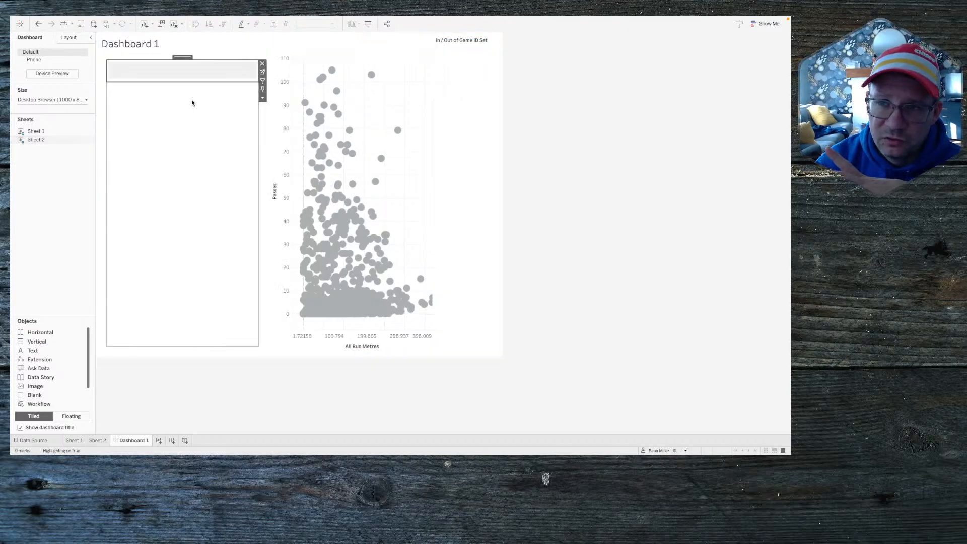
pyautogui.click(66, 37)
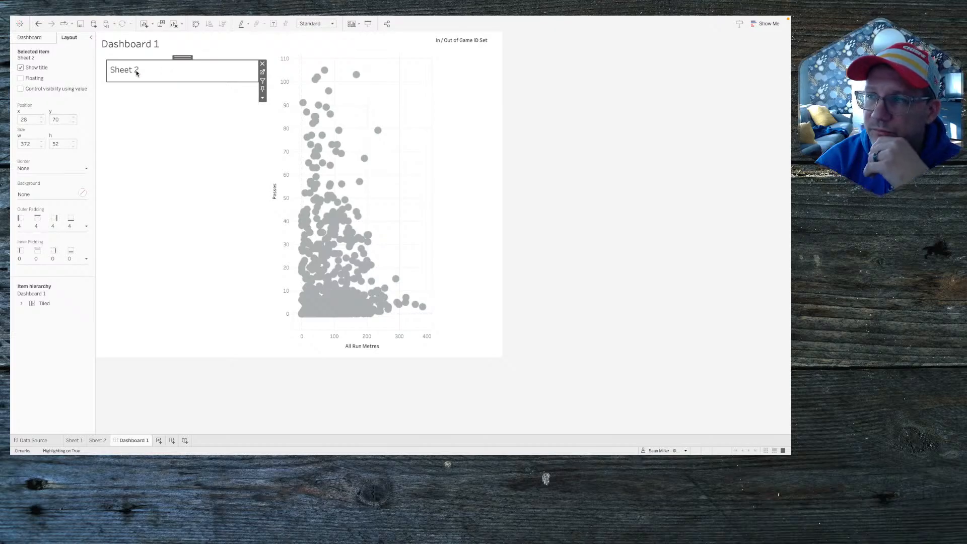
# Step: Move the scatter below Sheet 2 and hide Sheet 2's title
pyautogui.click(395, 119)
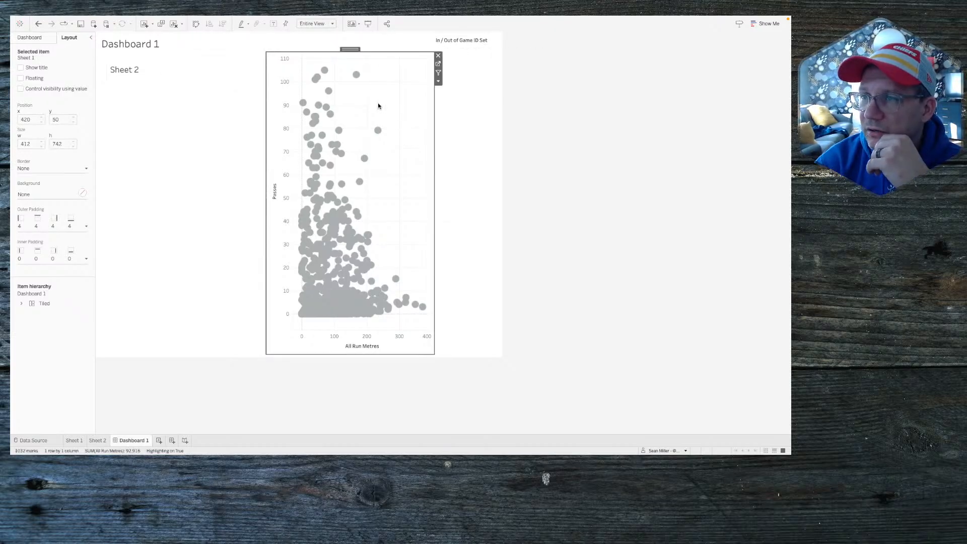
pyautogui.moveTo(349, 50); pyautogui.dragTo(168, 132)
pyautogui.rightClick(127, 73)
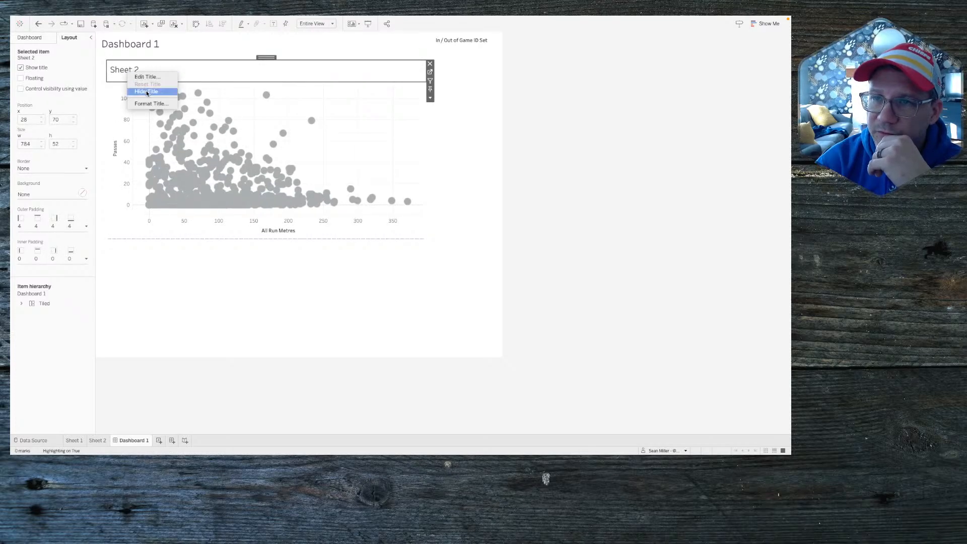
pyautogui.click(147, 92)
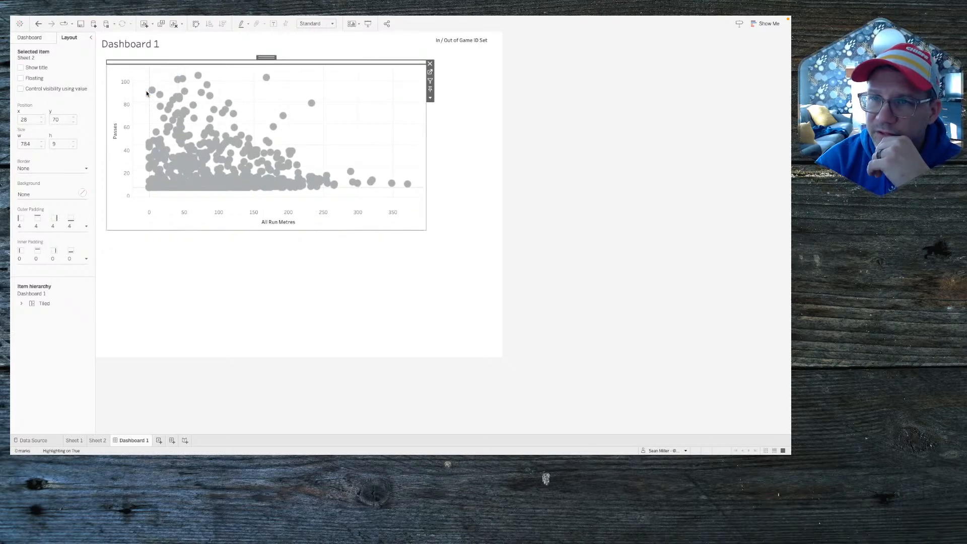
pyautogui.click(429, 98)
pyautogui.moveTo(453, 166)
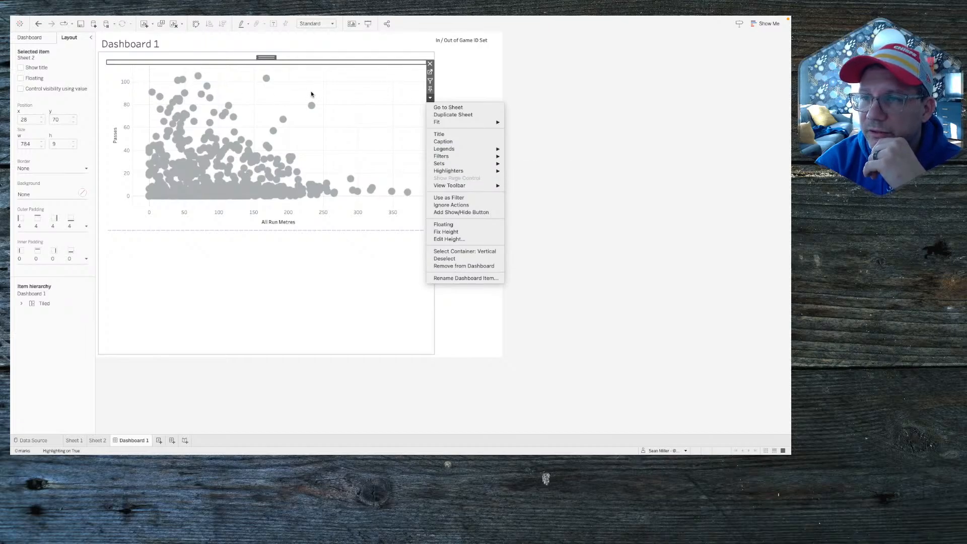
pyautogui.click(243, 135)
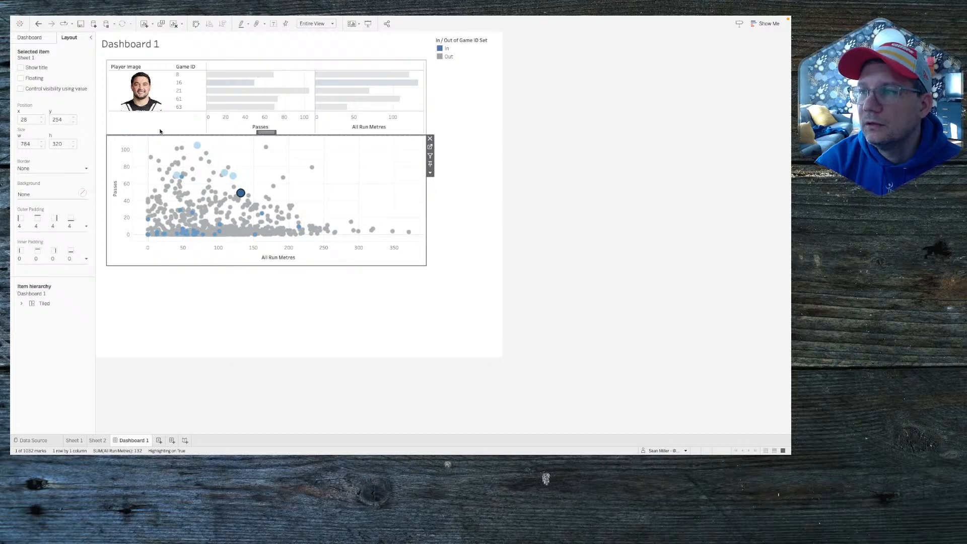
# Step: Select a player's scatter point to reveal the player chart and locate its worksheet
pyautogui.click(281, 190)
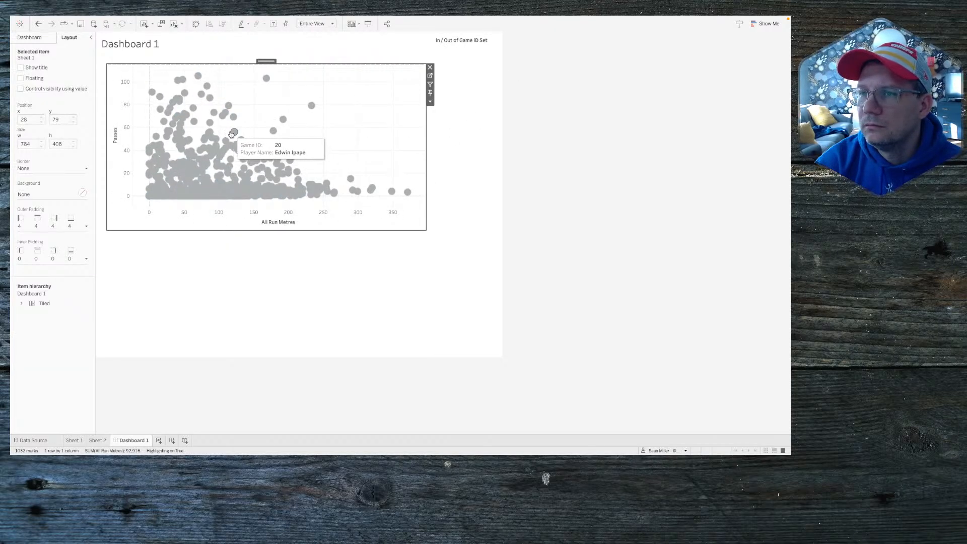
pyautogui.click(232, 132)
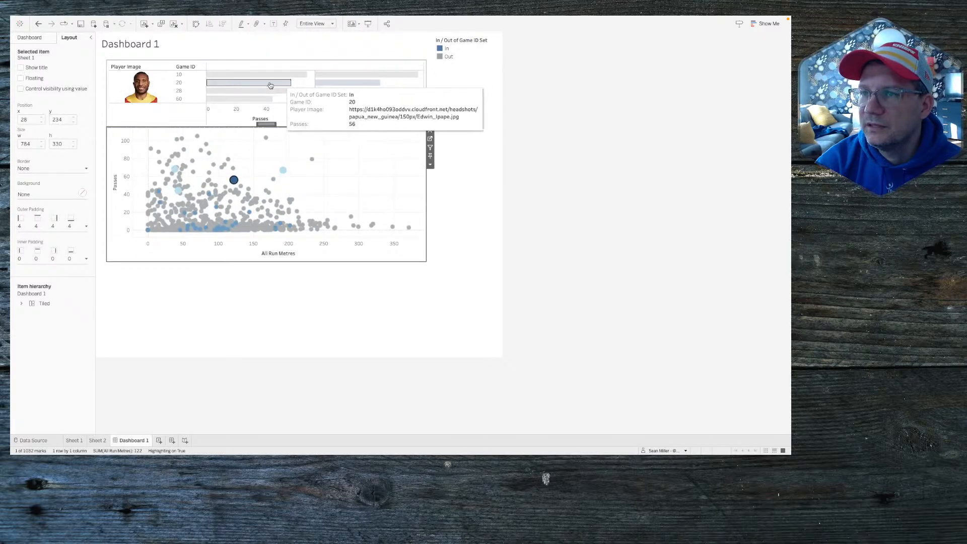
pyautogui.click(410, 86)
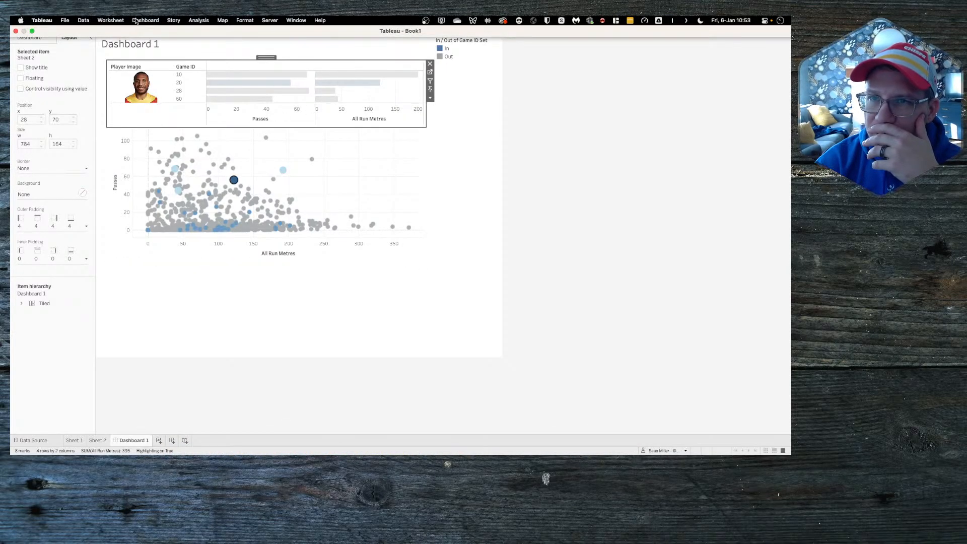
pyautogui.click(119, 21)
pyautogui.click(119, 21)
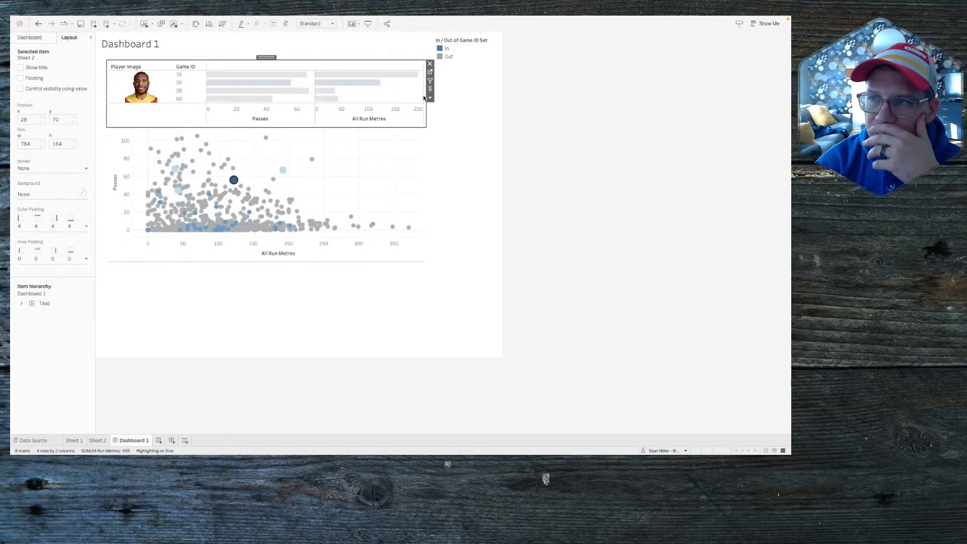
pyautogui.click(430, 74)
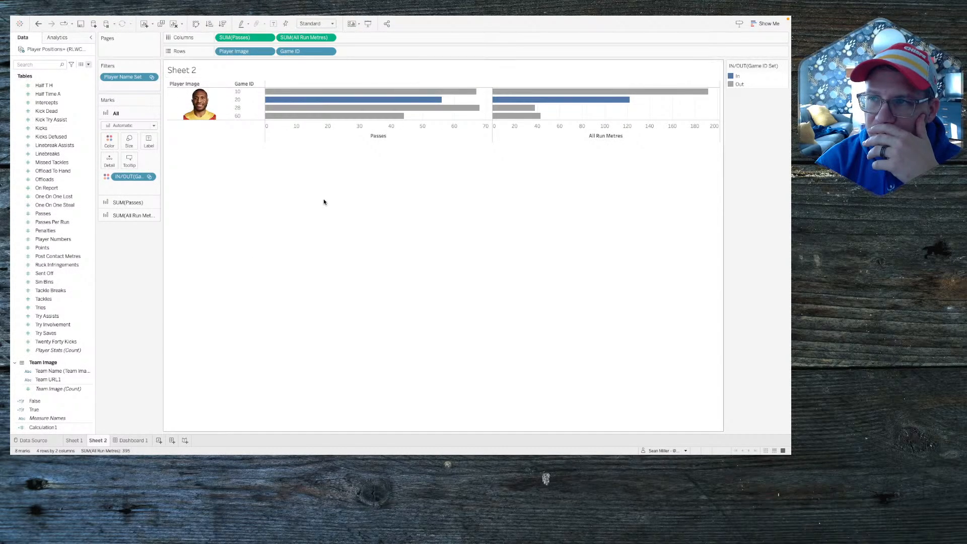
pyautogui.click(136, 441)
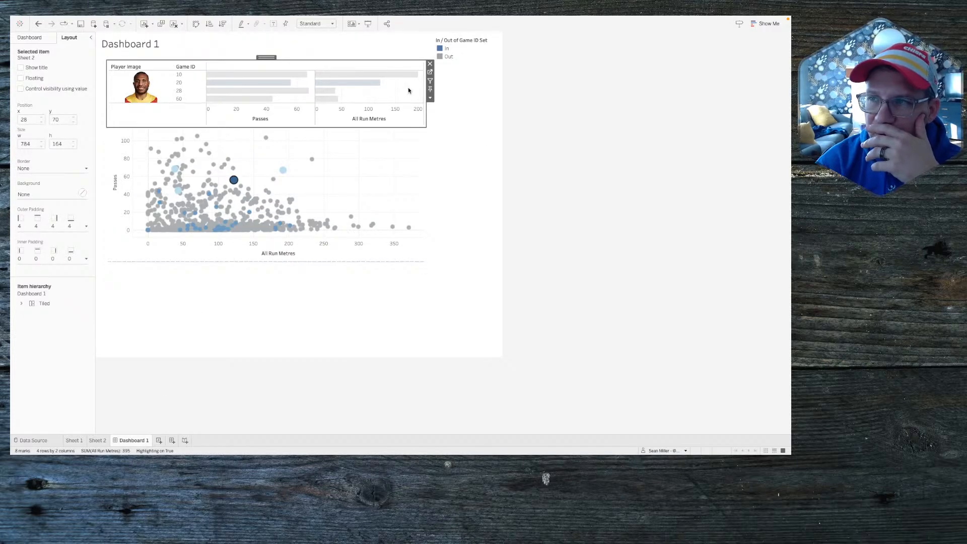
# Step: Open Sheet 2 and add the True field to its Marks card
pyautogui.click(430, 72)
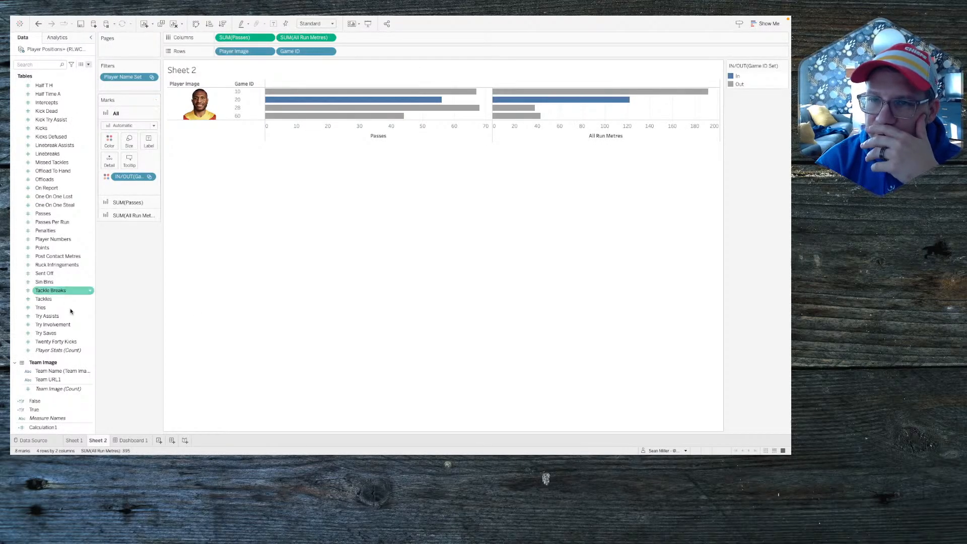
pyautogui.click(50, 316)
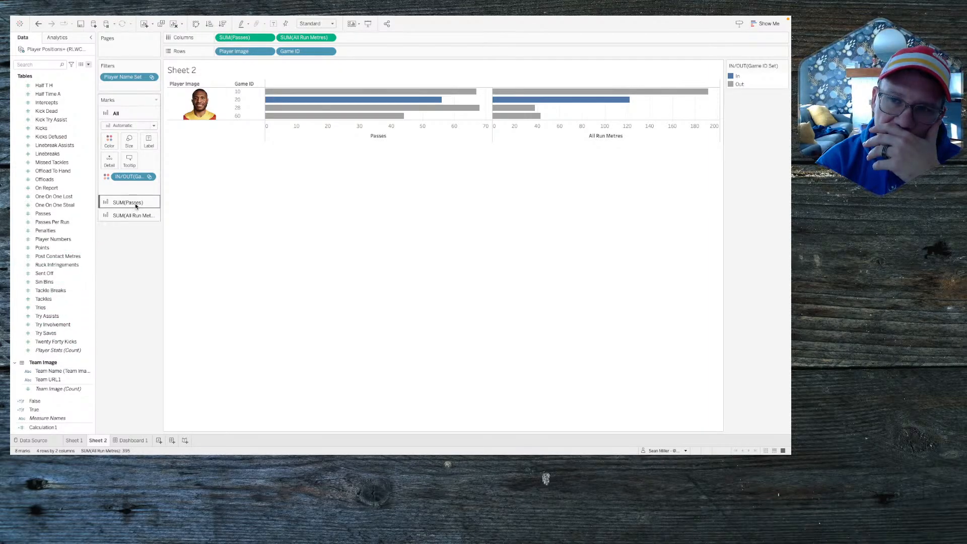
pyautogui.moveTo(49, 409); pyautogui.dragTo(126, 179)
# Step: Set the Dashboard 1 scatter view to fill its entire frame
pyautogui.click(139, 440)
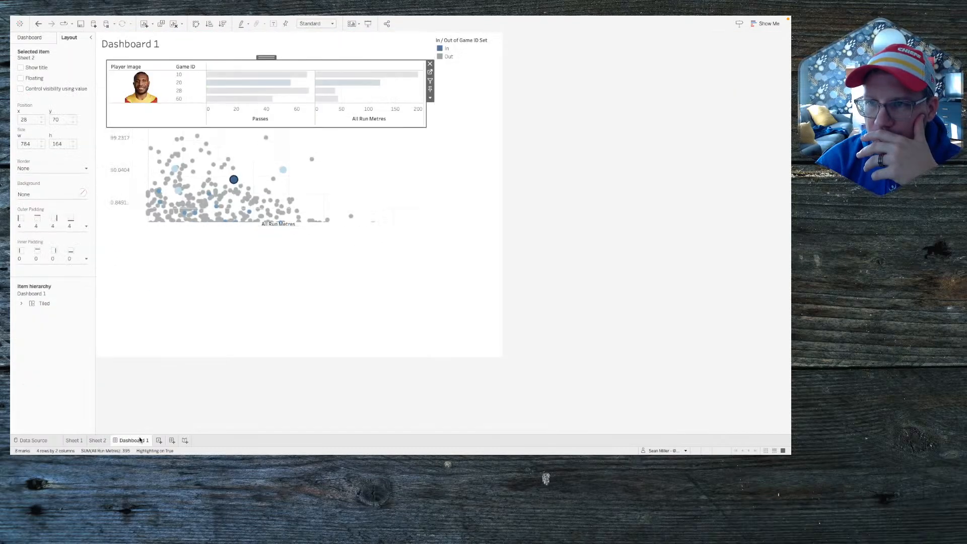
pyautogui.moveTo(235, 167)
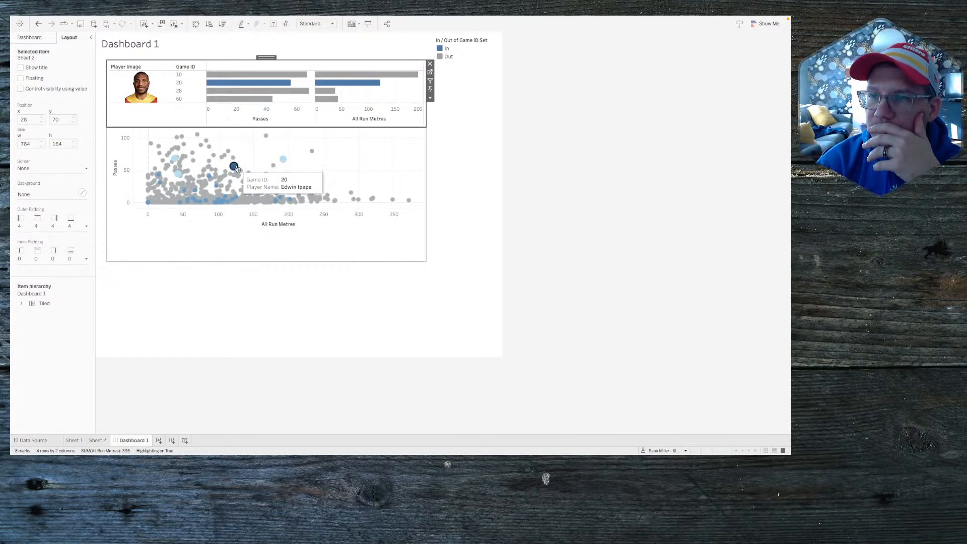
pyautogui.click(267, 161)
pyautogui.click(320, 20)
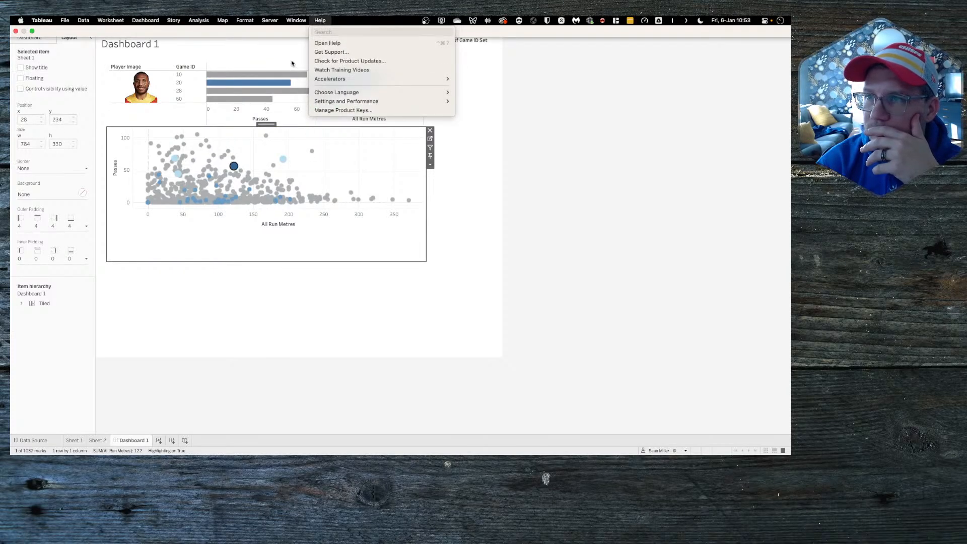
pyautogui.click(290, 45)
pyautogui.click(462, 173)
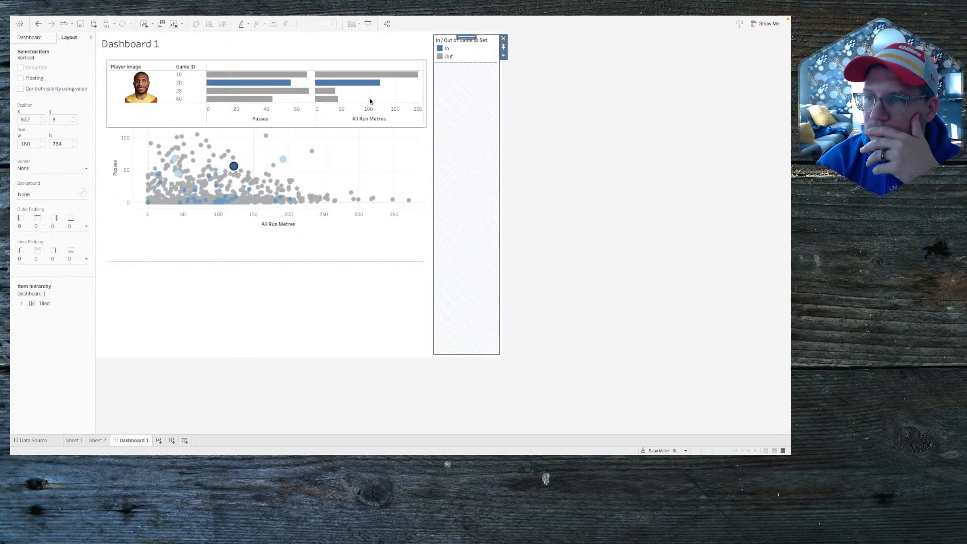
pyautogui.click(343, 146)
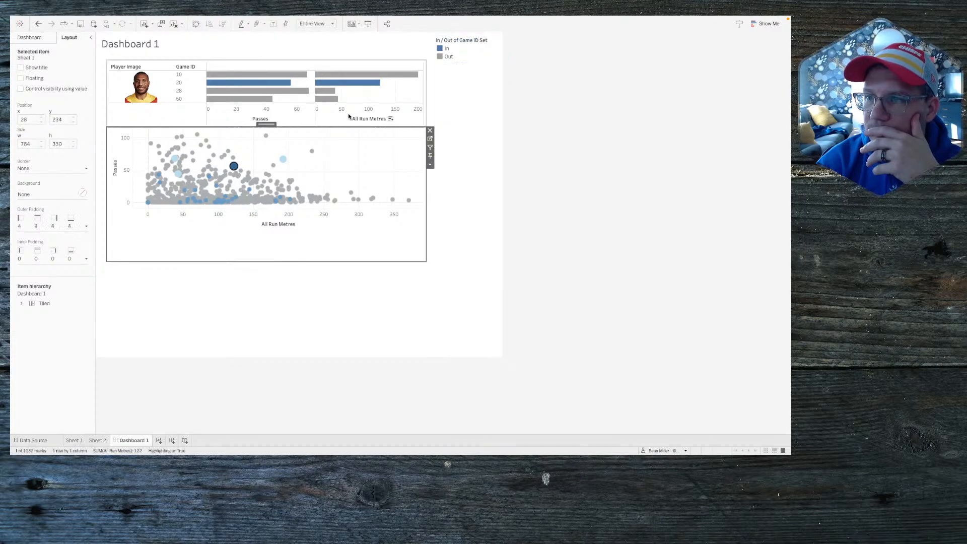
pyautogui.click(323, 24)
pyautogui.click(323, 26)
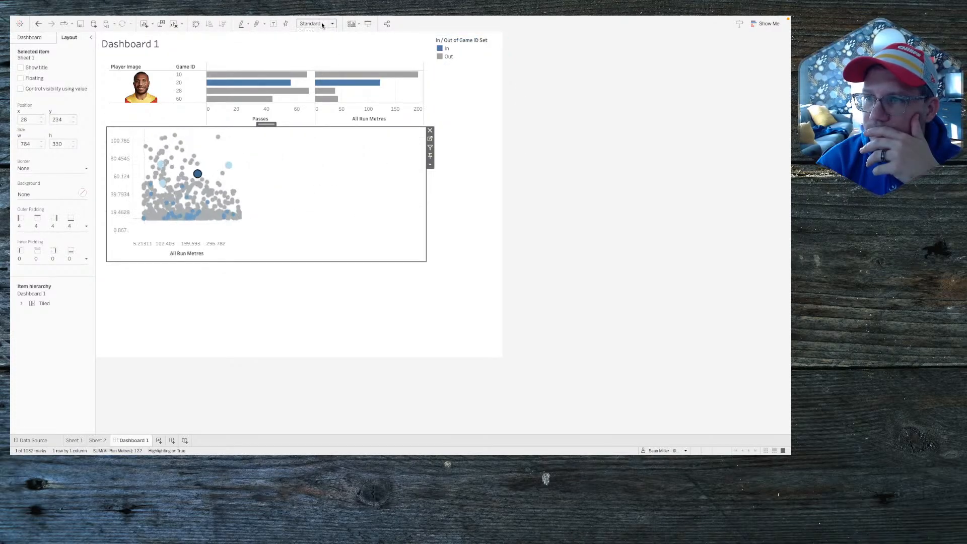
pyautogui.click(322, 23)
pyautogui.click(321, 50)
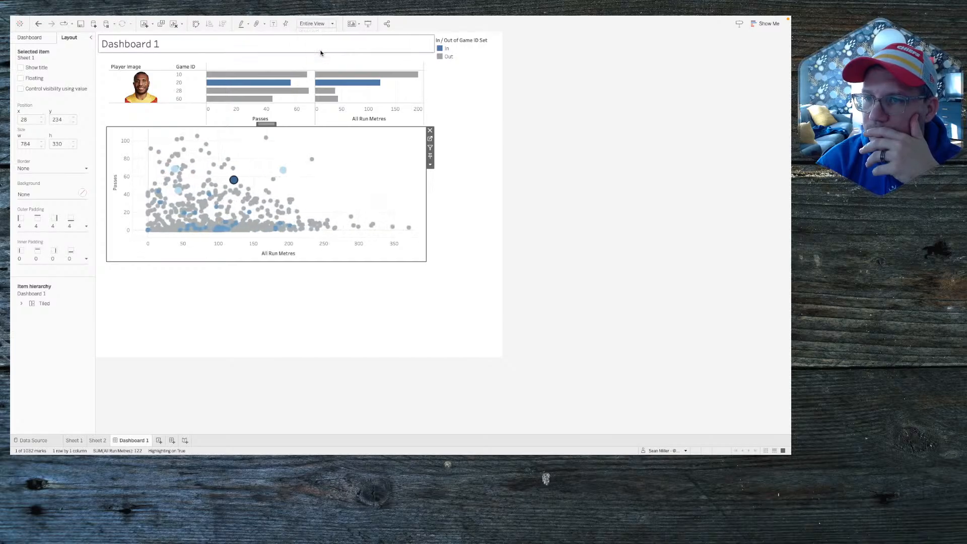
# Step: Remove the blank area and the In / Out of Game ID Set legend container
pyautogui.click(320, 299)
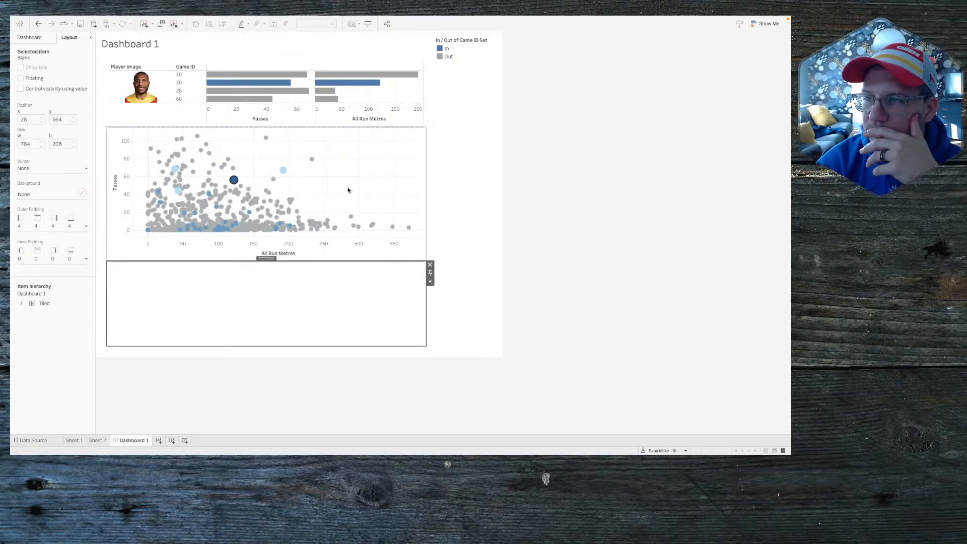
pyautogui.click(431, 265)
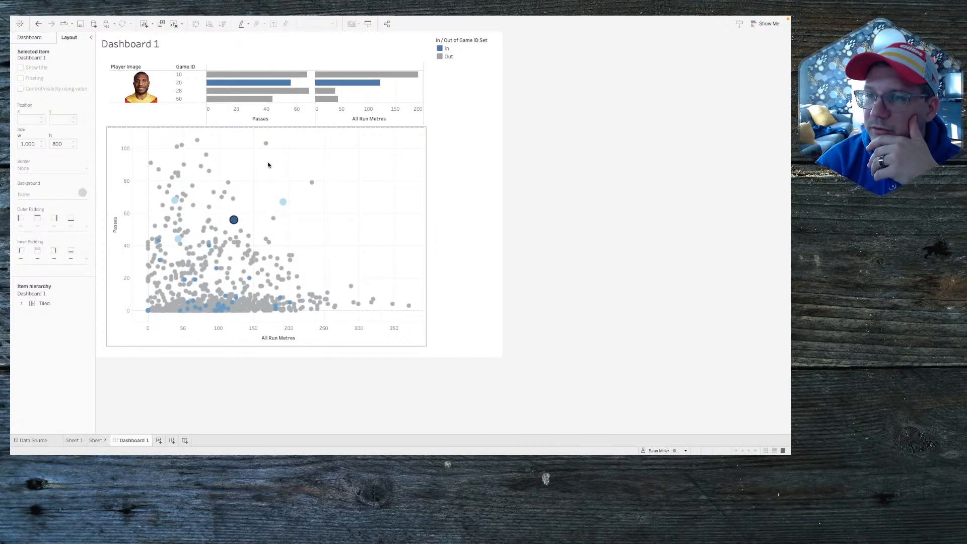
pyautogui.click(257, 194)
pyautogui.click(257, 194)
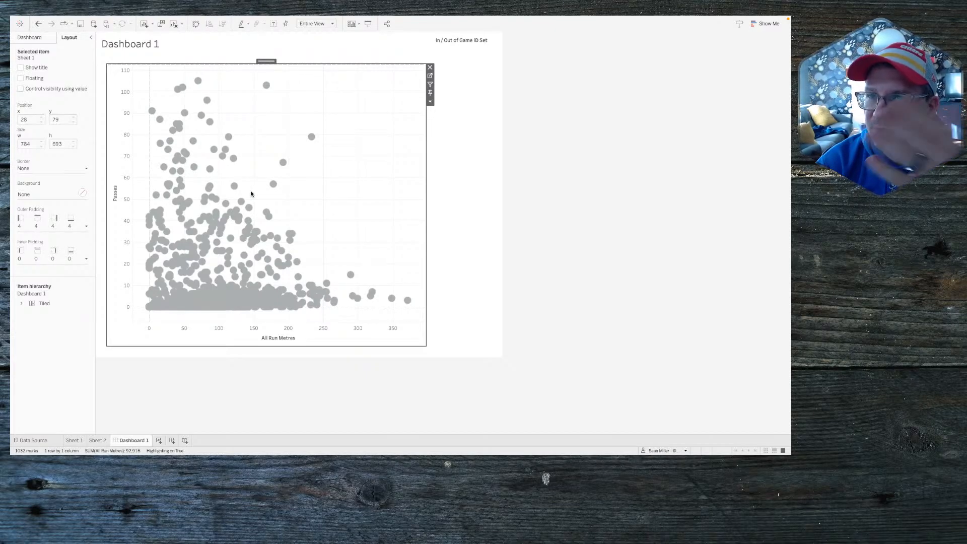
pyautogui.click(494, 63)
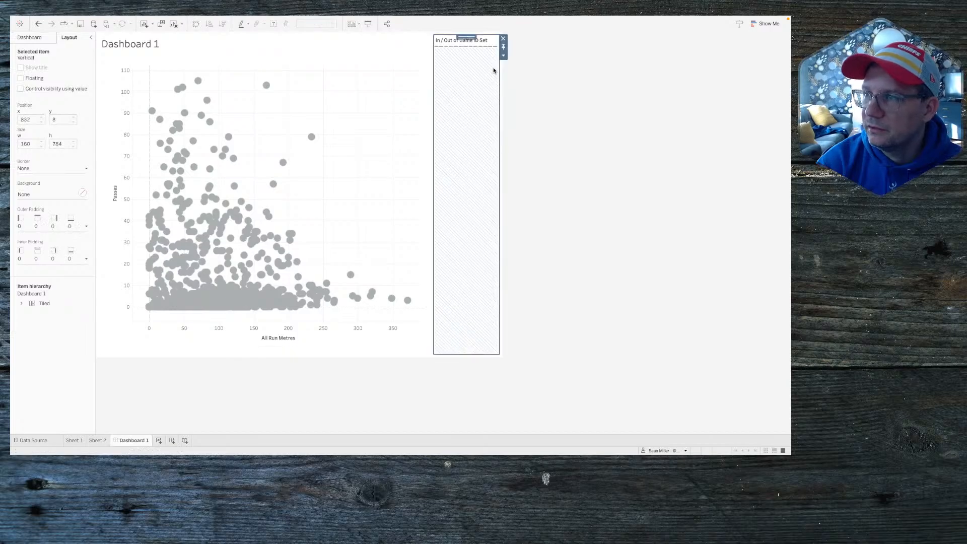
pyautogui.click(503, 39)
pyautogui.click(443, 236)
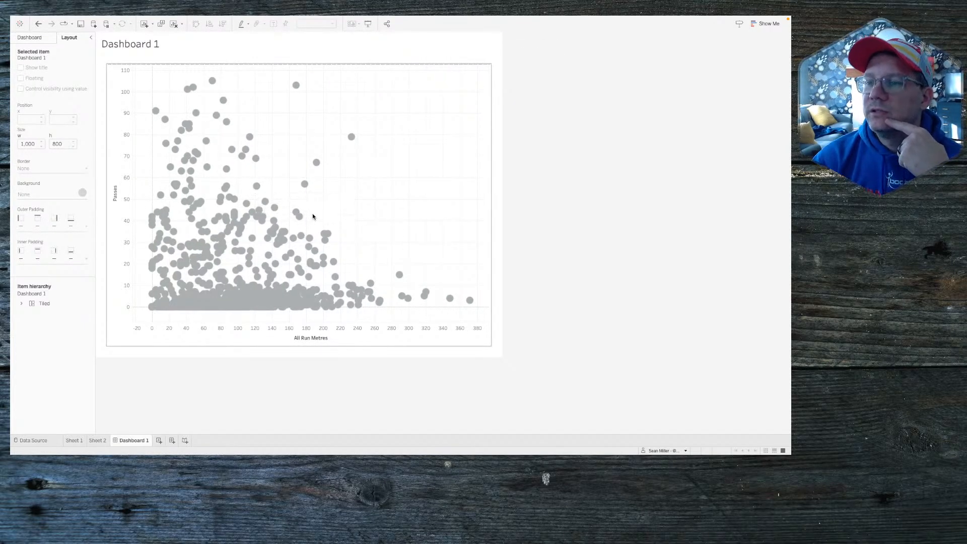
pyautogui.click(304, 187)
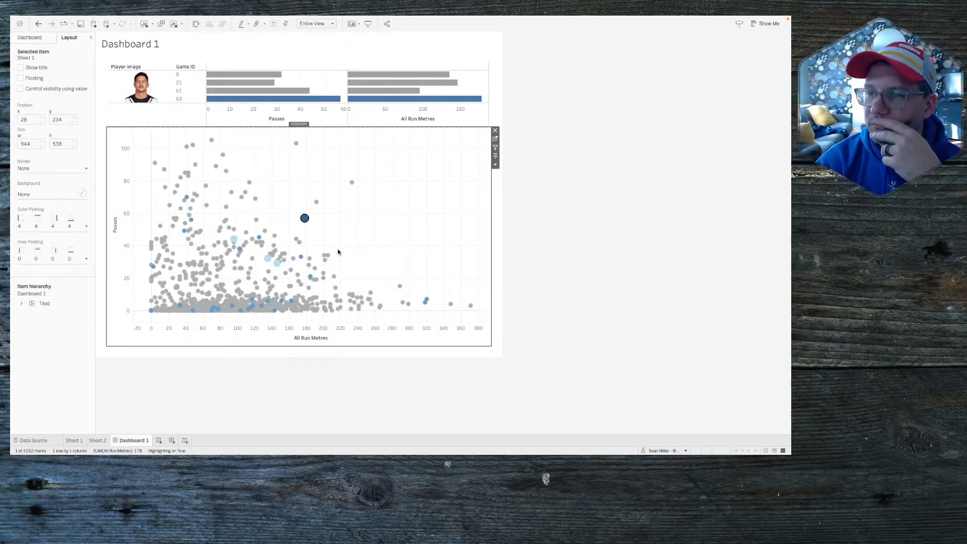
pyautogui.click(355, 231)
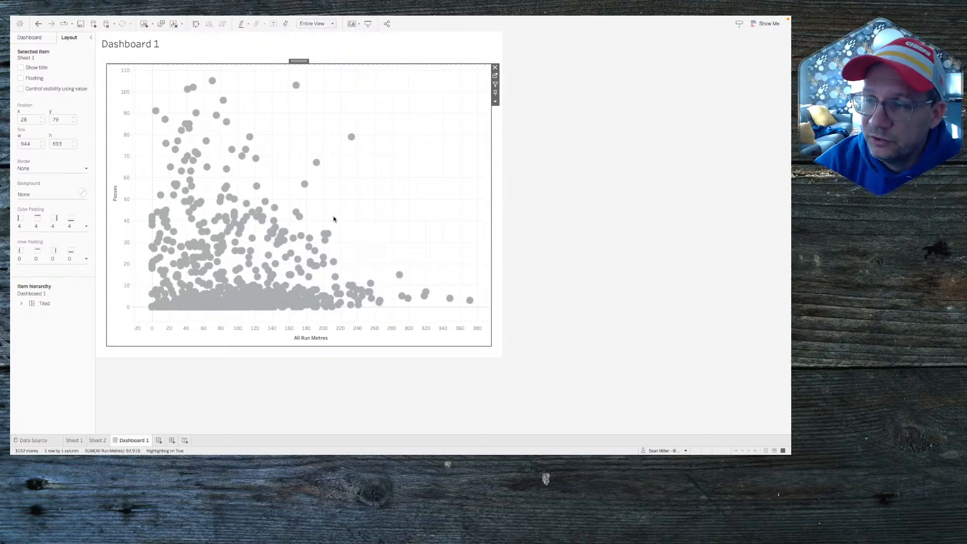
pyautogui.click(313, 190)
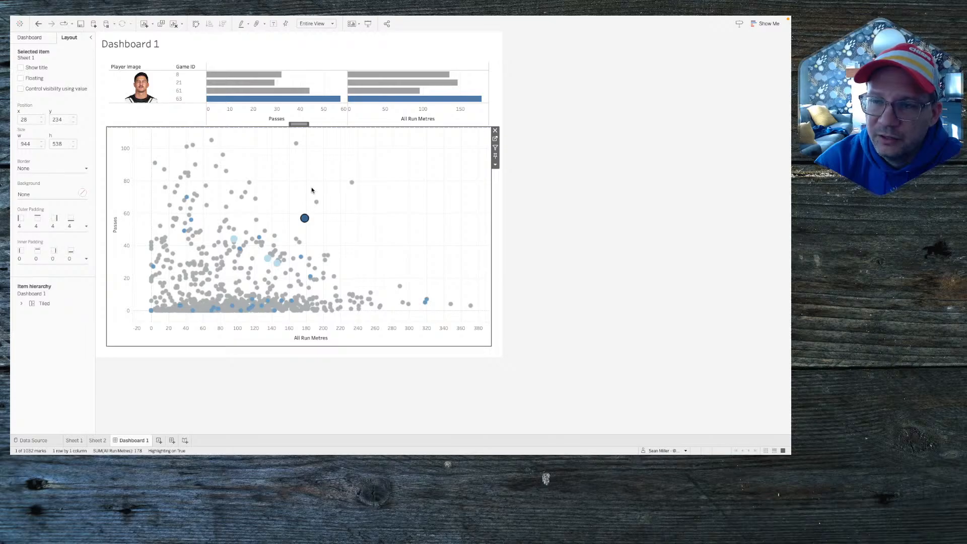
pyautogui.moveTo(255, 202)
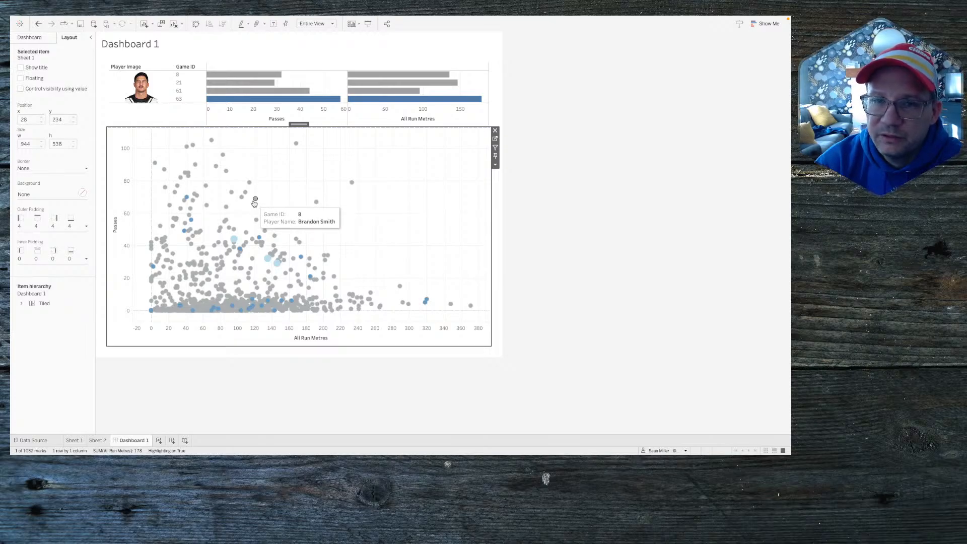
pyautogui.click(255, 201)
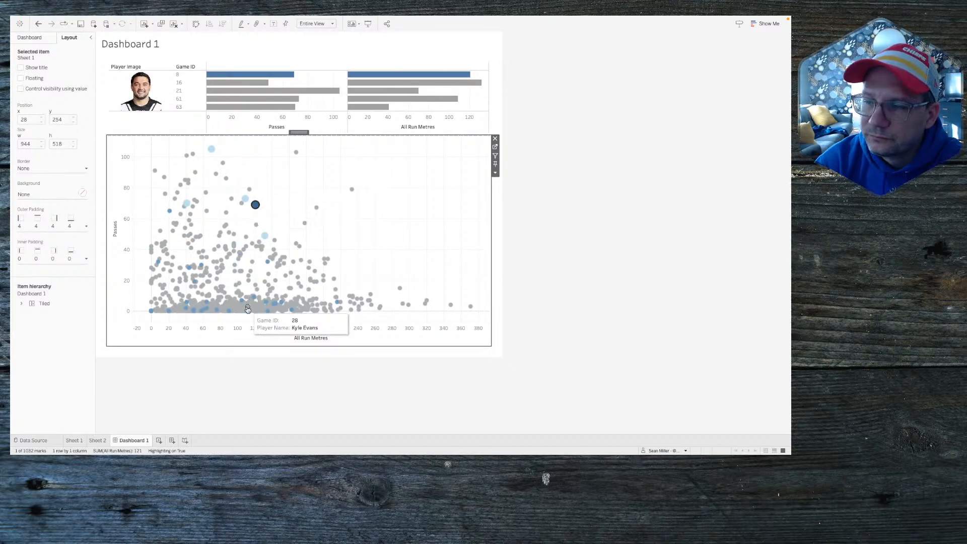
pyautogui.click(255, 204)
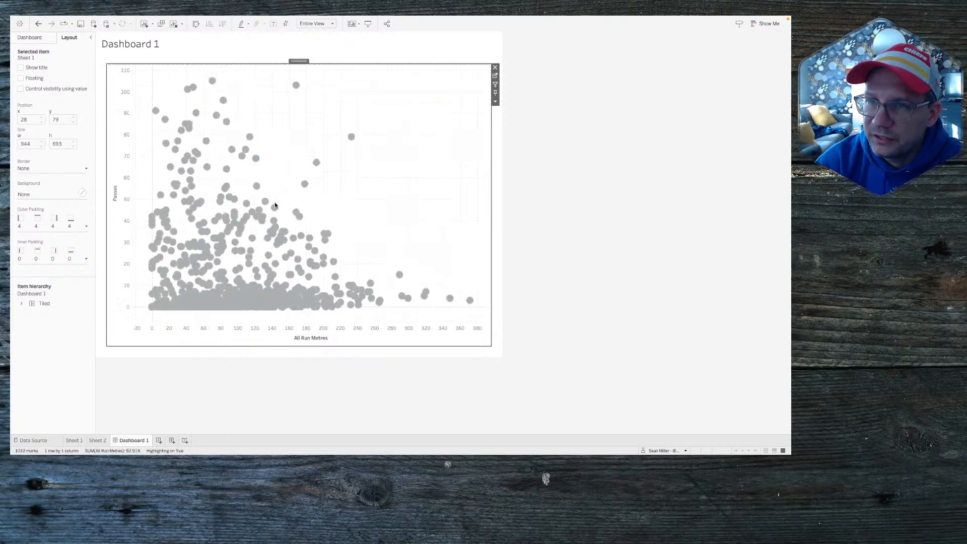
pyautogui.click(223, 101)
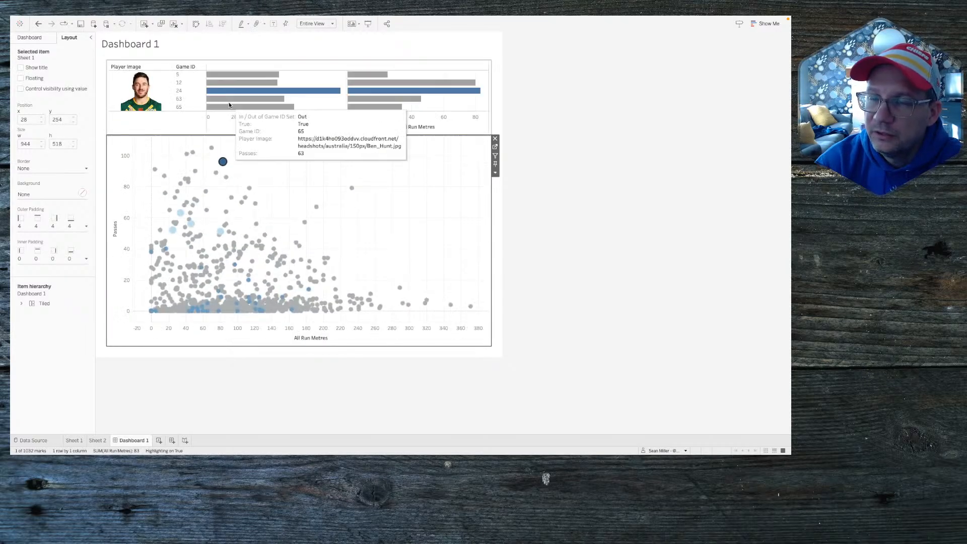
pyautogui.click(280, 176)
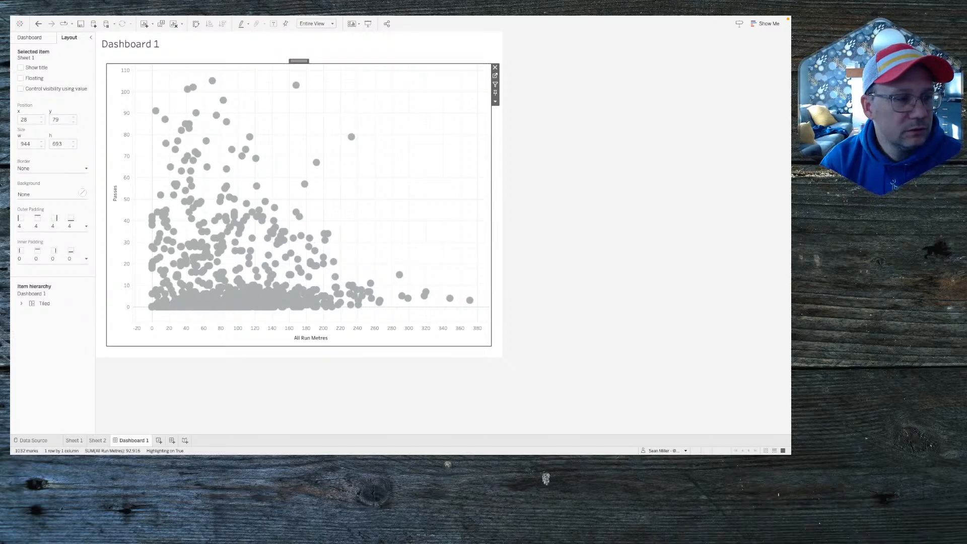
pyautogui.press('super+Tab')
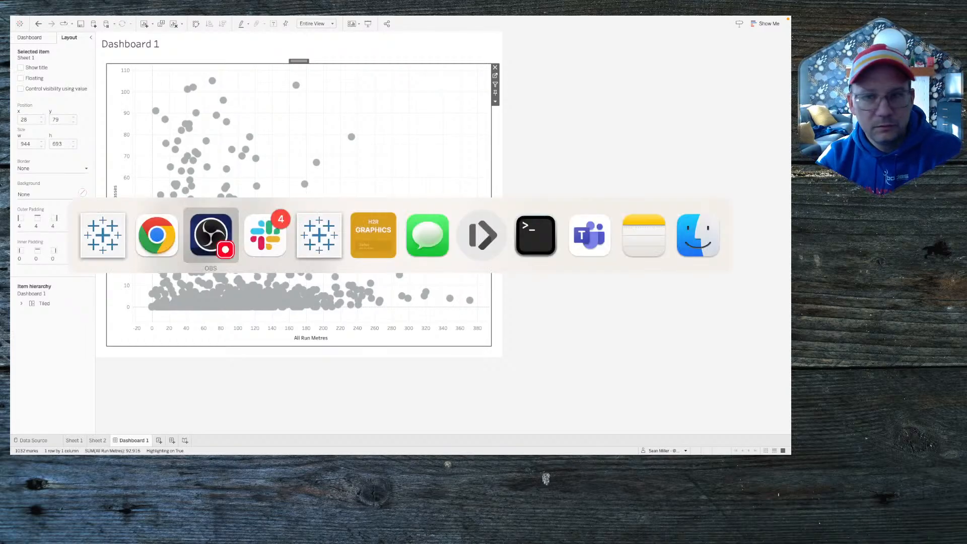